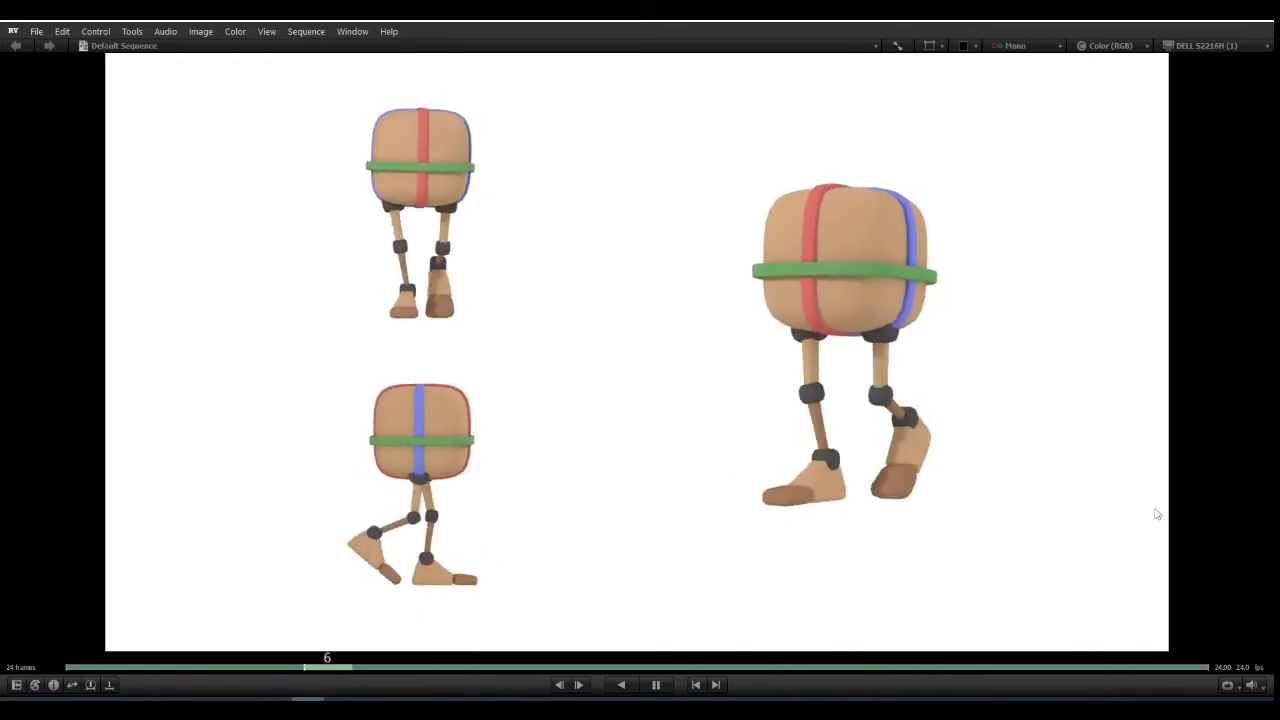
# - Switch to the walkposes.jpg reference image, examine the contact, down, passing and up poses, and return to Maya
pyautogui.hotkey('alt', 'Tab')
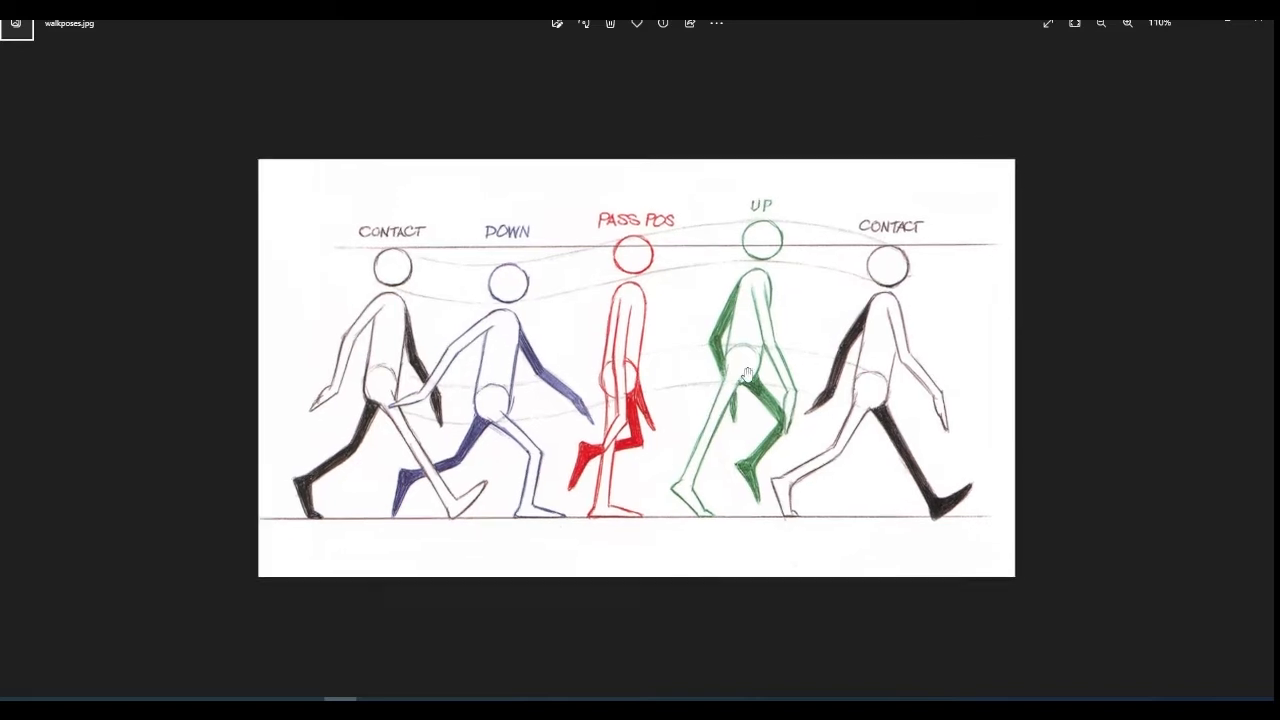
pyautogui.keyDown('ctrl'); pyautogui.scroll(1, 745, 373); pyautogui.keyUp('ctrl')
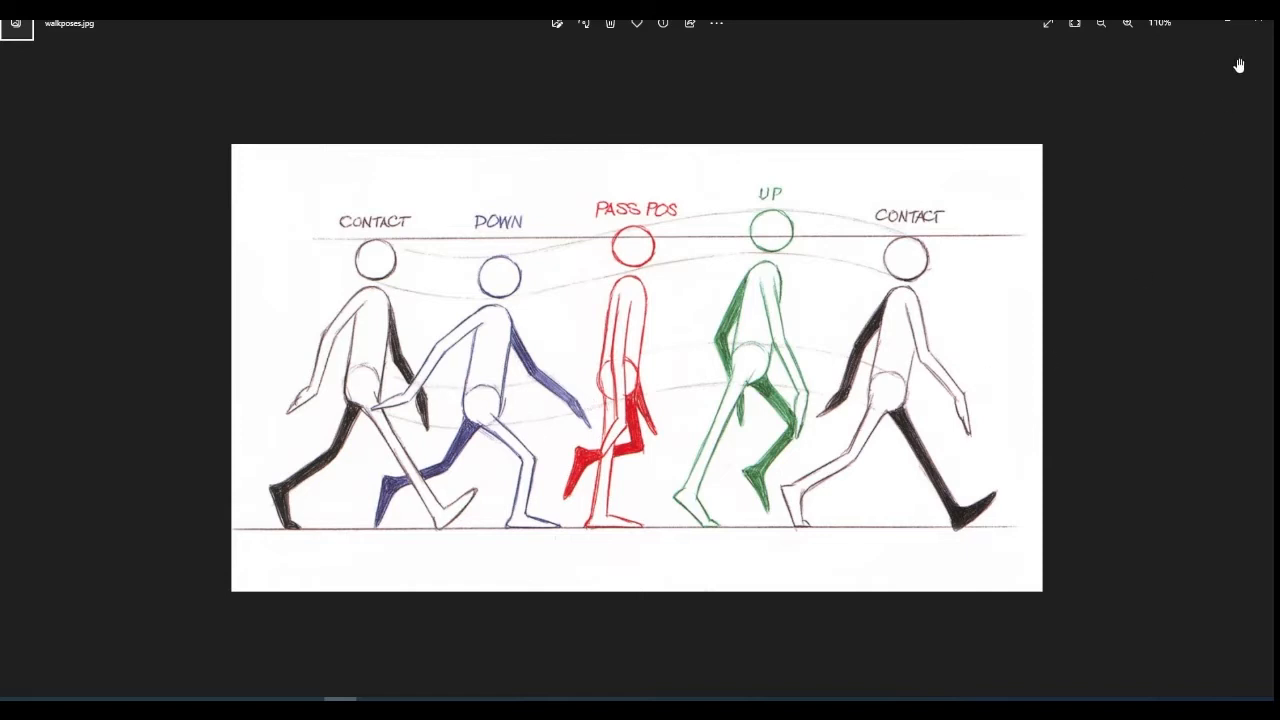
pyautogui.click(1228, 24)
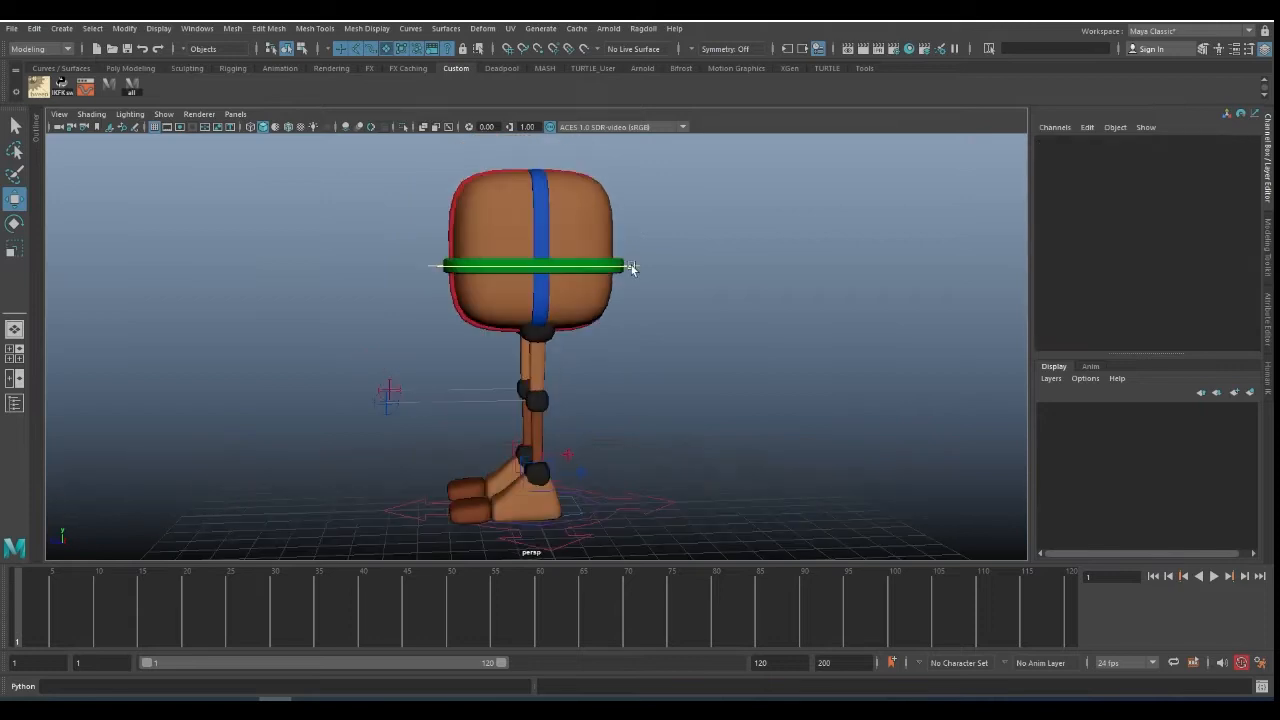
# - Examine the walker rig's COG control and the left foot IK control, including its heel, ball and toe roll attributes
pyautogui.click(631, 268)
pyautogui.keyDown('alt'); pyautogui.moveTo(580, 315); pyautogui.dragTo(684, 362); pyautogui.keyUp('alt')
pyautogui.press('space')
pyautogui.scroll(-1, 555, 300)
pyautogui.scroll(-2, 555, 300)
pyautogui.keyDown('alt'); pyautogui.moveTo(556, 300); pyautogui.dragTo(529, 431, button='middle'); pyautogui.keyUp('alt')
pyautogui.press('space')
pyautogui.moveTo(600, 372); pyautogui.dragTo(541, 330)
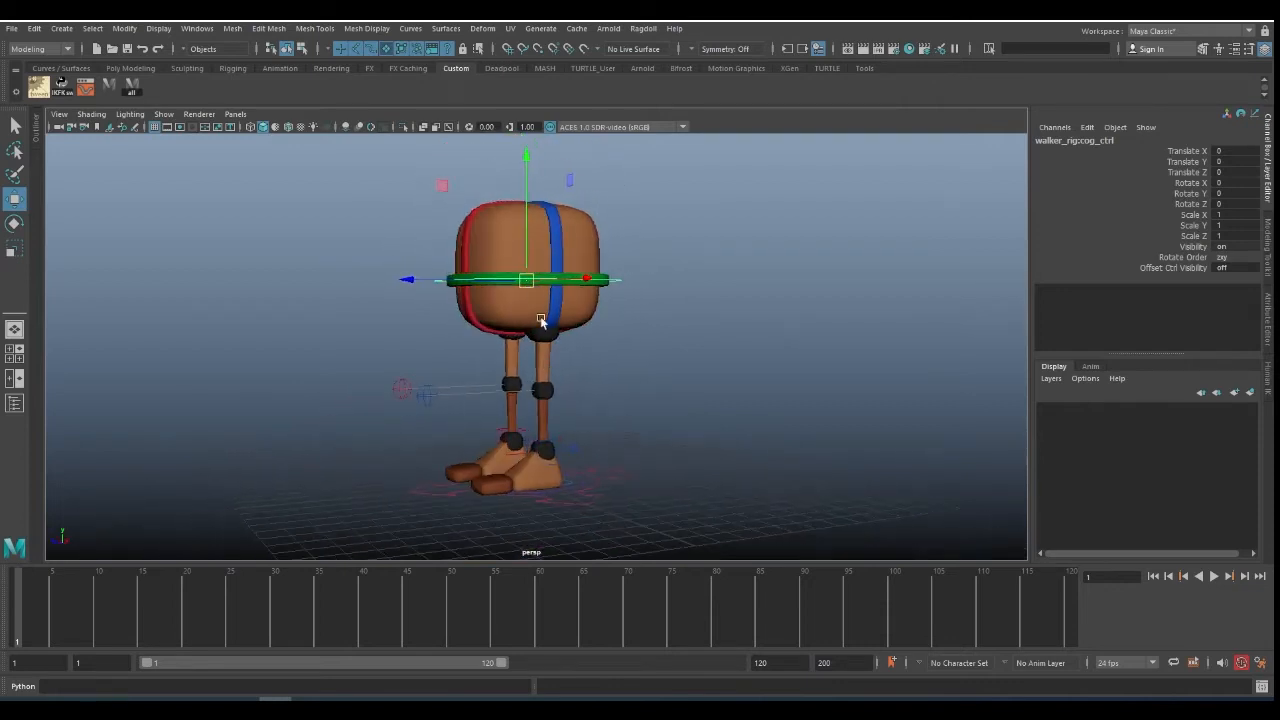
pyautogui.keyDown('alt'); pyautogui.moveTo(524, 280); pyautogui.dragTo(920, 314); pyautogui.keyUp('alt')
pyautogui.click(572, 456)
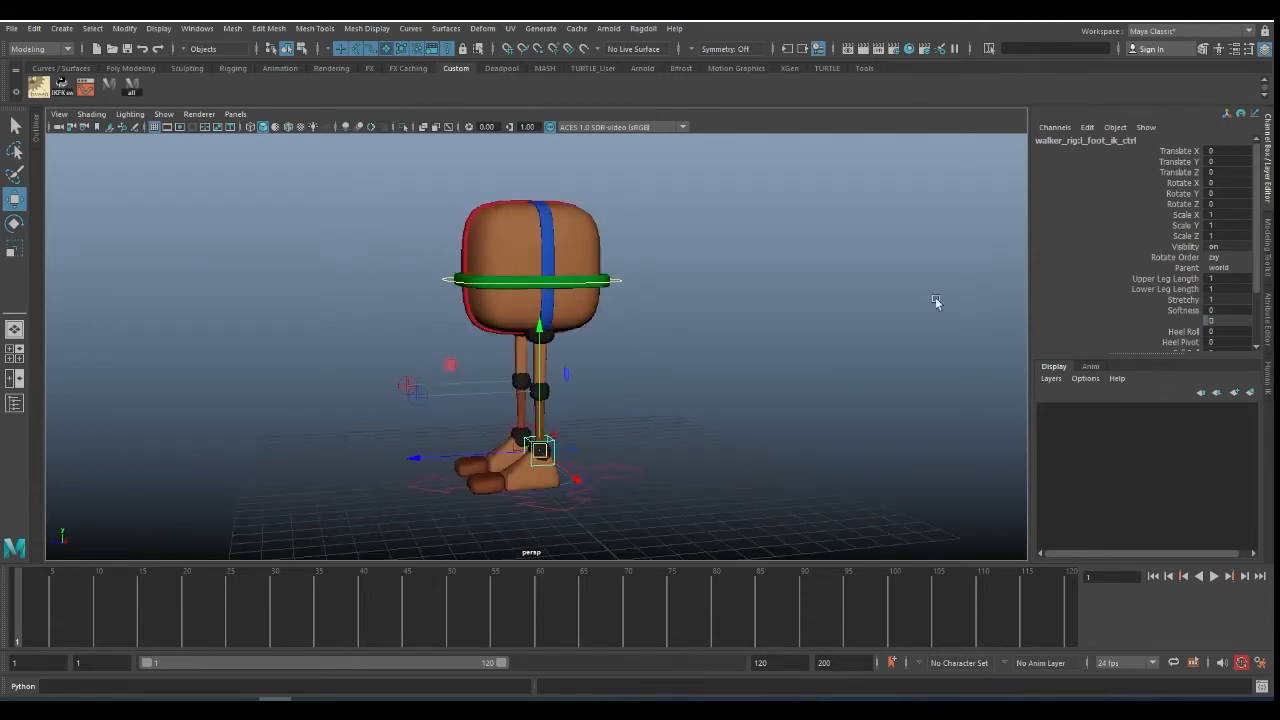
pyautogui.scroll(-2, 1134, 295)
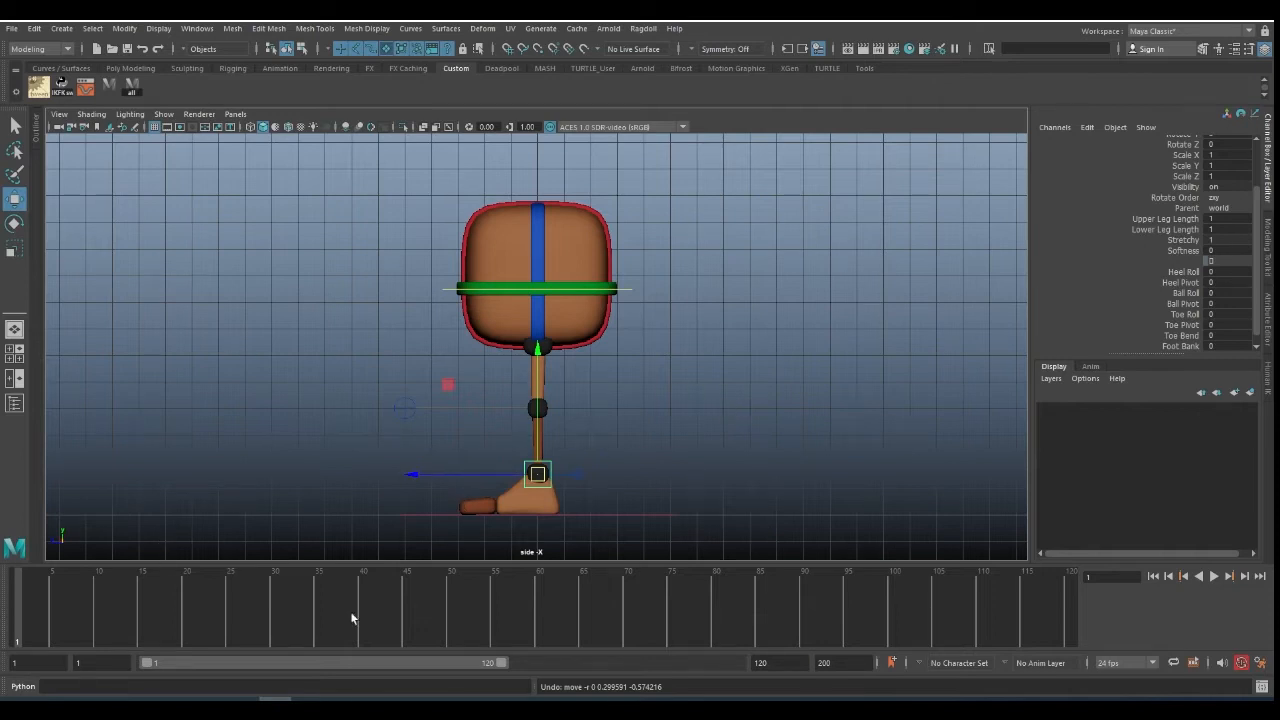
# - Bring up the walkposes.jpg reference image and move its window clear of the Maya viewport
pyautogui.click(340, 708)
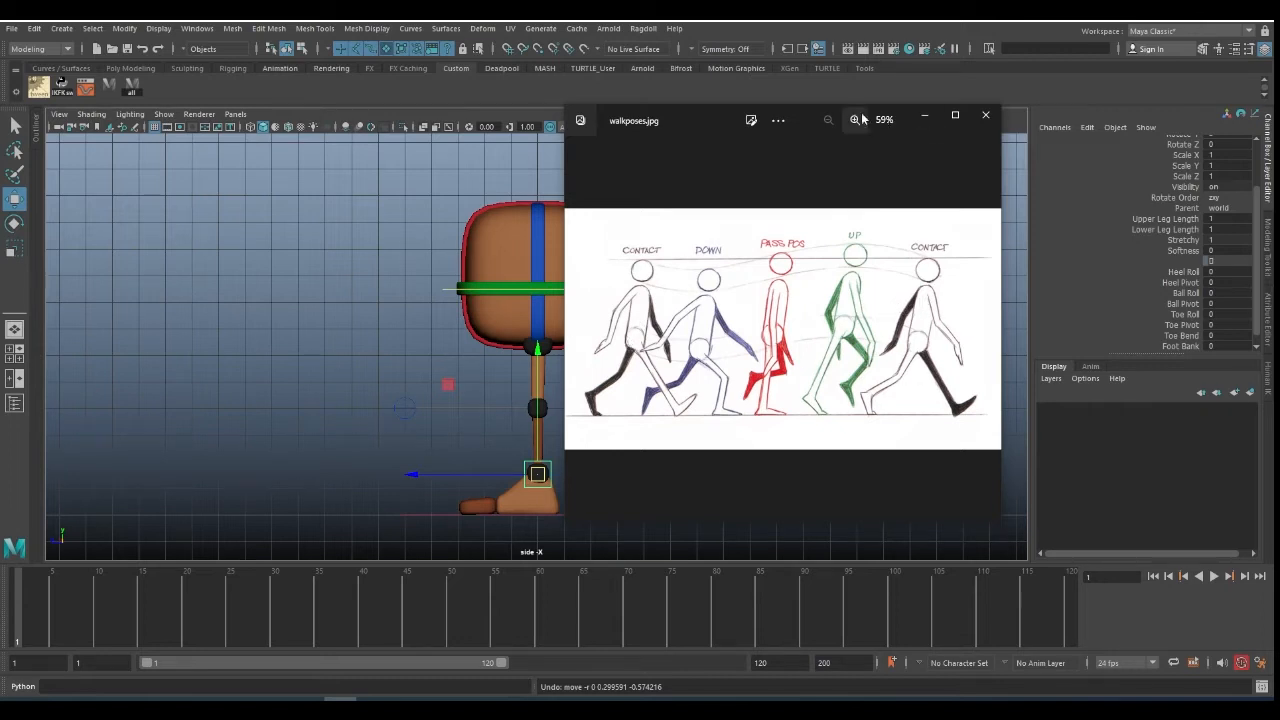
pyautogui.moveTo(691, 121); pyautogui.dragTo(1279, 165)
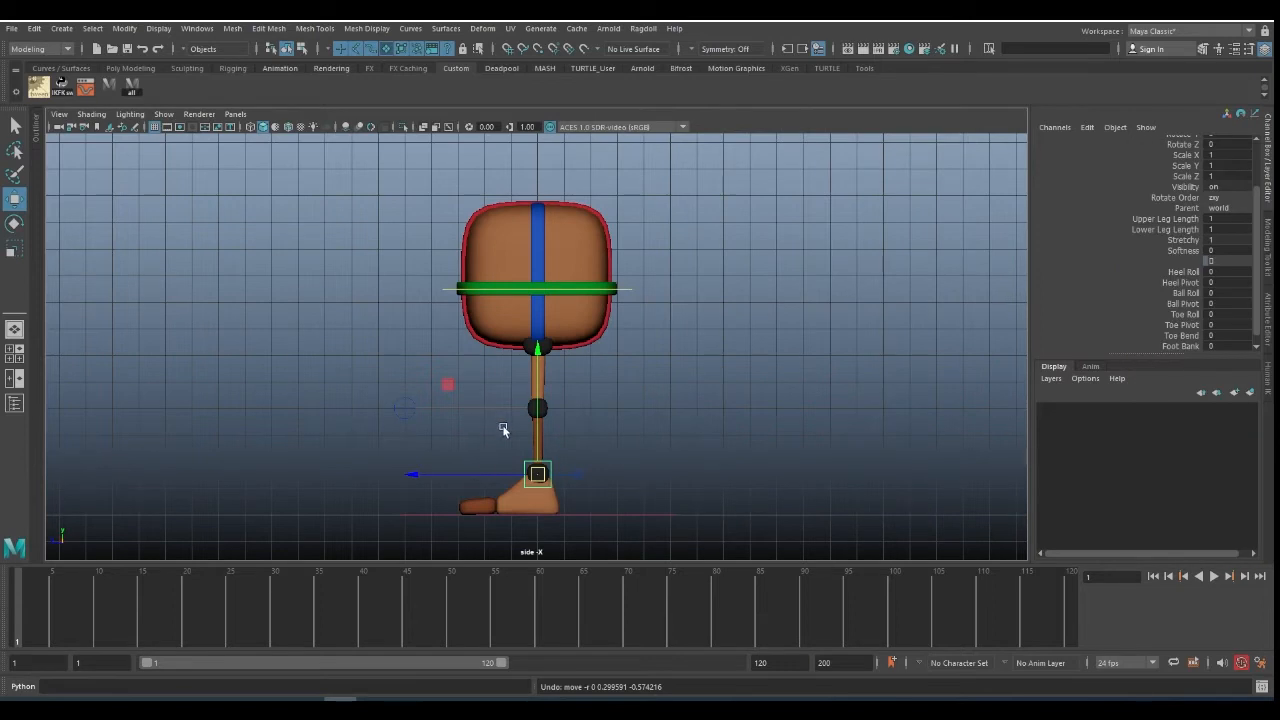
# - Clear the selection and set the animation's end frame to 25
pyautogui.click(571, 386)
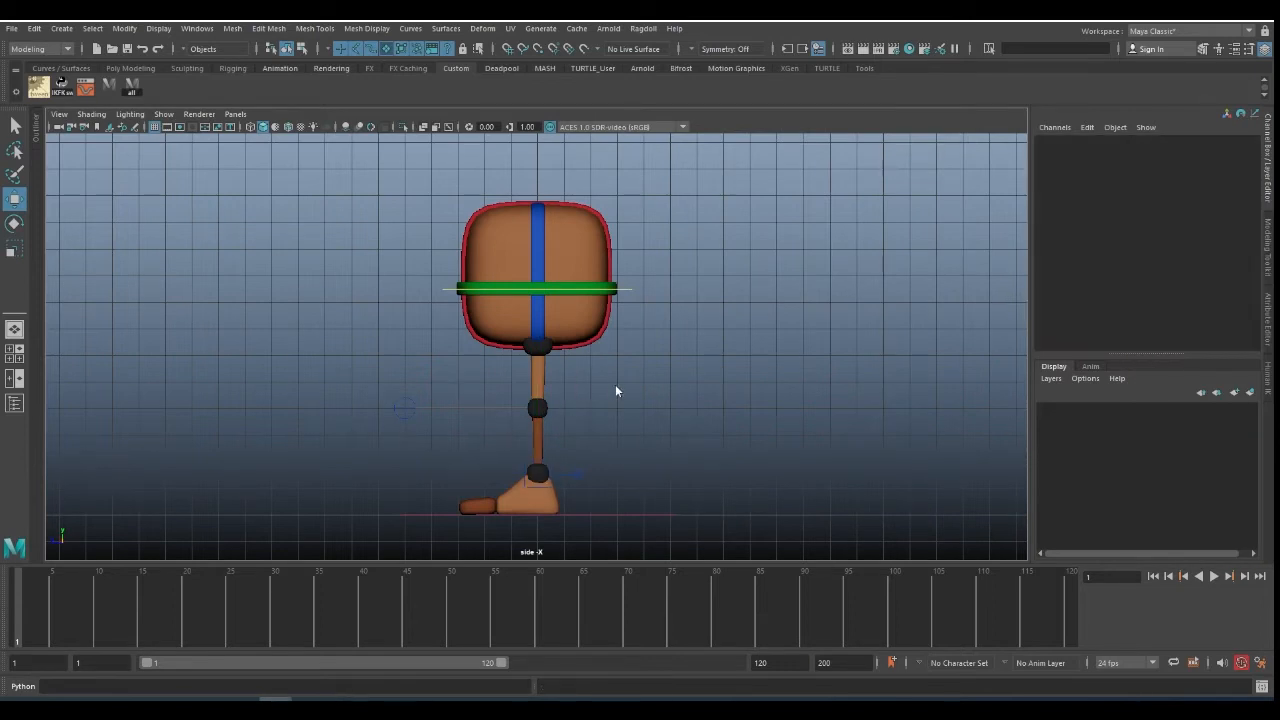
pyautogui.write('25')
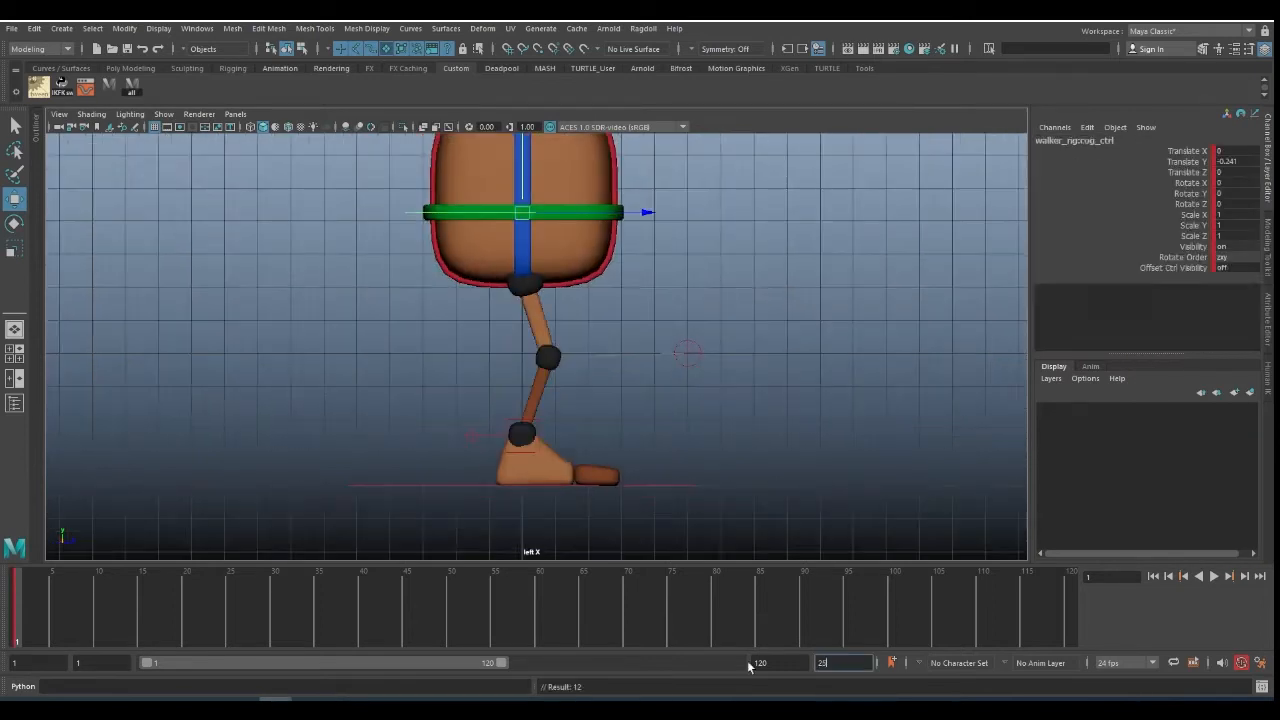
pyautogui.press('Return')
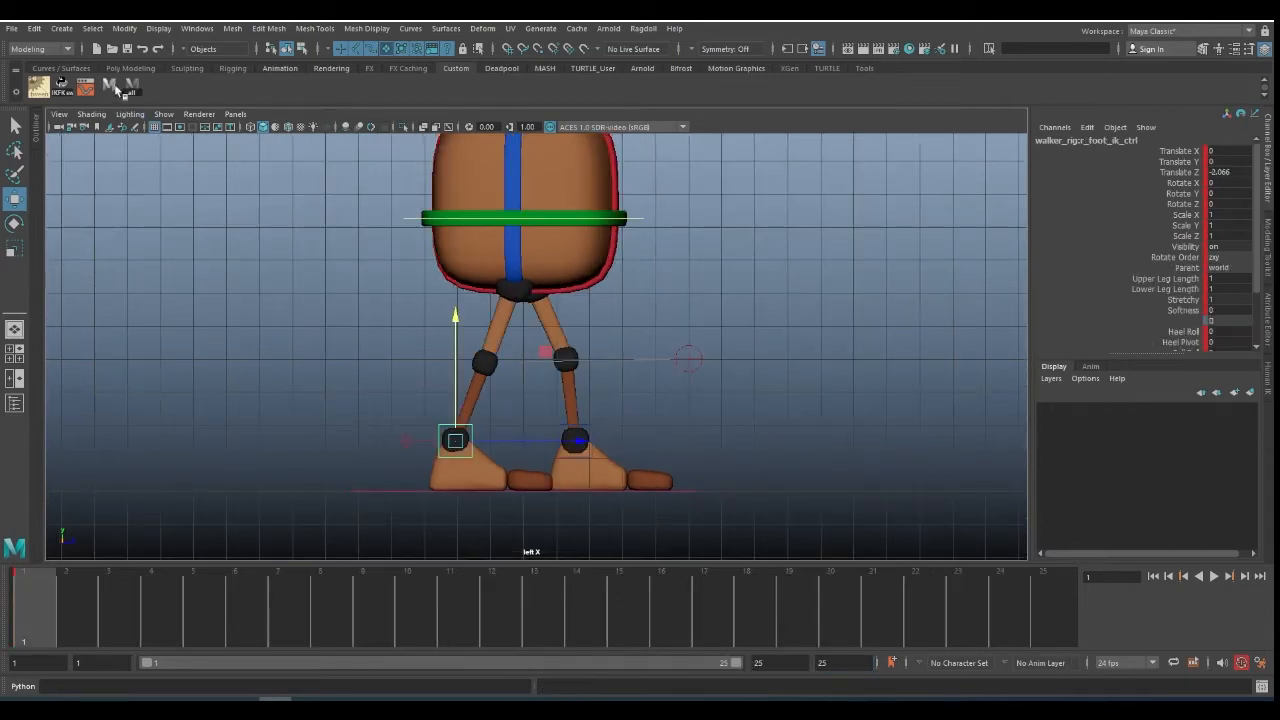
# - Try to select all the rig's controls with the saved "all" script and by box-selecting the whole character
pyautogui.click(131, 86)
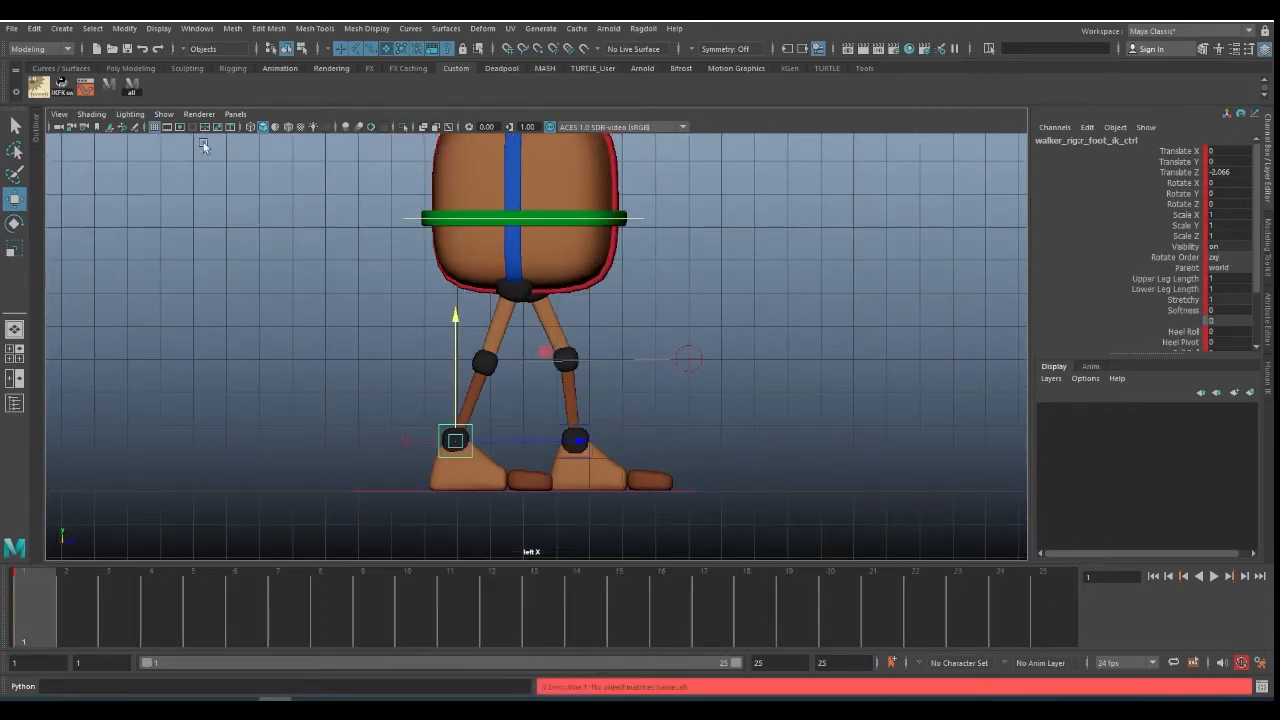
pyautogui.click(623, 213)
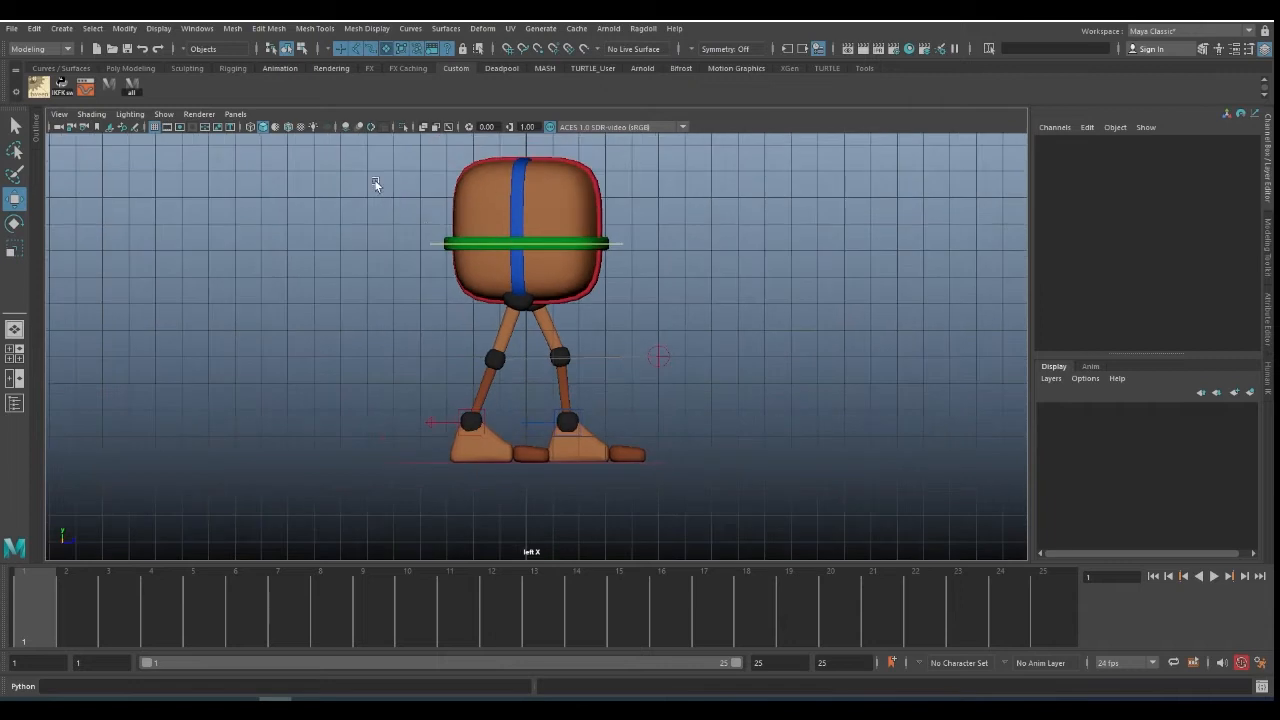
pyautogui.moveTo(376, 184); pyautogui.dragTo(750, 475)
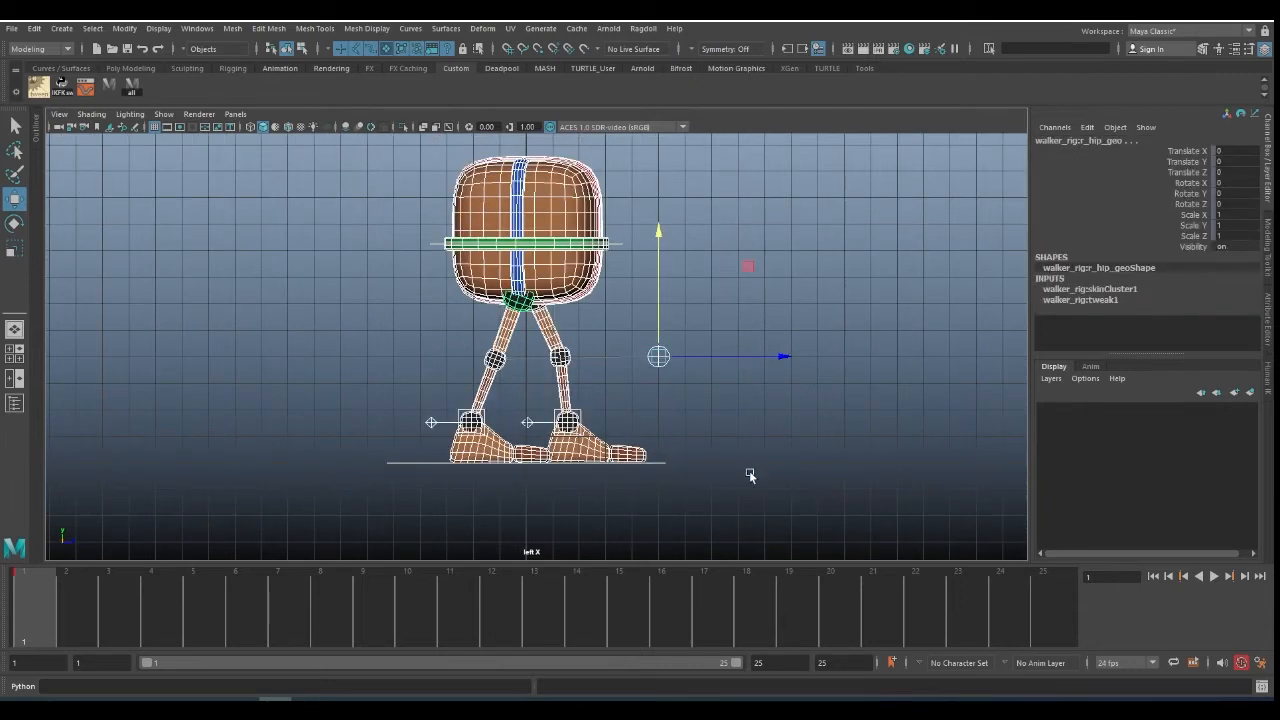
pyautogui.click(678, 450)
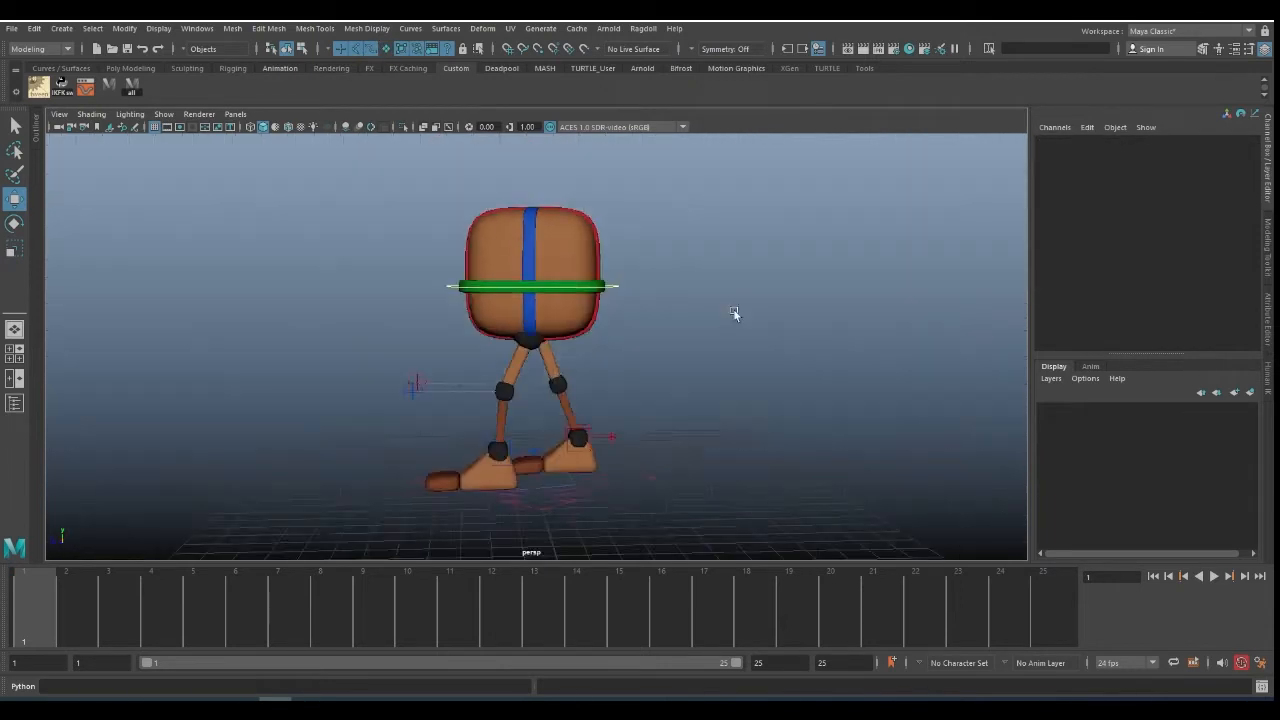
# - Open the Script Editor, clear its history, and place the window beside the character
pyautogui.keyDown('alt'); pyautogui.moveTo(737, 314); pyautogui.dragTo(613, 347); pyautogui.keyUp('alt')
pyautogui.click(622, 287)
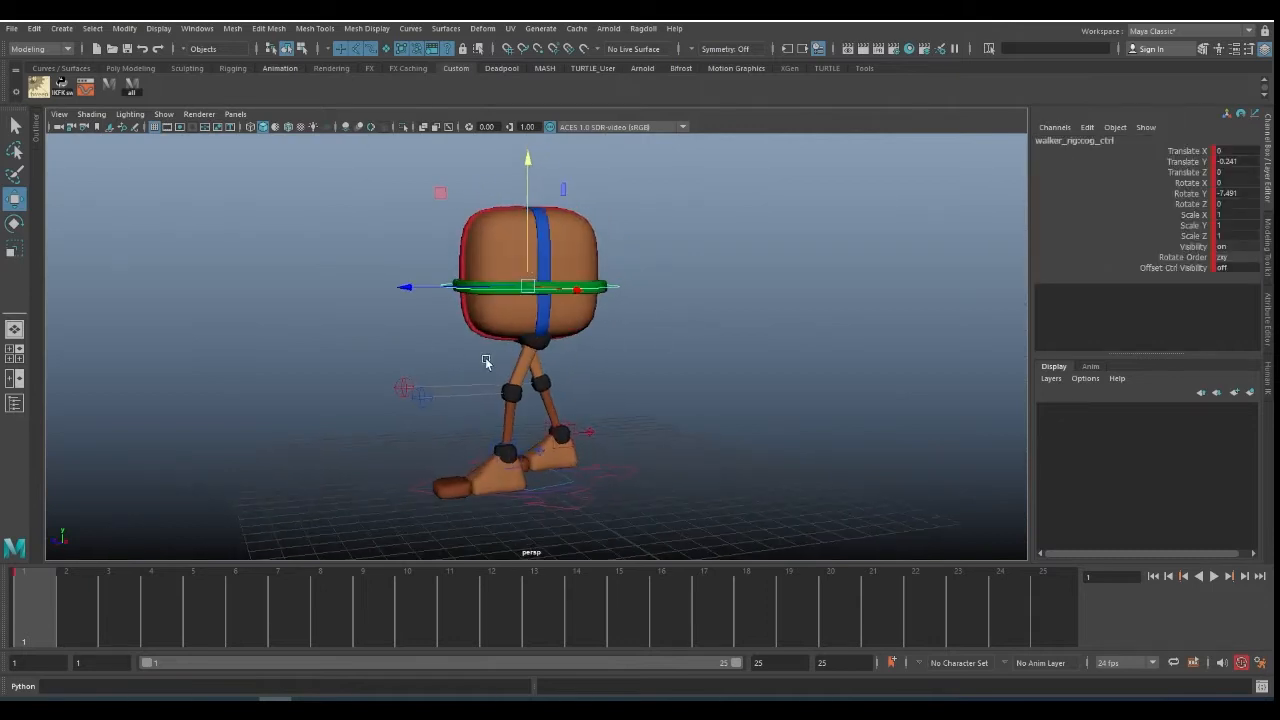
pyautogui.keyDown('alt'); pyautogui.moveTo(486, 362); pyautogui.dragTo(714, 388); pyautogui.keyUp('alt')
pyautogui.click(1264, 688)
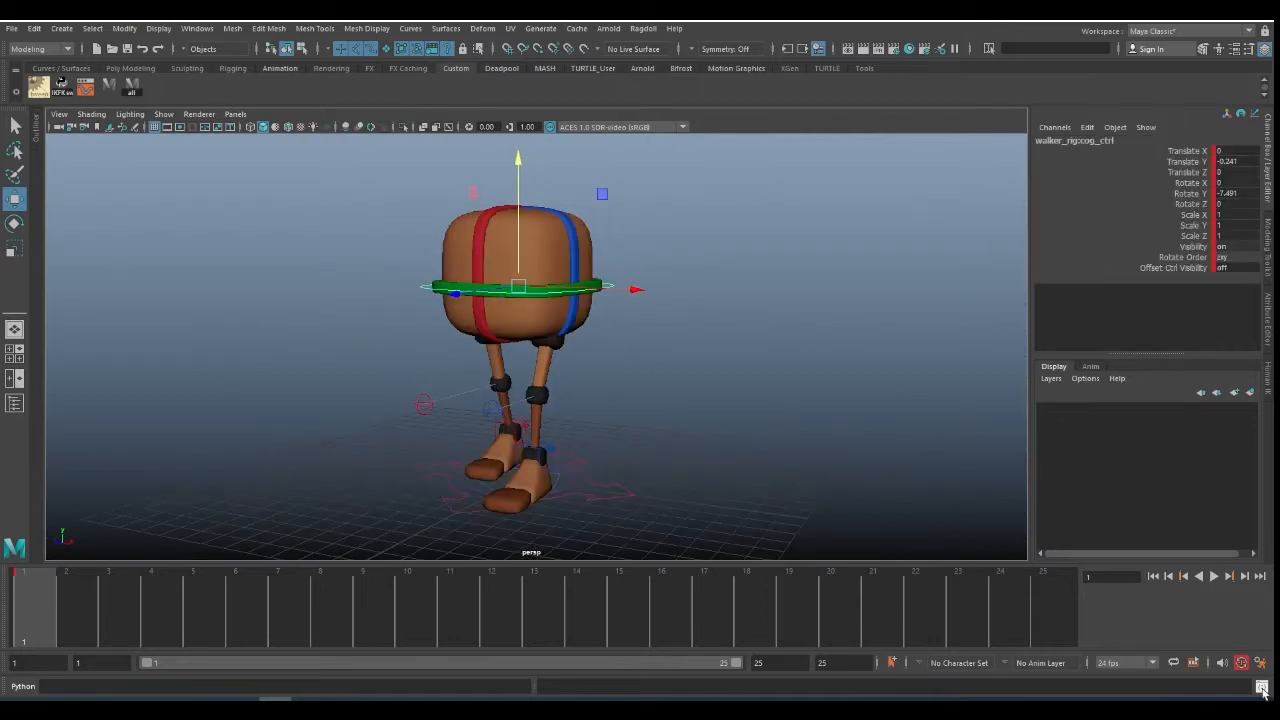
pyautogui.moveTo(600, 123); pyautogui.dragTo(768, 95)
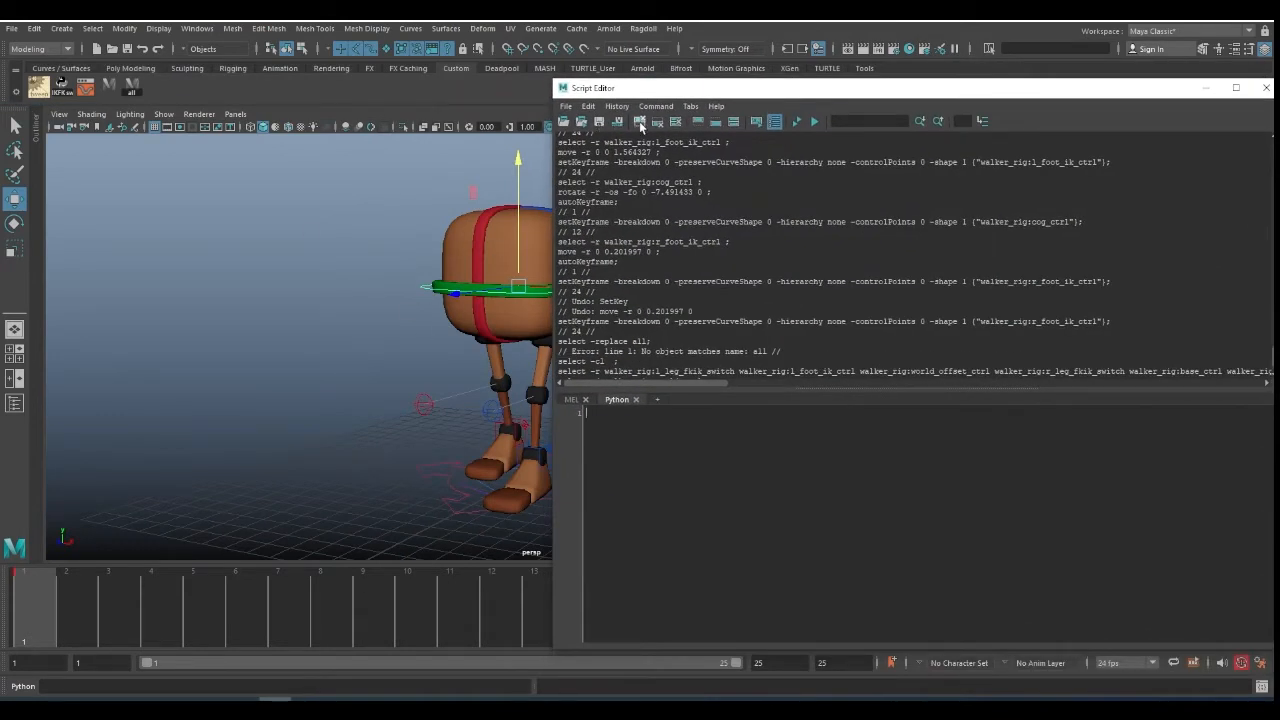
pyautogui.click(641, 121)
pyautogui.moveTo(660, 88); pyautogui.dragTo(752, 88)
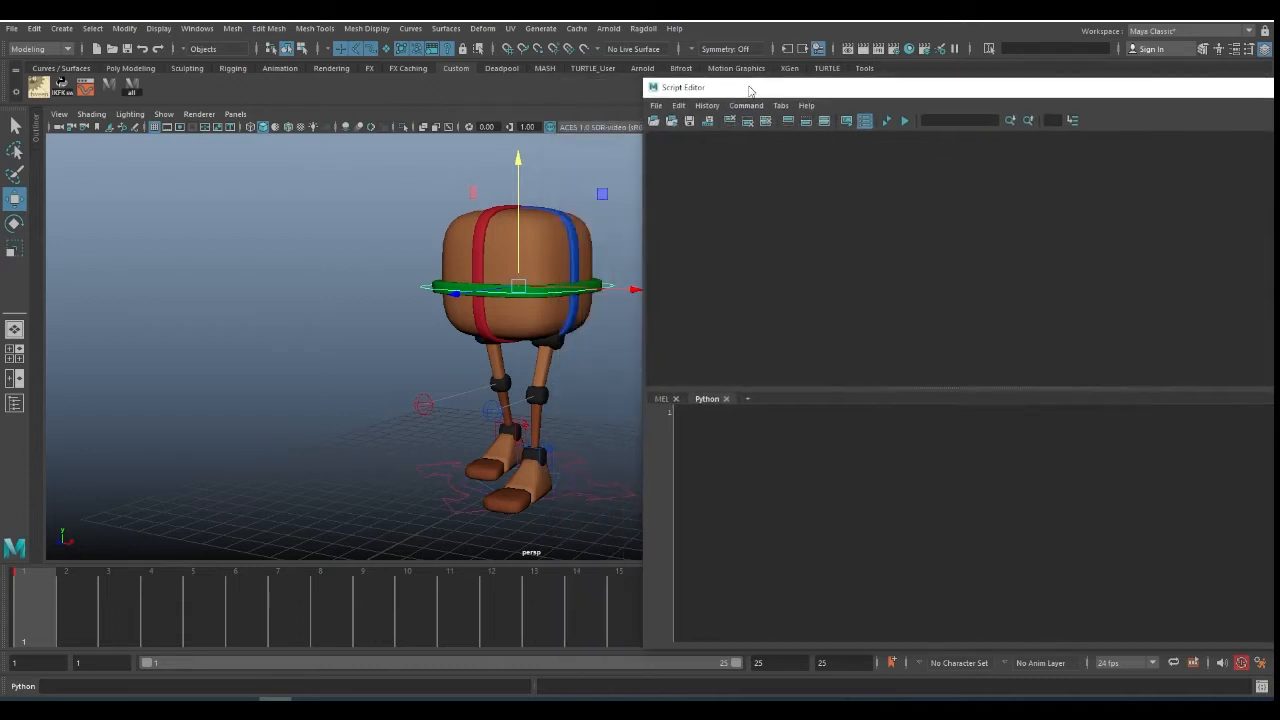
# - Select all the walker rig's animation controls, excluding the world offset, base and world controls on the ground
pyautogui.click(415, 305)
pyautogui.keyDown('alt'); pyautogui.moveTo(415, 305); pyautogui.dragTo(311, 240, button='middle'); pyautogui.keyUp('alt')
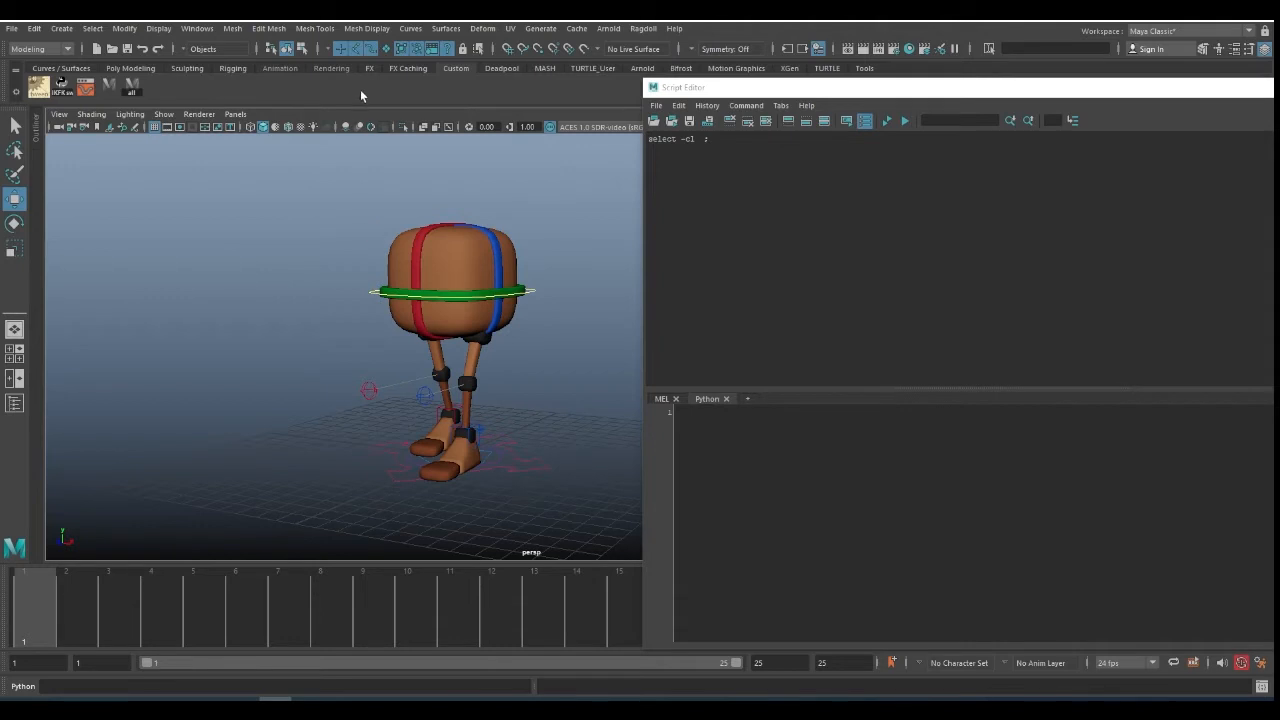
pyautogui.moveTo(308, 171); pyautogui.dragTo(598, 508)
pyautogui.keyDown('ctrl'); pyautogui.moveTo(491, 459); pyautogui.dragTo(428, 476); pyautogui.keyUp('ctrl')
pyautogui.keyDown('alt'); pyautogui.moveTo(428, 476); pyautogui.dragTo(560, 457, button='right'); pyautogui.keyUp('alt')
pyautogui.keyDown('alt'); pyautogui.moveTo(560, 457); pyautogui.dragTo(462, 468, button='middle'); pyautogui.keyUp('alt')
pyautogui.keyDown('alt'); pyautogui.moveTo(462, 468); pyautogui.dragTo(530, 470); pyautogui.keyUp('alt')
# - Save the recorded selection commands to the Custom shelf as a MEL script and close the Script Editor
pyautogui.click(800, 471)
pyautogui.click(759, 159)
pyautogui.hotkey('ctrl', 'a')
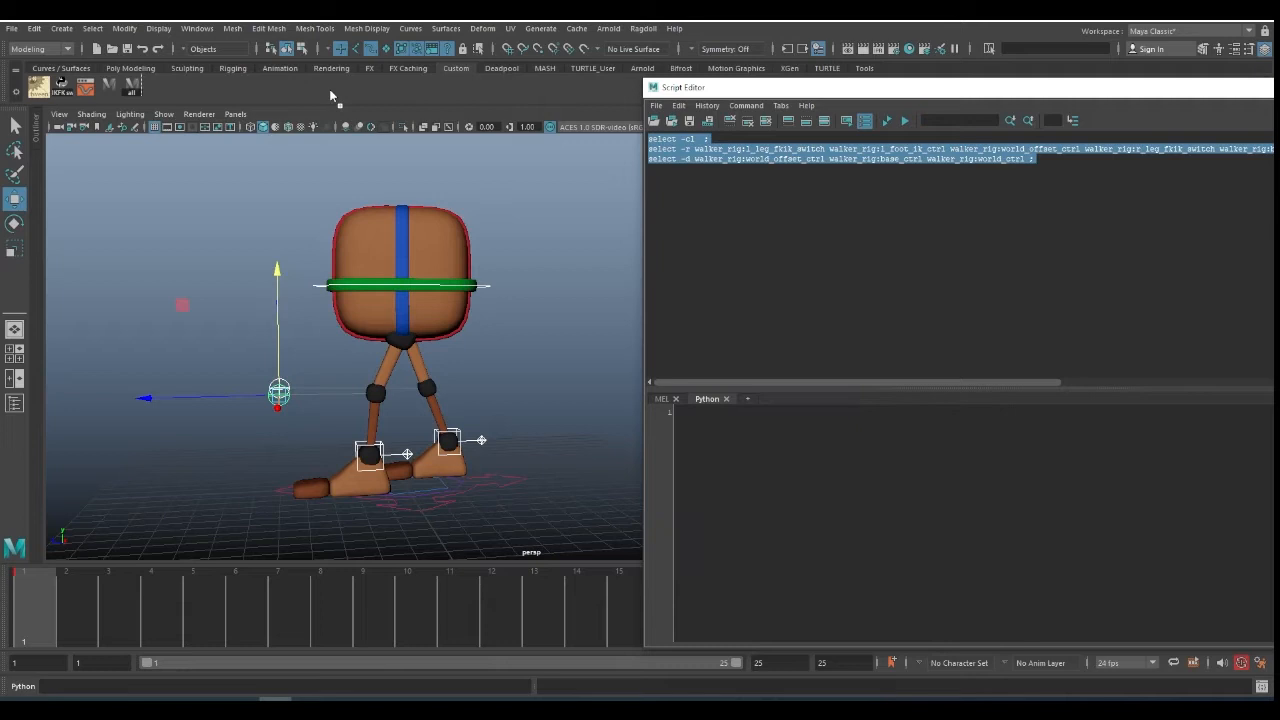
pyautogui.moveTo(330, 95); pyautogui.dragTo(330, 95, button='middle')
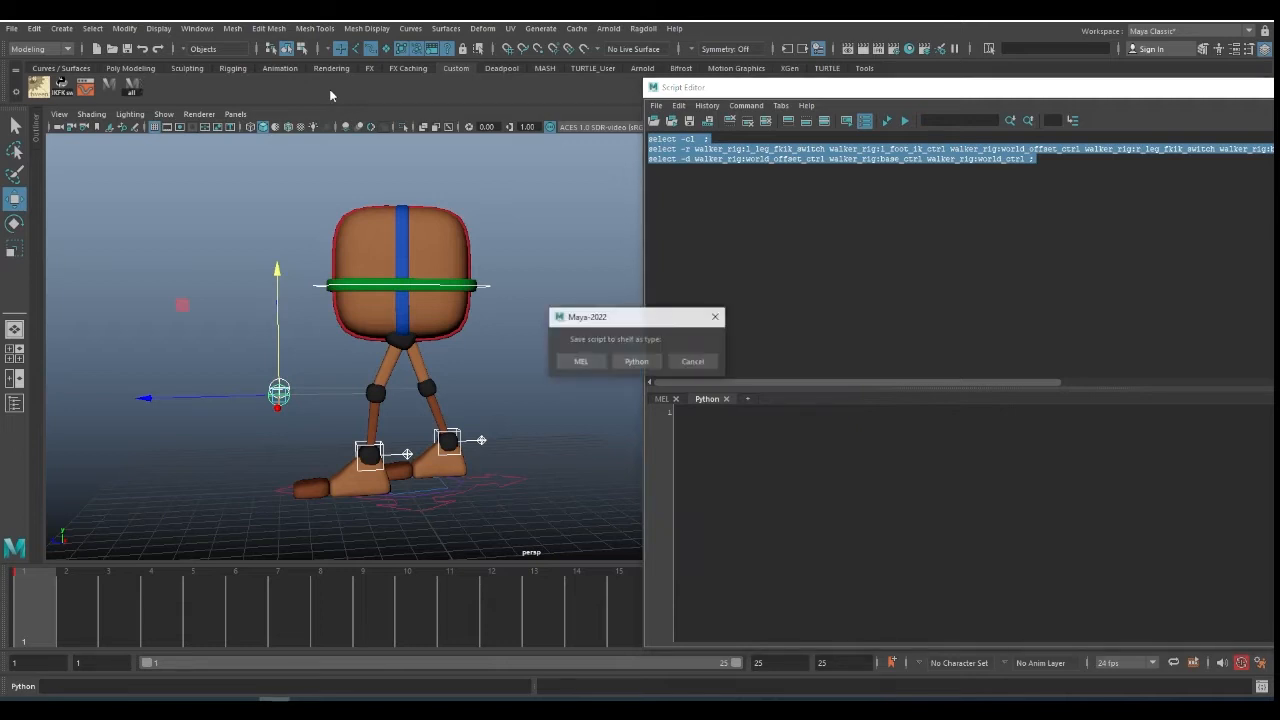
pyautogui.click(582, 361)
pyautogui.moveTo(937, 80); pyautogui.dragTo(636, 97)
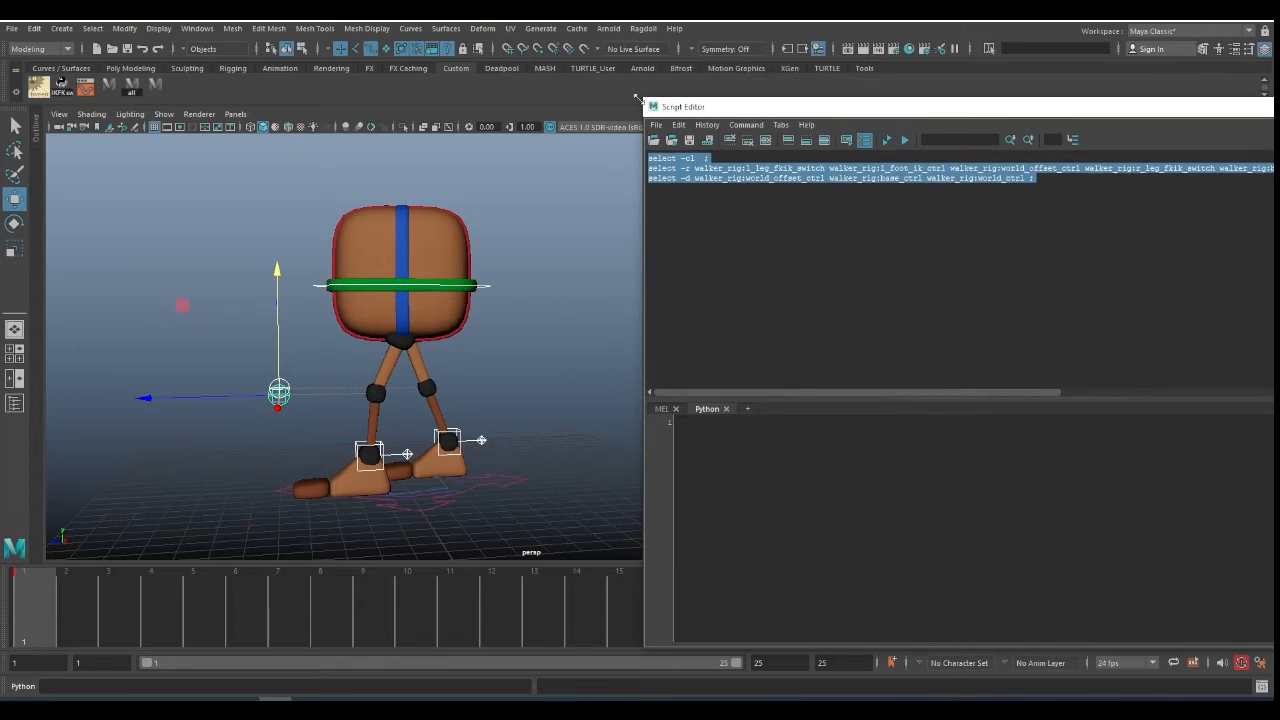
pyautogui.click(1272, 107)
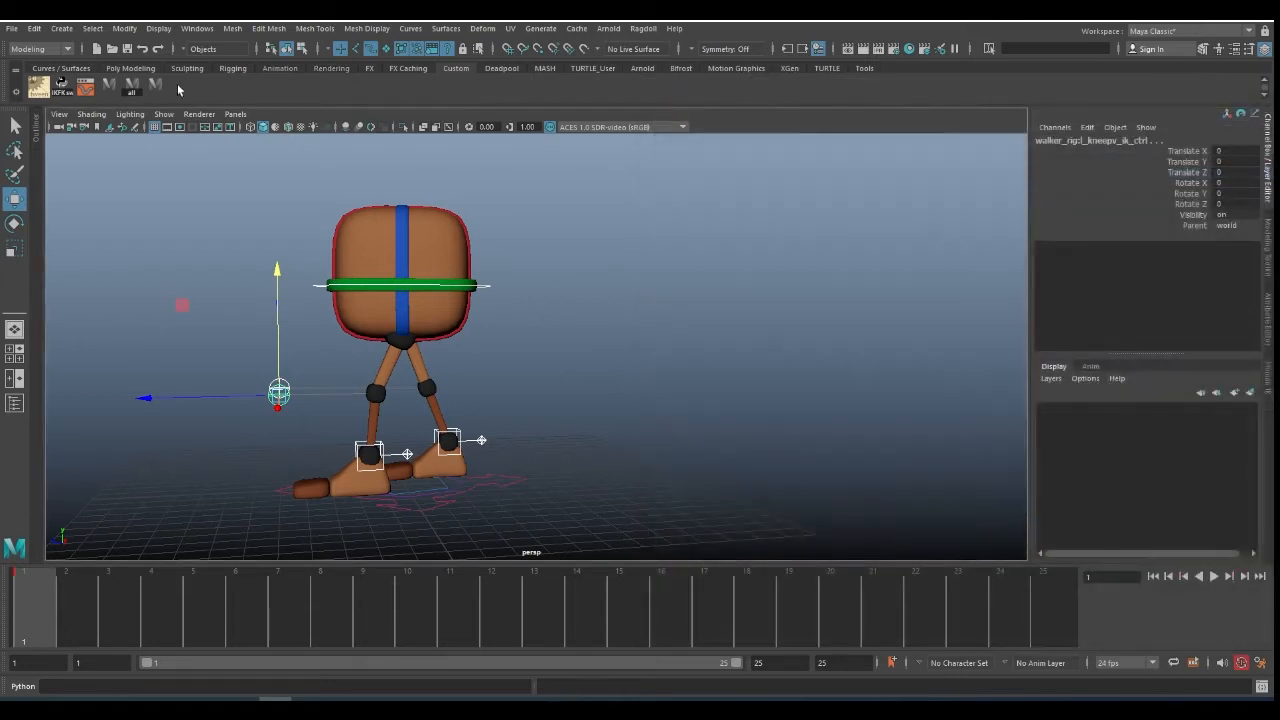
# - Set a keyframe on all the selected rig controls at frame 1
pyautogui.keyDown('alt'); pyautogui.moveTo(503, 225); pyautogui.dragTo(680, 262); pyautogui.keyUp('alt')
pyautogui.keyDown('alt'); pyautogui.moveTo(457, 240); pyautogui.dragTo(557, 289); pyautogui.keyUp('alt')
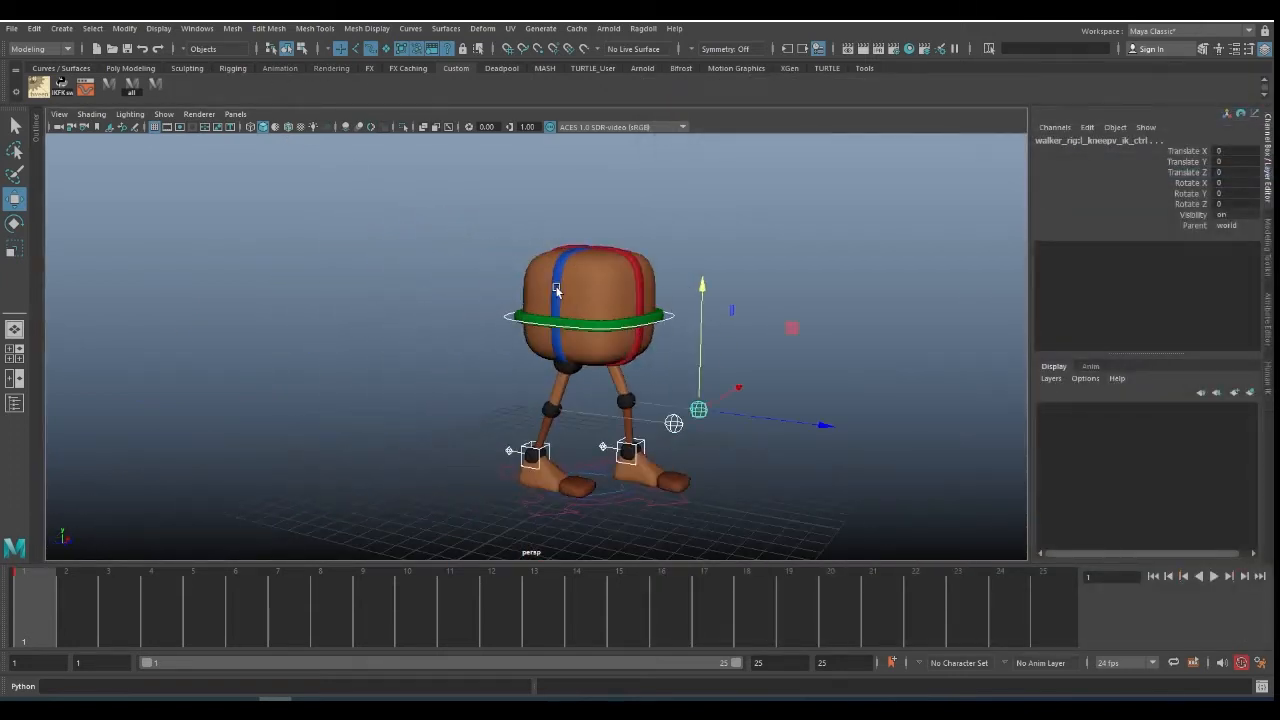
pyautogui.keyDown('alt'); pyautogui.moveTo(557, 289); pyautogui.dragTo(491, 245, button='middle'); pyautogui.keyUp('alt')
pyautogui.keyDown('alt'); pyautogui.moveTo(491, 245); pyautogui.dragTo(551, 269, button='right'); pyautogui.keyUp('alt')
pyautogui.press('s')
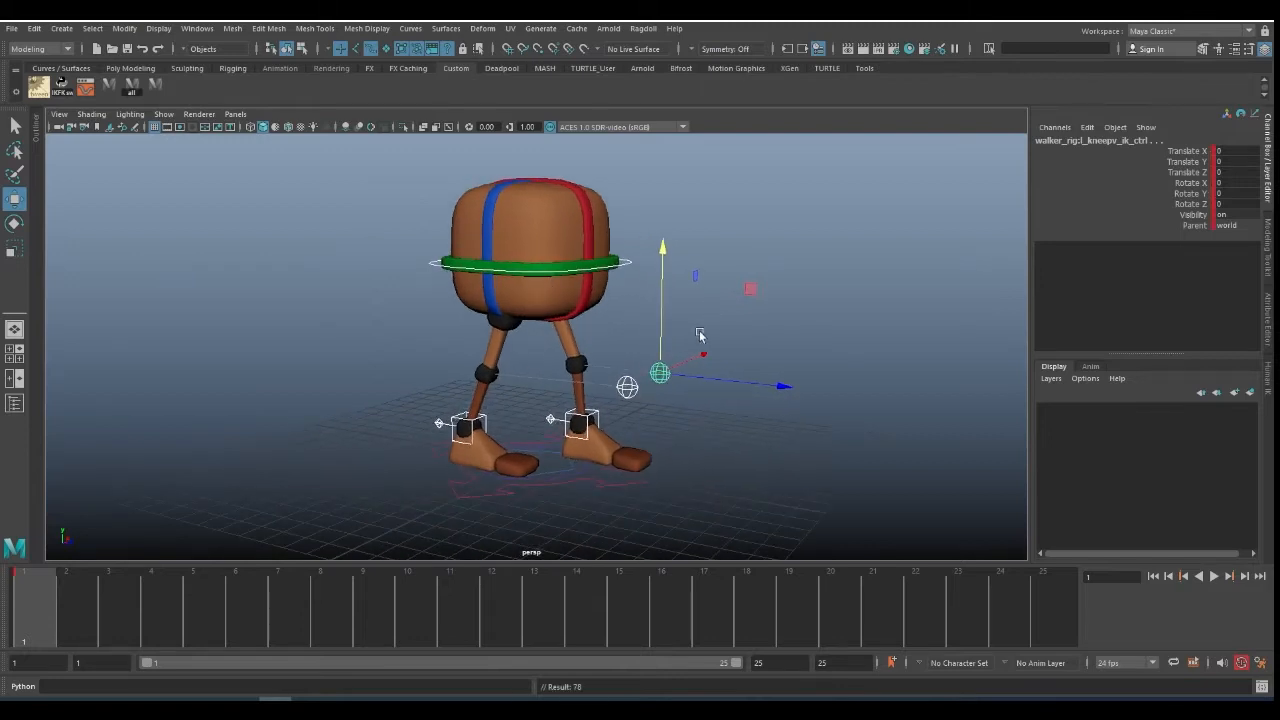
pyautogui.keyDown('alt'); pyautogui.moveTo(700, 334); pyautogui.dragTo(586, 301); pyautogui.keyUp('alt')
pyautogui.keyDown('alt'); pyautogui.moveTo(591, 345); pyautogui.dragTo(487, 363, button='middle'); pyautogui.keyUp('alt')
pyautogui.press('s')
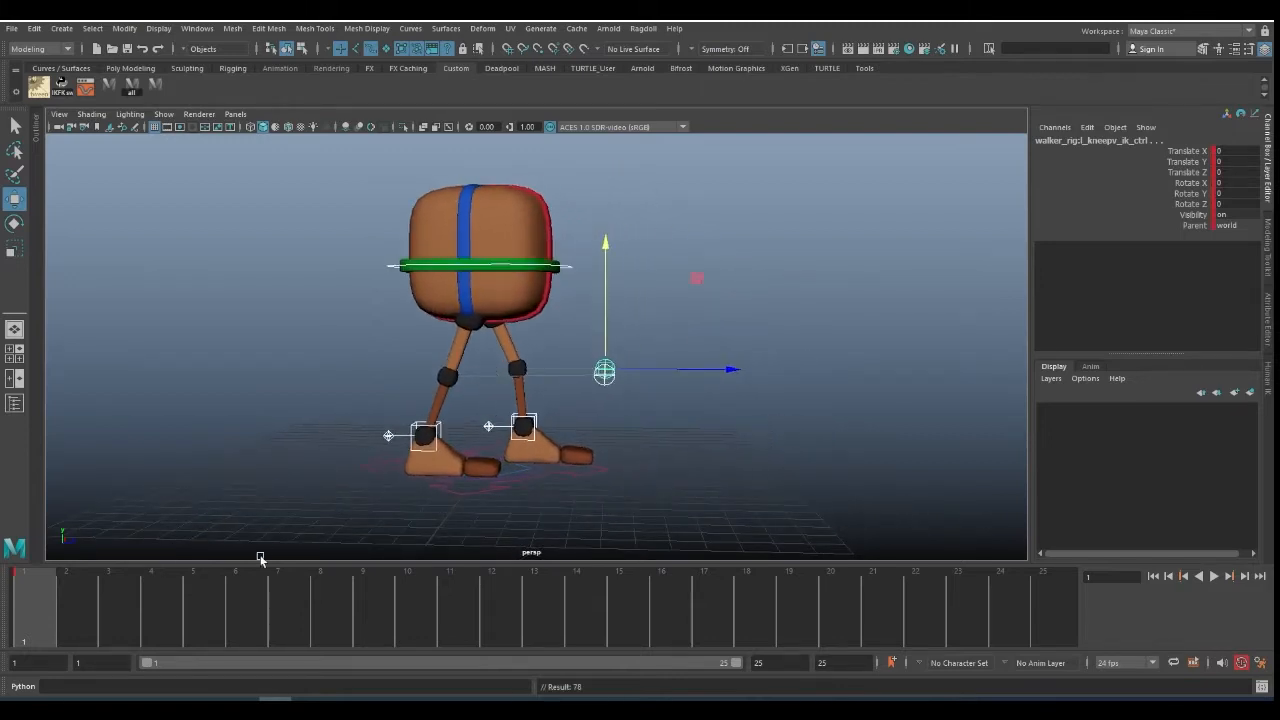
# - In the left orthographic view, lower the body's COG control to a Translate Y of -0.347 at frame 1
pyautogui.keyDown('alt'); pyautogui.moveTo(486, 431); pyautogui.dragTo(597, 404, button='right'); pyautogui.keyUp('alt')
pyautogui.press('space')
pyautogui.moveTo(596, 414); pyautogui.dragTo(560, 372)
pyautogui.press('space')
pyautogui.press('space')
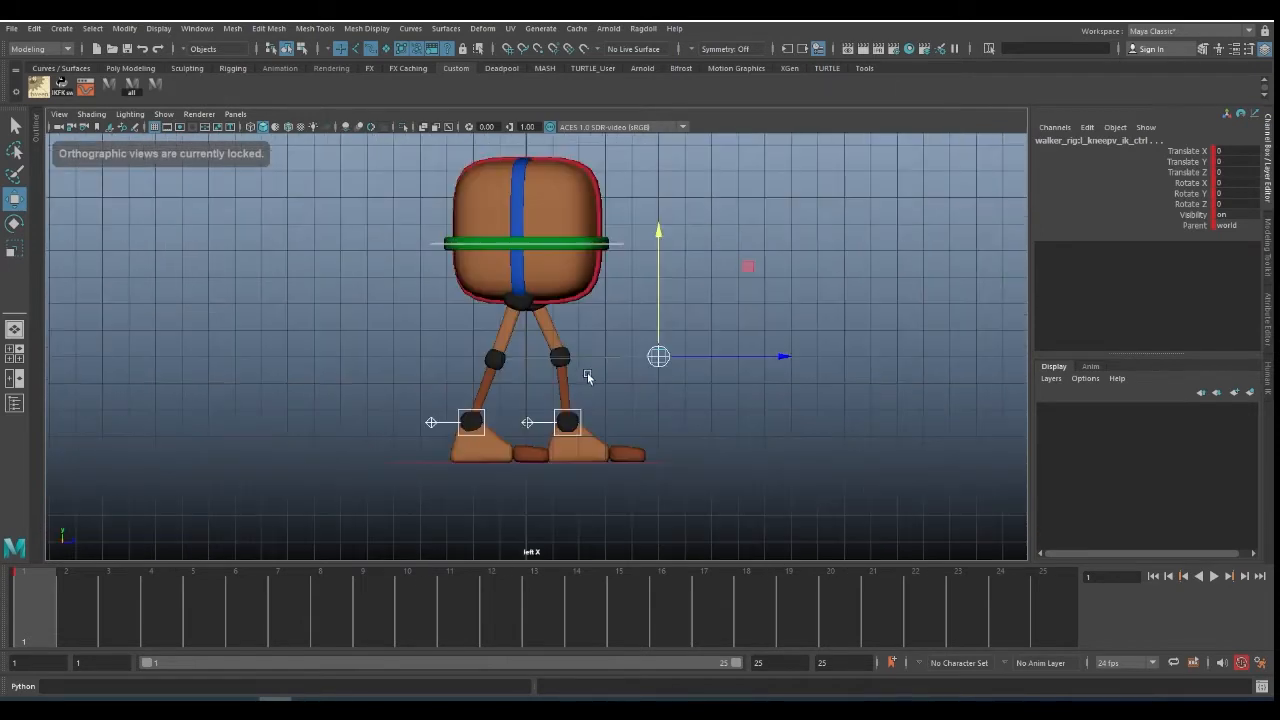
pyautogui.keyDown('alt'); pyautogui.moveTo(616, 373); pyautogui.dragTo(579, 379, button='middle'); pyautogui.keyUp('alt')
pyautogui.scroll(1, 432, 428)
pyautogui.click(431, 429)
pyautogui.keyDown('alt'); pyautogui.moveTo(514, 418); pyautogui.dragTo(534, 400, button='middle'); pyautogui.keyUp('alt')
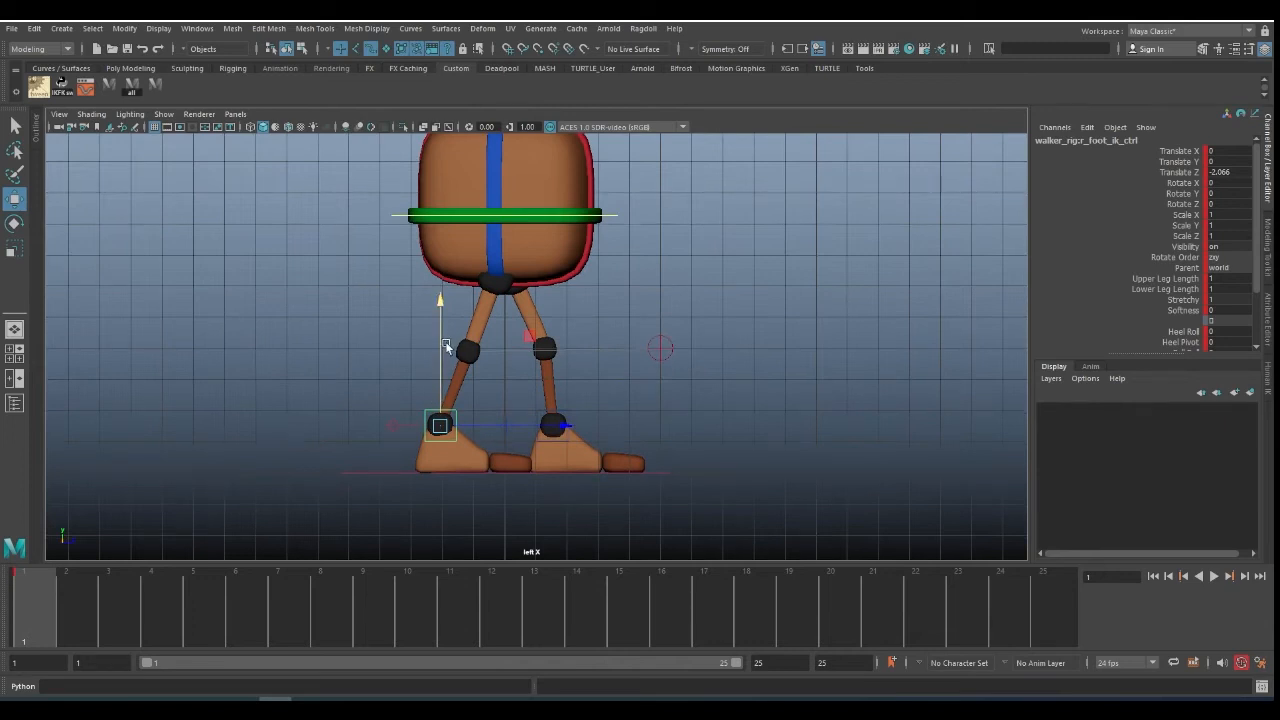
pyautogui.moveTo(438, 330); pyautogui.dragTo(438, 323)
pyautogui.hotkey('ctrl', 'z')
pyautogui.click(614, 215)
pyautogui.moveTo(507, 175); pyautogui.dragTo(506, 178)
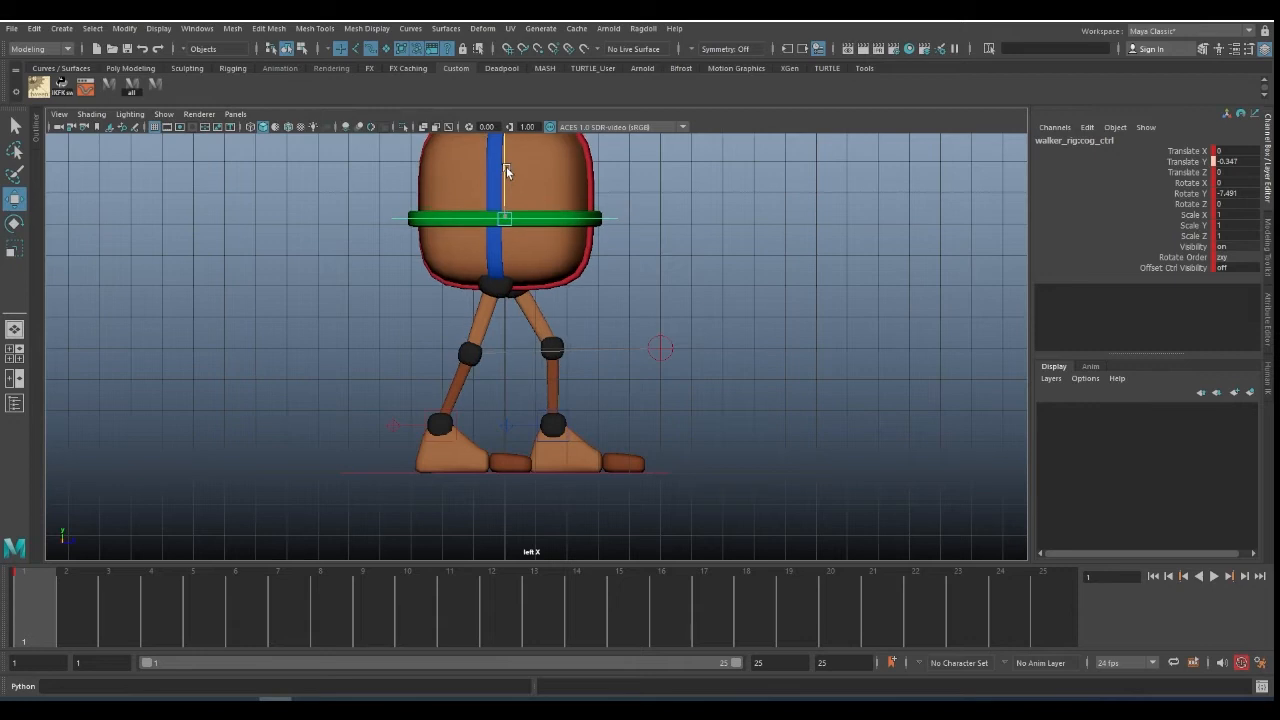
# - Set the right foot control's Ball Roll to 16.1 and slide the foot further back for the contact pose
pyautogui.click(457, 423)
pyautogui.scroll(-3, 1051, 281)
pyautogui.click(1185, 272)
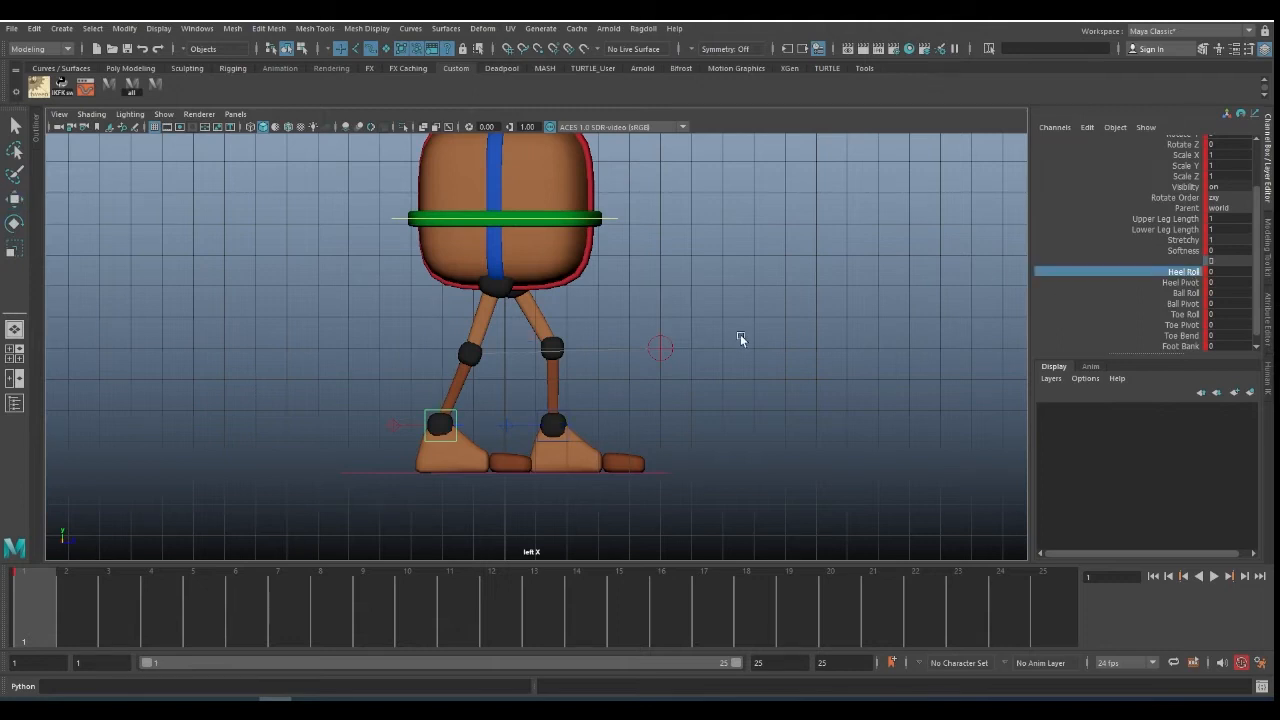
pyautogui.moveTo(698, 366); pyautogui.dragTo(609, 365, button='middle')
pyautogui.hotkey('ctrl', 'z')
pyautogui.click(1173, 293)
pyautogui.moveTo(959, 311); pyautogui.dragTo(871, 349, button='middle')
pyautogui.press('w')
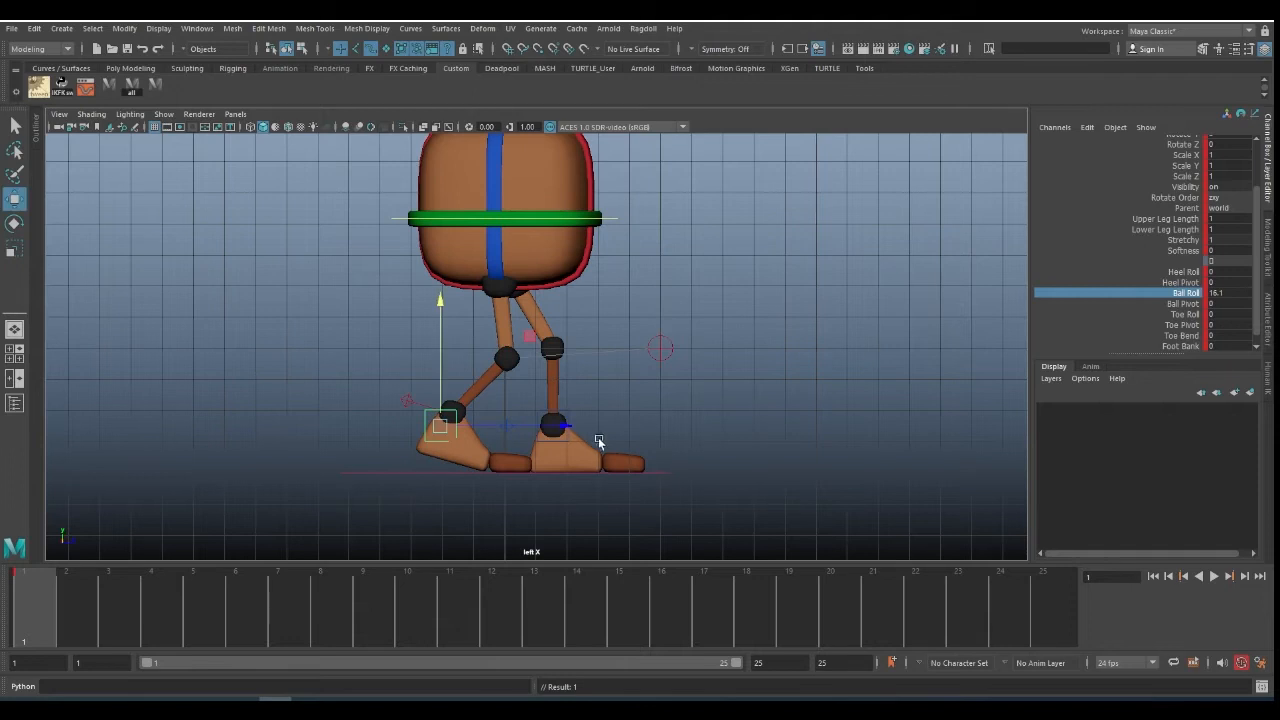
pyautogui.moveTo(565, 429); pyautogui.dragTo(531, 429)
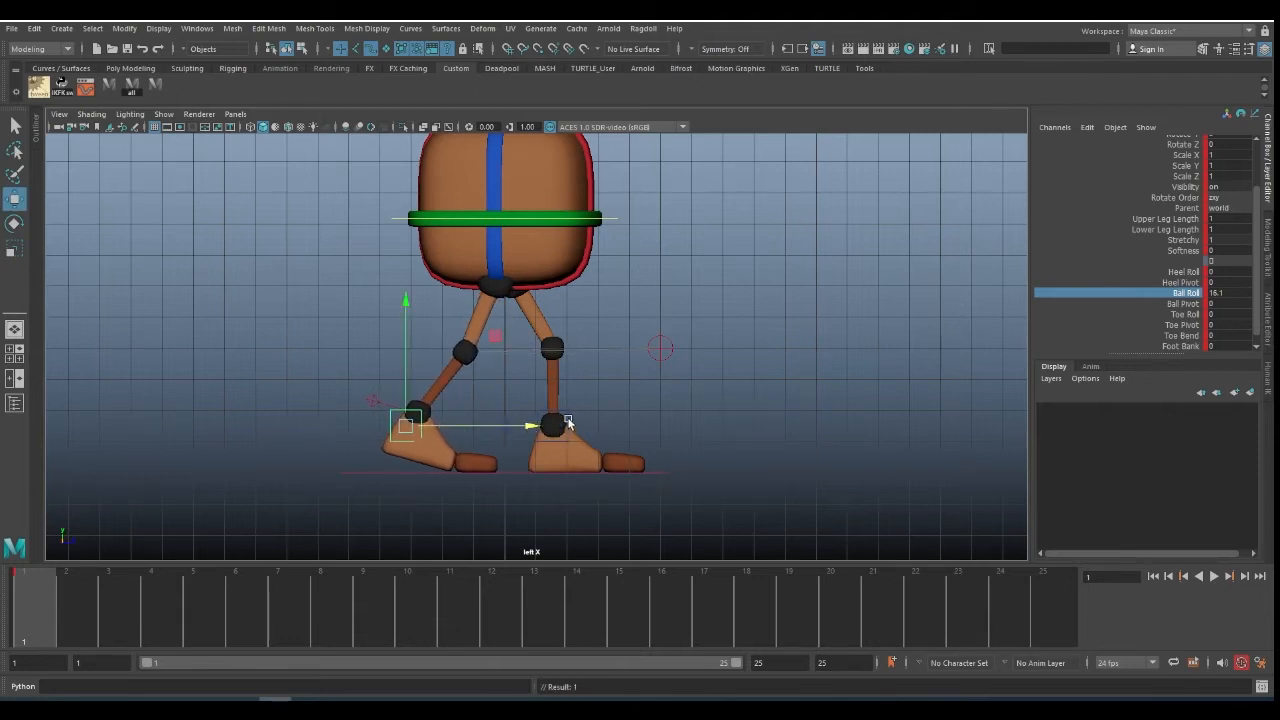
# - Set the left foot control's Heel Roll to 11.3 and slide the foot further forward
pyautogui.click(566, 424)
pyautogui.click(1172, 283)
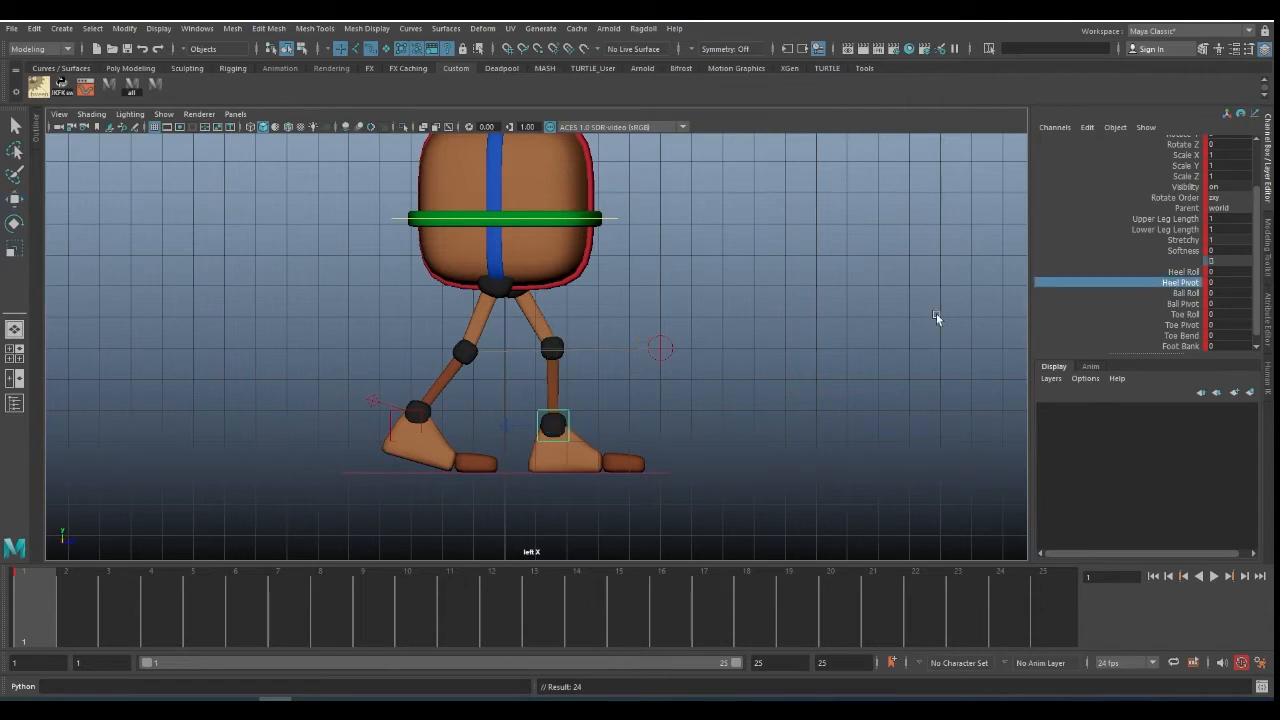
pyautogui.click(1180, 271)
pyautogui.moveTo(870, 329); pyautogui.dragTo(894, 320, button='middle')
pyautogui.press('w')
pyautogui.moveTo(674, 423)
pyautogui.mouseDown()
pyautogui.moveTo(704, 428)
pyautogui.moveTo(686, 432)
pyautogui.mouseUp()
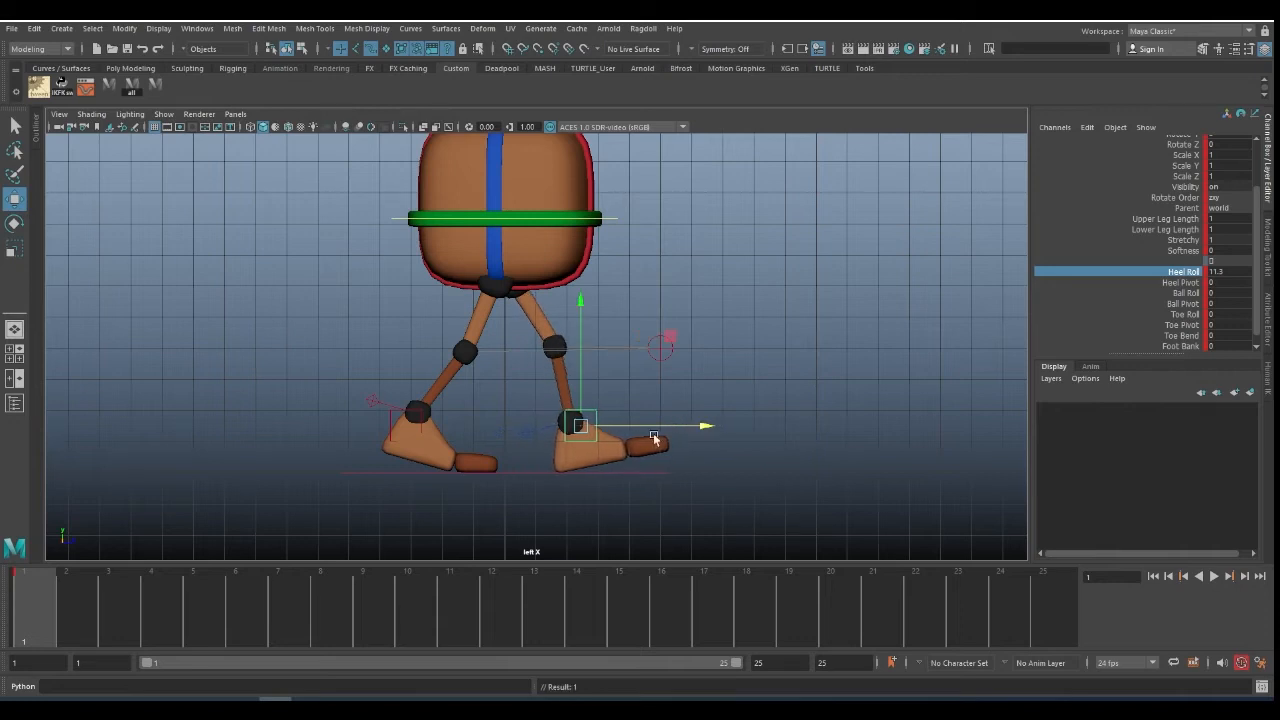
# - Nudge the right foot control front-to-back for the contact pose and key the COG control at frame 1
pyautogui.click(1186, 272)
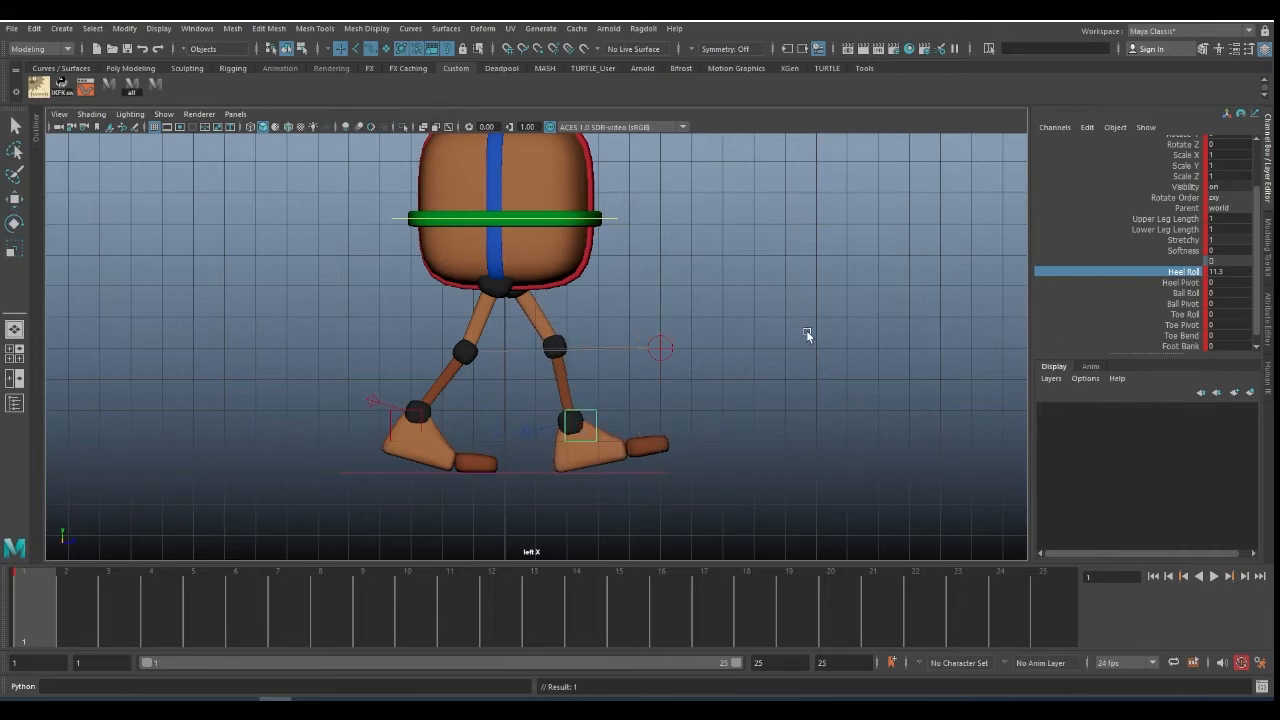
pyautogui.click(419, 411)
pyautogui.press('w')
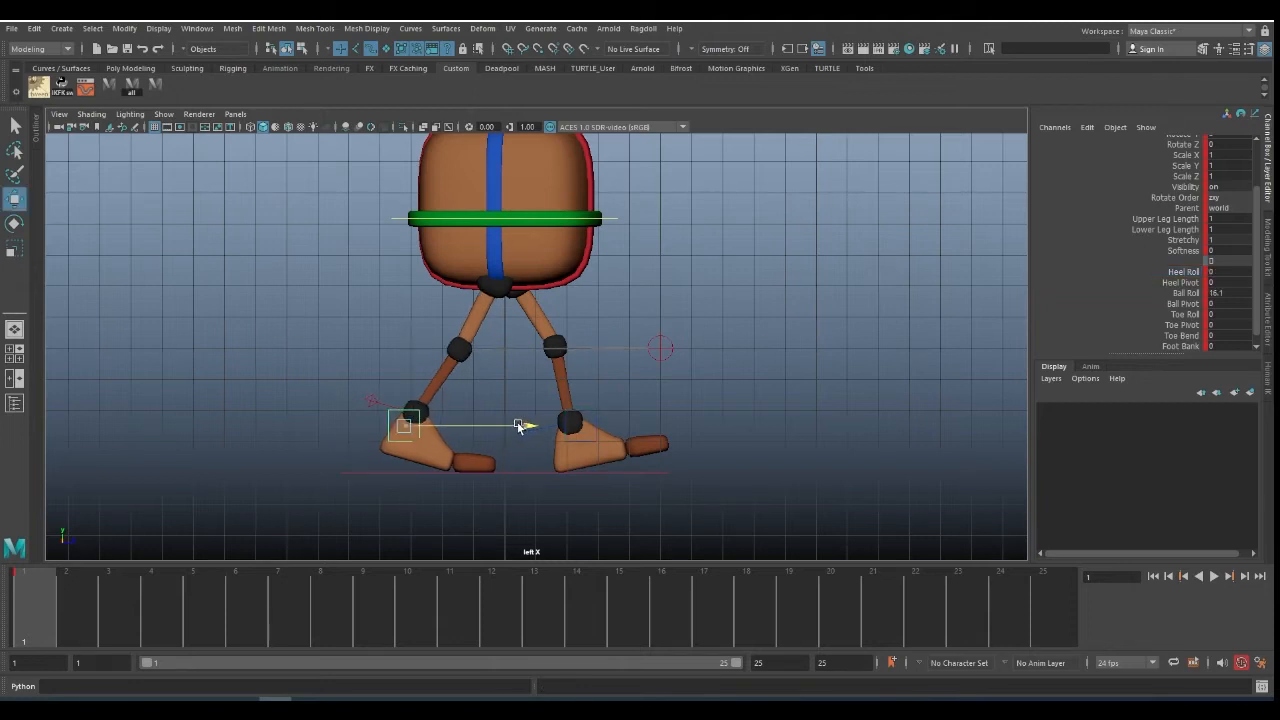
pyautogui.click(612, 213)
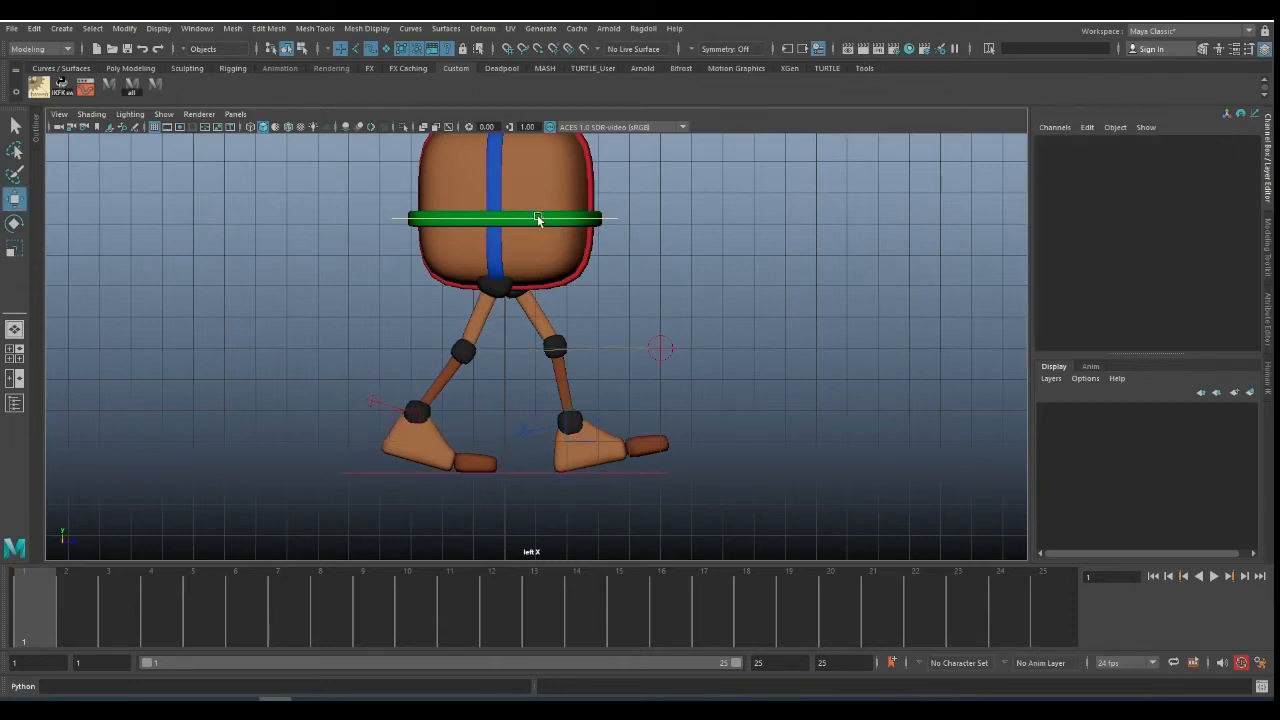
pyautogui.click(614, 219)
pyautogui.moveTo(506, 177); pyautogui.dragTo(508, 177)
pyautogui.press('s')
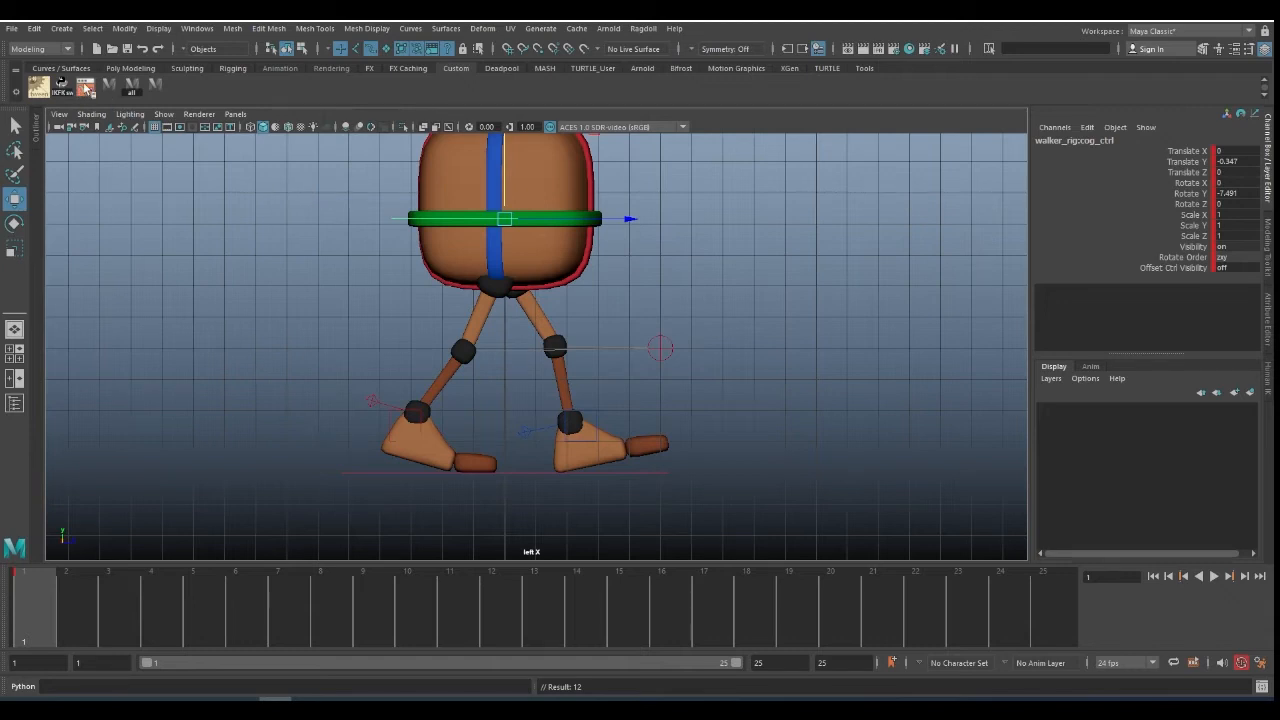
# - Delete the custom shelf script labelled "all"
pyautogui.click(132, 90)
pyautogui.click(205, 236)
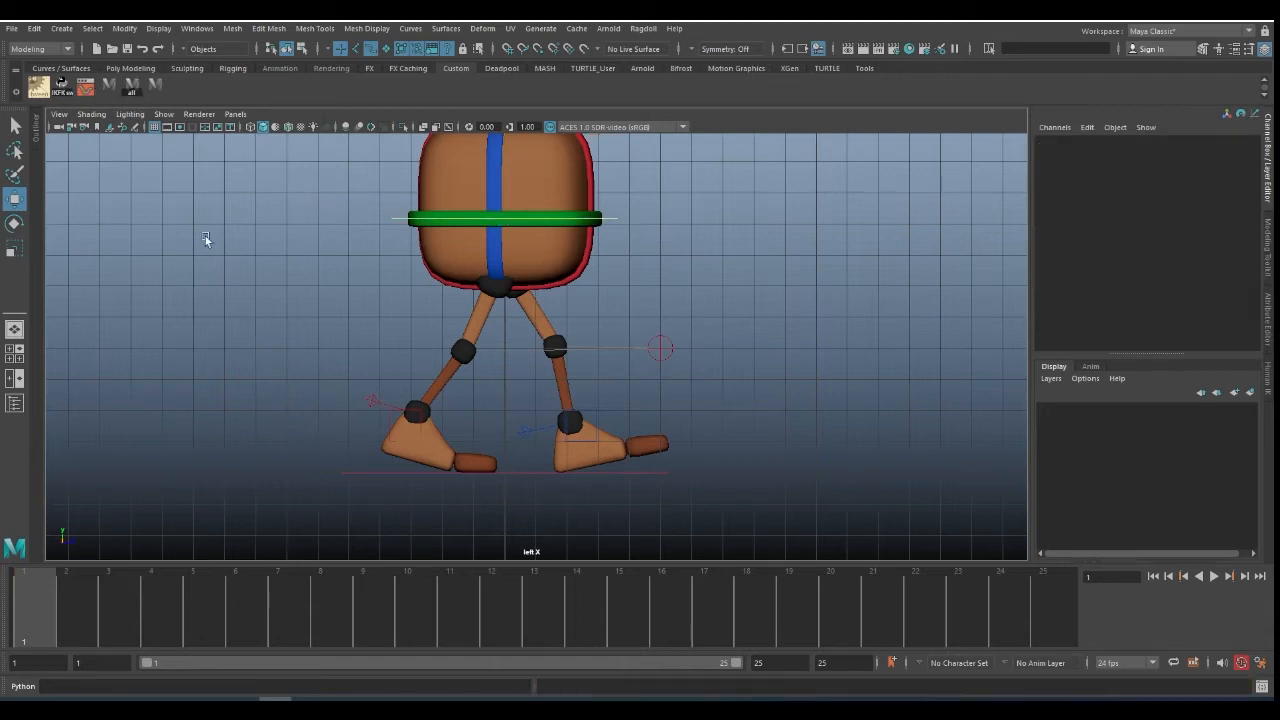
pyautogui.rightClick(139, 88)
pyautogui.click(163, 135)
# - Select all rig controls and copy their frame 1 contact pose to a key at frame 25
pyautogui.click(131, 90)
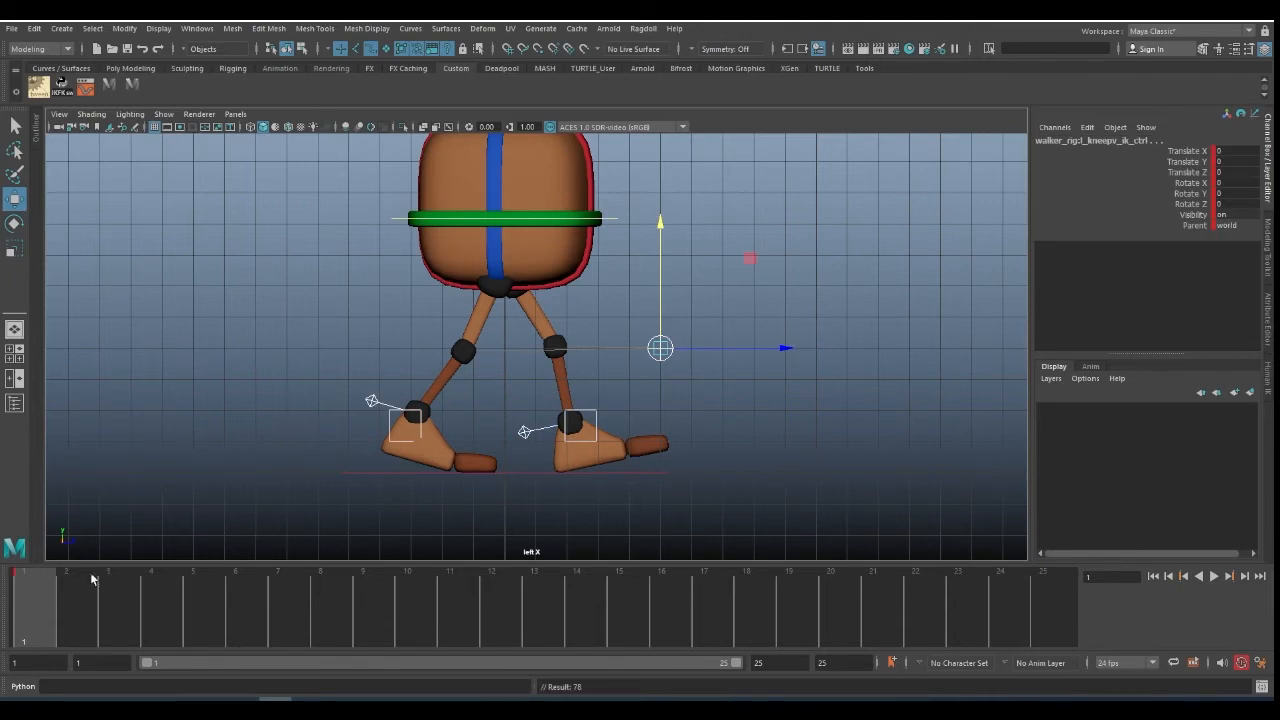
pyautogui.moveTo(44, 603); pyautogui.dragTo(1036, 619)
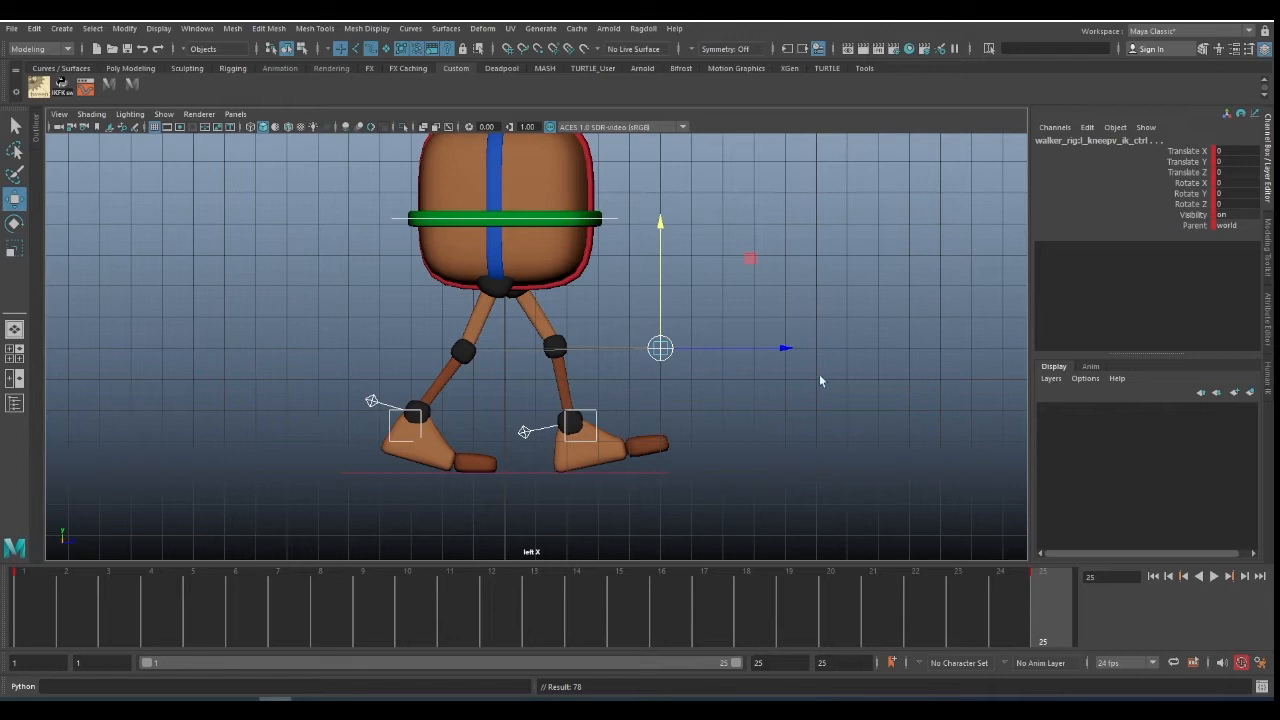
pyautogui.click(737, 215)
# - In the front view at frame 1, twist the body's COG control to a Rotate Y of -8.564
pyautogui.click(608, 217)
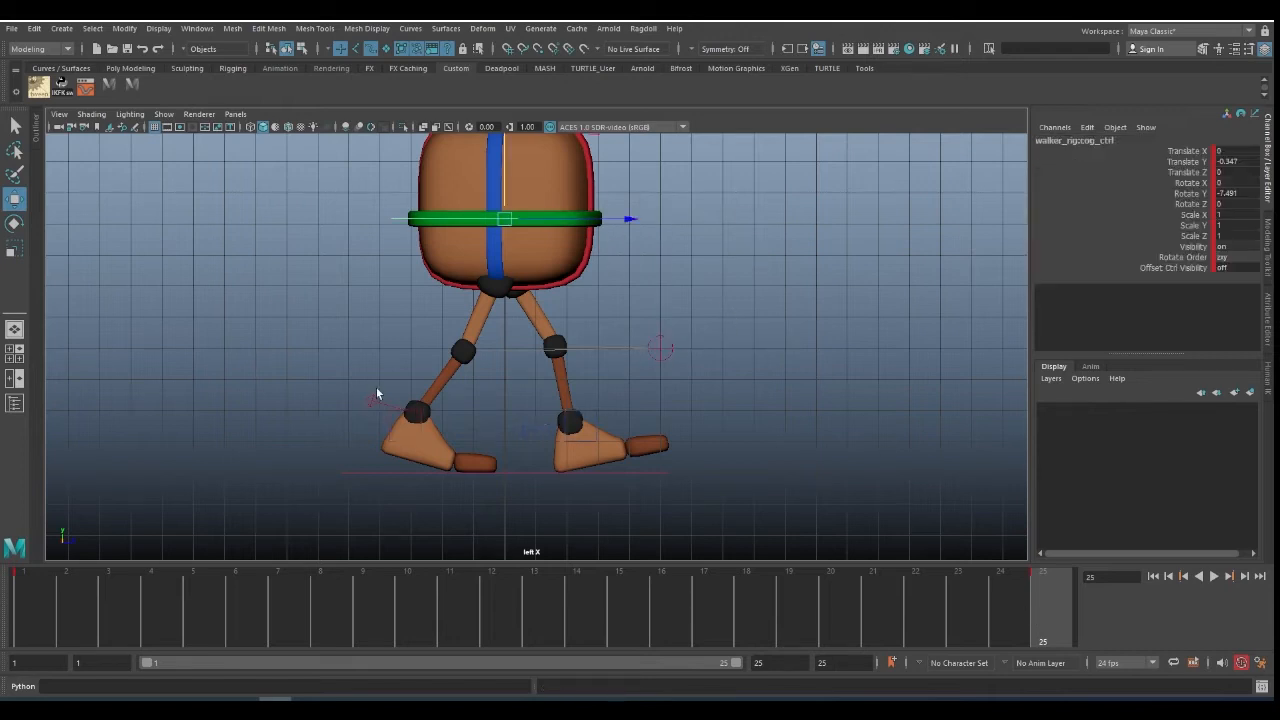
pyautogui.click(32, 580)
pyautogui.press('space')
pyautogui.moveTo(672, 281); pyautogui.dragTo(657, 348)
pyautogui.press('space')
pyautogui.keyDown('alt'); pyautogui.moveTo(670, 300); pyautogui.dragTo(656, 453, button='middle'); pyautogui.keyUp('alt')
pyautogui.scroll(1, 711, 334)
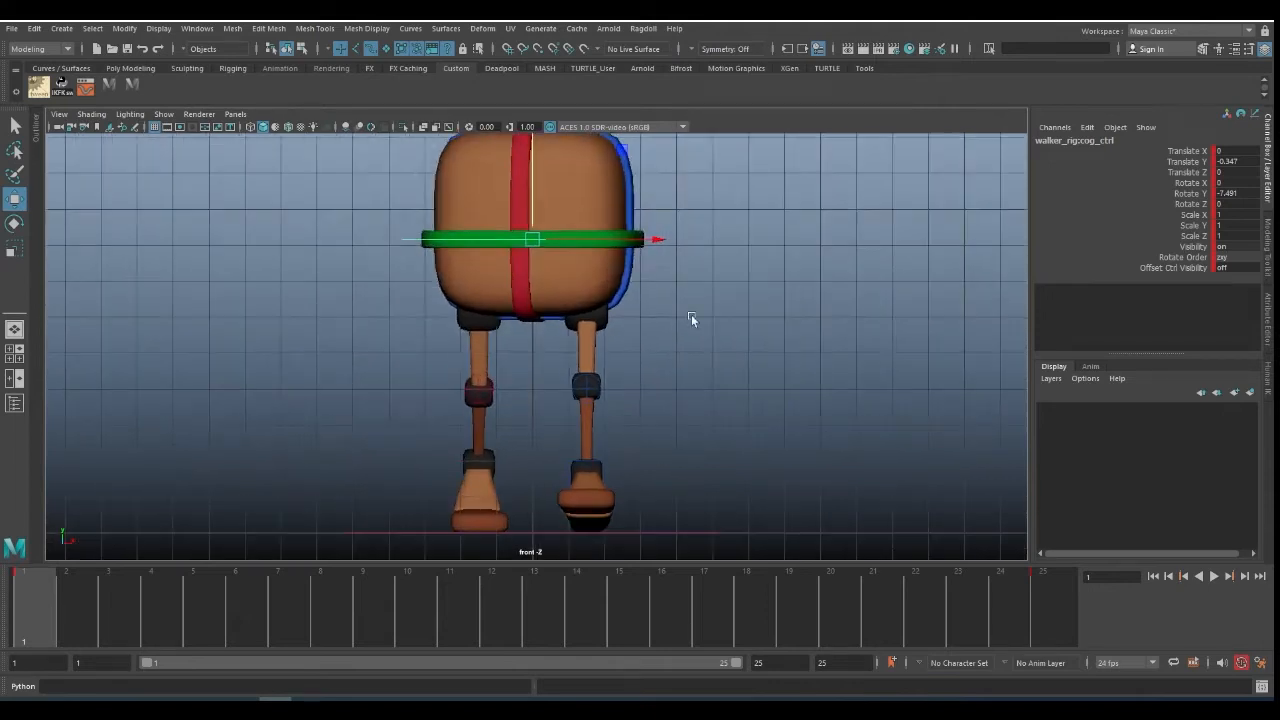
pyautogui.press('e')
pyautogui.moveTo(635, 237); pyautogui.dragTo(628, 190)
# - Fine-tune the COG control's rotation about Y at frame 1
pyautogui.press('space')
pyautogui.keyDown('alt'); pyautogui.moveTo(553, 287); pyautogui.dragTo(564, 346); pyautogui.keyUp('alt')
pyautogui.press('space')
pyautogui.press('space')
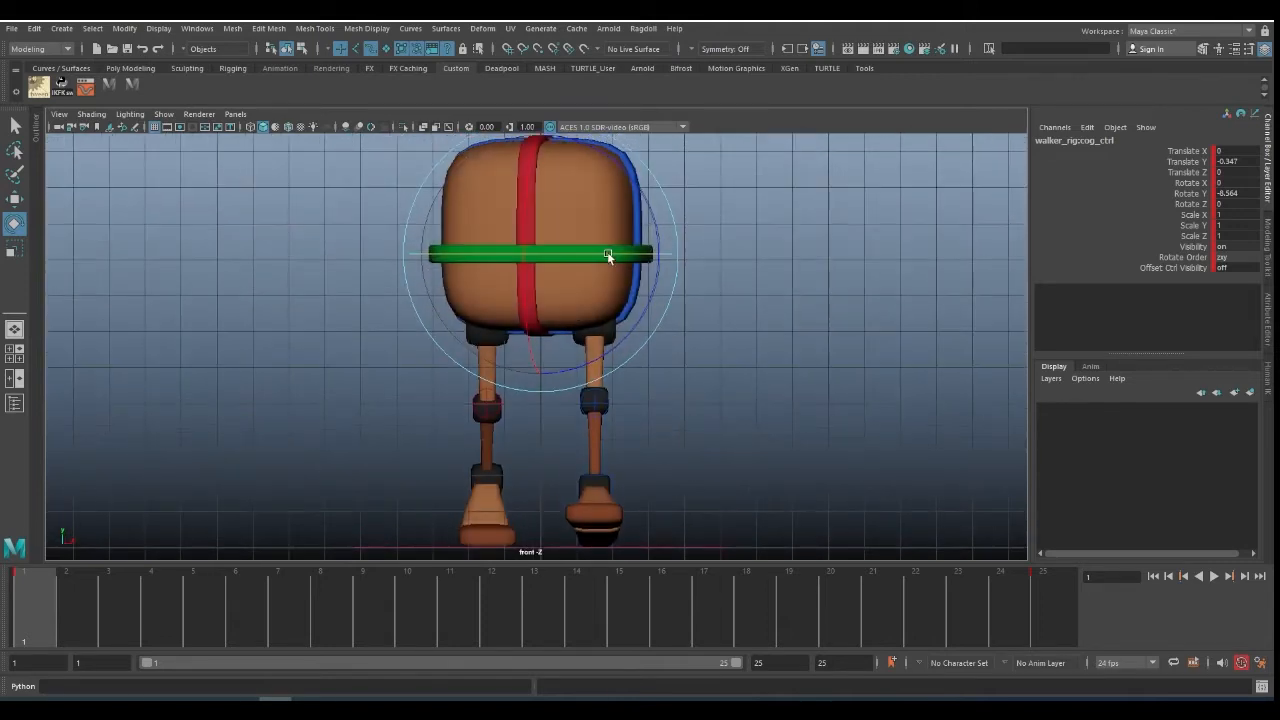
pyautogui.moveTo(608, 253); pyautogui.dragTo(609, 226)
pyautogui.press('space')
pyautogui.keyDown('alt'); pyautogui.moveTo(597, 275); pyautogui.dragTo(657, 298); pyautogui.keyUp('alt')
pyautogui.keyDown('alt'); pyautogui.moveTo(547, 440); pyautogui.dragTo(604, 405); pyautogui.keyUp('alt')
# - In the left view, select all rig controls and replace the frame 25 keys with the revised frame 1 pose
pyautogui.press('q')
pyautogui.click(583, 424)
pyautogui.moveTo(665, 311); pyautogui.dragTo(603, 348)
pyautogui.press('space')
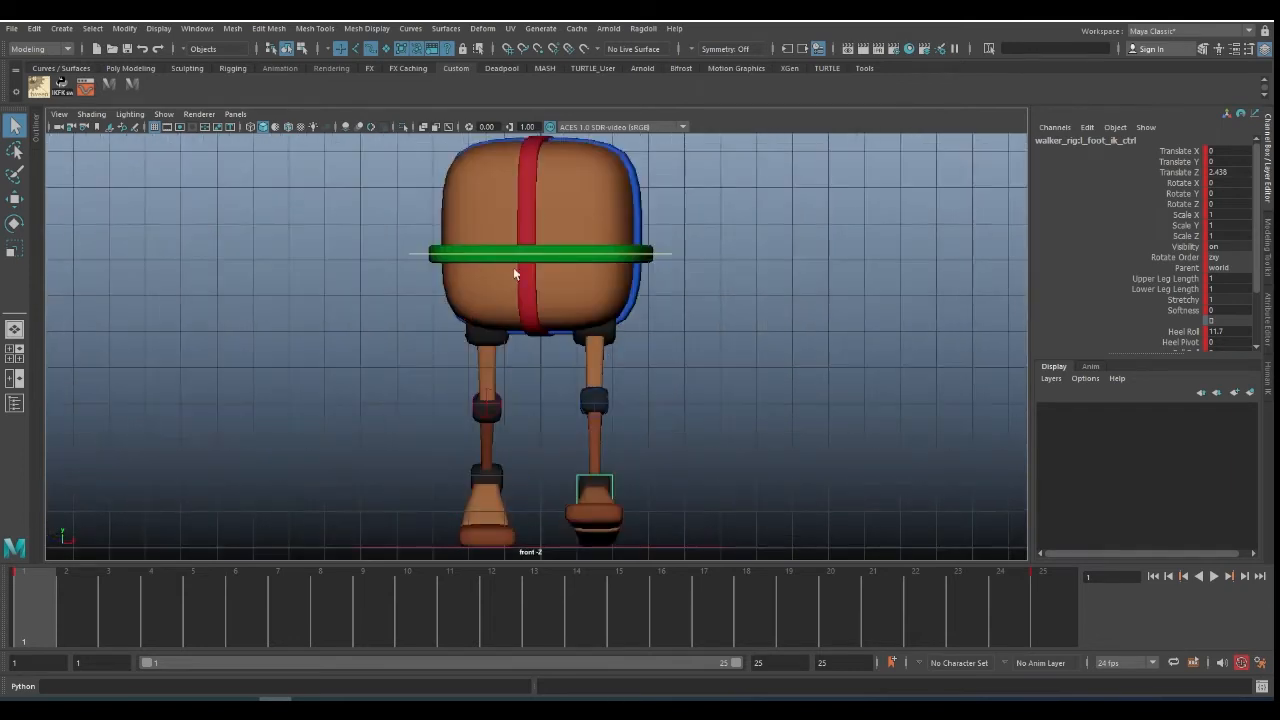
pyautogui.keyDown('alt'); pyautogui.moveTo(619, 353); pyautogui.dragTo(619, 296, button='middle'); pyautogui.keyUp('alt')
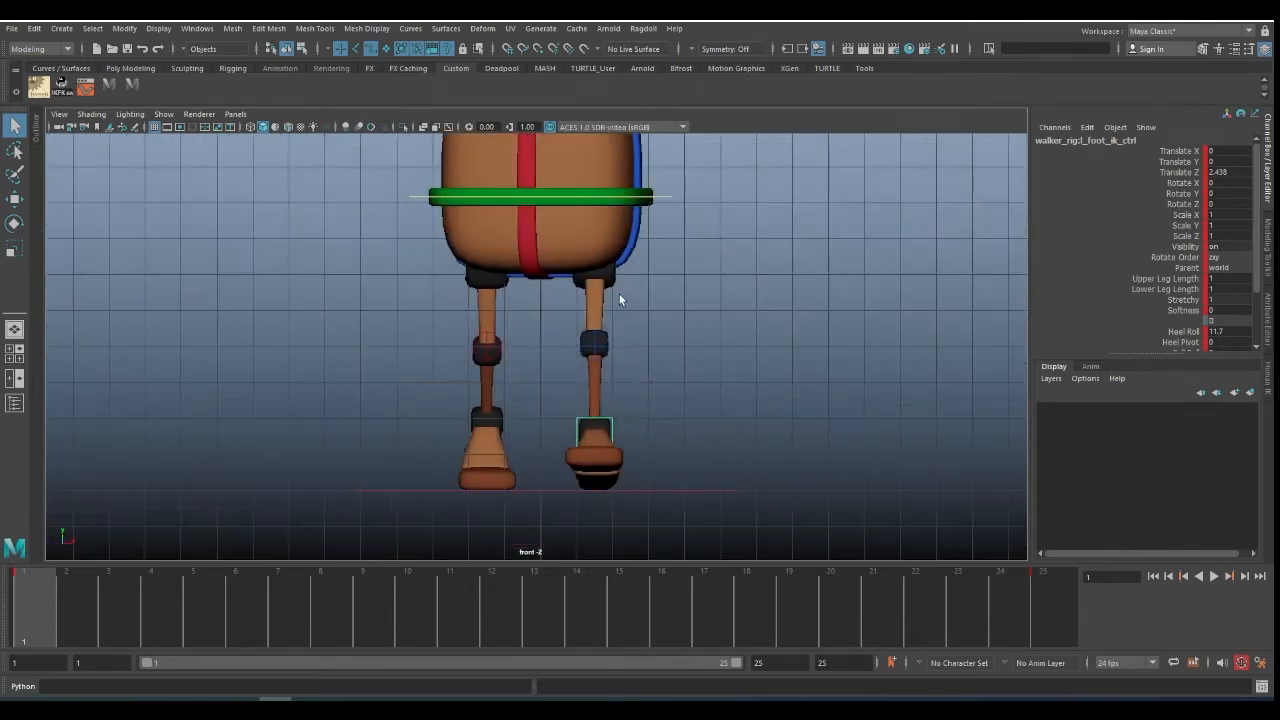
pyautogui.press('space')
pyautogui.moveTo(620, 297)
pyautogui.mouseDown()
pyautogui.moveTo(590, 285)
pyautogui.moveTo(566, 295)
pyautogui.mouseUp()
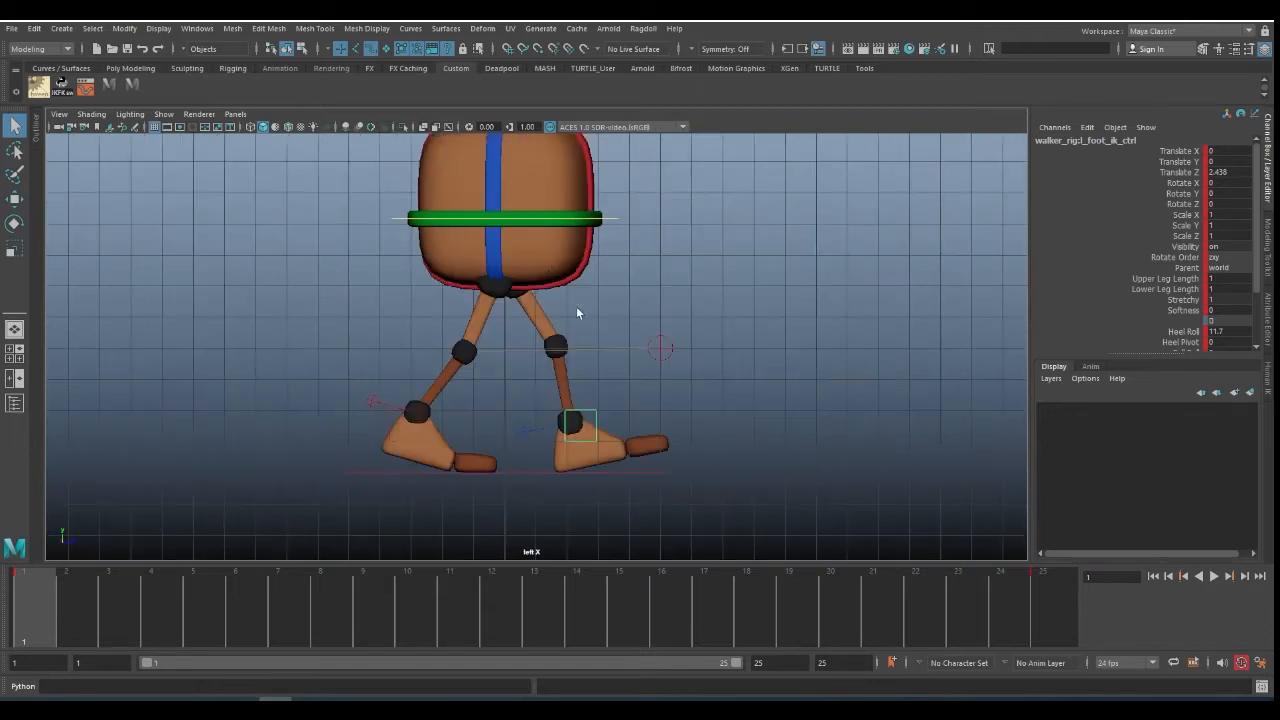
pyautogui.press('w')
pyautogui.keyDown('alt'); pyautogui.moveTo(610, 366); pyautogui.dragTo(573, 366, button='right'); pyautogui.keyUp('alt')
pyautogui.keyDown('alt'); pyautogui.moveTo(573, 366); pyautogui.dragTo(570, 386, button='middle'); pyautogui.keyUp('alt')
pyautogui.keyDown('alt'); pyautogui.moveTo(574, 405); pyautogui.dragTo(592, 403, button='right'); pyautogui.keyUp('alt')
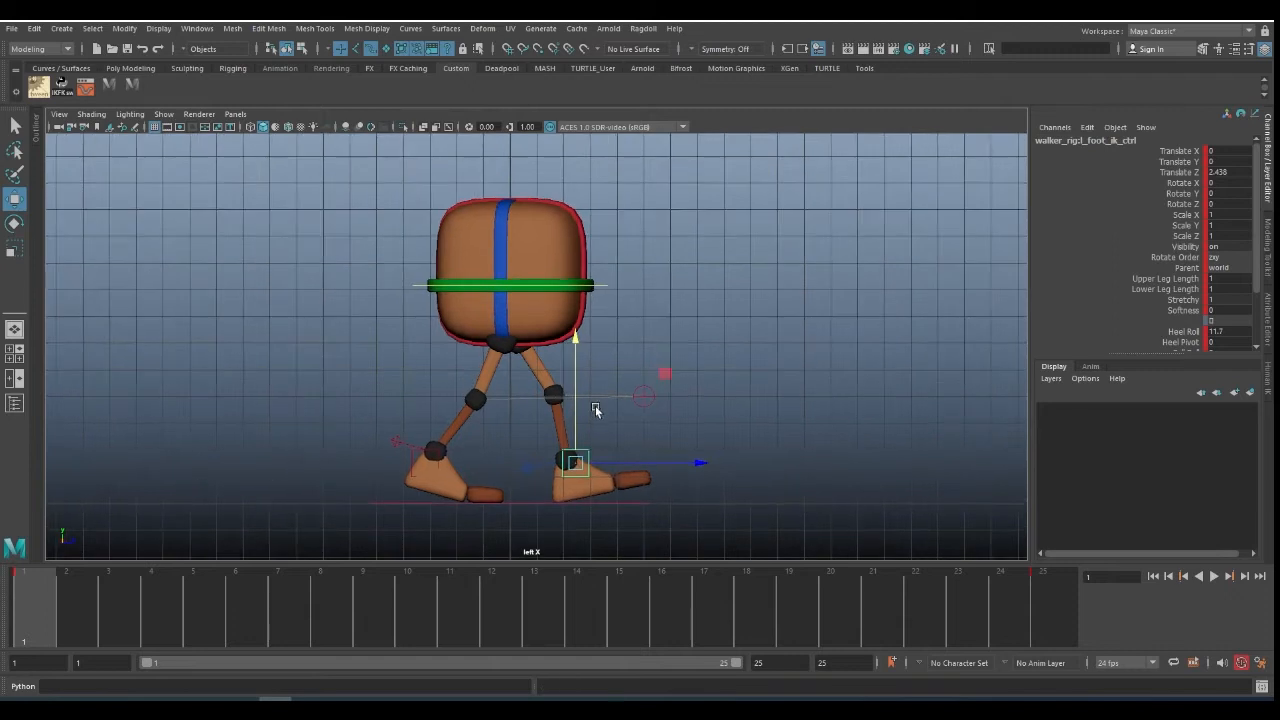
pyautogui.click(132, 85)
pyautogui.moveTo(57, 600); pyautogui.dragTo(1045, 640)
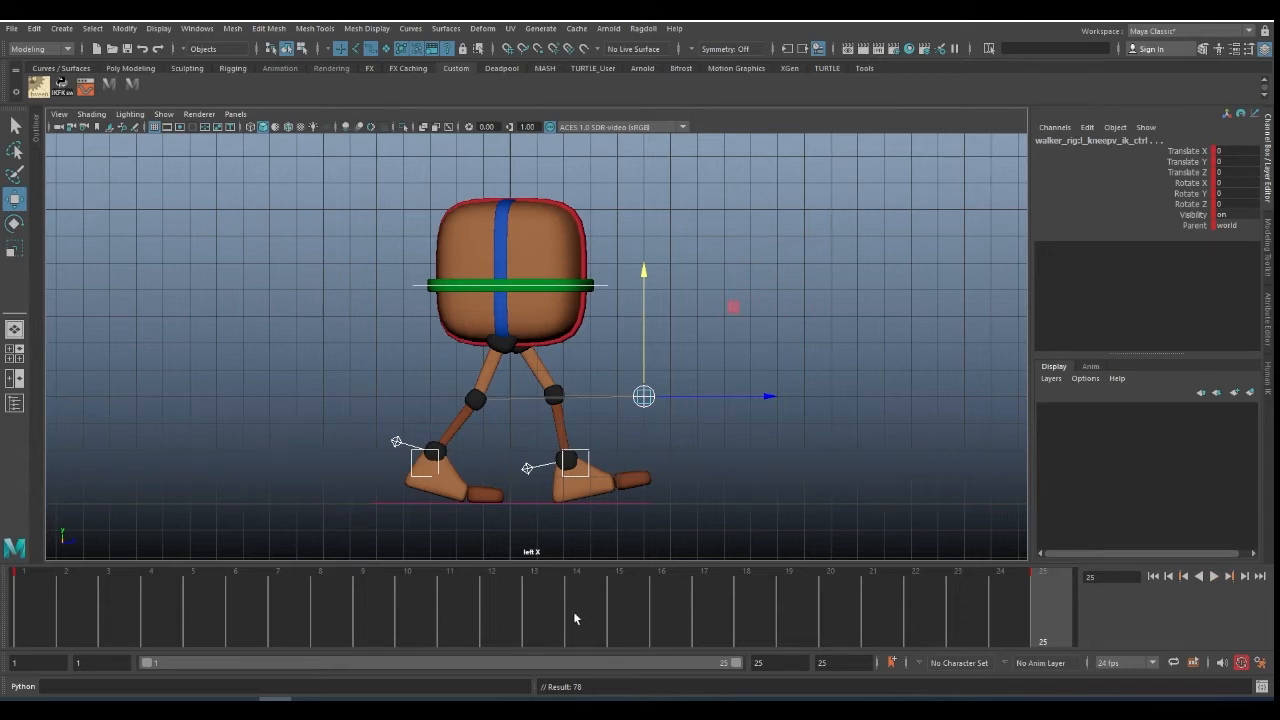
# - Key all rig controls at frame 13, then key the left foot control there
pyautogui.click(541, 609)
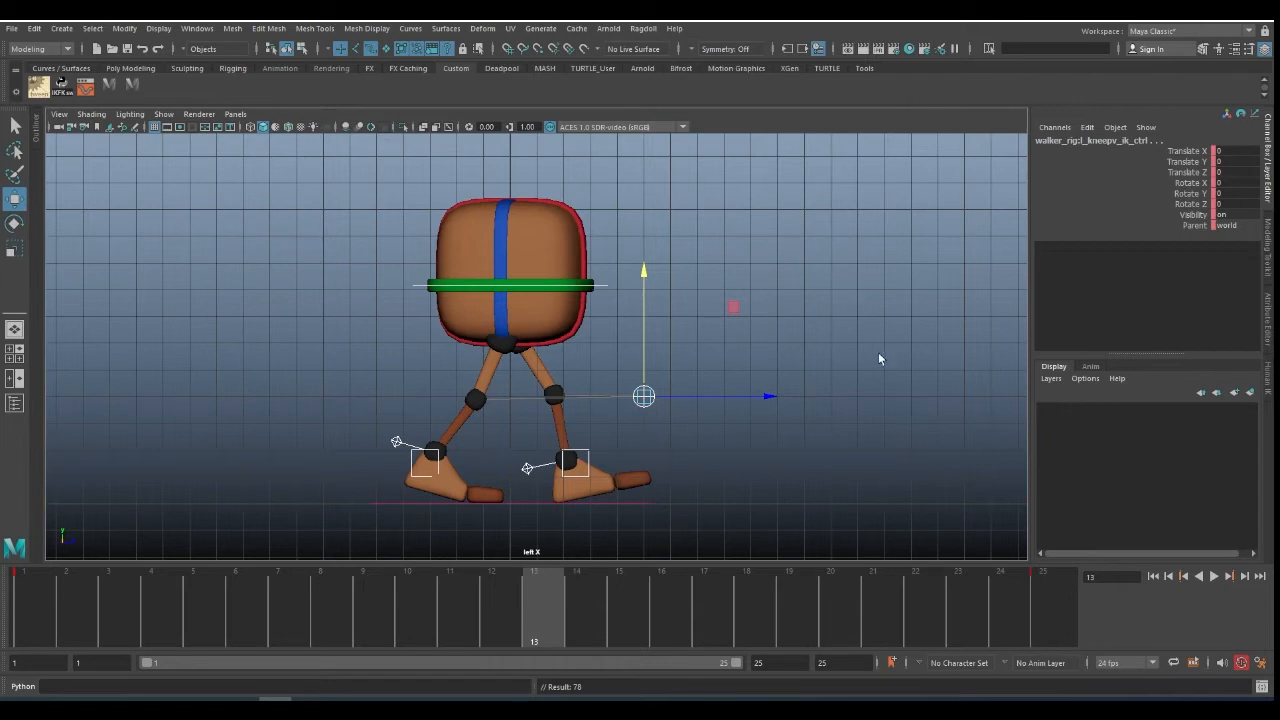
pyautogui.press('s')
pyautogui.click(581, 455)
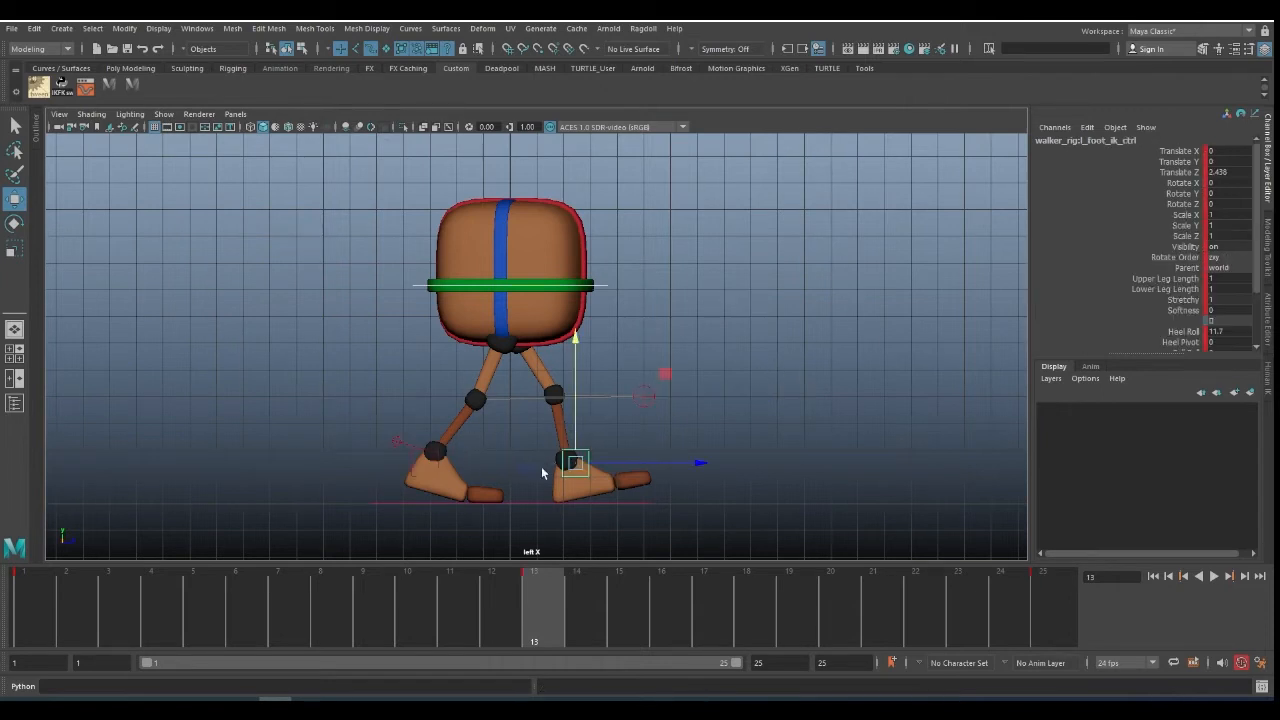
pyautogui.scroll(3, 675, 439)
pyautogui.press('s')
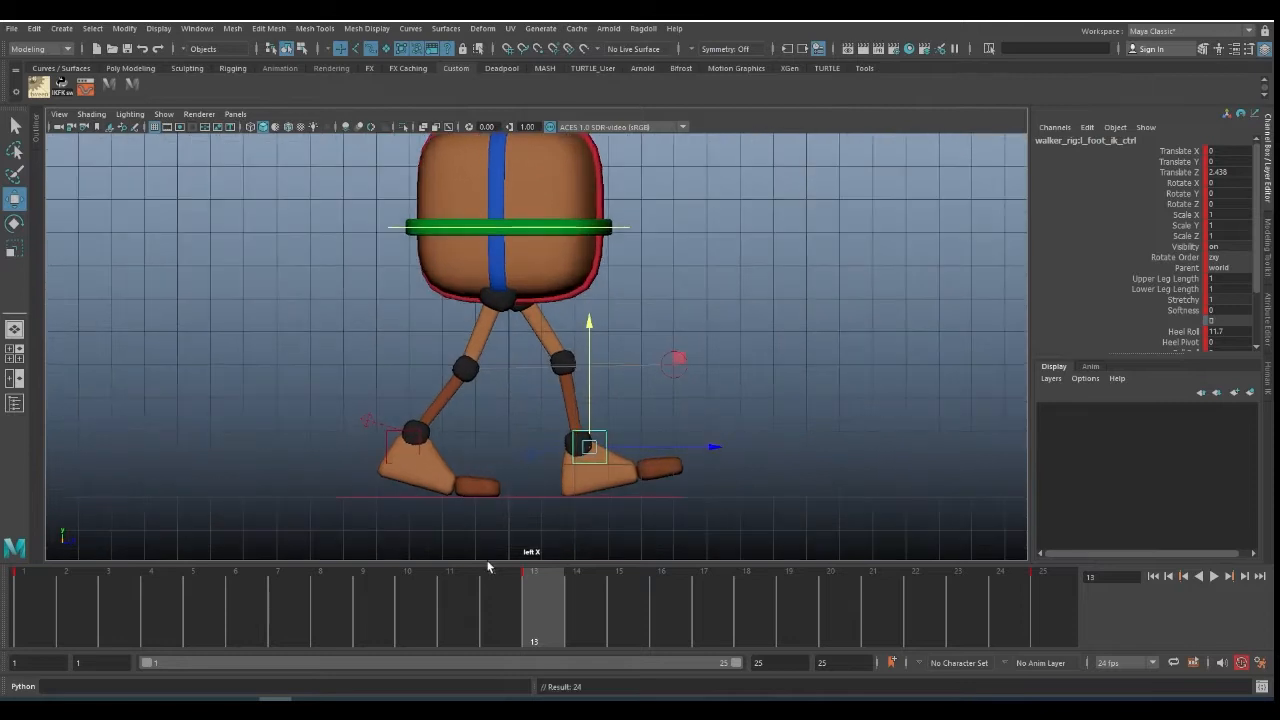
# - Copy the left foot control's key at frame 13 and paste it onto the right foot control at that frame
pyautogui.rightClick(536, 617)
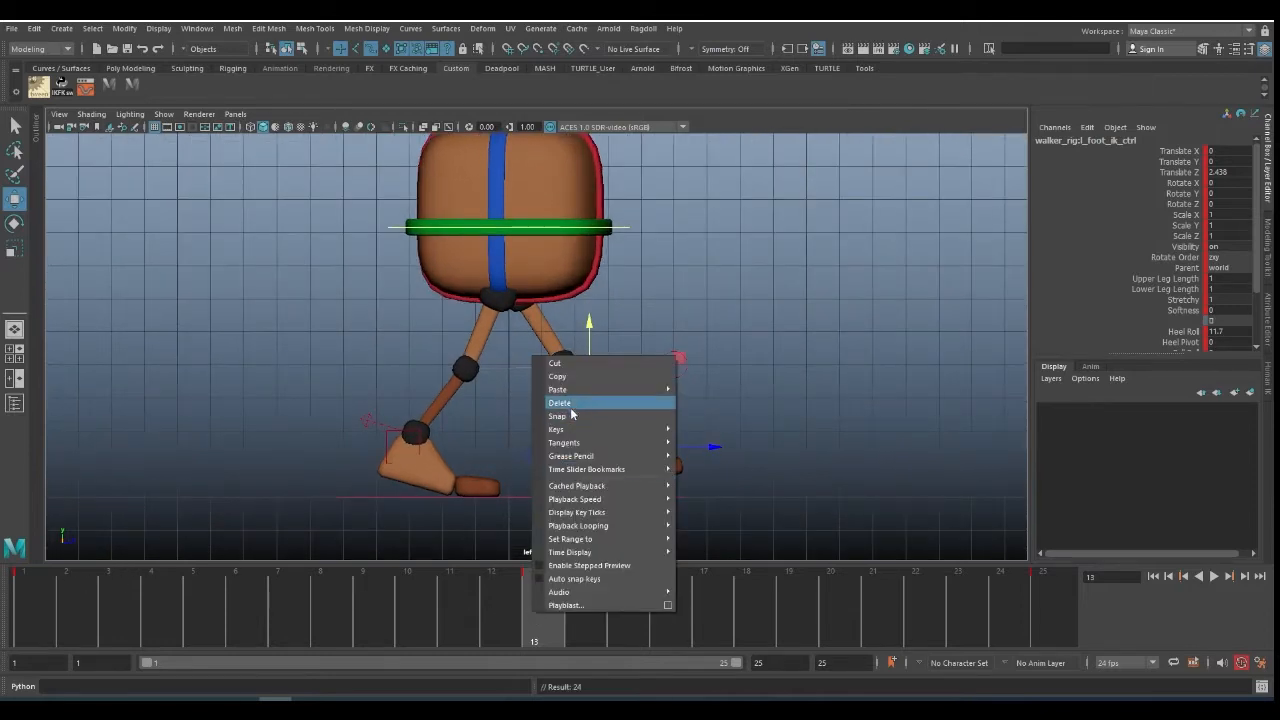
pyautogui.moveTo(578, 392)
pyautogui.click(700, 389)
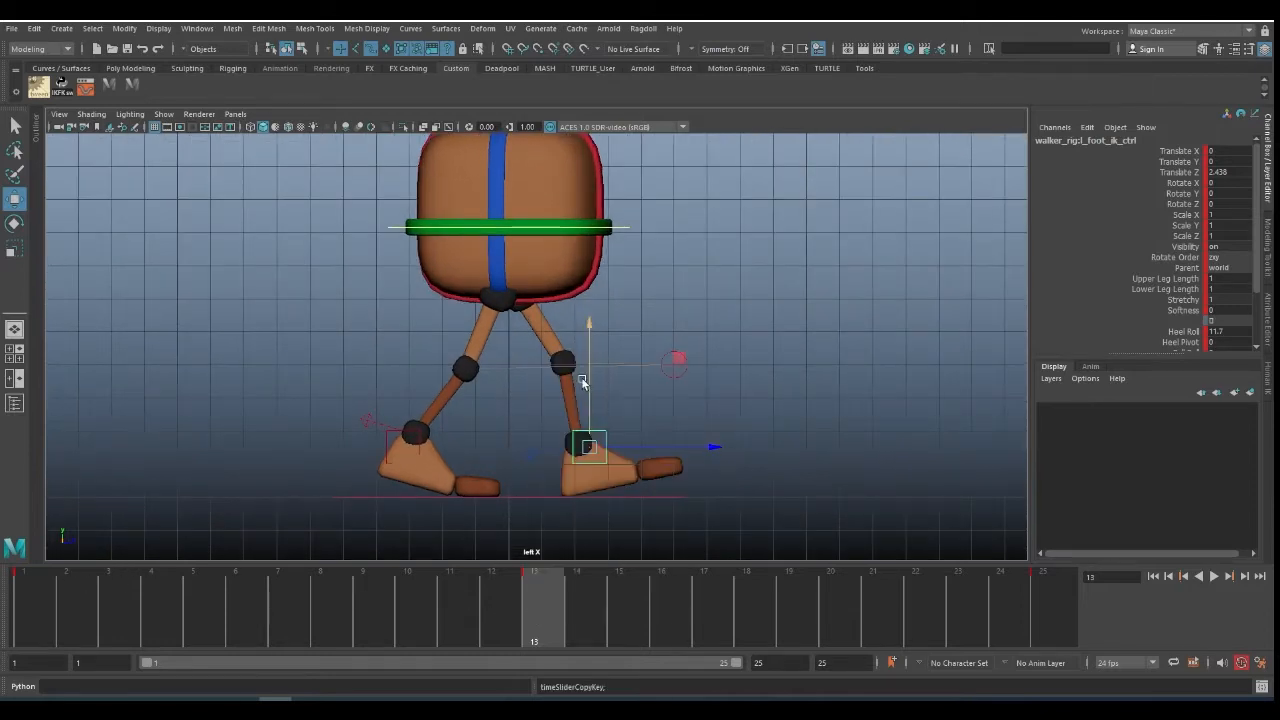
pyautogui.click(416, 434)
pyautogui.rightClick(536, 617)
pyautogui.moveTo(580, 366)
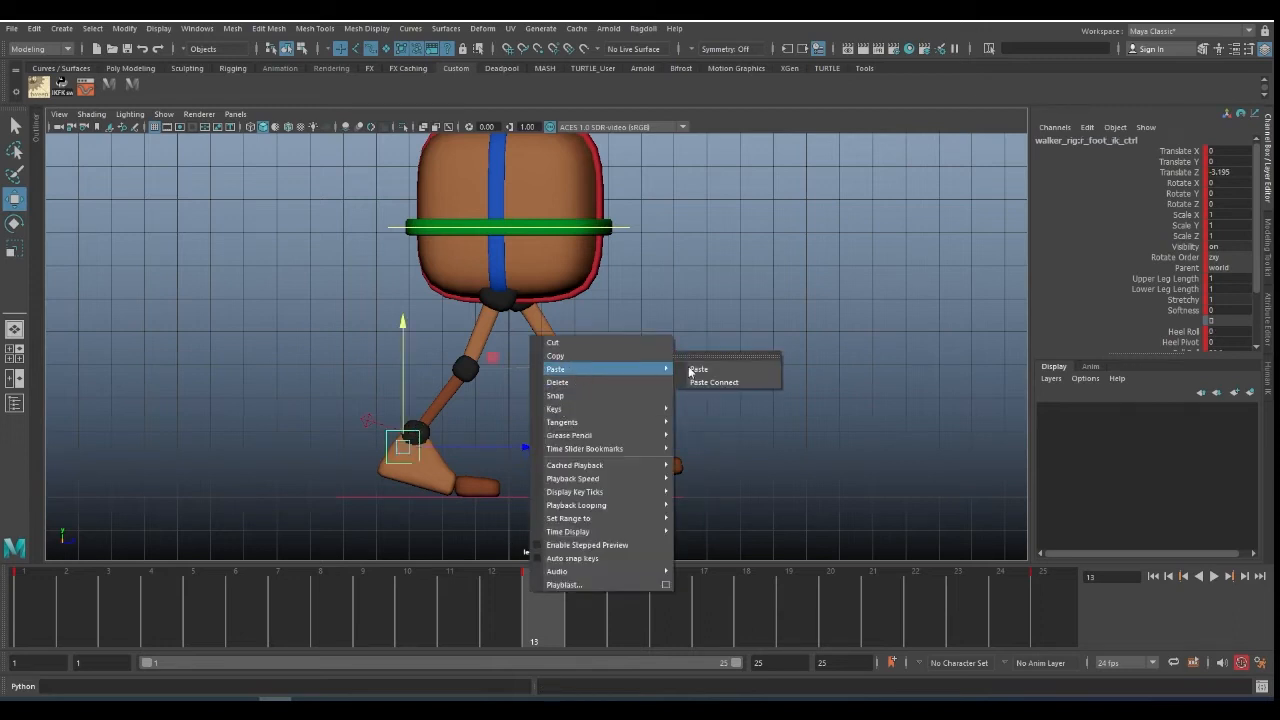
pyautogui.click(694, 368)
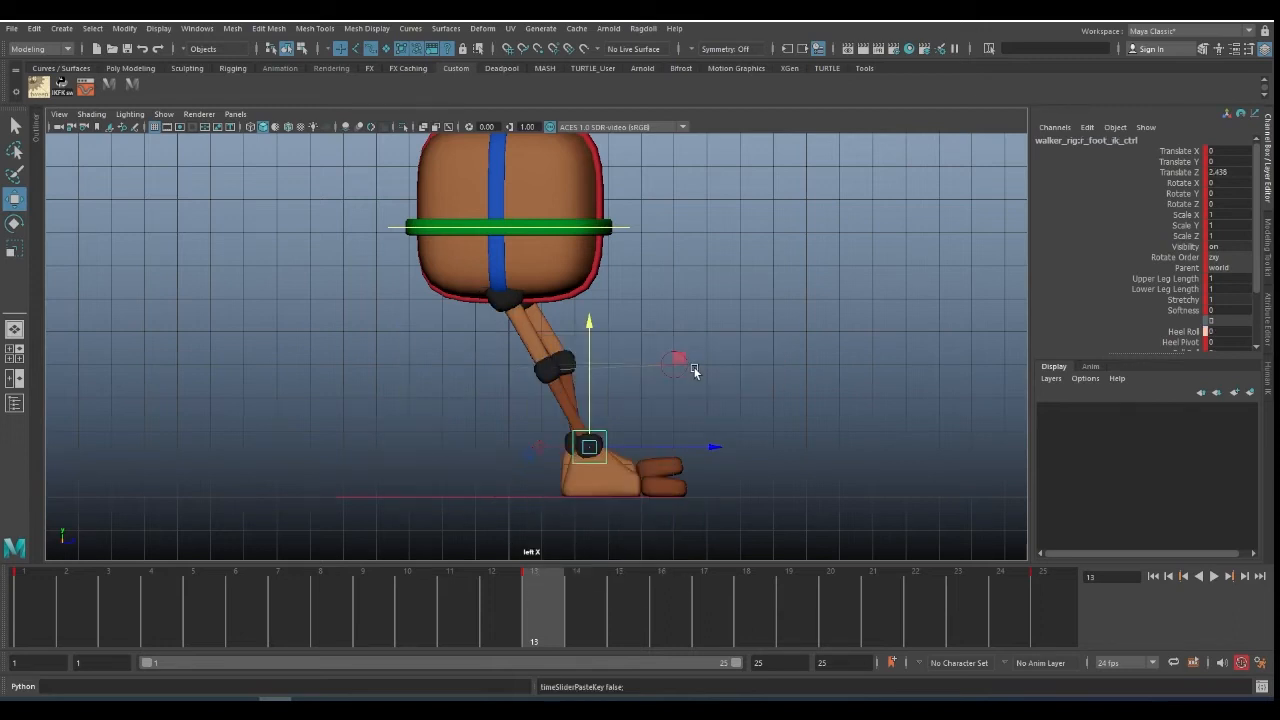
# - Copy the left foot control's key from frame 1 and paste it at frame 13
pyautogui.click(41, 598)
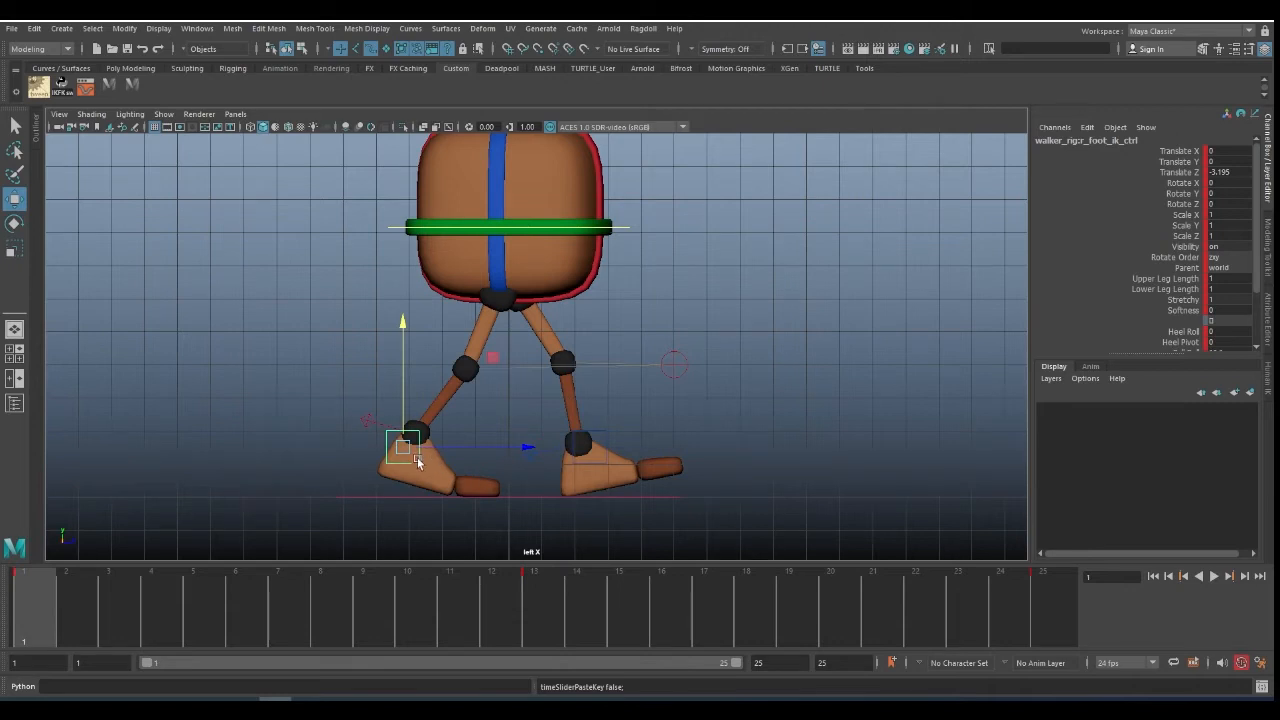
pyautogui.click(603, 434)
pyautogui.rightClick(605, 434)
pyautogui.rightClick(73, 587)
pyautogui.click(98, 350)
pyautogui.click(540, 590)
pyautogui.rightClick(538, 588)
pyautogui.click(704, 364)
# - Copy the right foot control's key from frame 1 and paste it onto the left foot control at frame 13
pyautogui.click(15, 590)
pyautogui.click(404, 432)
pyautogui.rightClick(58, 587)
pyautogui.click(80, 353)
pyautogui.click(534, 590)
pyautogui.rightClick(557, 589)
pyautogui.click(587, 379)
pyautogui.click(18, 590)
pyautogui.rightClick(98, 587)
pyautogui.click(147, 353)
pyautogui.click(600, 431)
pyautogui.click(545, 604)
pyautogui.rightClick(558, 606)
pyautogui.moveTo(582, 386)
pyautogui.click(713, 384)
# - At frame 13, invert the COG control's Rotate Y to a positive value to mirror the body twist
pyautogui.click(617, 229)
pyautogui.click(1226, 194)
pyautogui.click(1219, 194)
pyautogui.press('BackSpace')
pyautogui.press('Return')
# - Compare the rig's poses at frames 1, 13 and 25, and select all the controls
pyautogui.click(31, 588)
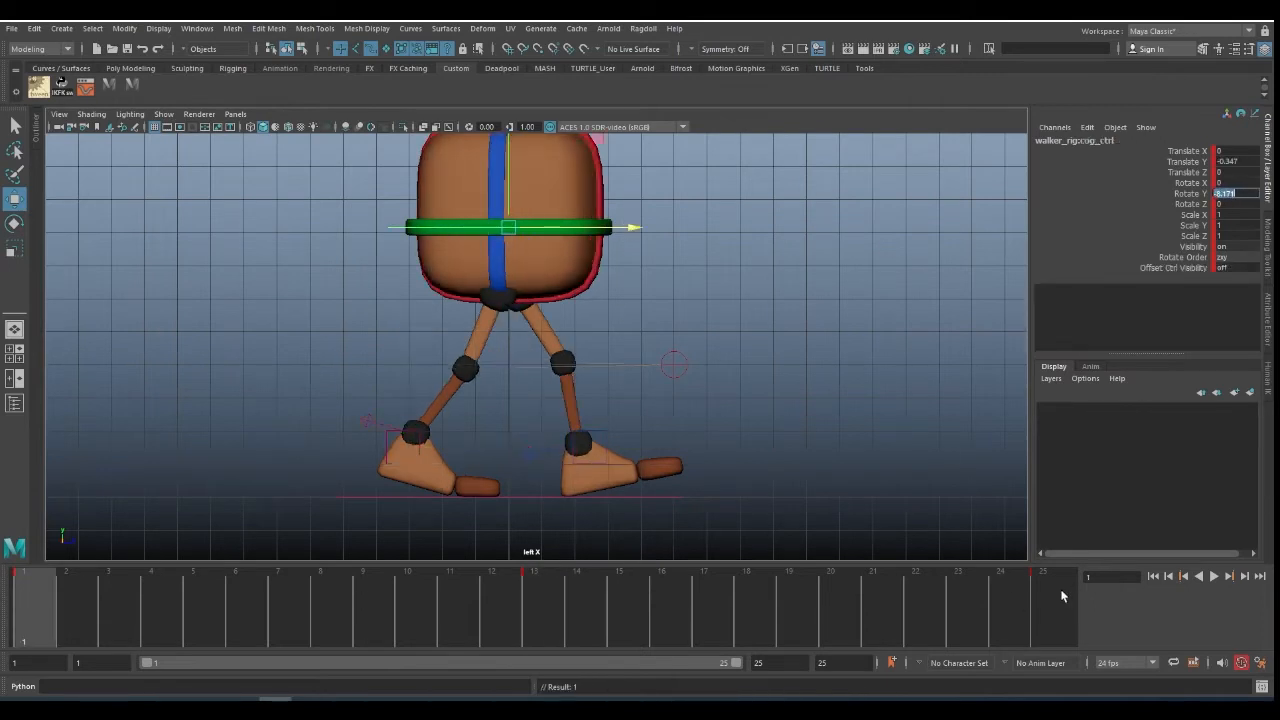
pyautogui.click(545, 600)
pyautogui.click(1042, 585)
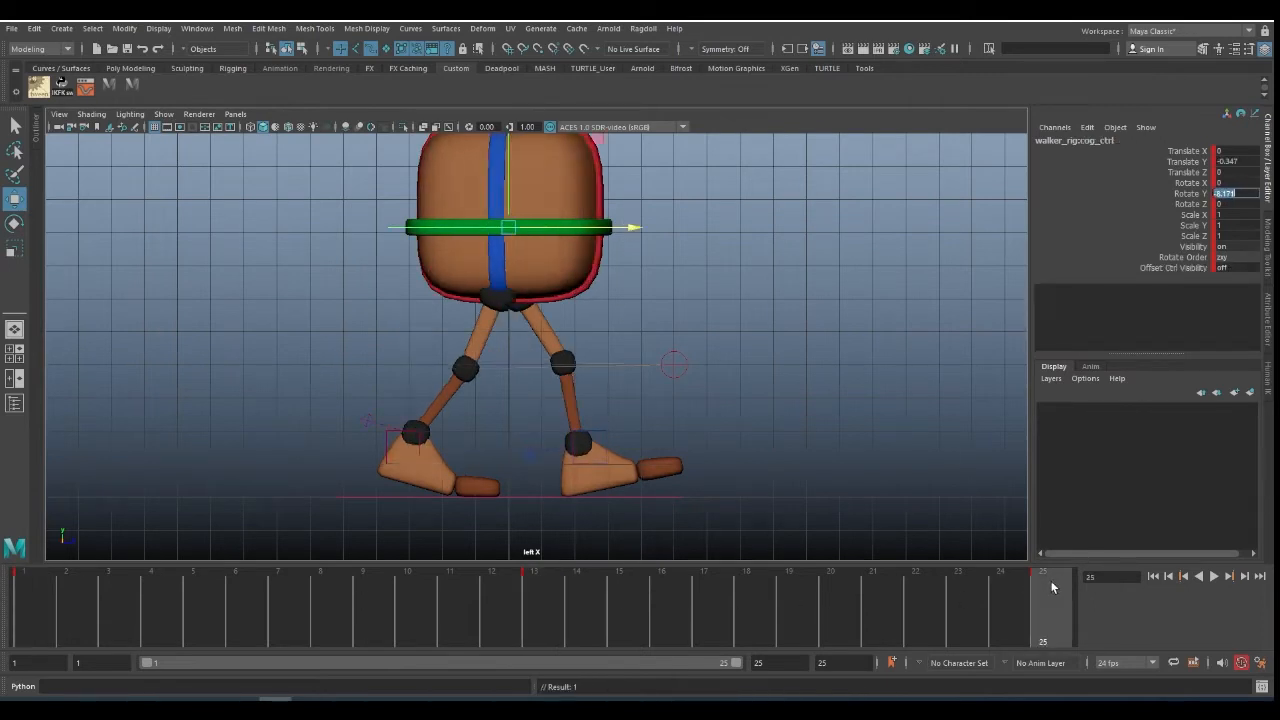
pyautogui.press('BackSpace')
pyautogui.click(785, 331)
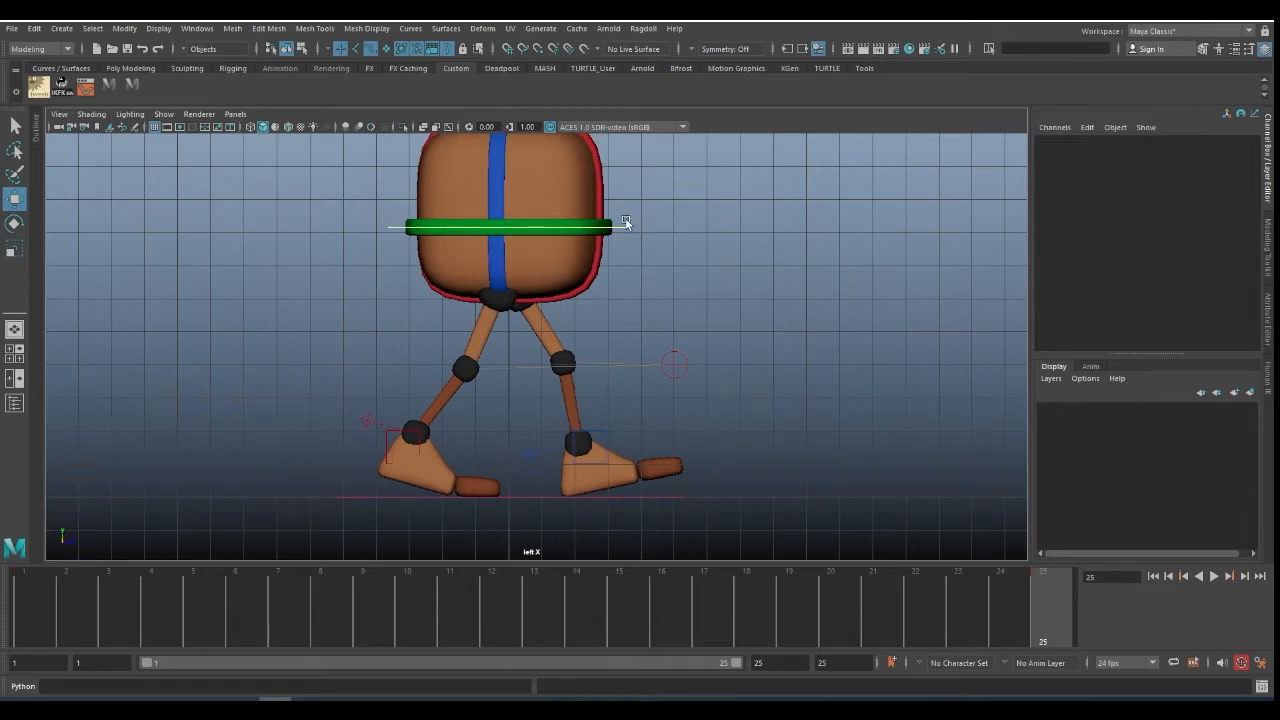
pyautogui.click(131, 85)
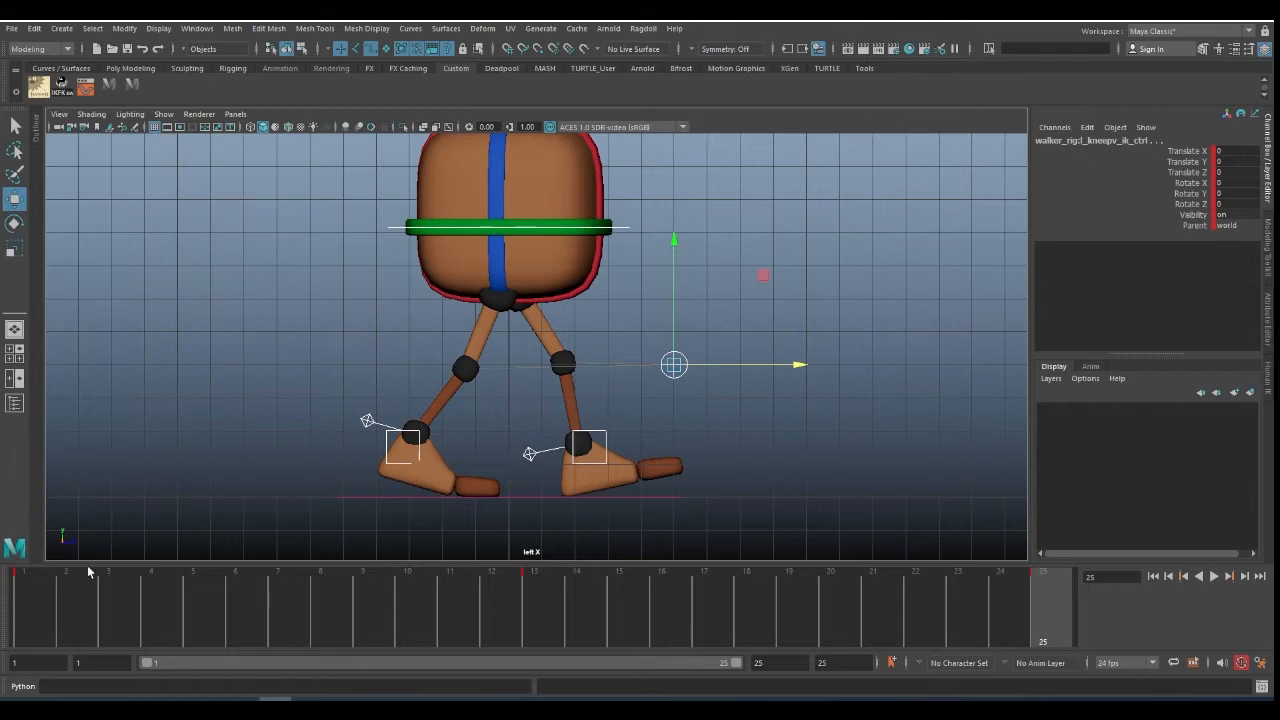
pyautogui.click(18, 600)
pyautogui.click(544, 606)
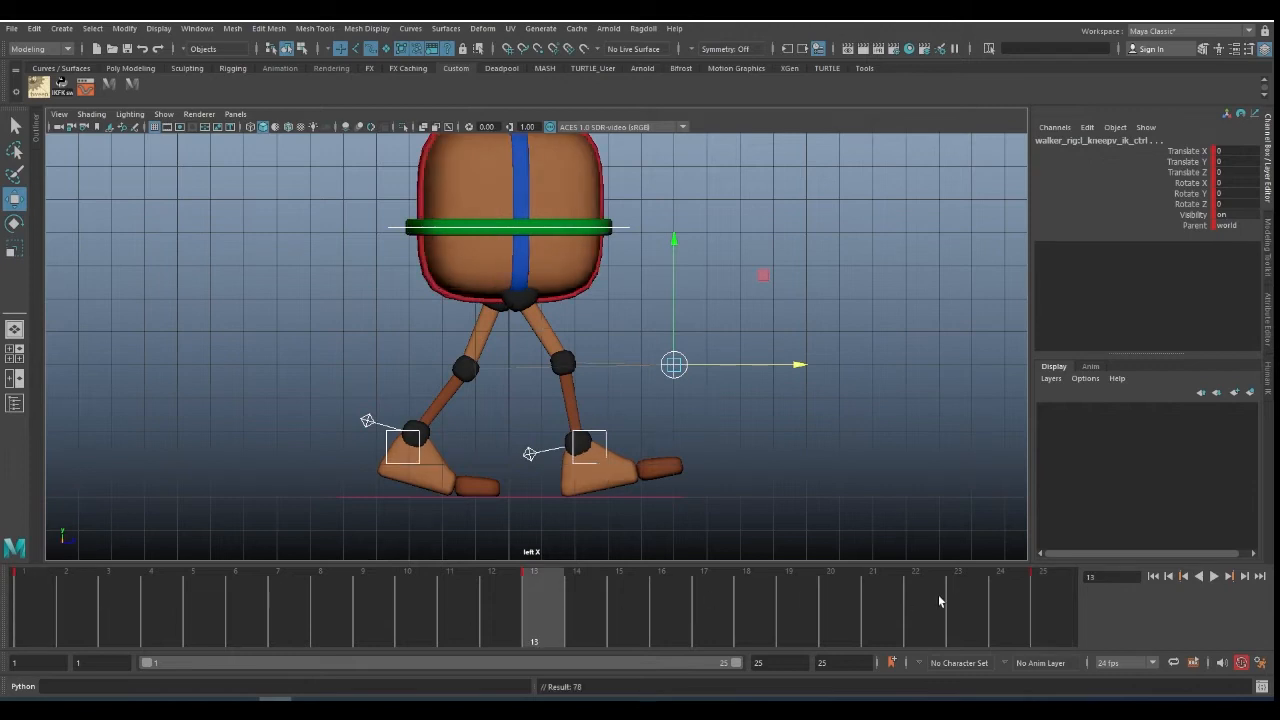
pyautogui.click(1039, 594)
pyautogui.moveTo(32, 598)
pyautogui.mouseDown()
pyautogui.moveTo(403, 600)
pyautogui.moveTo(30, 598)
pyautogui.mouseUp()
# - Set a key on all rig controls at frame 7 for the passing pose
pyautogui.keyDown('alt'); pyautogui.moveTo(672, 435); pyautogui.dragTo(600, 425, button='right'); pyautogui.keyUp('alt')
pyautogui.keyDown('alt'); pyautogui.moveTo(600, 405); pyautogui.dragTo(581, 419, button='middle'); pyautogui.keyUp('alt')
pyautogui.click(272, 595)
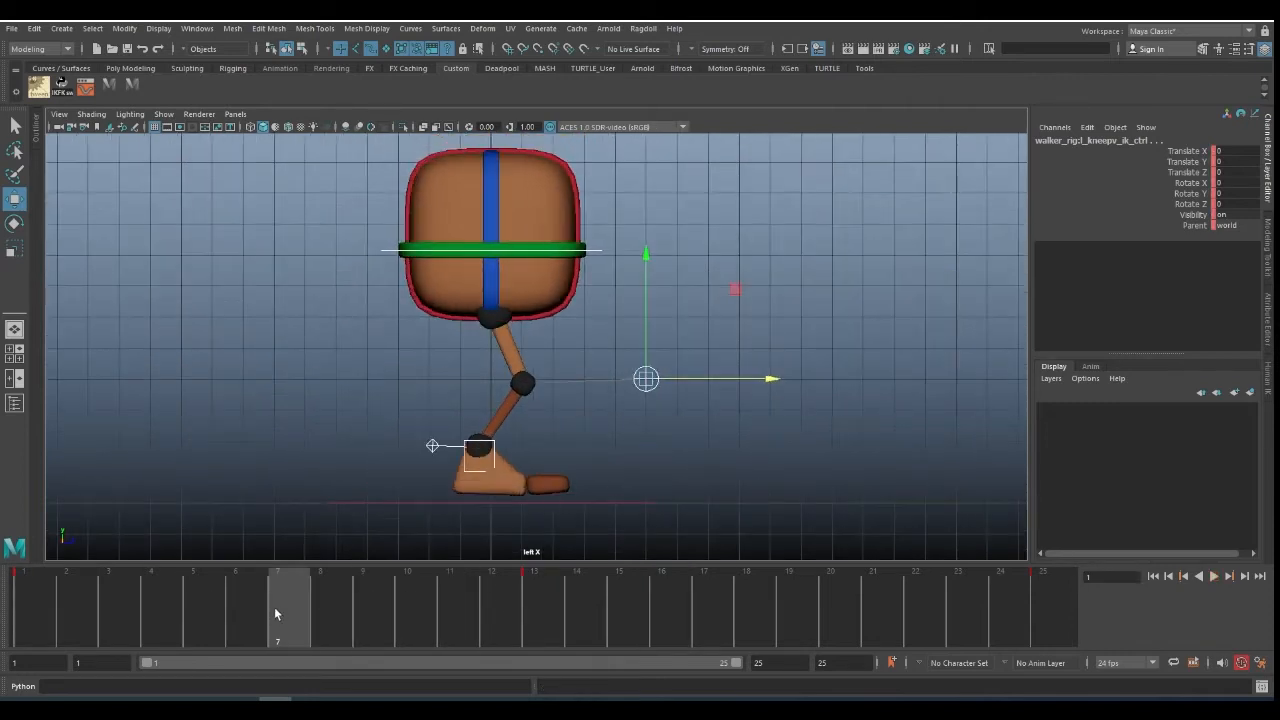
pyautogui.press('s')
pyautogui.click(518, 436)
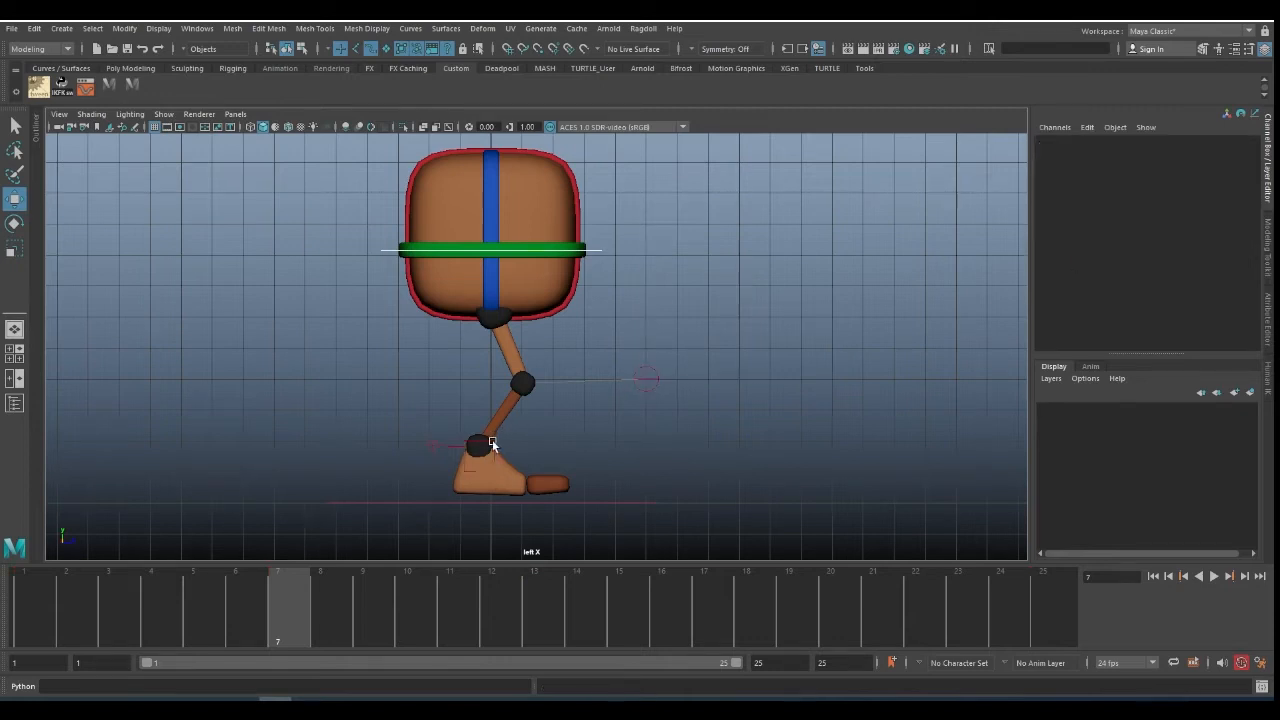
pyautogui.click(482, 446)
pyautogui.moveTo(450, 396); pyautogui.dragTo(514, 457)
pyautogui.click(131, 84)
pyautogui.press('s')
# - Set the Translate Z of both foot controls to 0 at frame 7
pyautogui.click(537, 442)
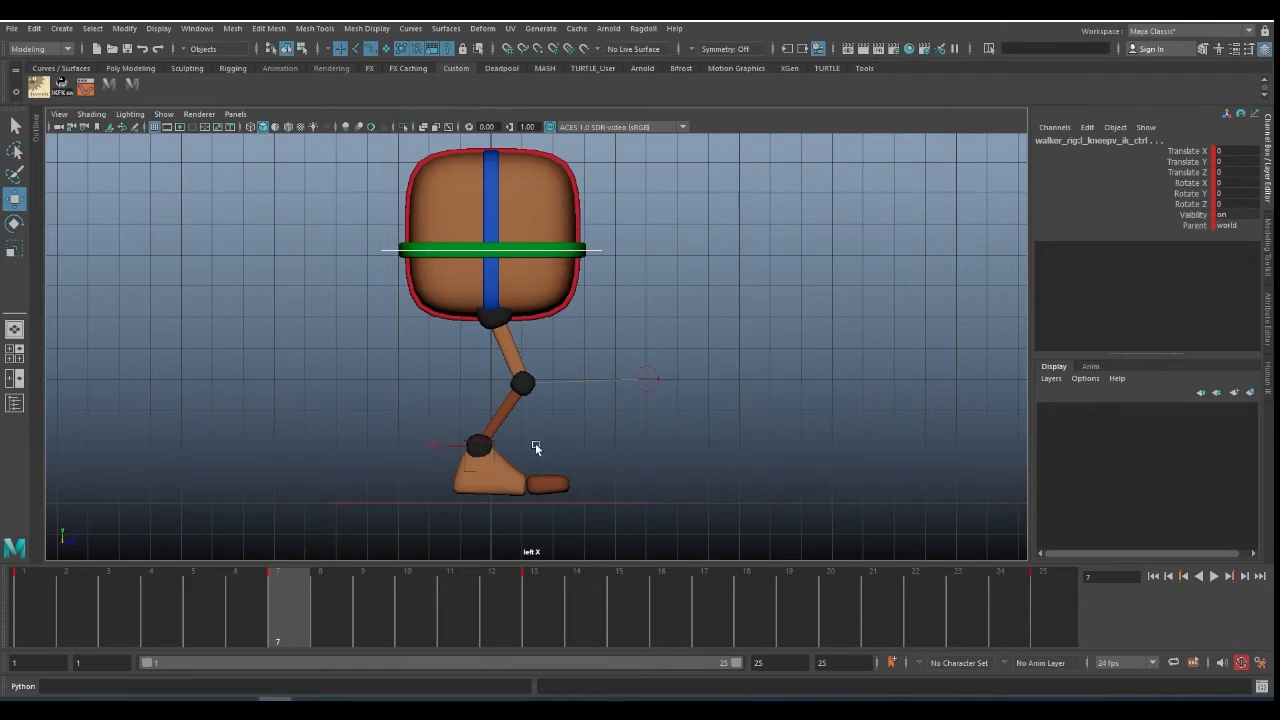
pyautogui.moveTo(464, 411); pyautogui.dragTo(506, 449)
pyautogui.doubleClick(1230, 172)
pyautogui.write('0')
pyautogui.press('Return')
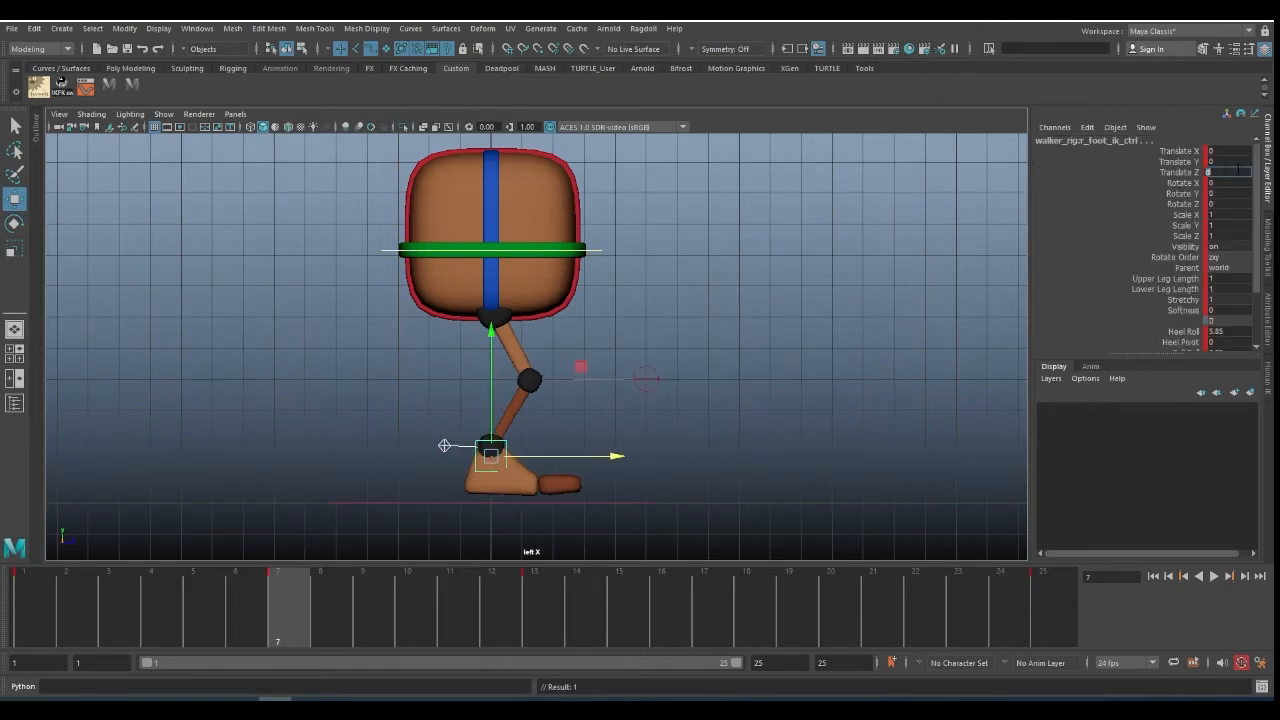
# - Raise the body by setting the COG control's Translate Y to 0 at frame 7
pyautogui.click(812, 272)
pyautogui.click(596, 248)
pyautogui.doubleClick(1234, 159)
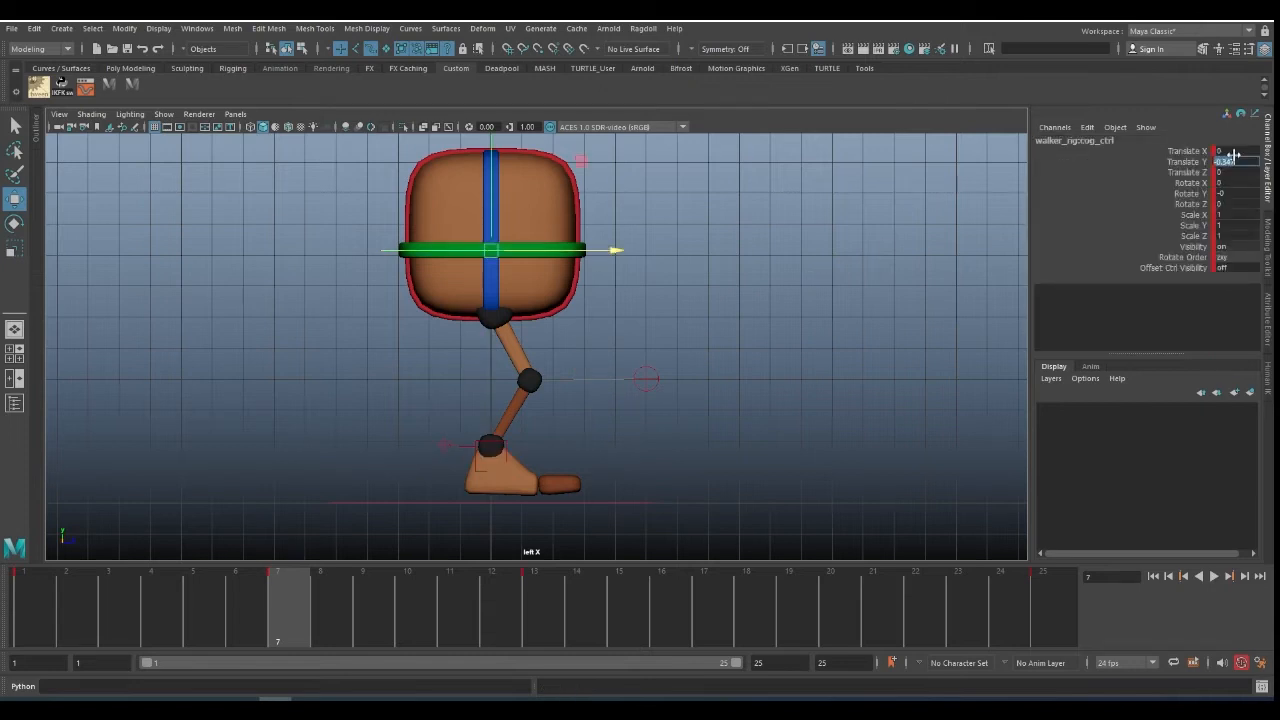
pyautogui.write('0')
pyautogui.press('Return')
# - Set Heel Roll, Heel Pivot, Ball Roll and Ball Pivot of both foot controls to 0 at frame 7
pyautogui.scroll(2, 660, 340)
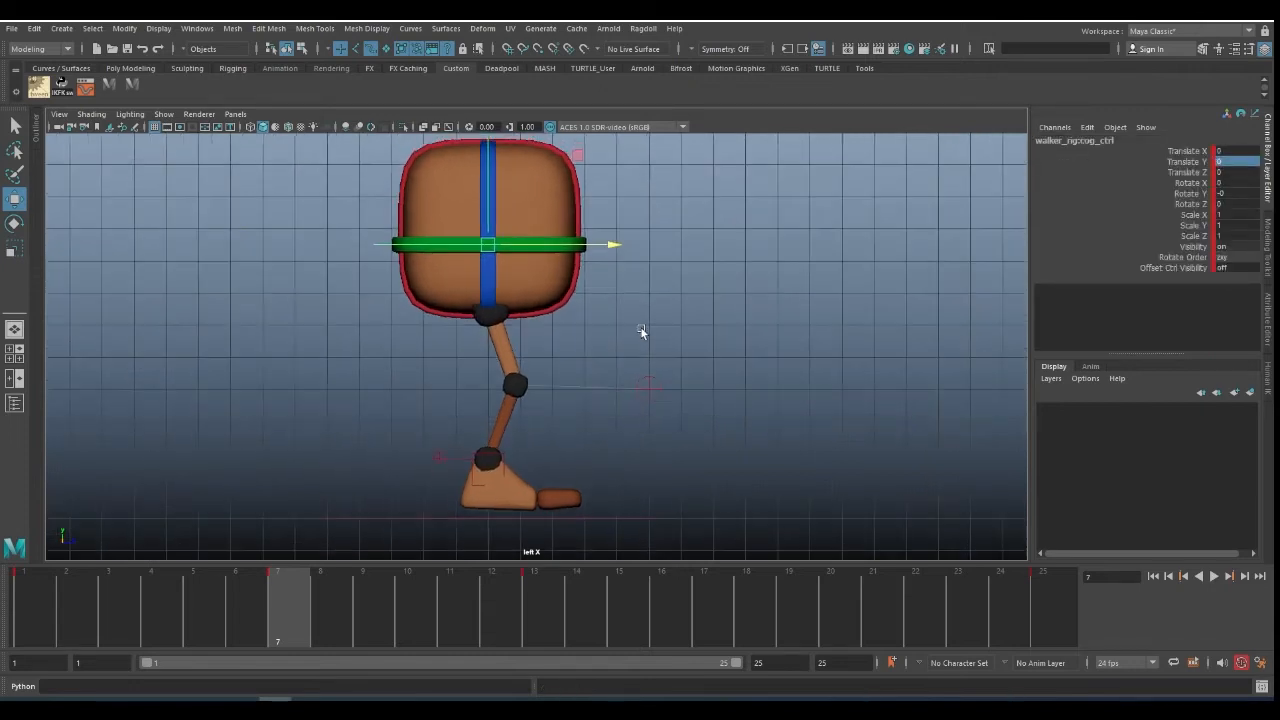
pyautogui.scroll(-1, 642, 332)
pyautogui.keyDown('alt'); pyautogui.moveTo(642, 332); pyautogui.dragTo(636, 343, button='middle'); pyautogui.keyUp('alt')
pyautogui.click(471, 438)
pyautogui.keyDown('alt'); pyautogui.moveTo(700, 390); pyautogui.dragTo(640, 358, button='middle'); pyautogui.keyUp('alt')
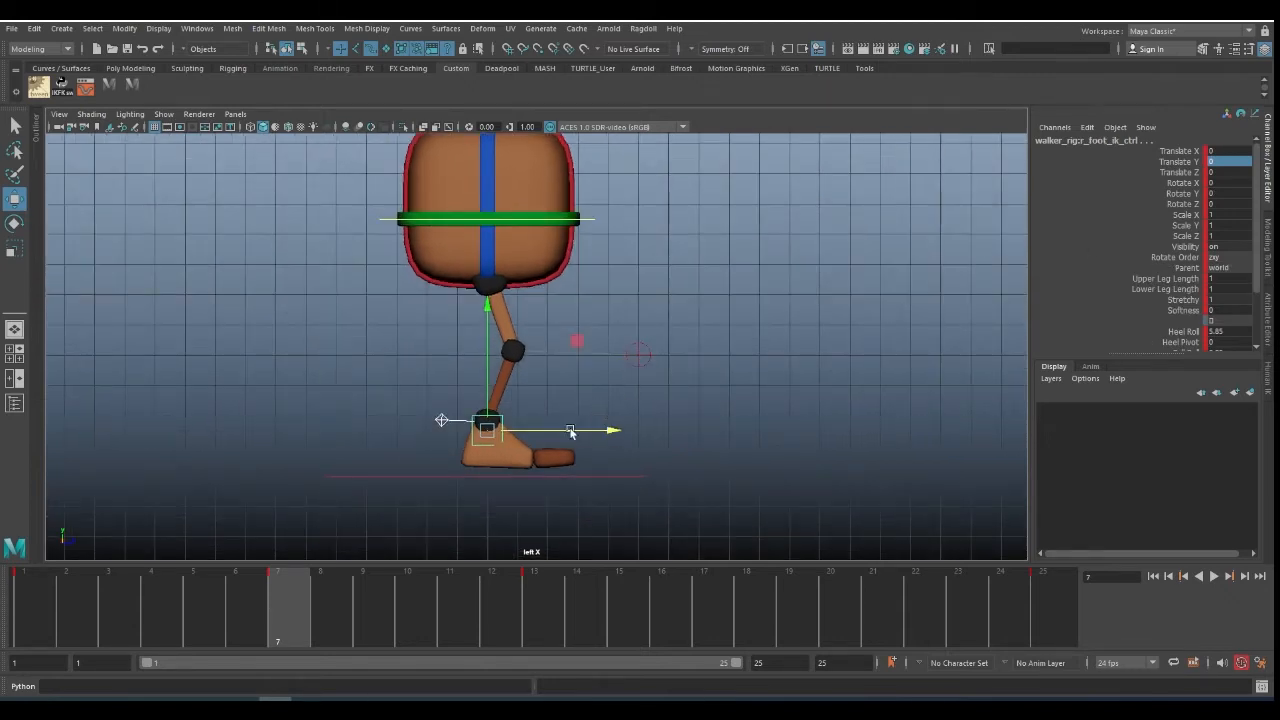
pyautogui.click(18, 587)
pyautogui.click(295, 598)
pyautogui.scroll(-2, 1136, 307)
pyautogui.moveTo(1214, 261); pyautogui.dragTo(1214, 283)
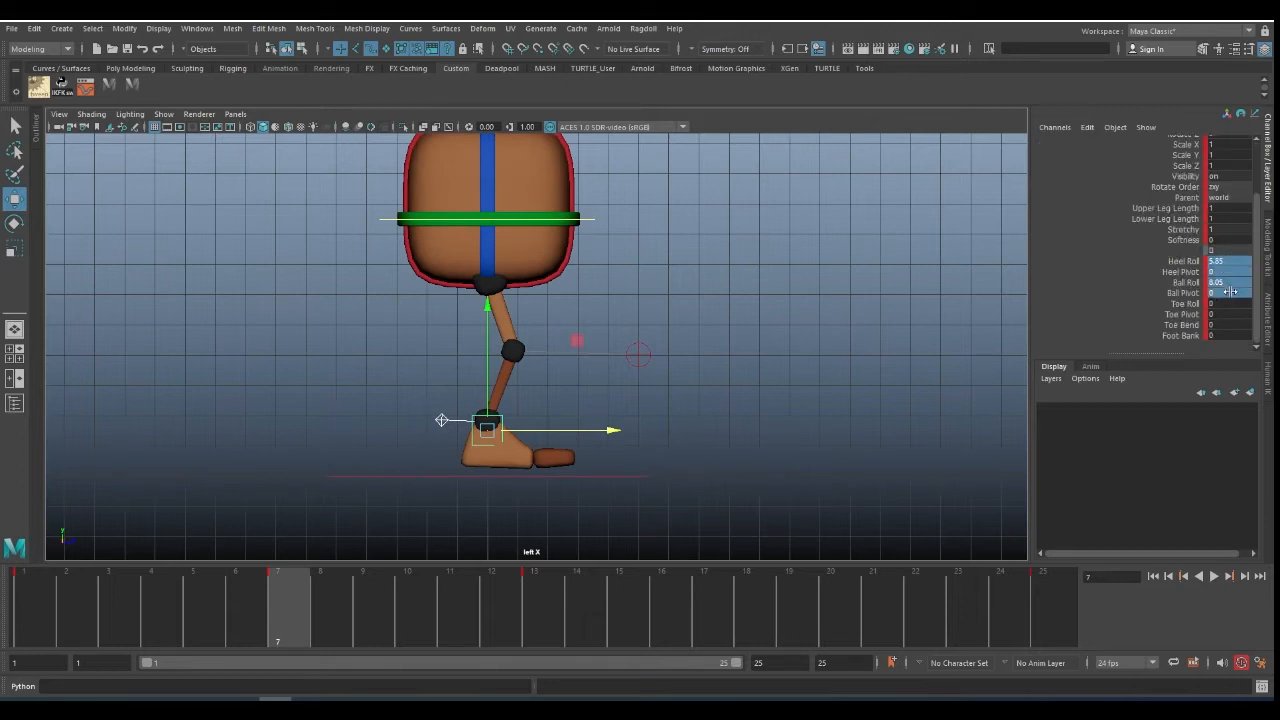
pyautogui.write('0')
pyautogui.press('Return')
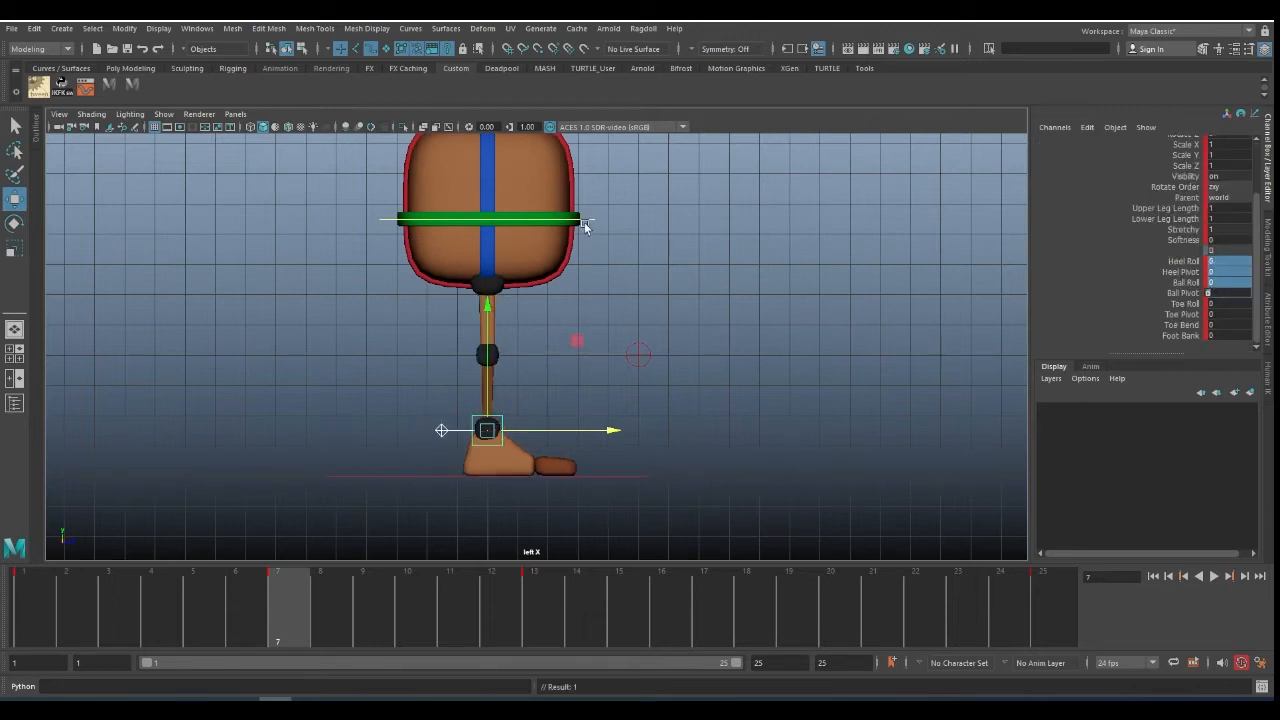
# - Key the right foot control at frame 7 and compare its pose with the contact pose at frame 1
pyautogui.click(592, 283)
pyautogui.click(501, 416)
pyautogui.press('s')
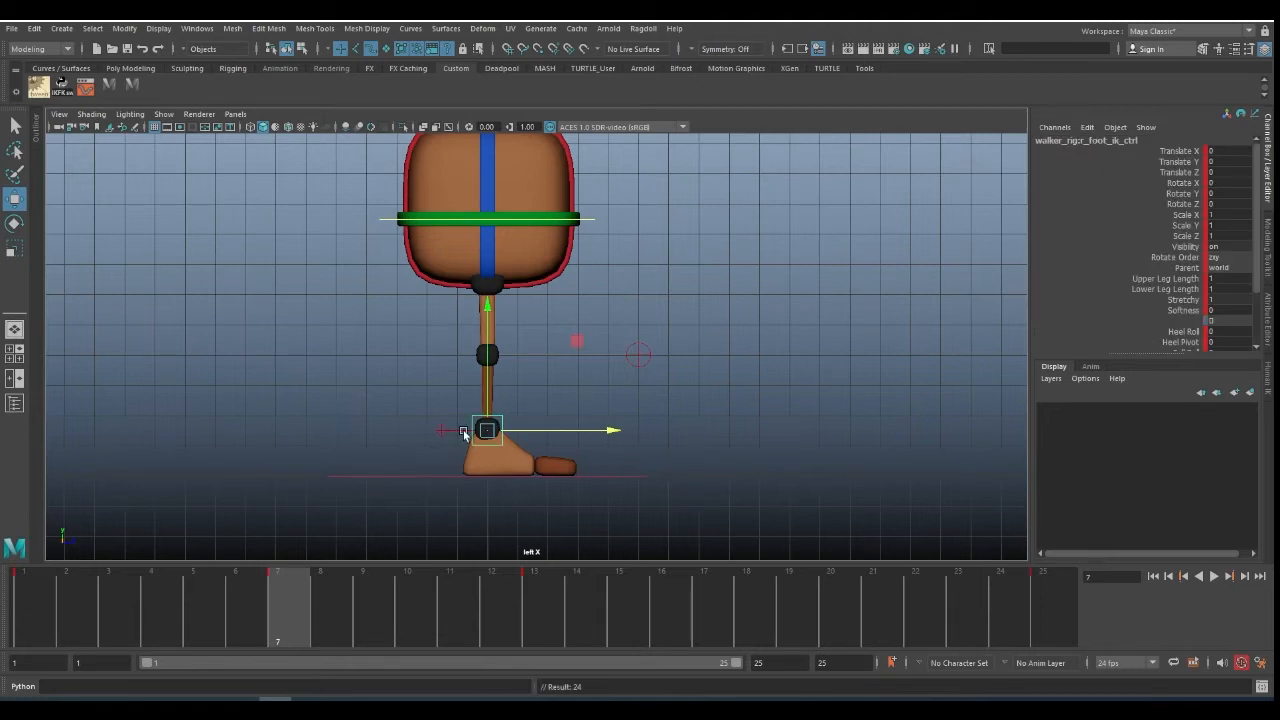
pyautogui.press(',')
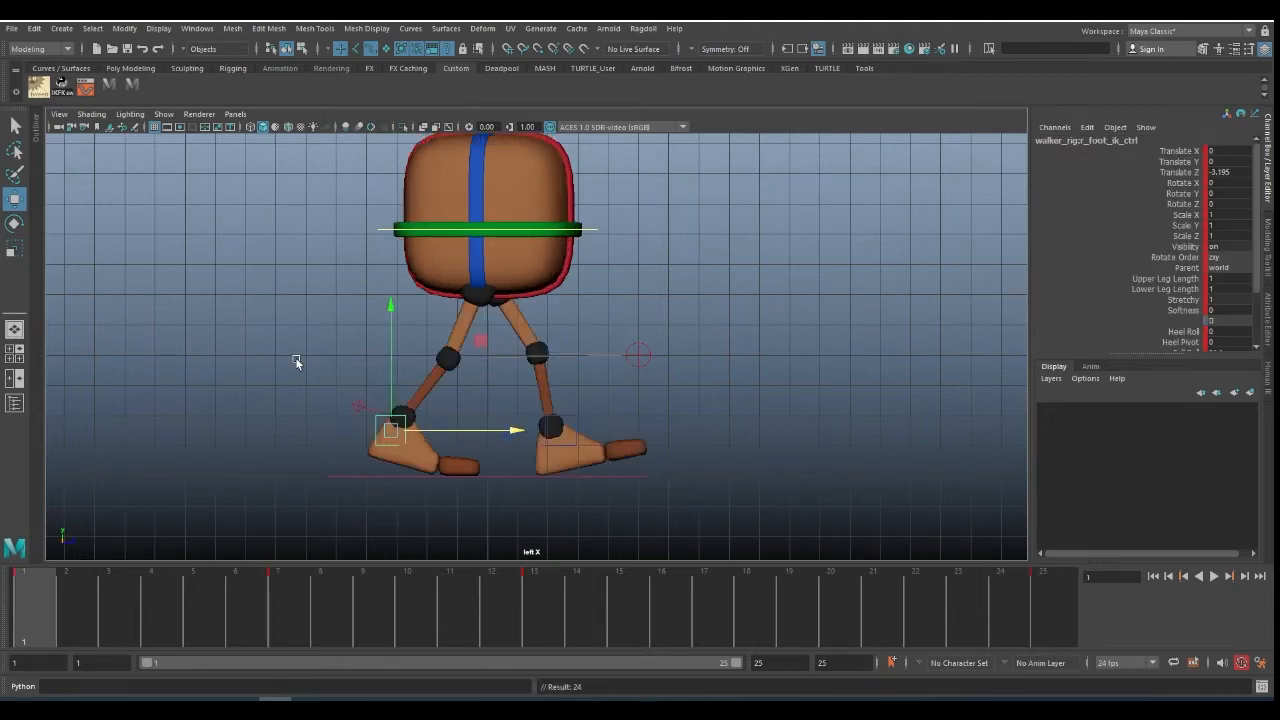
pyautogui.press('.')
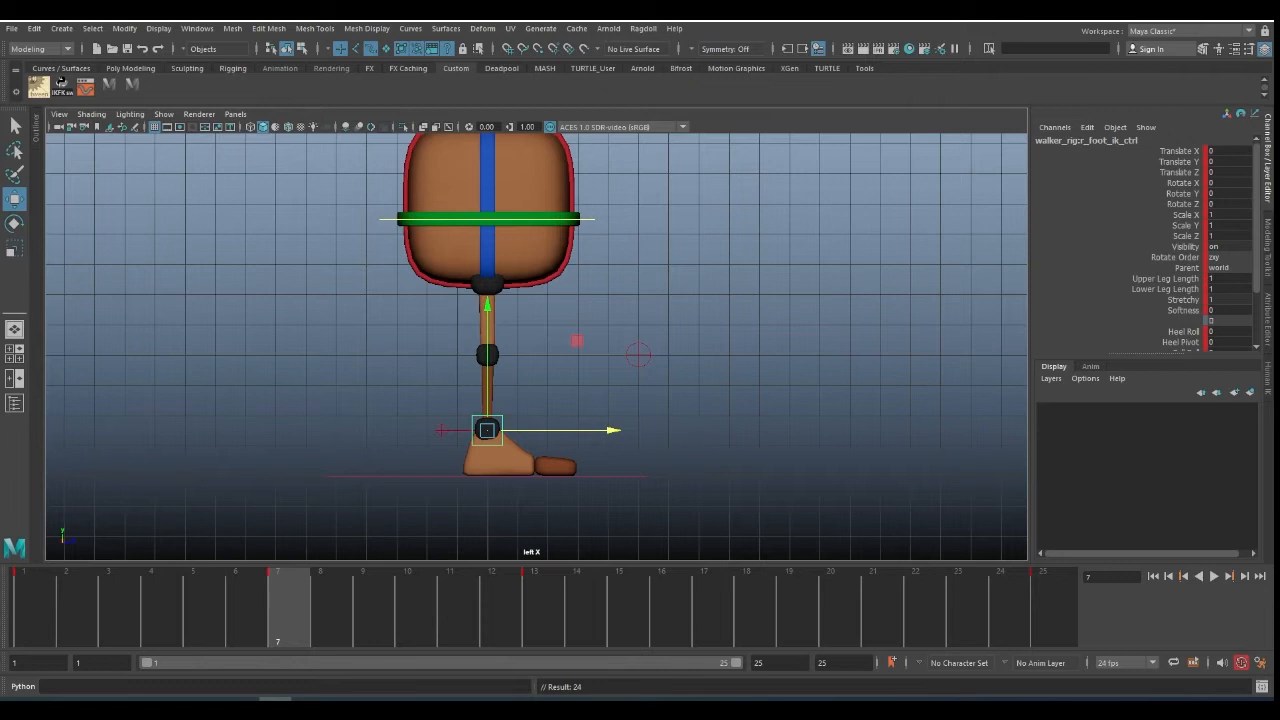
pyautogui.hotkey('alt', ',')
pyautogui.hotkey('alt', '.')
# - Pose the right foot at frame 7 with Translate Y about 1.01, Translate Z about -0.812 and Rotate X about 49.4
pyautogui.moveTo(487, 342); pyautogui.dragTo(487, 317)
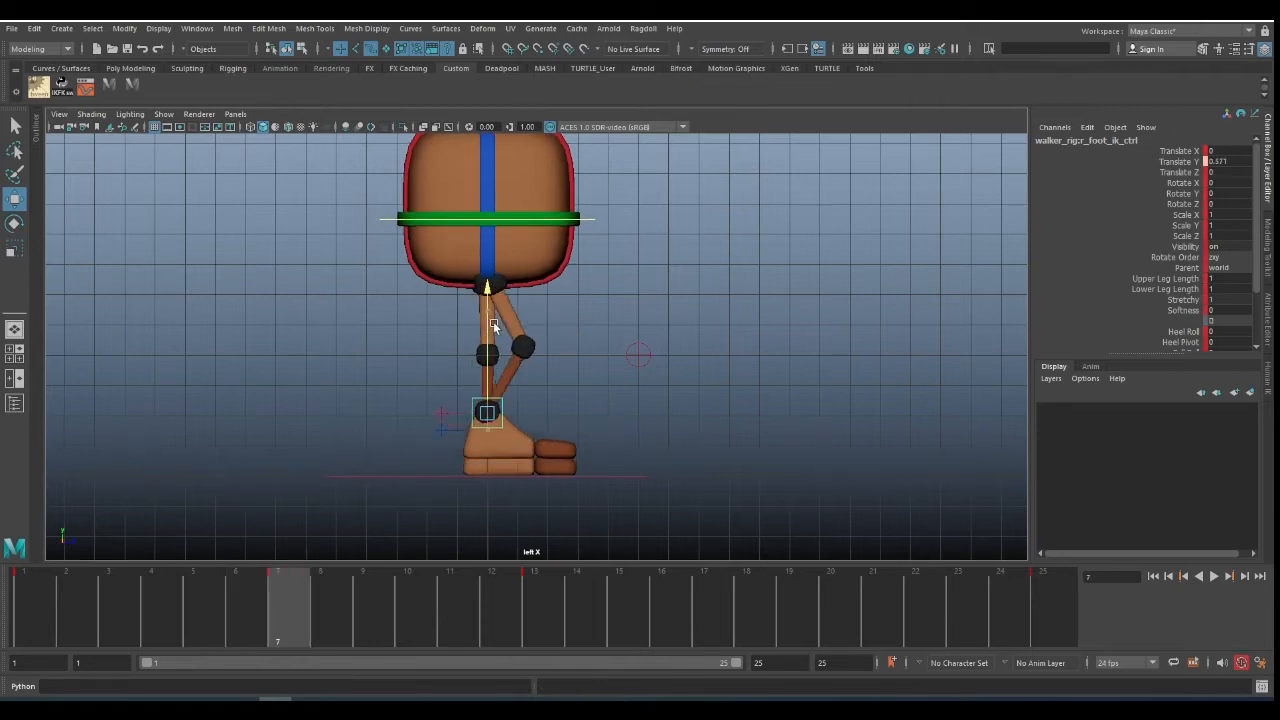
pyautogui.press('e')
pyautogui.moveTo(586, 346); pyautogui.dragTo(584, 436)
pyautogui.press('w')
pyautogui.moveTo(487, 407); pyautogui.dragTo(463, 400)
pyautogui.press(',')
pyautogui.press('.')
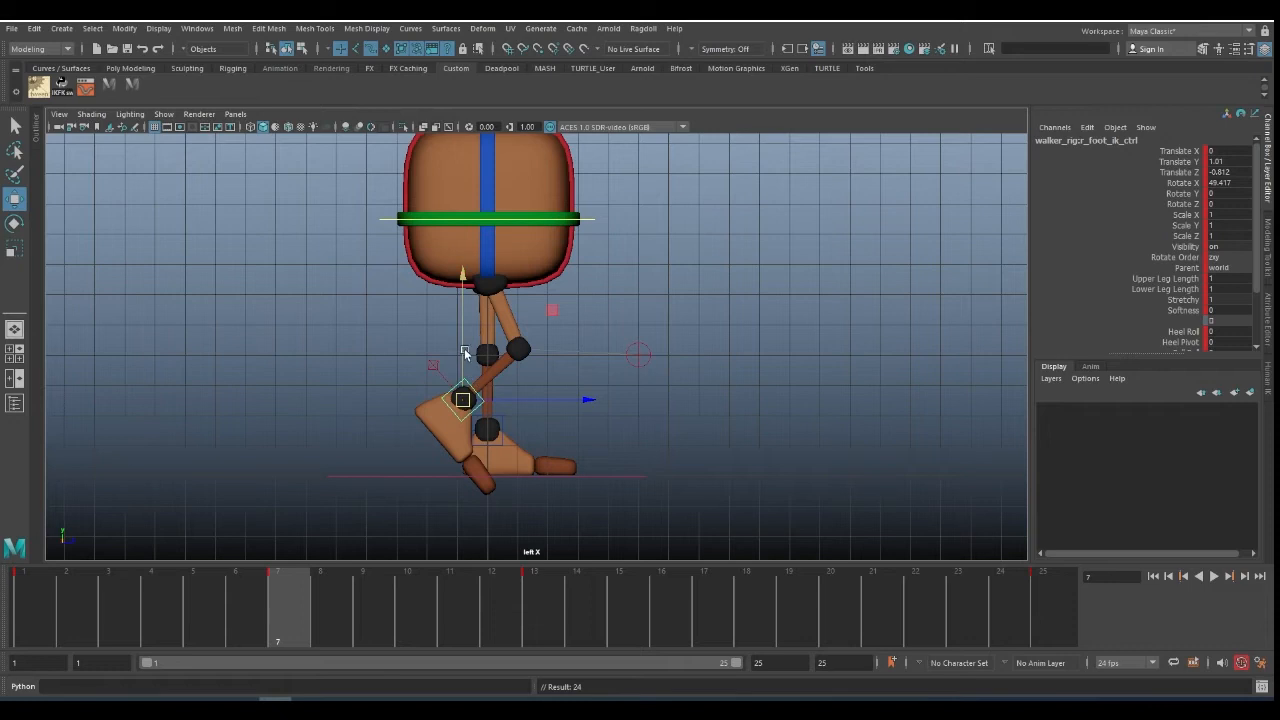
# - Refine the right foot's lift at frame 7 to Translate Y about 1.405 and Translate Z about -1.142
pyautogui.moveTo(466, 331); pyautogui.dragTo(466, 326)
pyautogui.moveTo(520, 399); pyautogui.dragTo(530, 396)
pyautogui.moveTo(466, 358); pyautogui.dragTo(466, 349)
pyautogui.moveTo(529, 387); pyautogui.dragTo(520, 386)
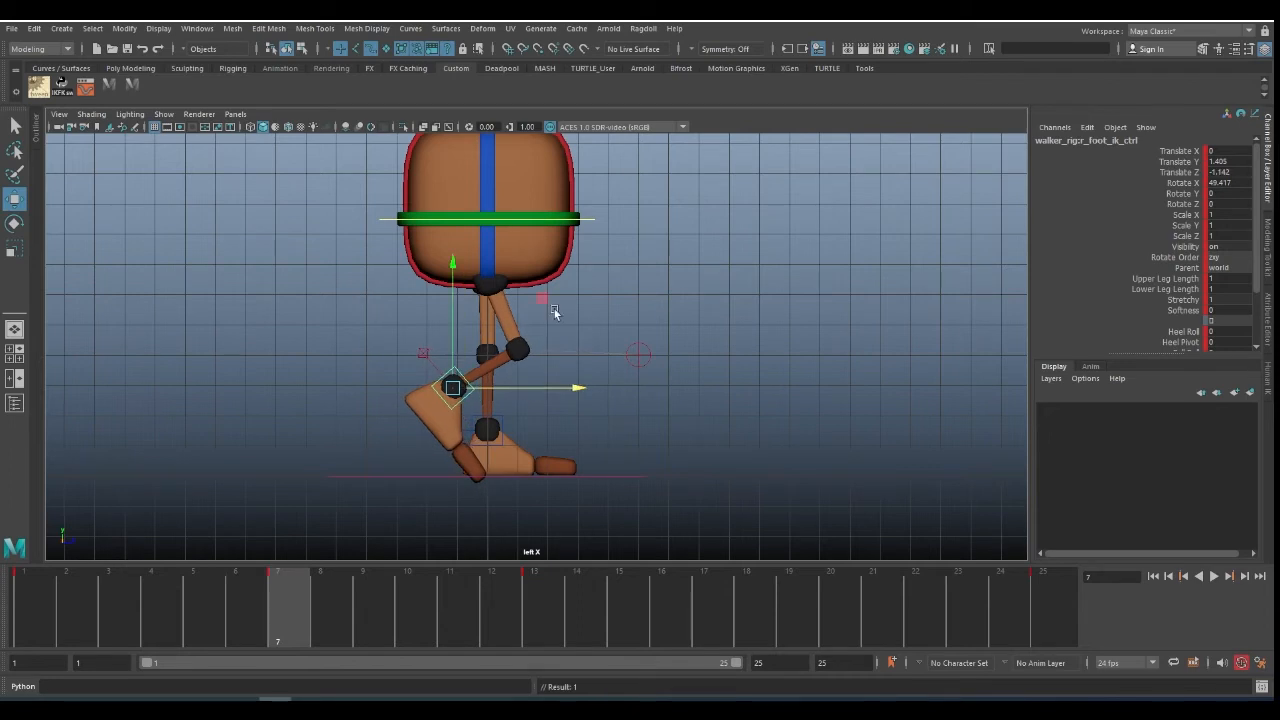
# - Set keys on the COG control and both foot controls at frame 7
pyautogui.click(591, 218)
pyautogui.press(',')
pyautogui.press('.')
pyautogui.press('d')
pyautogui.press('q')
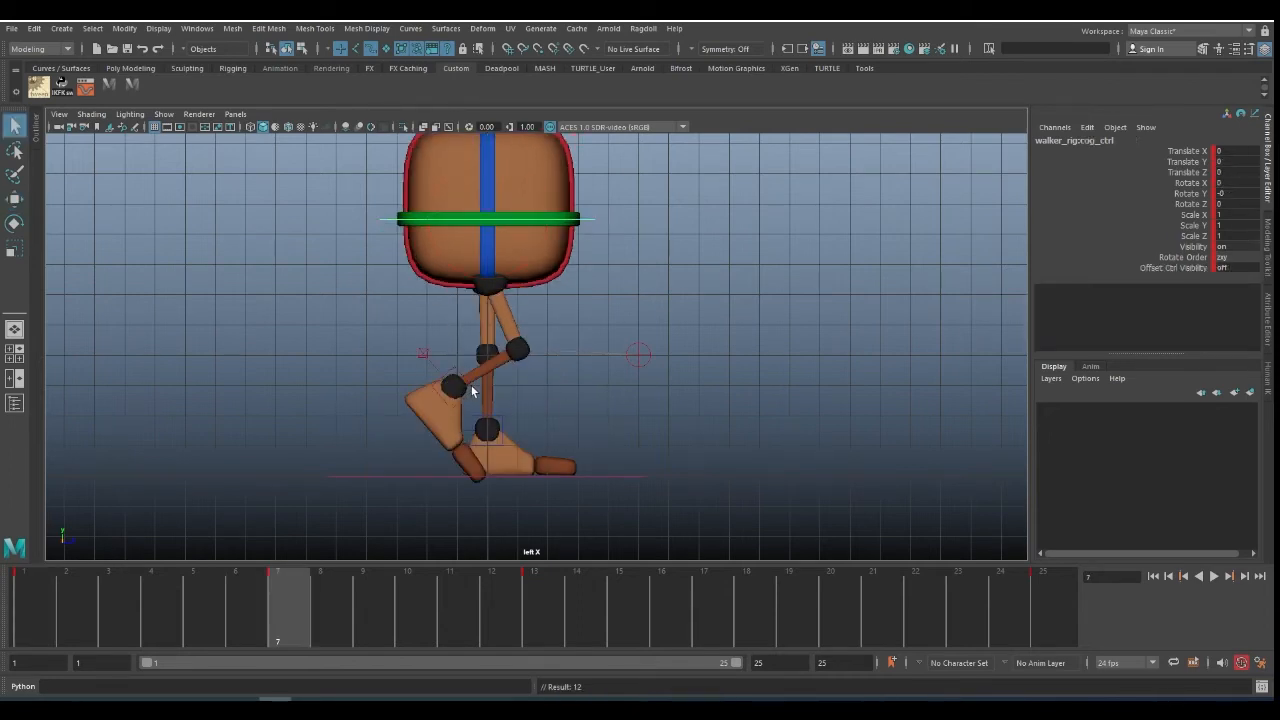
pyautogui.click(470, 388)
pyautogui.click(505, 432)
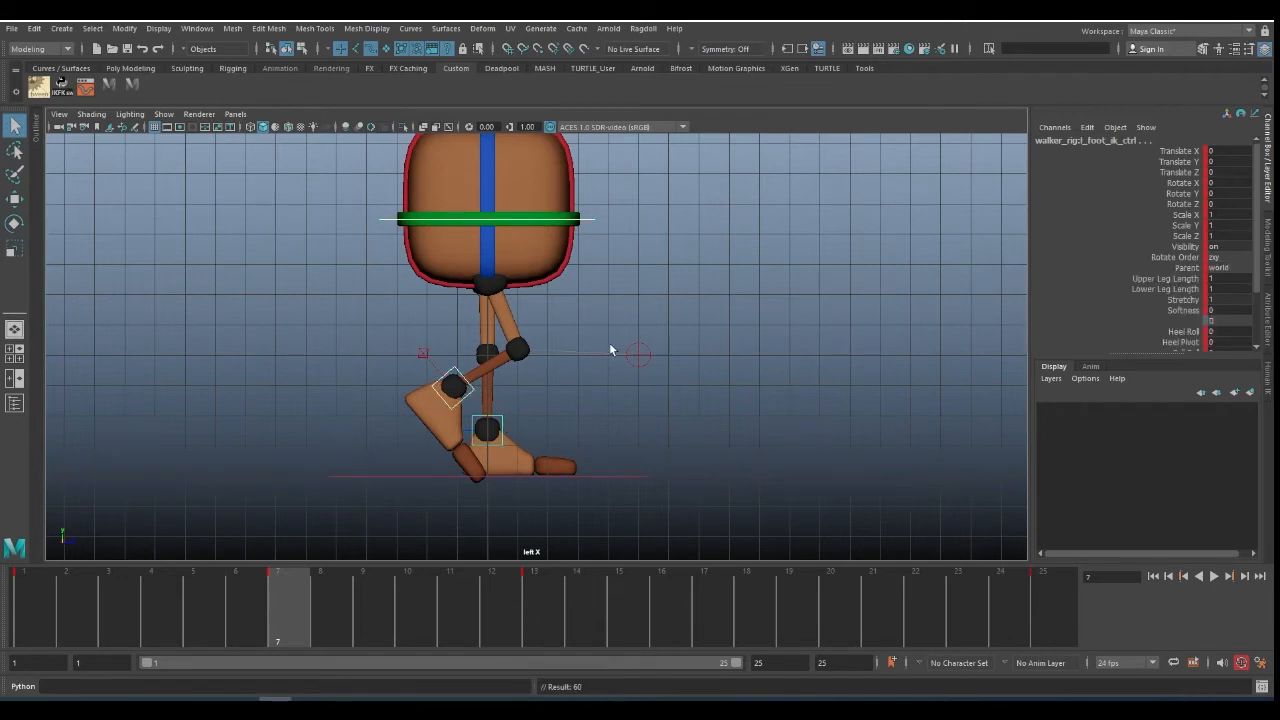
# - Split the viewport into two panes side by side, with the left view beside a perspective view of the rig
pyautogui.press('space')
pyautogui.click(236, 114)
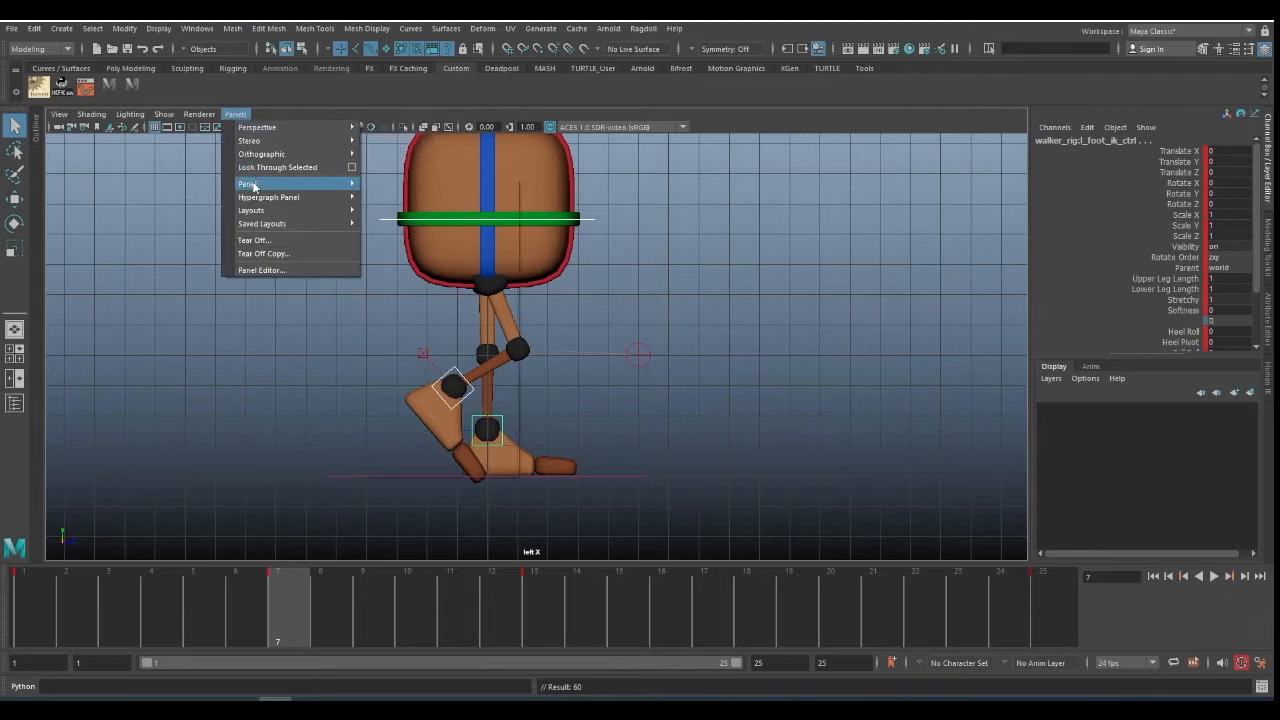
pyautogui.moveTo(255, 189)
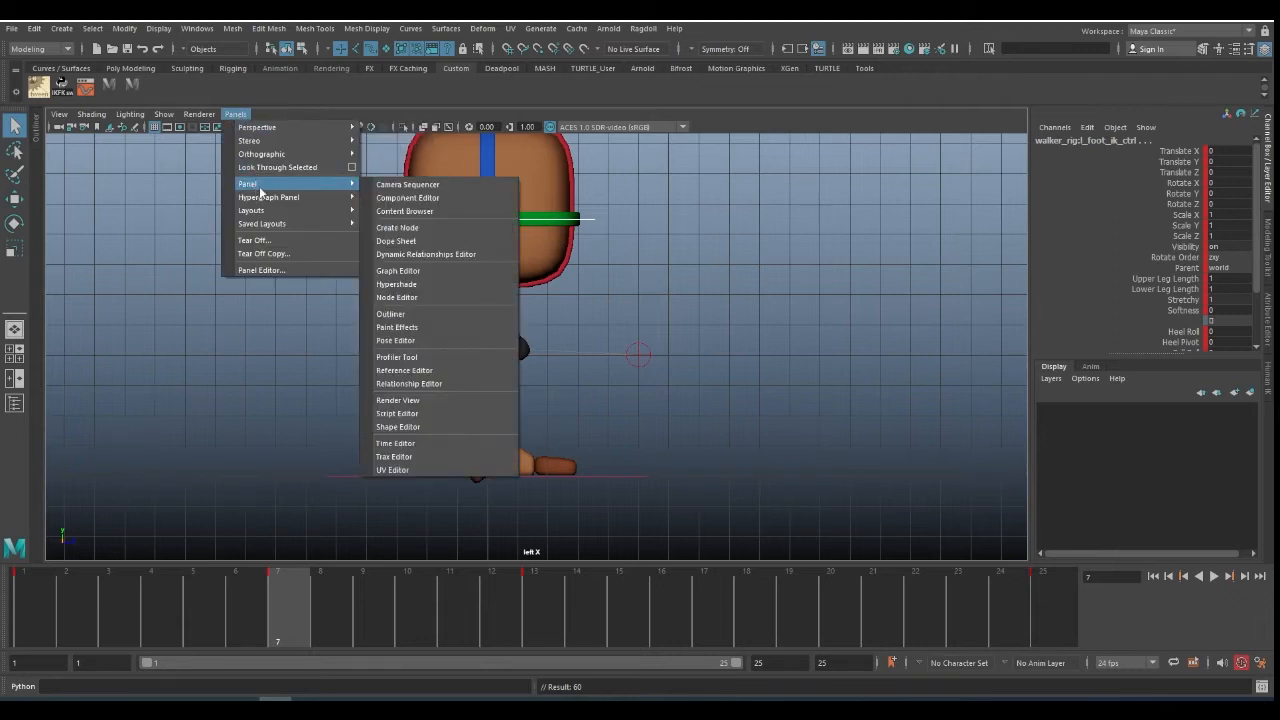
pyautogui.moveTo(261, 211)
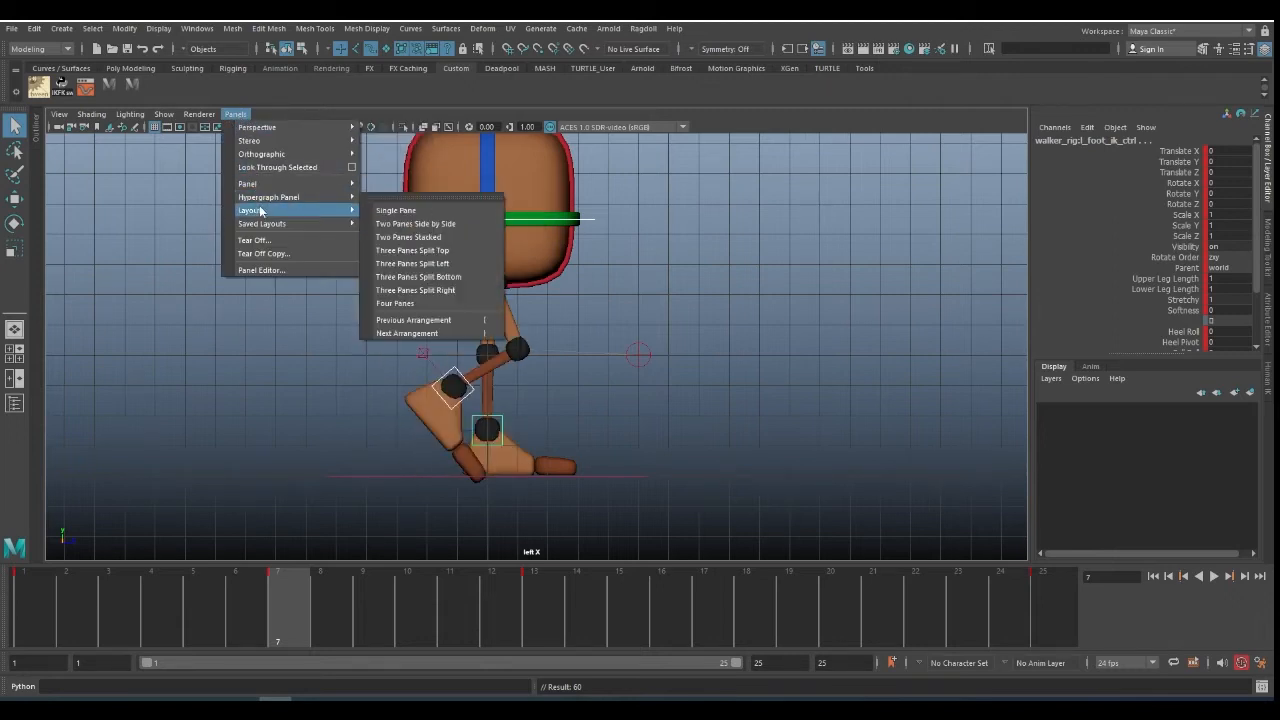
pyautogui.click(449, 226)
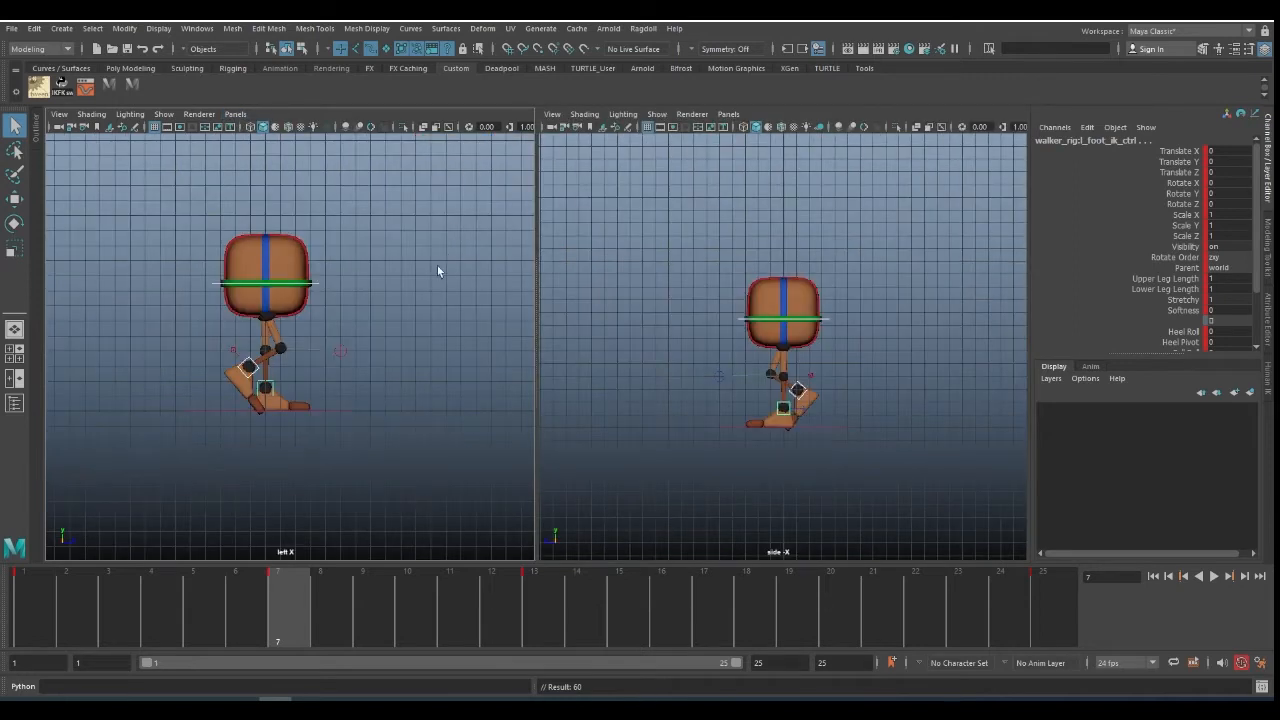
pyautogui.keyDown('alt'); pyautogui.moveTo(319, 289); pyautogui.dragTo(458, 291, button='right'); pyautogui.keyUp('alt')
pyautogui.press('space')
pyautogui.moveTo(769, 316); pyautogui.dragTo(851, 368)
# - Add the knee pole vector controls to the selection and key all selected controls at frame 7
pyautogui.press(',')
pyautogui.press('.')
pyautogui.press('s')
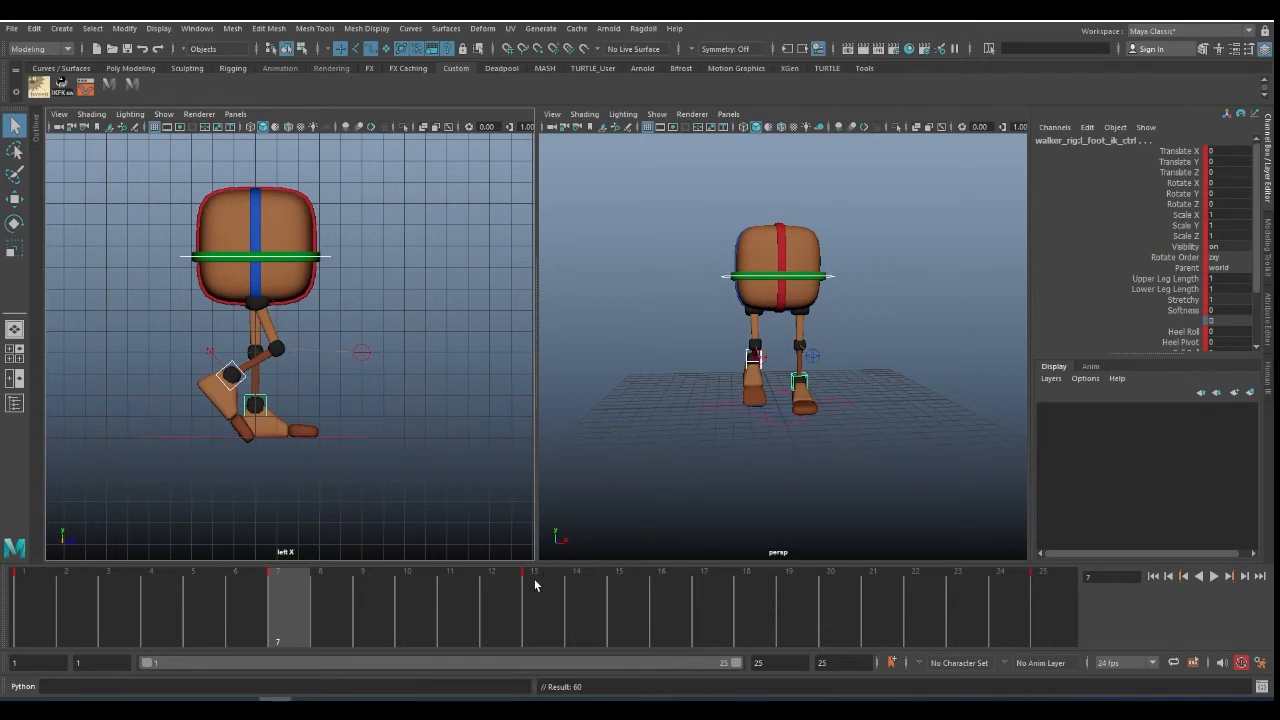
pyautogui.keyDown('shift'); pyautogui.click(361, 352); pyautogui.keyUp('shift')
pyautogui.press('s')
# - Copy the passing pose of the selected controls from frame 7 to frame 19 and key it there
pyautogui.click(537, 603)
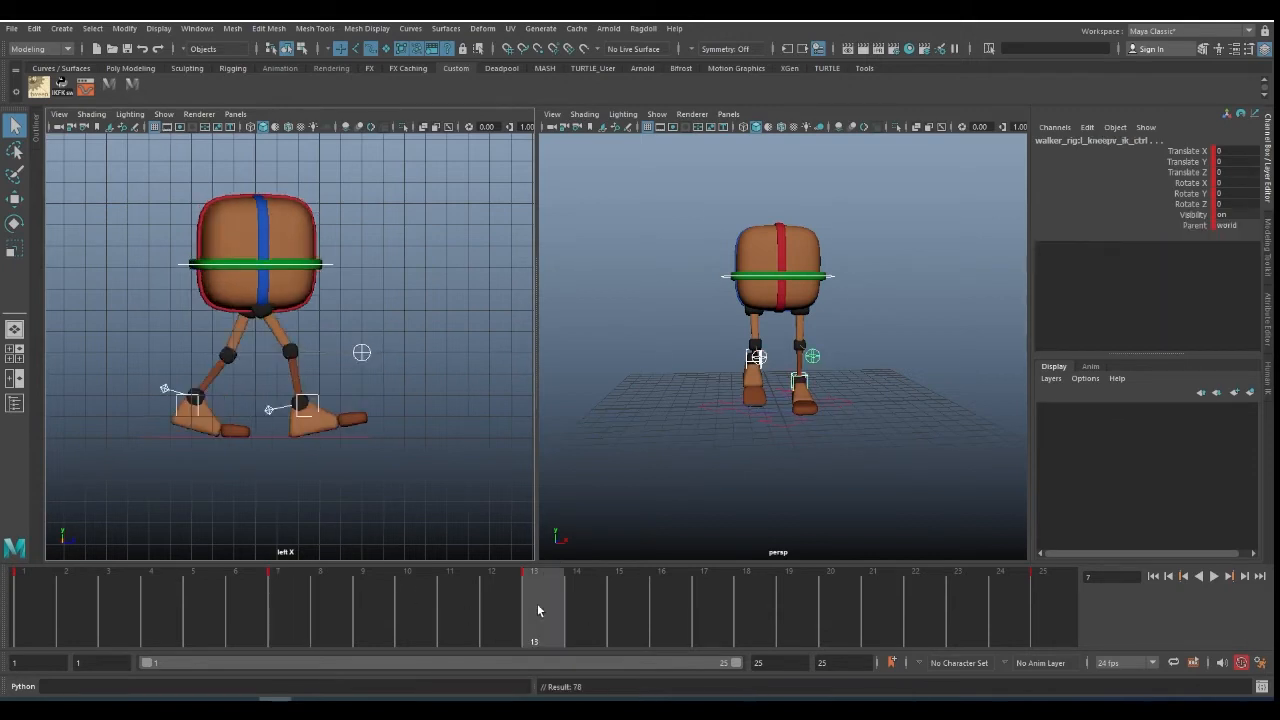
pyautogui.click(801, 591)
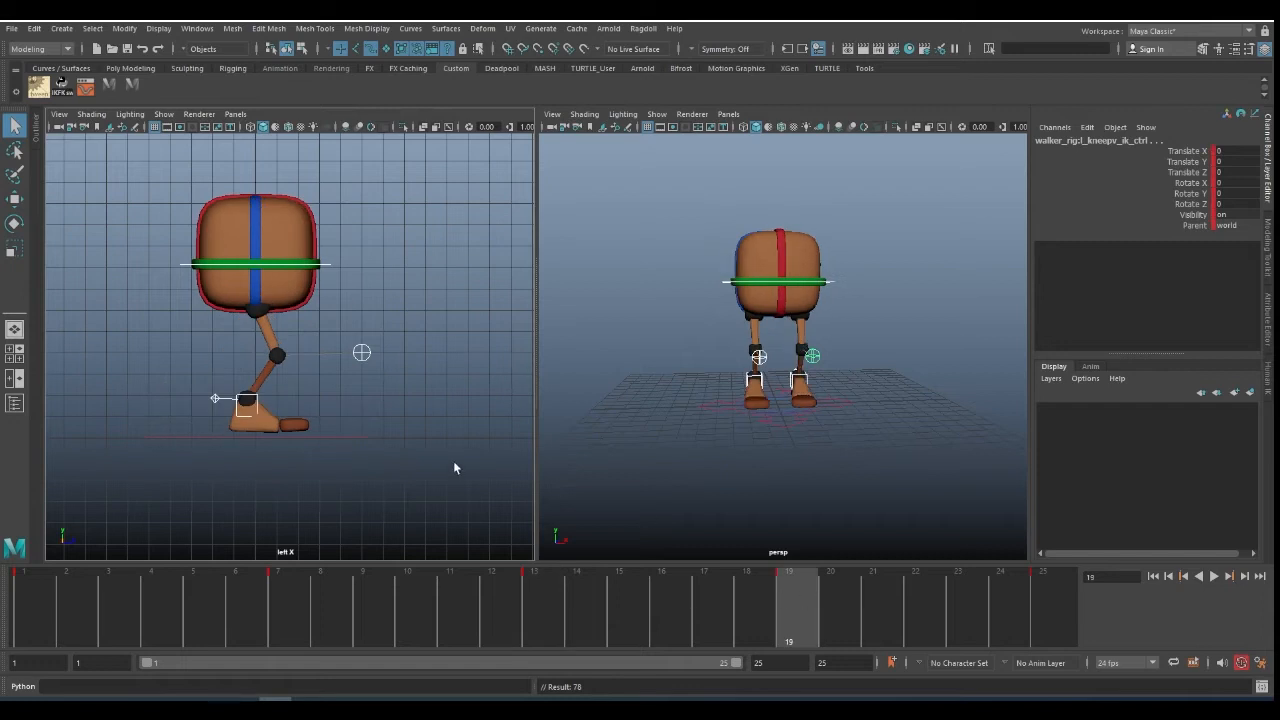
pyautogui.click(285, 605)
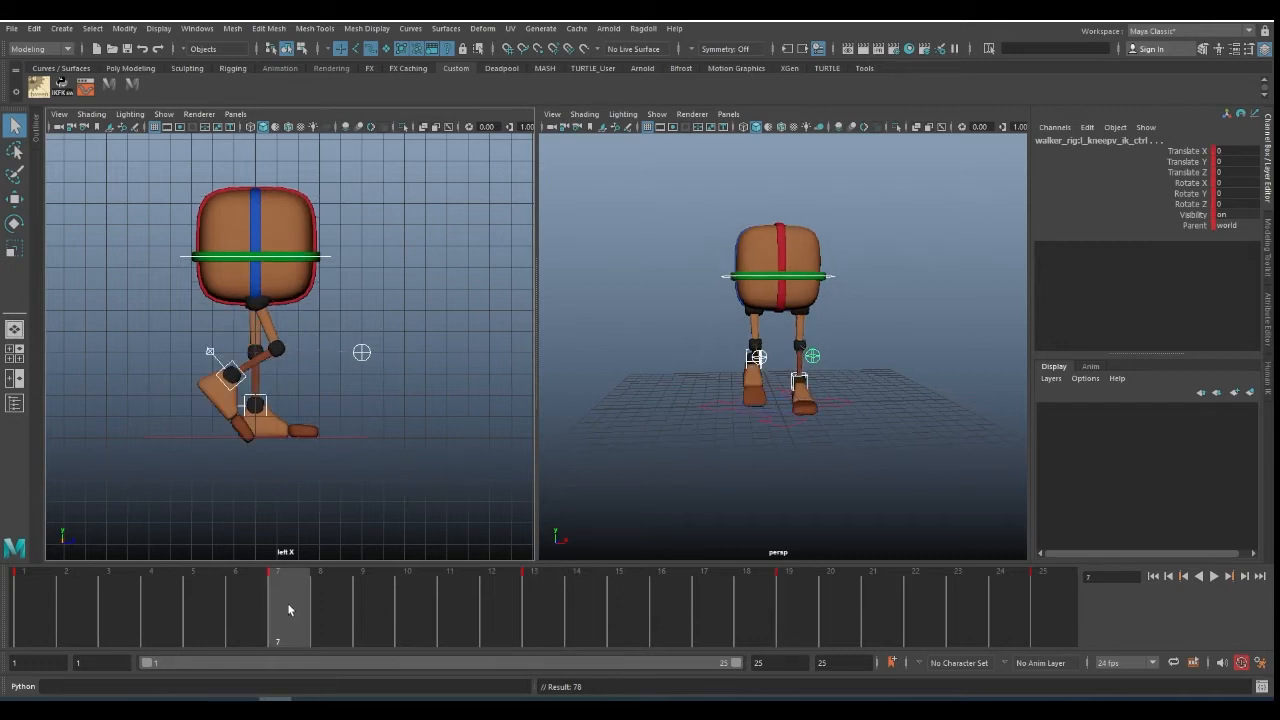
pyautogui.moveTo(288, 609); pyautogui.dragTo(795, 598)
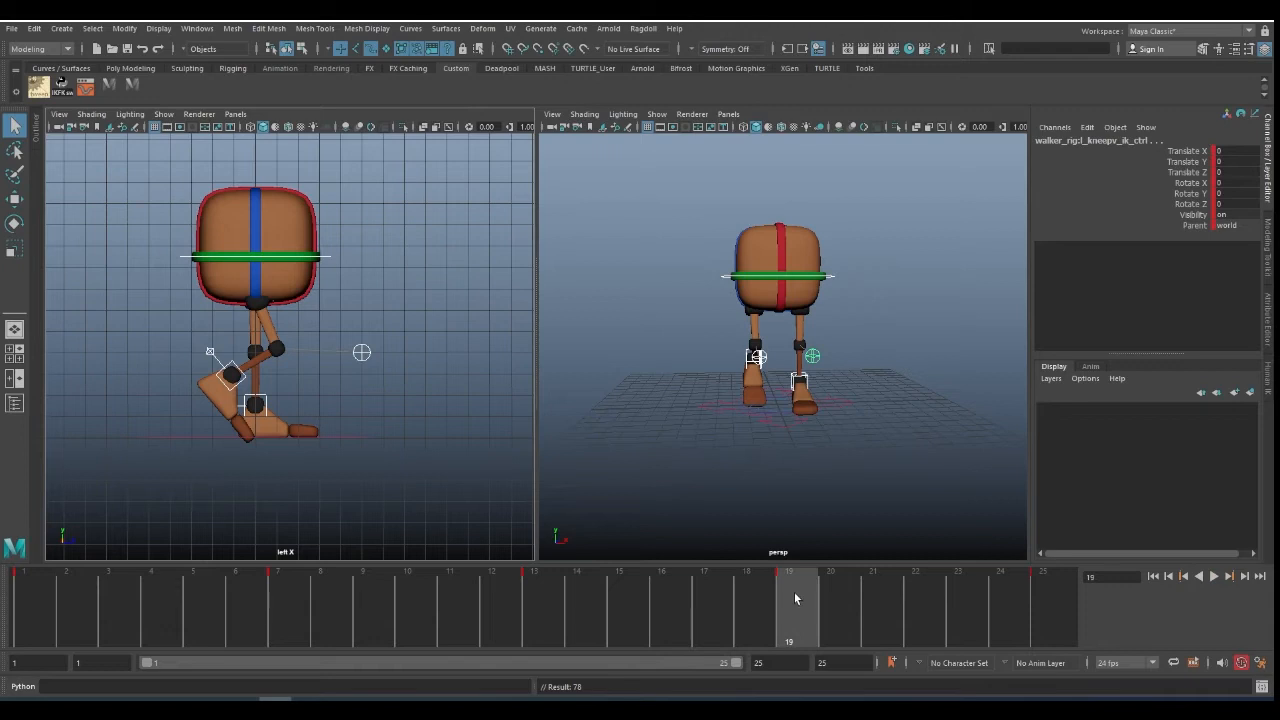
pyautogui.click(536, 606)
pyautogui.click(788, 591)
# - Copy the left foot control's key at frame 7 and paste it onto the right foot control at frame 19
pyautogui.click(262, 404)
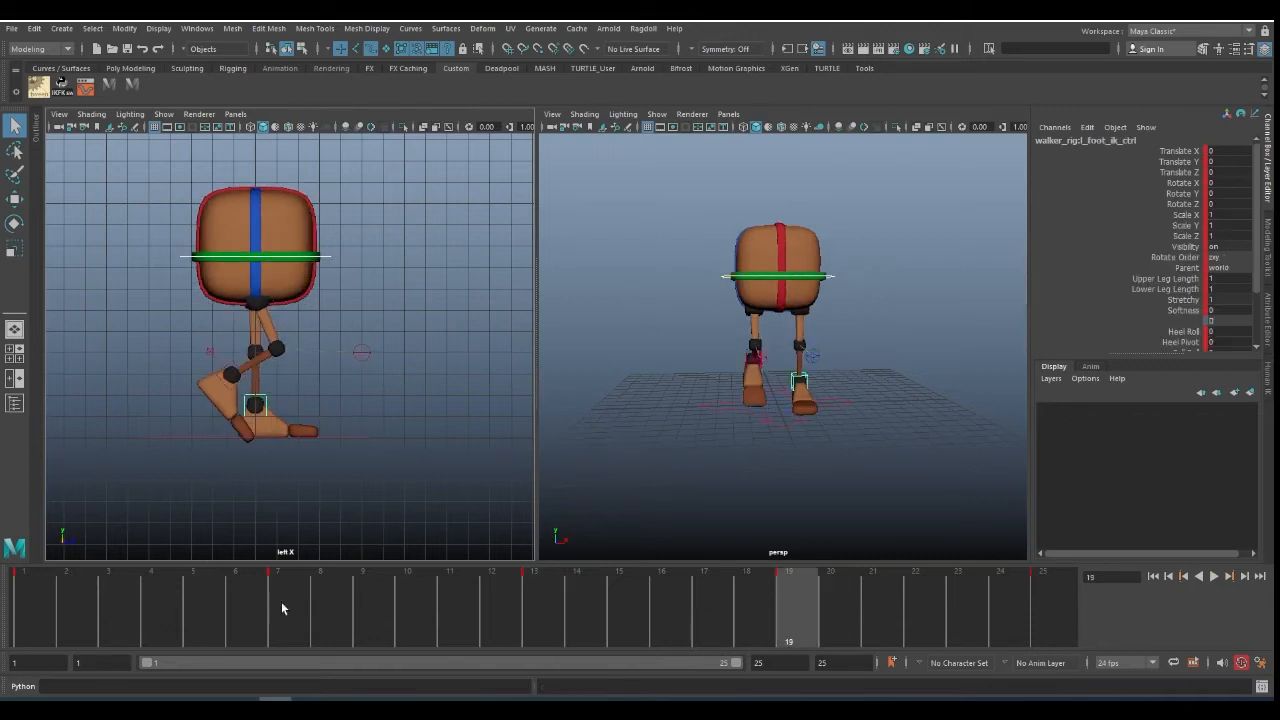
pyautogui.press(',')
pyautogui.press(',')
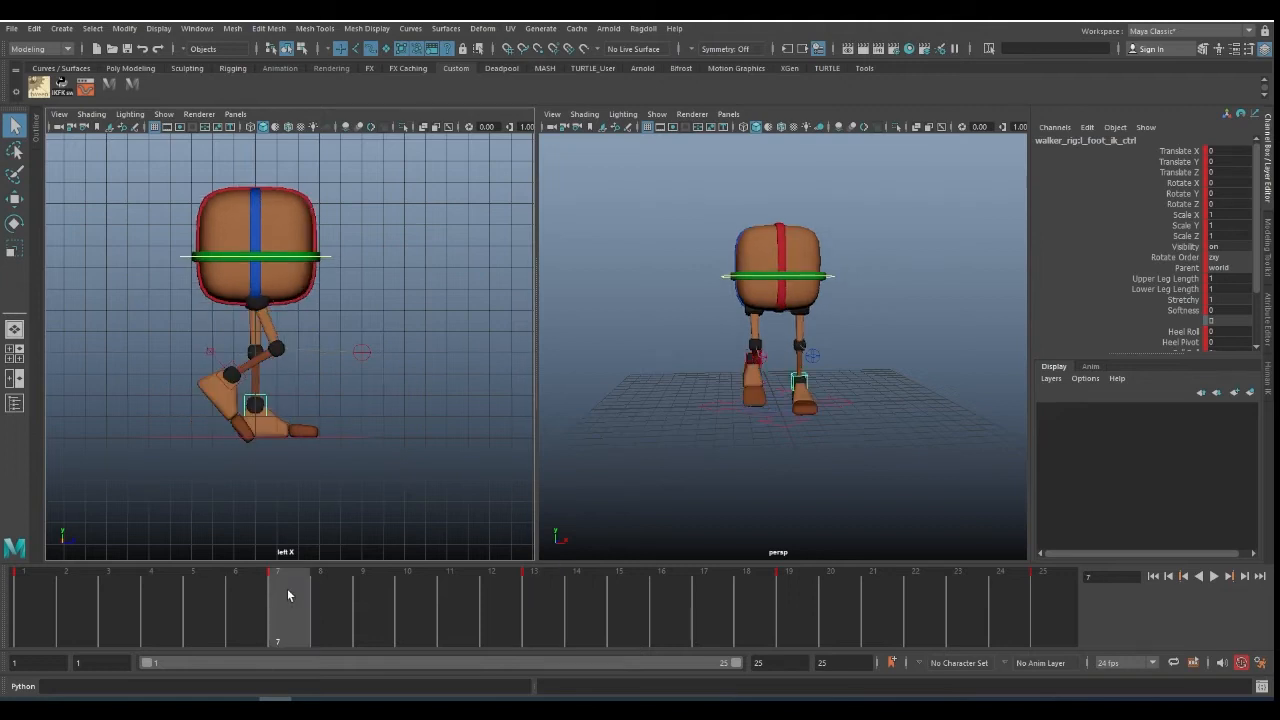
pyautogui.rightClick(288, 595)
pyautogui.click(327, 354)
pyautogui.click(788, 582)
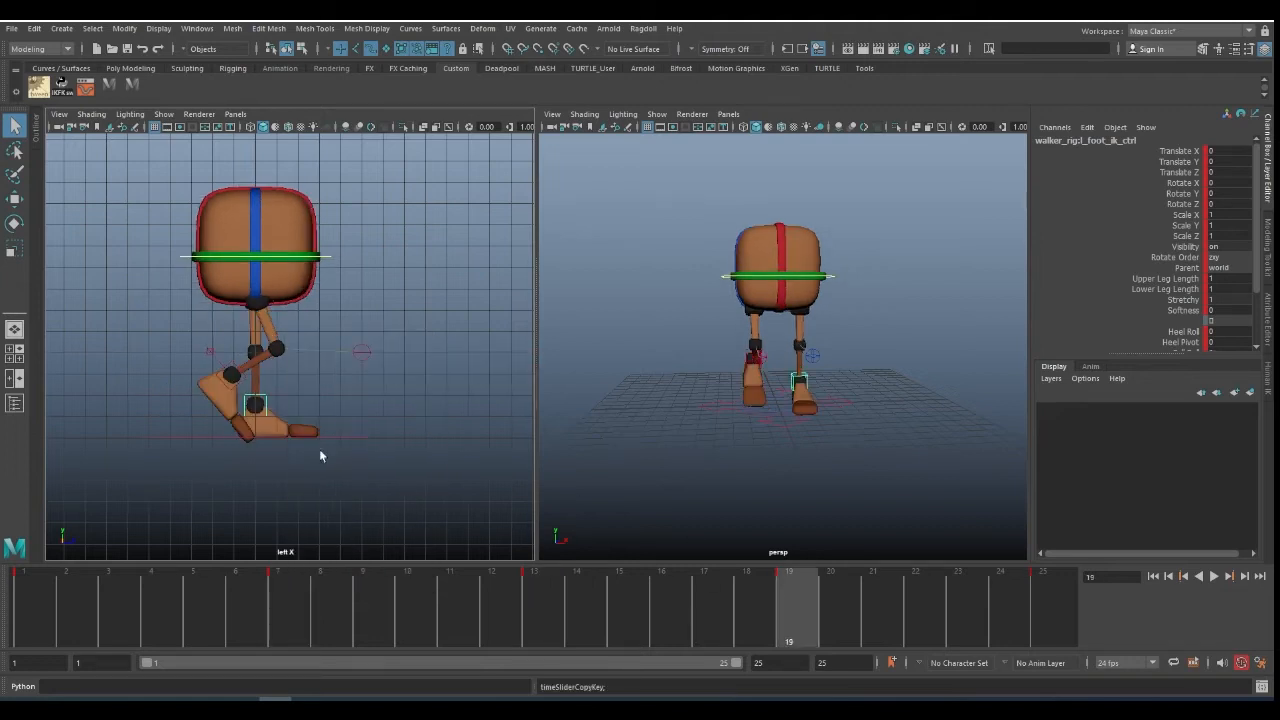
pyautogui.click(245, 374)
pyautogui.rightClick(796, 586)
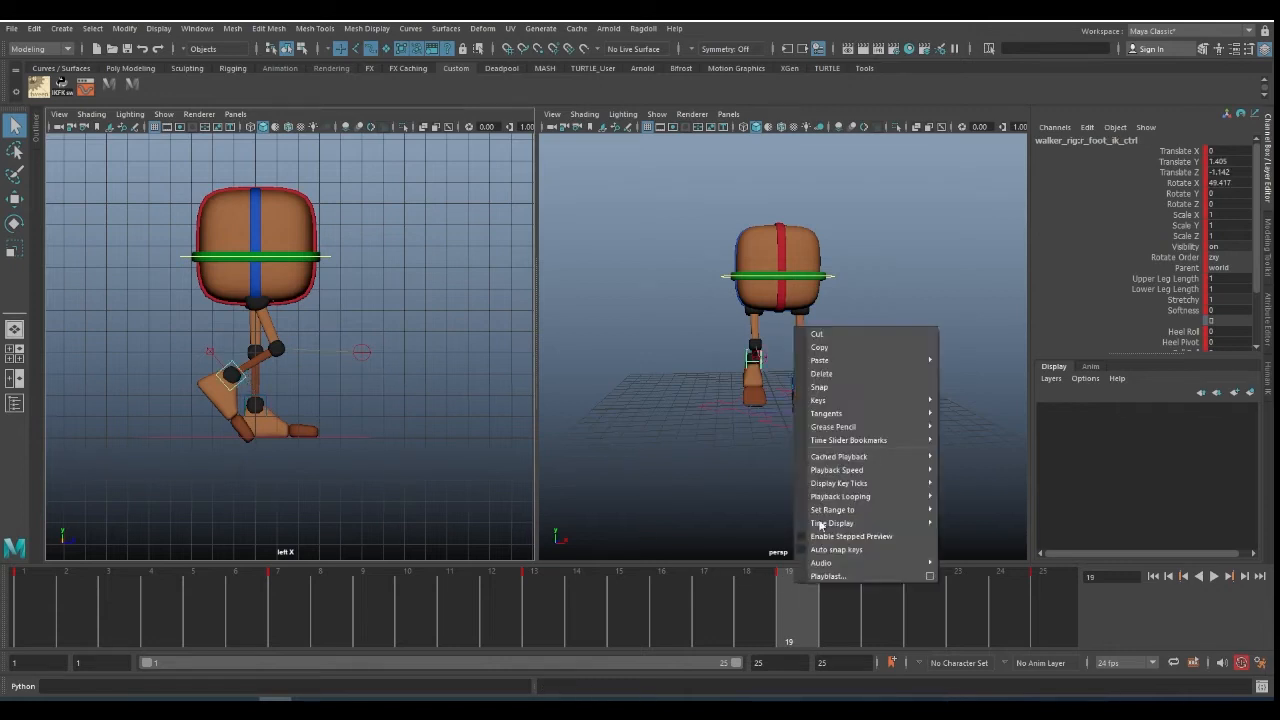
pyautogui.moveTo(838, 362)
pyautogui.click(963, 360)
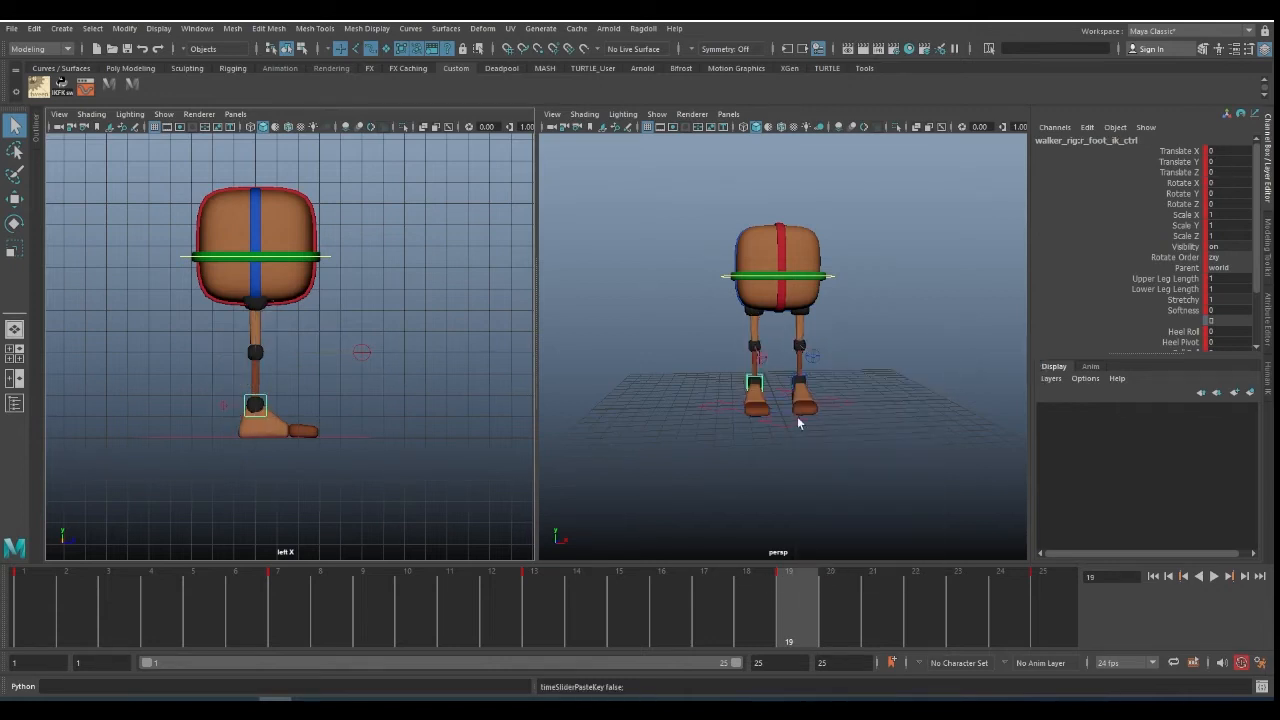
# - Copy the right foot control's key at frame 7 and paste it onto the left foot control at frame 19
pyautogui.click(297, 598)
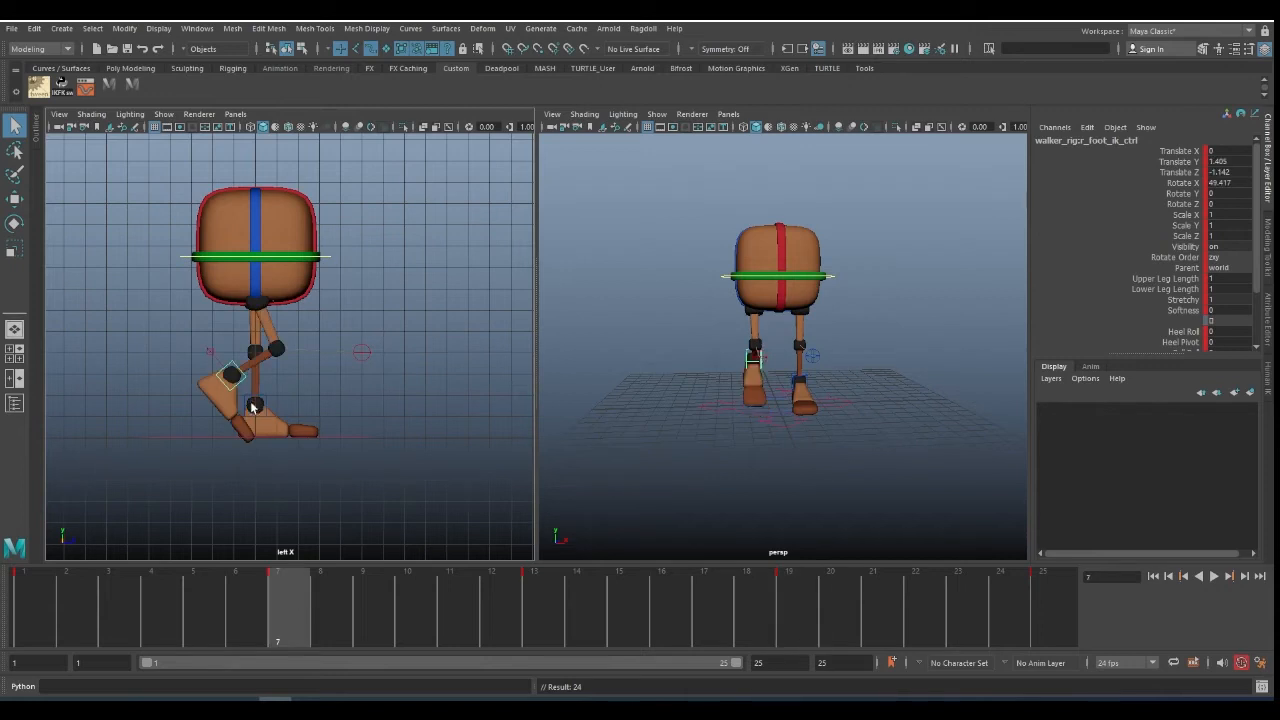
pyautogui.rightClick(284, 598)
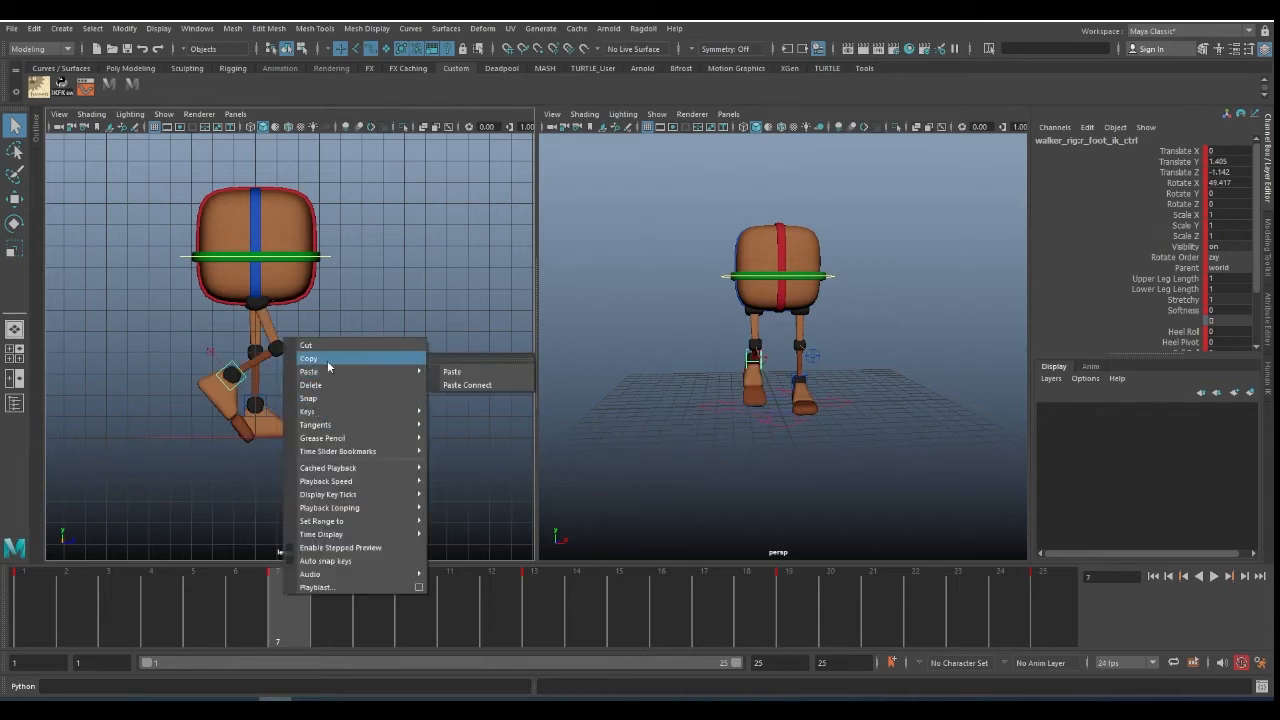
pyautogui.click(327, 358)
pyautogui.click(262, 402)
pyautogui.click(784, 577)
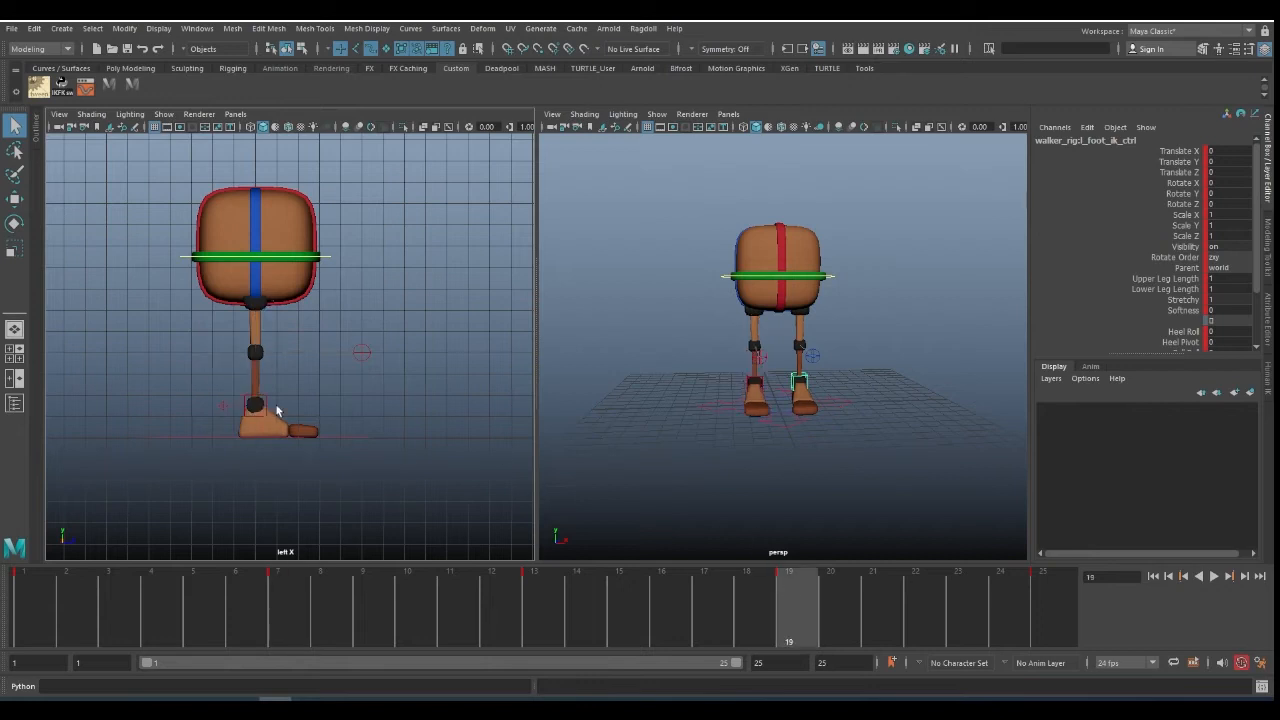
pyautogui.rightClick(758, 580)
pyautogui.moveTo(886, 359)
pyautogui.click(980, 367)
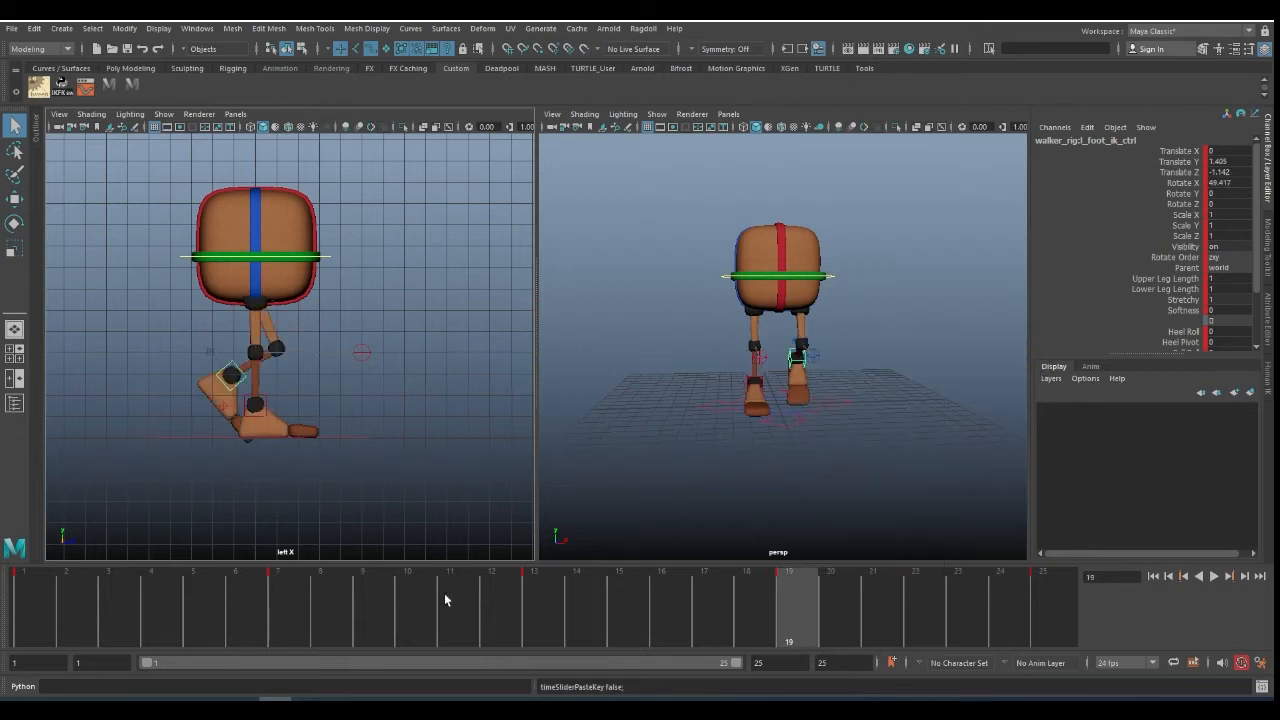
# - Compare the passing poses at frames 7 and 19 from an angled perspective view
pyautogui.click(294, 596)
pyautogui.click(784, 588)
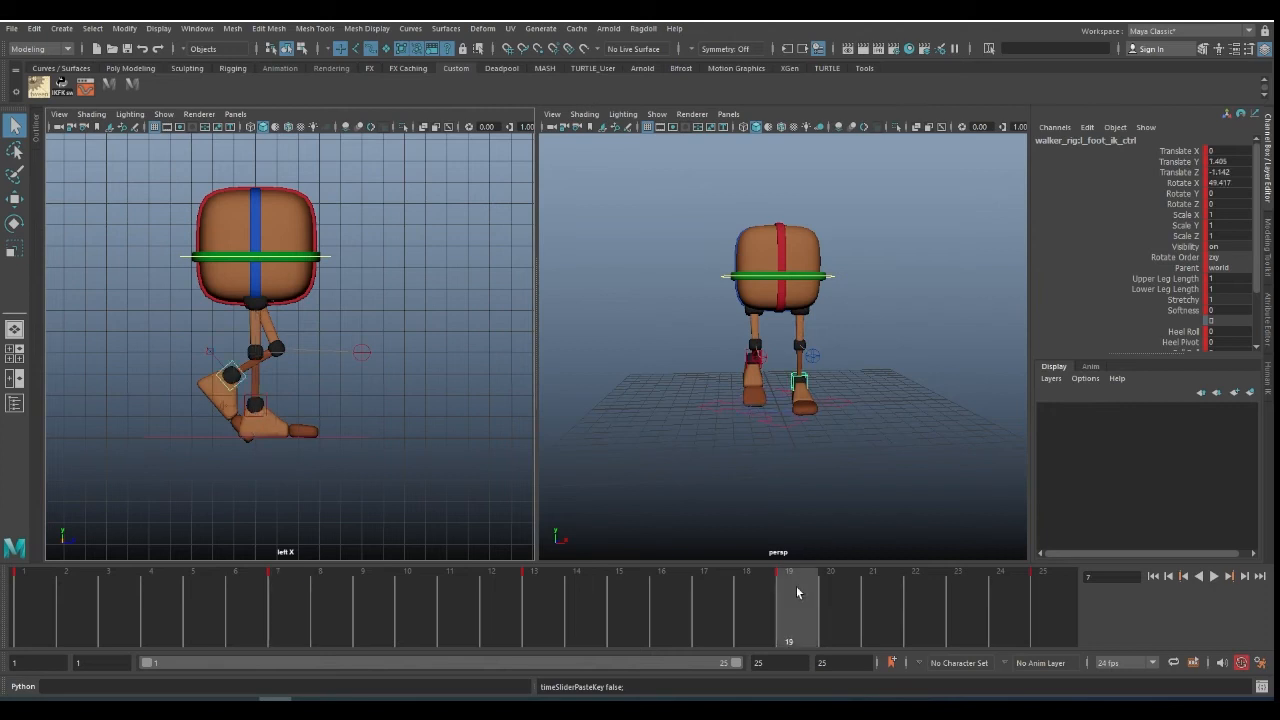
pyautogui.keyDown('alt'); pyautogui.moveTo(859, 416); pyautogui.dragTo(766, 395); pyautogui.keyUp('alt')
pyautogui.click(300, 590)
pyautogui.click(798, 595)
pyautogui.click(302, 600)
# - Step through the keyed poses at frames 1, 7, 13, 19 and 25 to check how the legs alternate
pyautogui.click(40, 589)
pyautogui.press('.')
pyautogui.press('.')
pyautogui.press('.')
pyautogui.press(',')
pyautogui.press(',')
pyautogui.press(',')
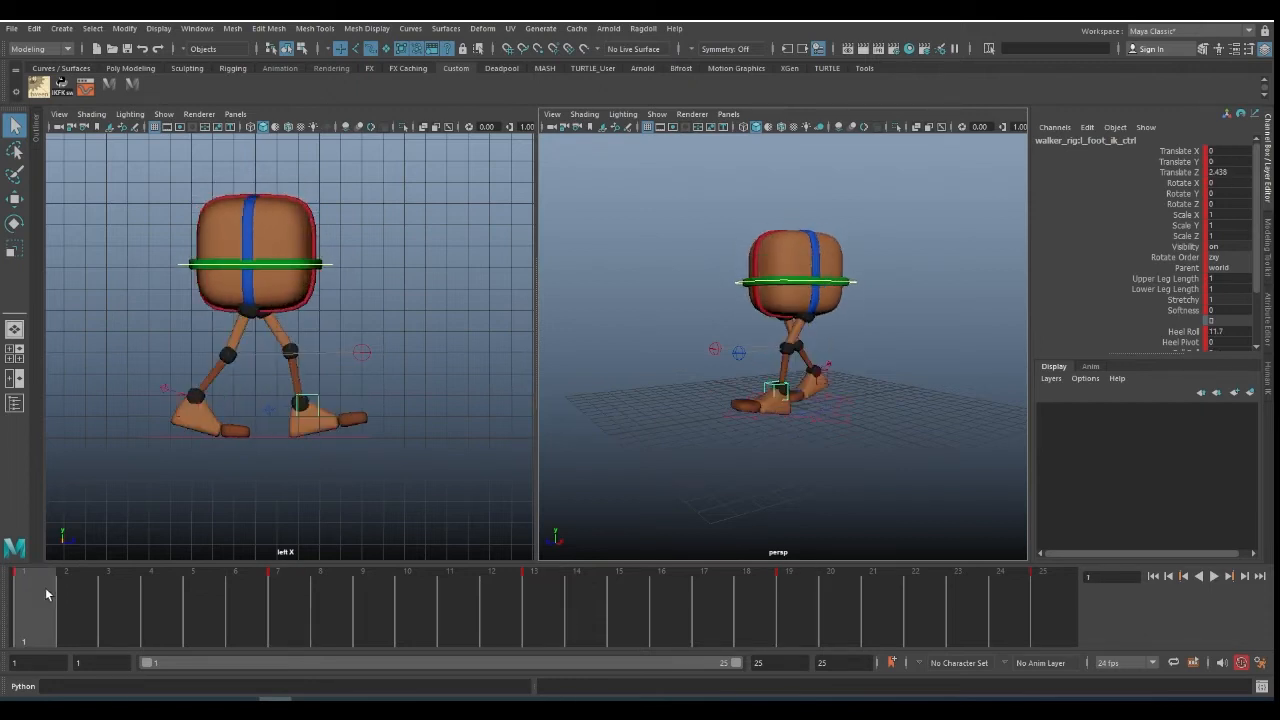
pyautogui.press('.')
pyautogui.press('.')
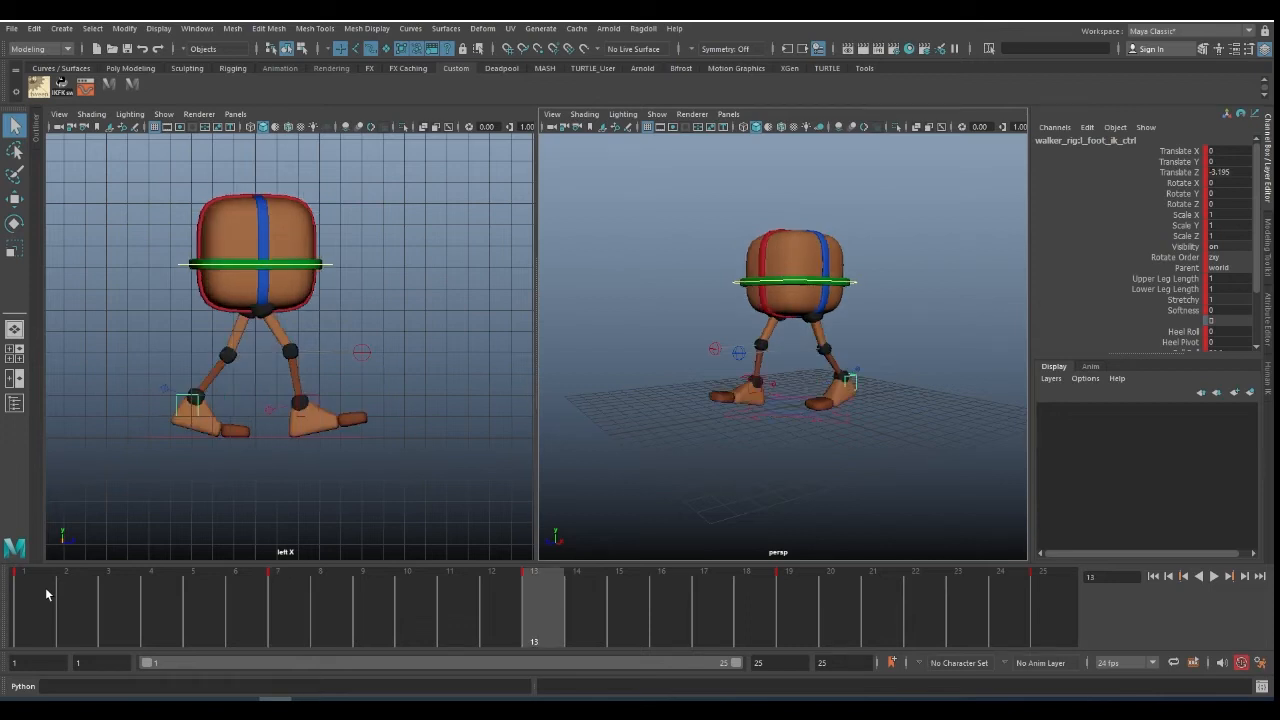
pyautogui.press('.')
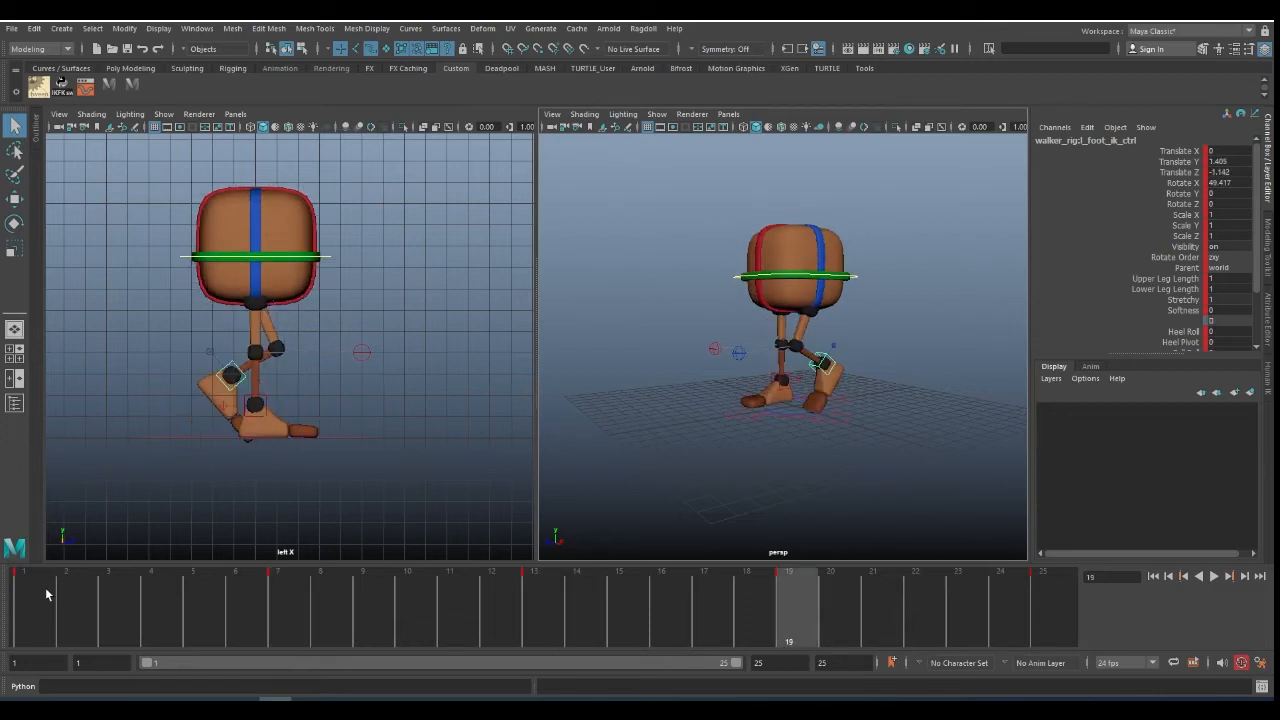
pyautogui.press('.')
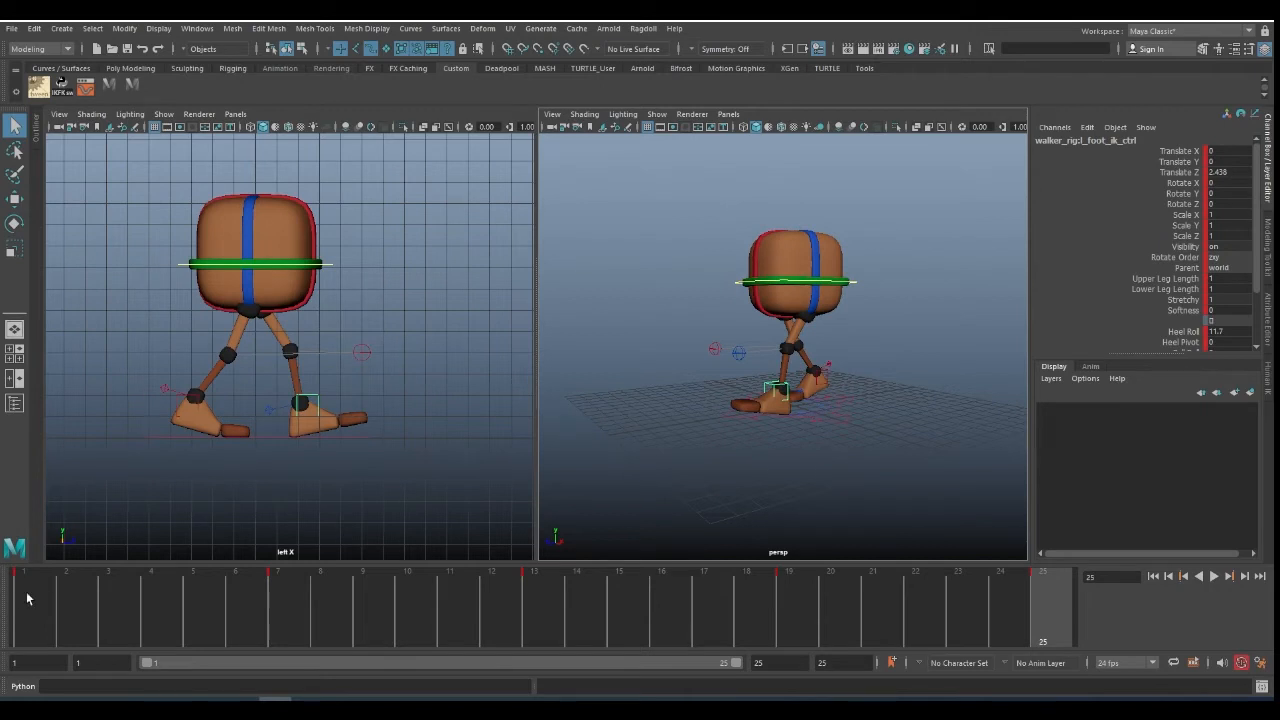
# - Play the walk cycle, stop it and return to frame 1
pyautogui.hotkey('alt', 'v')
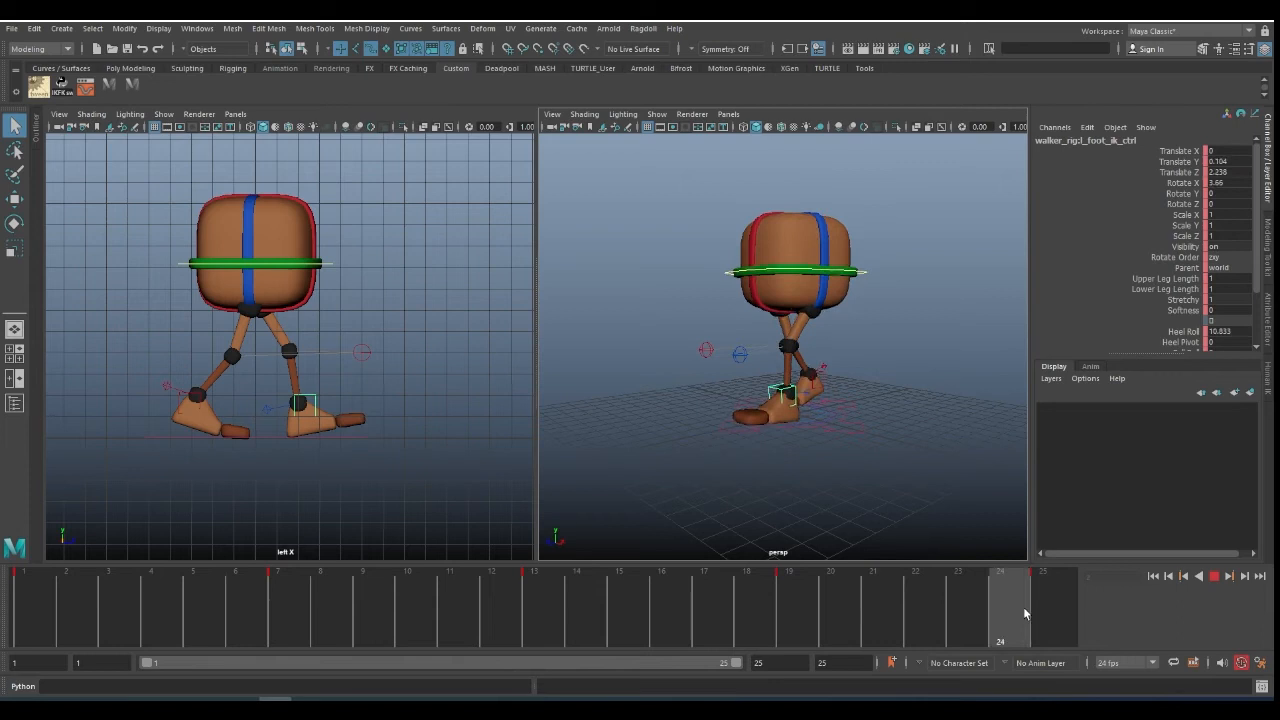
pyautogui.hotkey('alt', 'v')
pyautogui.moveTo(108, 599); pyautogui.dragTo(35, 595)
pyautogui.scroll(2, 809, 362)
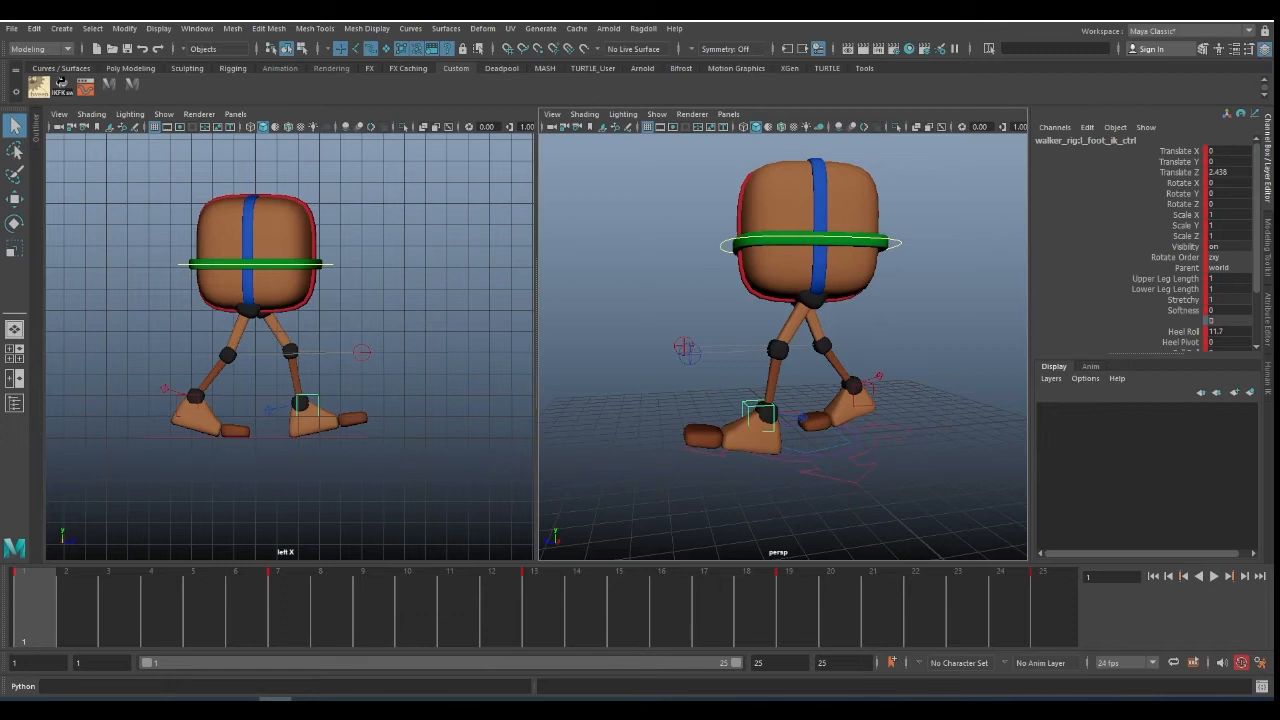
# - Bring up the walkposes.jpg reference, enlarge it, compare its down pose with frame 4, and put the image away
pyautogui.moveTo(1279, 200); pyautogui.dragTo(550, 149)
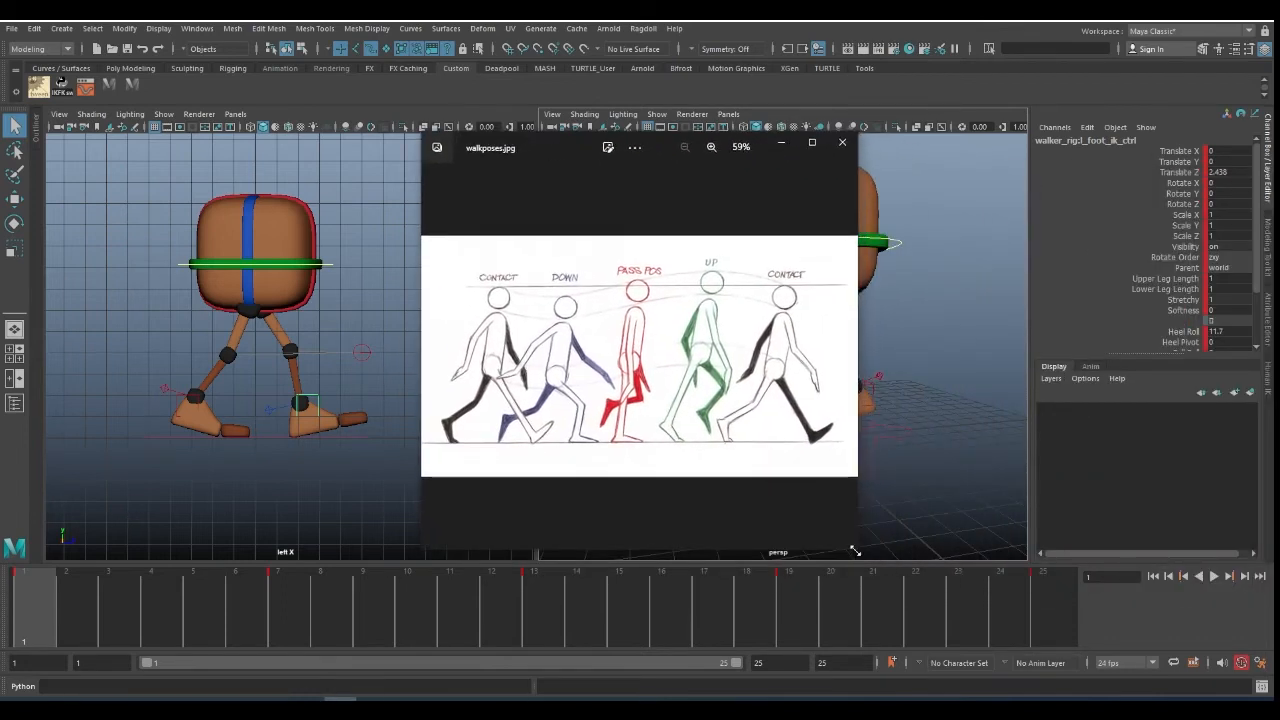
pyautogui.moveTo(855, 547); pyautogui.dragTo(969, 554)
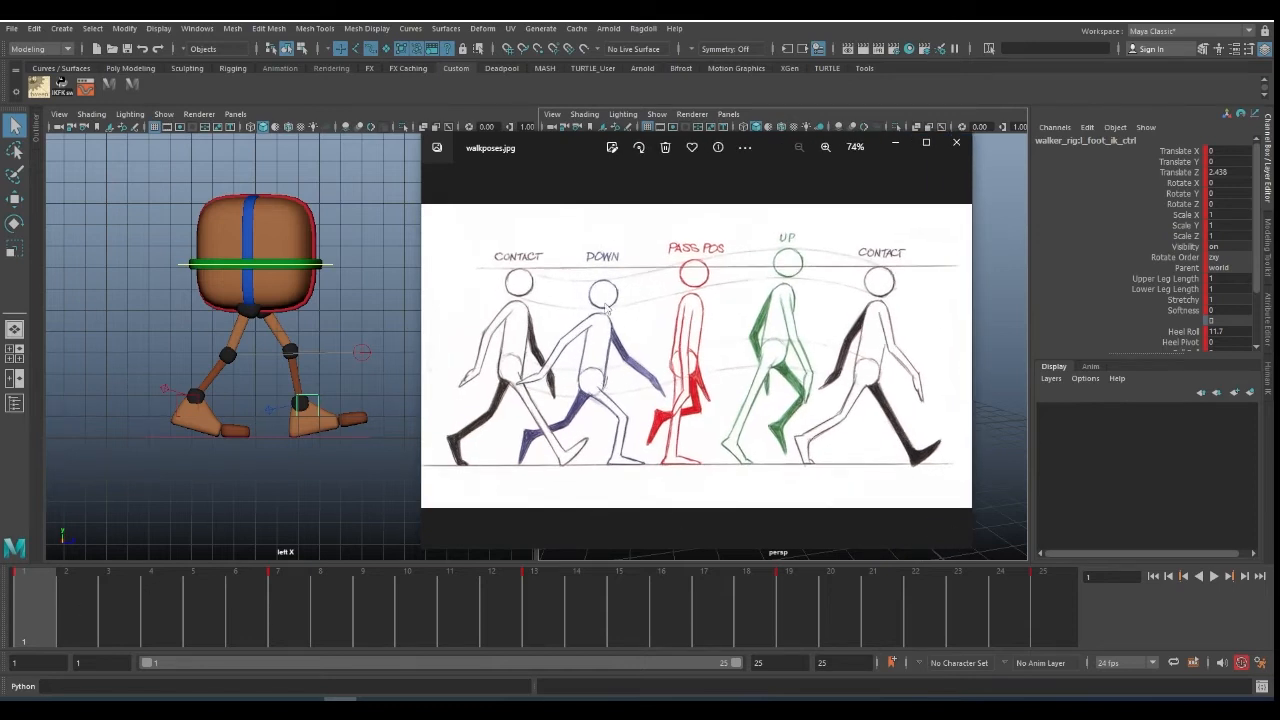
pyautogui.moveTo(70, 600); pyautogui.dragTo(152, 592)
pyautogui.hotkey('alt', 'Tab')
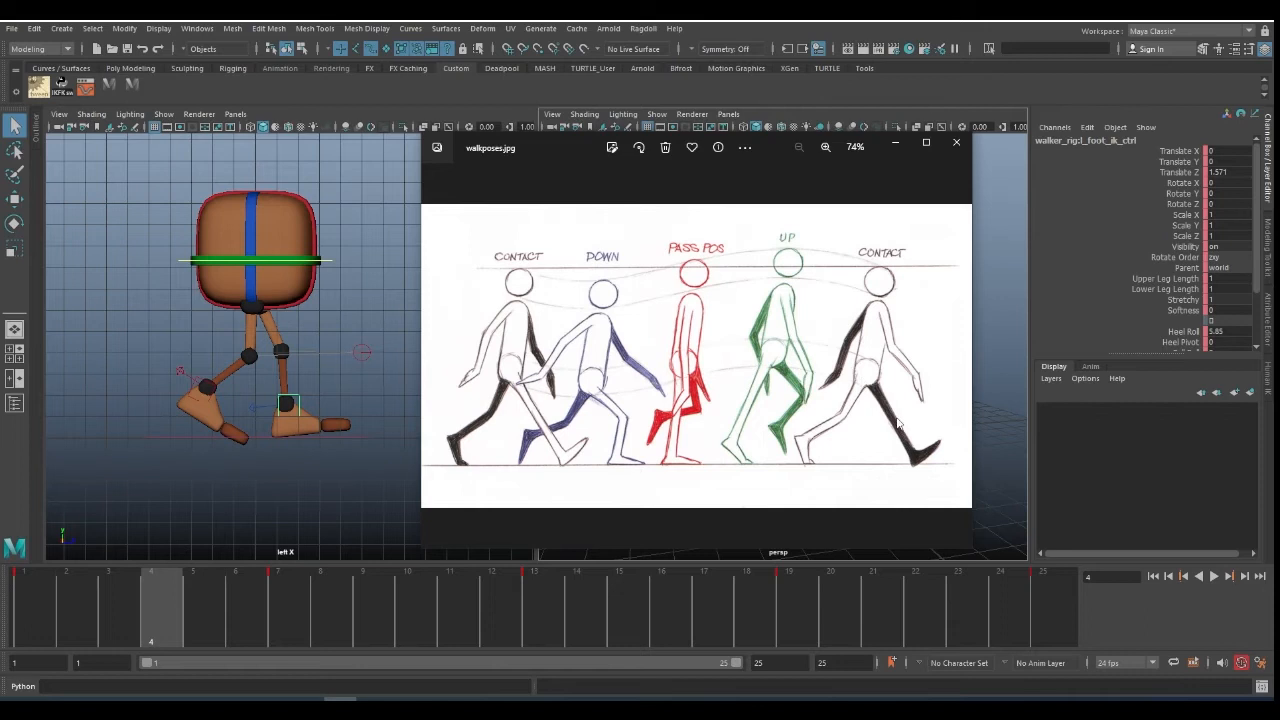
pyautogui.click(897, 142)
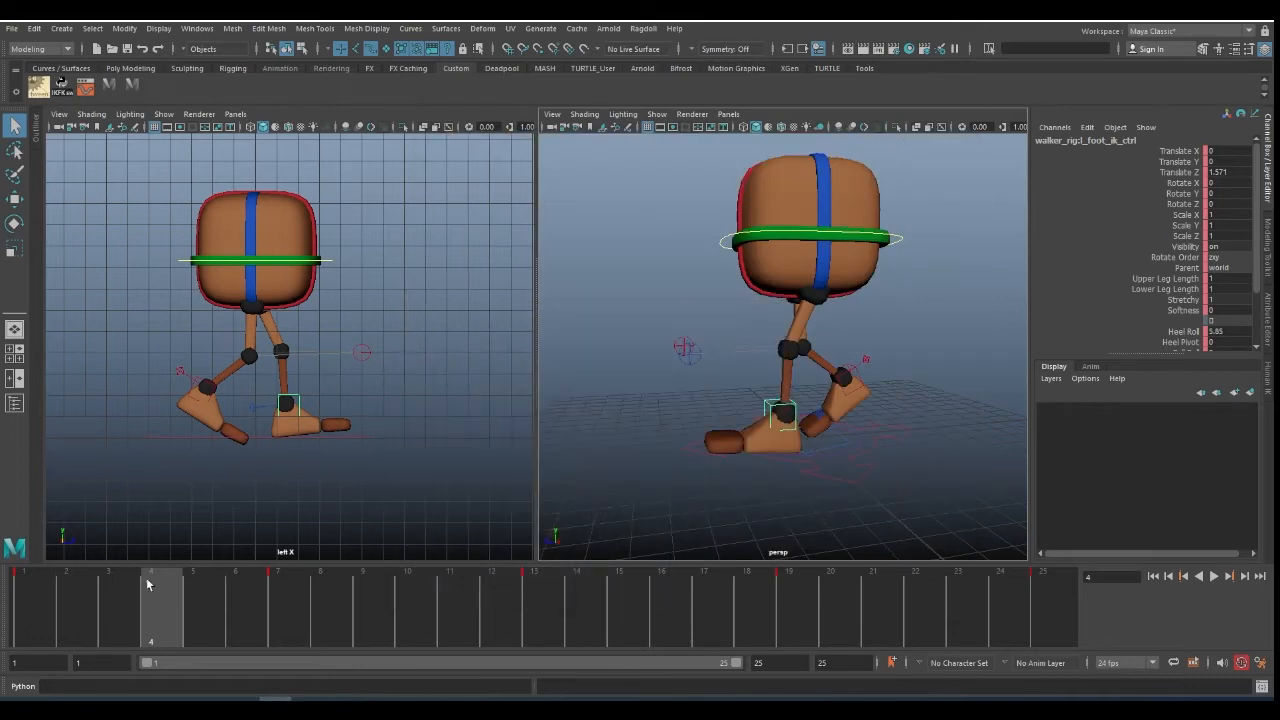
# - Select all the rig's controls and key them at frame 4, deleting the stray key at frame 3
pyautogui.click(25, 582)
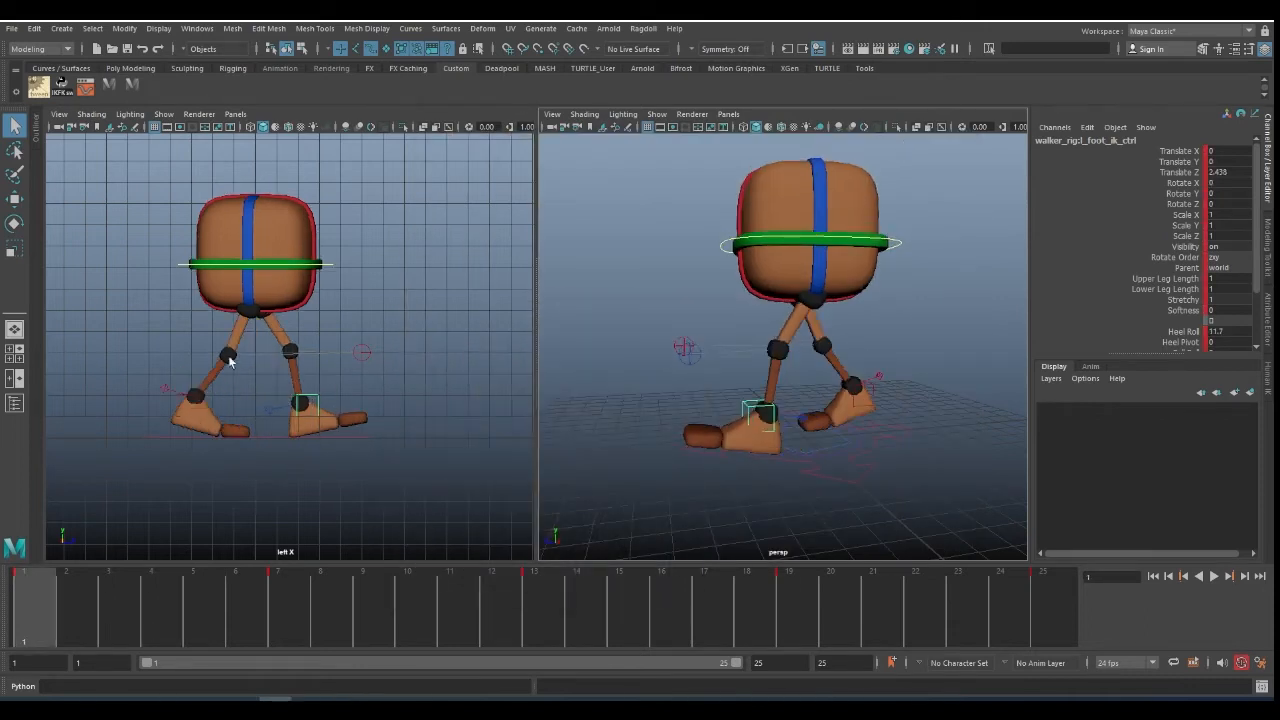
pyautogui.click(132, 87)
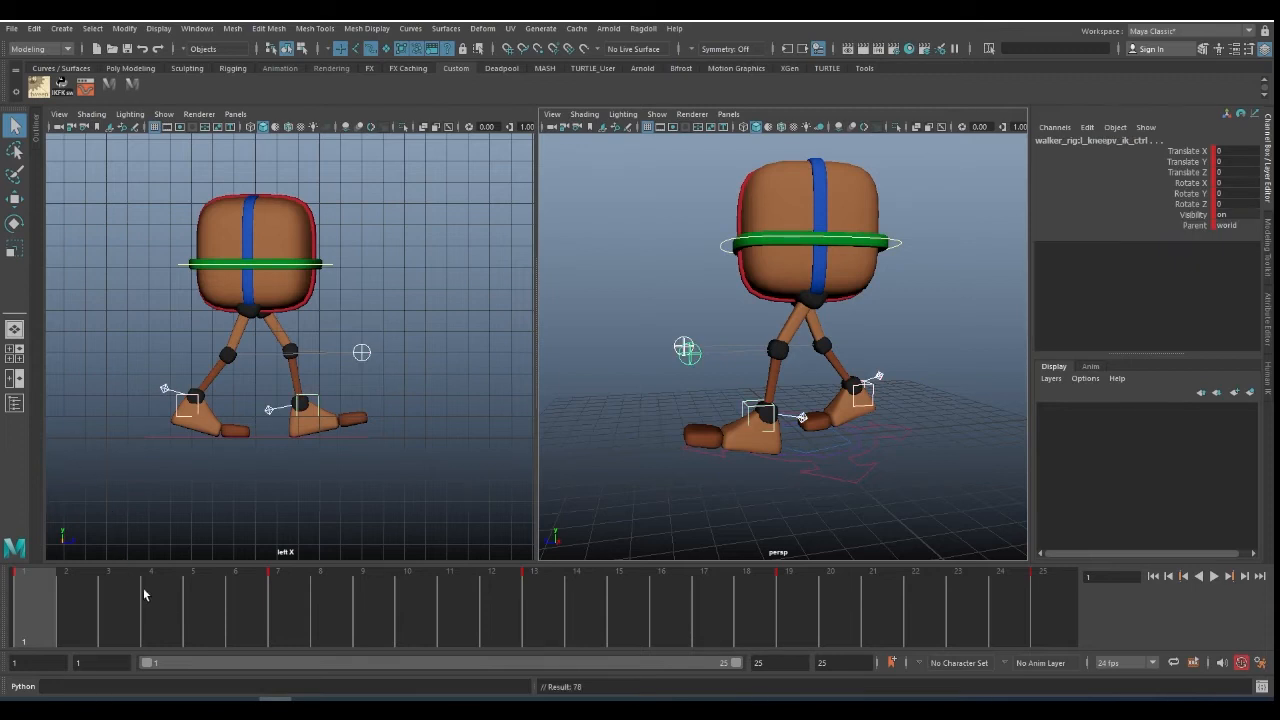
pyautogui.hotkey('alt', '.')
pyautogui.hotkey('alt', '.')
pyautogui.hotkey('alt', '.')
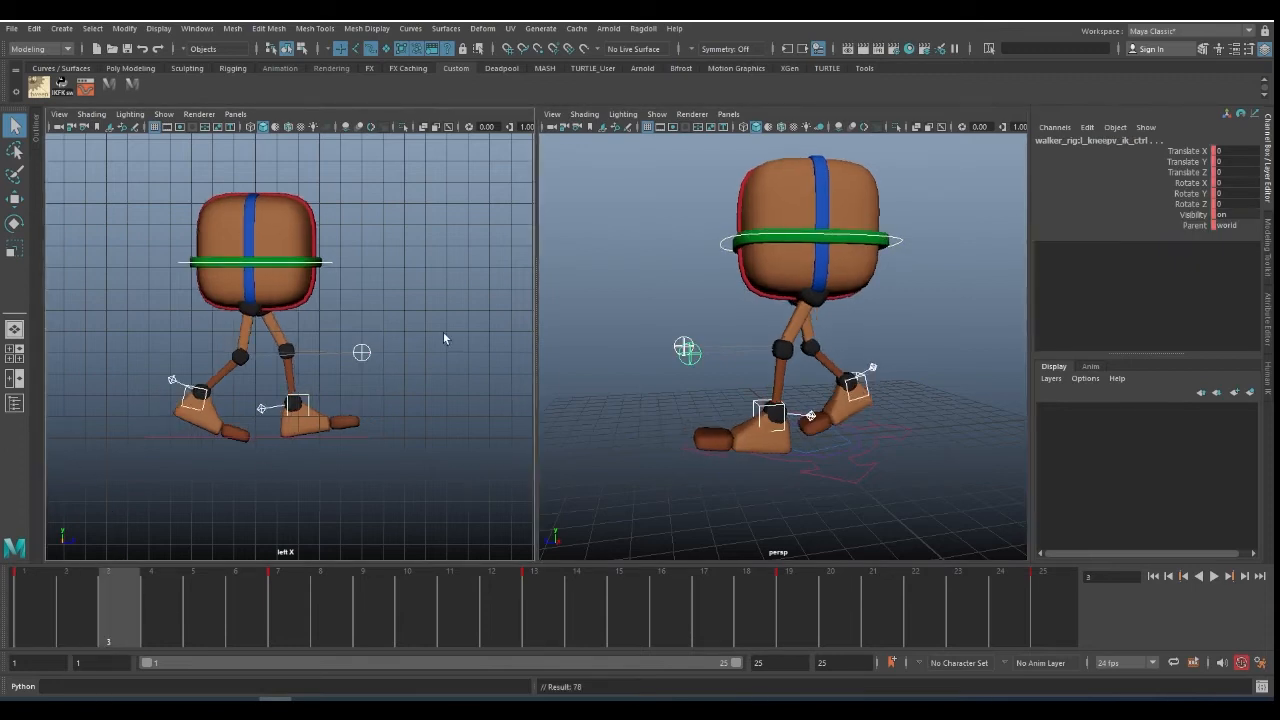
pyautogui.hotkey('alt', ',')
pyautogui.press('s')
pyautogui.press(',')
pyautogui.press('.')
pyautogui.click(150, 599)
pyautogui.hotkey('alt', ',')
pyautogui.rightClick(149, 593)
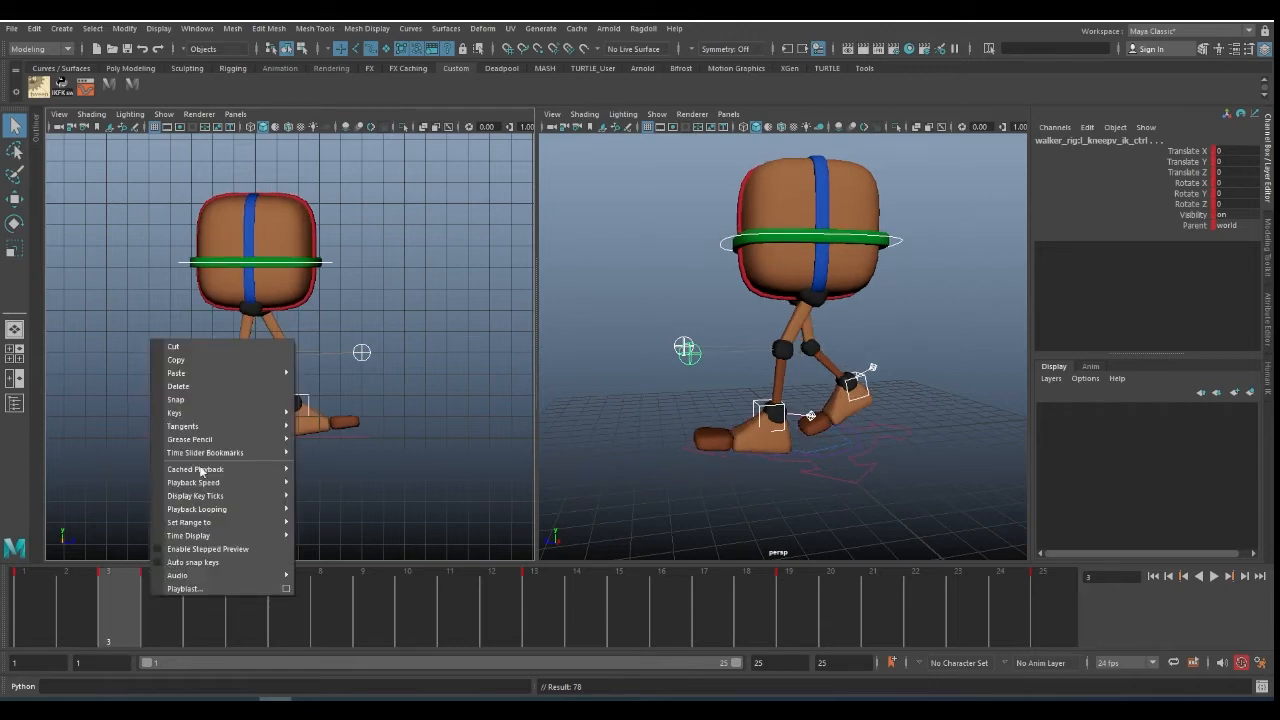
pyautogui.click(195, 387)
pyautogui.click(172, 599)
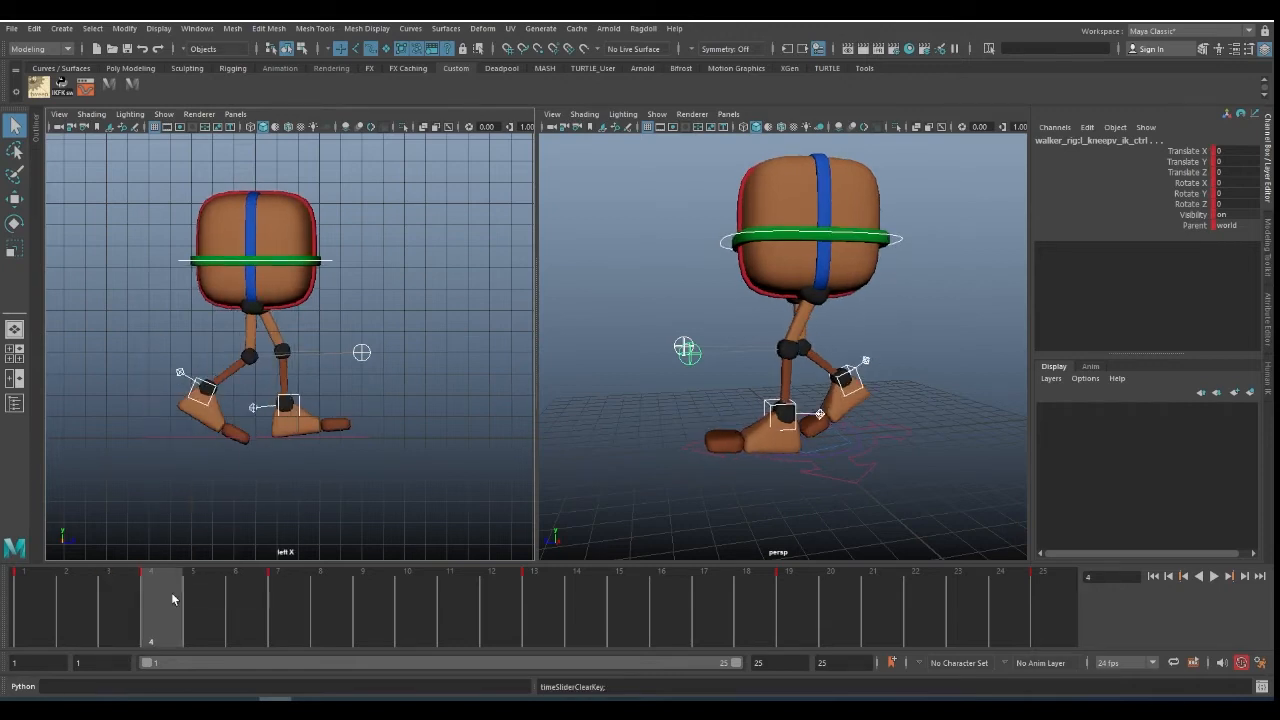
pyautogui.press('s')
# - Key the left foot control at frame 4 and set its Heel Roll to 0 so the foot lies flat
pyautogui.click(296, 399)
pyautogui.press('s')
pyautogui.click(298, 402)
pyautogui.click(300, 399)
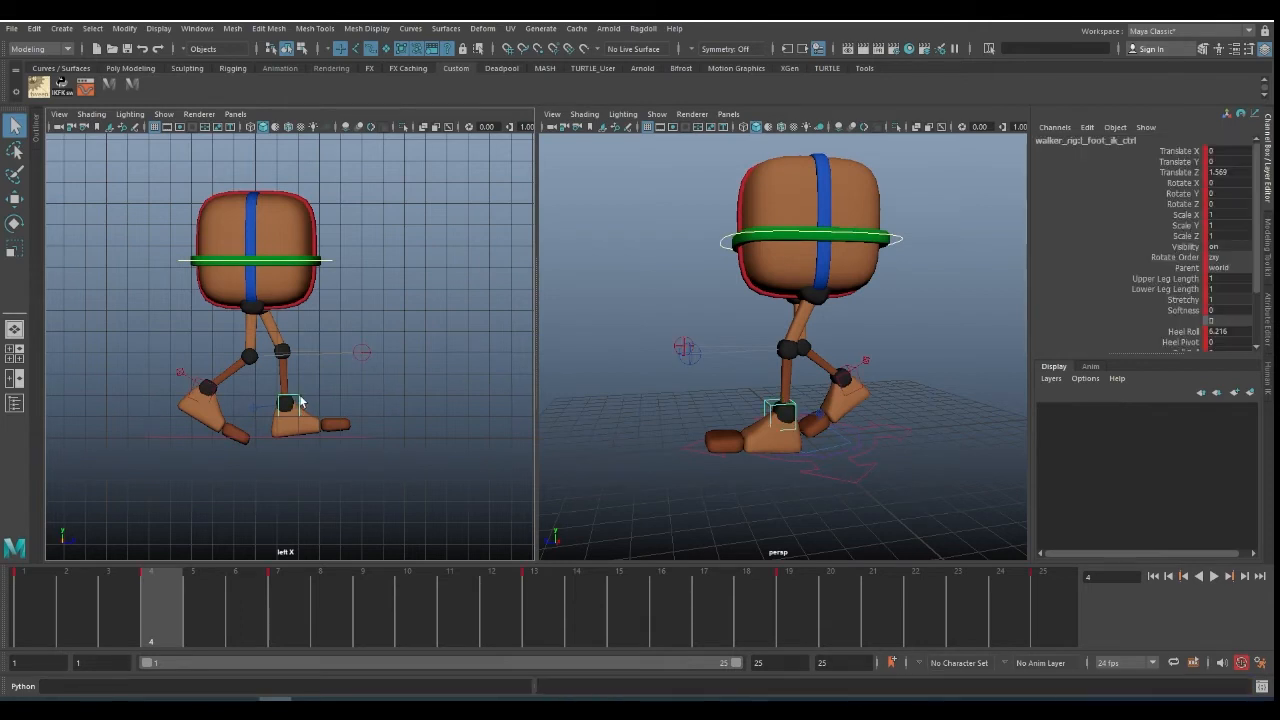
pyautogui.press('s')
pyautogui.doubleClick(1218, 331)
pyautogui.write('0')
pyautogui.press('Return')
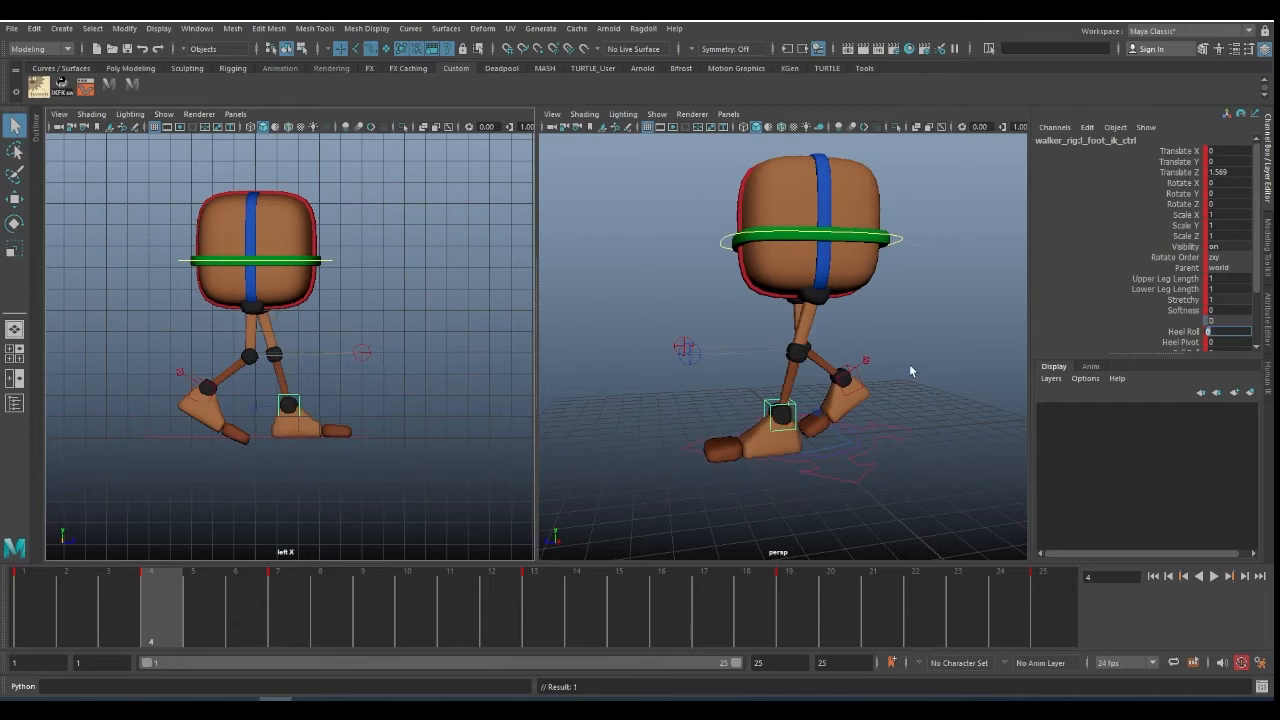
# - Key the right foot control at frame 4 and move it back to a Translate Z of about -3.474
pyautogui.click(208, 385)
pyautogui.press('s')
pyautogui.press(',')
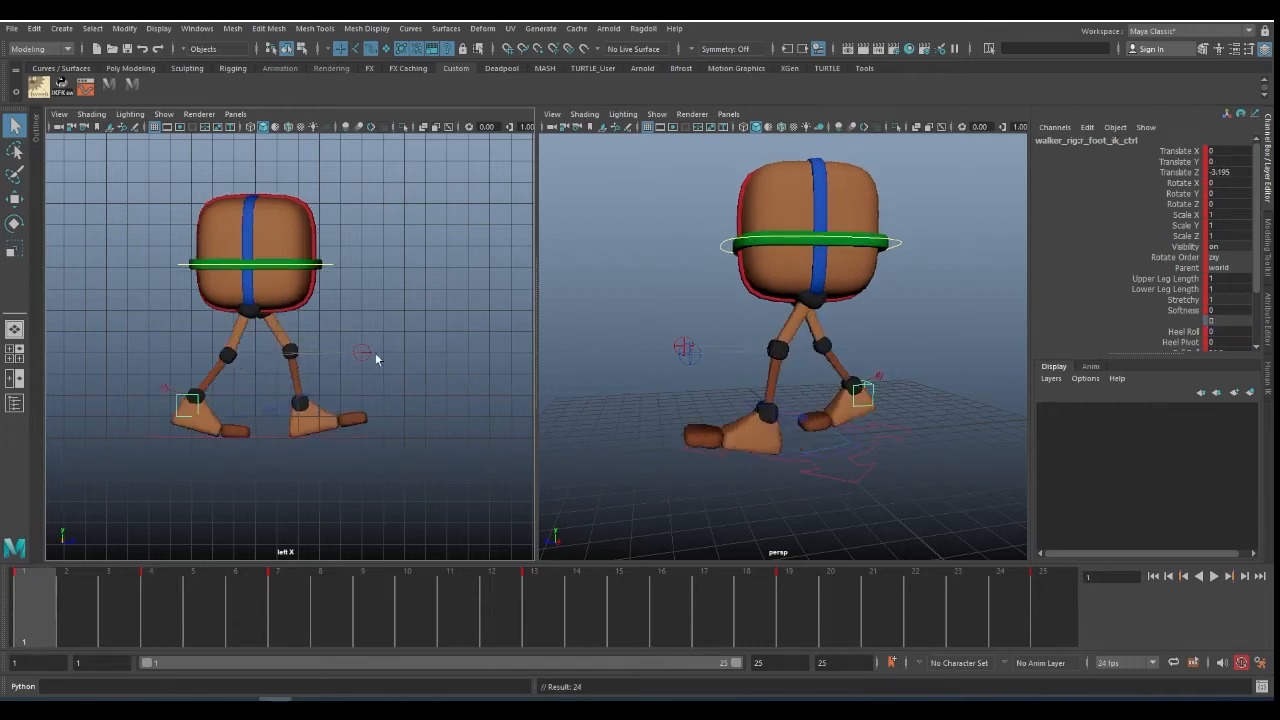
pyautogui.press('.')
pyautogui.press('w')
pyautogui.moveTo(331, 388); pyautogui.dragTo(310, 388)
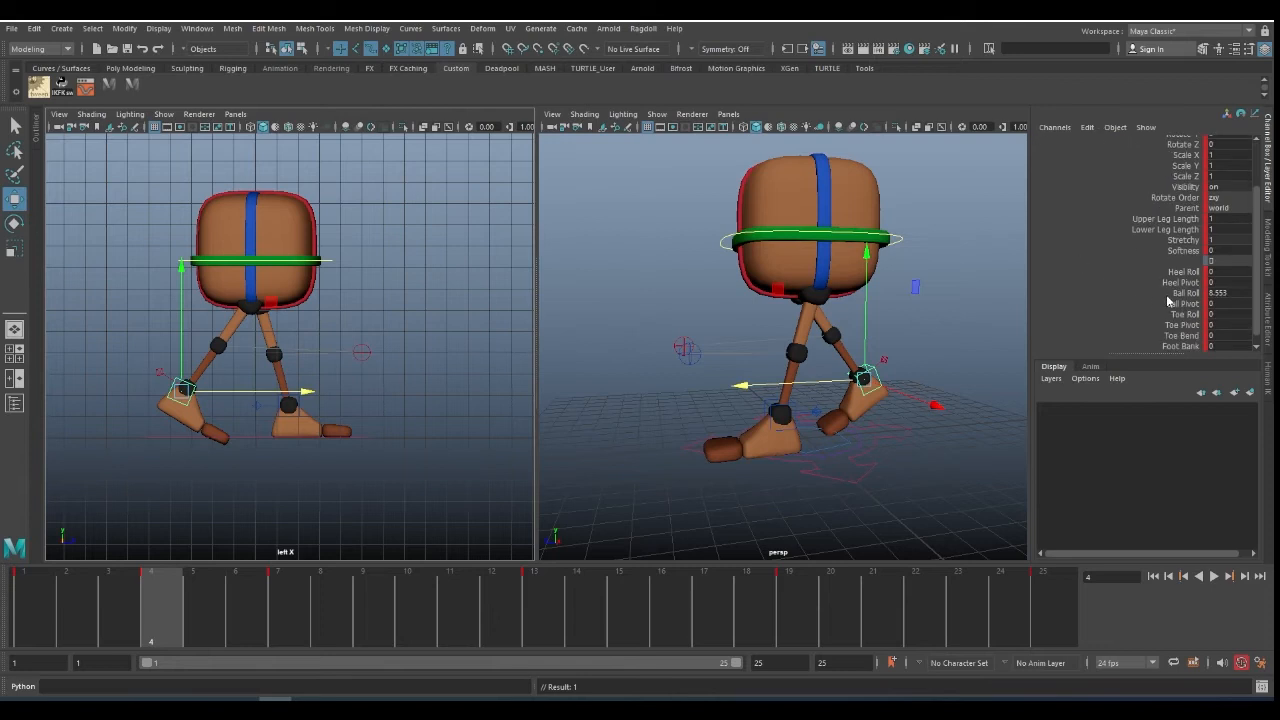
# - Set the right foot control's Rotate X to 0 and increase its Ball Roll at frame 4
pyautogui.click(1216, 182)
pyautogui.write('0')
pyautogui.press('Return')
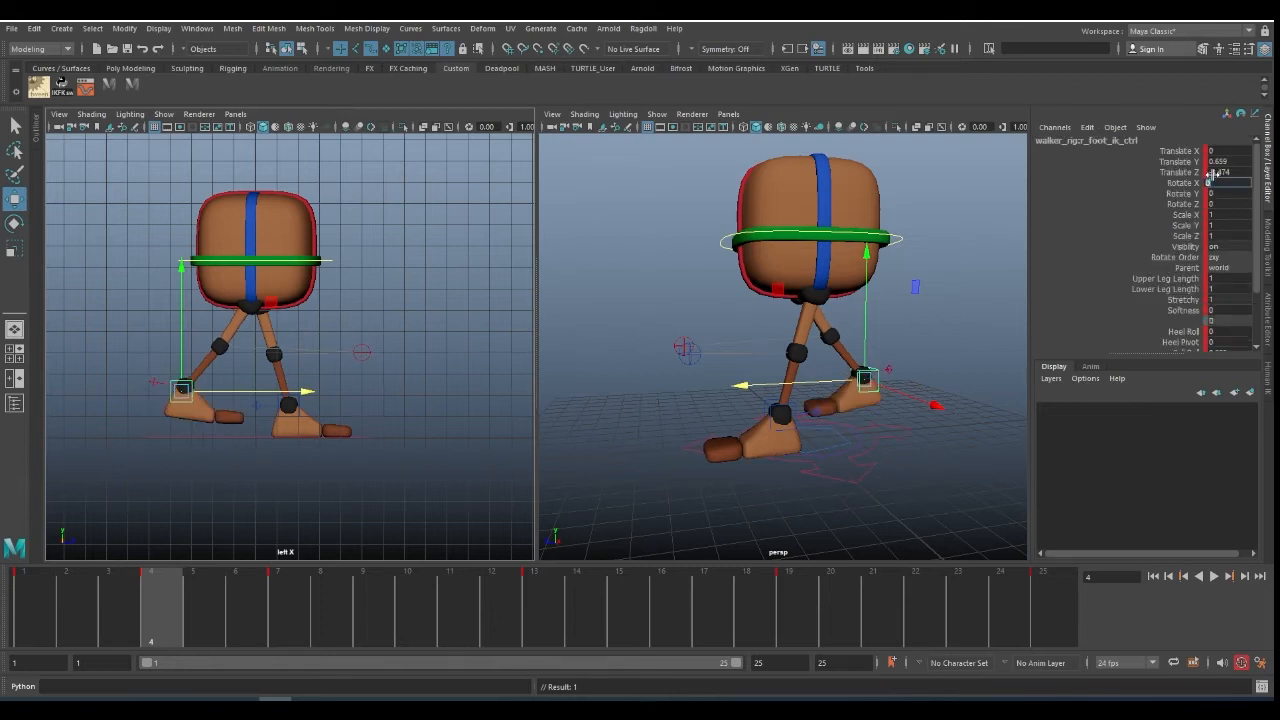
pyautogui.scroll(-3, 1131, 266)
pyautogui.click(1185, 282)
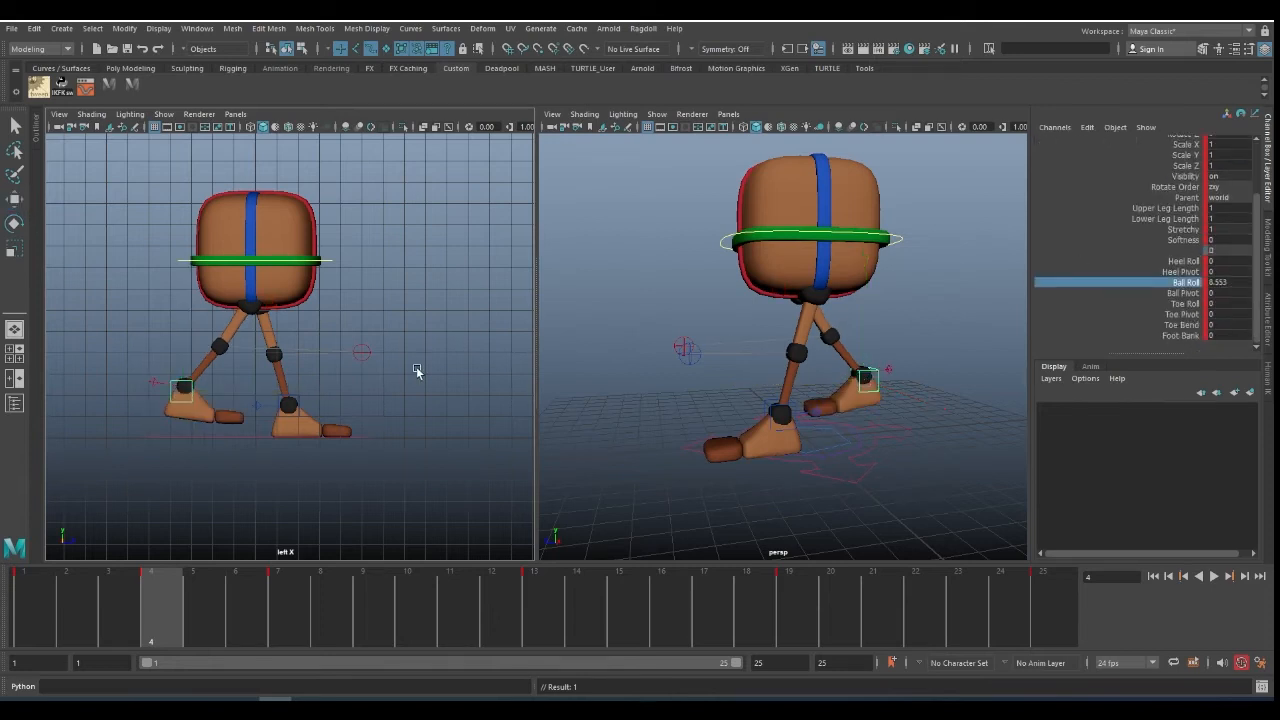
pyautogui.moveTo(427, 356); pyautogui.dragTo(540, 350, button='middle')
pyautogui.scroll(3, 1150, 220)
pyautogui.moveTo(1228, 151); pyautogui.dragTo(1228, 173)
pyautogui.write('0')
pyautogui.press('Return')
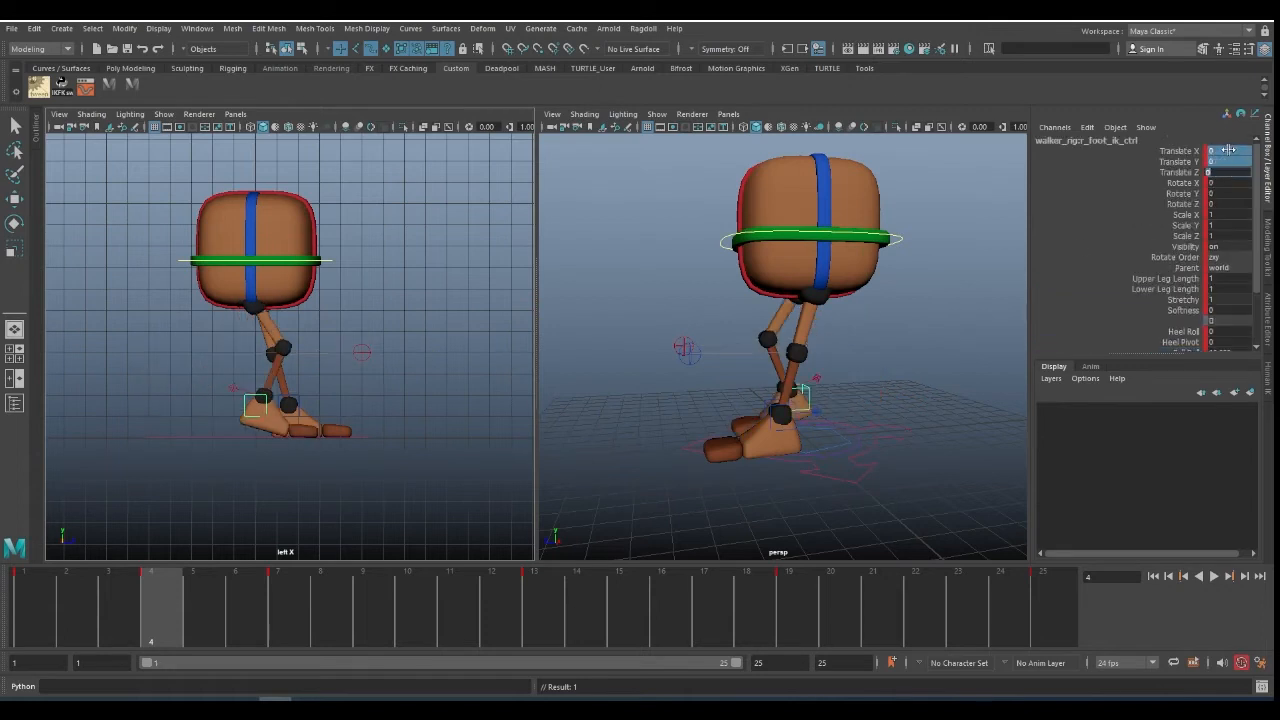
pyautogui.hotkey('ctrl', 'z')
# - Set the right foot control's Translate Y to 0 and raise its Ball Roll to about 33 at frame 4
pyautogui.click(1214, 162)
pyautogui.write('0')
pyautogui.press('Return')
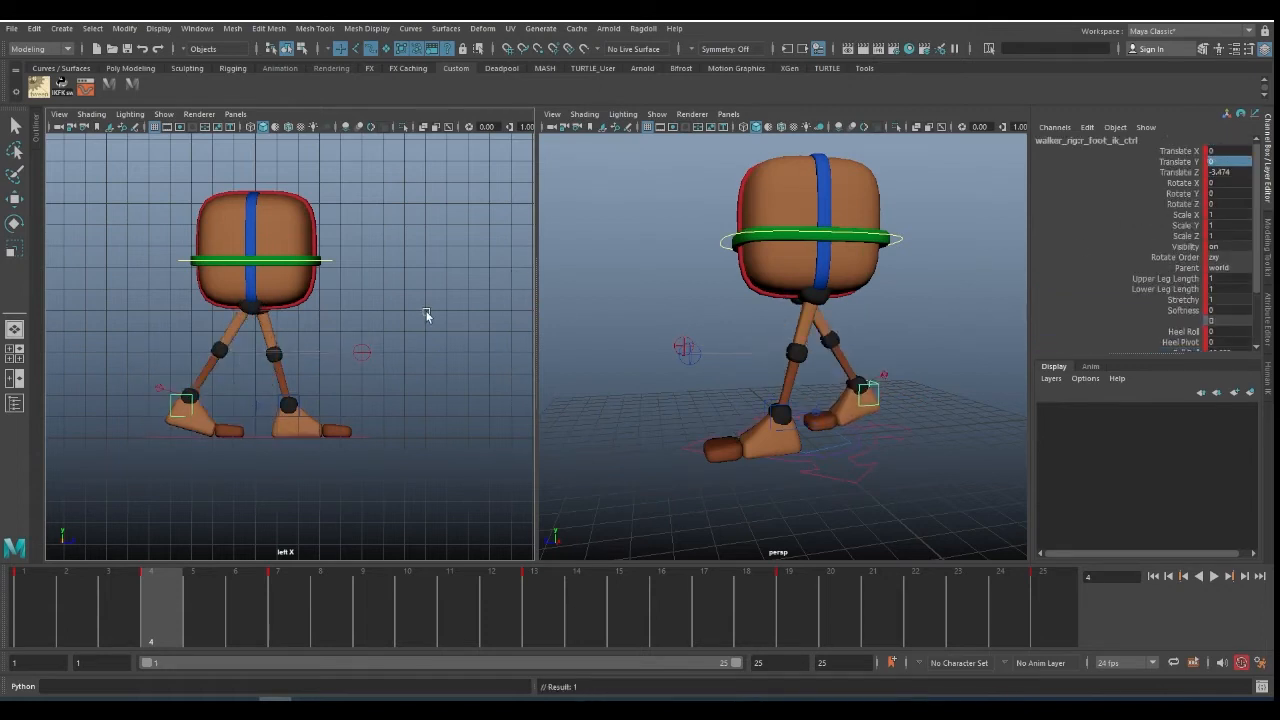
pyautogui.scroll(-3, 1132, 293)
pyautogui.click(1182, 282)
pyautogui.moveTo(427, 278); pyautogui.dragTo(566, 283, button='middle')
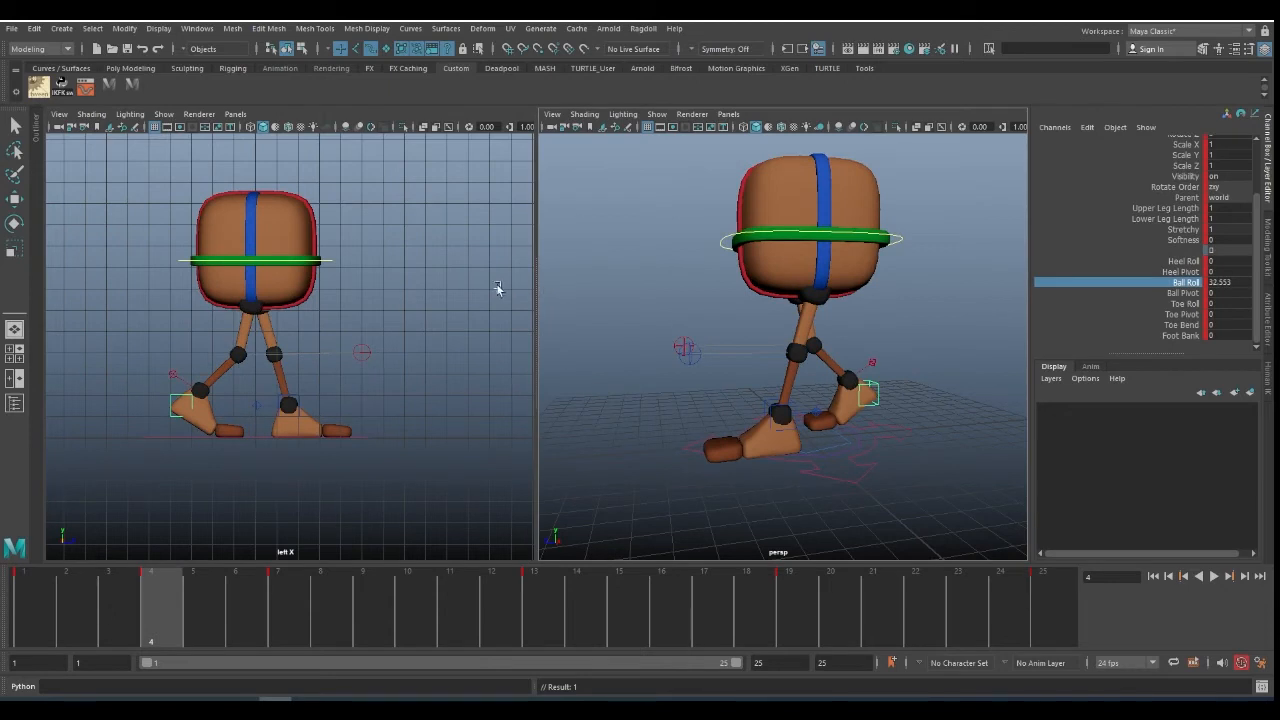
# - Compare frame 4 with the contact pose at frame 1 and nudge the right foot control slightly further back at frame 4
pyautogui.press(',')
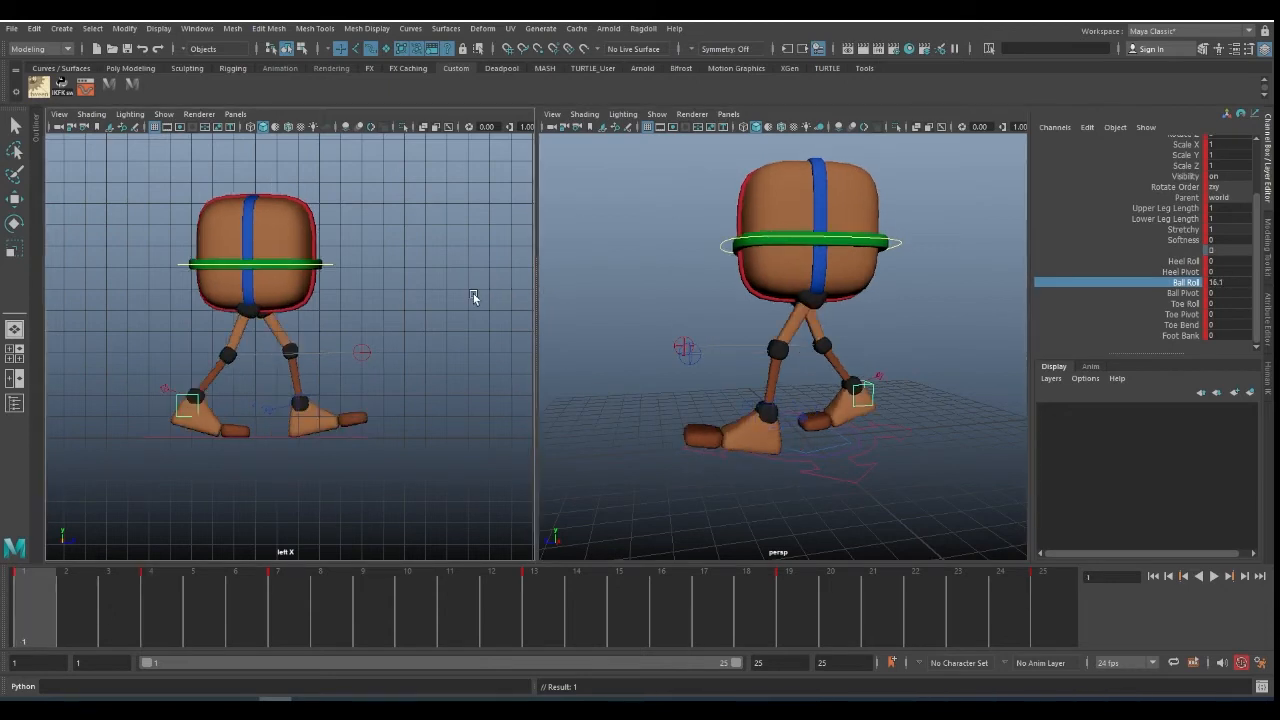
pyautogui.press('.')
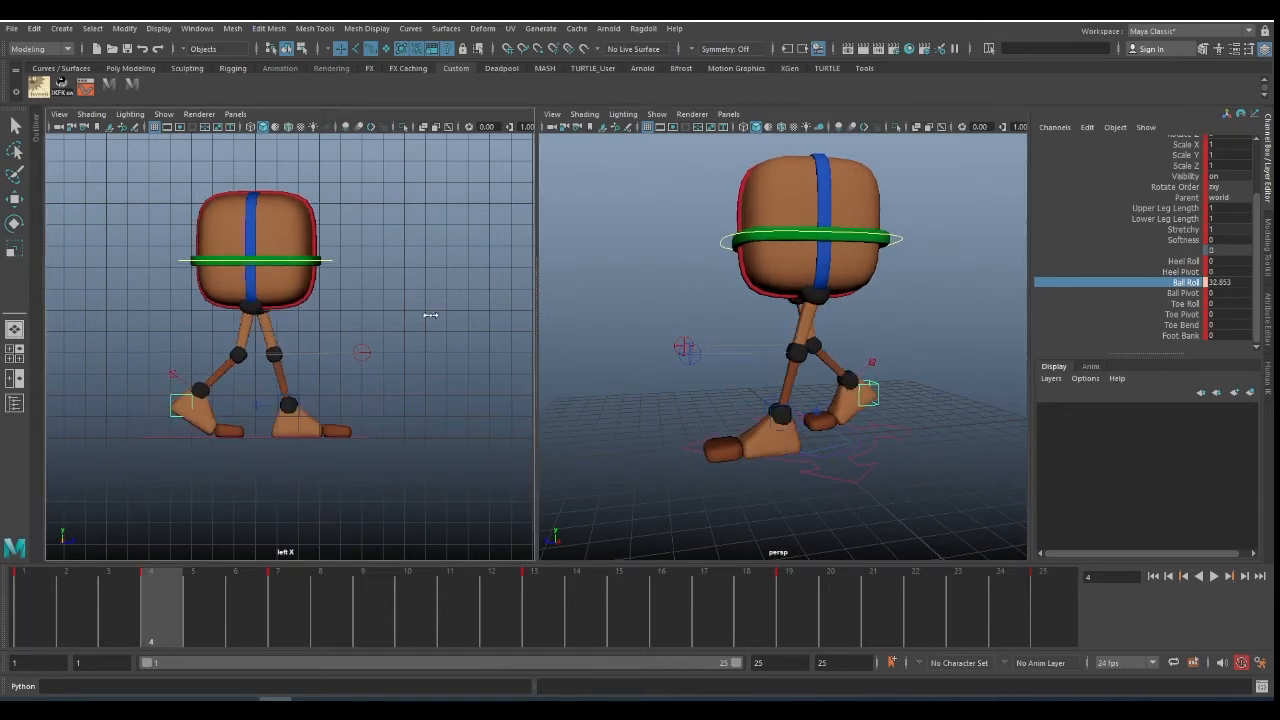
pyautogui.press('w')
pyautogui.moveTo(303, 404); pyautogui.dragTo(299, 403)
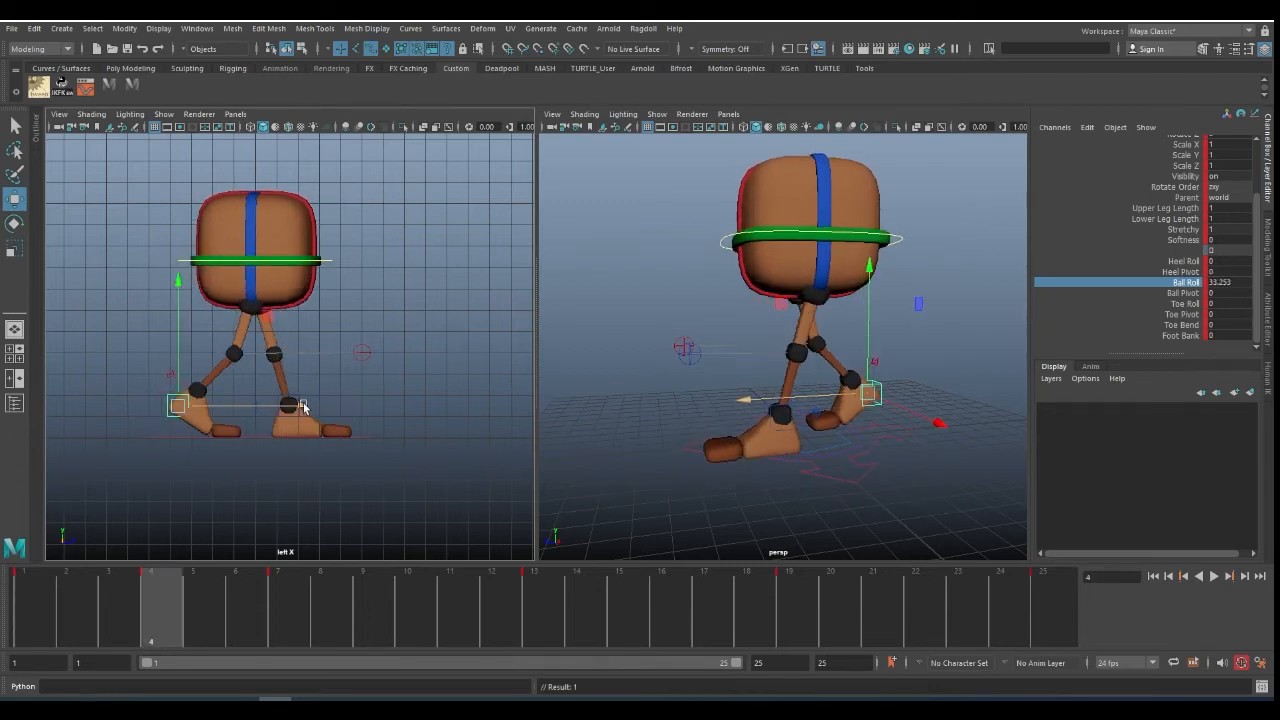
pyautogui.moveTo(298, 404); pyautogui.dragTo(296, 404)
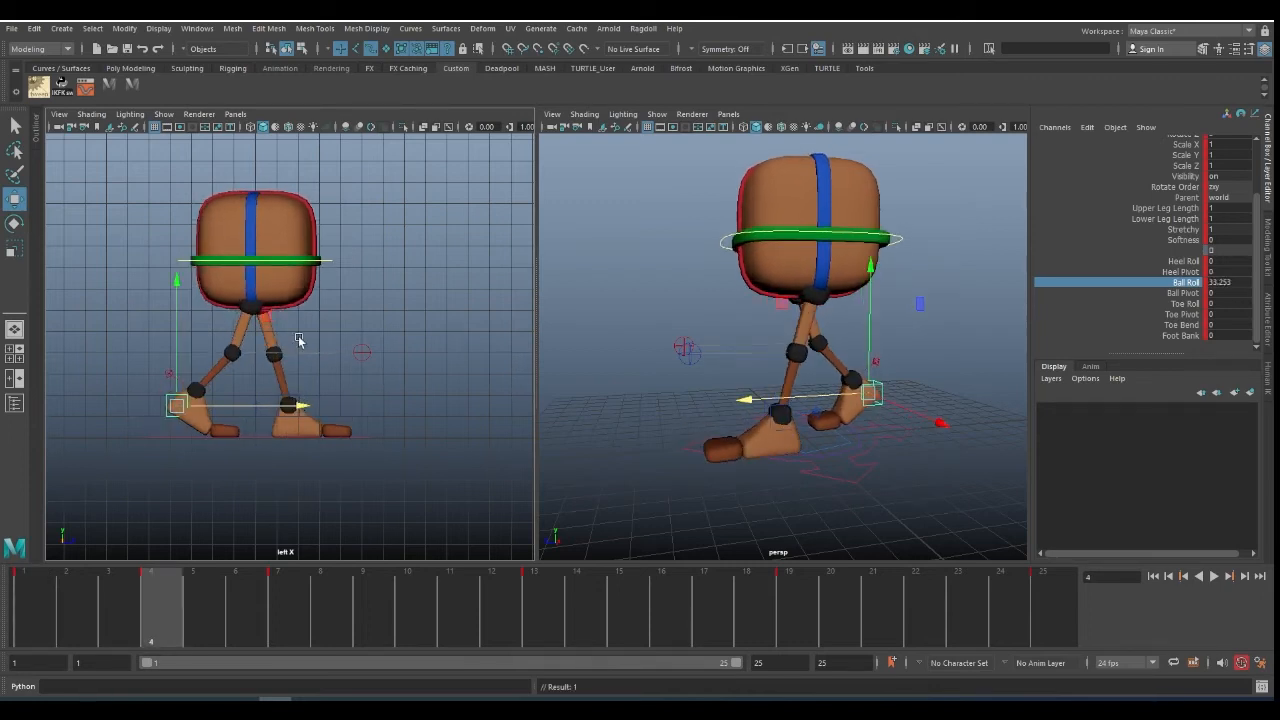
# - Lower the cog control at frame 4 for the down pose and compare it with the contact pose at frame 1
pyautogui.click(328, 263)
pyautogui.moveTo(257, 158); pyautogui.dragTo(257, 173)
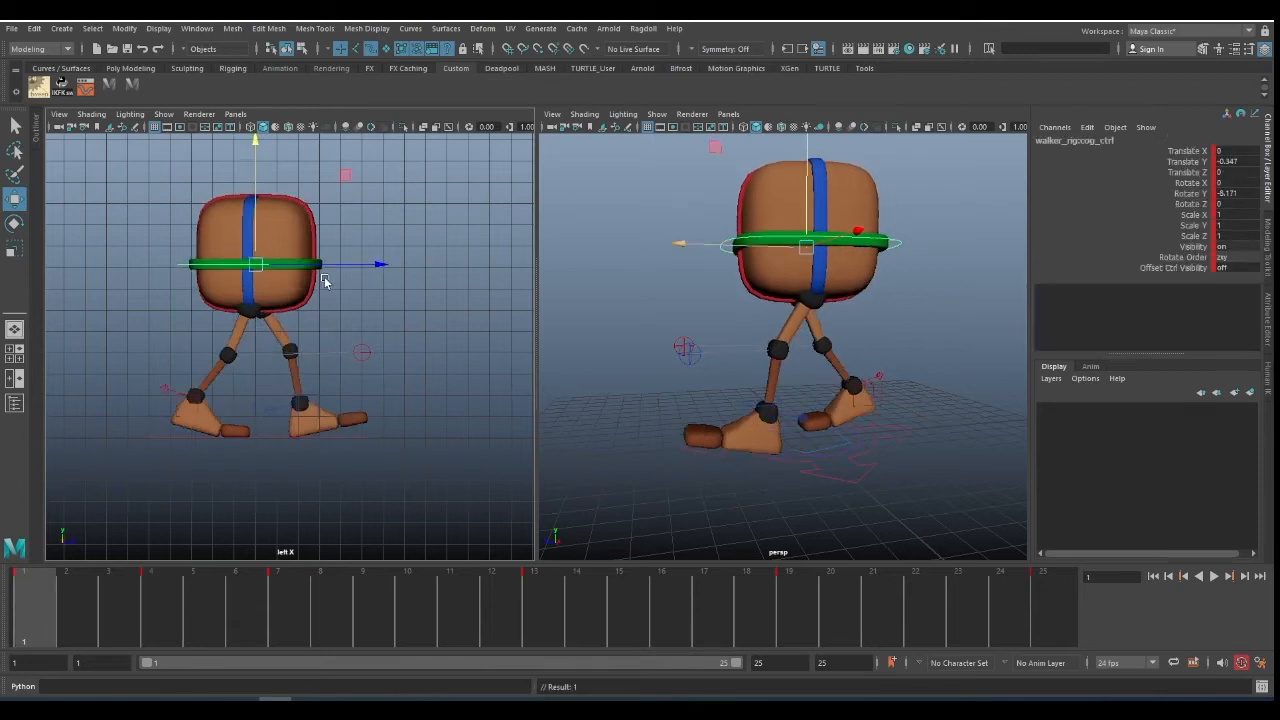
pyautogui.click(282, 402)
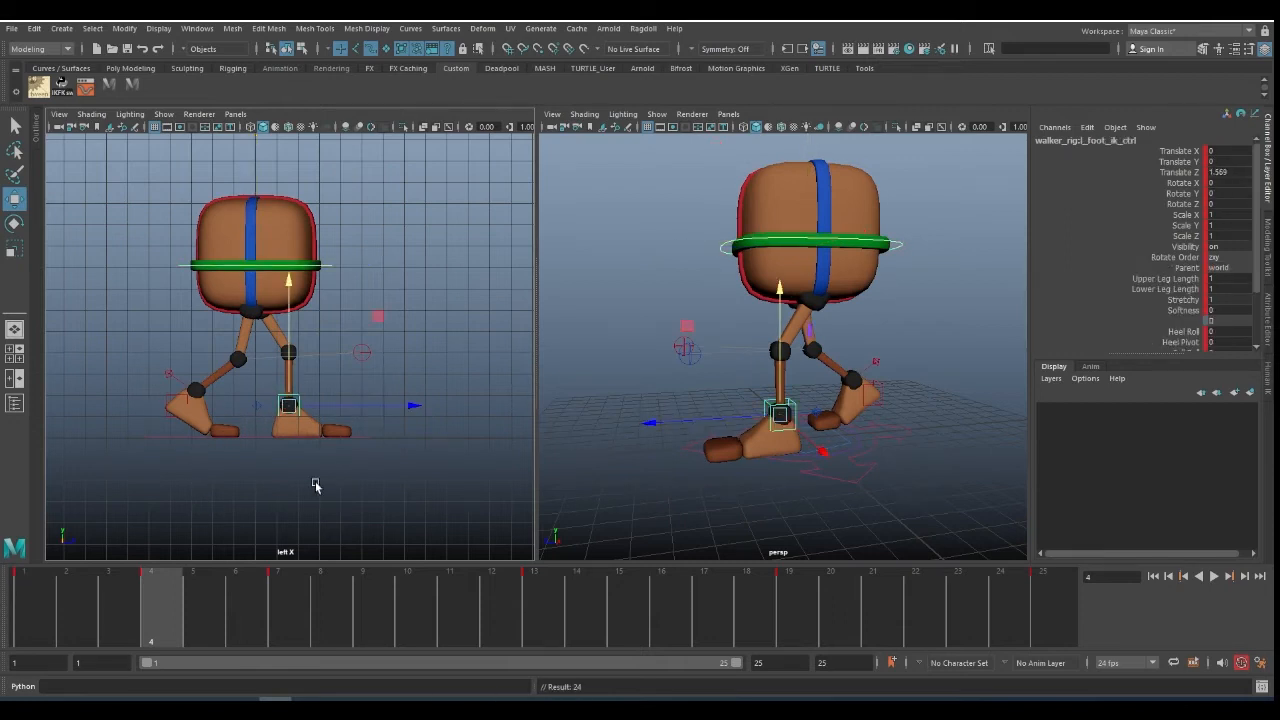
pyautogui.press(',')
pyautogui.press('.')
# - Move the right foot control back to Translate Z -3.942 at frame 4, key it, and compare with frames 1 and 7
pyautogui.click(178, 403)
pyautogui.moveTo(289, 406); pyautogui.dragTo(290, 406)
pyautogui.press('s')
pyautogui.press('s')
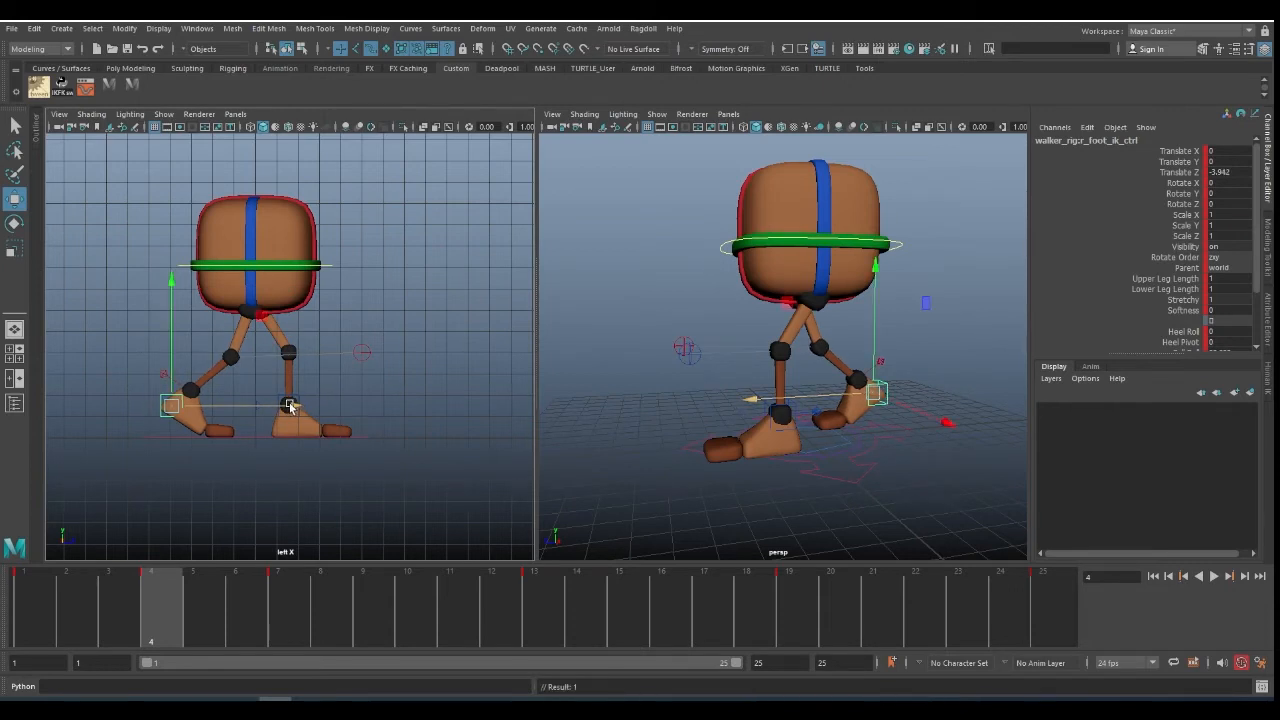
pyautogui.press('.')
pyautogui.press(',')
pyautogui.press('.')
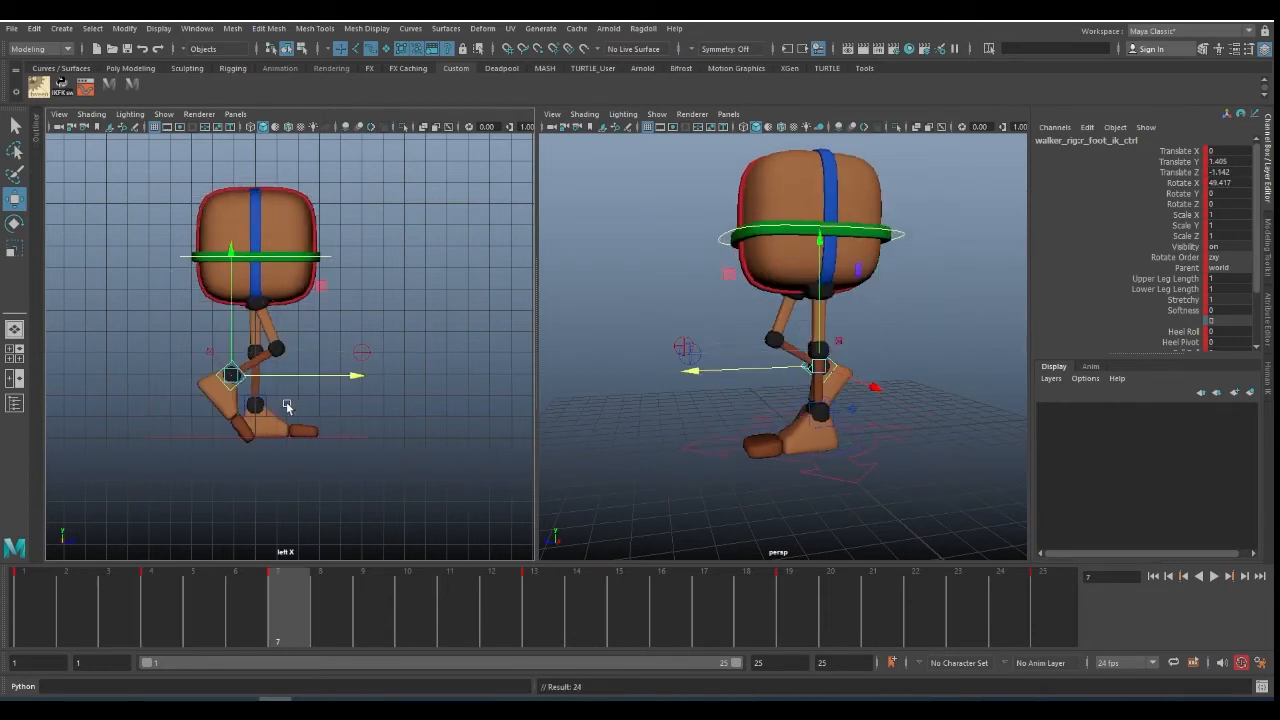
pyautogui.press(',')
pyautogui.press(',')
pyautogui.press('.')
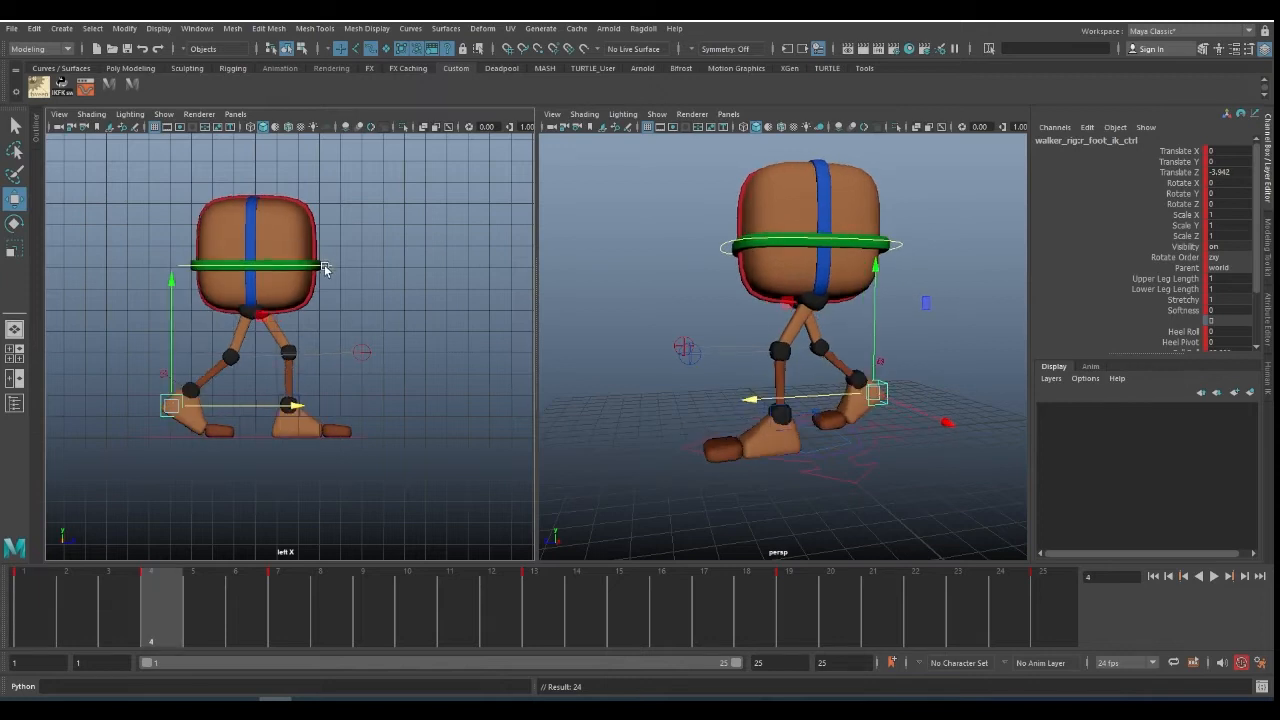
# - Lower the cog control to Translate Y -0.59 at frame 4, checking the drop against frame 1
pyautogui.click(319, 264)
pyautogui.moveTo(254, 180); pyautogui.dragTo(257, 190)
pyautogui.press(',')
pyautogui.press('.')
pyautogui.press(',')
pyautogui.press('.')
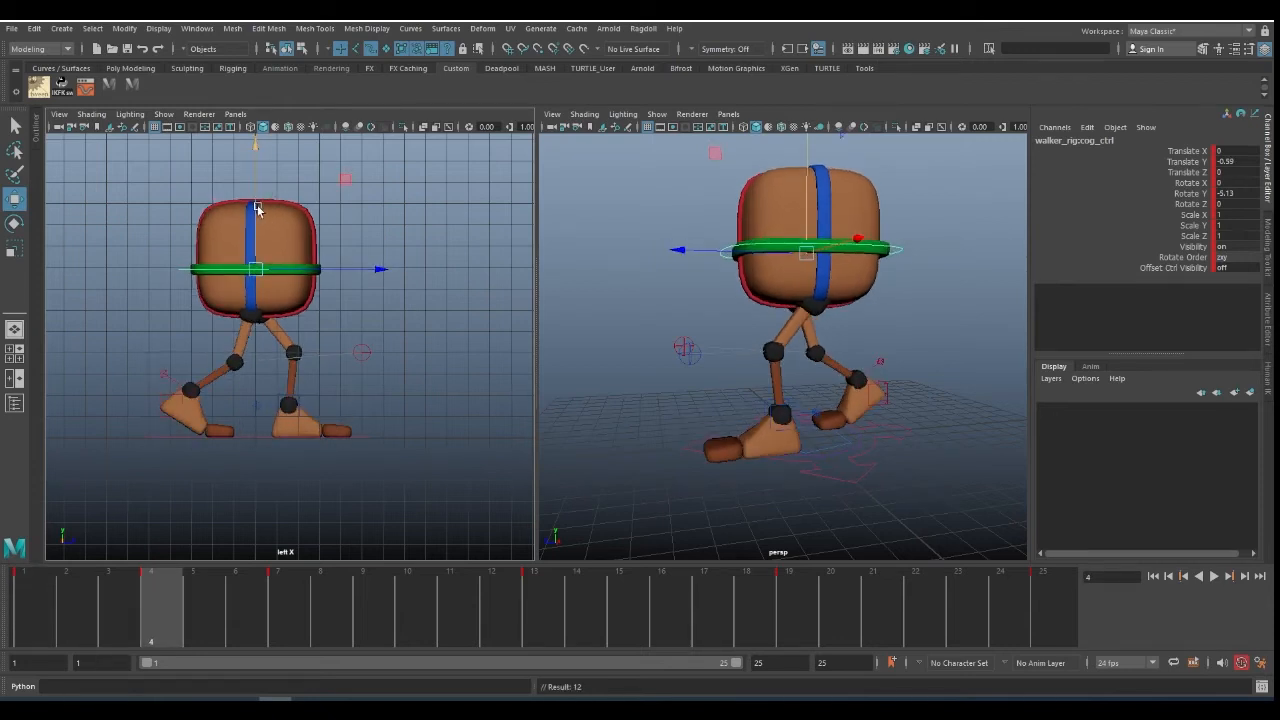
# - Raise the cog control to Translate Y 0.076 at frame 10 for the up pose, checking it against frame 7
pyautogui.press('.')
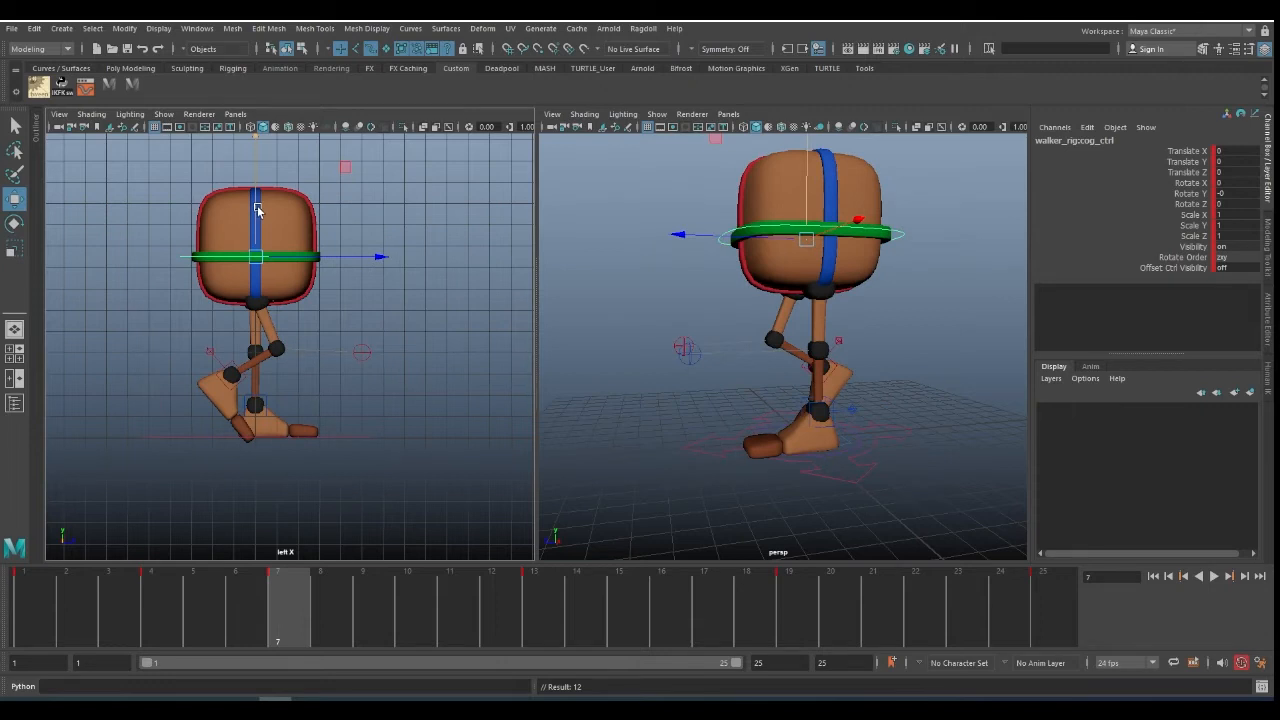
pyautogui.hotkey('alt', '.')
pyautogui.hotkey('alt', '.')
pyautogui.hotkey('alt', '.')
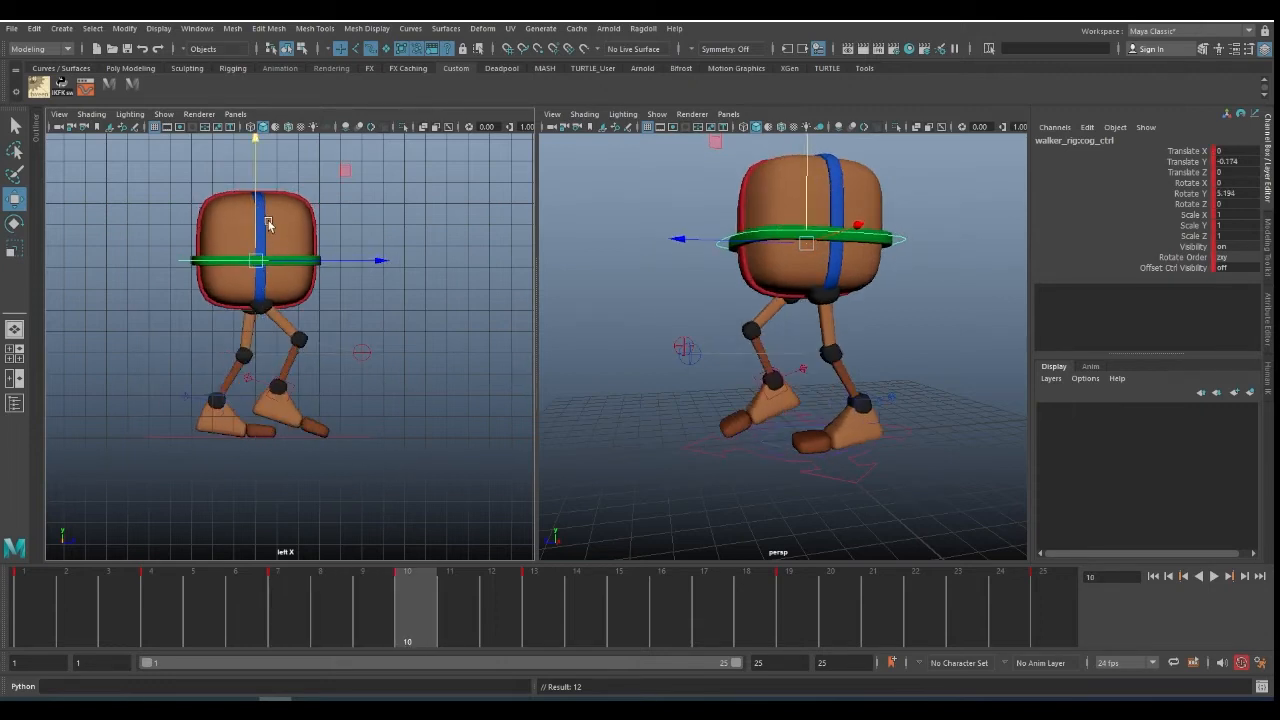
pyautogui.press(',')
pyautogui.press('.')
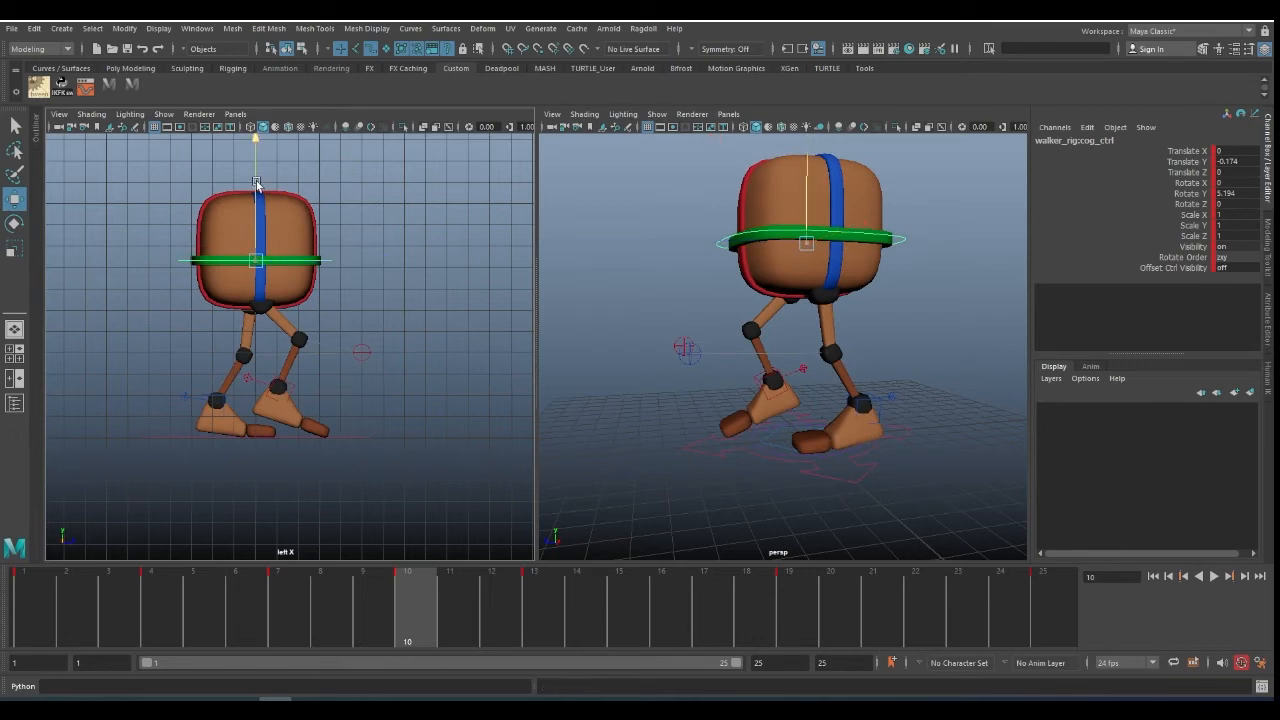
pyautogui.moveTo(257, 184); pyautogui.dragTo(257, 178)
# - Open the Graph Editor and isolate the cog control's Translate Y curve
pyautogui.click(90, 88)
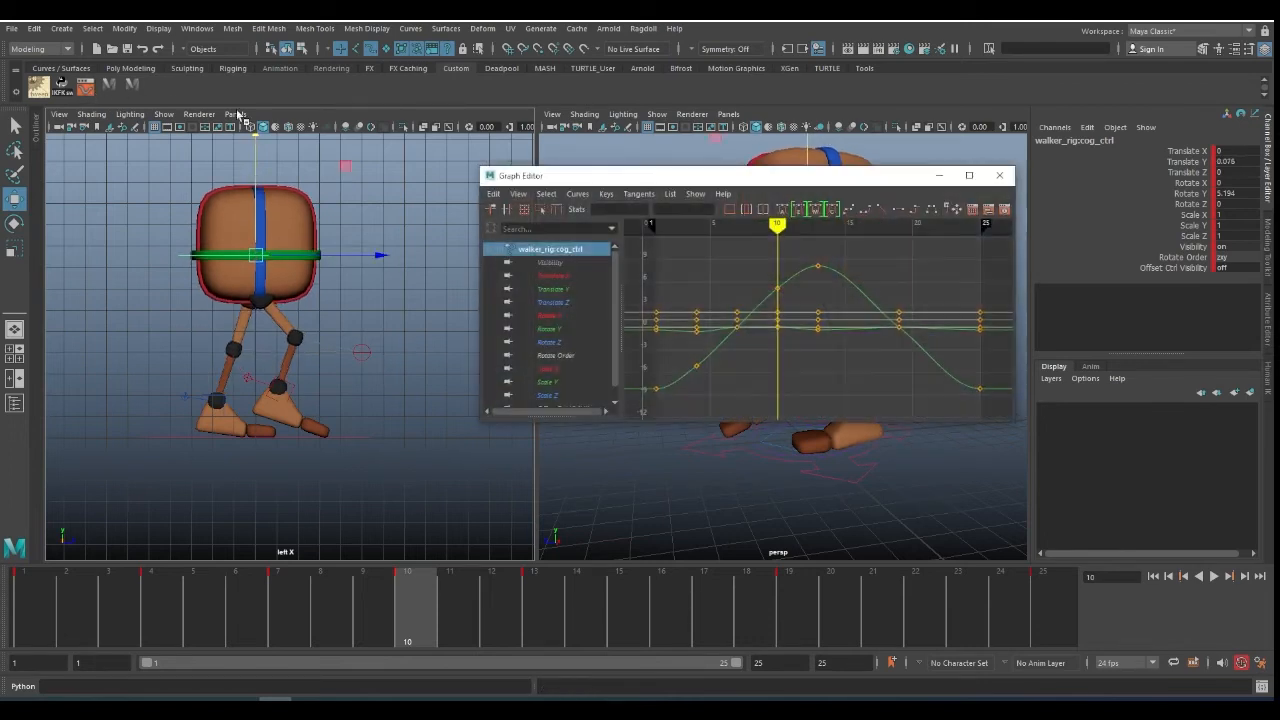
pyautogui.moveTo(600, 177); pyautogui.dragTo(552, 120)
pyautogui.click(508, 232)
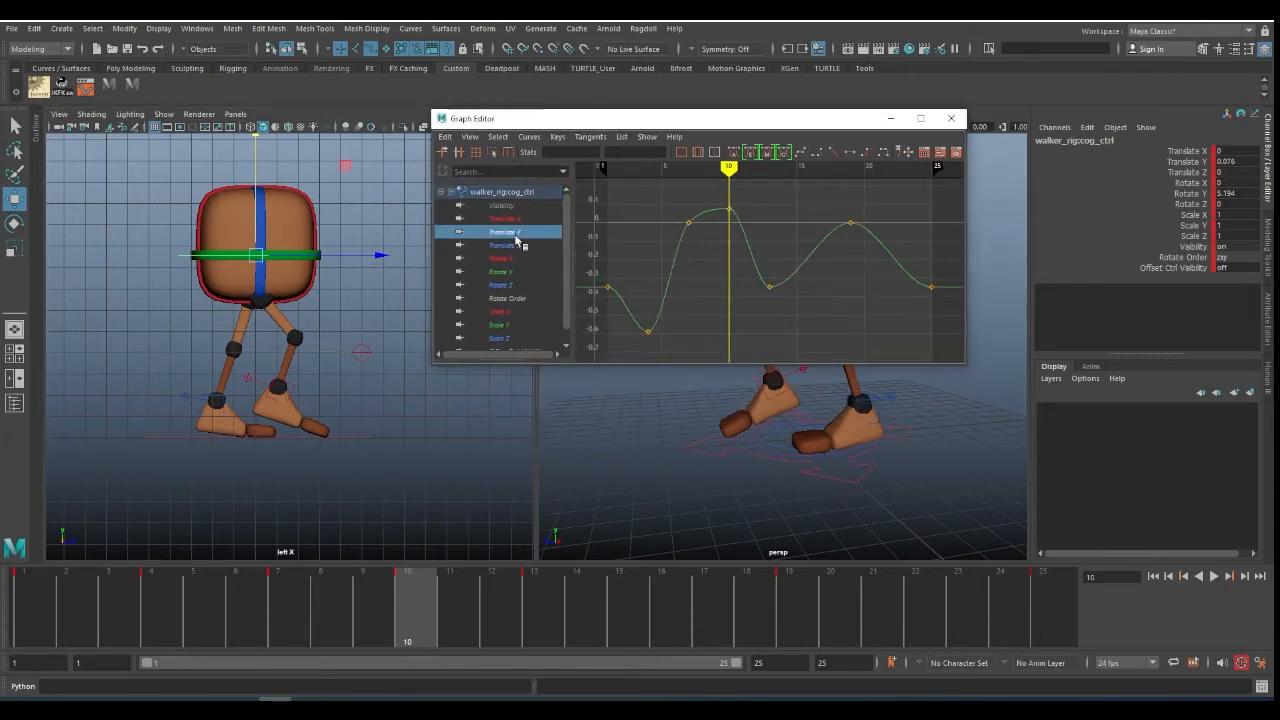
# - Raise the cog control's Translate Y key at frame 10 to 0.144 on the curve
pyautogui.click(729, 209)
pyautogui.scroll(5, 763, 277)
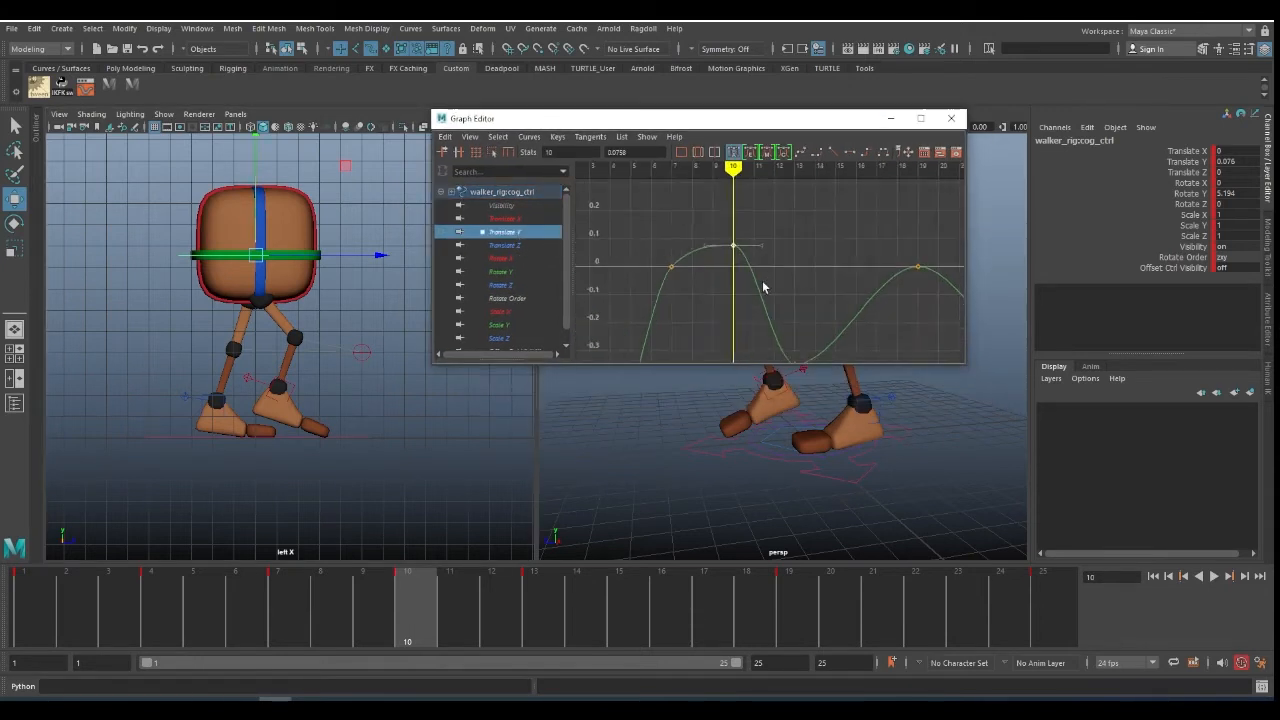
pyautogui.moveTo(801, 296); pyautogui.dragTo(801, 270, button='middle')
pyautogui.press('a')
# - Examine the cog control's Translate Y curve around the frame 7 key and compare the poses at the neighbouring keyframes
pyautogui.moveTo(705, 260); pyautogui.dragTo(735, 281)
pyautogui.press('f')
pyautogui.scroll(-5, 822, 294)
pyautogui.keyDown('alt'); pyautogui.moveTo(744, 298); pyautogui.dragTo(725, 298, button='middle'); pyautogui.keyUp('alt')
pyautogui.press(',')
pyautogui.press(',')
pyautogui.press('.')
pyautogui.press('.')
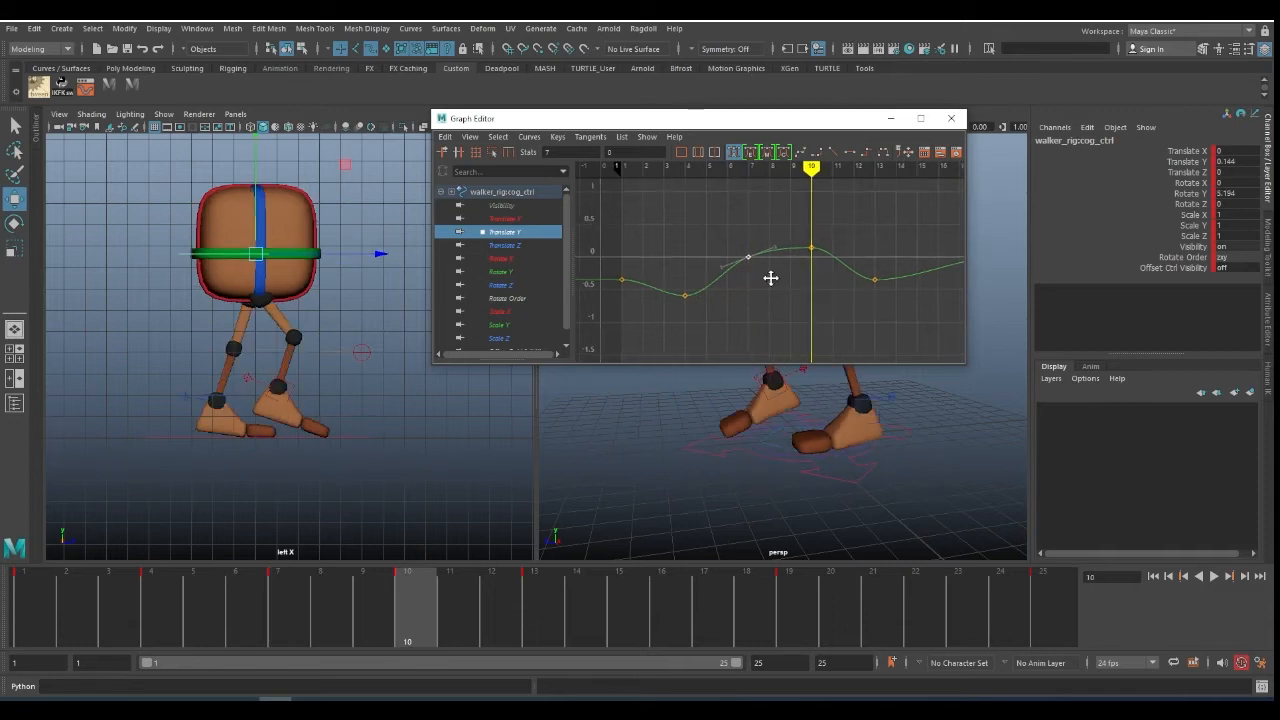
pyautogui.keyDown('alt'); pyautogui.moveTo(772, 318); pyautogui.dragTo(745, 321, button='middle'); pyautogui.keyUp('alt')
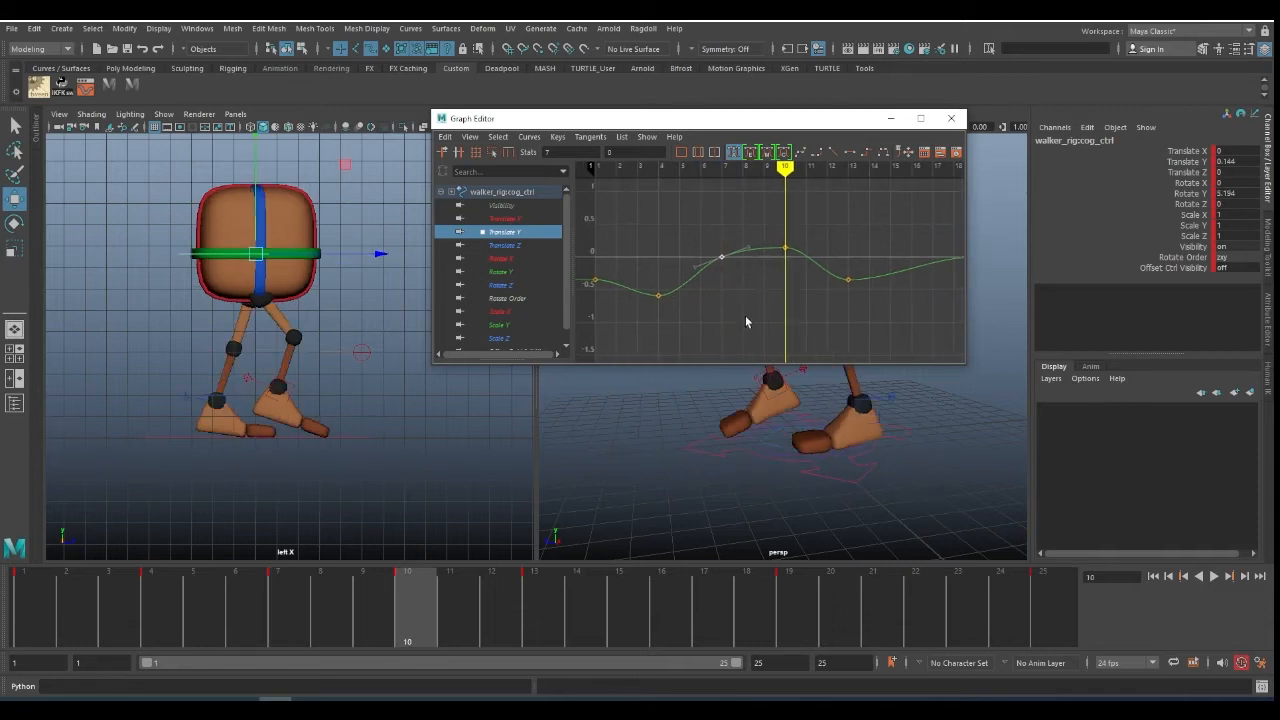
# - Set the left foot control's Ball Roll to 17.15 at frame 10, checking it against frame 7
pyautogui.click(211, 402)
pyautogui.click(132, 84)
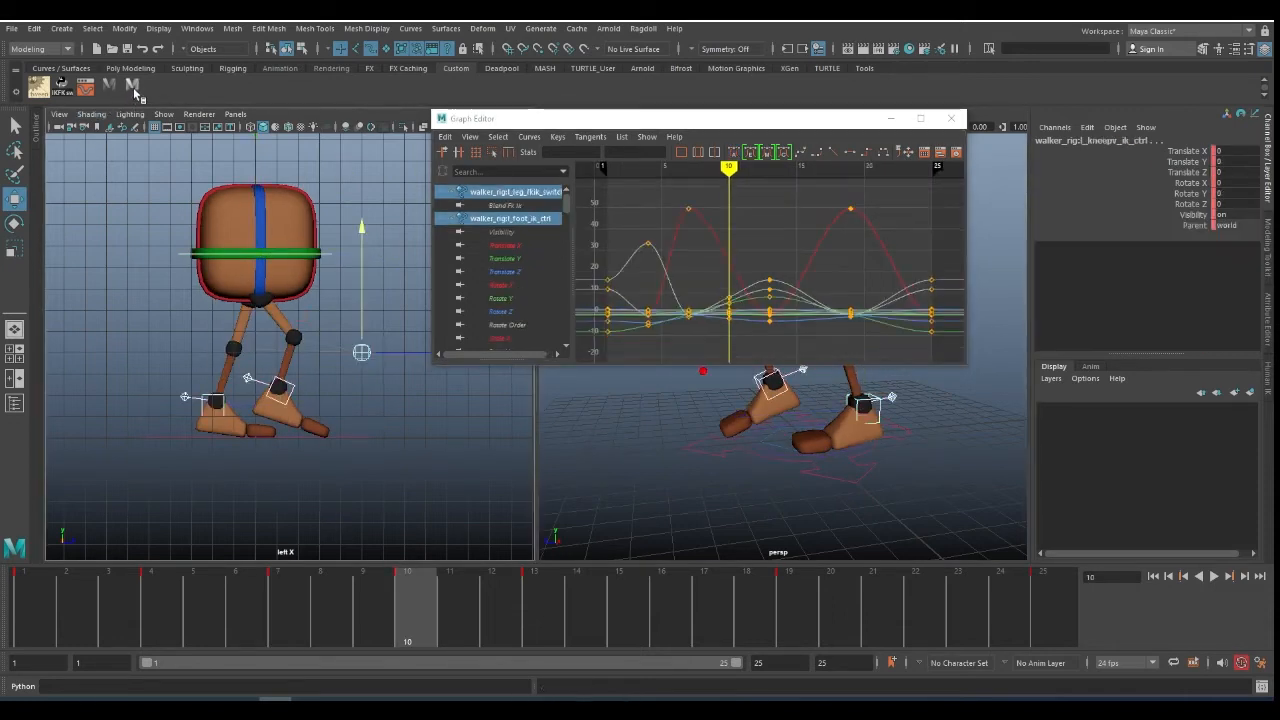
pyautogui.click(213, 402)
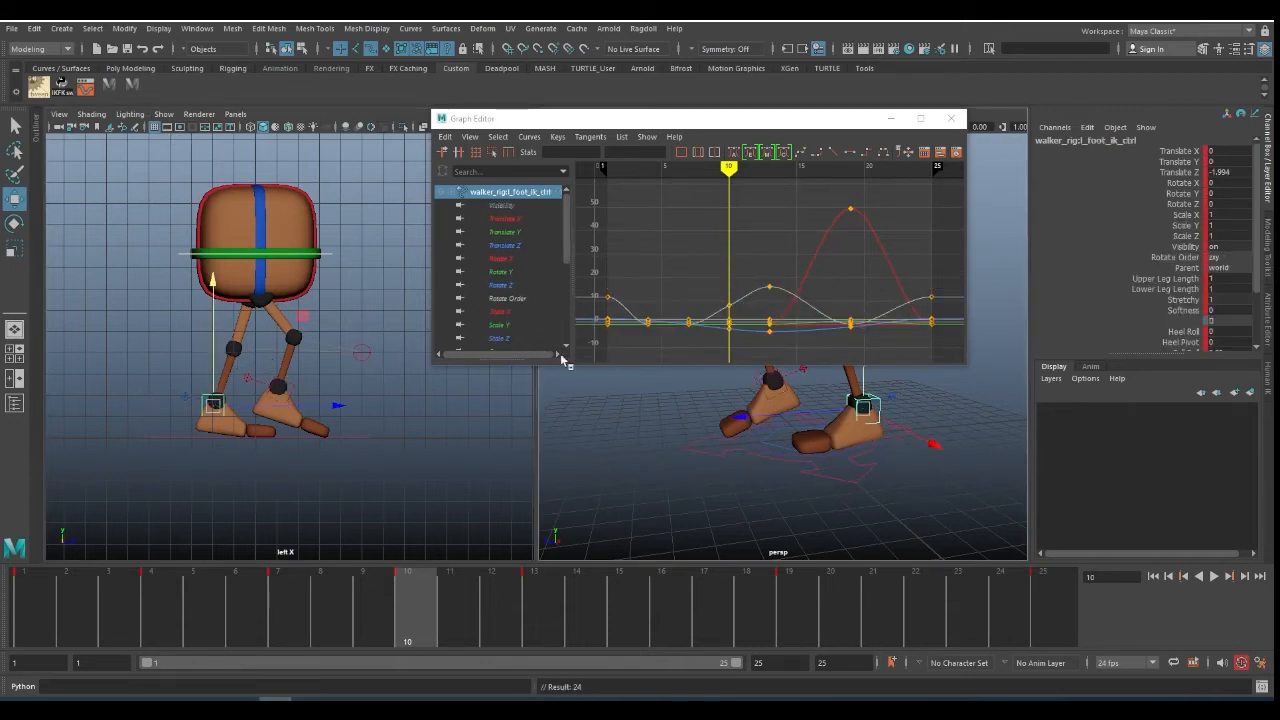
pyautogui.scroll(-3, 1104, 283)
pyautogui.click(1180, 294)
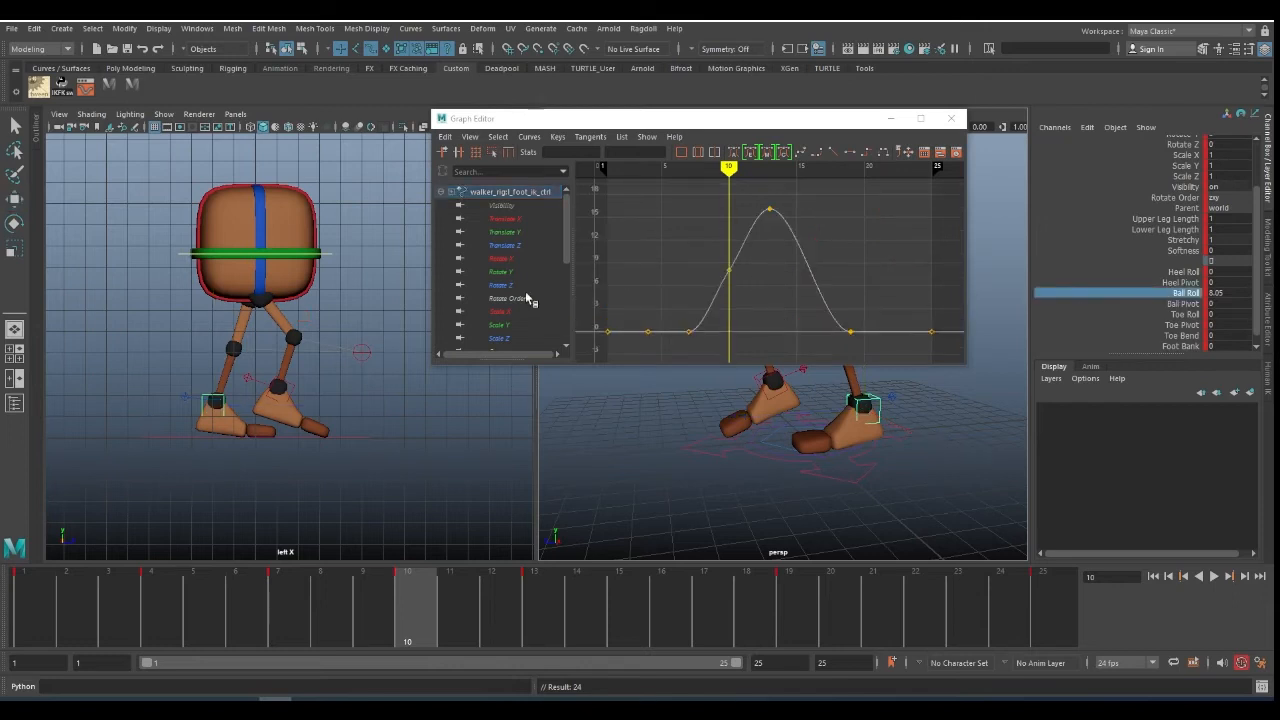
pyautogui.moveTo(344, 312); pyautogui.dragTo(419, 305, button='middle')
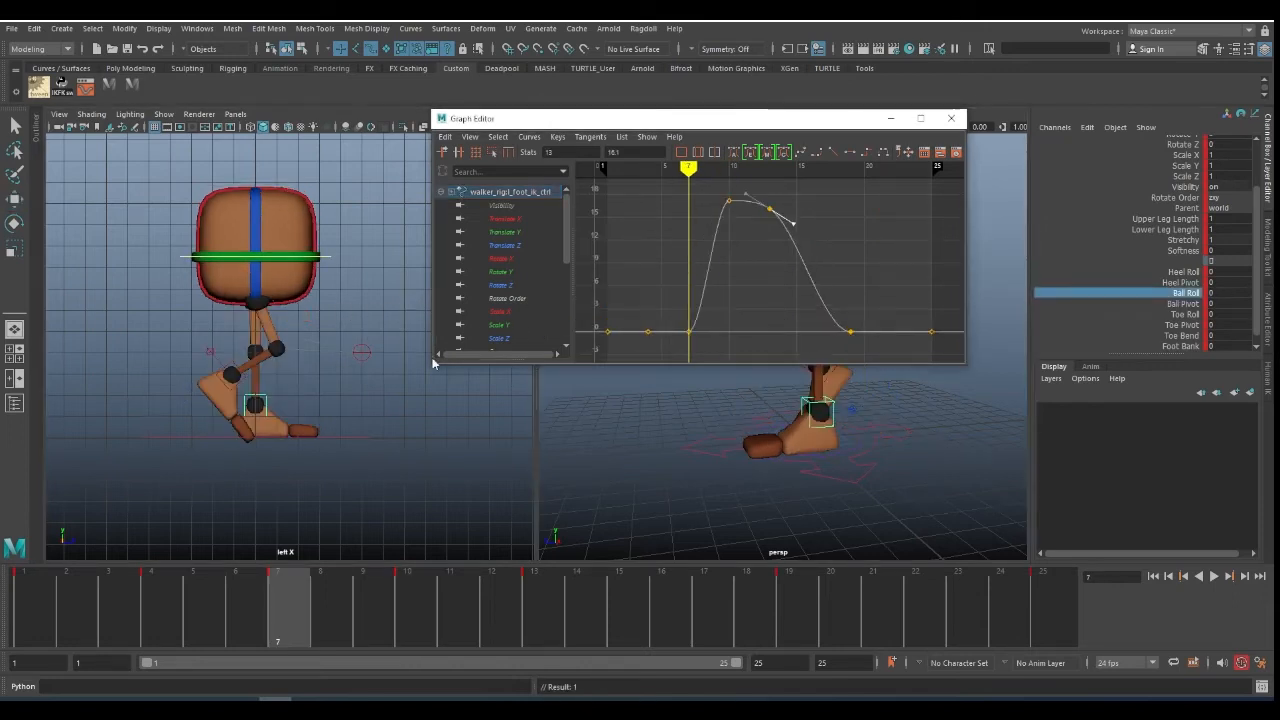
pyautogui.press(',')
pyautogui.press('.')
pyautogui.press('.')
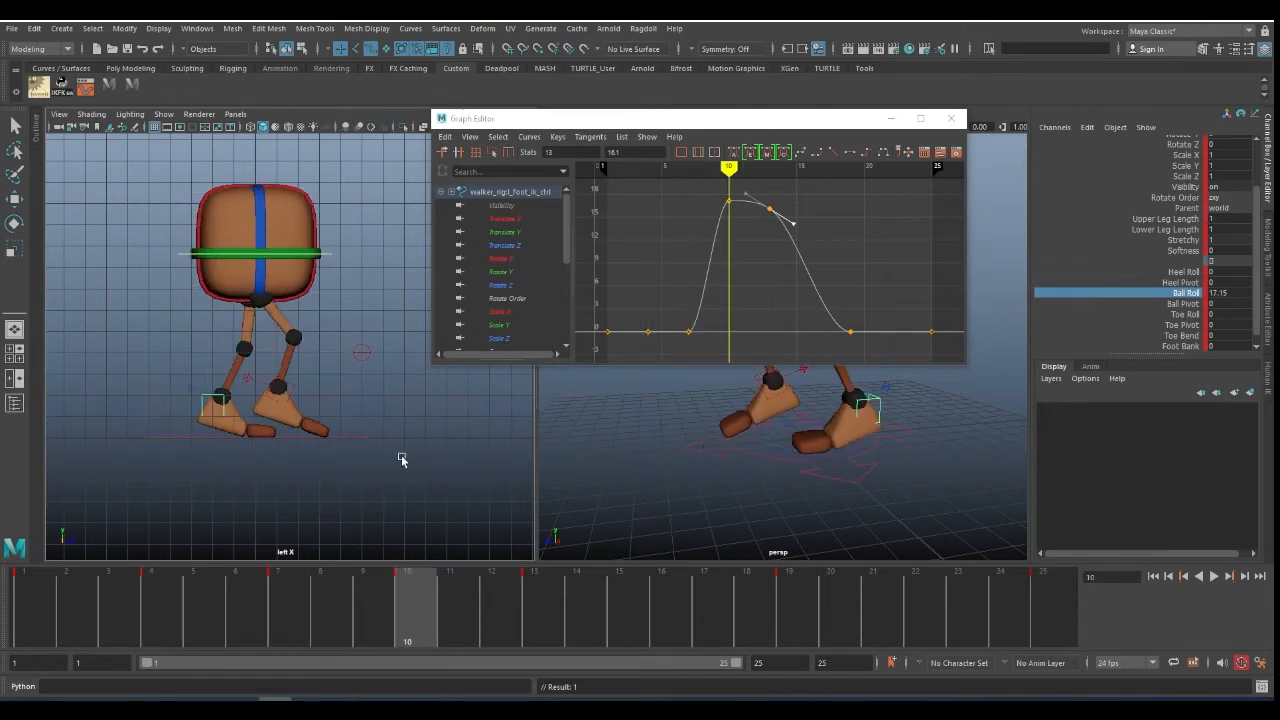
# - Raise the right foot control to Translate Y 1.045 and rotate it to Rotate X about 27.7 at frame 10
pyautogui.click(134, 86)
pyautogui.press(',')
pyautogui.press('.')
pyautogui.hotkey('alt', '.')
pyautogui.hotkey('alt', '.')
pyautogui.press(',')
pyautogui.click(289, 386)
pyautogui.press(',')
pyautogui.press('.')
pyautogui.moveTo(284, 340); pyautogui.dragTo(284, 330)
pyautogui.press('e')
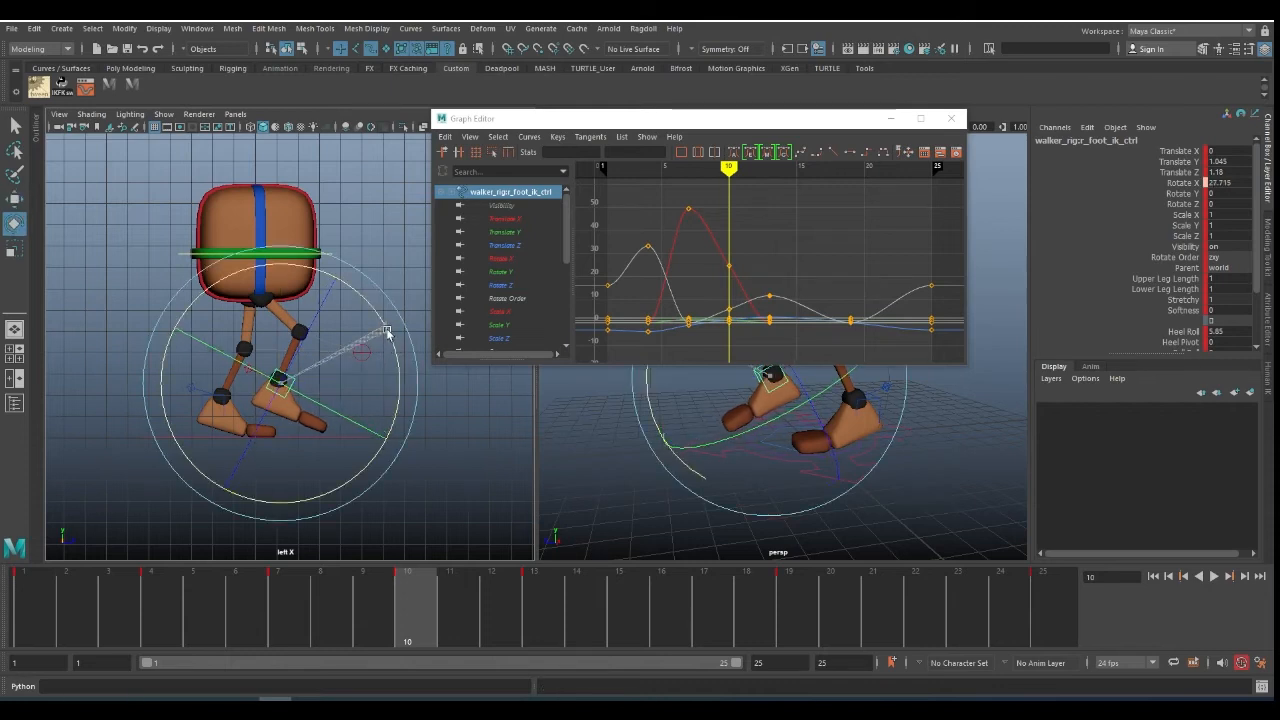
pyautogui.press('q')
# - Isolate the cog control's Translate Y curve, lower its frame 7 key to -0.0515, and play the animation
pyautogui.click(320, 255)
pyautogui.press(',')
pyautogui.press(',')
pyautogui.press('.')
pyautogui.press('w')
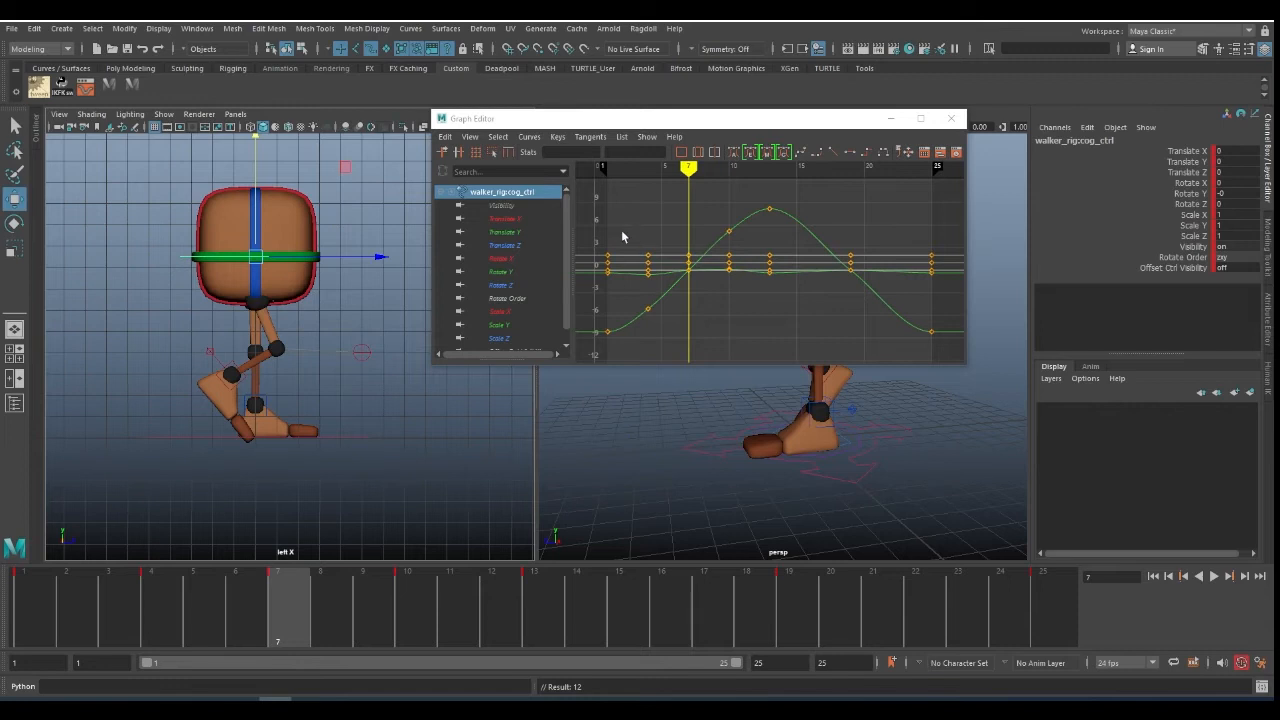
pyautogui.click(513, 236)
pyautogui.press('f')
pyautogui.click(688, 232)
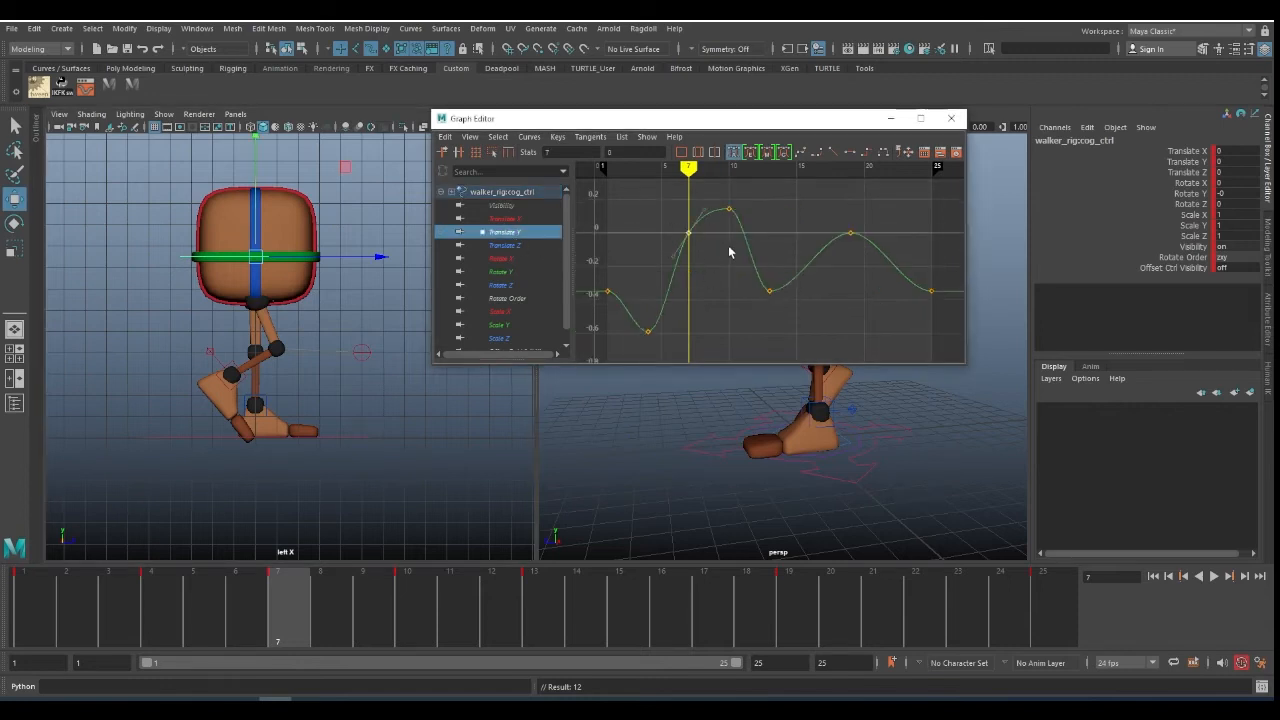
pyautogui.moveTo(709, 246); pyautogui.dragTo(710, 267, button='middle')
pyautogui.hotkey('alt', 'v')
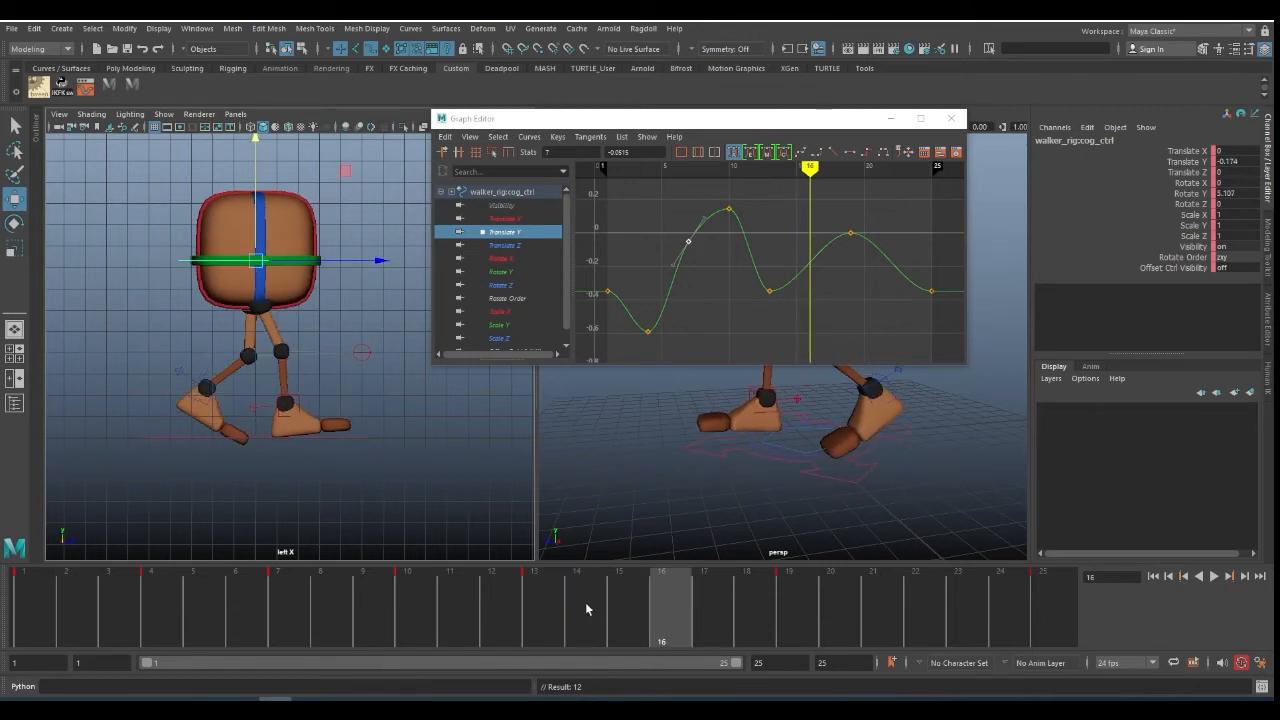
# - Set the right foot control's Heel Roll to 0 at frame 16 so the foot lies flat
pyautogui.click(290, 402)
pyautogui.press(',')
pyautogui.press('.')
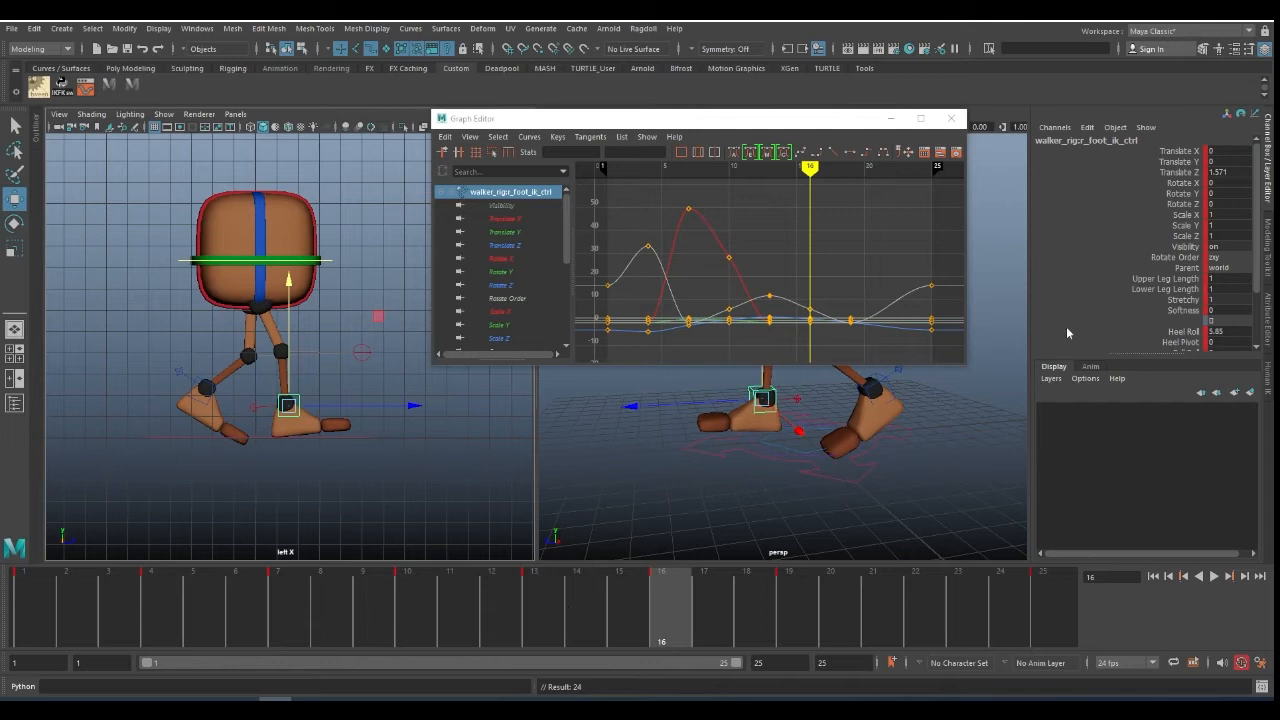
pyautogui.doubleClick(1225, 332)
pyautogui.press('Return')
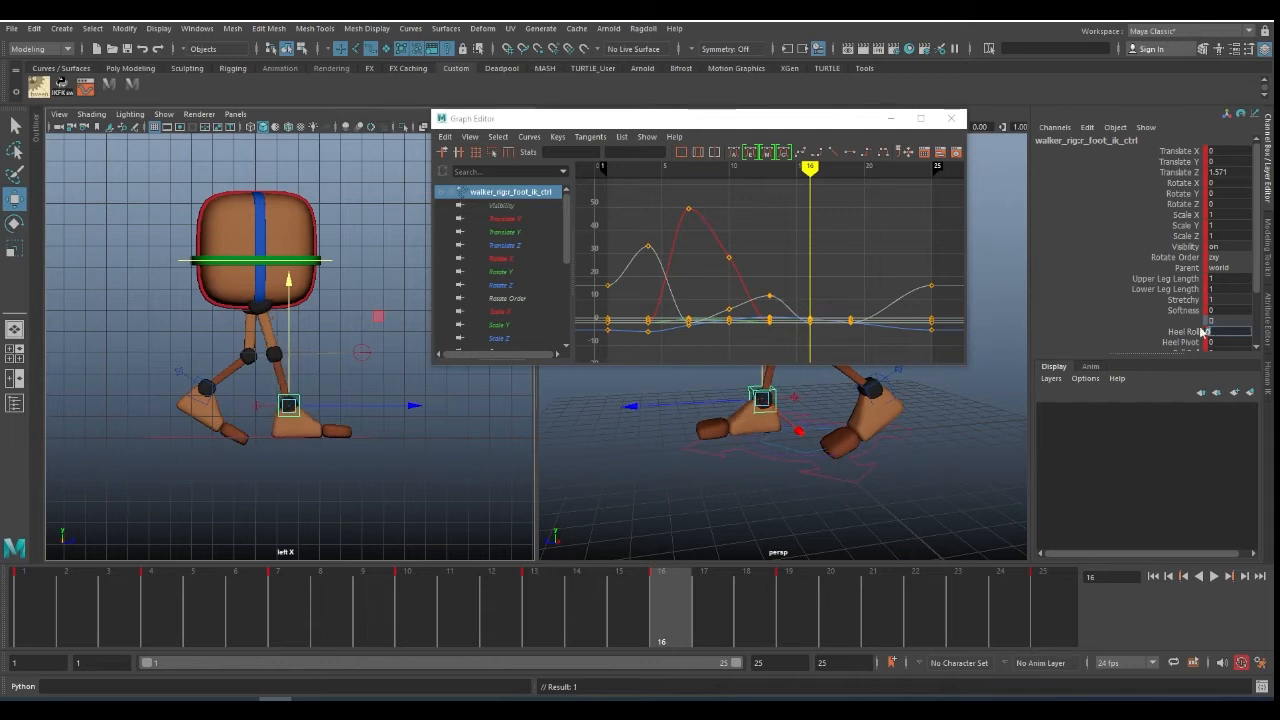
# - Key the cog control at frame 16, lower its Translate Y to -0.601, and compare the drop with frame 4
pyautogui.click(327, 262)
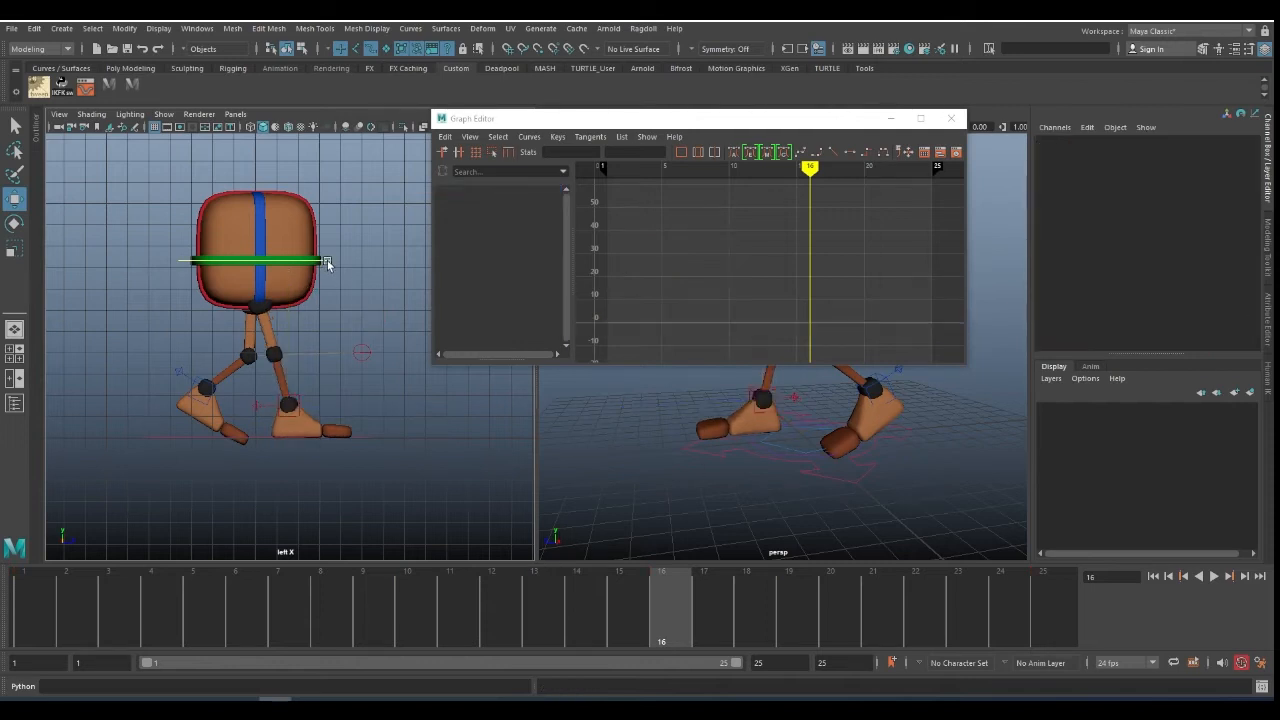
pyautogui.click(327, 260)
pyautogui.click(520, 231)
pyautogui.press('s')
pyautogui.press('a')
pyautogui.keyDown('shift'); pyautogui.moveTo(826, 283); pyautogui.dragTo(826, 323, button='middle'); pyautogui.keyUp('shift')
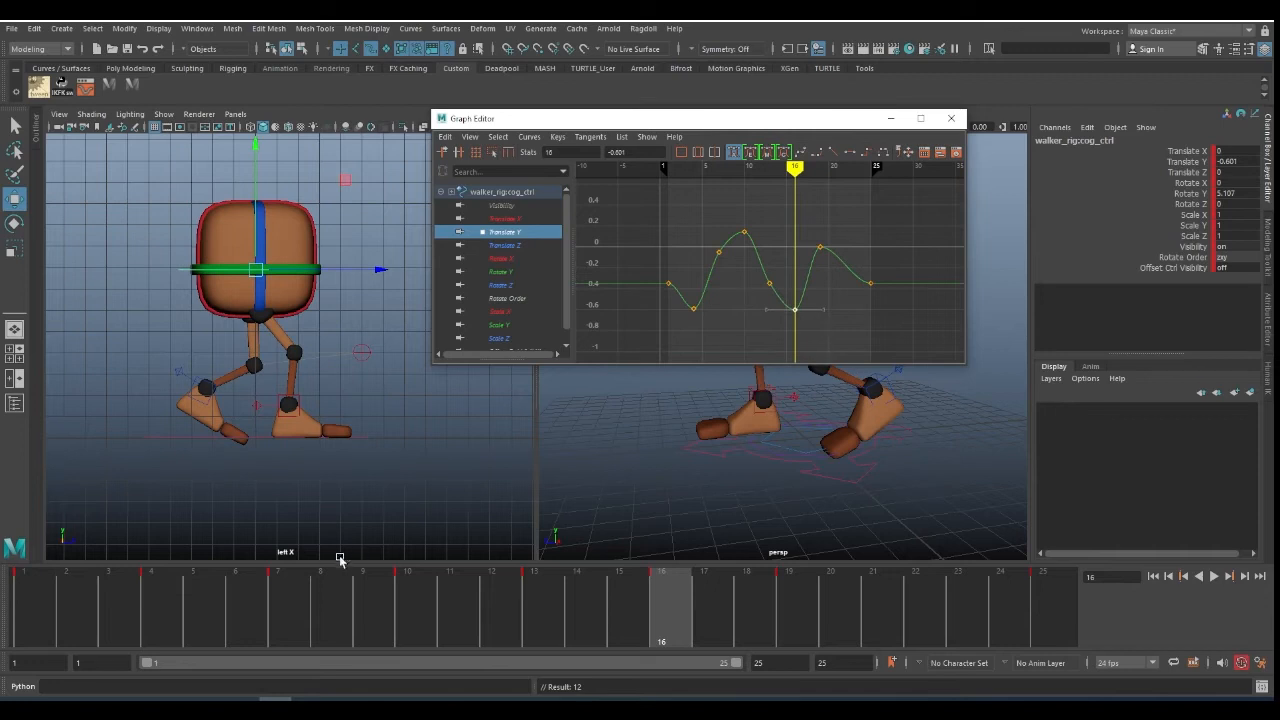
pyautogui.click(293, 592)
pyautogui.click(428, 595)
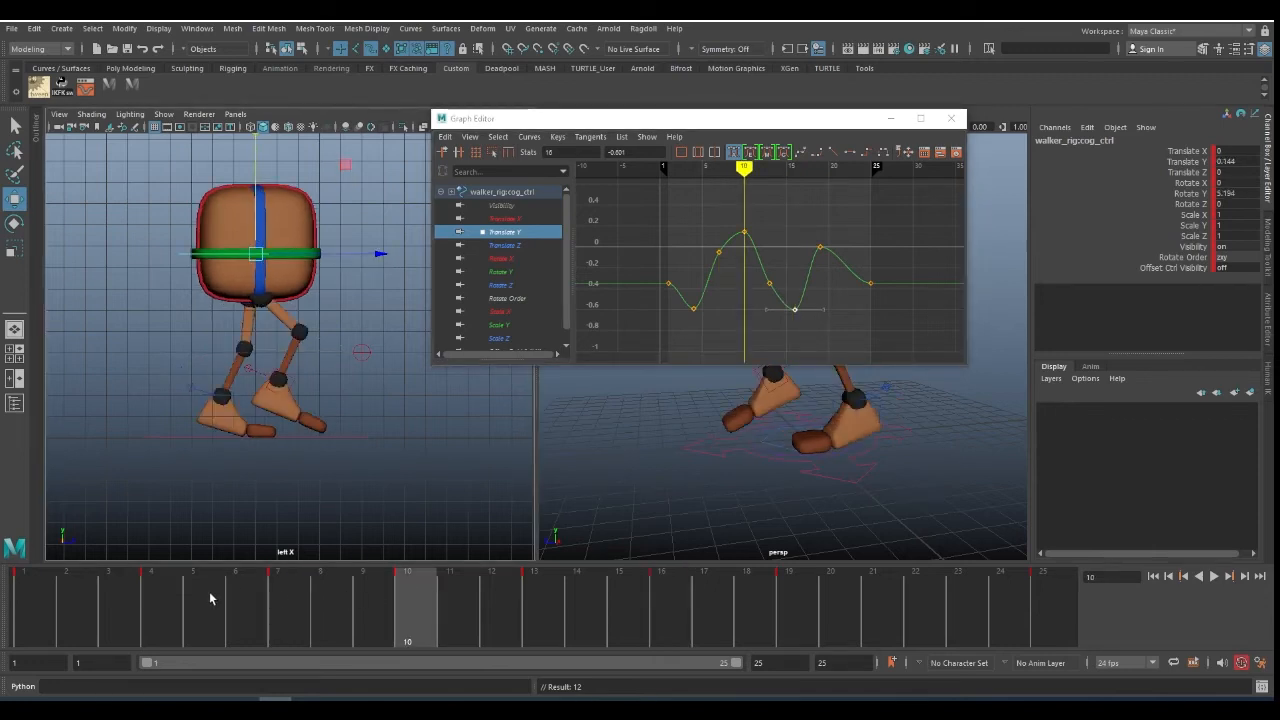
pyautogui.click(167, 575)
pyautogui.click(663, 592)
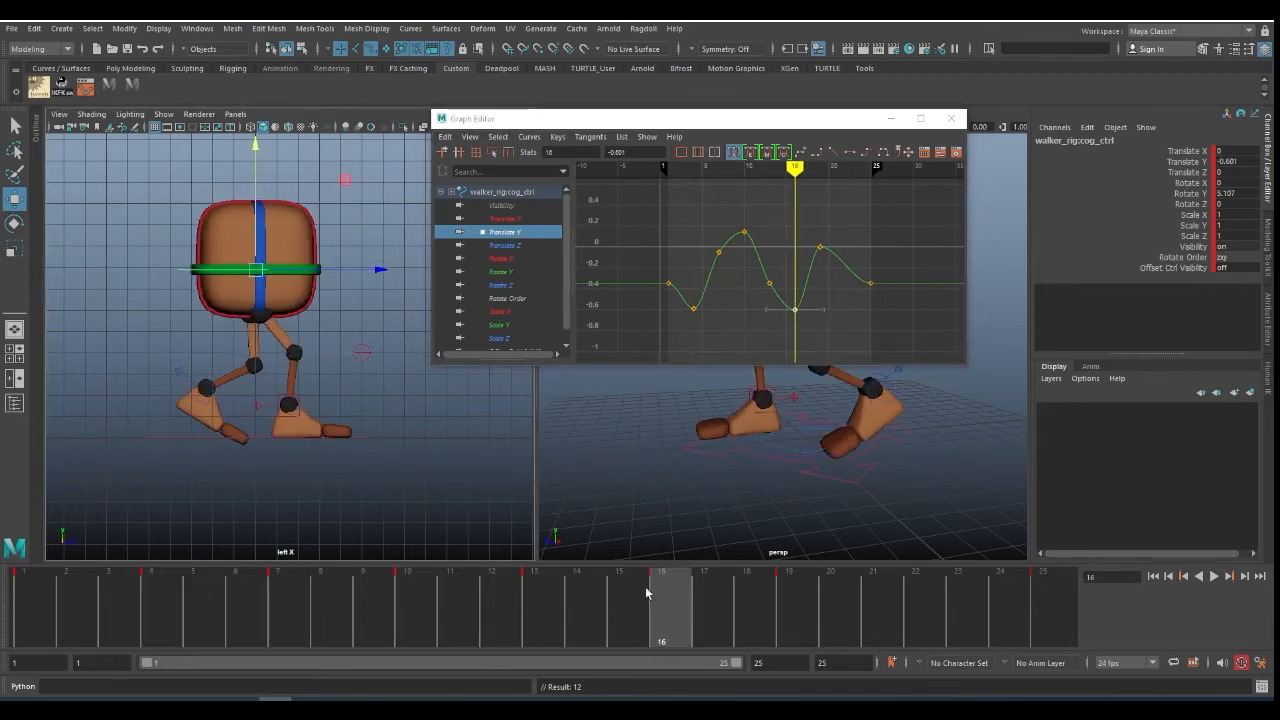
pyautogui.click(166, 599)
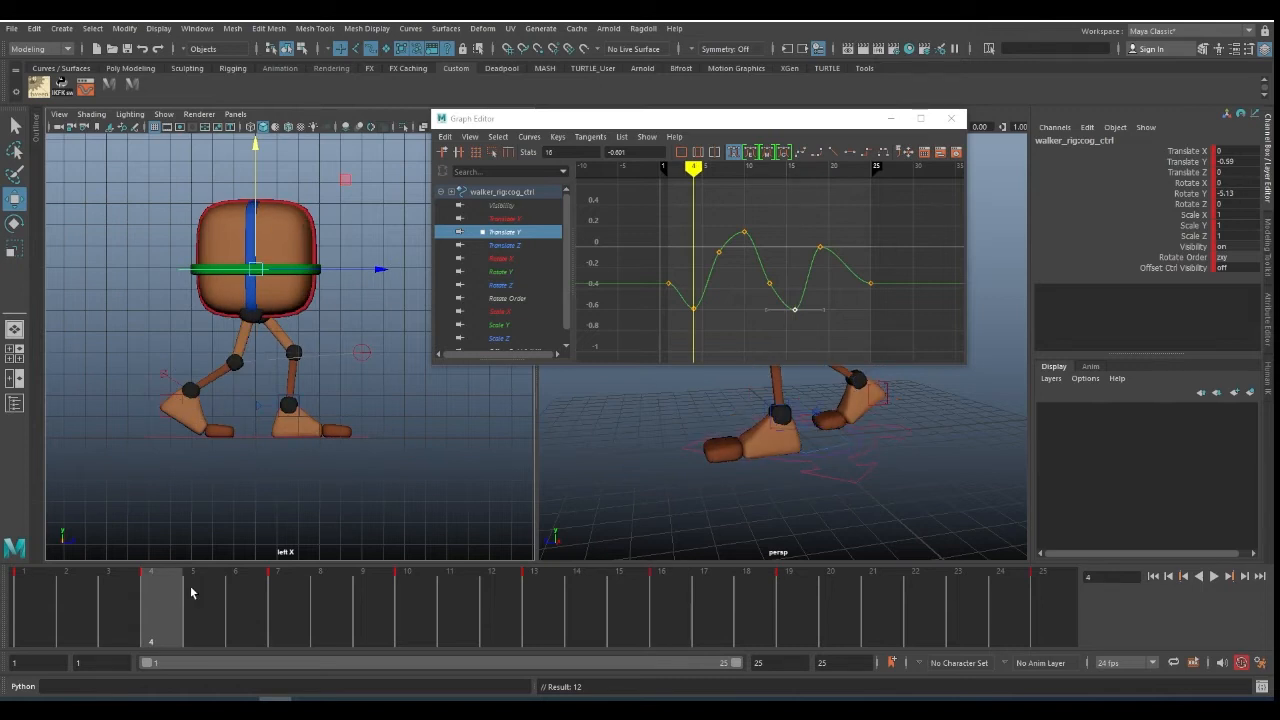
pyautogui.click(660, 594)
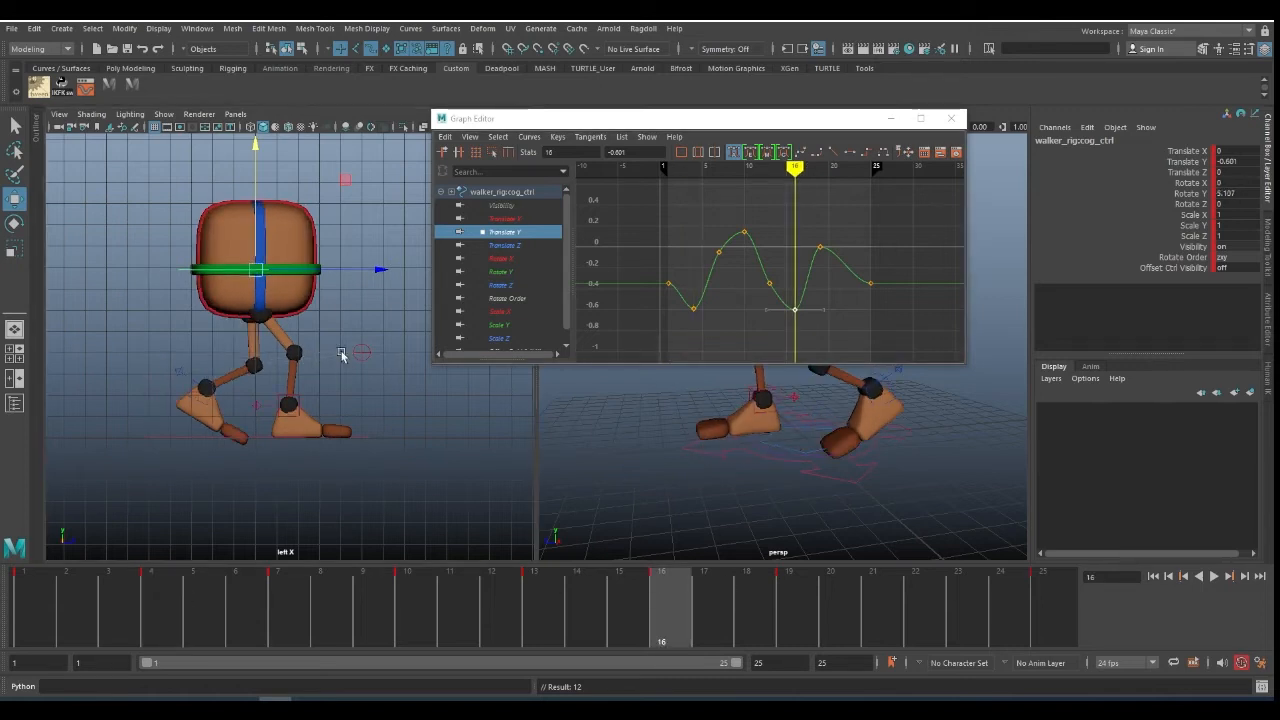
# - Set the left foot control's Translate Y and Rotate X to 0 at frame 16
pyautogui.click(207, 381)
pyautogui.doubleClick(1230, 172)
pyautogui.click(1223, 163)
pyautogui.write('03')
pyautogui.press('Return')
pyautogui.click(1230, 183)
pyautogui.write('0')
pyautogui.press('Return')
# - Set the left foot control's Ball Roll to 18.814 at frame 16 and slide the foot backward along Z
pyautogui.scroll(-2, 1166, 285)
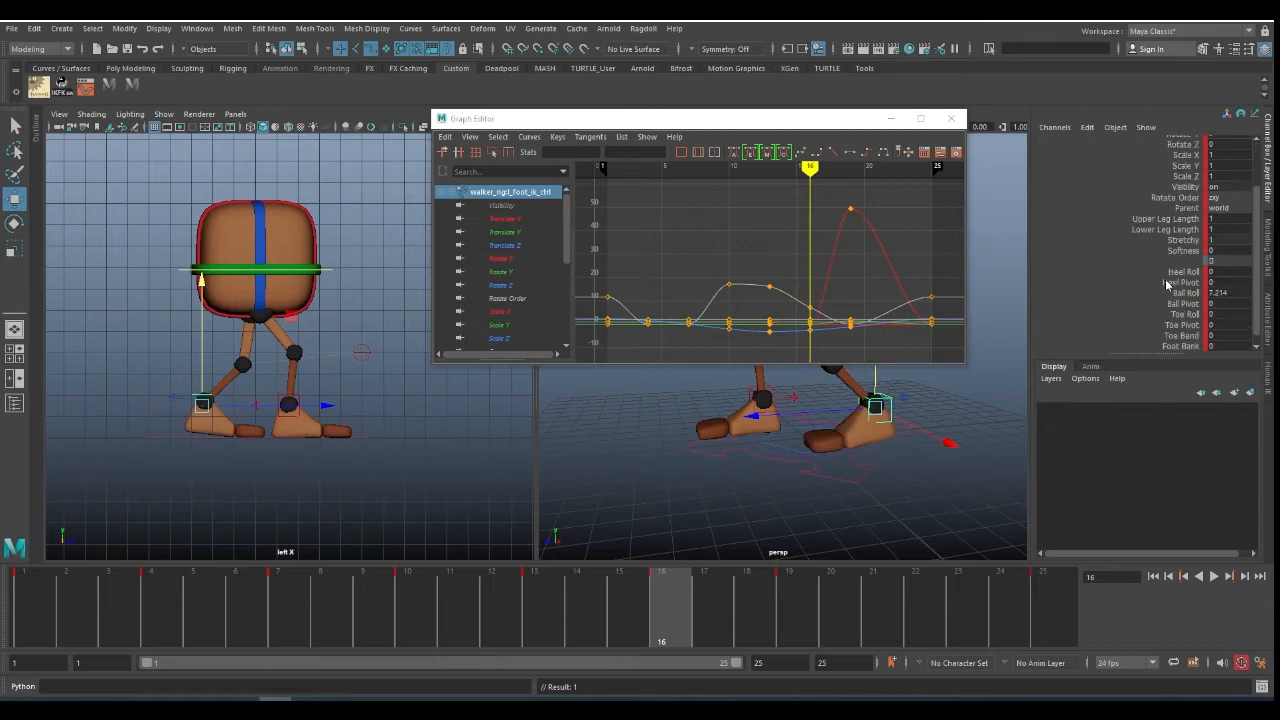
pyautogui.click(1182, 295)
pyautogui.moveTo(434, 411); pyautogui.dragTo(513, 411, button='middle')
pyautogui.press('w')
pyautogui.moveTo(329, 403); pyautogui.dragTo(306, 403, button='middle')
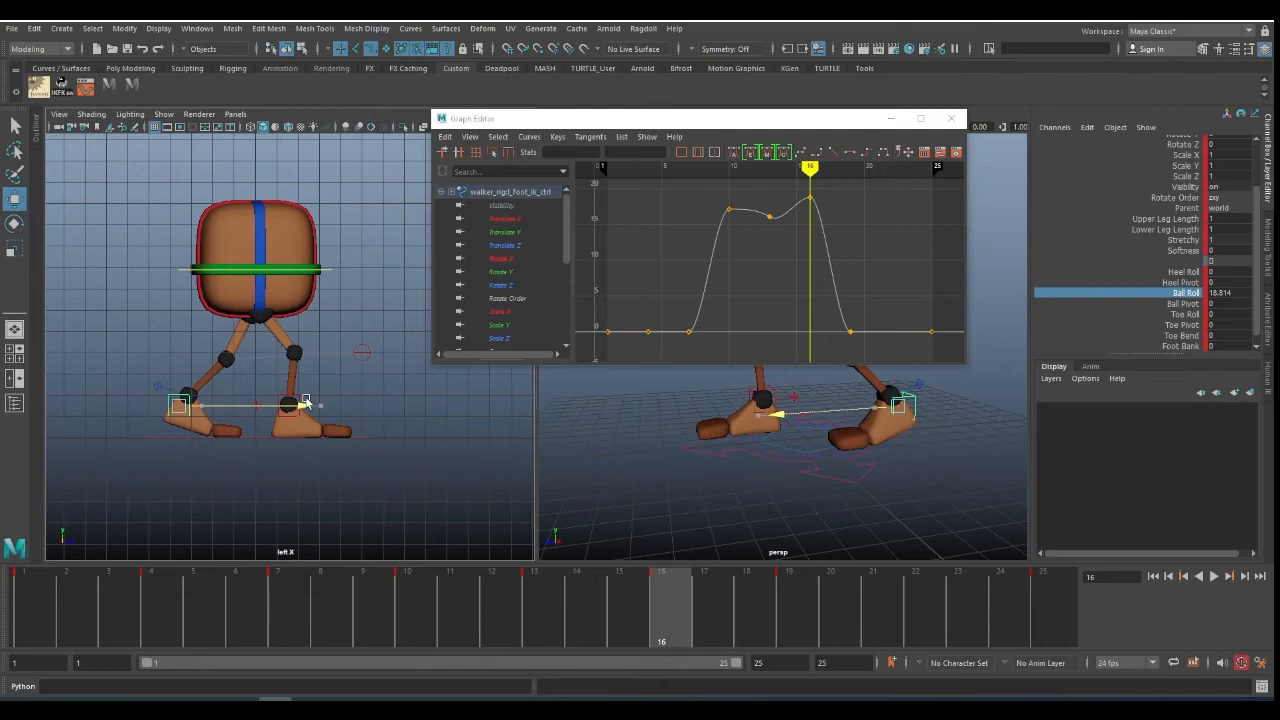
pyautogui.press(',')
pyautogui.press('.')
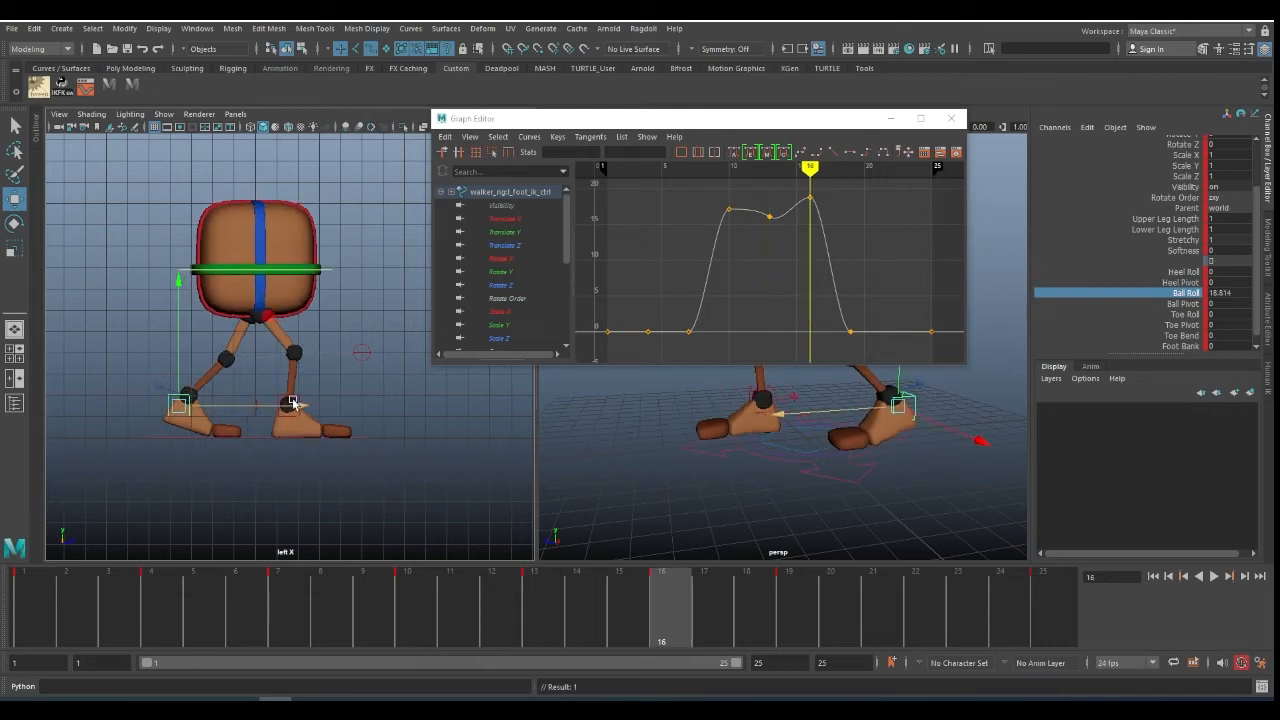
# - Increase the left foot control's Ball Roll to 28.314 at frame 16 and move the foot slightly farther back
pyautogui.moveTo(297, 405); pyautogui.dragTo(402, 403, button='middle')
pyautogui.click(1186, 295)
pyautogui.press('w')
pyautogui.moveTo(309, 406); pyautogui.dragTo(304, 405)
pyautogui.press('.')
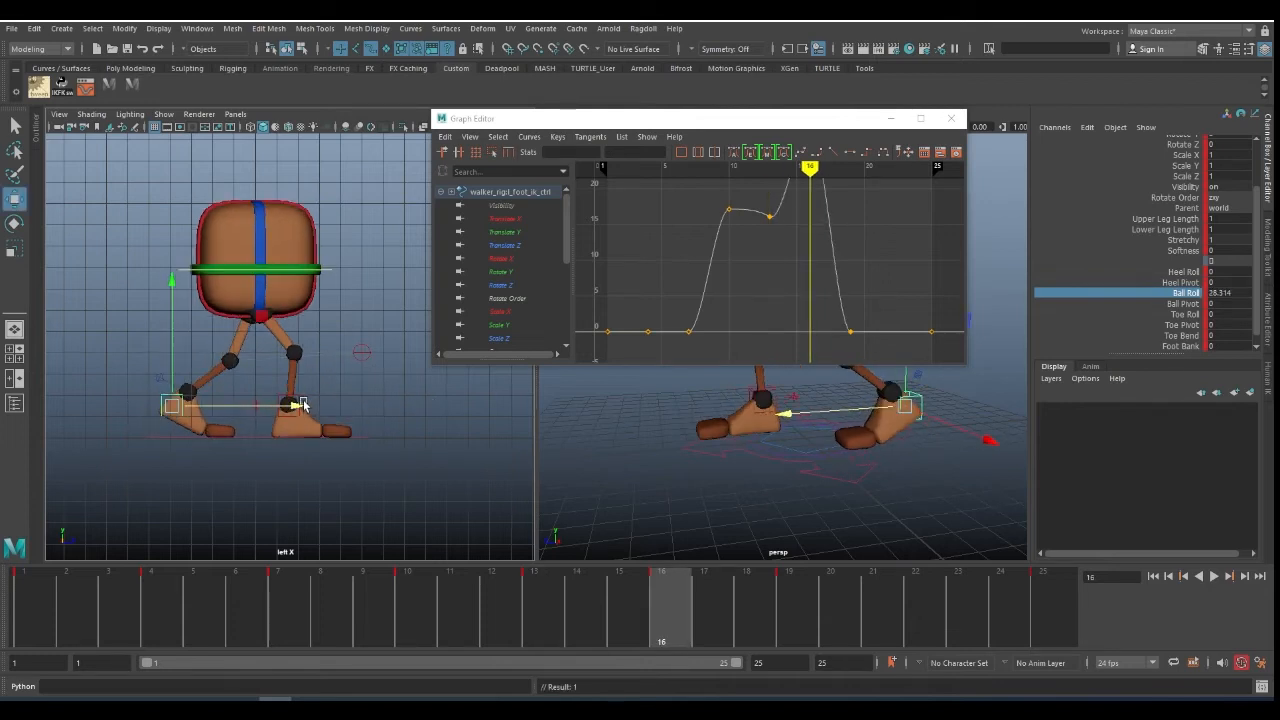
# - Adjust the cog control's Translate Y keys at frames 7 and 19 to the same value, -0.036
pyautogui.press('.')
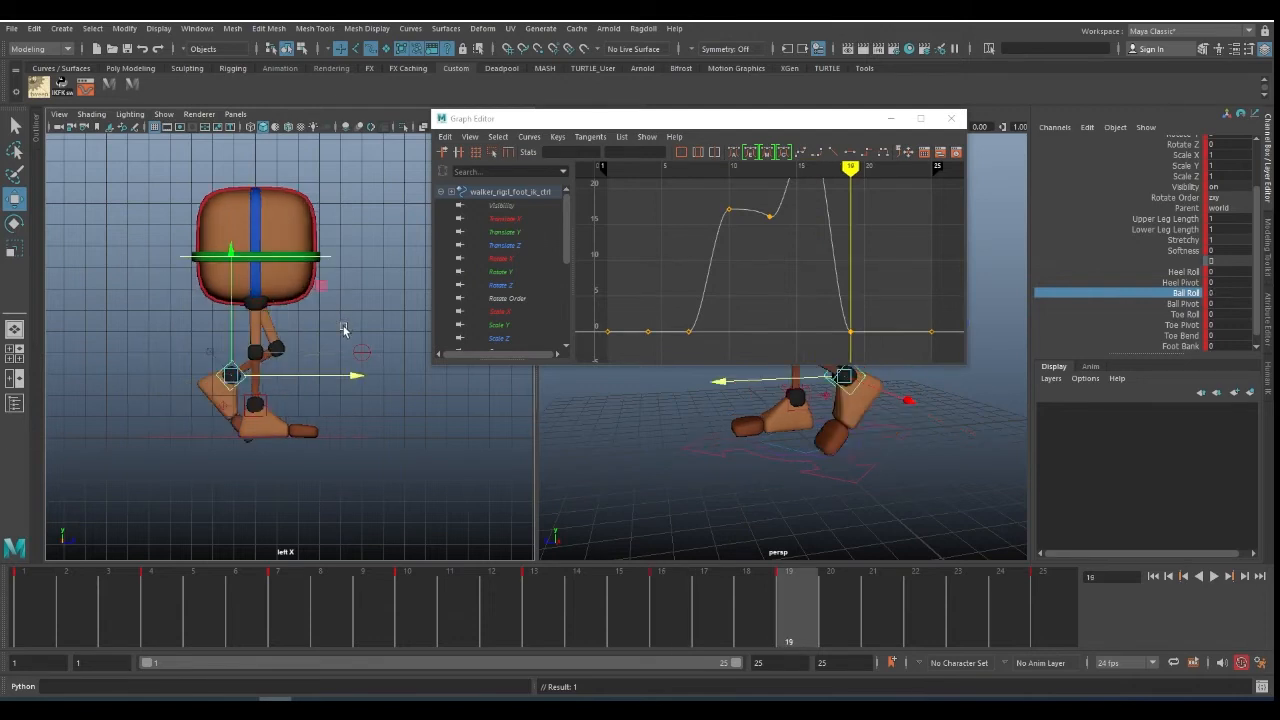
pyautogui.click(327, 257)
pyautogui.click(511, 234)
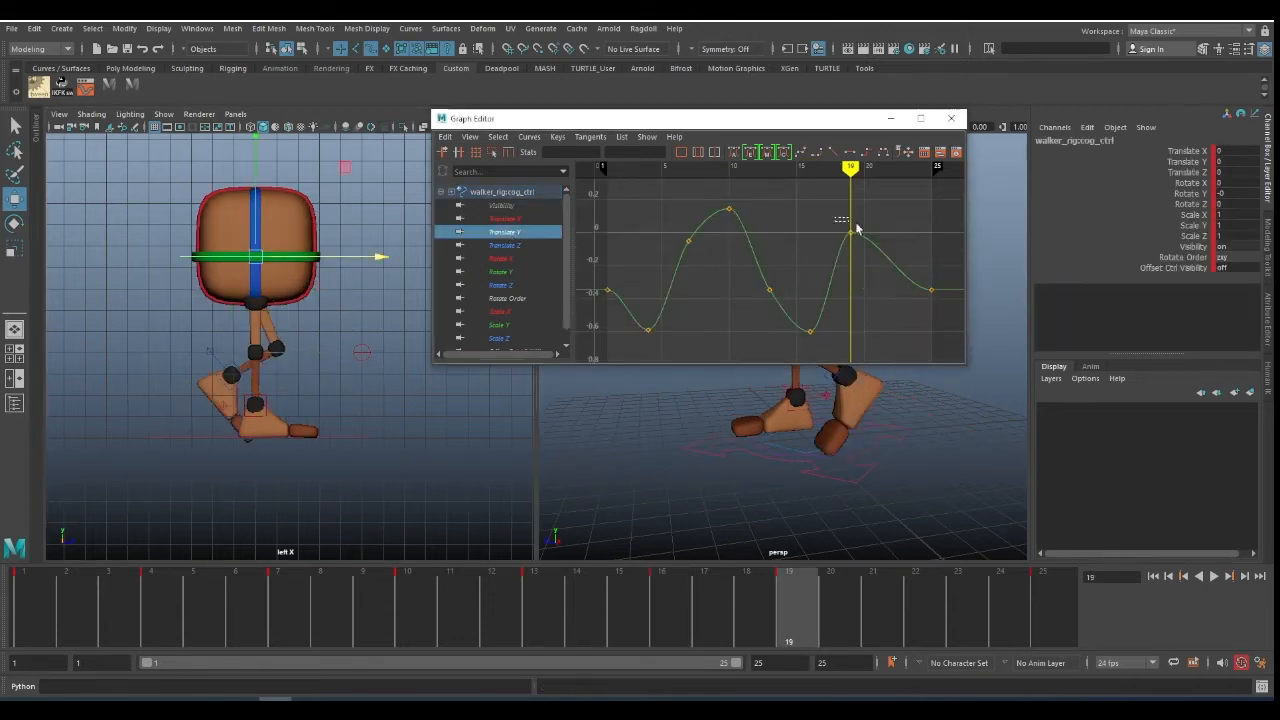
pyautogui.moveTo(856, 226); pyautogui.dragTo(856, 234, button='middle')
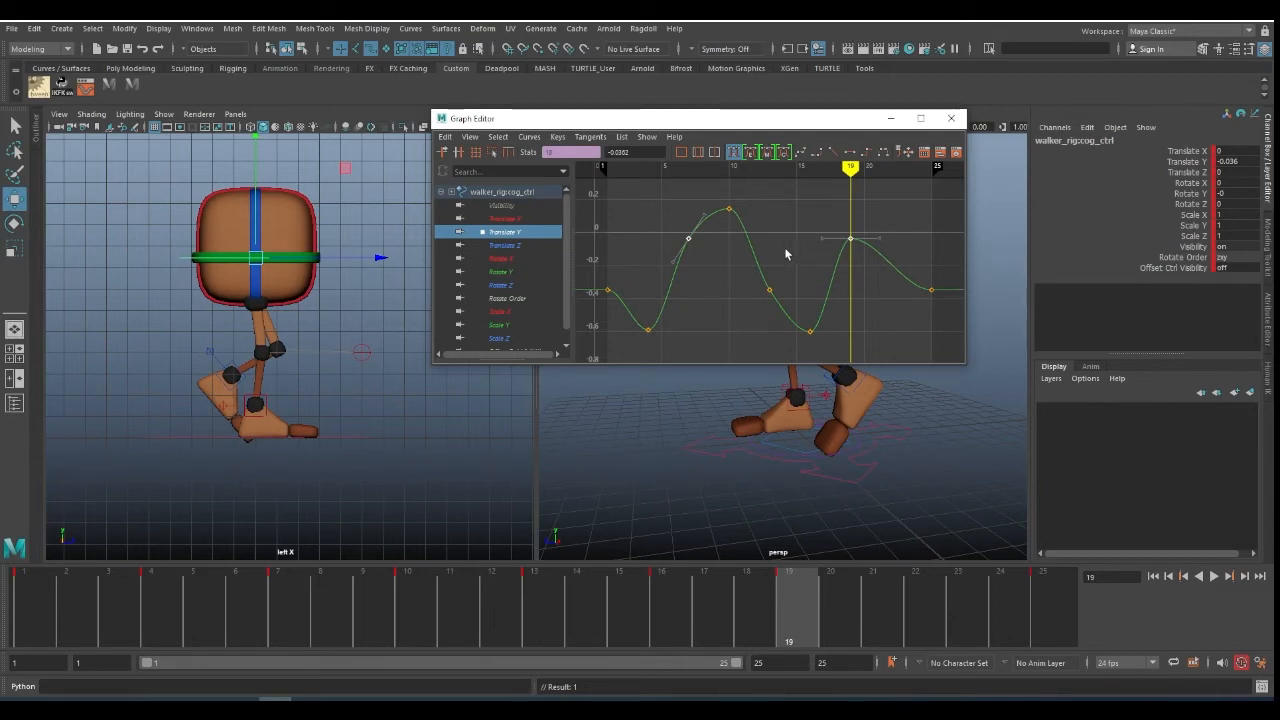
# - Step through the keyframes and in-between frames around frame 19 to examine the cog and leg motion
pyautogui.press(',')
pyautogui.press('.')
pyautogui.hotkey('alt', '.')
pyautogui.hotkey('alt', '.')
pyautogui.hotkey('alt', '.')
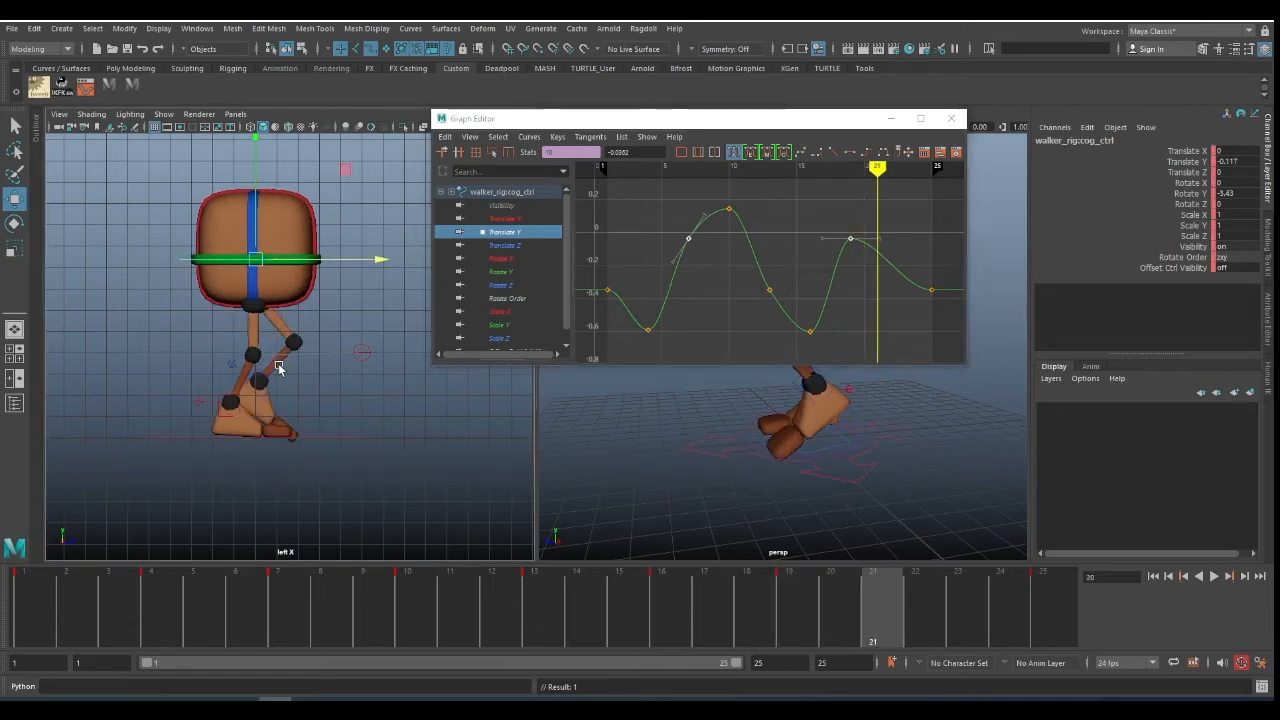
pyautogui.hotkey('alt', ',')
pyautogui.hotkey('alt', ',')
pyautogui.hotkey('alt', ',')
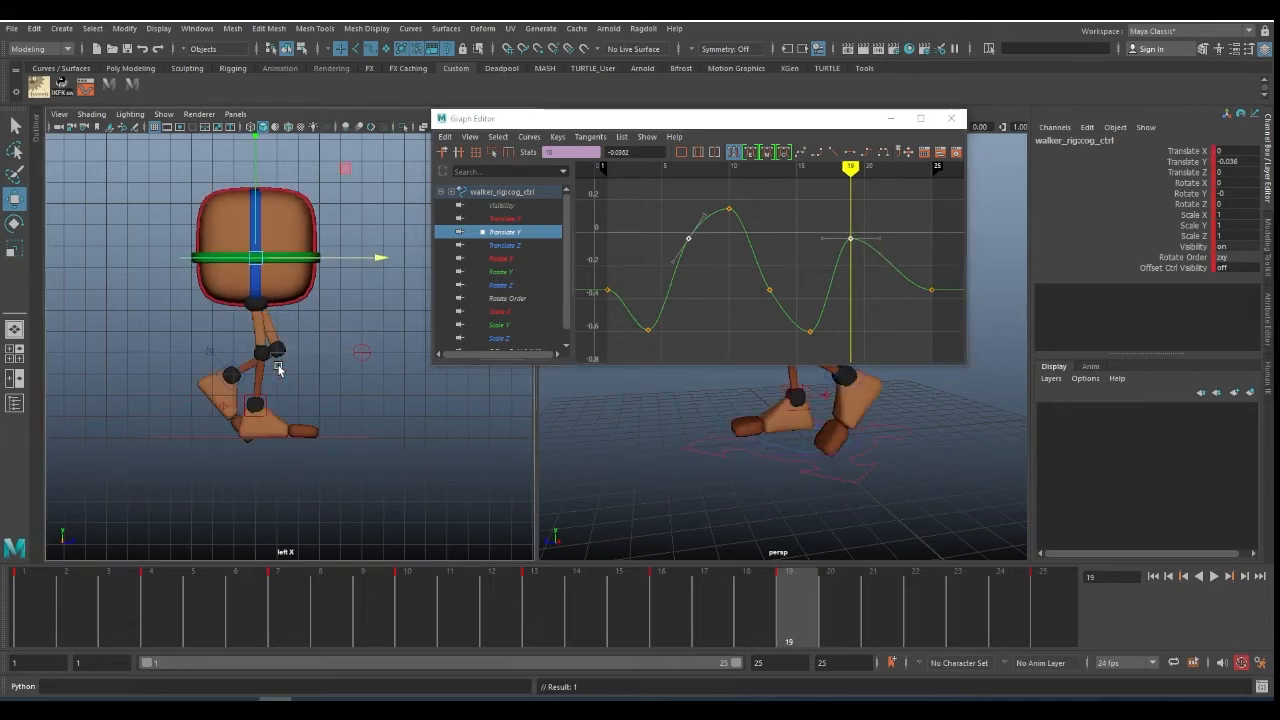
pyautogui.press('.')
pyautogui.press(',')
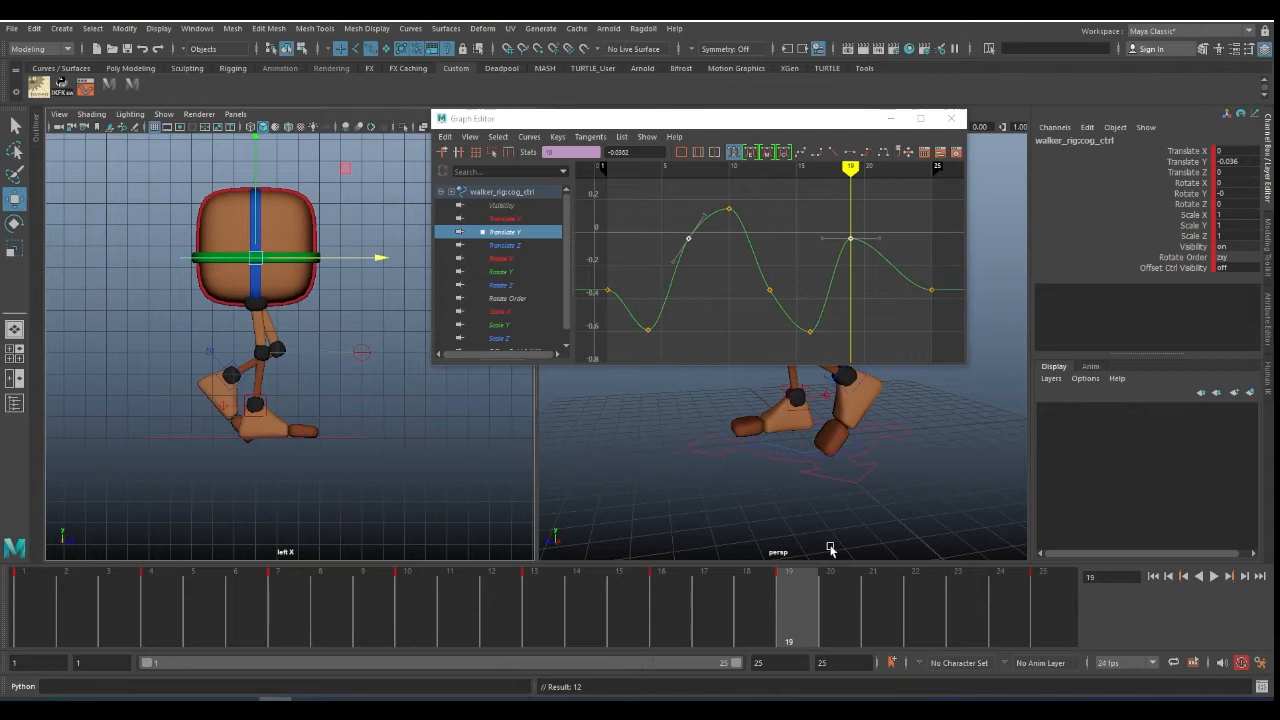
# - Raise the cog control's Translate Y key to 0.133 at frame 22 for the second up pose
pyautogui.click(917, 591)
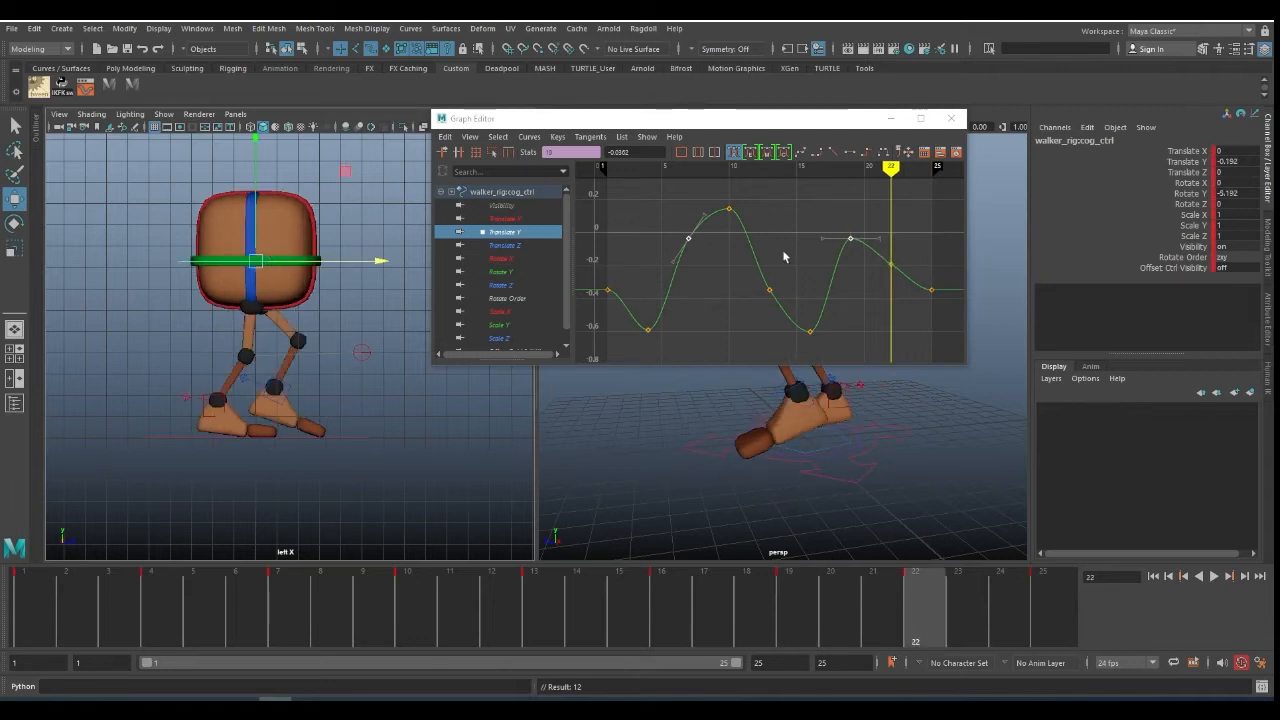
pyautogui.moveTo(907, 256); pyautogui.dragTo(879, 291)
pyautogui.keyDown('shift'); pyautogui.moveTo(907, 290); pyautogui.dragTo(916, 226, button='middle'); pyautogui.keyUp('shift')
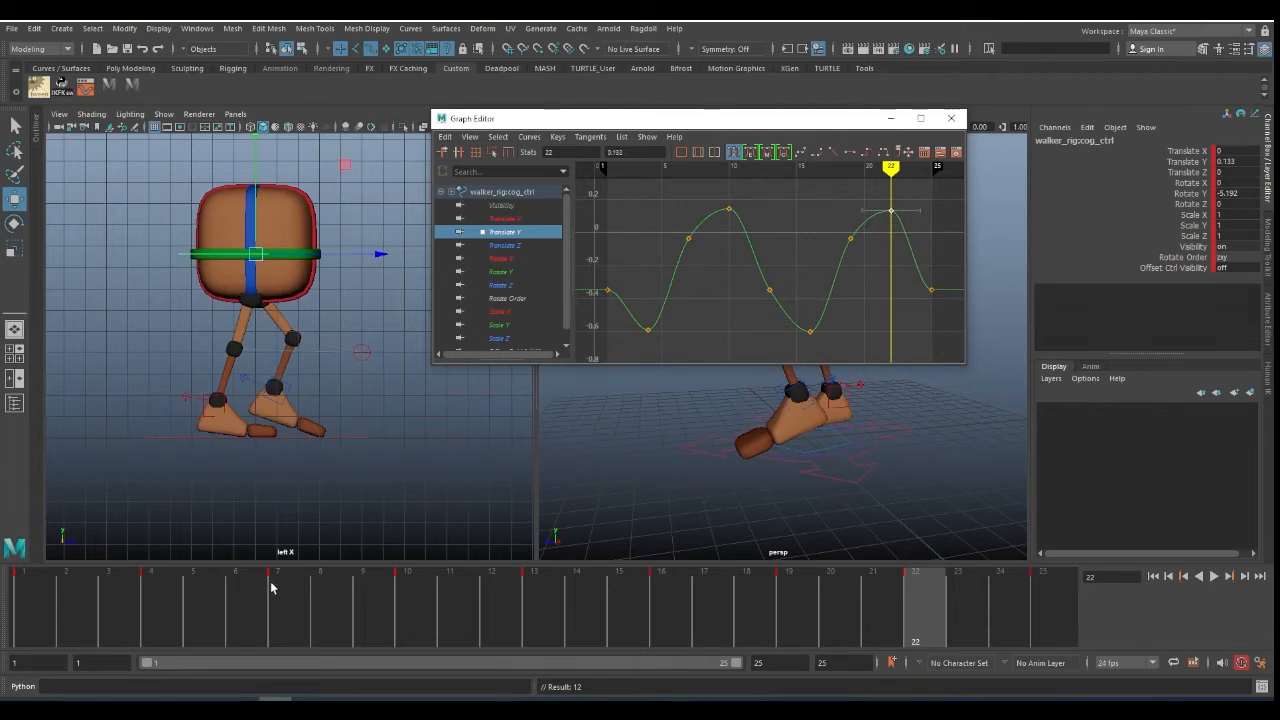
# - Increase the right foot control's Ball Roll to about 14 at frame 22 and key it
pyautogui.click(223, 396)
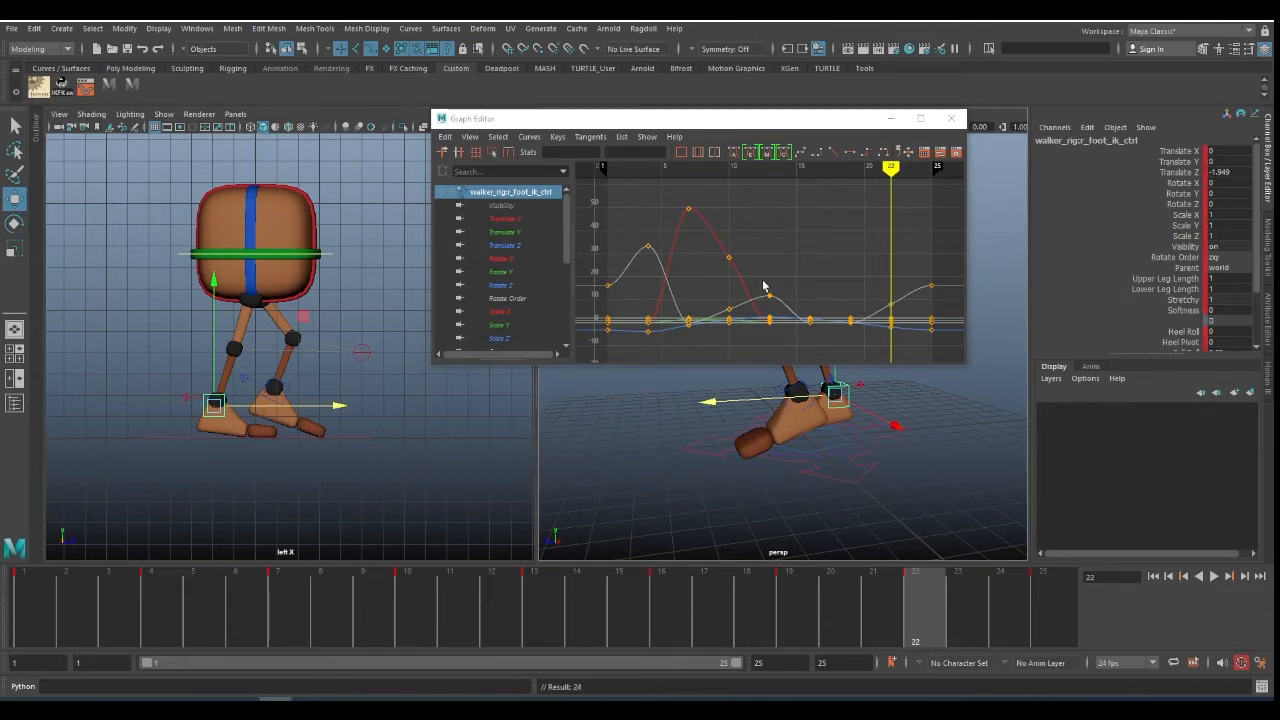
pyautogui.scroll(-2, 1140, 298)
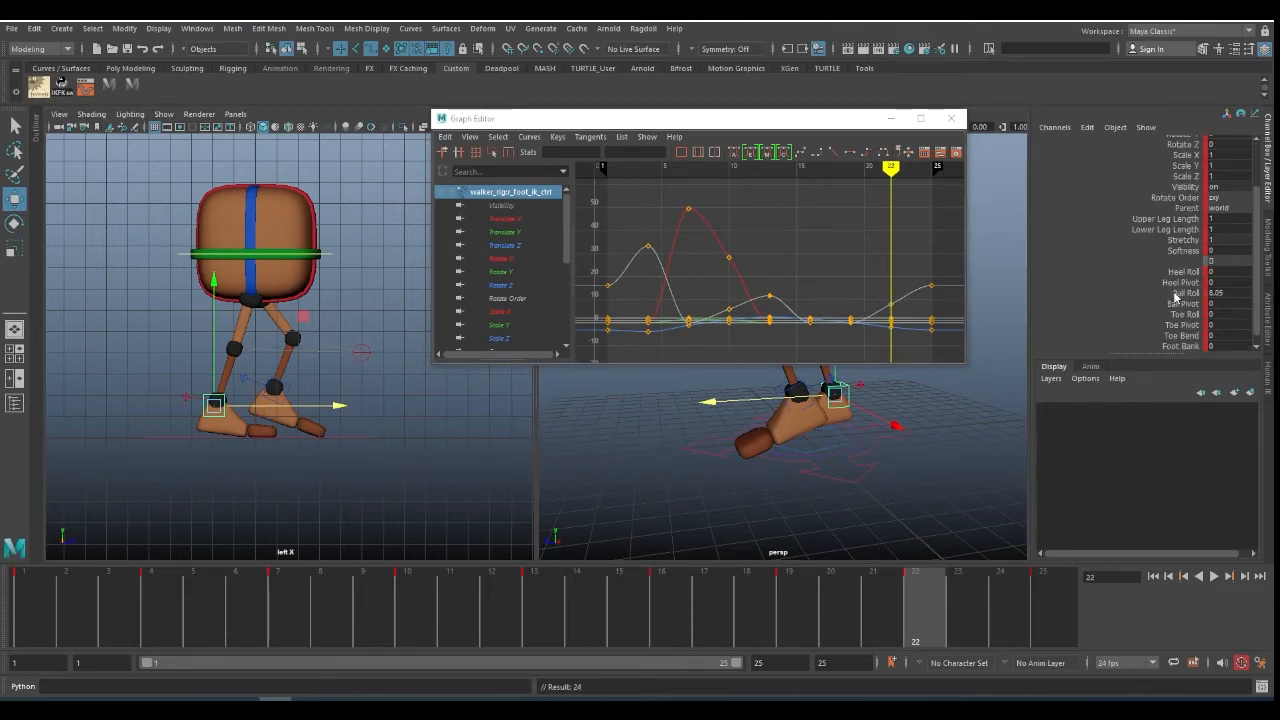
pyautogui.click(1176, 293)
pyautogui.moveTo(934, 456)
pyautogui.mouseDown(button='middle')
pyautogui.moveTo(868, 446)
pyautogui.moveTo(921, 441)
pyautogui.mouseUp(button='middle')
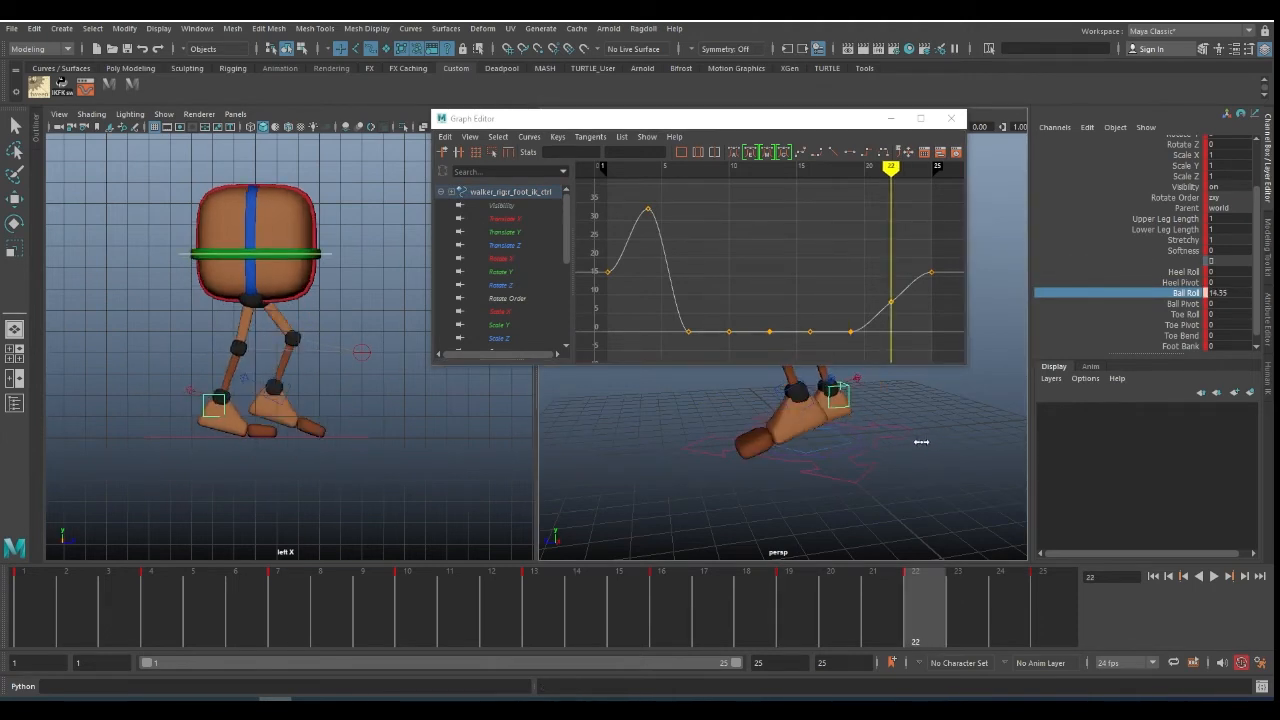
pyautogui.press('s')
pyautogui.press(',')
pyautogui.press('.')
# - Rotate the left foot control at frame 22 so its toes point farther down in the up pose
pyautogui.click(286, 388)
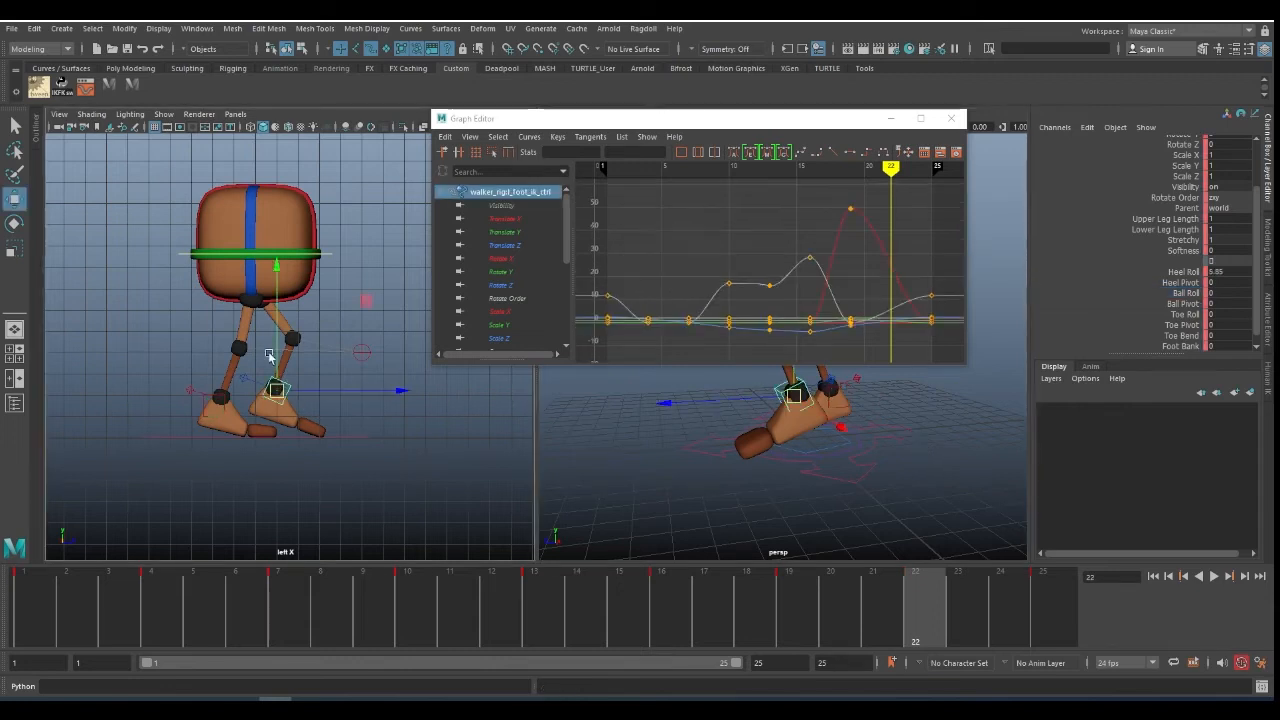
pyautogui.press('e')
pyautogui.moveTo(390, 362); pyautogui.dragTo(515, 432)
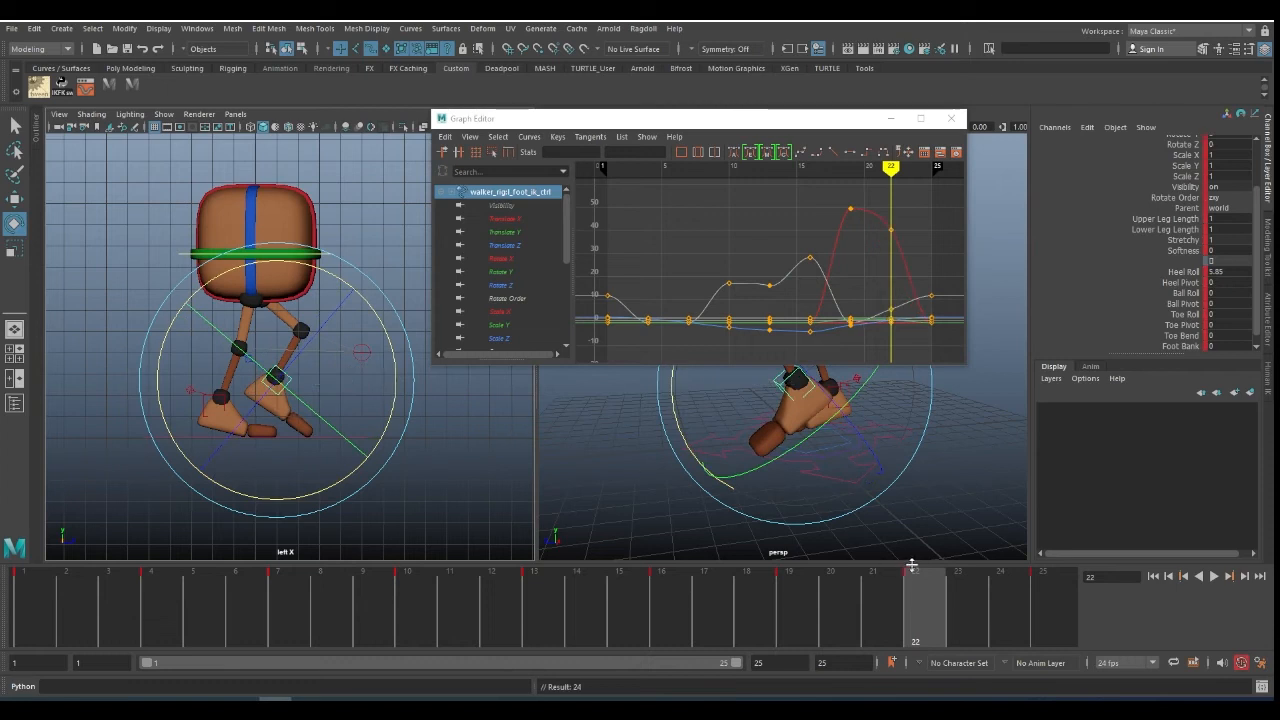
pyautogui.press('.')
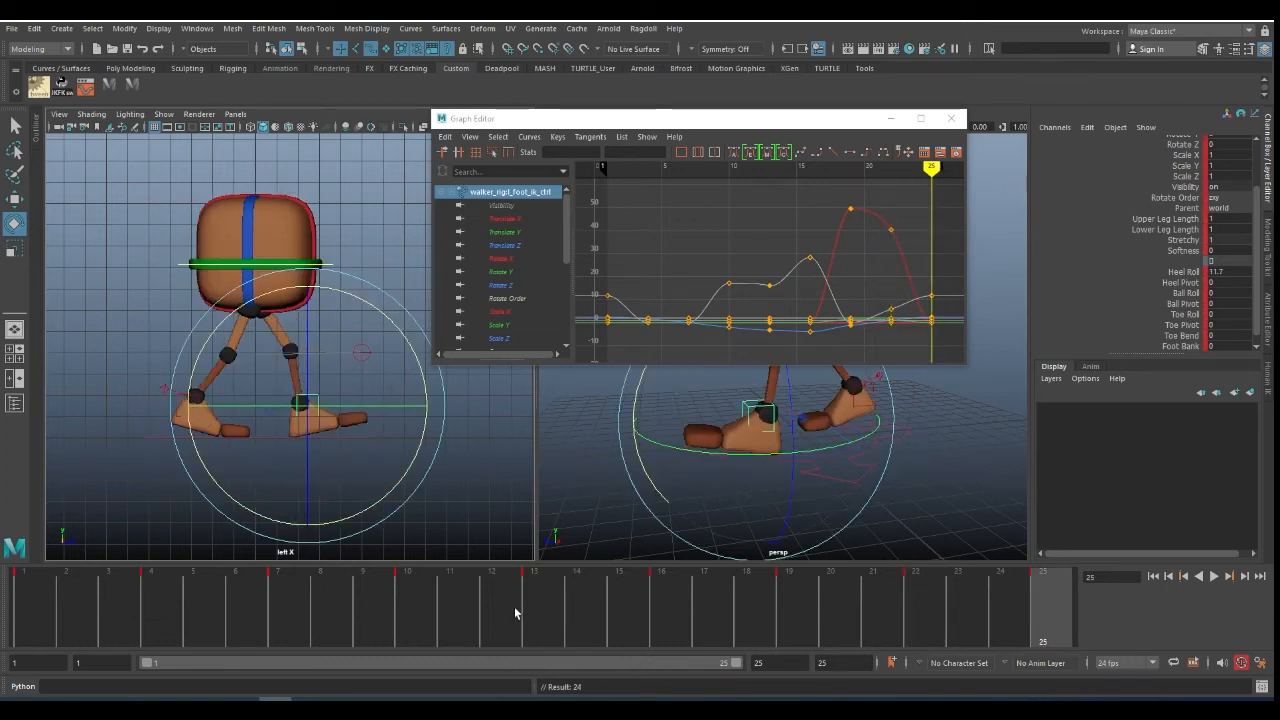
# - Play back and scrub the walk cycle in the side and perspective views to examine the motion
pyautogui.hotkey('alt', 'v')
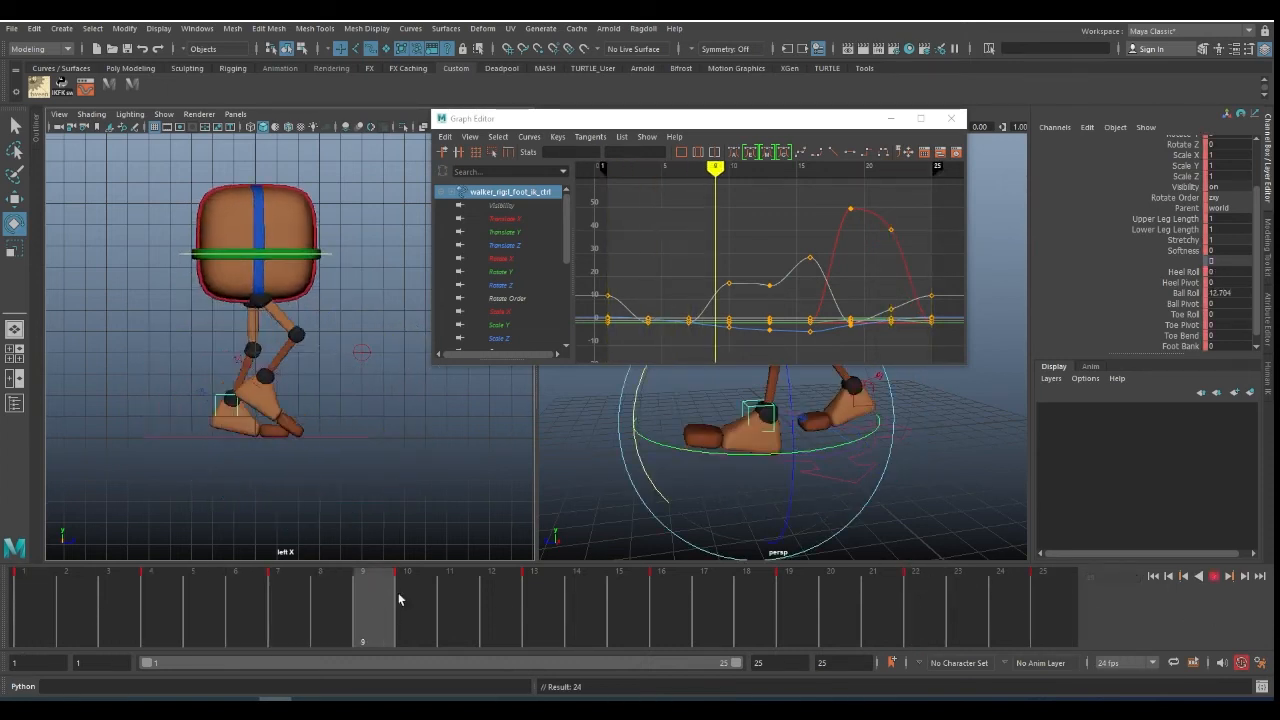
pyautogui.moveTo(603, 603); pyautogui.dragTo(30, 632)
pyautogui.click(891, 118)
pyautogui.keyDown('alt'); pyautogui.moveTo(878, 322); pyautogui.dragTo(803, 367); pyautogui.keyUp('alt')
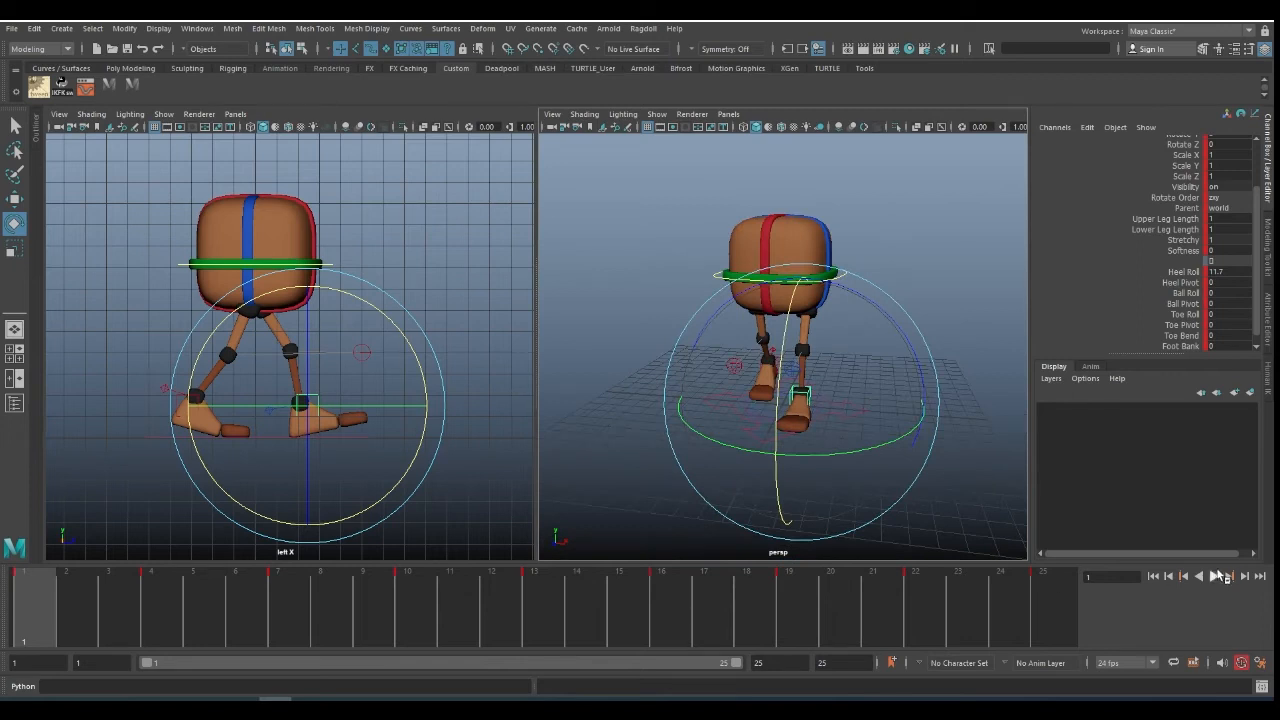
pyautogui.click(1214, 576)
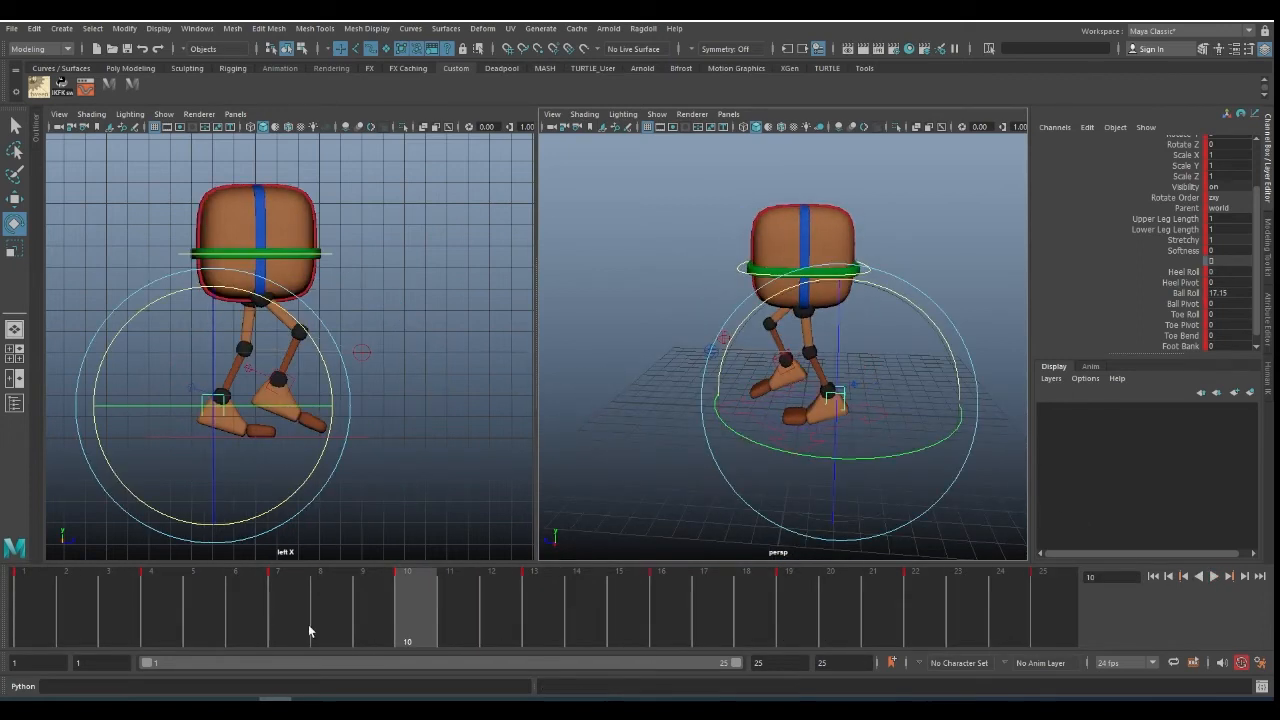
pyautogui.press('Escape')
# - Switch the perspective viewport to the front view and frame the walker's body and legs
pyautogui.press('space')
pyautogui.moveTo(775, 365); pyautogui.dragTo(781, 413)
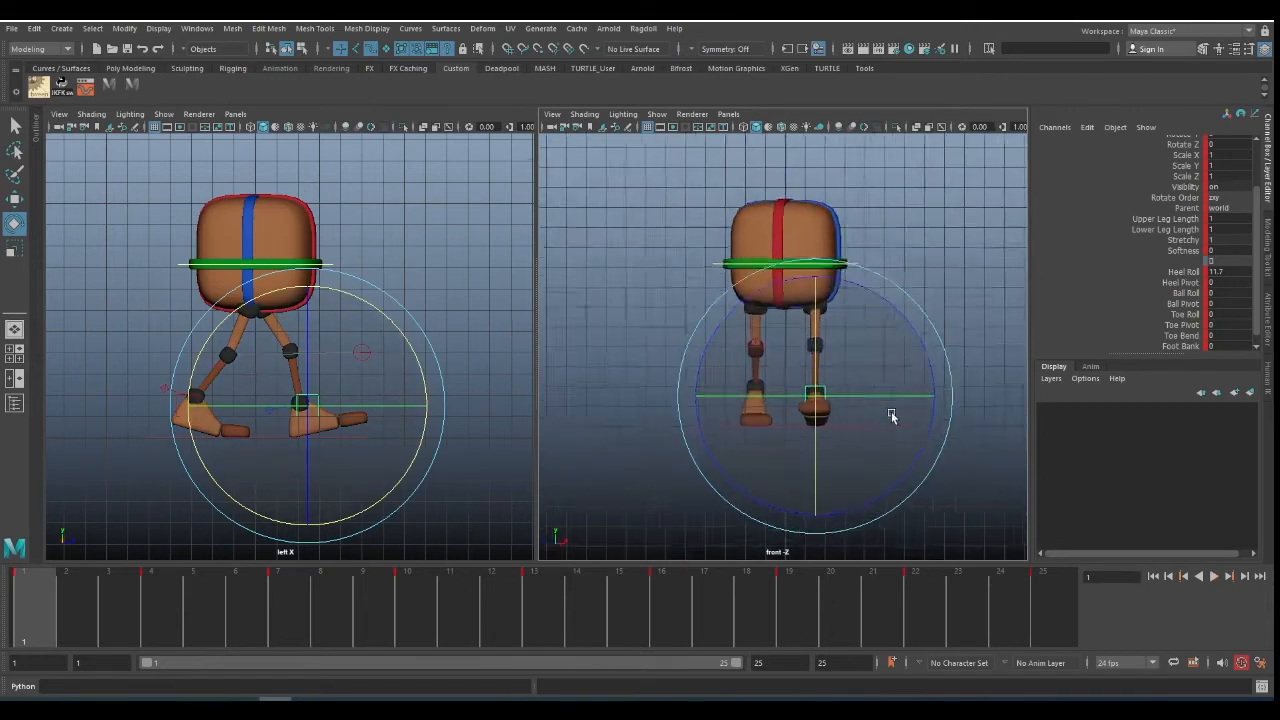
pyautogui.press('w')
pyautogui.scroll(2, 827, 410)
pyautogui.moveTo(886, 404)
pyautogui.keyDown('alt'); pyautogui.mouseDown(button='middle')
pyautogui.moveTo(841, 392)
pyautogui.moveTo(873, 420)
pyautogui.mouseUp(button='middle'); pyautogui.keyUp('alt')
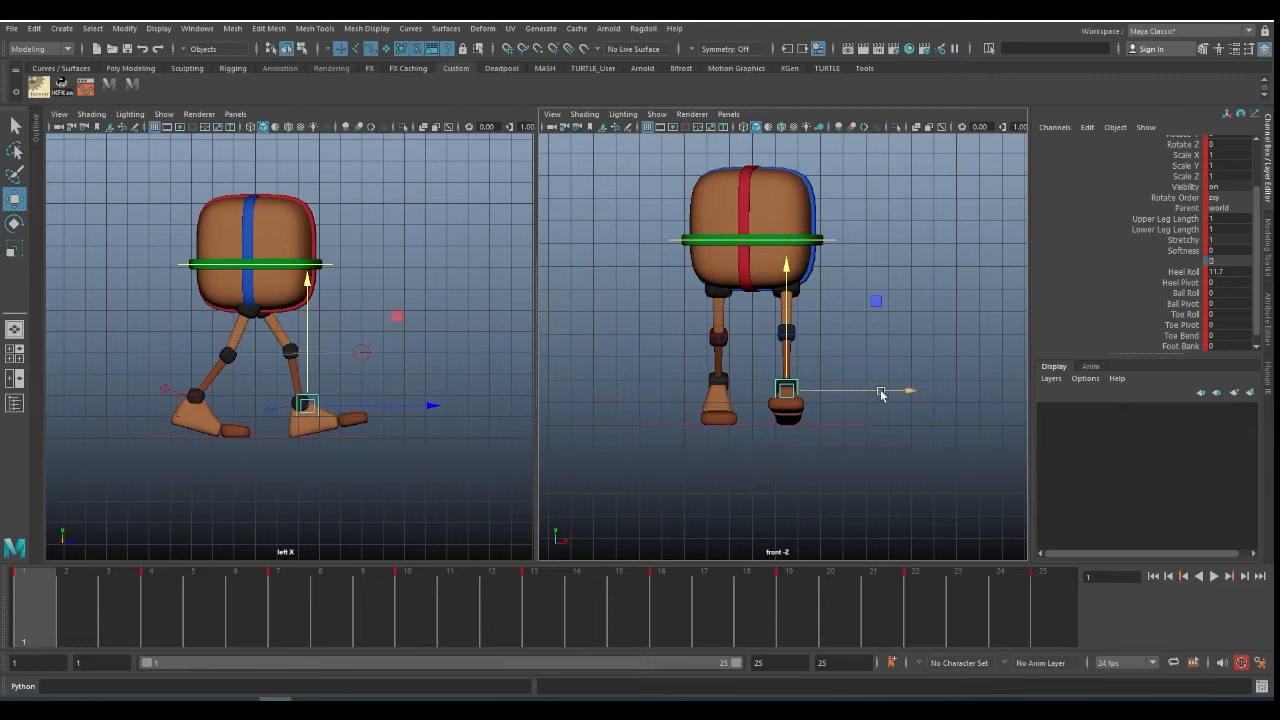
# - Move the left foot control slightly inward along X at frame 1 in the front view
pyautogui.press('s')
pyautogui.press('.')
pyautogui.press(',')
pyautogui.press('.')
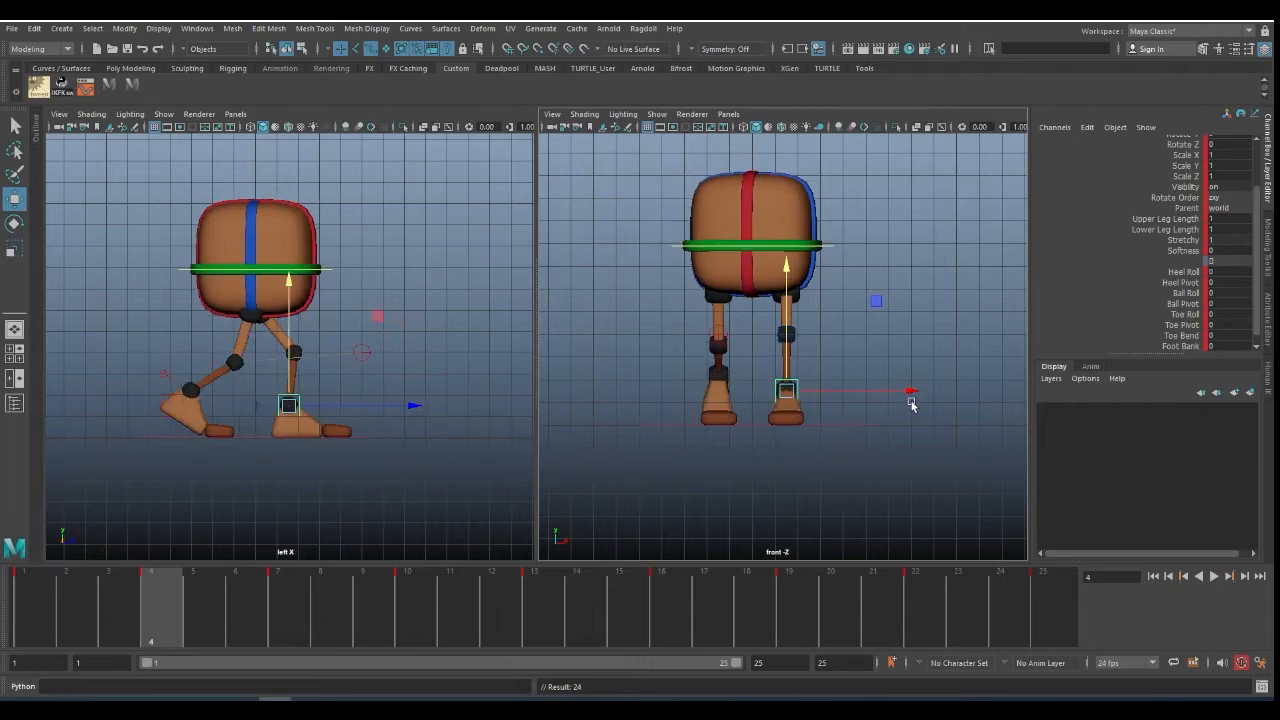
pyautogui.press(',')
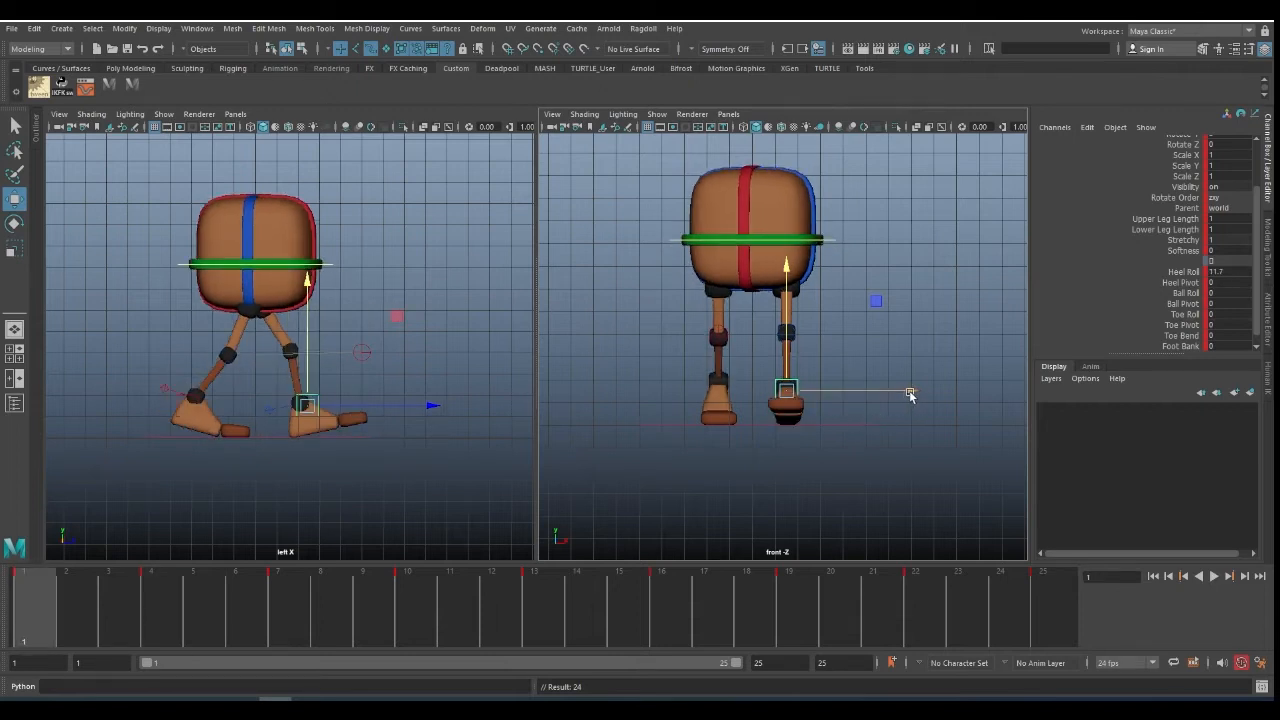
pyautogui.moveTo(900, 391); pyautogui.dragTo(892, 390)
pyautogui.hotkey('ctrl', 'z')
# - Match all of the left foot control's other Translate X keys to its frame 1 value, about 0.29
pyautogui.click(86, 87)
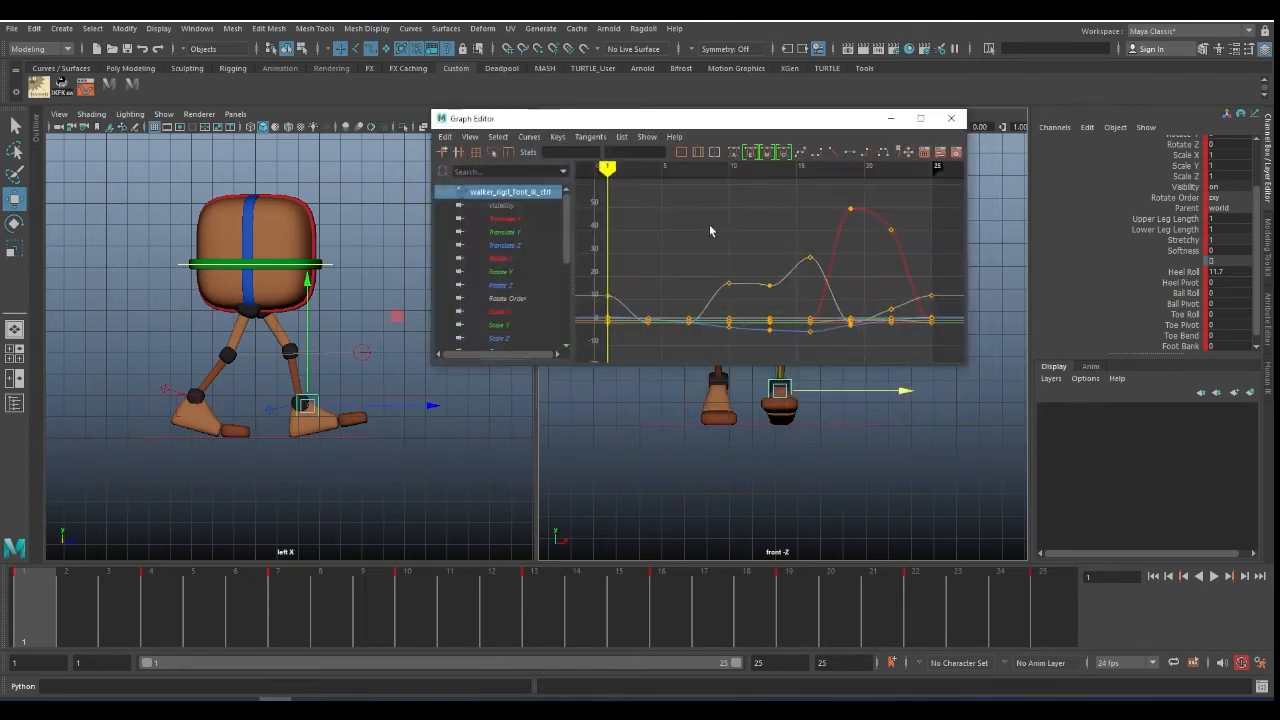
pyautogui.moveTo(650, 118); pyautogui.dragTo(535, 59)
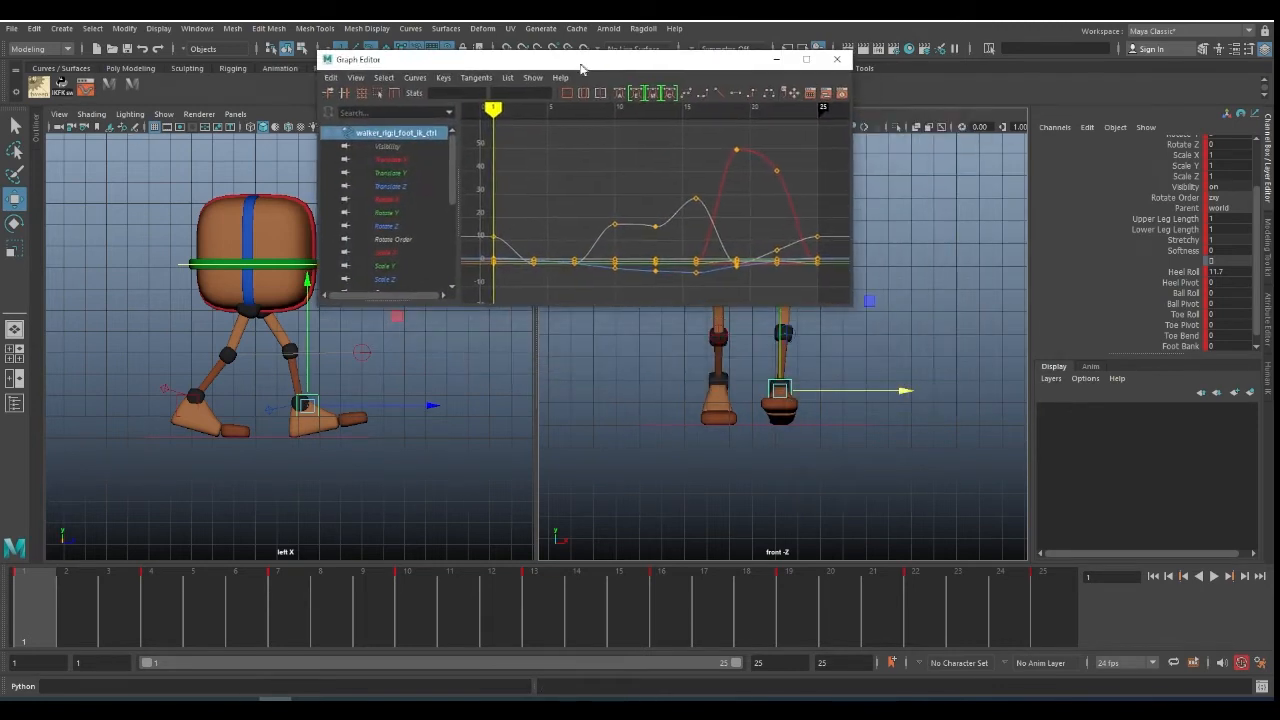
pyautogui.click(404, 173)
pyautogui.click(390, 159)
pyautogui.press('f')
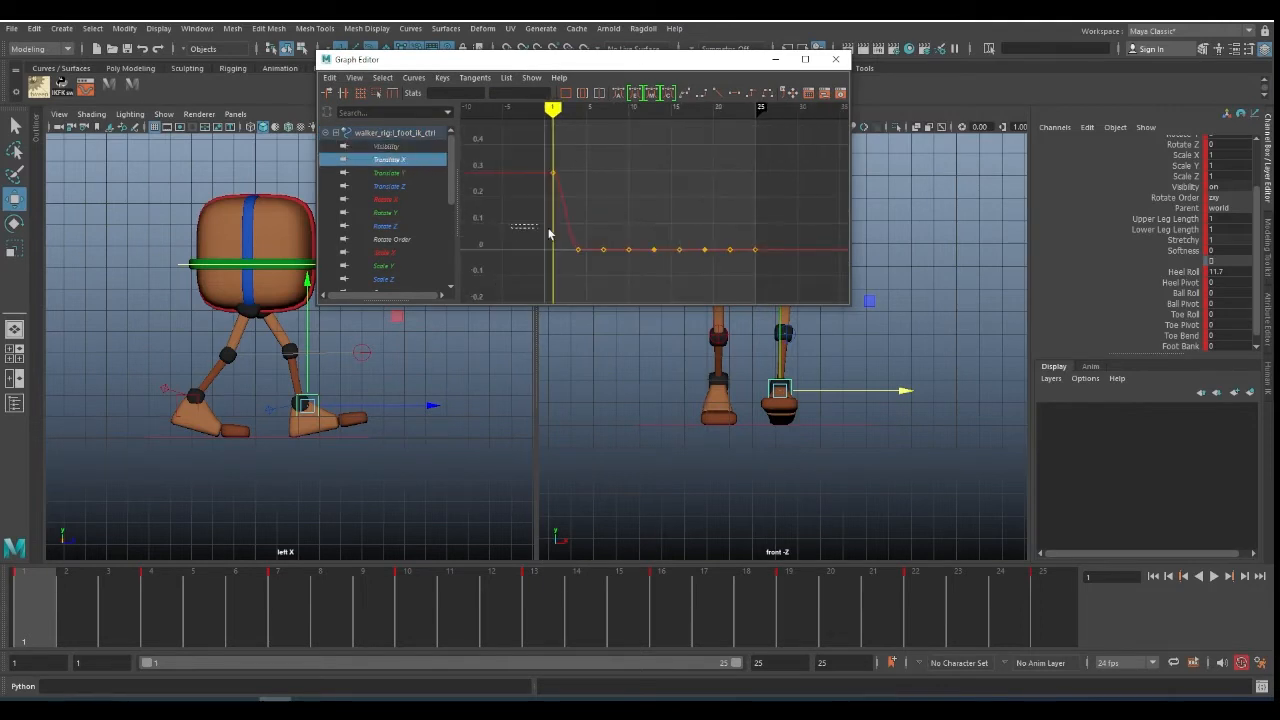
pyautogui.moveTo(548, 233); pyautogui.dragTo(766, 271)
pyautogui.keyDown('shift'); pyautogui.moveTo(766, 271); pyautogui.dragTo(781, 180, button='middle'); pyautogui.keyUp('shift')
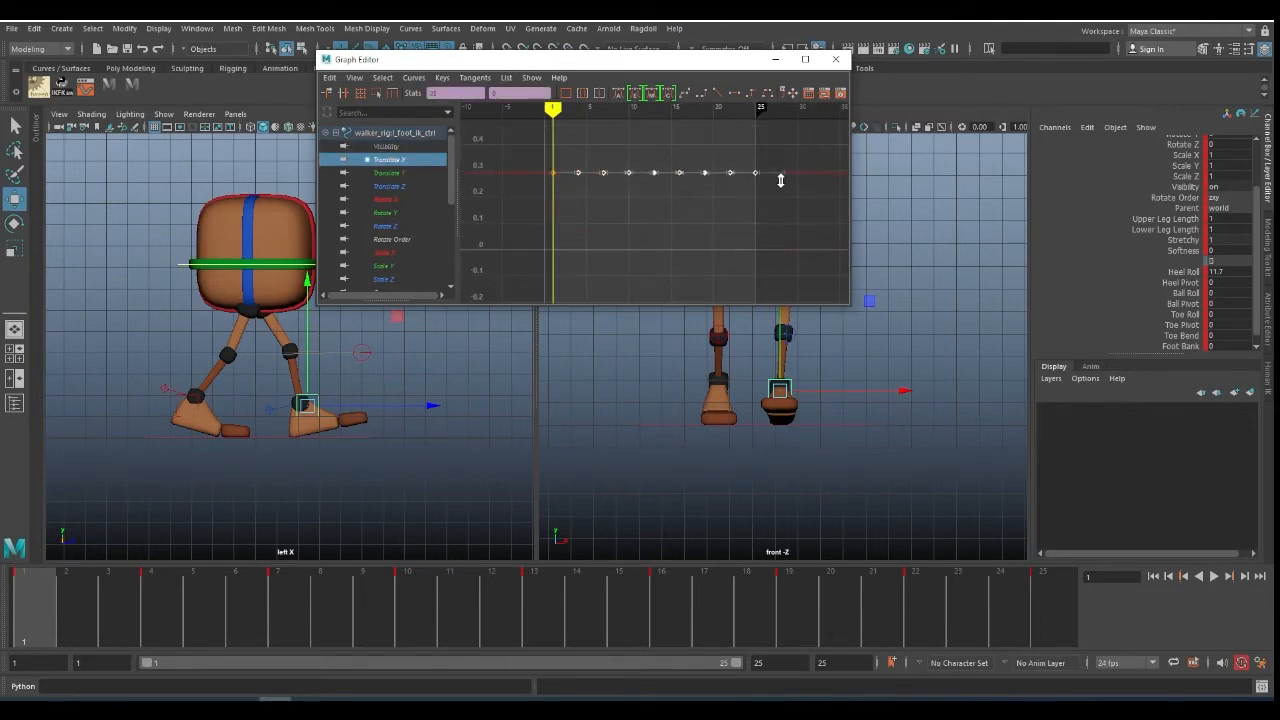
# - Step back and forth through the keyframes to check the sideways placement of both feet in the front view
pyautogui.press('.')
pyautogui.press('.')
pyautogui.press('.')
pyautogui.press('.')
pyautogui.press('.')
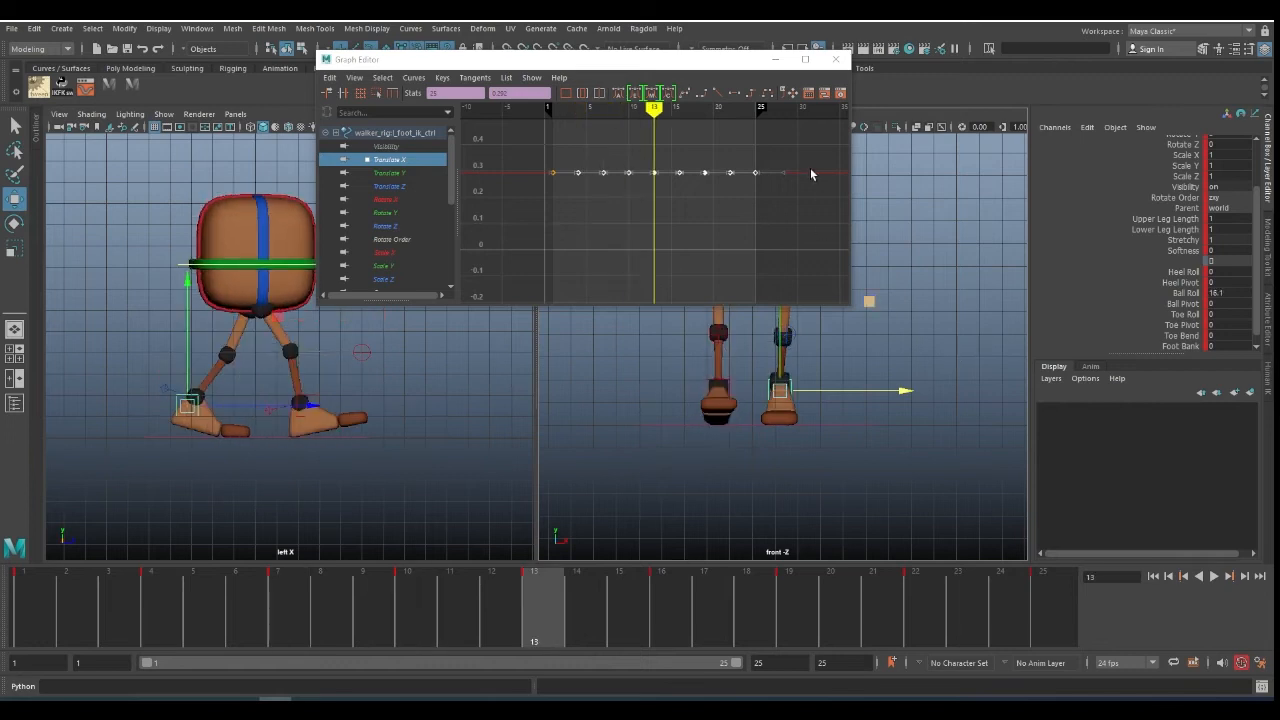
pyautogui.click(835, 59)
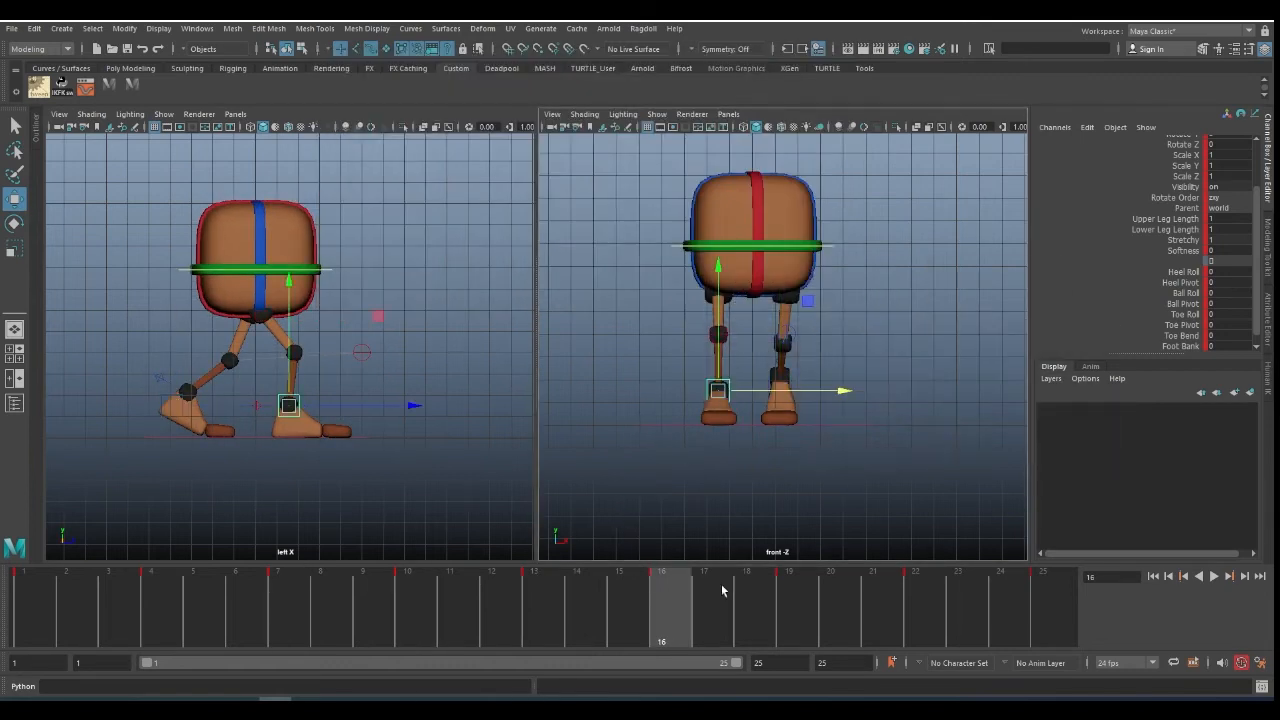
pyautogui.press(',')
pyautogui.press(',')
pyautogui.press(',')
pyautogui.press(',')
pyautogui.press(',')
pyautogui.press('.')
pyautogui.press('.')
pyautogui.press('.')
pyautogui.press('.')
pyautogui.press('.')
# - Move the right foot control slightly inward along X at frame 16 and key it
pyautogui.click(84, 85)
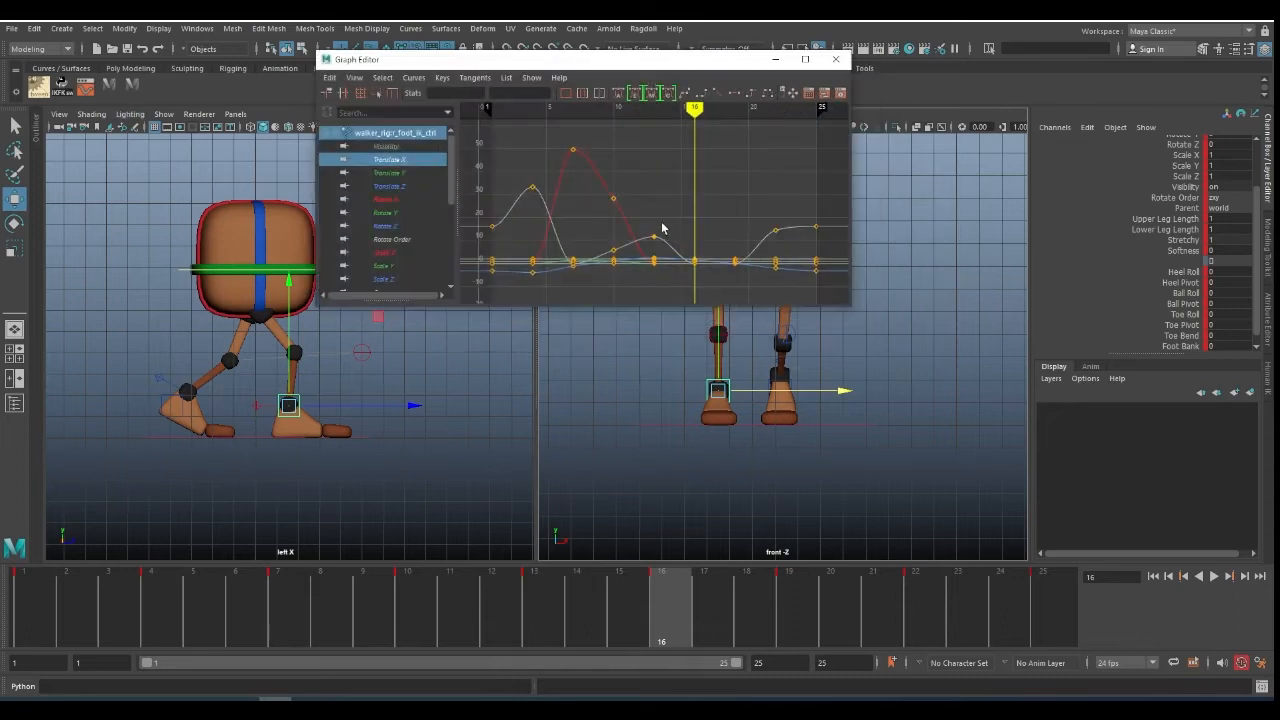
pyautogui.click(416, 159)
pyautogui.scroll(-3, 591, 198)
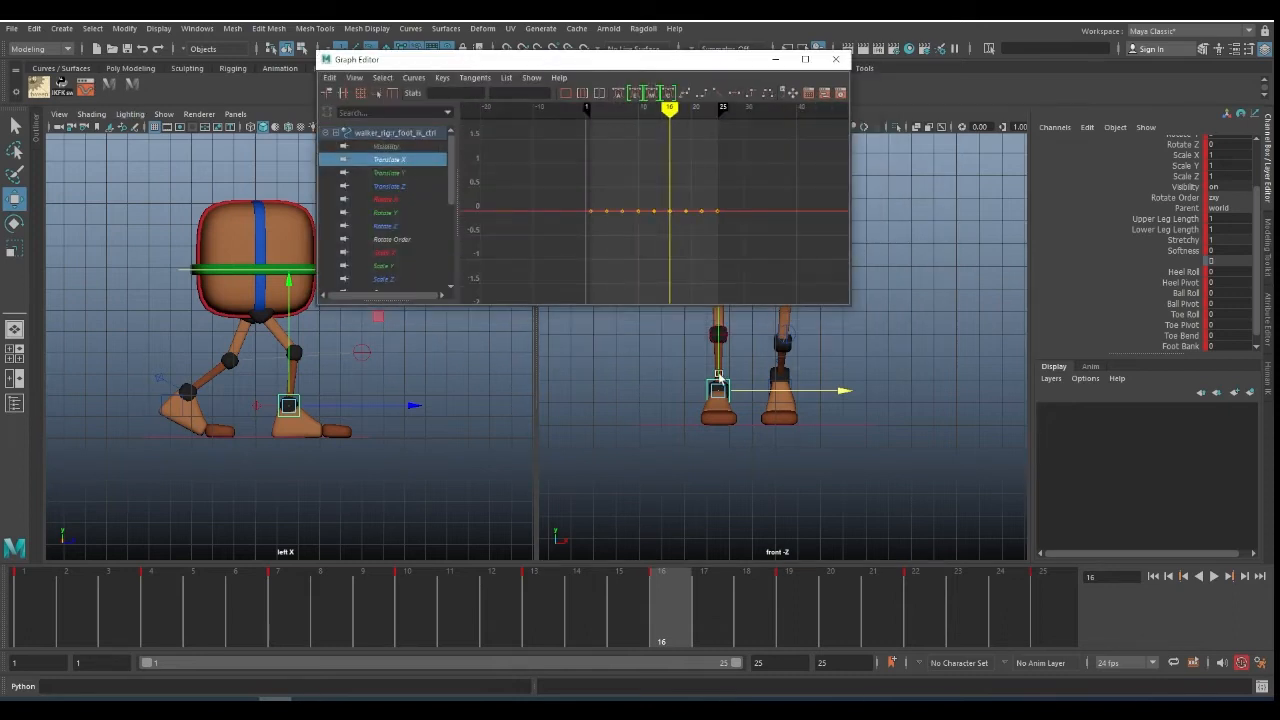
pyautogui.moveTo(844, 392); pyautogui.dragTo(854, 392)
pyautogui.press('s')
# - Match all of the right foot control's other Translate X keys to its frame 16 value, about 0.44
pyautogui.moveTo(576, 202); pyautogui.dragTo(787, 254)
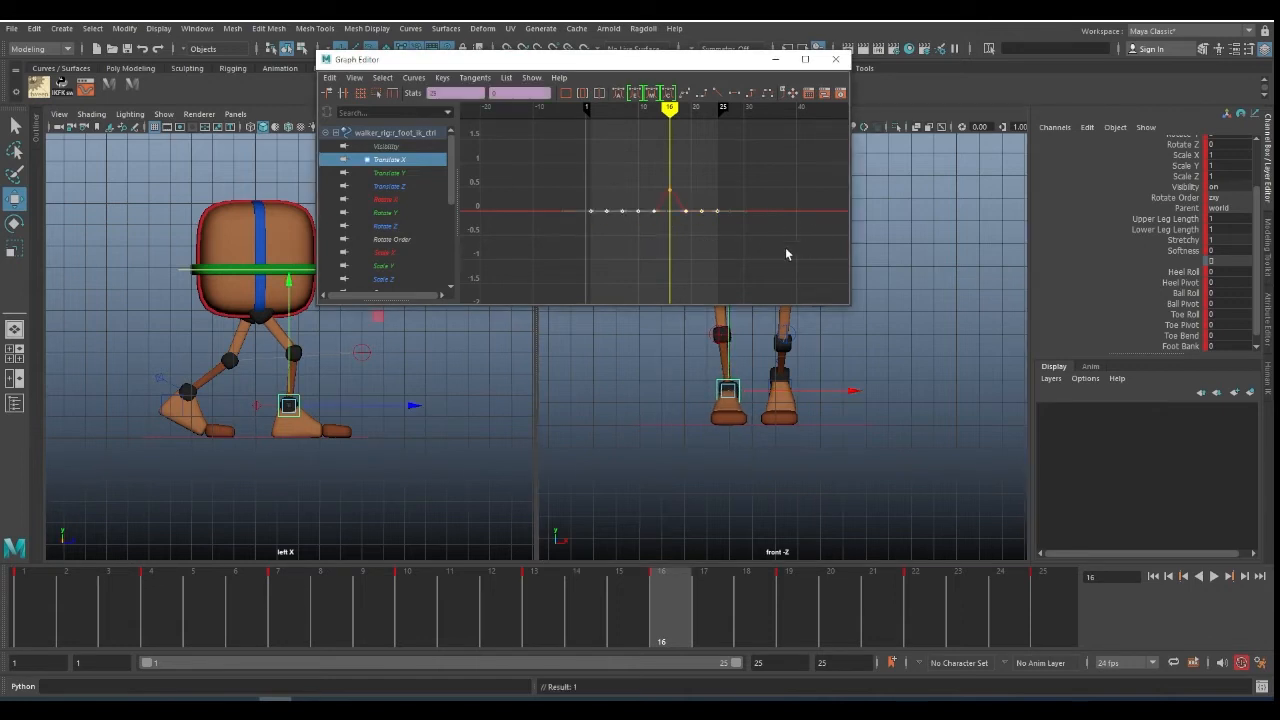
pyautogui.press('f')
pyautogui.keyDown('shift'); pyautogui.moveTo(773, 249); pyautogui.dragTo(792, 124, button='middle'); pyautogui.keyUp('shift')
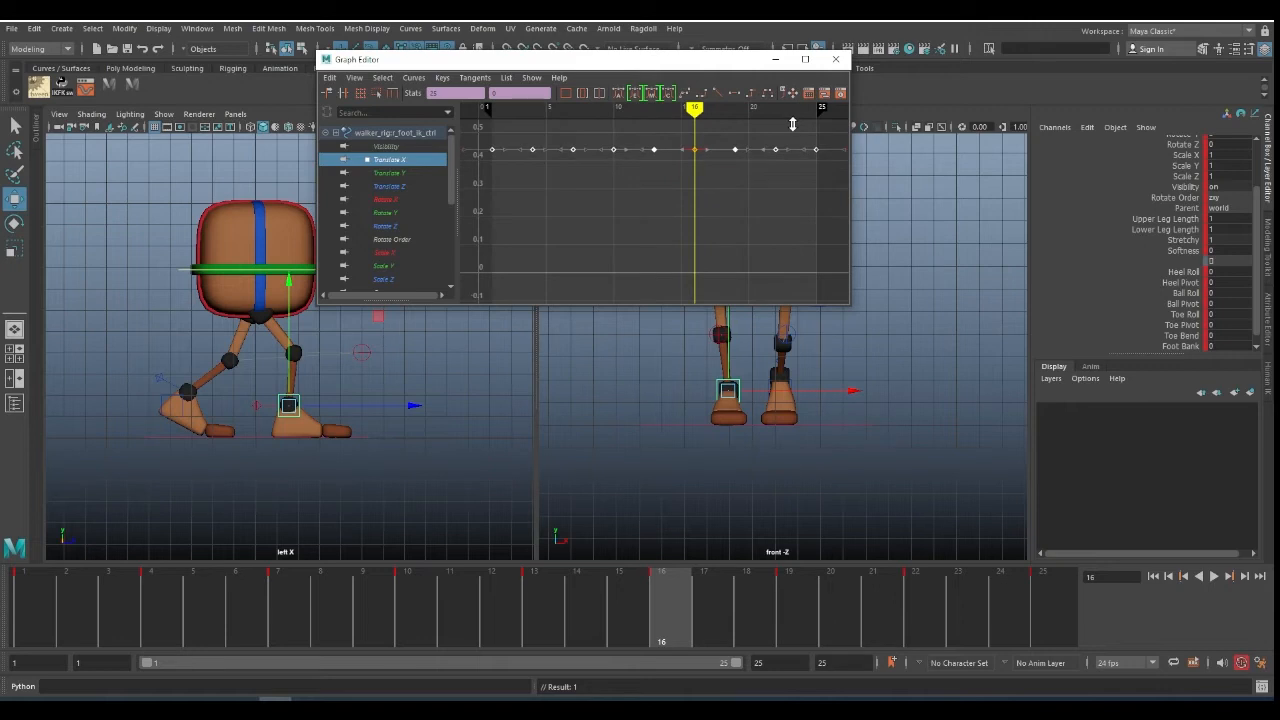
pyautogui.click(835, 59)
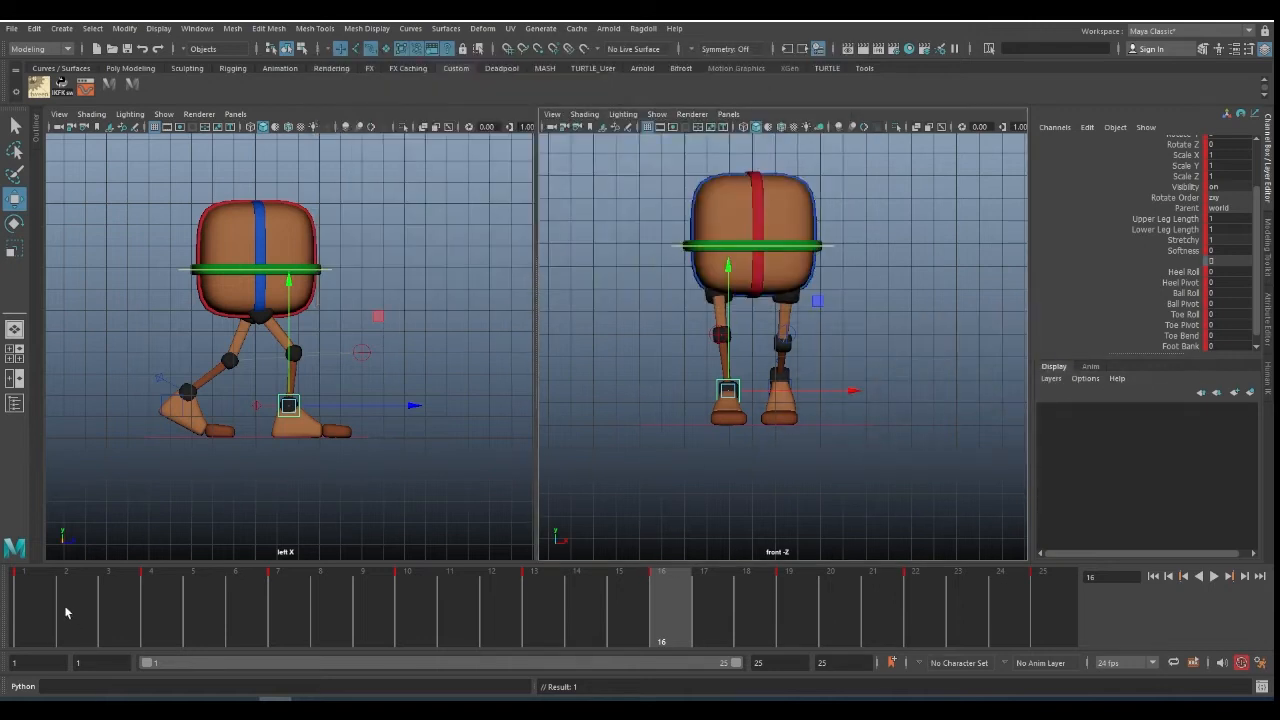
# - Play back the walk cycle in the front view to check the narrower foot placement
pyautogui.click(65, 612)
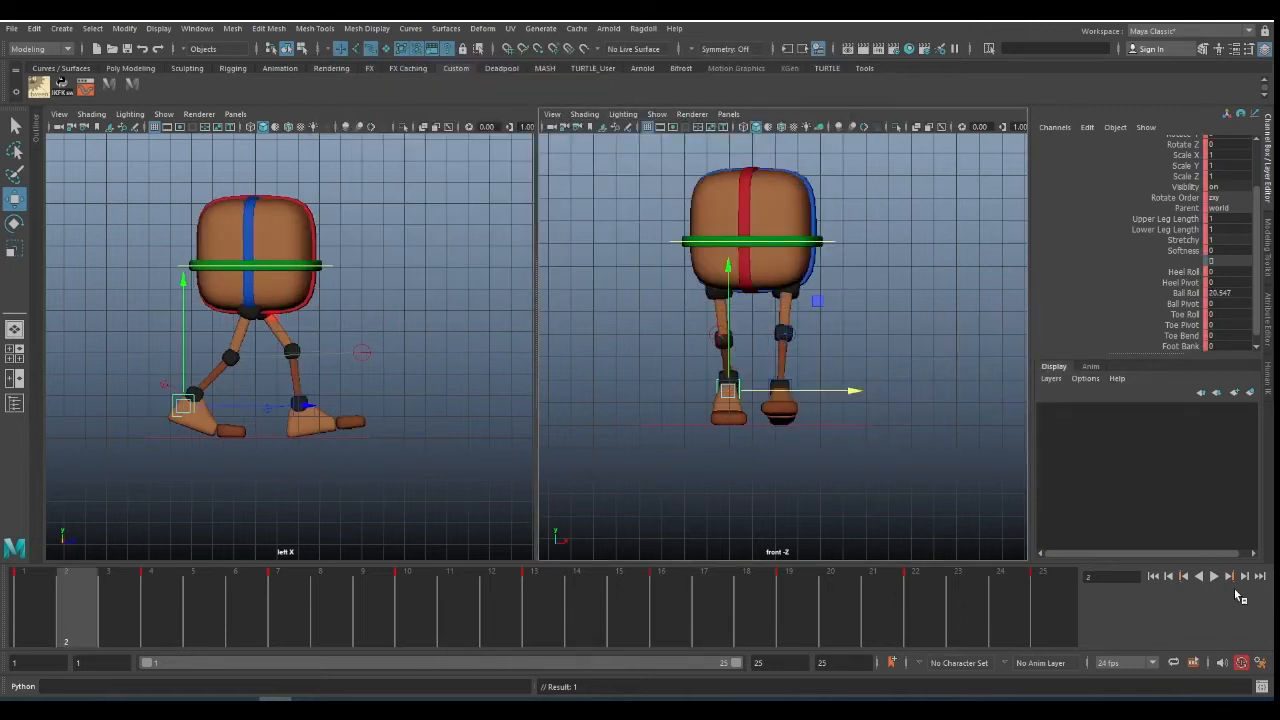
pyautogui.click(1213, 577)
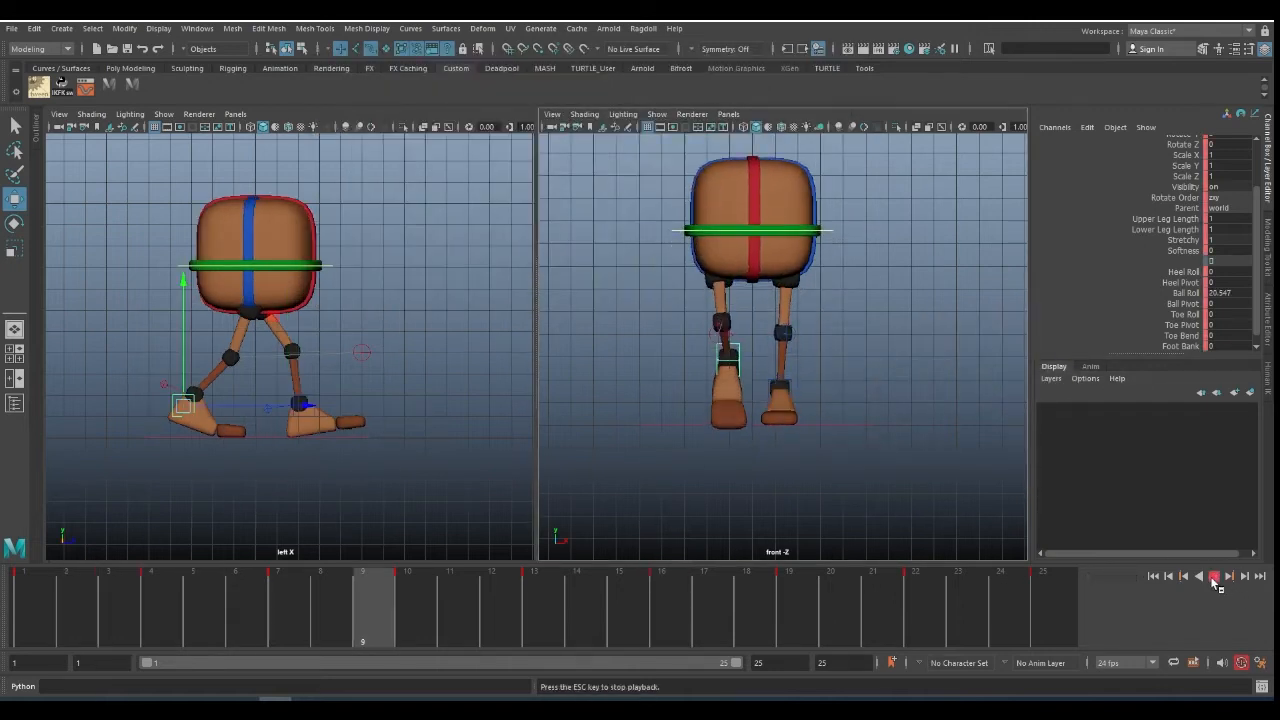
pyautogui.click(1213, 577)
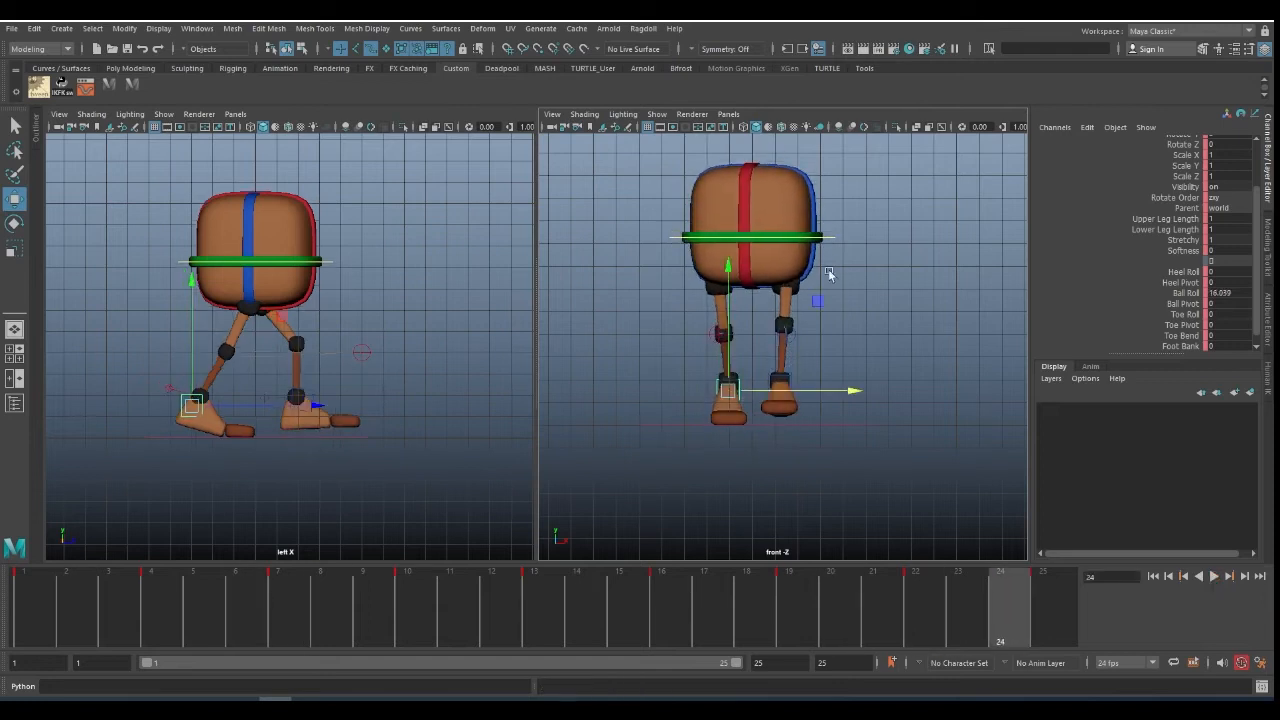
# - Delete the cog control's in-between Rotate Y keys, keeping only those at frames 1, 13 and 25
pyautogui.click(833, 239)
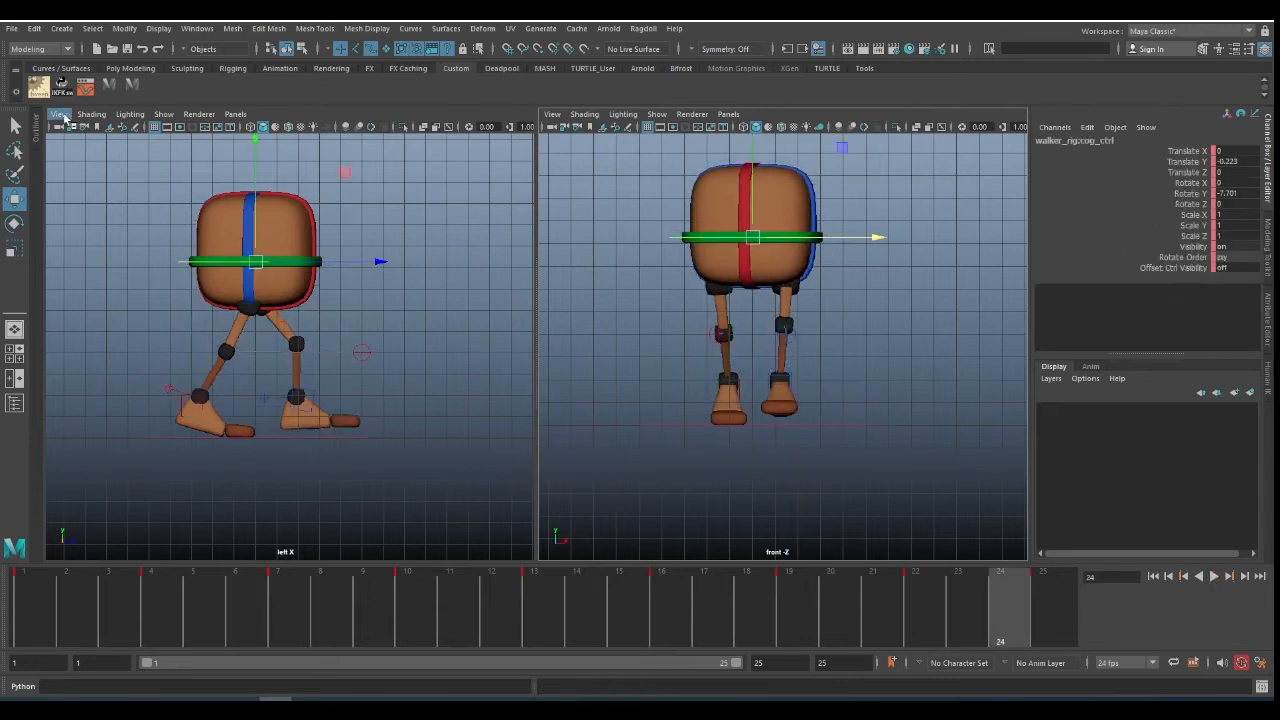
pyautogui.click(86, 88)
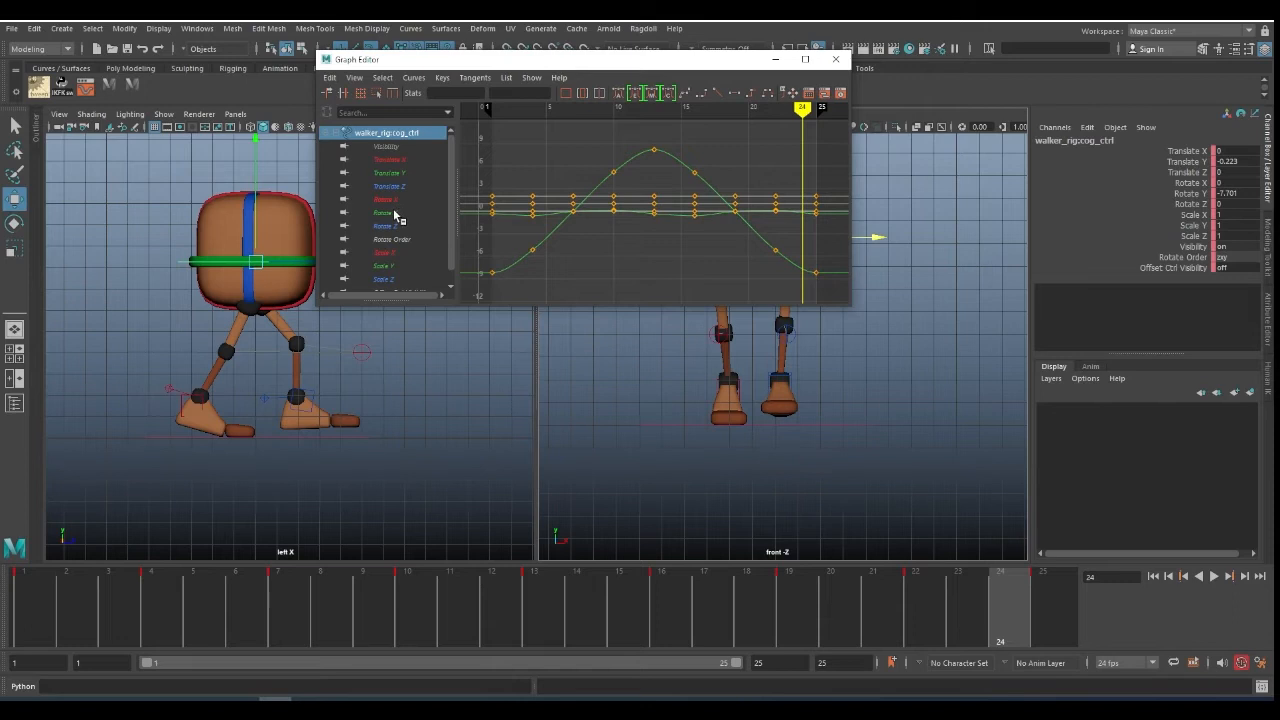
pyautogui.click(385, 213)
pyautogui.scroll(-3, 594, 203)
pyautogui.moveTo(647, 200); pyautogui.dragTo(755, 258)
pyautogui.press('f')
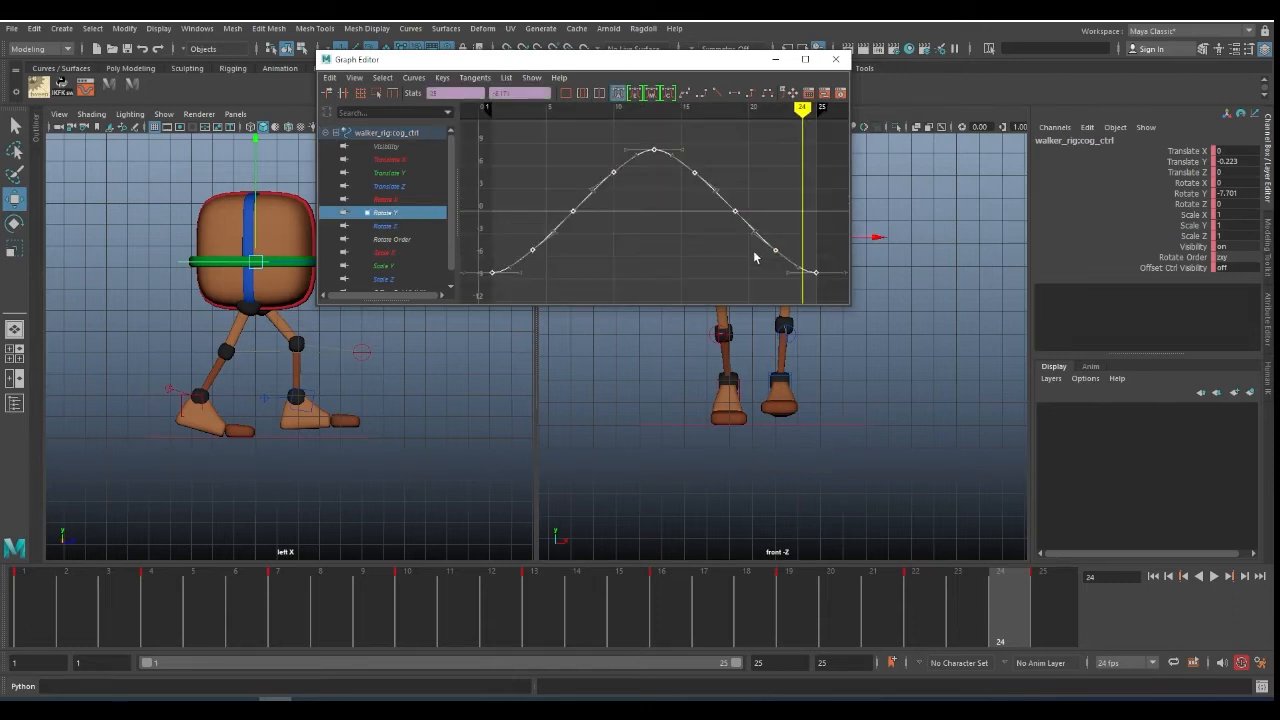
pyautogui.click(724, 178)
pyautogui.moveTo(676, 165); pyautogui.dragTo(787, 265)
pyautogui.press('Delete')
pyautogui.moveTo(626, 158); pyautogui.dragTo(514, 263)
pyautogui.press('Delete')
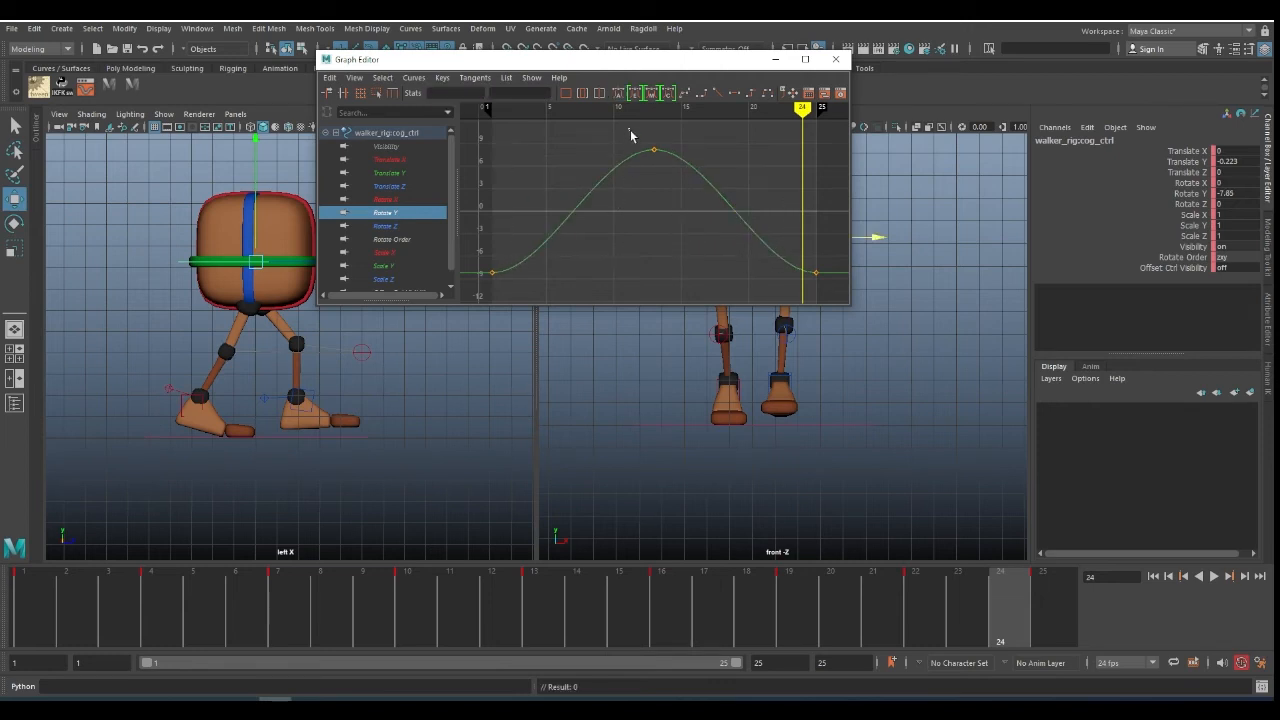
# - Raise the cog control's Rotate Y keys at frames 1 and 25 together to -4.644
pyautogui.scroll(-3, 667, 203)
pyautogui.press('f')
pyautogui.moveTo(682, 94); pyautogui.dragTo(482, 219)
pyautogui.press('.')
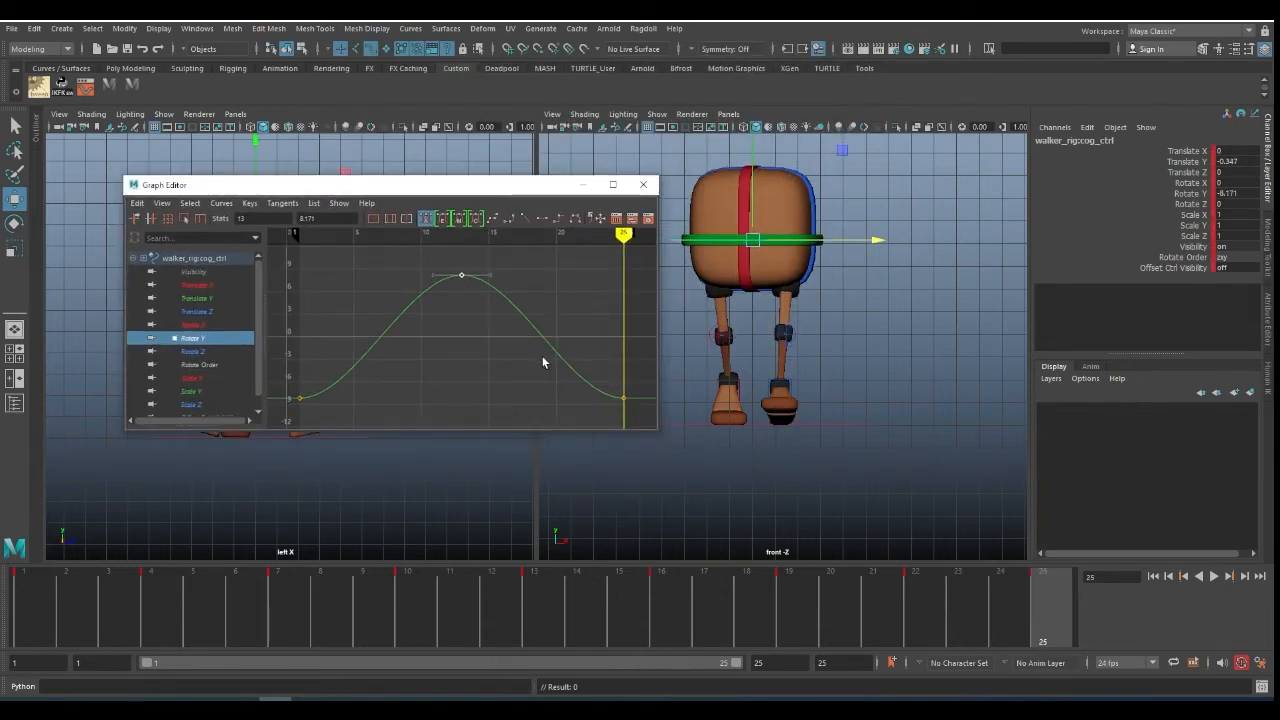
pyautogui.scroll(-2, 544, 360)
pyautogui.moveTo(348, 347); pyautogui.dragTo(628, 393)
pyautogui.keyDown('shift'); pyautogui.moveTo(592, 328); pyautogui.dragTo(596, 312, button='middle'); pyautogui.keyUp('shift')
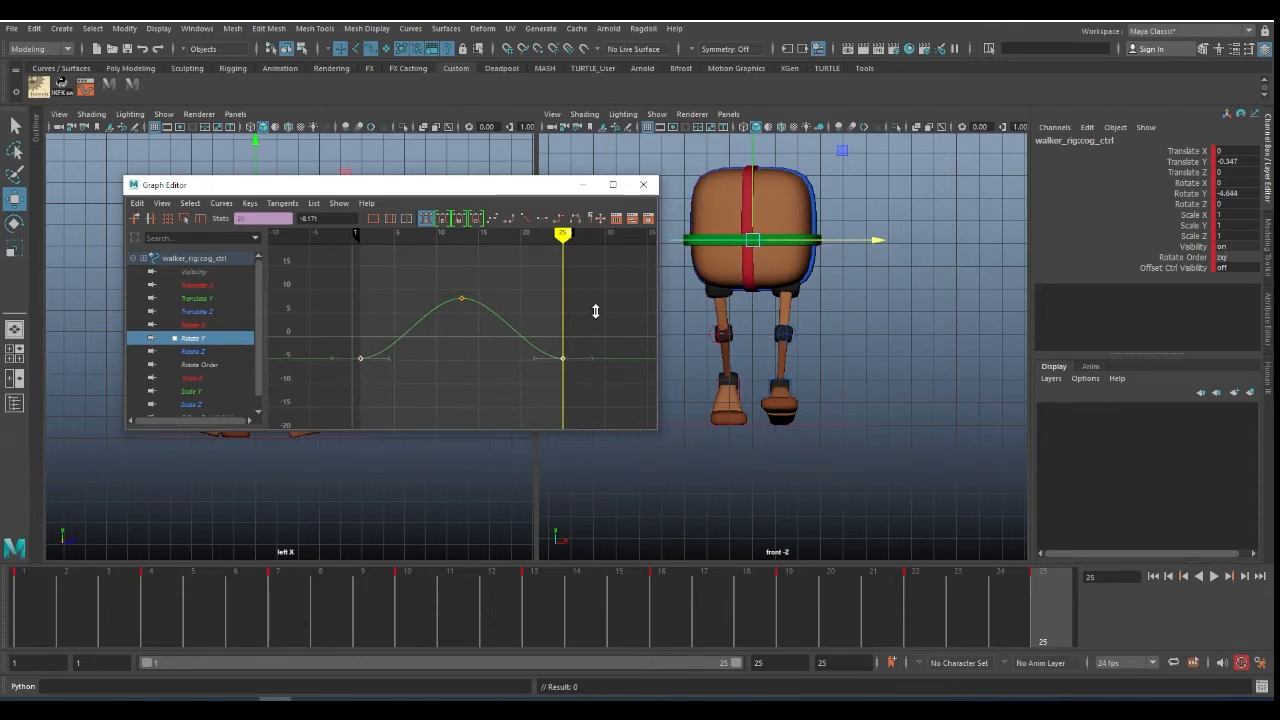
# - Set the cog control's Rotate Y to 4.644 at frame 13, mirroring its frame 25 value, and close the Graph Editor
pyautogui.click(1195, 194)
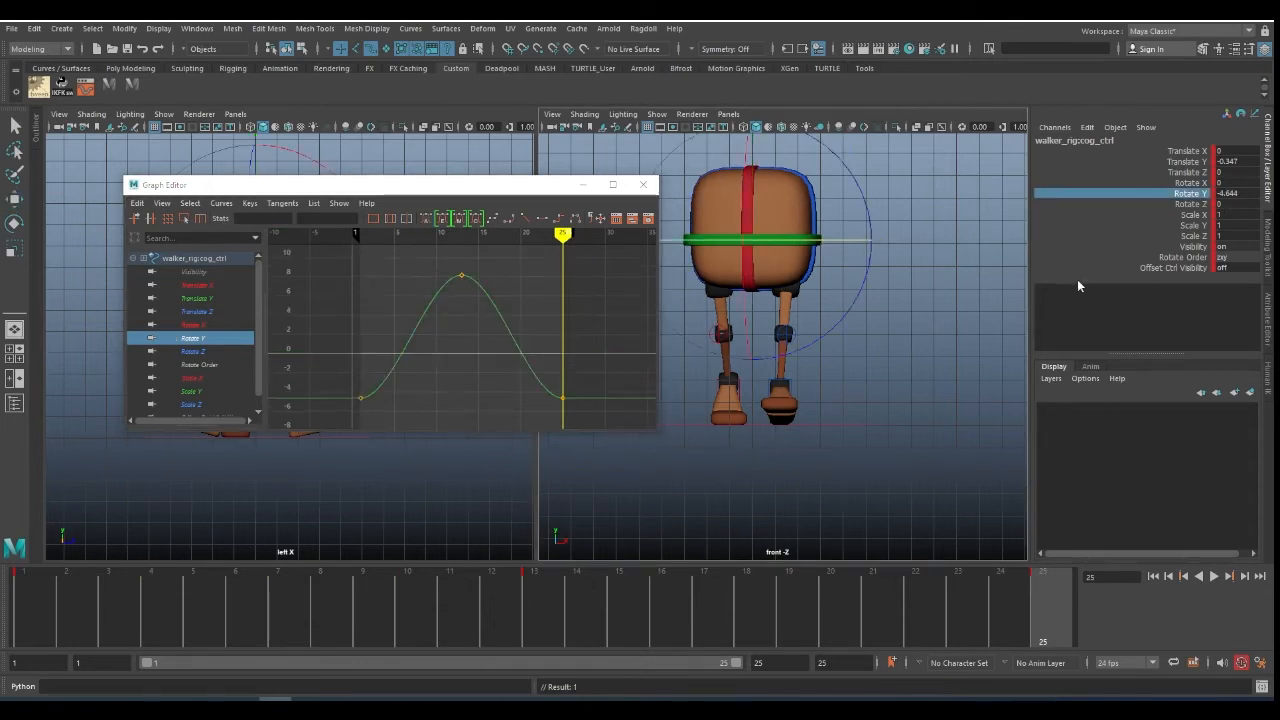
pyautogui.click(539, 583)
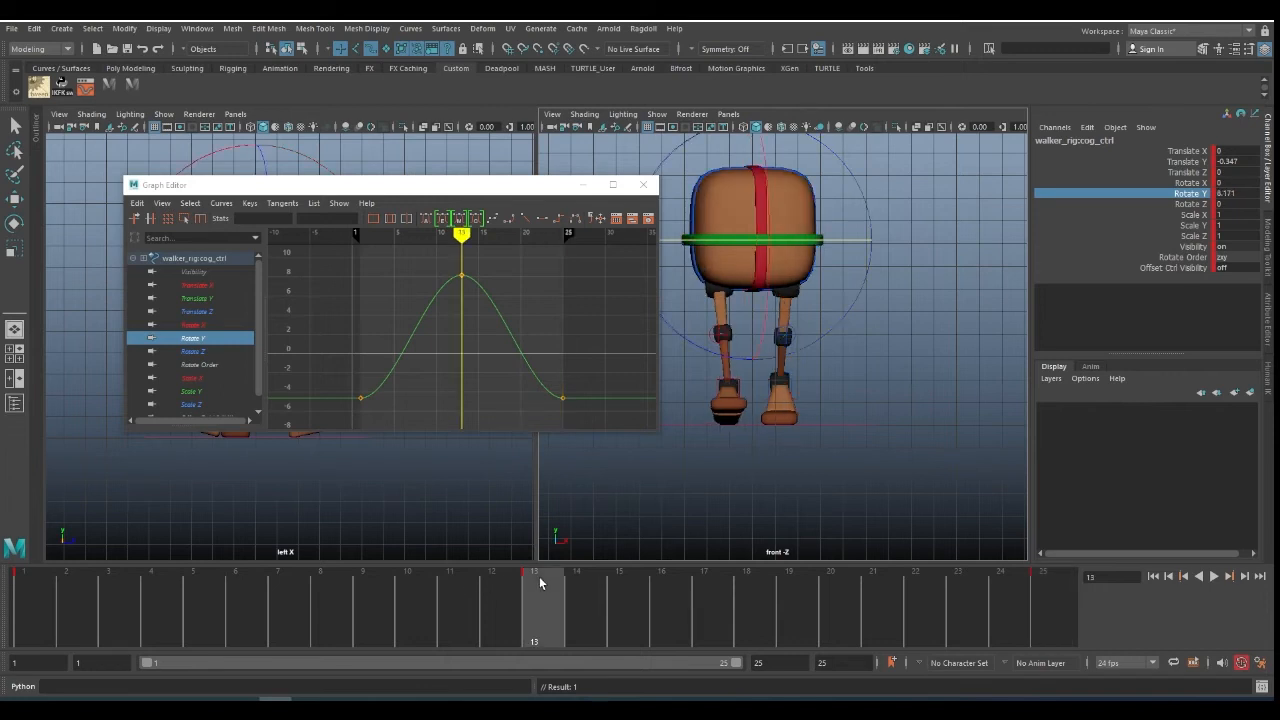
pyautogui.click(1042, 596)
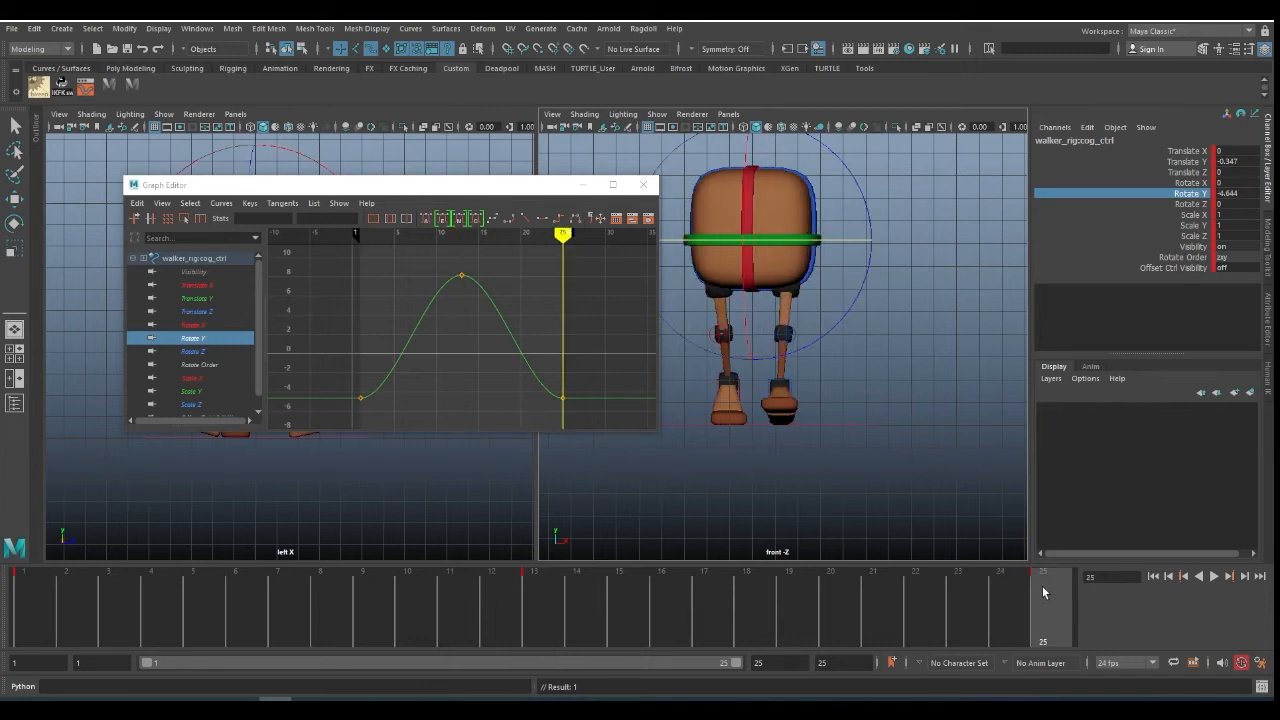
pyautogui.moveTo(1043, 593); pyautogui.dragTo(536, 598)
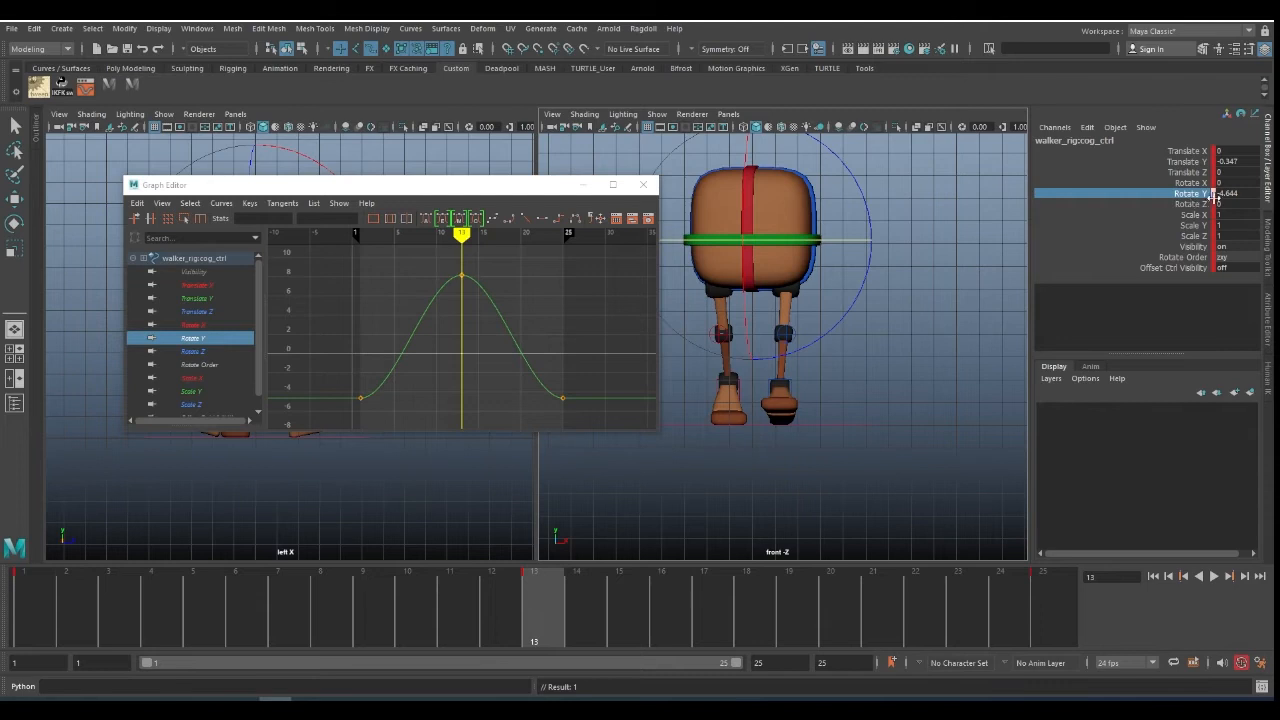
pyautogui.doubleClick(1219, 195)
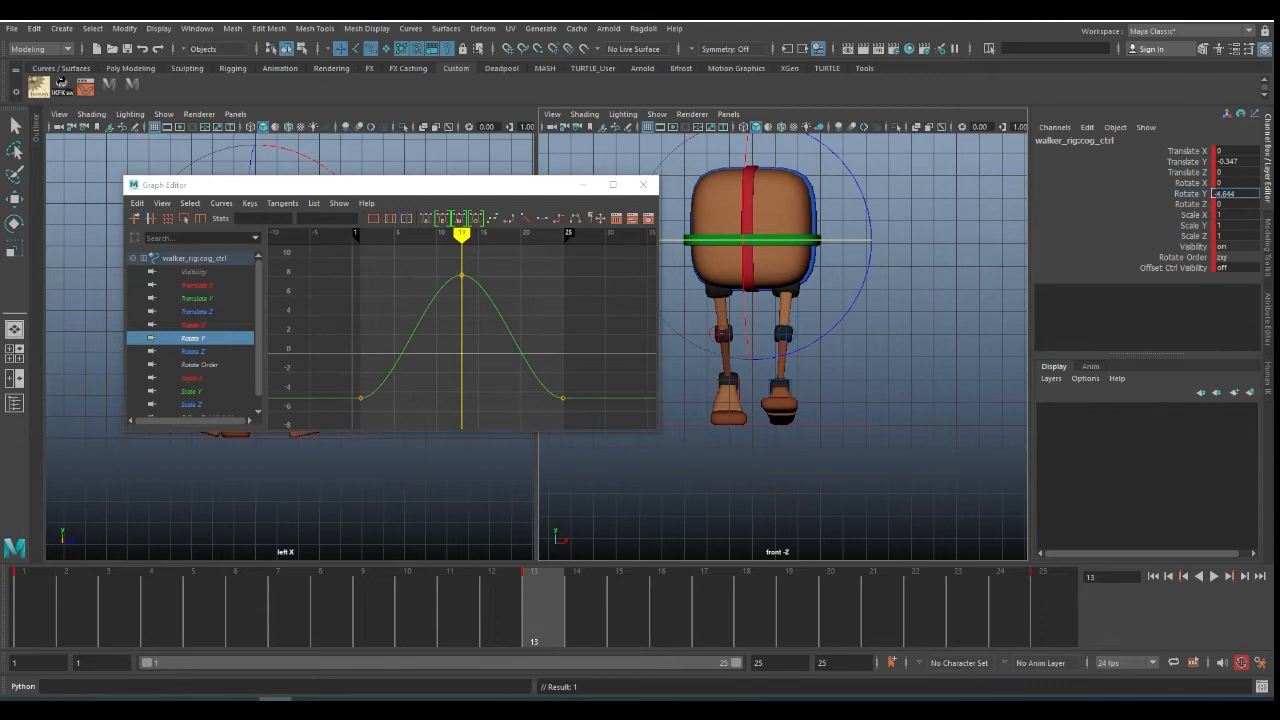
pyautogui.click(643, 184)
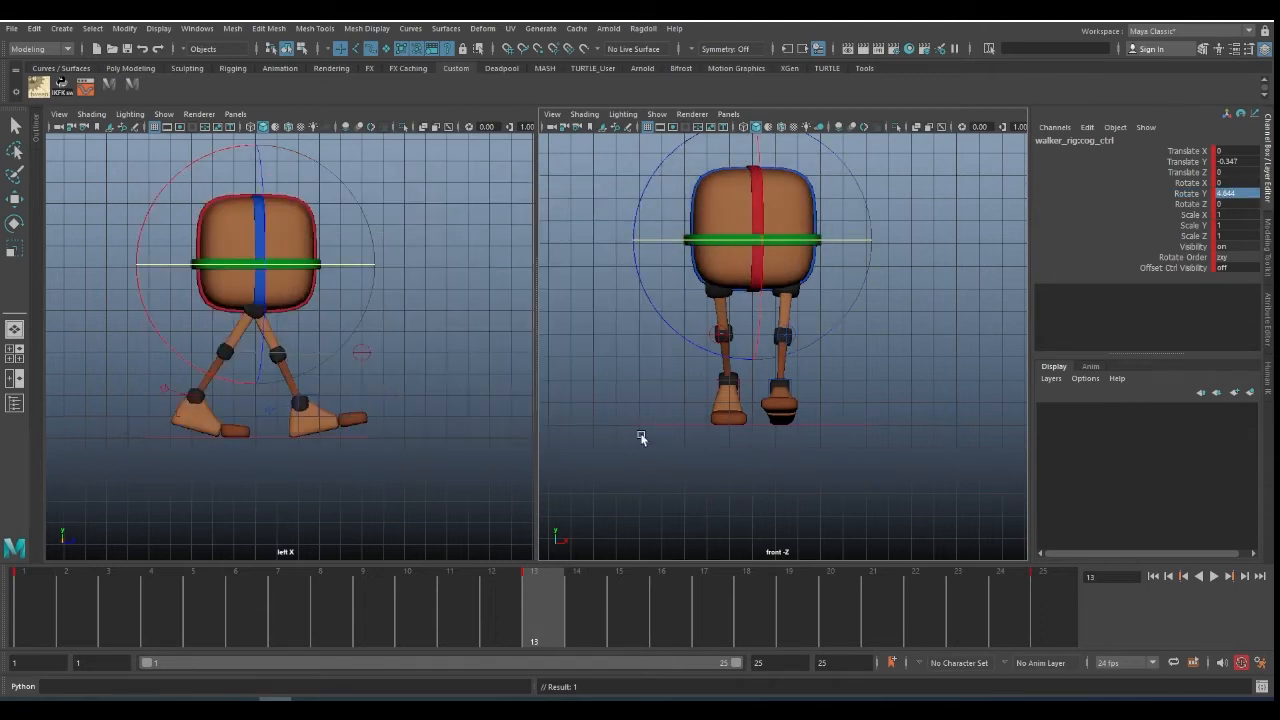
# - Play back the walk cycle, then scrub from frame 1 to 25 in the maximized left X view
pyautogui.click(1215, 579)
pyautogui.press('Escape')
pyautogui.hotkey('alt', 'v')
pyautogui.press('Escape')
pyautogui.press('space')
pyautogui.scroll(-4, 475, 328)
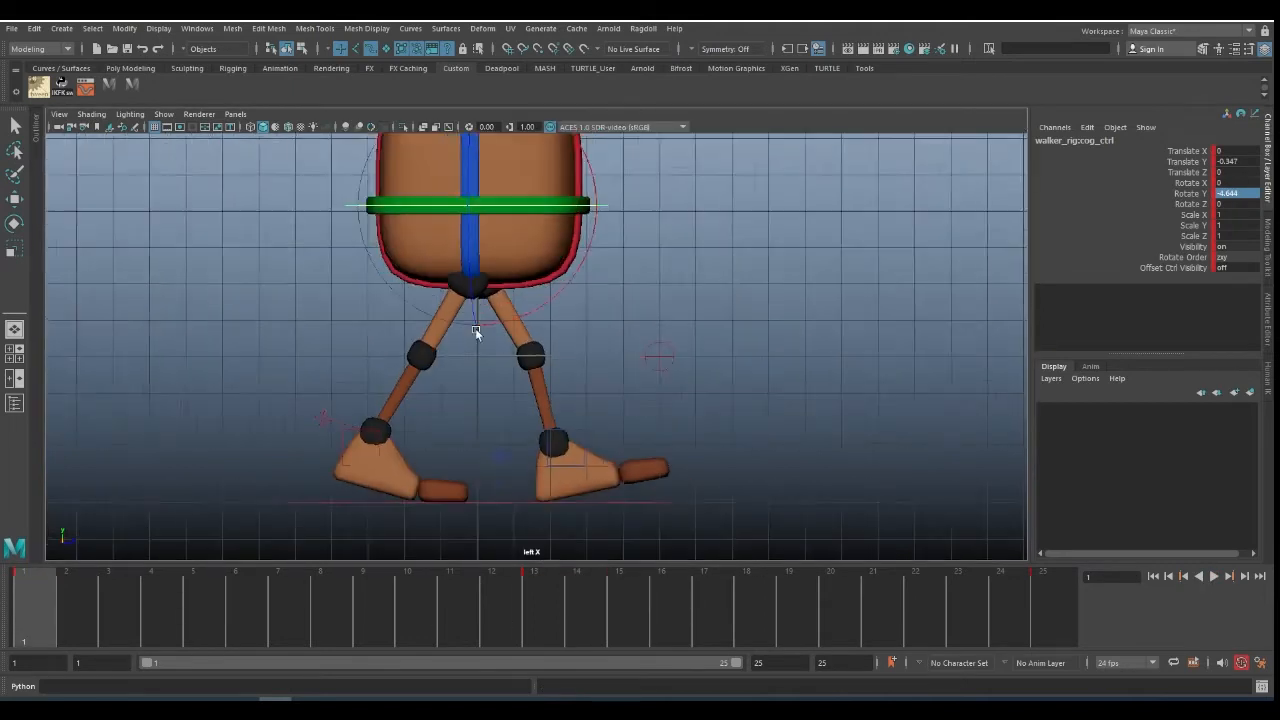
pyautogui.keyDown('alt'); pyautogui.moveTo(397, 370); pyautogui.dragTo(392, 375, button='middle'); pyautogui.keyUp('alt')
pyautogui.moveTo(80, 596); pyautogui.dragTo(1085, 580)
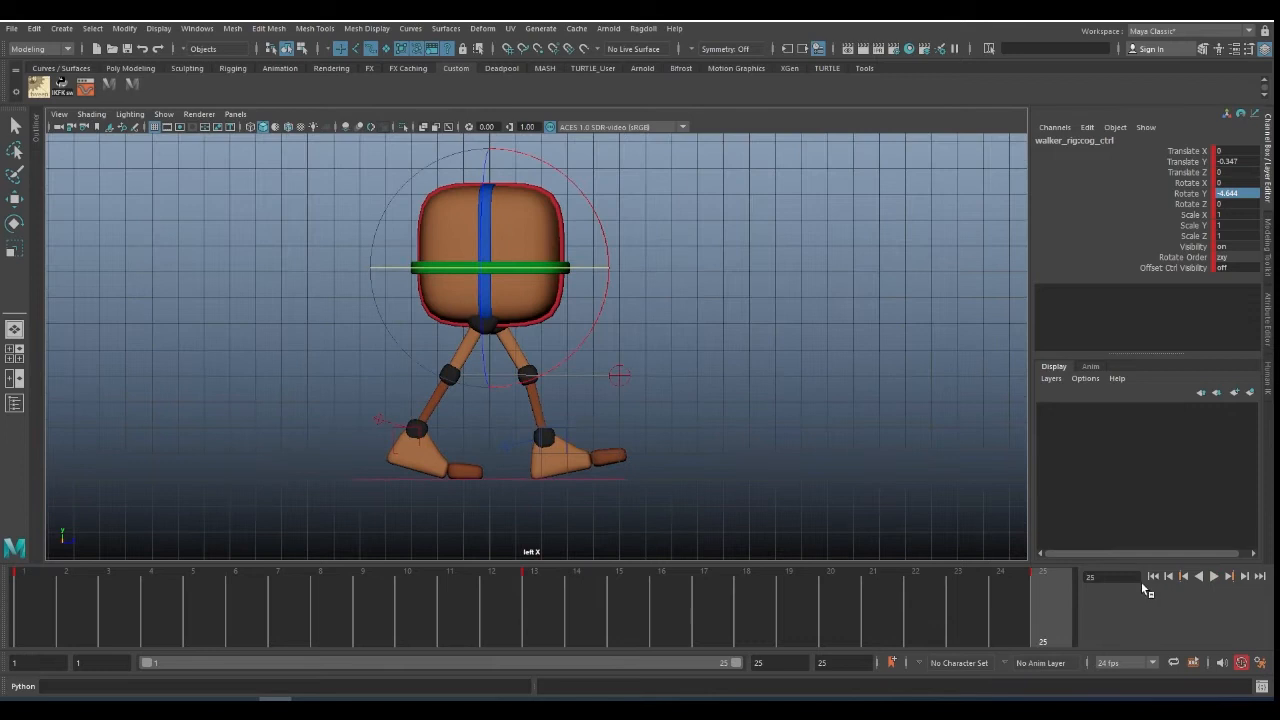
# - Select the left foot control at frame 1 and step through the first frames to examine the foot landing
pyautogui.click(1152, 578)
pyautogui.click(560, 433)
pyautogui.press('w')
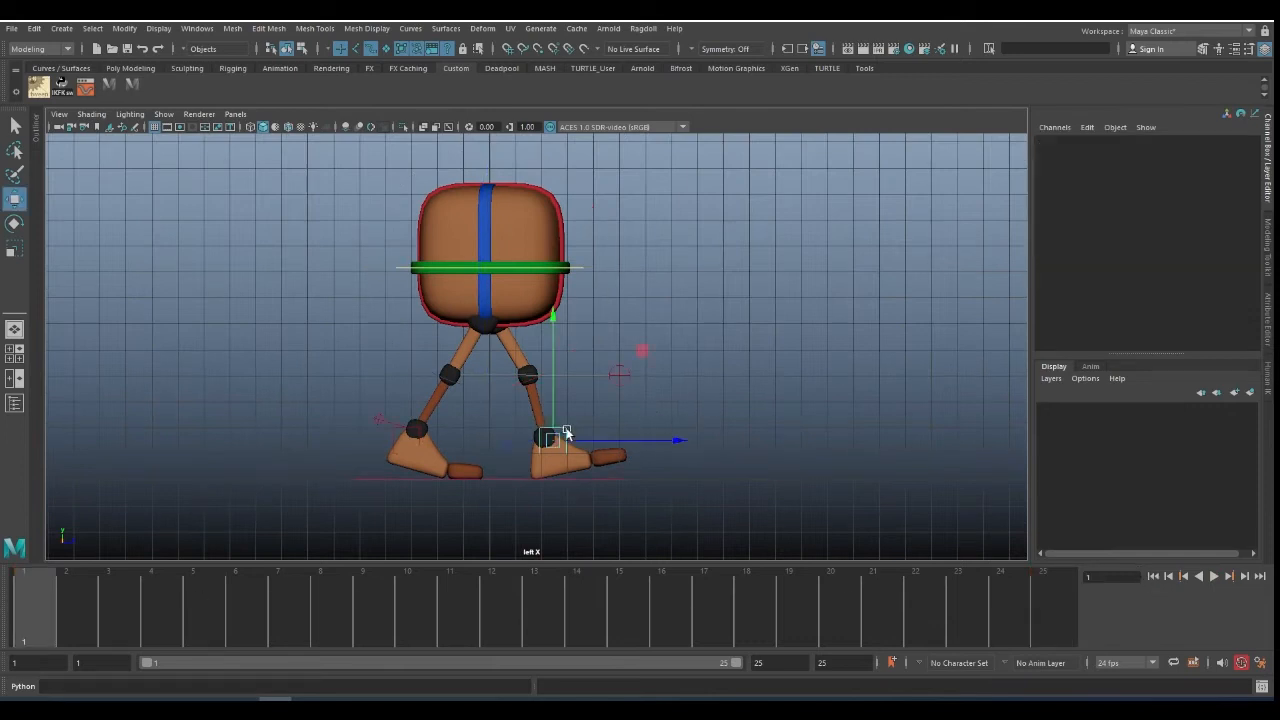
pyautogui.hotkey('alt', '.')
pyautogui.hotkey('alt', '.')
pyautogui.hotkey('alt', ',')
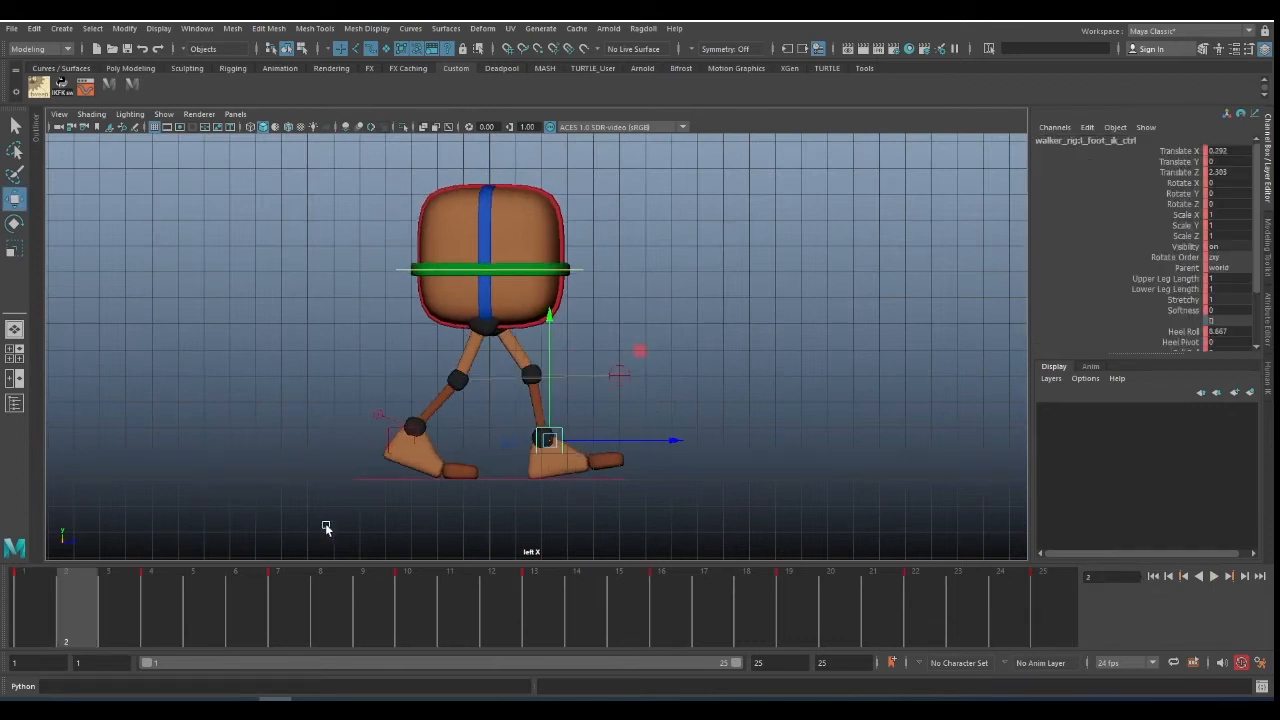
pyautogui.hotkey('alt', ',')
# - Switch the maximized left X view to the side -X view and frame the walker
pyautogui.press('space')
pyautogui.moveTo(608, 331); pyautogui.dragTo(609, 384)
pyautogui.keyDown('alt'); pyautogui.moveTo(646, 357); pyautogui.dragTo(515, 322, button='right'); pyautogui.keyUp('alt')
pyautogui.moveTo(82, 588); pyautogui.dragTo(170, 587)
pyautogui.keyDown('alt'); pyautogui.moveTo(611, 350); pyautogui.dragTo(611, 229, button='right'); pyautogui.keyUp('alt')
# - Shift the cog control sideways over the planted foot at frame 7, to a Translate X of about 0.28
pyautogui.click(612, 225)
pyautogui.press(',')
pyautogui.press('.')
pyautogui.press('space')
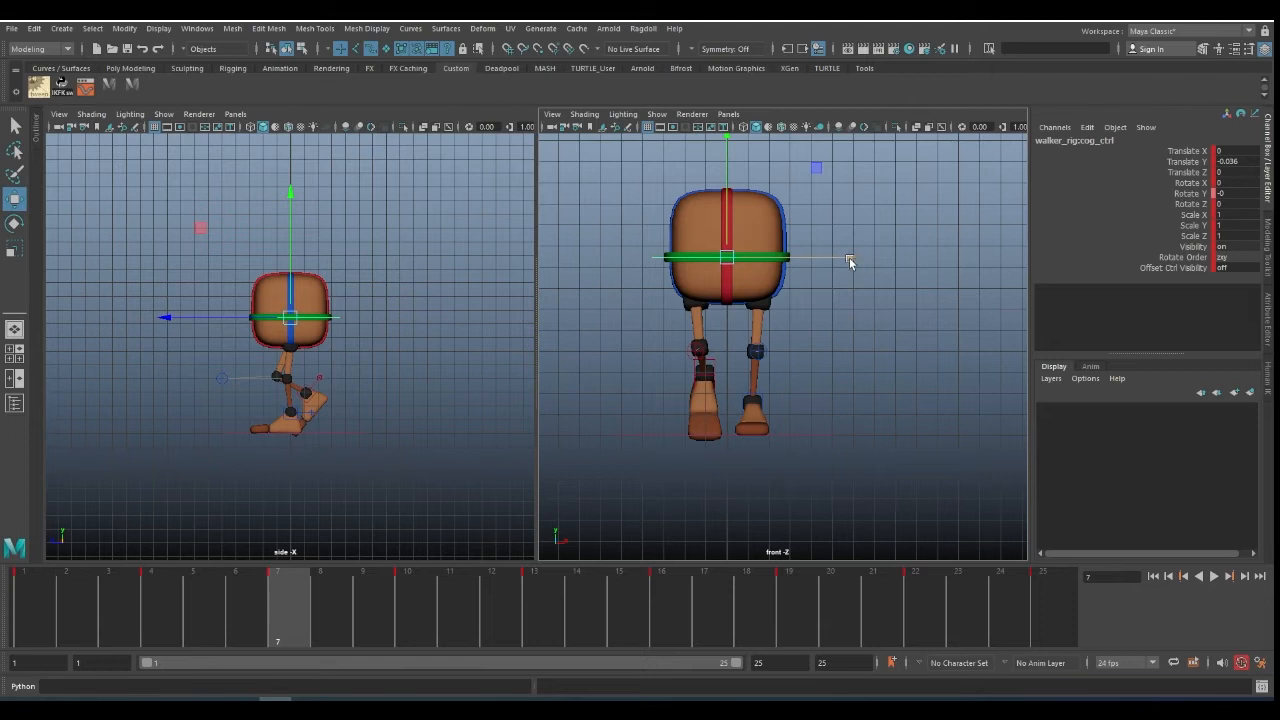
pyautogui.moveTo(849, 262); pyautogui.dragTo(854, 262)
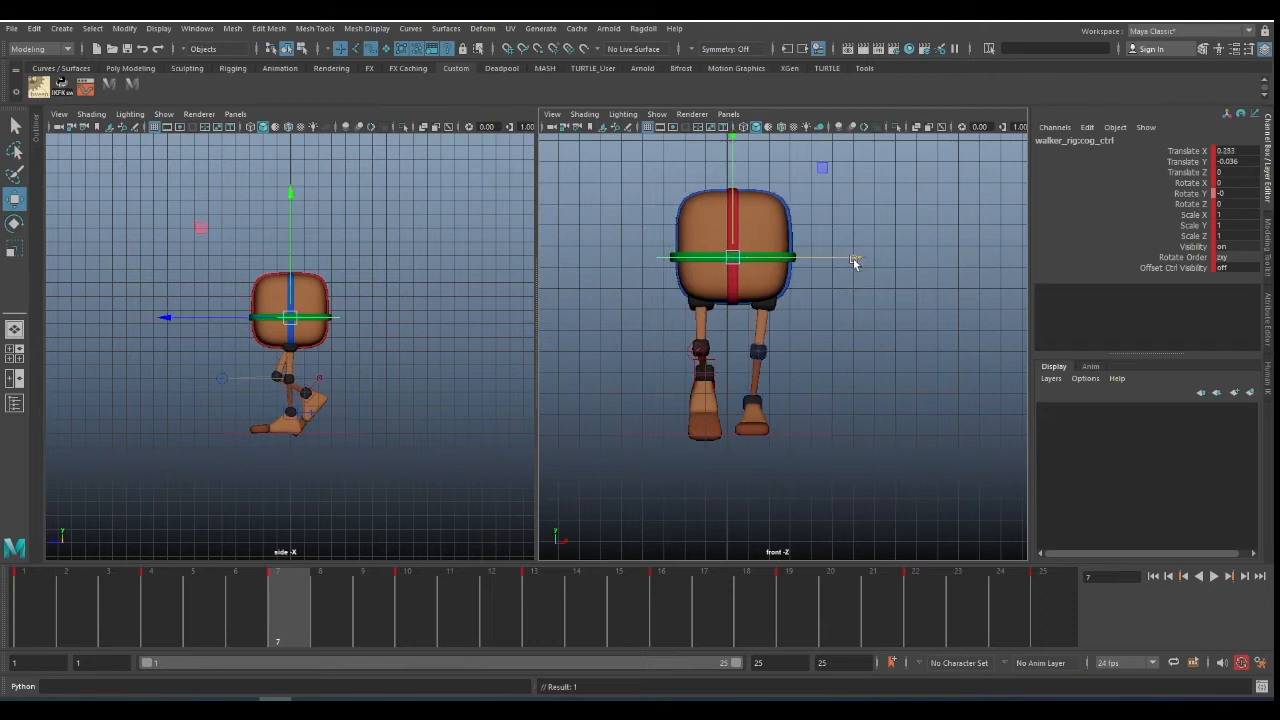
pyautogui.click(1158, 150)
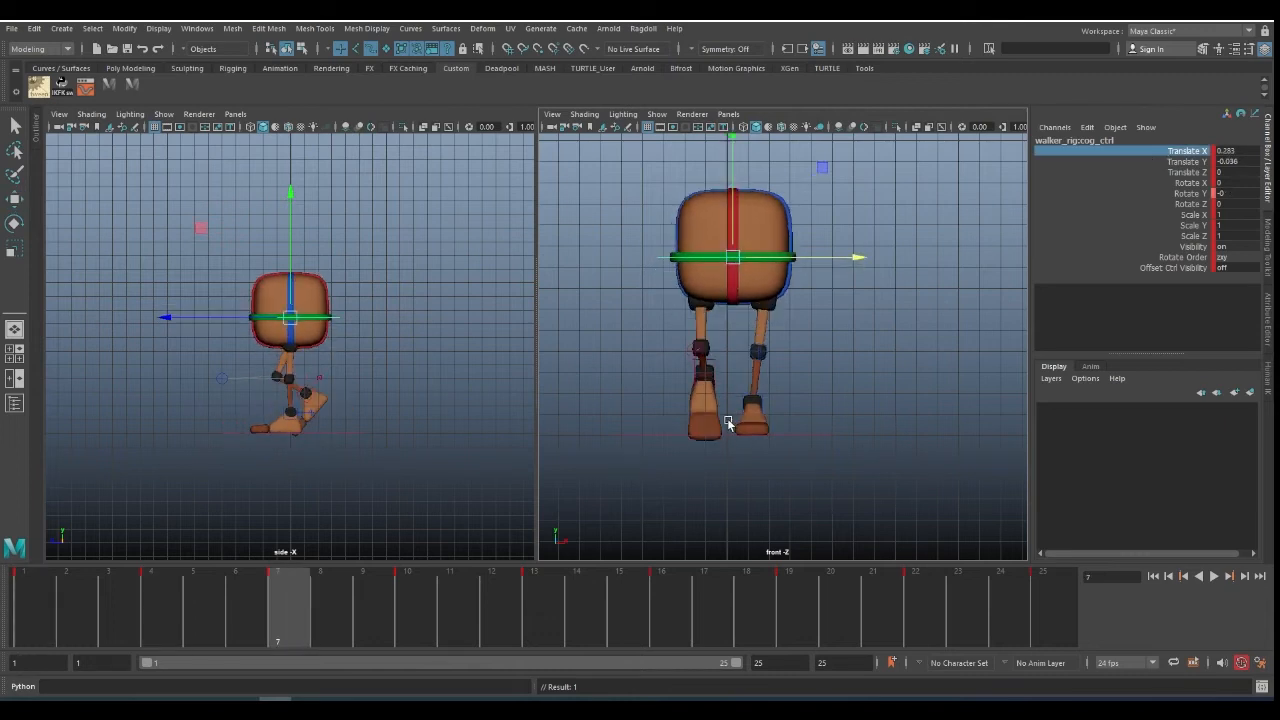
# - Shift the cog control to the opposite side at frame 19, to a Translate X of about -0.252
pyautogui.press('.')
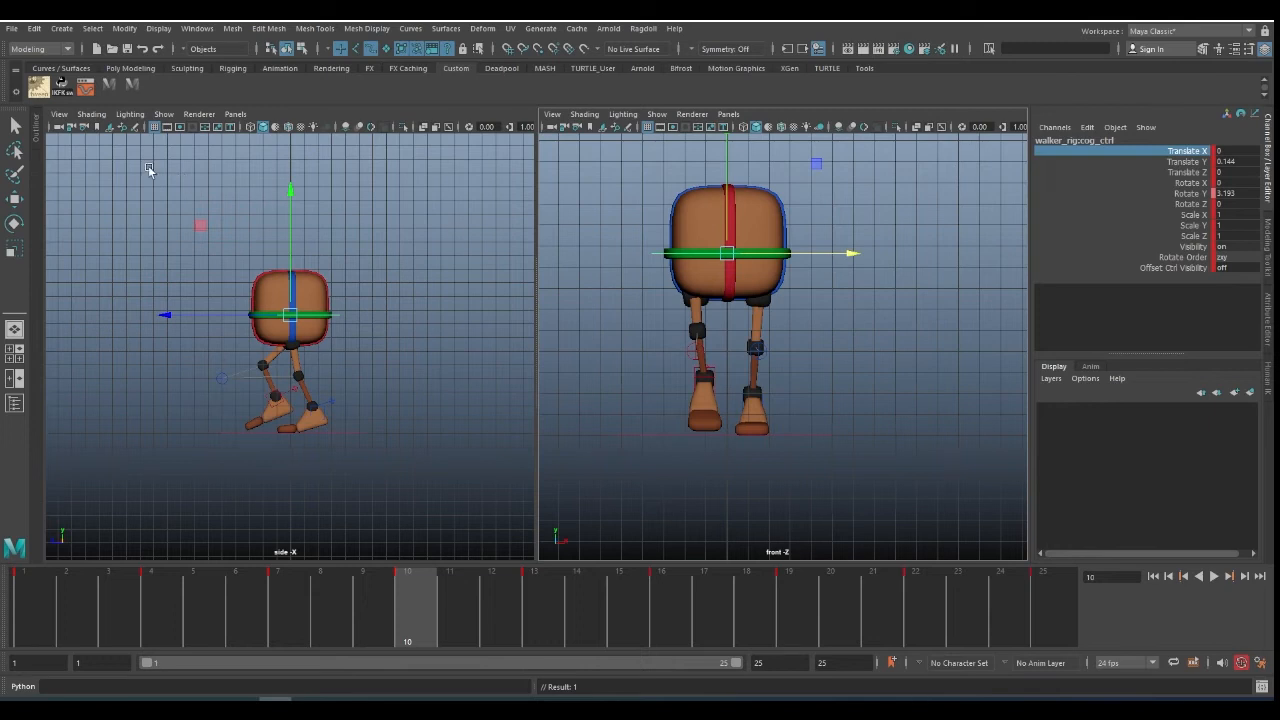
pyautogui.press('.')
pyautogui.press('.')
pyautogui.press('.')
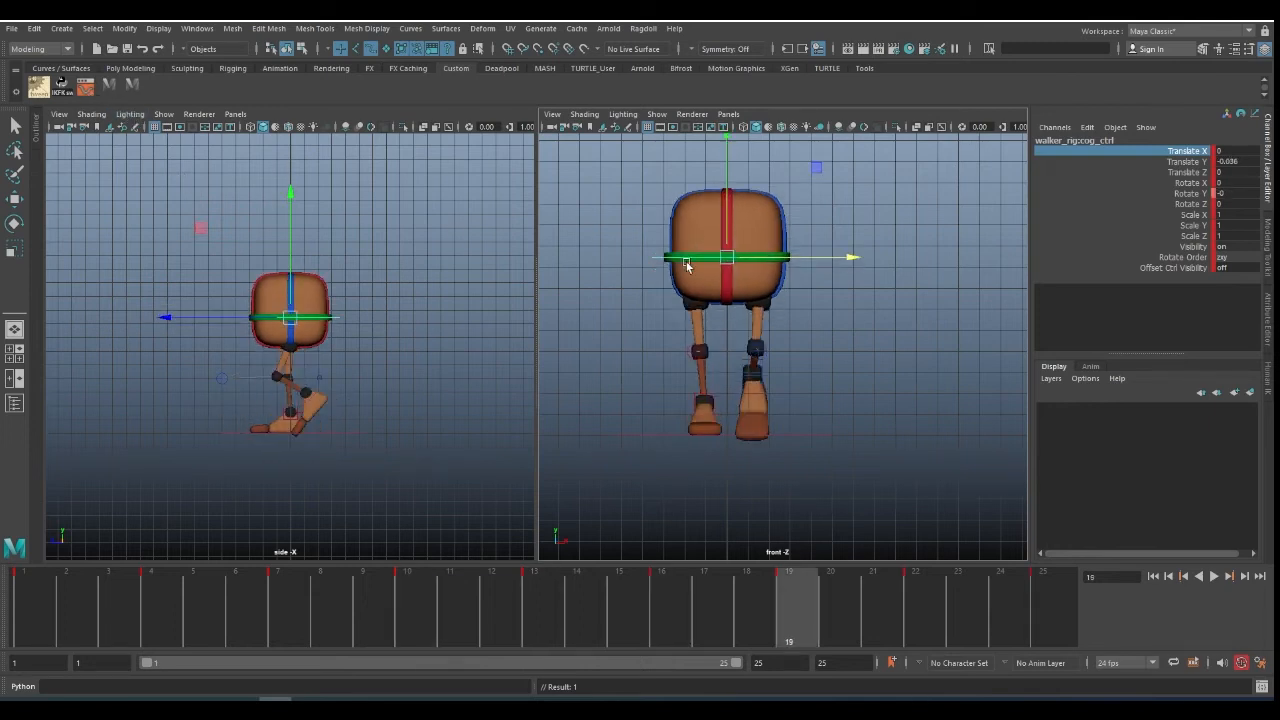
pyautogui.moveTo(851, 259); pyautogui.dragTo(846, 259)
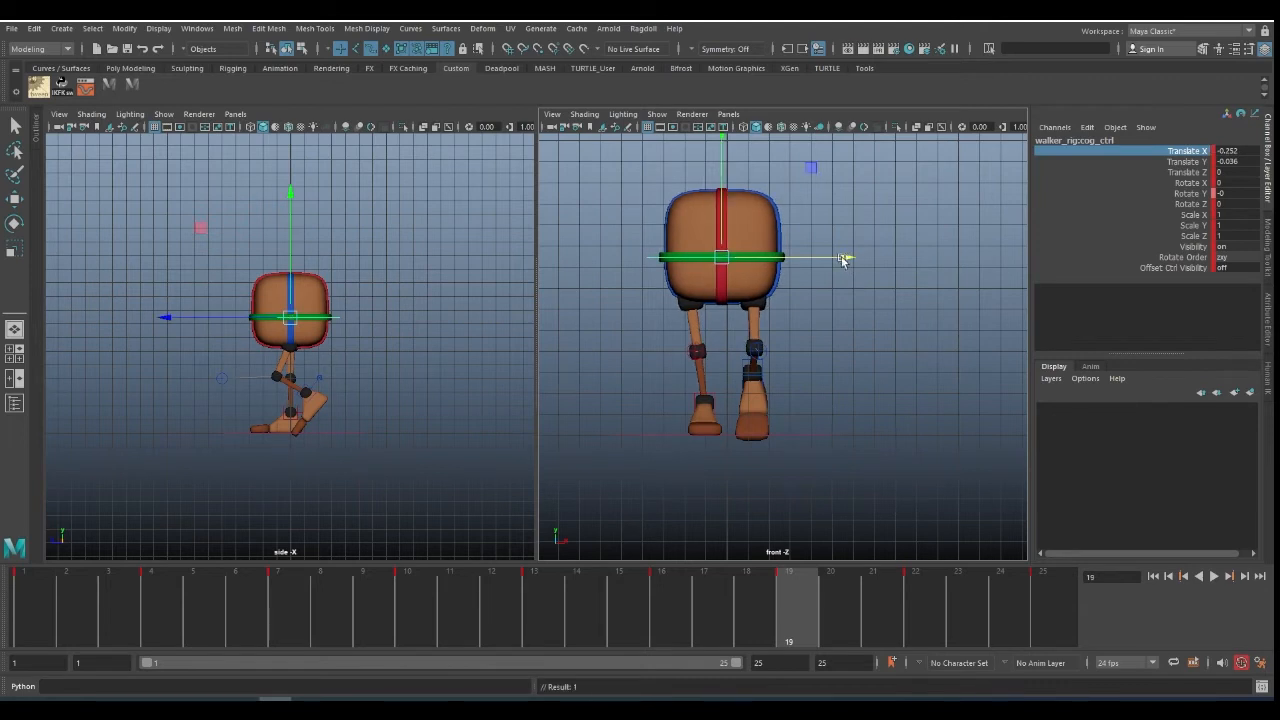
# - Inspect the cog control's Translate X curve in the Graph Editor and return to frame 7
pyautogui.click(86, 86)
pyautogui.moveTo(484, 190); pyautogui.dragTo(776, 47)
pyautogui.scroll(-3, 875, 196)
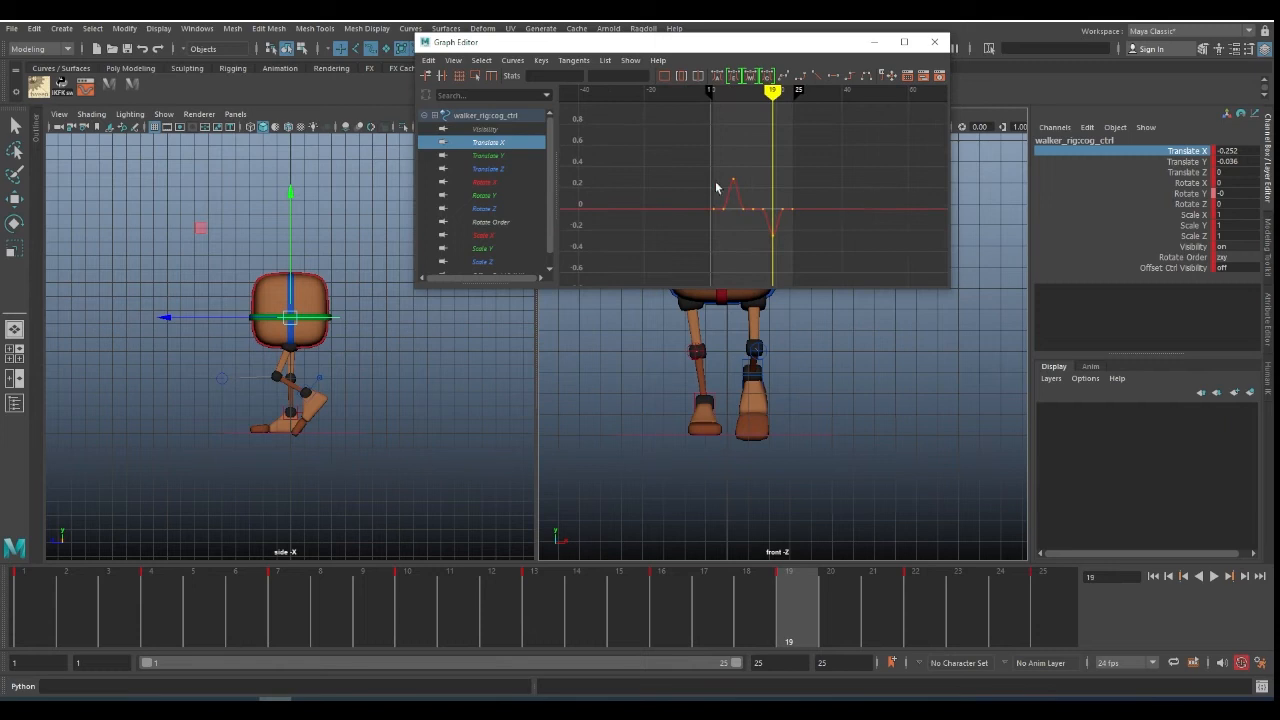
pyautogui.moveTo(704, 154); pyautogui.dragTo(867, 253)
pyautogui.press('f')
pyautogui.press(',')
pyautogui.press(',')
pyautogui.press(',')
pyautogui.press(',')
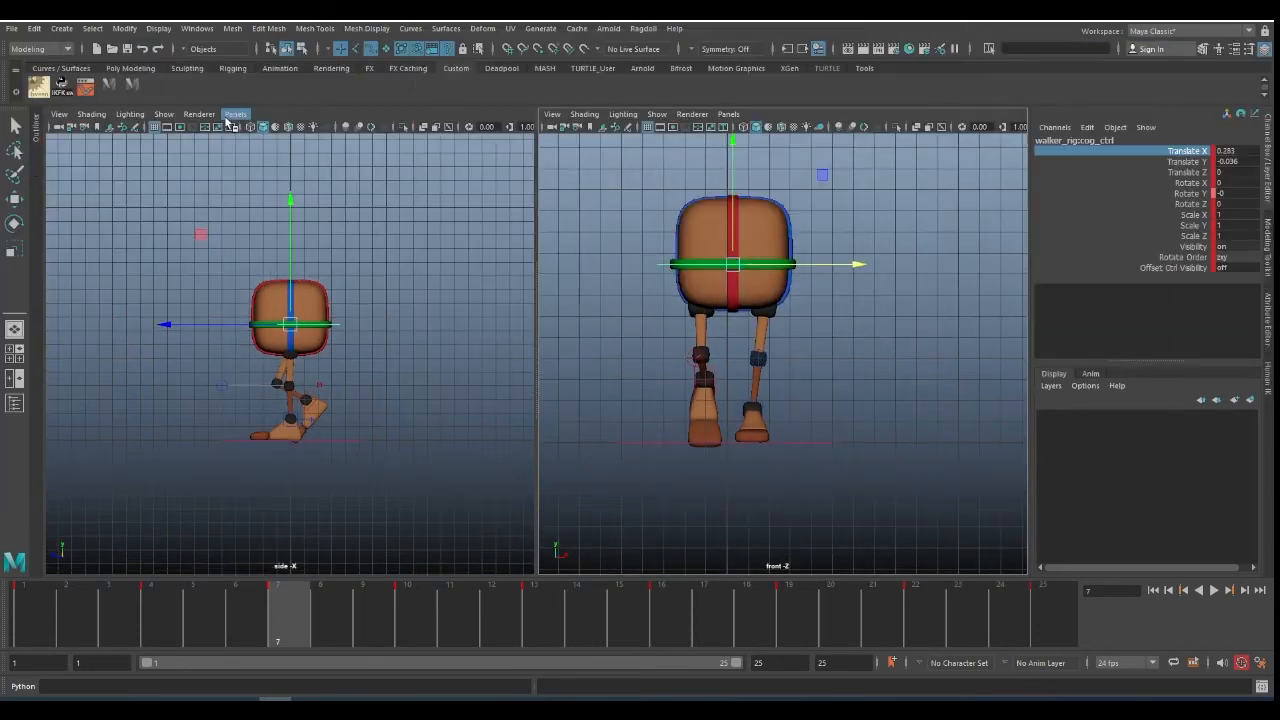
# - Change the viewport layout to Three Panes Split Top and show the Graph Editor in the lower pane
pyautogui.click(235, 113)
pyautogui.moveTo(252, 212)
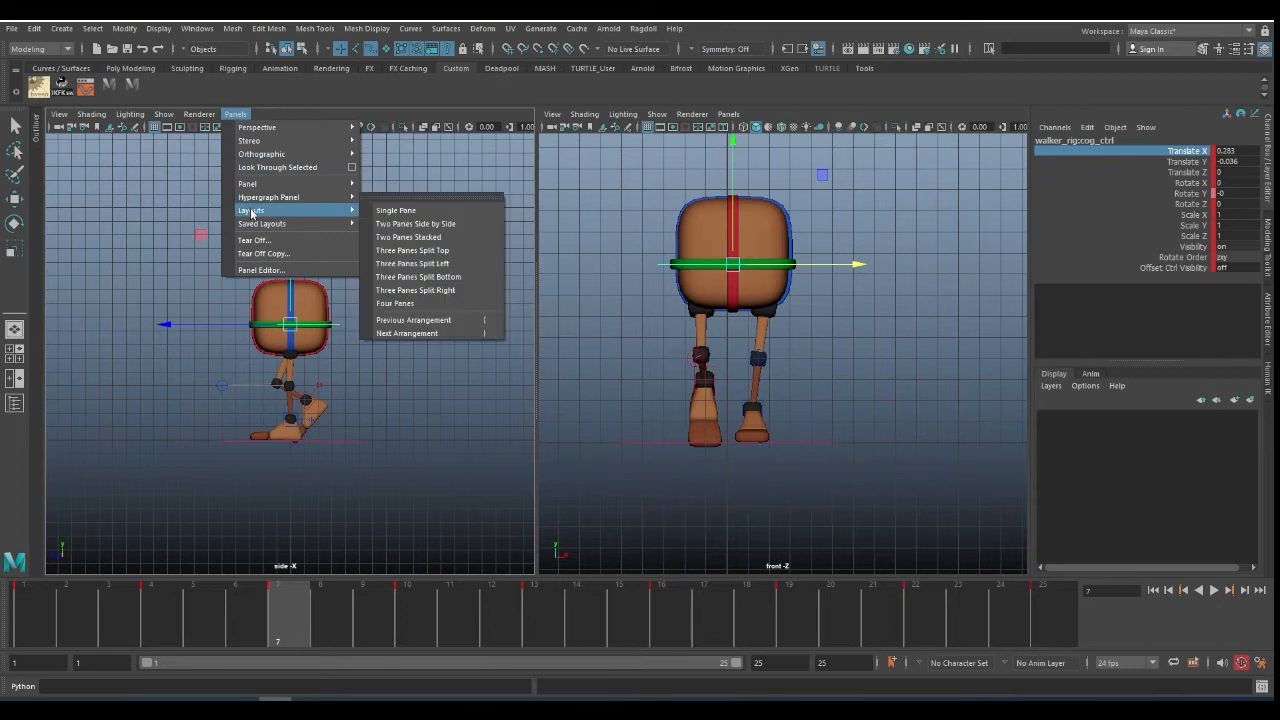
pyautogui.click(458, 252)
pyautogui.click(235, 348)
pyautogui.moveTo(255, 418)
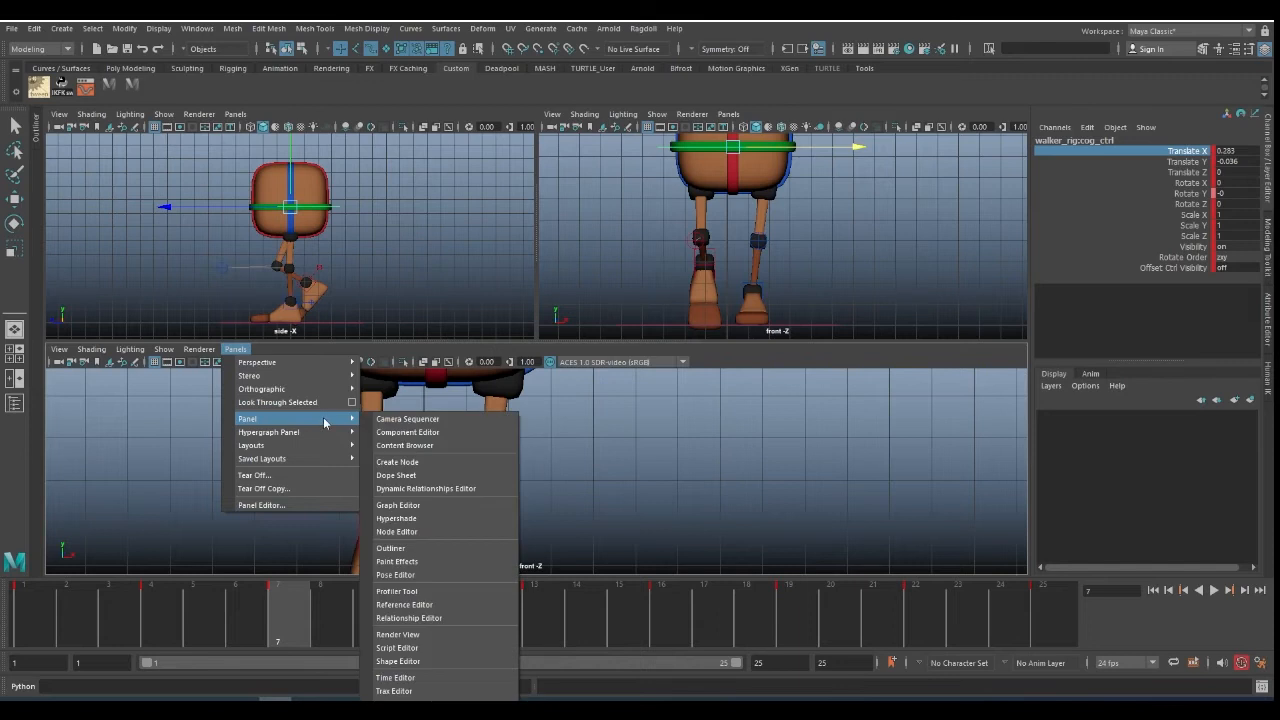
pyautogui.click(398, 505)
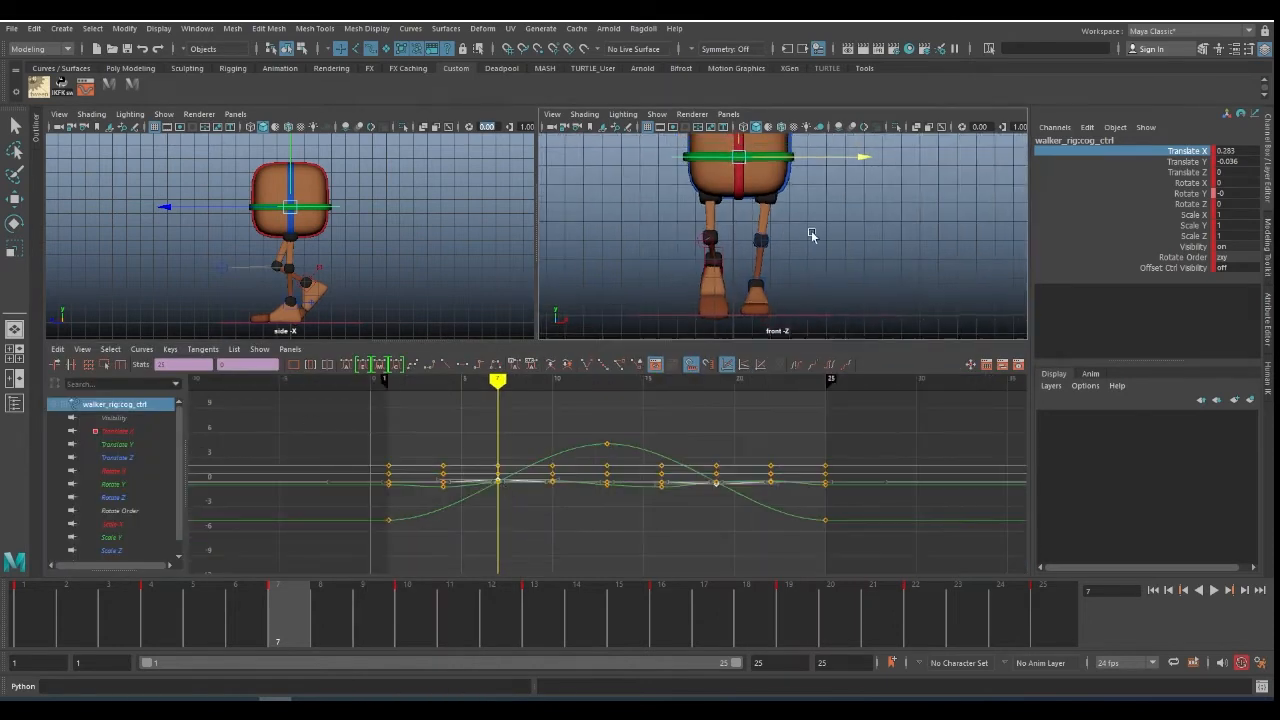
# - Isolate the cog control's Translate X curve in the docked Graph Editor and frame all its keys
pyautogui.keyDown('alt'); pyautogui.moveTo(907, 222); pyautogui.dragTo(826, 222, button='right'); pyautogui.keyUp('alt')
pyautogui.keyDown('alt'); pyautogui.moveTo(826, 222); pyautogui.dragTo(803, 251); pyautogui.keyUp('alt')
pyautogui.keyDown('alt'); pyautogui.moveTo(803, 251); pyautogui.dragTo(813, 213, button='middle'); pyautogui.keyUp('alt')
pyautogui.keyDown('alt'); pyautogui.moveTo(813, 213); pyautogui.dragTo(843, 206, button='right'); pyautogui.keyUp('alt')
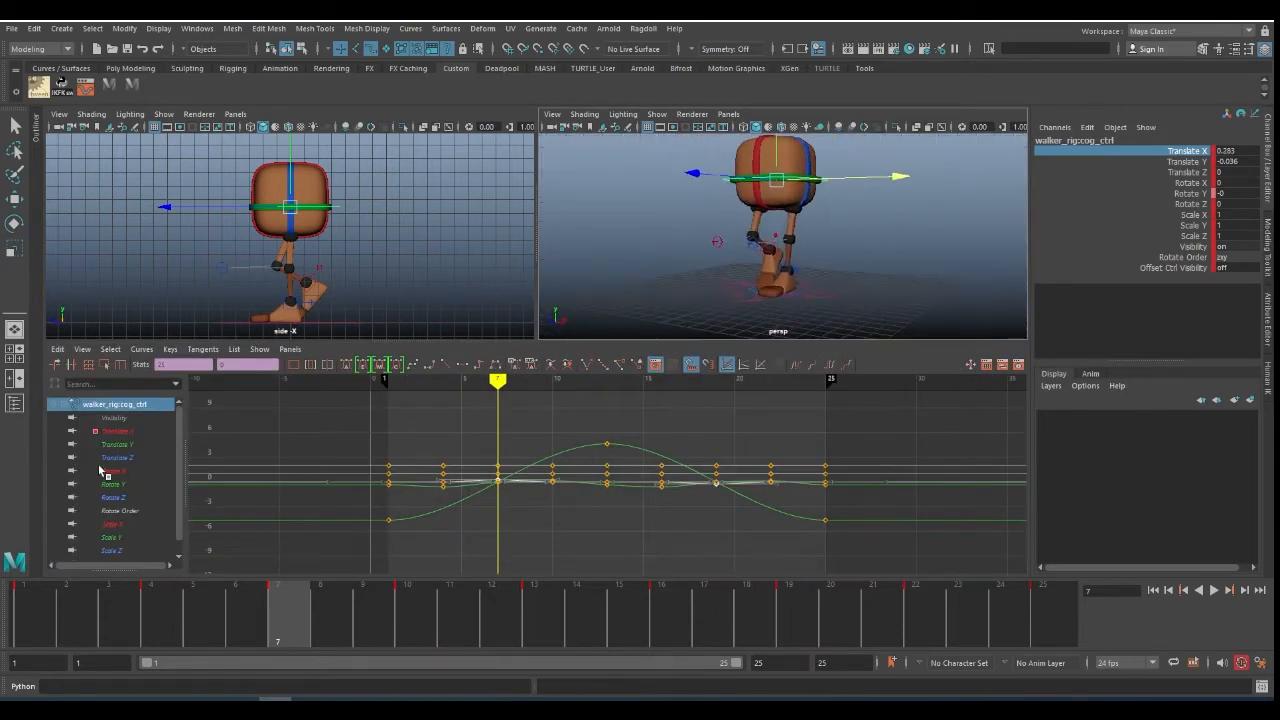
pyautogui.click(131, 435)
pyautogui.press('f')
pyautogui.press(',')
pyautogui.press(',')
pyautogui.press('.')
pyautogui.press('.')
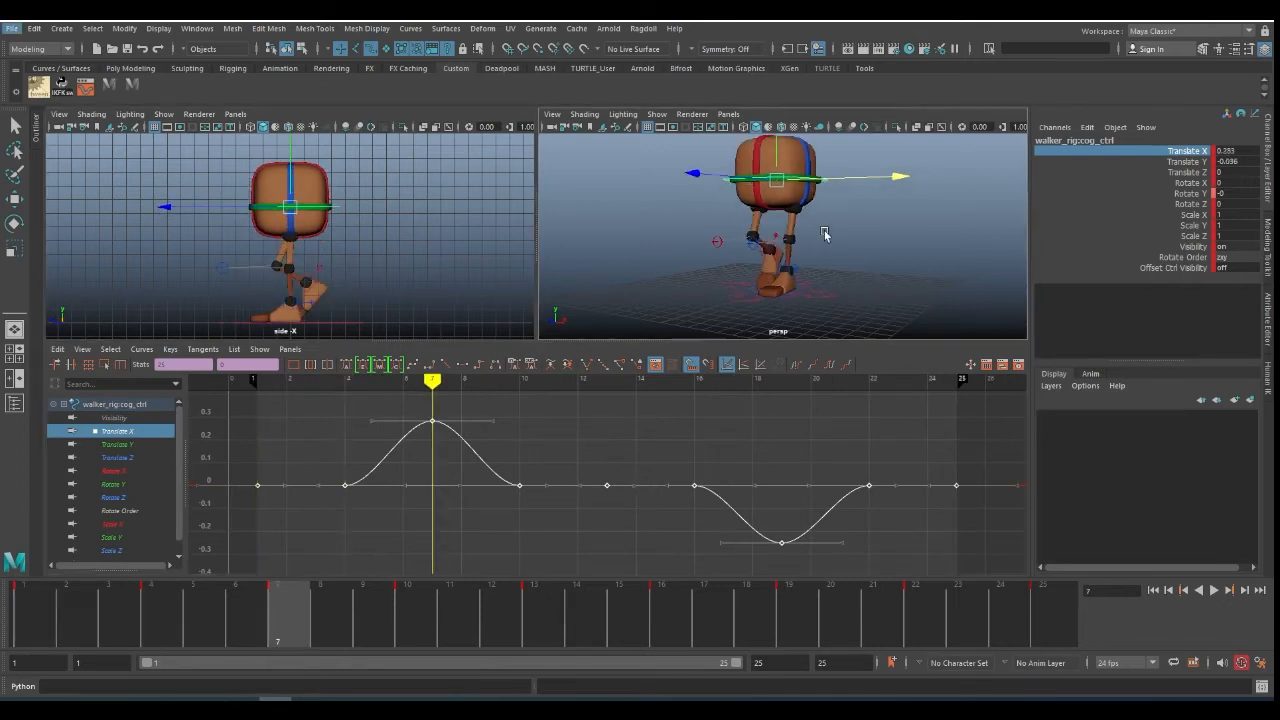
# - Switch the perspective pane back to the front view and frame the whole walker
pyautogui.click(831, 261)
pyautogui.press('space')
pyautogui.moveTo(840, 209); pyautogui.dragTo(843, 244)
pyautogui.keyDown('alt'); pyautogui.moveTo(843, 244); pyautogui.dragTo(718, 233, button='right'); pyautogui.keyUp('alt')
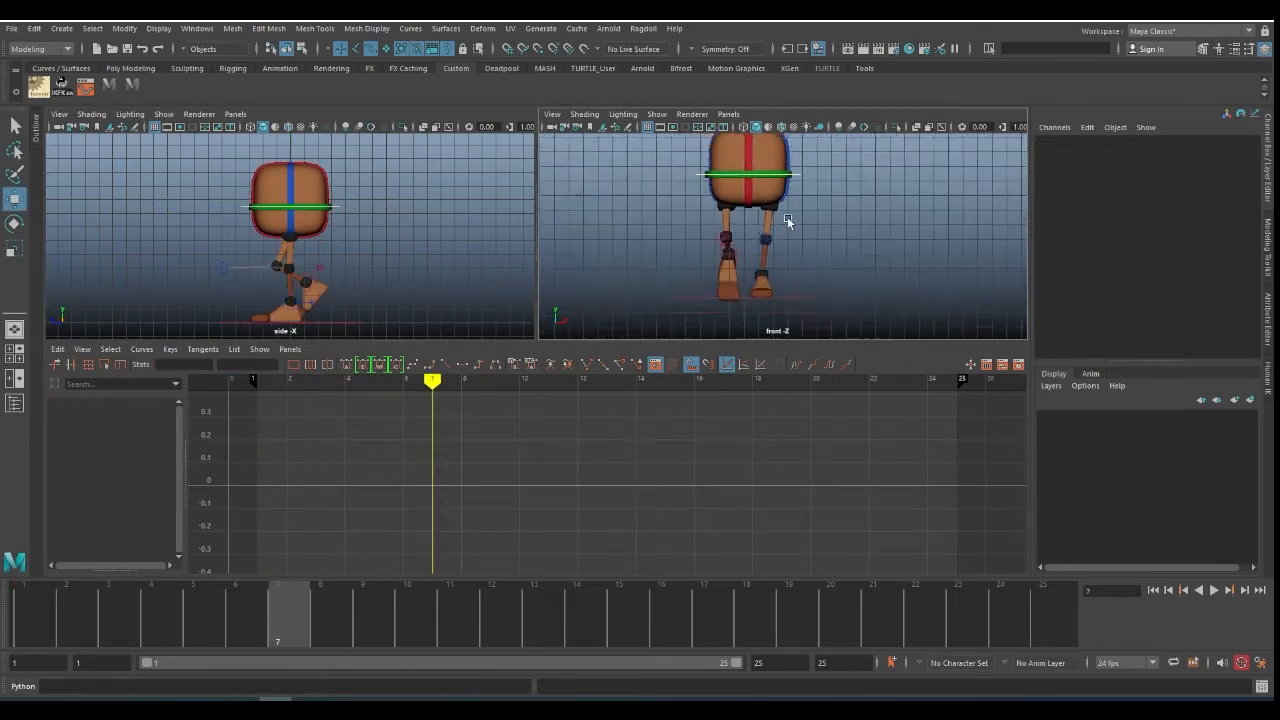
pyautogui.keyDown('alt'); pyautogui.moveTo(789, 220); pyautogui.dragTo(801, 248, button='middle'); pyautogui.keyUp('alt')
pyautogui.keyDown('alt'); pyautogui.moveTo(801, 248); pyautogui.dragTo(745, 244, button='right'); pyautogui.keyUp('alt')
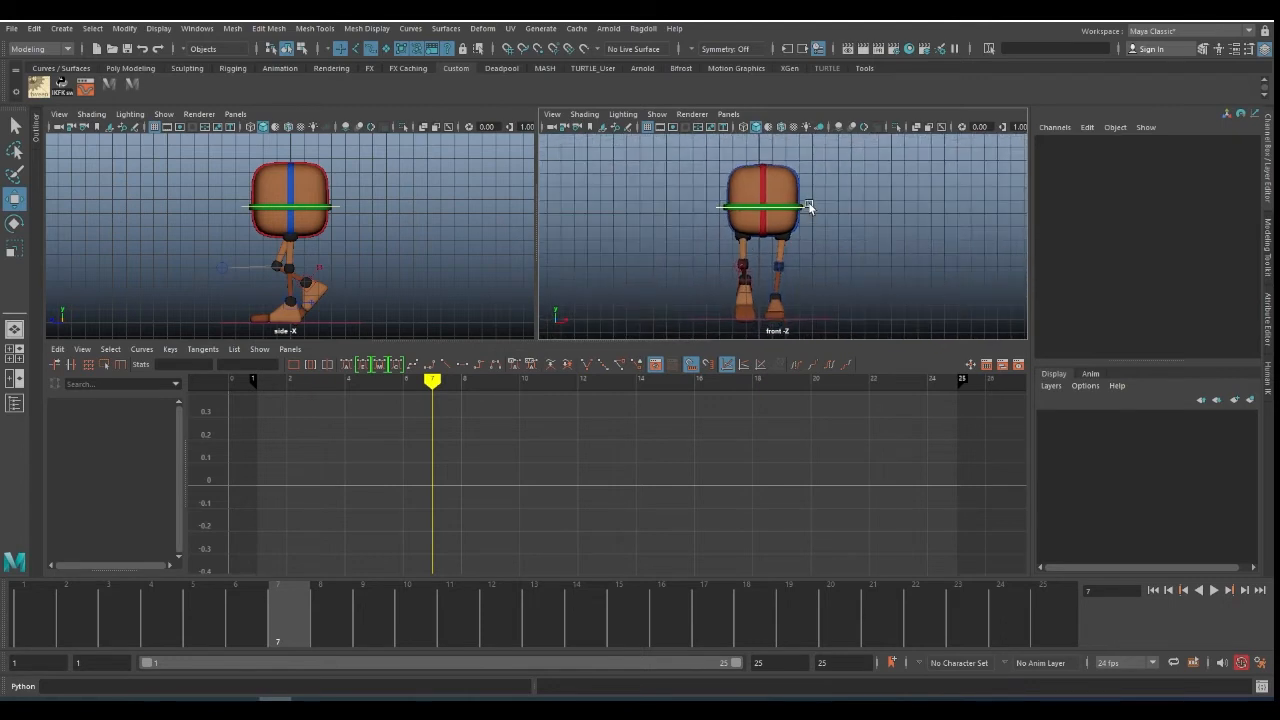
# - Raise the cog control's Translate X keys to 0.125 at frame 4 and about 0.212 at frame 10
pyautogui.click(735, 209)
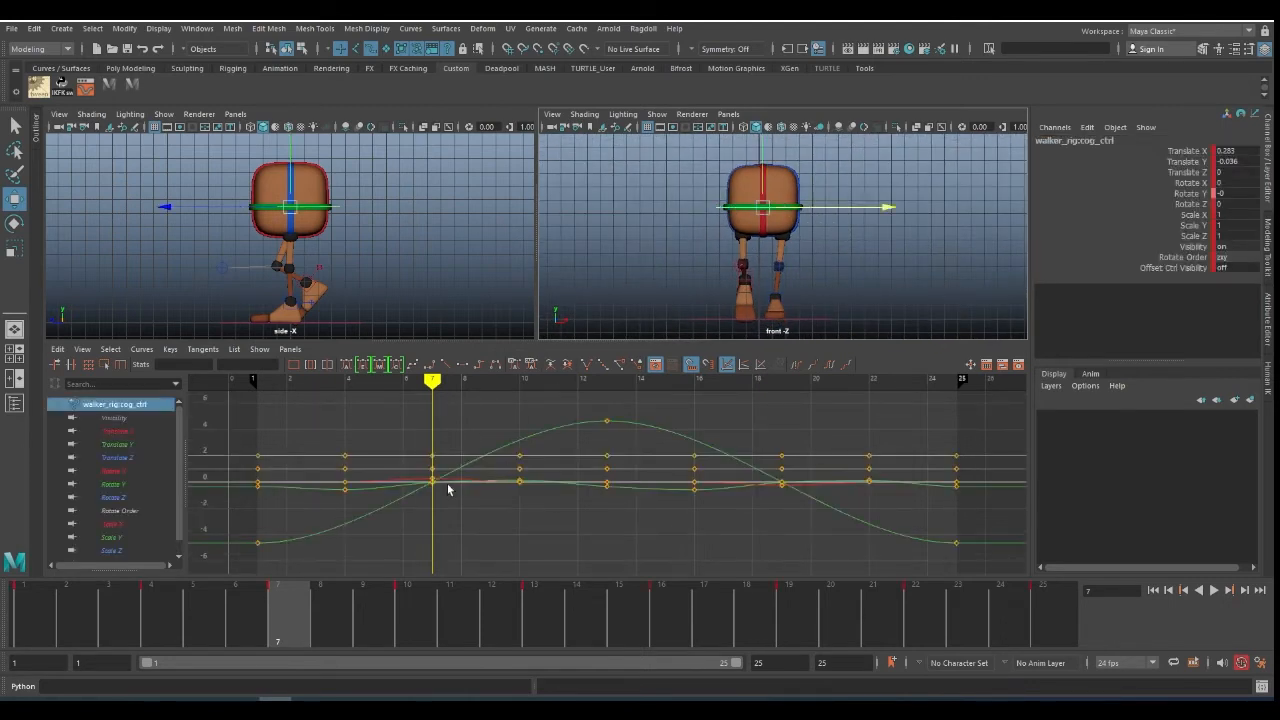
pyautogui.click(128, 430)
pyautogui.press(',')
pyautogui.moveTo(314, 468); pyautogui.dragTo(388, 518)
pyautogui.keyDown('shift'); pyautogui.moveTo(389, 520); pyautogui.dragTo(396, 496, button='middle'); pyautogui.keyUp('shift')
pyautogui.press('.')
pyautogui.press('.')
pyautogui.moveTo(489, 466); pyautogui.dragTo(540, 513)
pyautogui.keyDown('shift'); pyautogui.moveTo(512, 518); pyautogui.dragTo(520, 471, button='middle'); pyautogui.keyUp('shift')
# - Set the cog's Translate X keys to about 0.03 at frame 13, -0.13 at frame 16 and -0.11 at frame 22
pyautogui.press('.')
pyautogui.moveTo(570, 474); pyautogui.dragTo(620, 509)
pyautogui.keyDown('shift'); pyautogui.moveTo(624, 511); pyautogui.dragTo(632, 503, button='middle'); pyautogui.keyUp('shift')
pyautogui.press('.')
pyautogui.moveTo(670, 468); pyautogui.dragTo(741, 494)
pyautogui.keyDown('shift'); pyautogui.moveTo(742, 495); pyautogui.dragTo(745, 526, button='middle'); pyautogui.keyUp('shift')
pyautogui.press('.')
pyautogui.press('.')
pyautogui.press('.')
pyautogui.moveTo(893, 514); pyautogui.dragTo(849, 428)
pyautogui.keyDown('shift'); pyautogui.moveTo(849, 430); pyautogui.dragTo(856, 456, button='middle'); pyautogui.keyUp('shift')
pyautogui.moveTo(938, 474); pyautogui.dragTo(914, 521)
pyautogui.moveTo(914, 521); pyautogui.dragTo(914, 517, button='middle')
# - Adjust the outgoing tangent of the cog's frame 4 Translate X key, checking the side-to-side sway in playback
pyautogui.hotkey('alt', 'v')
pyautogui.press('Escape')
pyautogui.moveTo(332, 431); pyautogui.dragTo(435, 490)
pyautogui.keyDown('shift'); pyautogui.moveTo(435, 474); pyautogui.dragTo(417, 464, button='middle'); pyautogui.keyUp('shift')
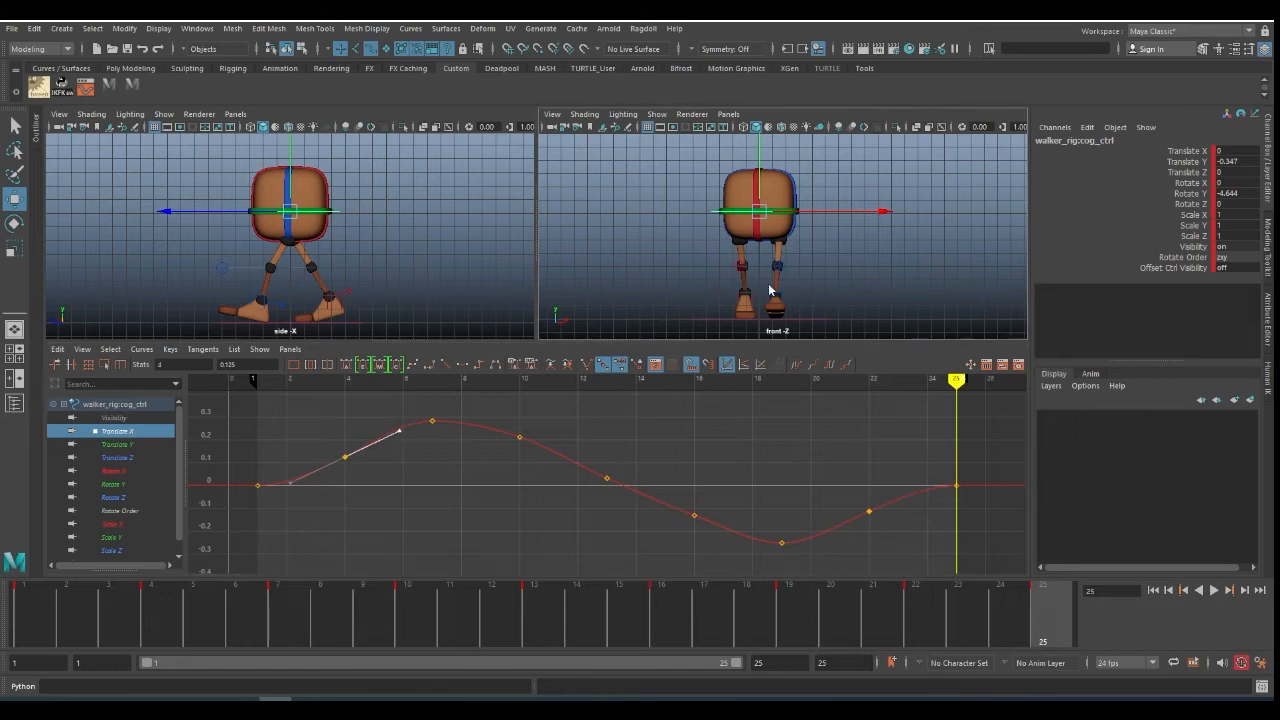
pyautogui.click(1213, 590)
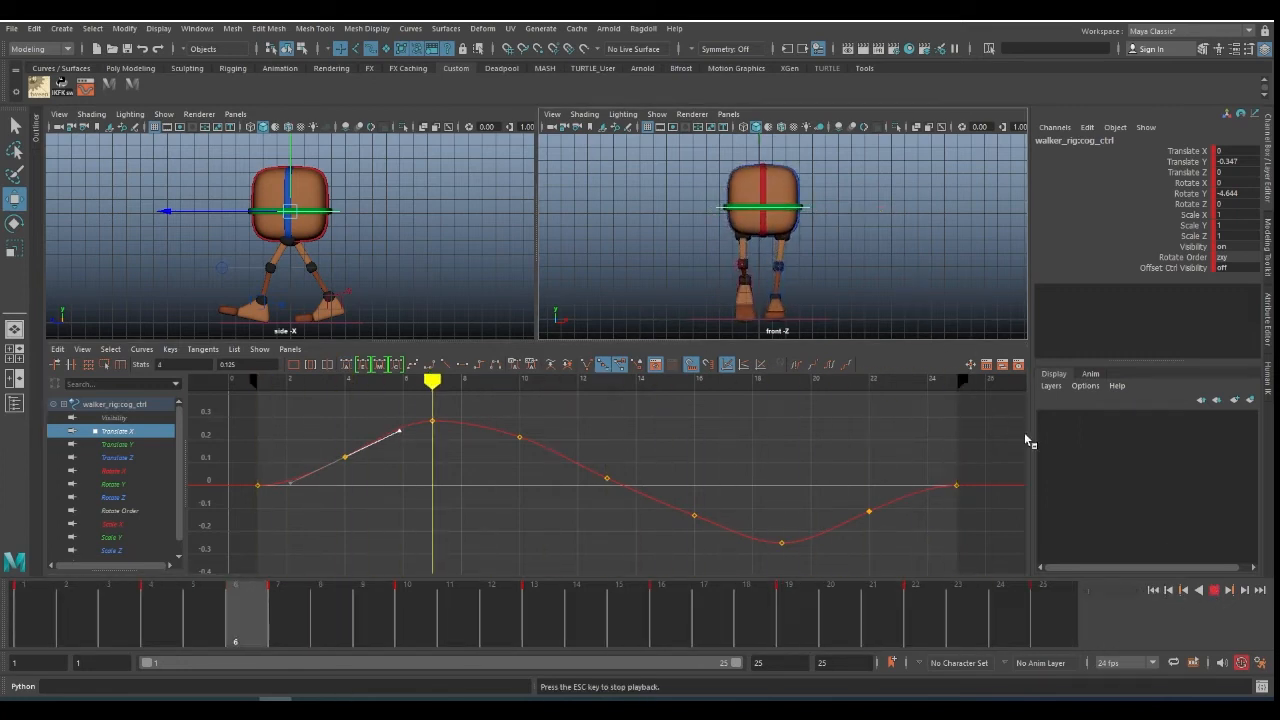
pyautogui.click(1214, 590)
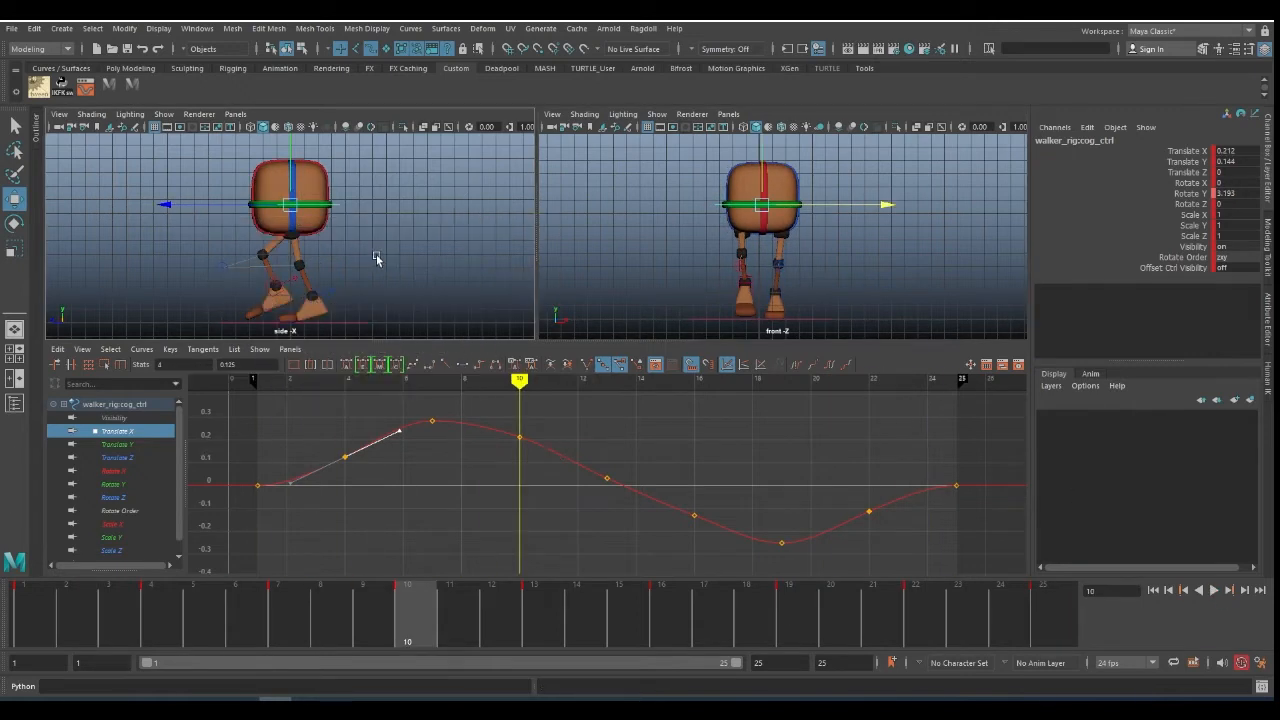
# - Maximize the side view and step through the first frames from frame 1 to examine both feet's contact poses
pyautogui.keyDown('alt'); pyautogui.moveTo(370, 248); pyautogui.dragTo(359, 204, button='middle'); pyautogui.keyUp('alt')
pyautogui.keyDown('alt'); pyautogui.moveTo(359, 204); pyautogui.dragTo(442, 246, button='right'); pyautogui.keyUp('alt')
pyautogui.keyDown('alt'); pyautogui.moveTo(415, 234); pyautogui.dragTo(414, 247, button='middle'); pyautogui.keyUp('alt')
pyautogui.press('space')
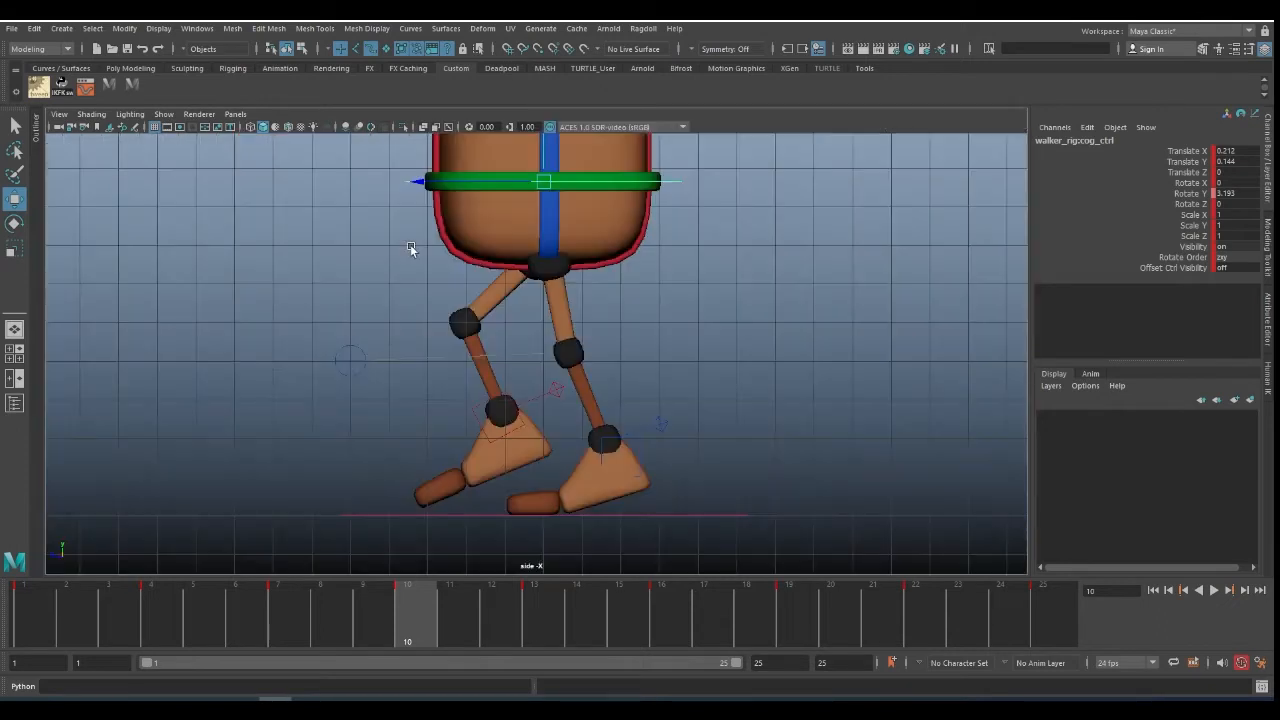
pyautogui.click(521, 425)
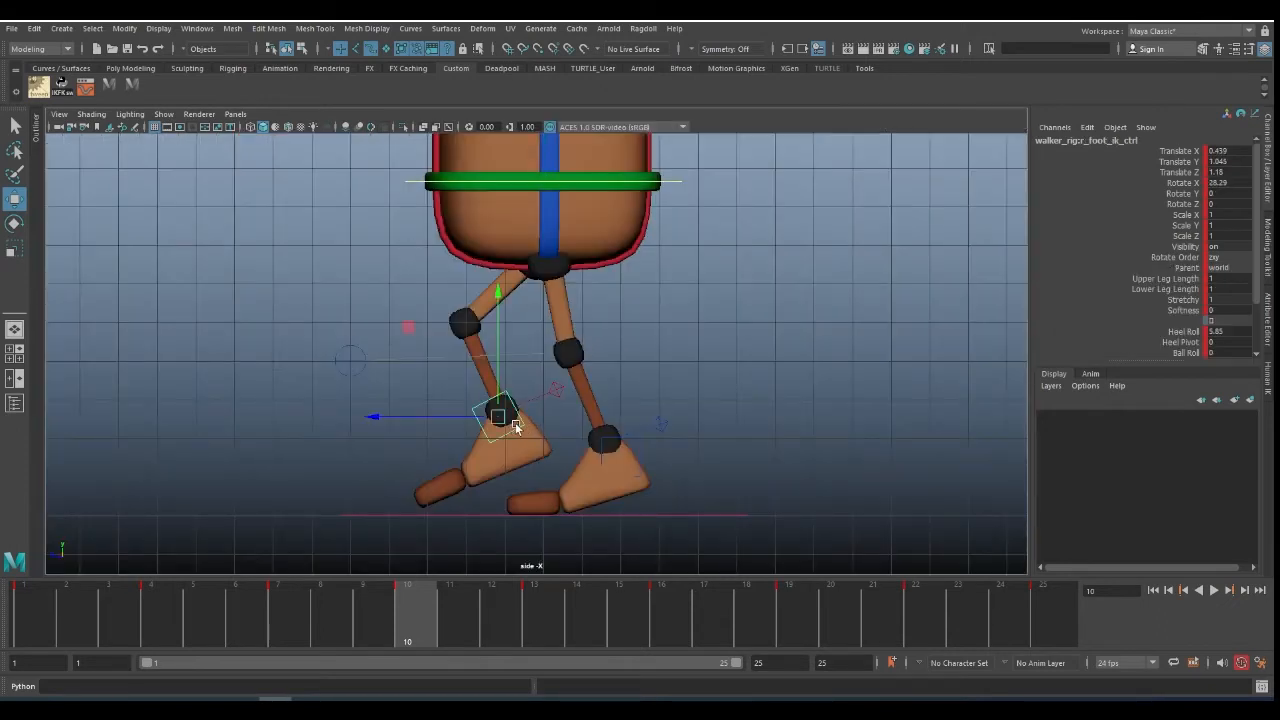
pyautogui.click(52, 610)
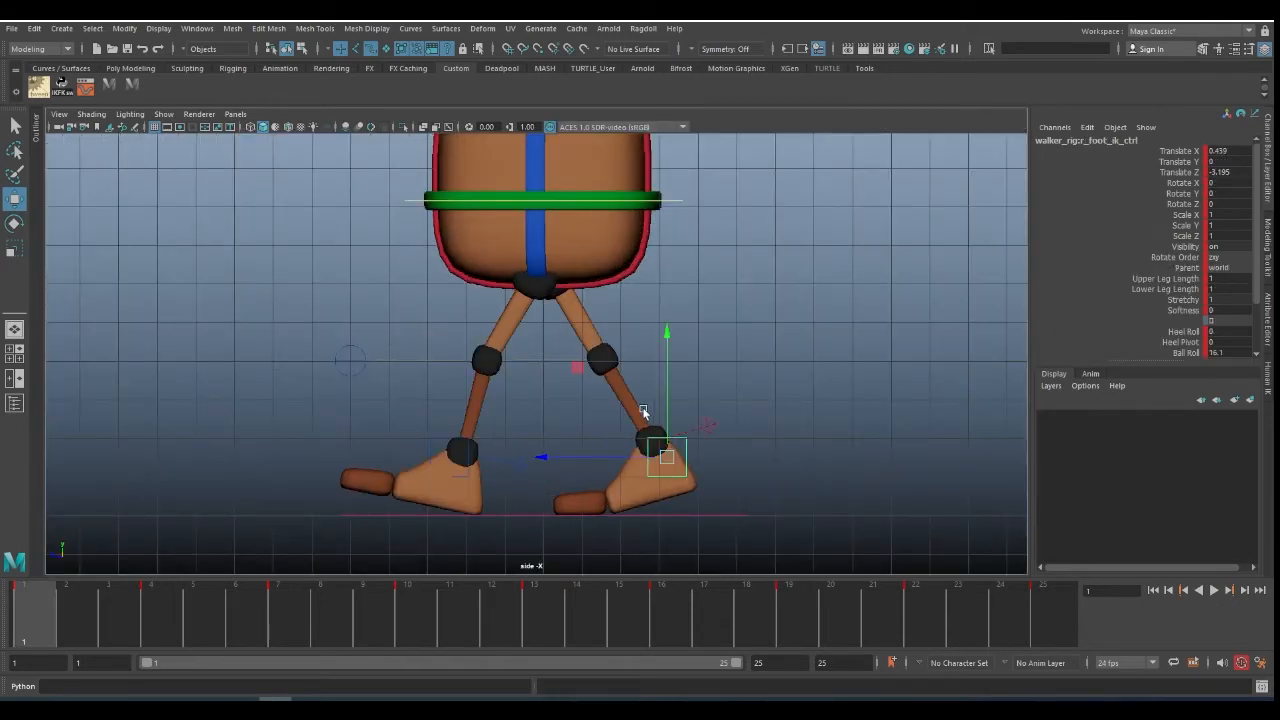
pyautogui.scroll(-1, 643, 411)
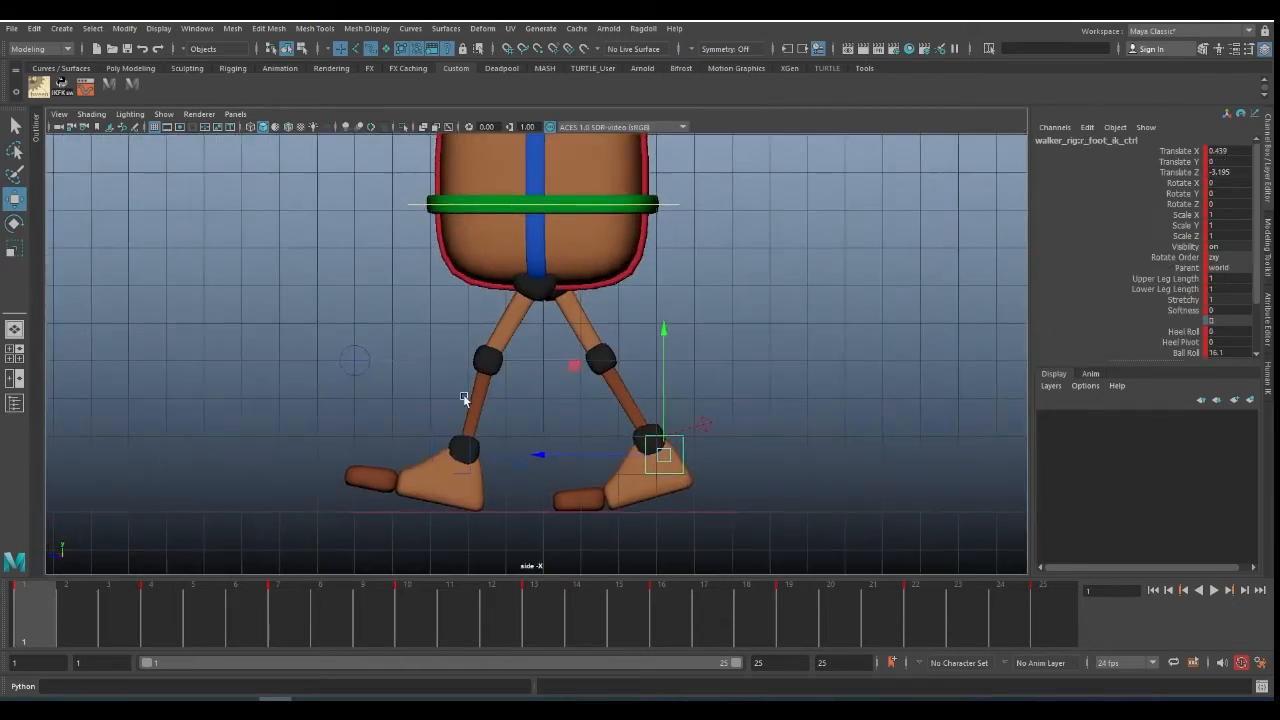
pyautogui.hotkey('alt', '.')
pyautogui.hotkey('alt', '.')
pyautogui.hotkey('alt', ',')
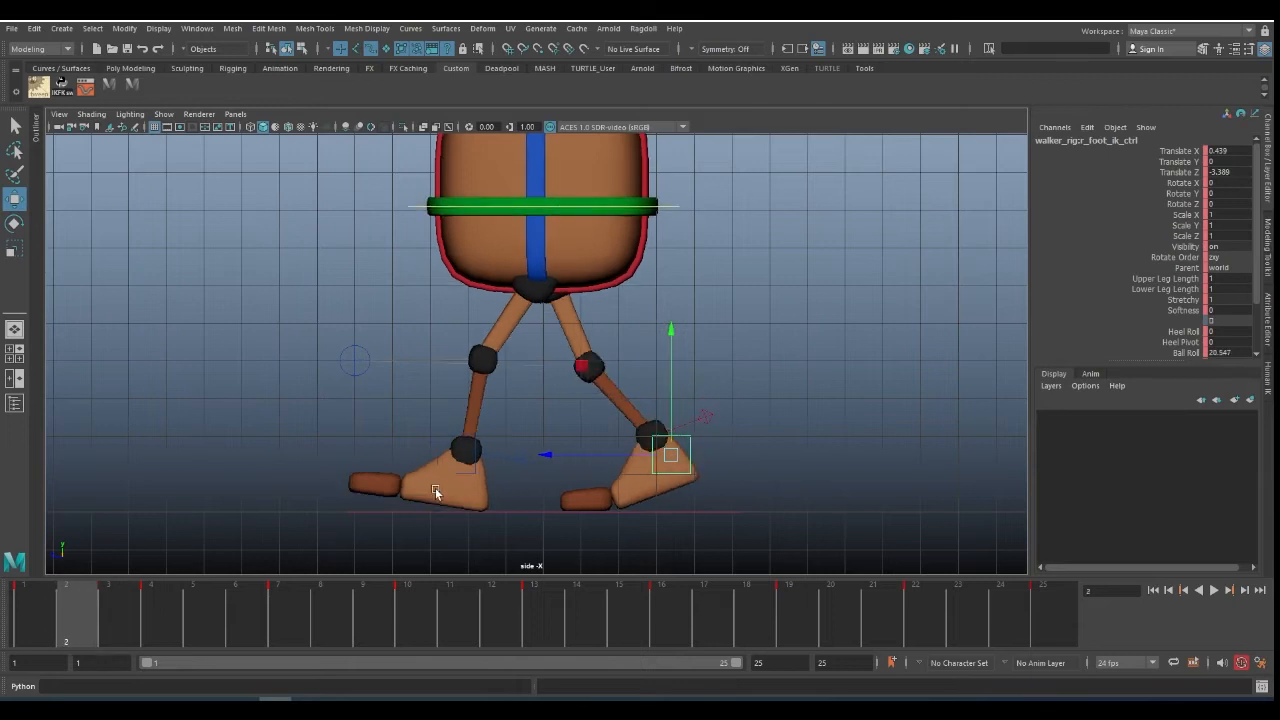
pyautogui.click(445, 432)
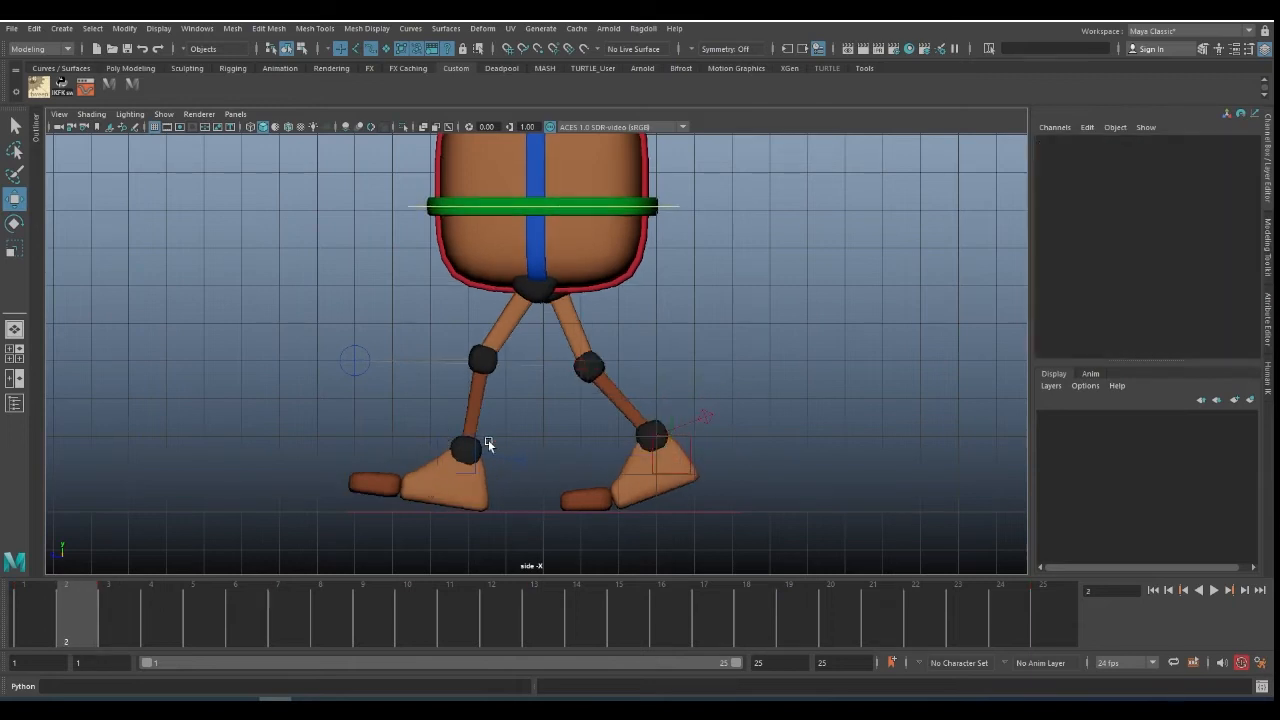
# - Key the left foot IK control's Heel Roll at 0 on frame 3
pyautogui.click(472, 436)
pyautogui.hotkey('alt', ',')
pyautogui.hotkey('alt', '.')
pyautogui.hotkey('alt', '.')
pyautogui.hotkey('alt', ',')
pyautogui.hotkey('alt', '.')
pyautogui.hotkey('alt', ',')
pyautogui.hotkey('alt', '.')
pyautogui.click(1183, 331)
pyautogui.rightClick(1141, 340)
pyautogui.click(1138, 358)
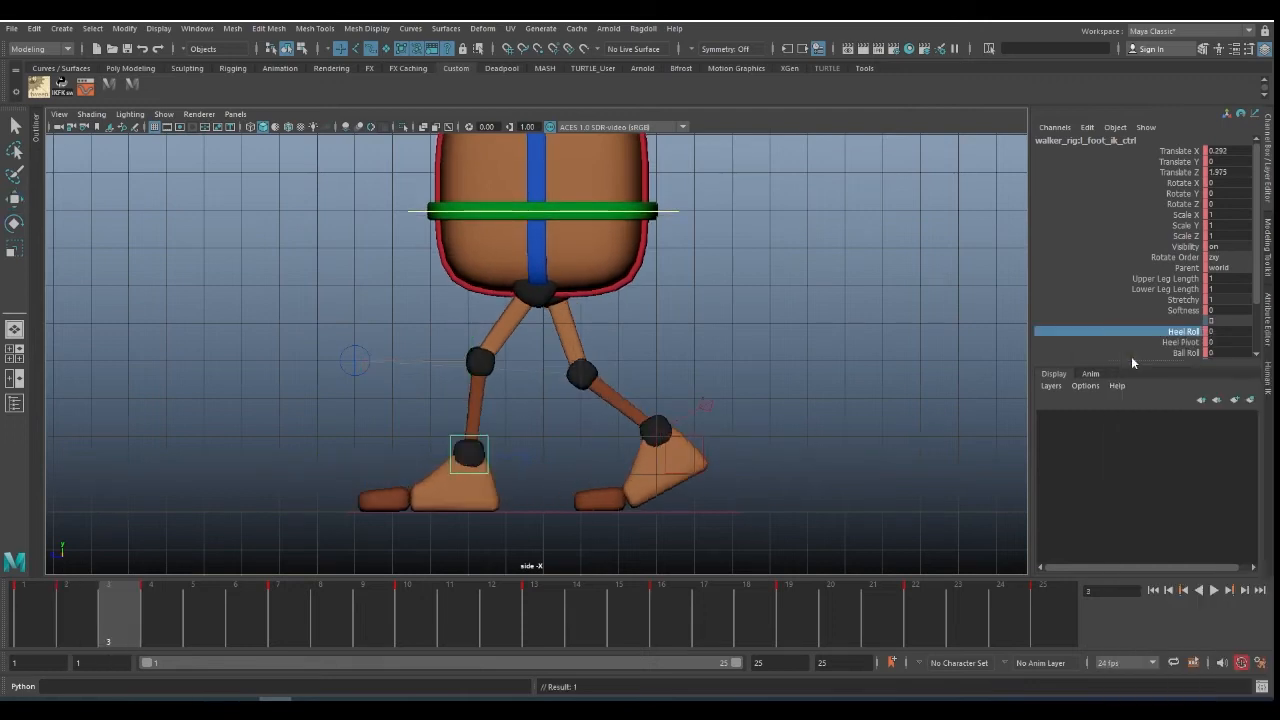
# - Delete the left foot control's key on frame 2
pyautogui.hotkey('alt', ',')
pyautogui.rightClick(112, 607)
pyautogui.click(166, 400)
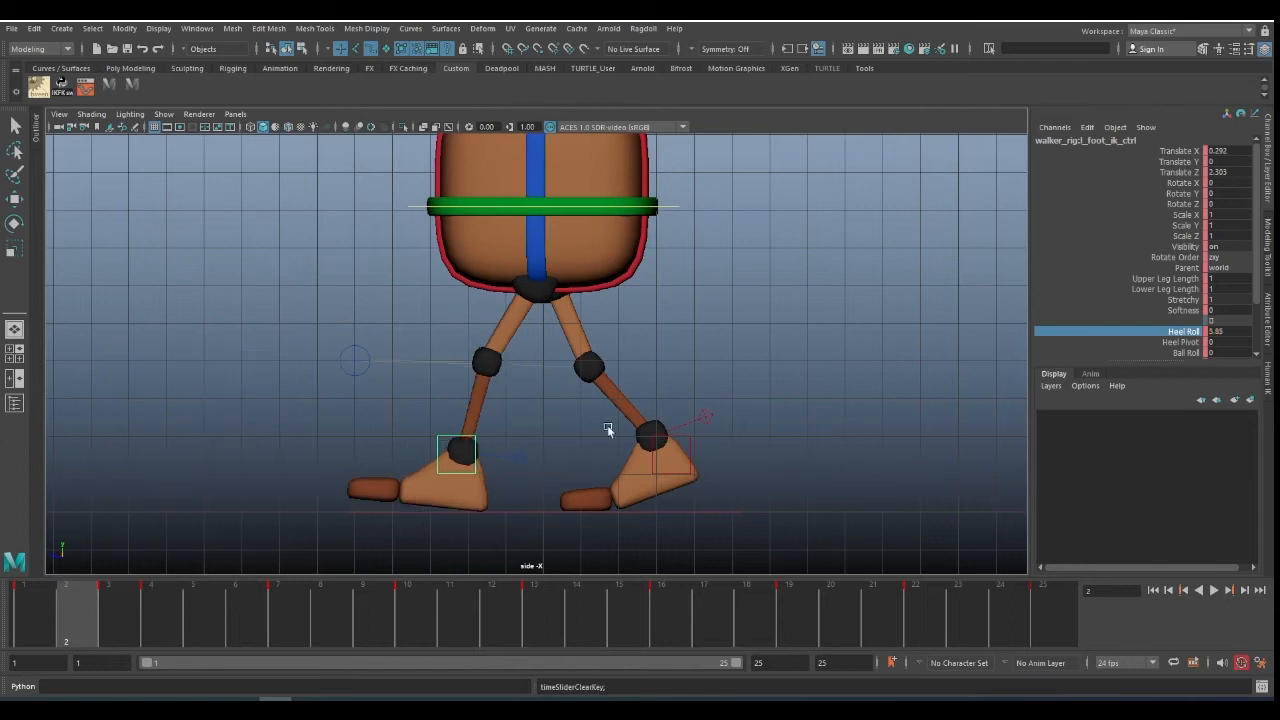
# - Set the right foot IK control's Heel Roll to 0 on frame 15
pyautogui.hotkey('alt', '.')
pyautogui.hotkey('alt', '.')
pyautogui.hotkey('alt', '.')
pyautogui.hotkey('alt', '.')
pyautogui.hotkey('alt', '.')
pyautogui.hotkey('alt', '.')
pyautogui.hotkey('alt', '.')
pyautogui.hotkey('alt', '.')
pyautogui.hotkey('alt', '.')
pyautogui.hotkey('alt', '.')
pyautogui.hotkey('alt', '.')
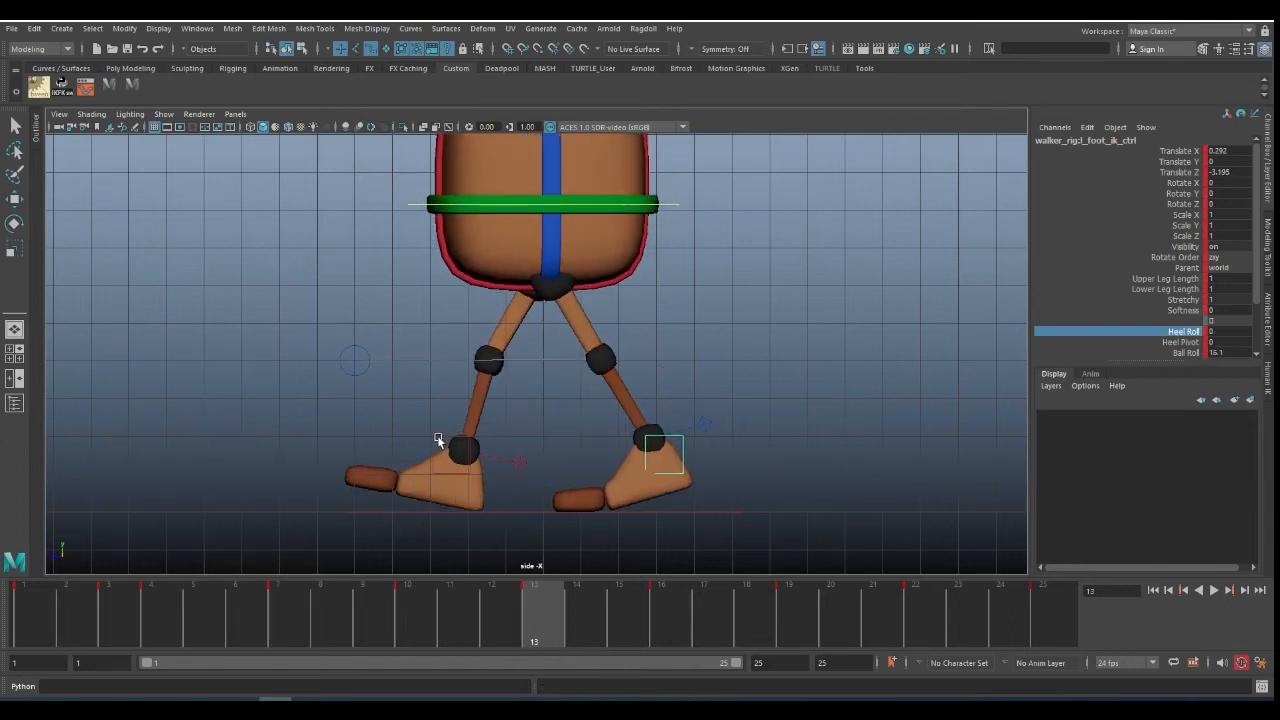
pyautogui.click(439, 436)
pyautogui.press('w')
pyautogui.hotkey('alt', '.')
pyautogui.hotkey('alt', '.')
pyautogui.doubleClick(1228, 331)
pyautogui.write('0')
pyautogui.press('Return')
pyautogui.hotkey('alt', ',')
pyautogui.hotkey('alt', ',')
pyautogui.hotkey('alt', '.')
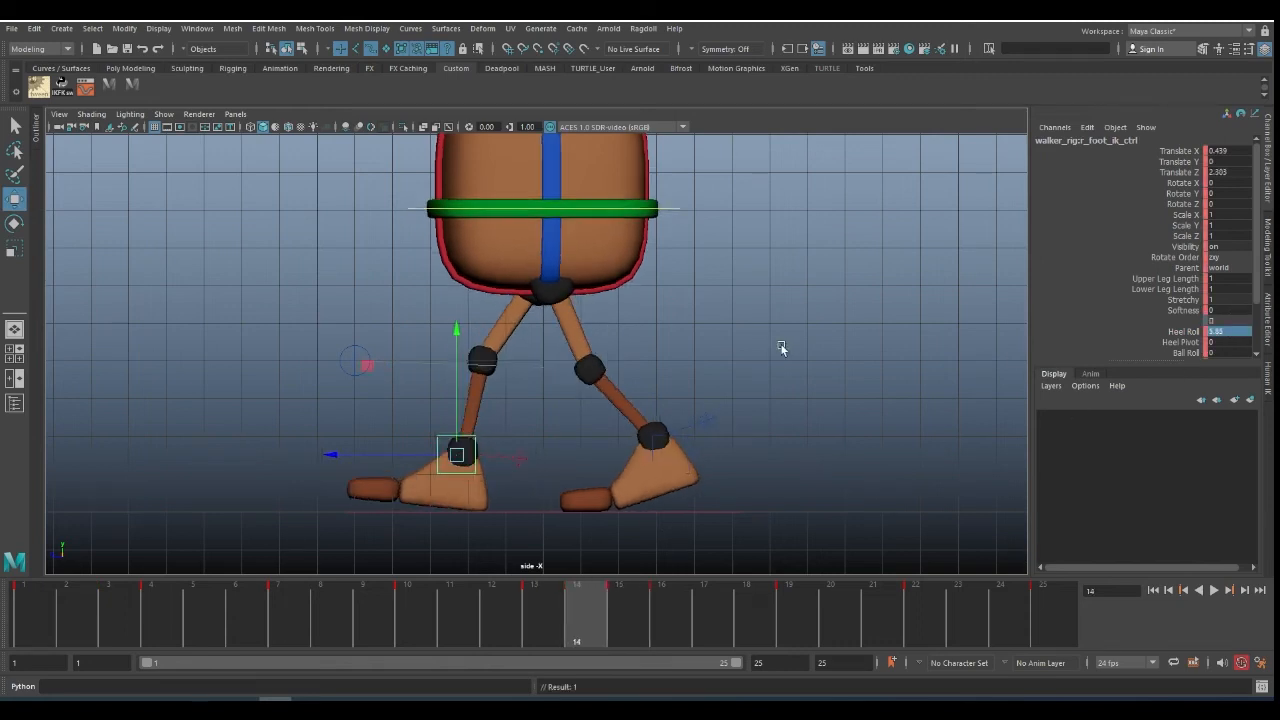
# - Step through the frames around 14 to examine how the right foot flattens after heel contact
pyautogui.hotkey('alt', '.')
pyautogui.hotkey('alt', '.')
pyautogui.hotkey('alt', ',')
pyautogui.hotkey('alt', ',')
pyautogui.hotkey('alt', '.')
pyautogui.hotkey('alt', ',')
pyautogui.click(623, 614)
pyautogui.moveTo(14, 609)
pyautogui.mouseDown()
pyautogui.moveTo(163, 609)
pyautogui.moveTo(18, 609)
pyautogui.mouseUp()
# - Show only the left foot IK control's Translate Z curve in the docked Graph Editor
pyautogui.click(470, 450)
pyautogui.click(86, 86)
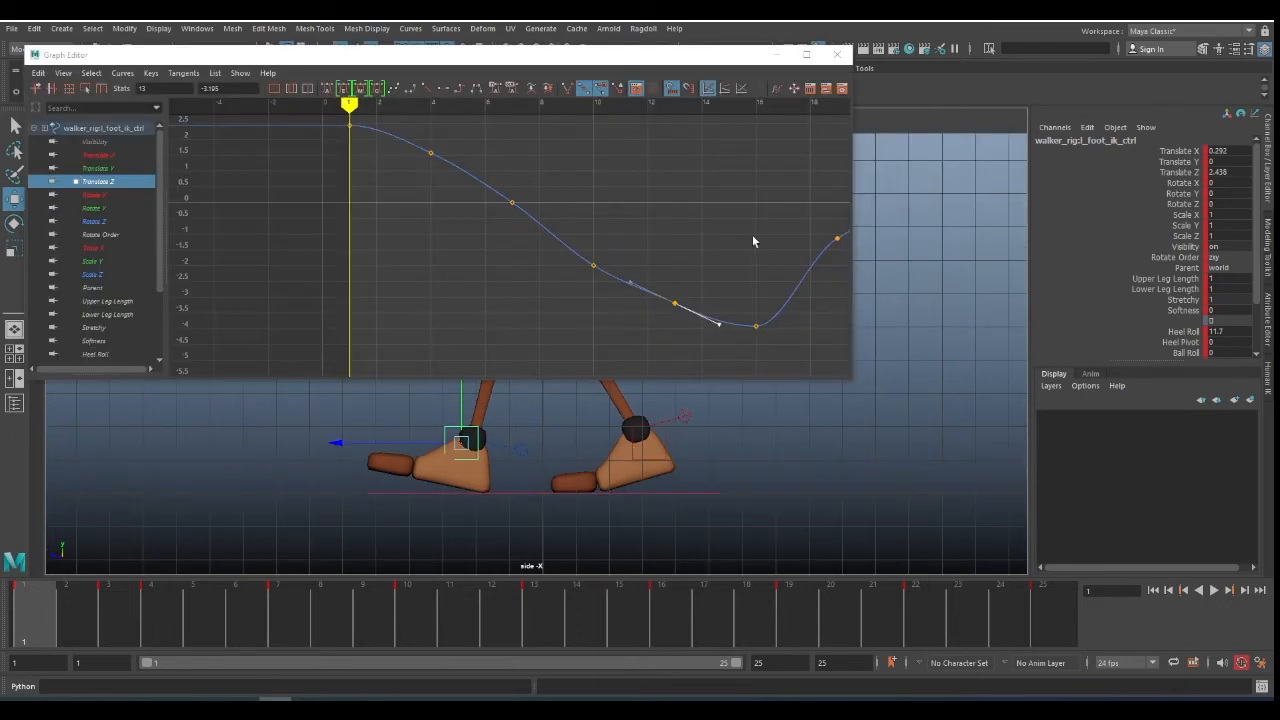
pyautogui.click(835, 57)
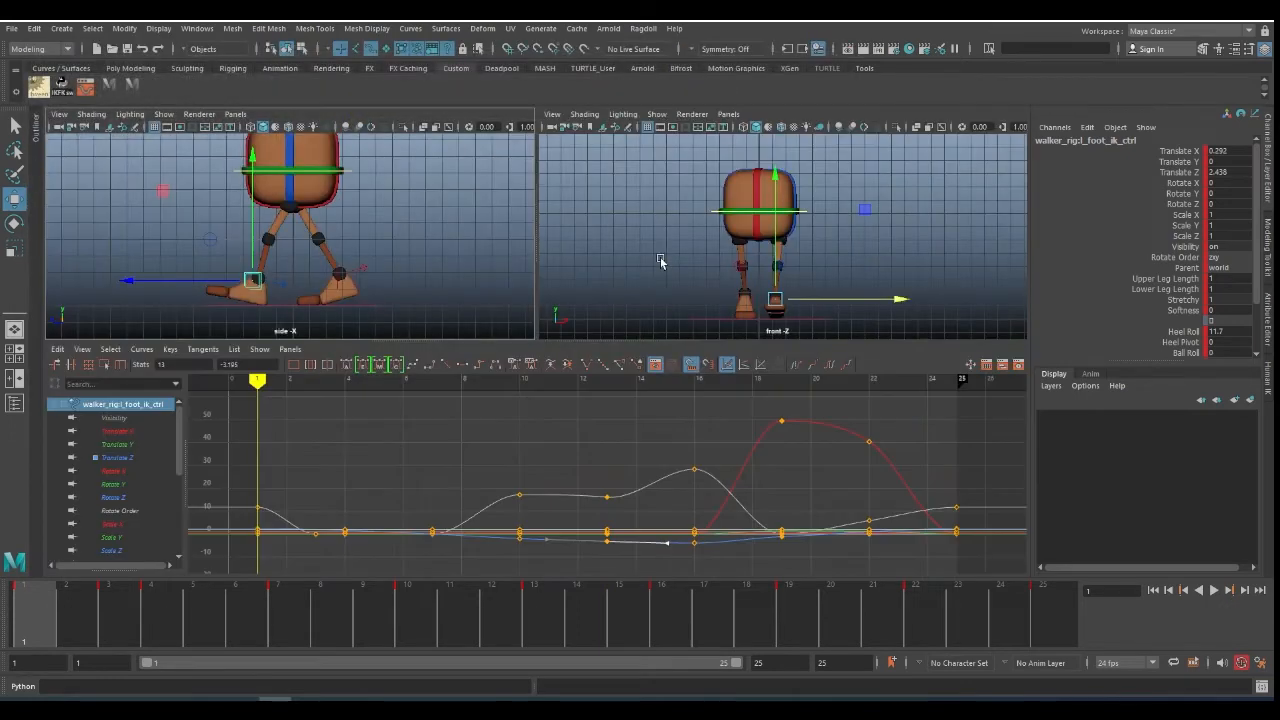
pyautogui.click(138, 459)
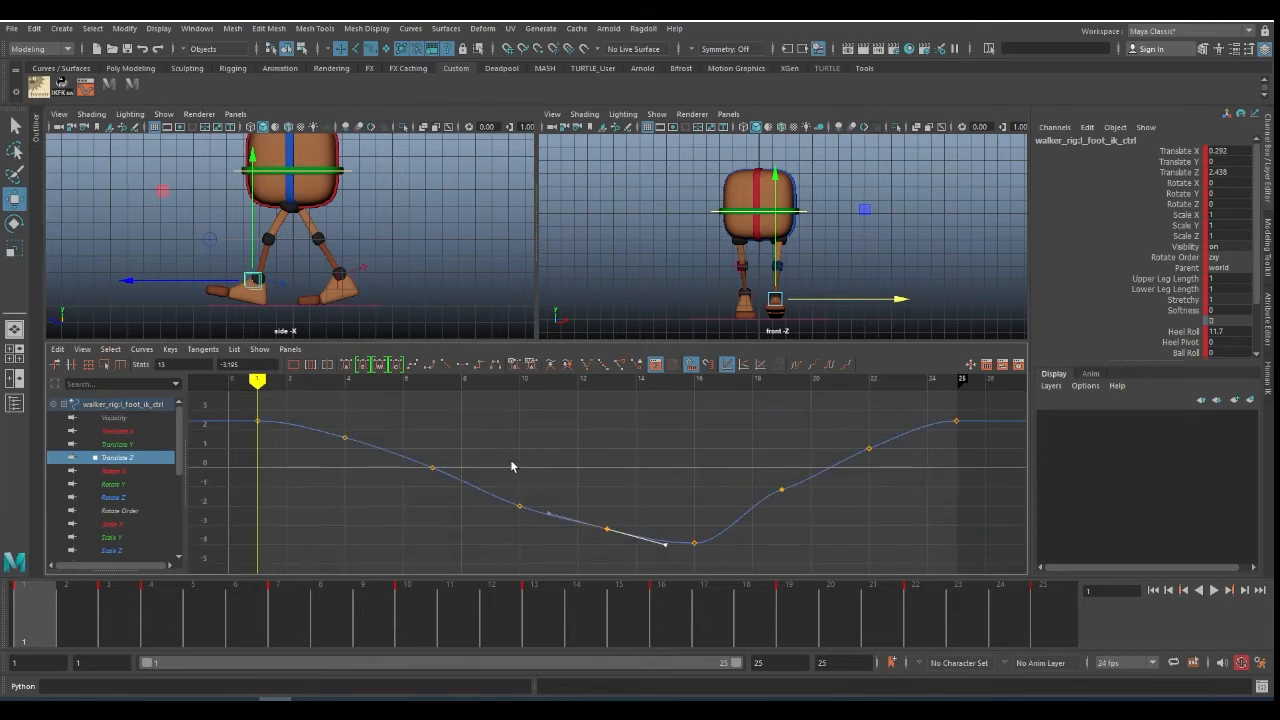
# - Play the cycle and step through it to examine the left foot's backward travel
pyautogui.hotkey('alt', 'v')
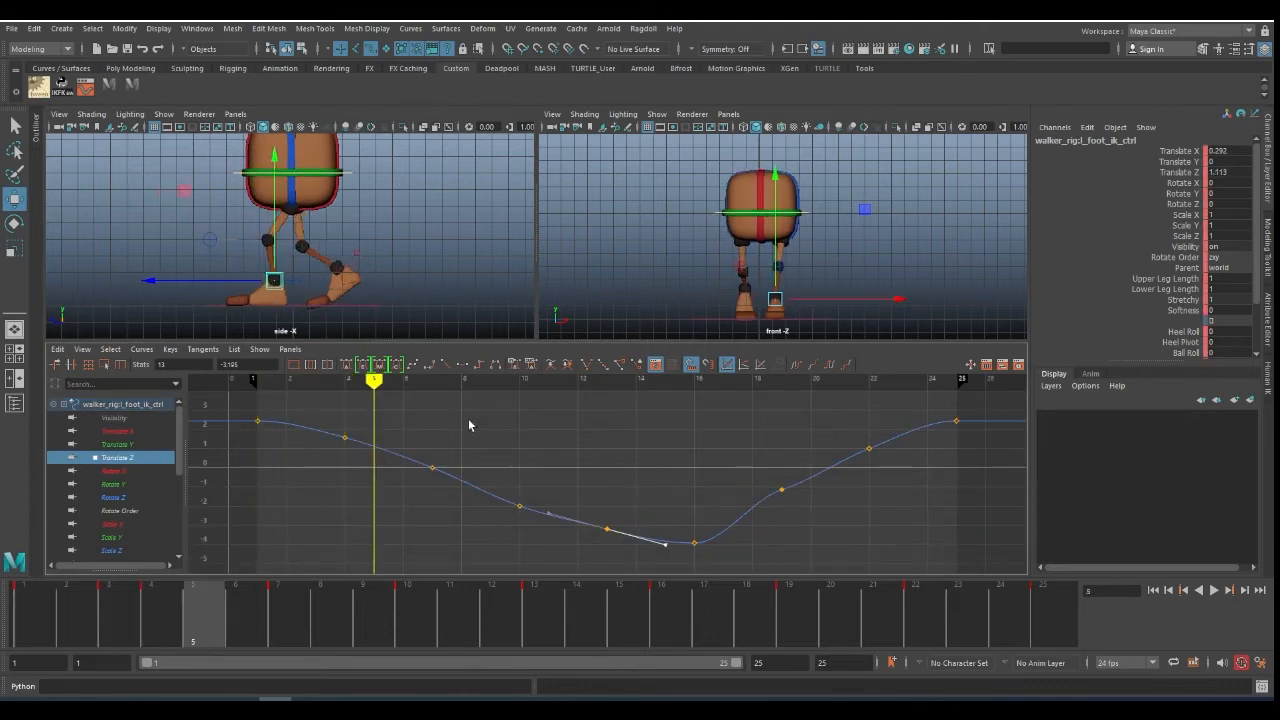
pyautogui.hotkey('alt', '.')
pyautogui.hotkey('alt', '.')
pyautogui.hotkey('alt', '.')
pyautogui.hotkey('alt', '.')
pyautogui.hotkey('alt', '.')
pyautogui.hotkey('alt', '.')
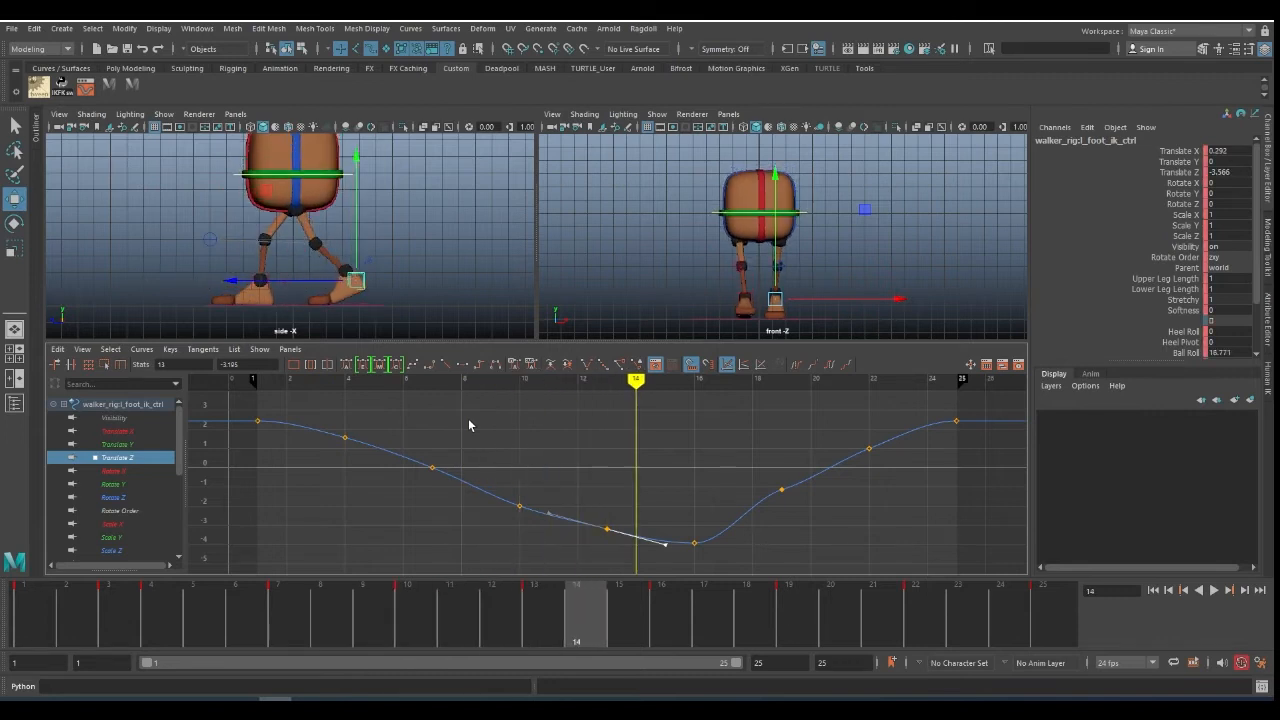
# - Delete the left foot's Translate Z keys between frames 1 and 16 and apply spline tangents to the remaining keys there
pyautogui.moveTo(300, 405); pyautogui.dragTo(660, 550)
pyautogui.press('Delete')
pyautogui.moveTo(243, 400); pyautogui.dragTo(700, 546)
pyautogui.click(414, 367)
pyautogui.moveTo(669, 500); pyautogui.dragTo(713, 565)
# - Step through frames 1 to 17 to check the left foot's motion along the simplified Translate Z curve
pyautogui.press(',')
pyautogui.press(',')
pyautogui.press(',')
pyautogui.press(',')
pyautogui.press(',')
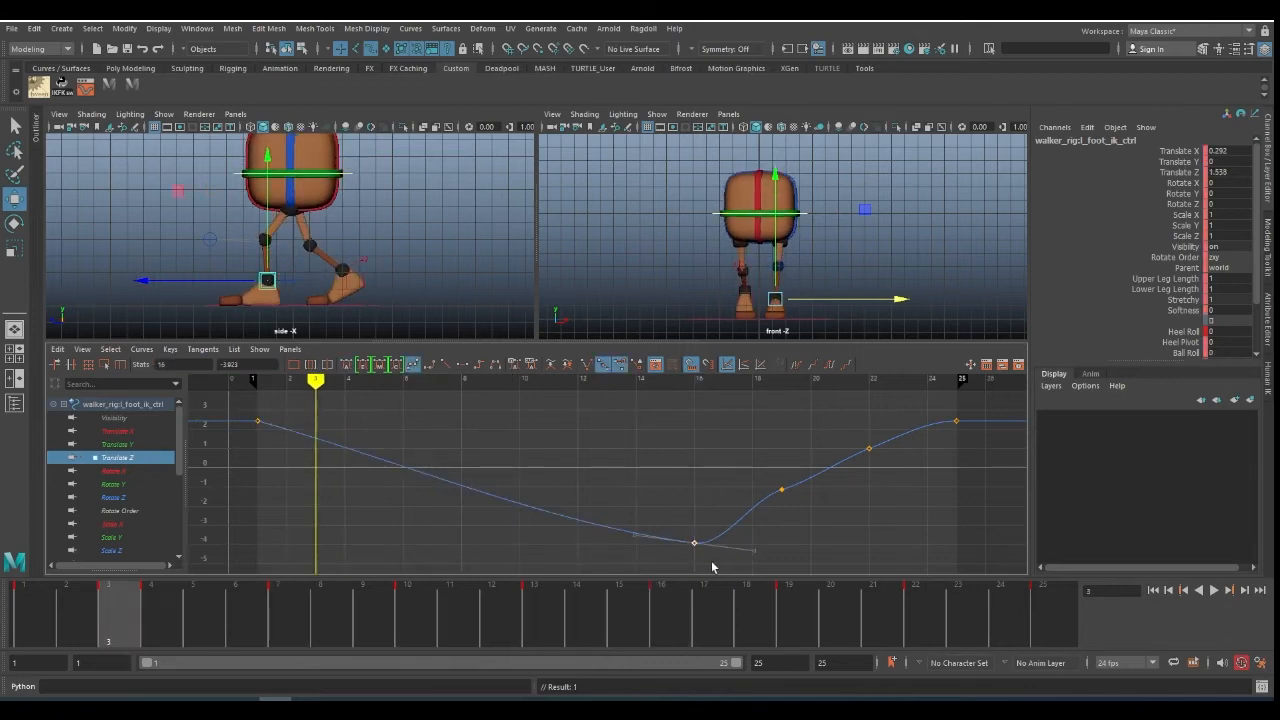
pyautogui.hotkey('alt', ',')
pyautogui.hotkey('alt', '.')
pyautogui.hotkey('alt', '.')
pyautogui.hotkey('alt', '.')
pyautogui.hotkey('alt', '.')
pyautogui.hotkey('alt', '.')
pyautogui.hotkey('alt', '.')
pyautogui.hotkey('alt', '.')
pyautogui.hotkey('alt', '.')
pyautogui.hotkey('alt', '.')
pyautogui.hotkey('alt', '.')
pyautogui.hotkey('alt', '.')
pyautogui.hotkey('alt', '.')
pyautogui.hotkey('alt', '.')
pyautogui.hotkey('alt', '.')
pyautogui.hotkey('alt', '.')
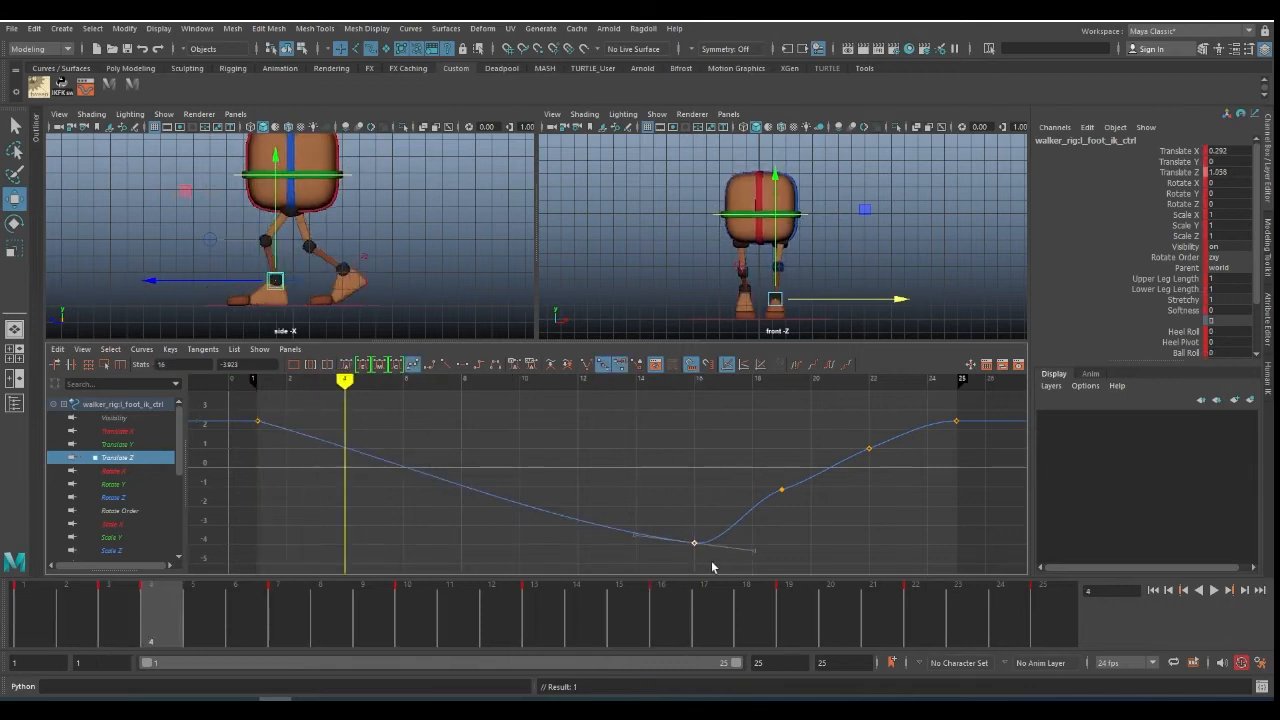
pyautogui.hotkey('alt', ',')
pyautogui.hotkey('alt', ',')
pyautogui.hotkey('alt', ',')
pyautogui.hotkey('alt', '.')
pyautogui.hotkey('alt', '.')
pyautogui.hotkey('alt', '.')
pyautogui.hotkey('alt', '.')
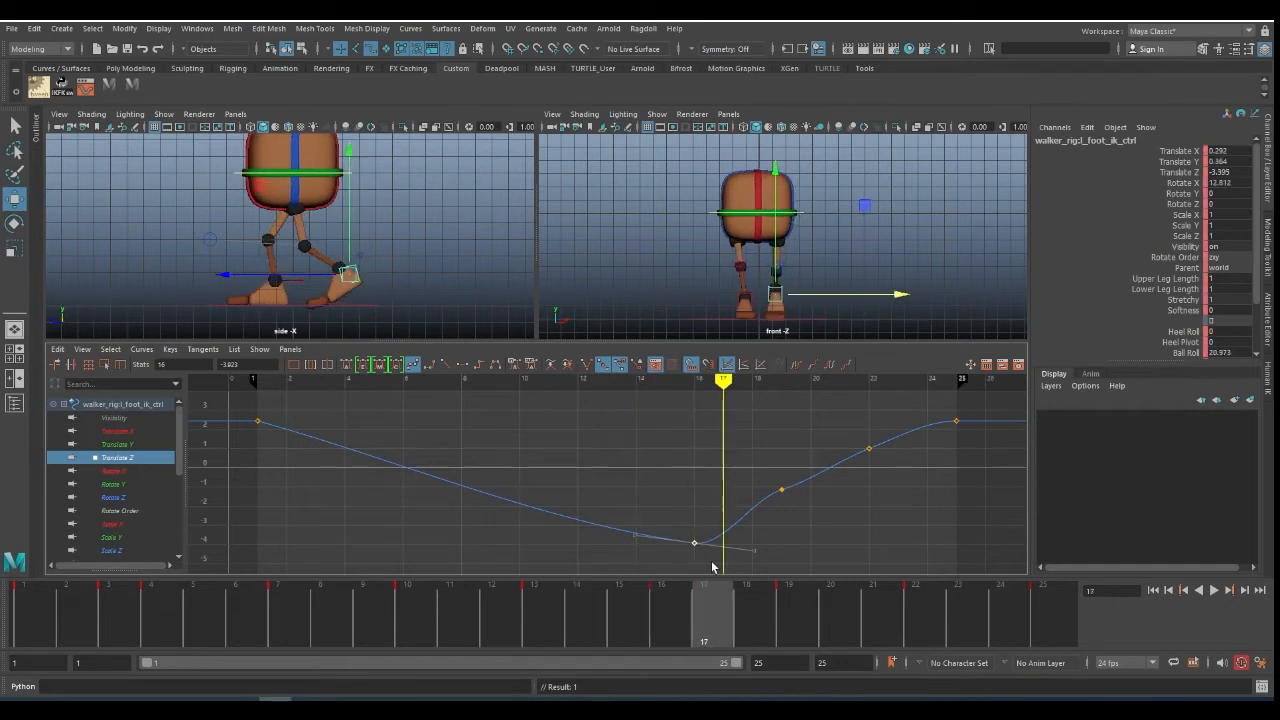
# - Steepen the tangent of the left foot's Translate Z key at frame 19 and scrub through the cycle
pyautogui.moveTo(764, 470); pyautogui.dragTo(800, 508)
pyautogui.moveTo(826, 455); pyautogui.dragTo(844, 492)
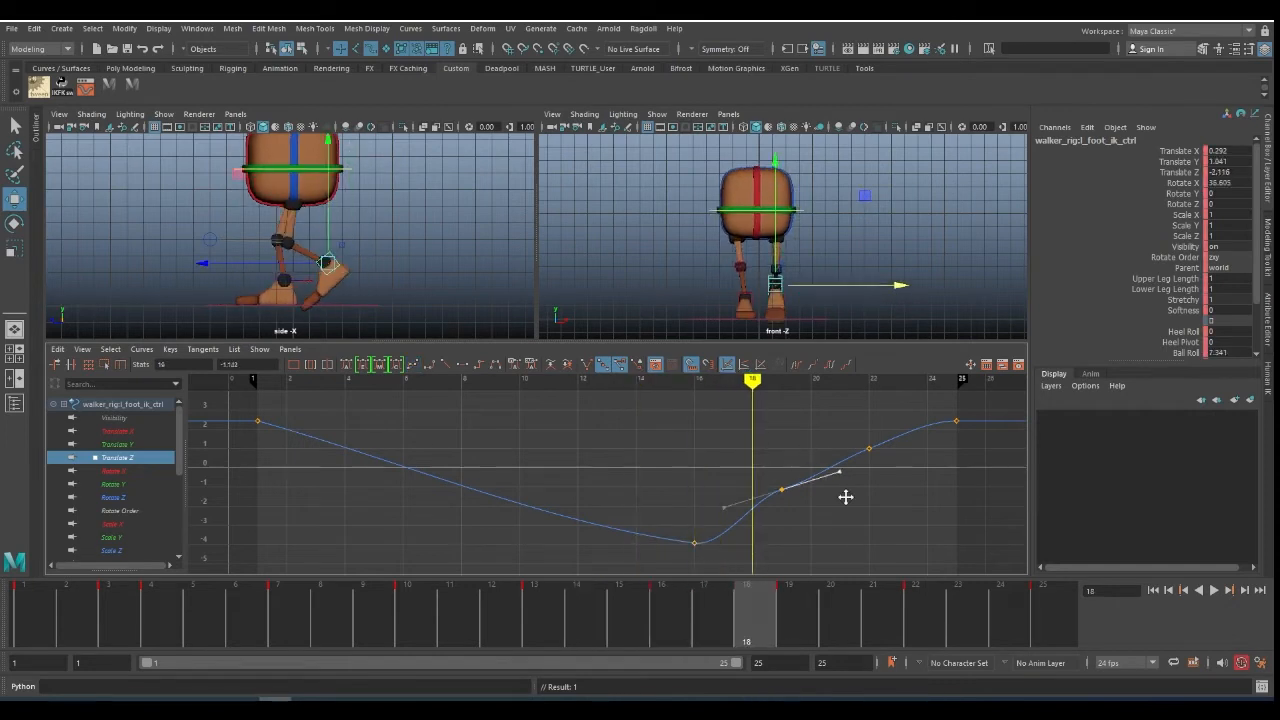
pyautogui.moveTo(844, 492); pyautogui.dragTo(848, 464, button='middle')
pyautogui.moveTo(829, 604); pyautogui.dragTo(1054, 612)
# - Delete the right foot's Translate Z keys between frames 13 and 25
pyautogui.click(352, 276)
pyautogui.click(136, 458)
pyautogui.click(38, 604)
pyautogui.moveTo(592, 409); pyautogui.dragTo(914, 544)
pyautogui.moveTo(675, 413)
pyautogui.mouseDown()
pyautogui.moveTo(907, 532)
pyautogui.moveTo(637, 403)
pyautogui.moveTo(590, 400)
pyautogui.mouseUp()
pyautogui.press('Delete')
# - Try spline and linear tangents on the right foot's Translate Z keys around frames 1 and 4
pyautogui.click(415, 365)
pyautogui.moveTo(370, 562); pyautogui.dragTo(245, 515)
pyautogui.click(413, 366)
pyautogui.click(446, 366)
pyautogui.moveTo(357, 498); pyautogui.dragTo(410, 528)
pyautogui.click(350, 366)
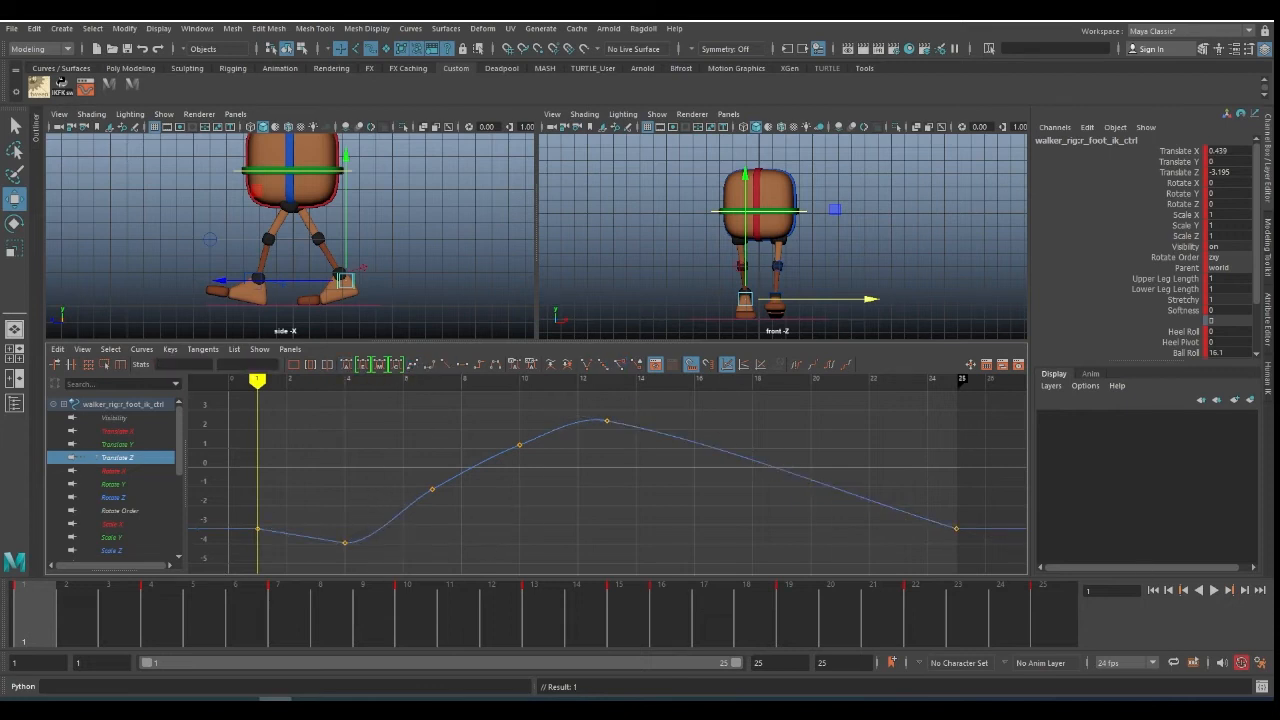
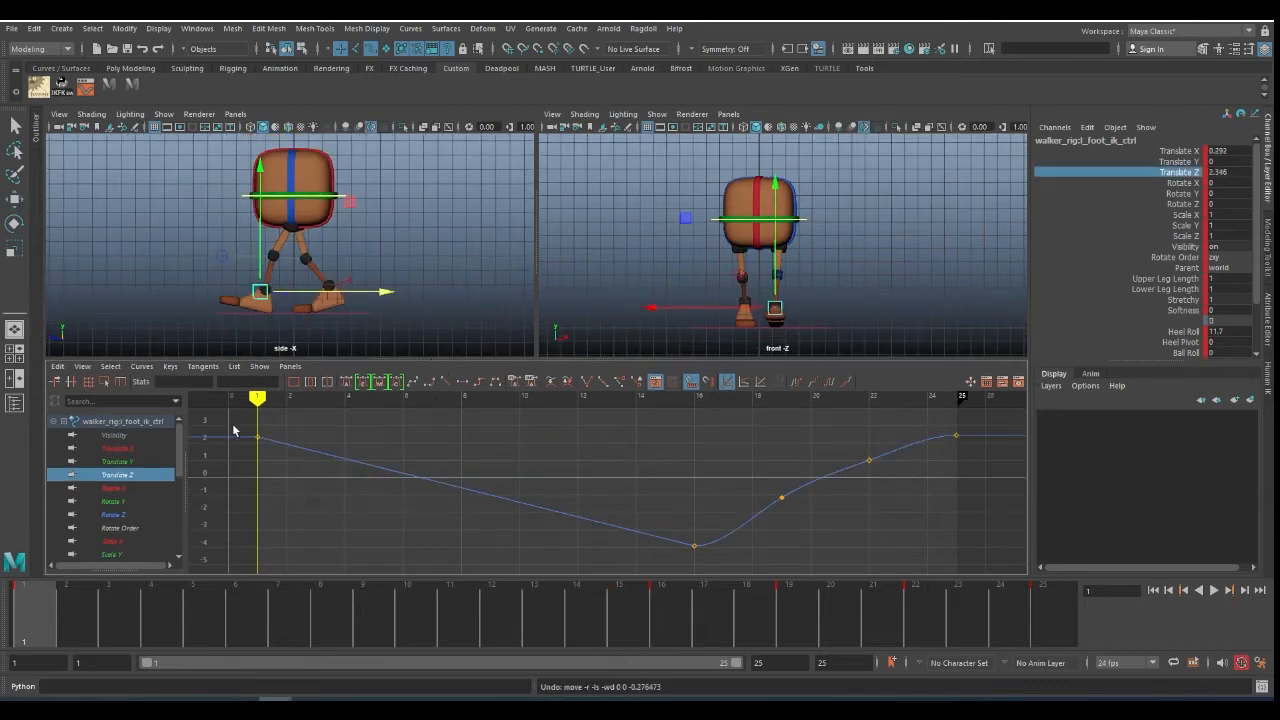
# - Examine the left foot's straight Translate Z segment from frame 1 to 16 and scrub the cycle to compare both feet
pyautogui.moveTo(235, 428); pyautogui.dragTo(726, 560)
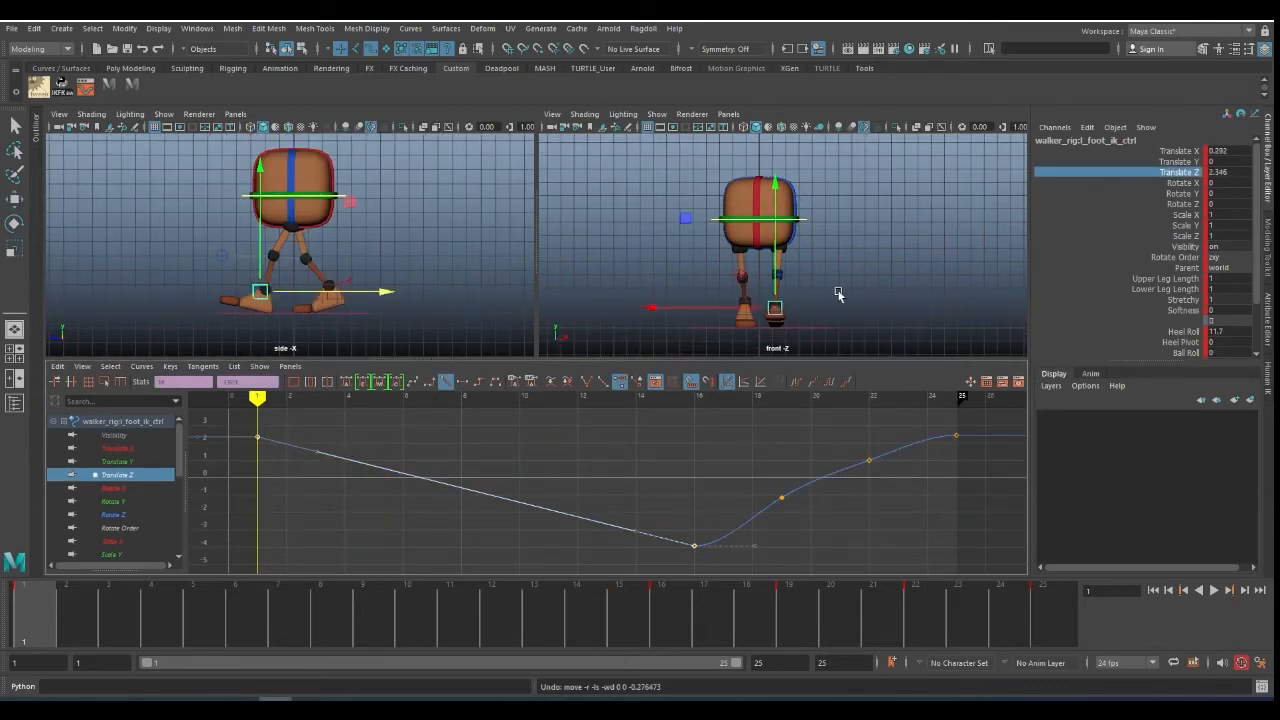
pyautogui.moveTo(102, 593); pyautogui.dragTo(580, 595)
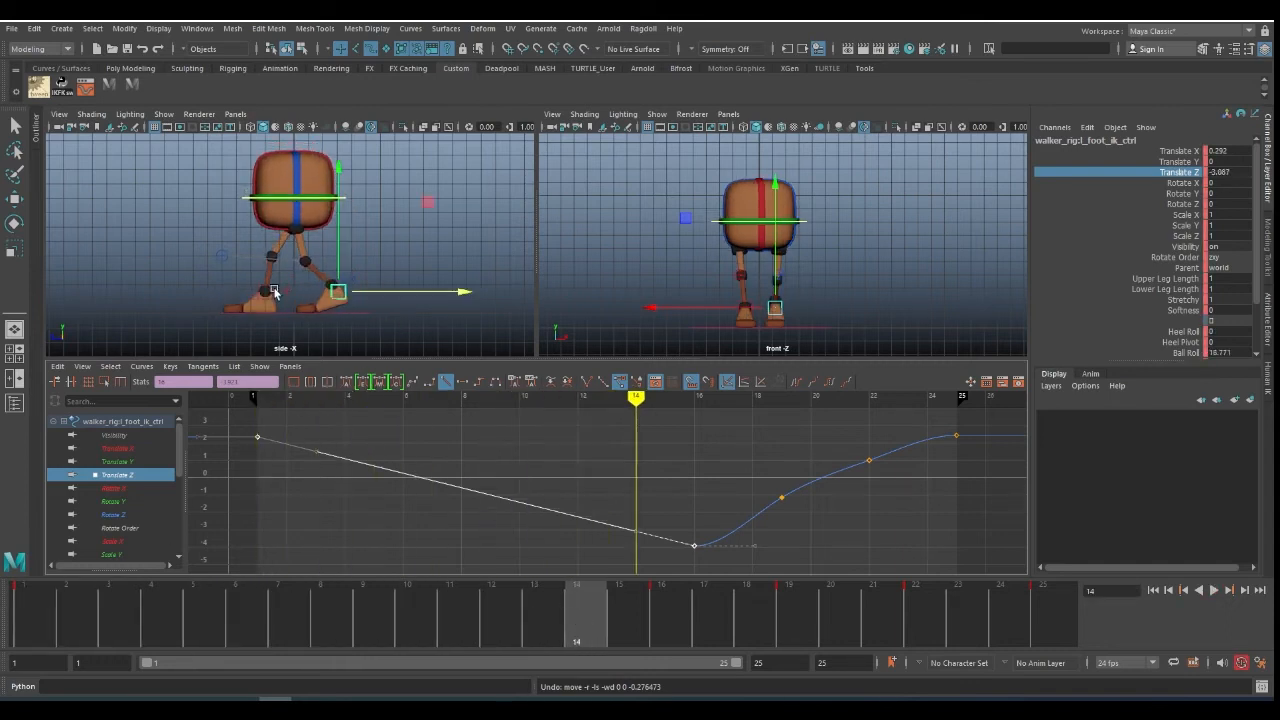
pyautogui.click(273, 291)
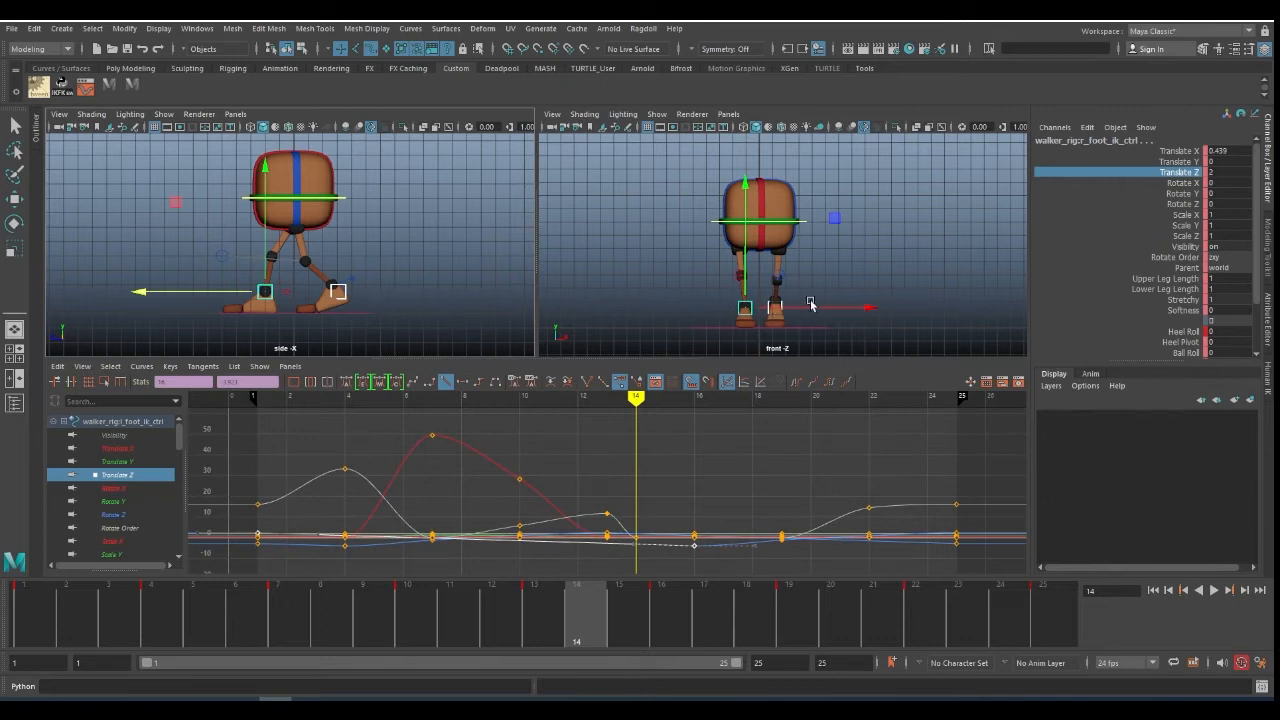
pyautogui.press('space')
pyautogui.moveTo(27, 611); pyautogui.dragTo(1116, 610)
pyautogui.moveTo(38, 620); pyautogui.dragTo(872, 612)
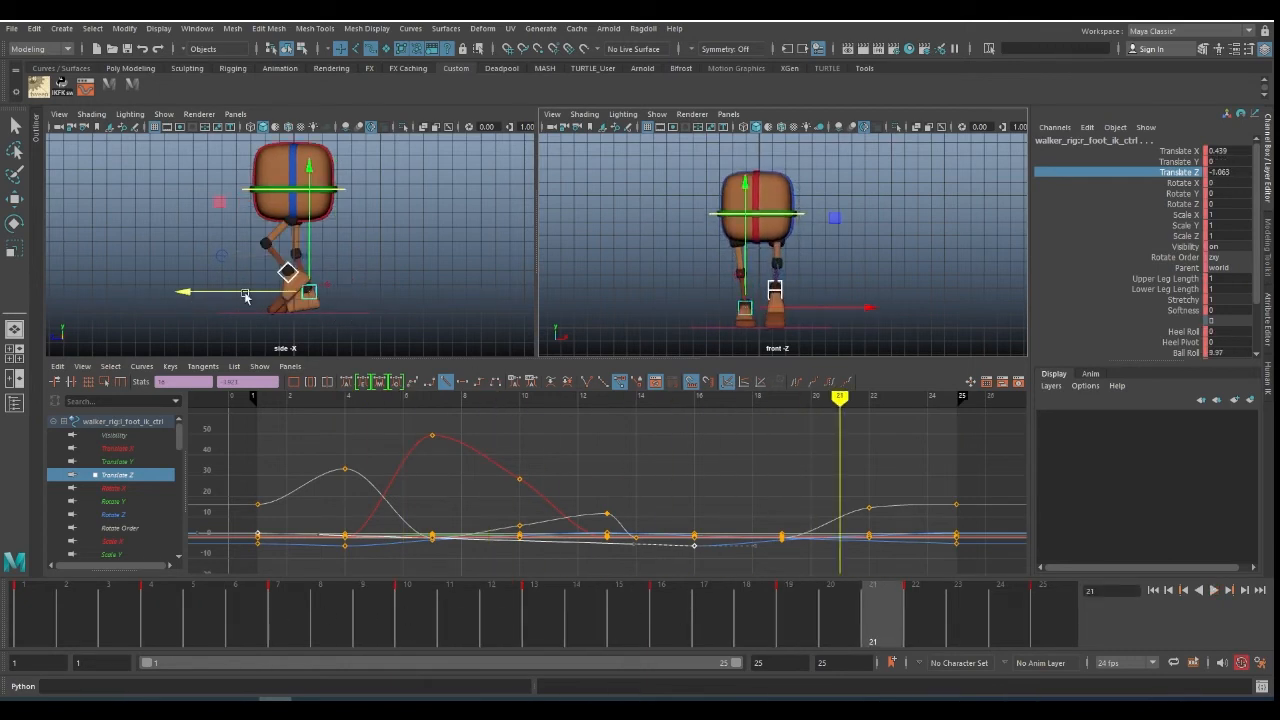
pyautogui.click(349, 314)
pyautogui.click(96, 604)
pyautogui.moveTo(96, 604); pyautogui.dragTo(872, 612)
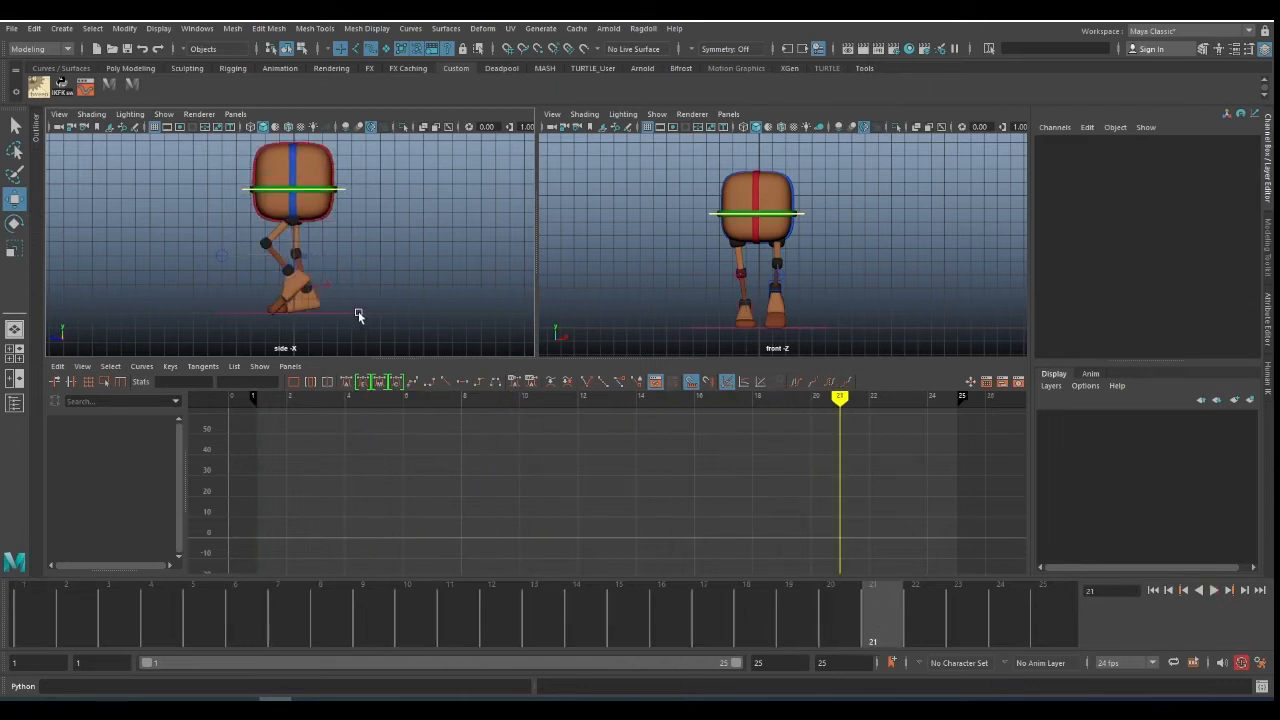
# - Try moving the whole rig forward along Z with the world control on frame 1
pyautogui.click(358, 314)
pyautogui.click(46, 602)
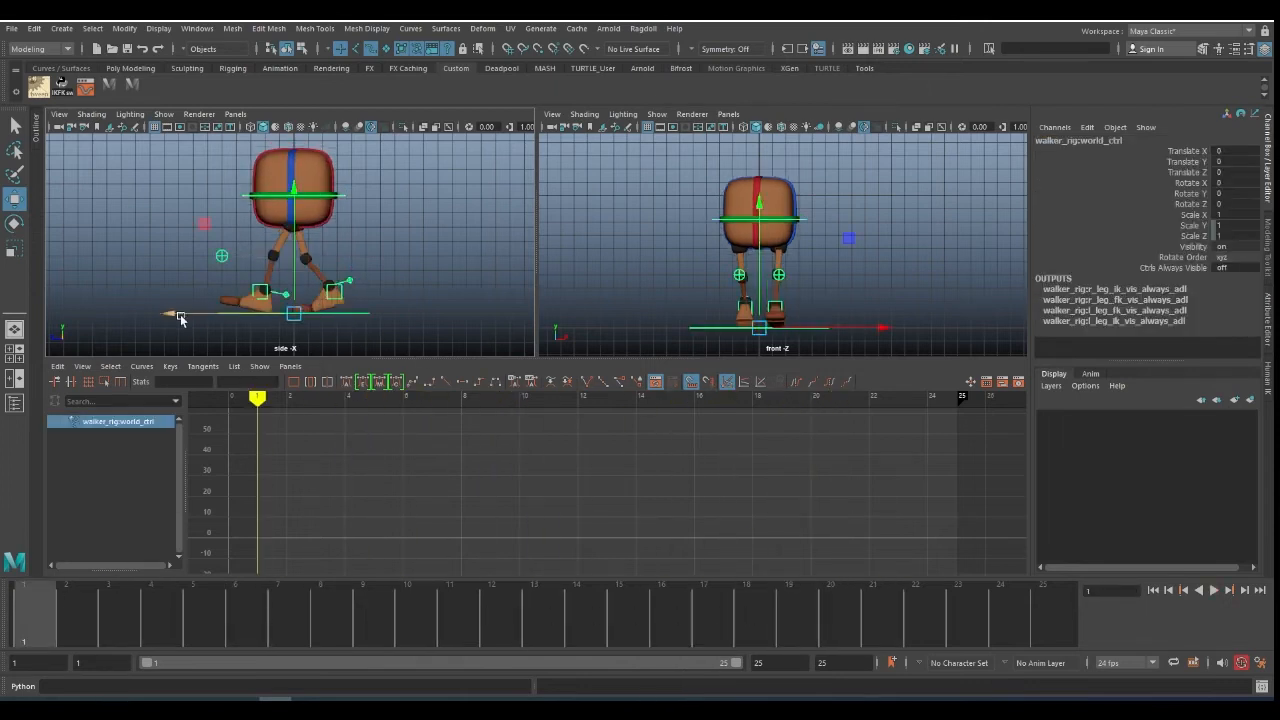
pyautogui.moveTo(182, 314); pyautogui.dragTo(33, 298)
pyautogui.hotkey('ctrl', 'z')
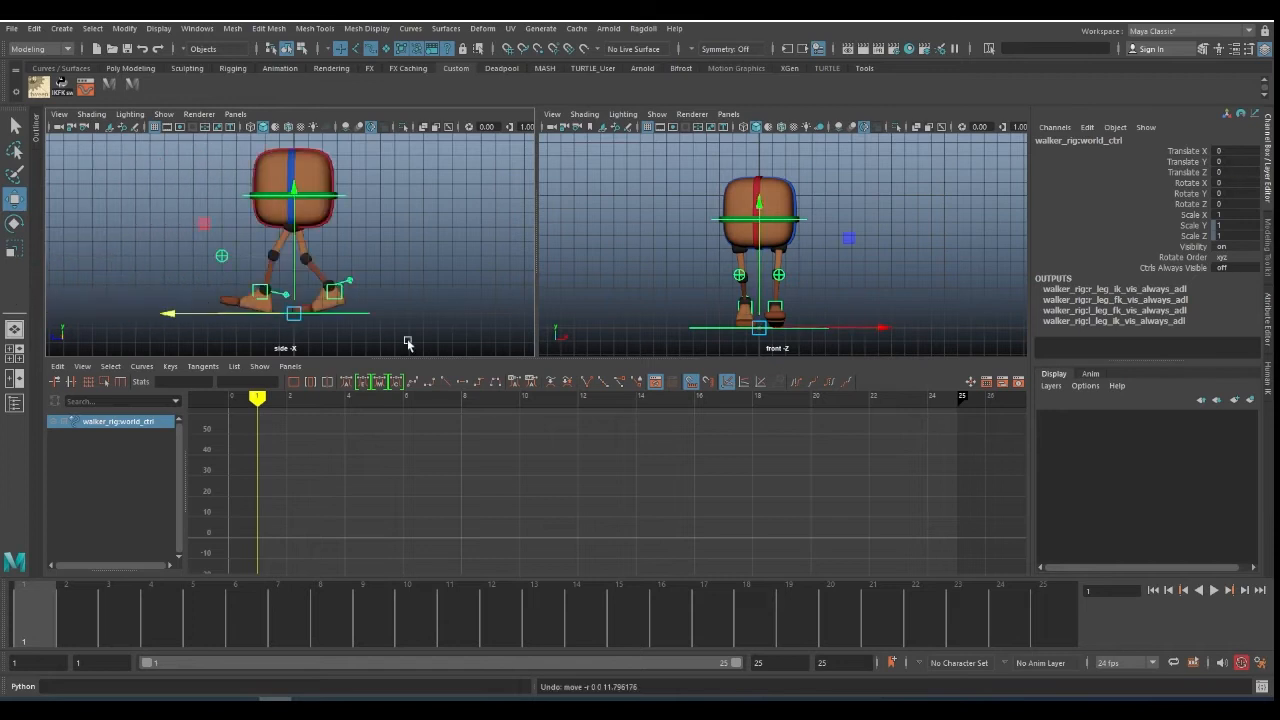
pyautogui.moveTo(100, 611); pyautogui.dragTo(1080, 606)
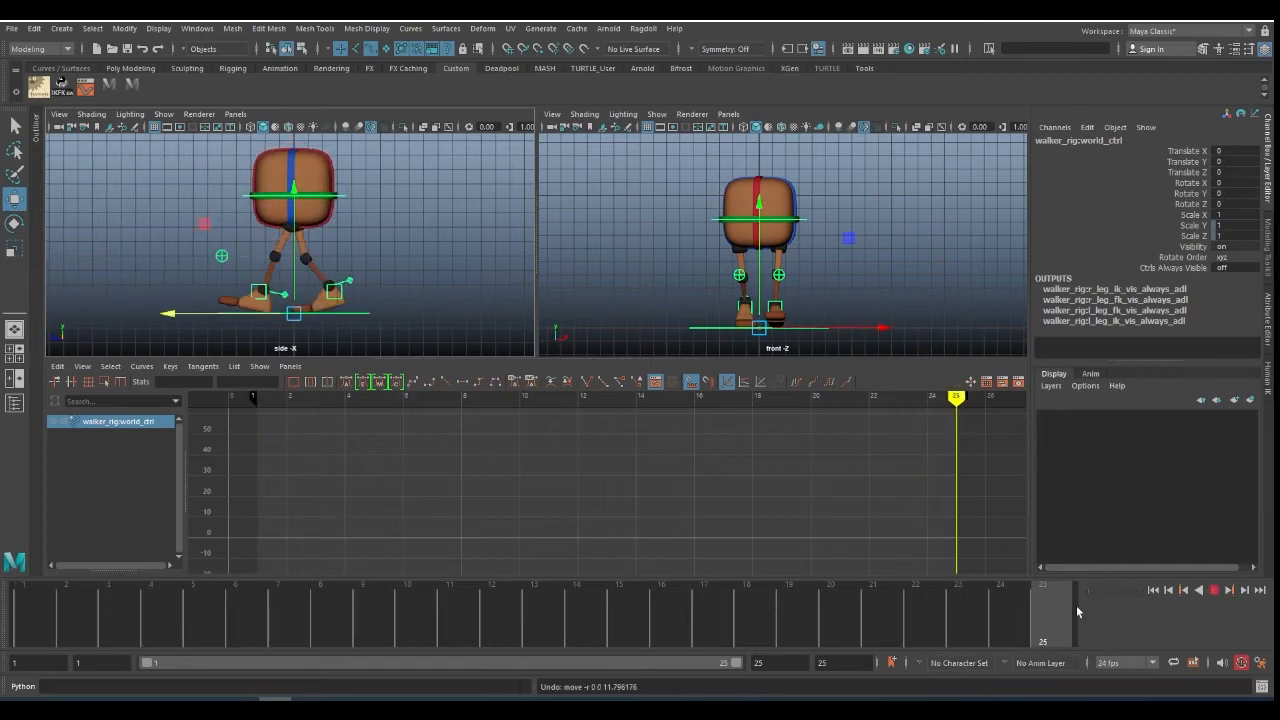
pyautogui.click(715, 499)
pyautogui.press('f')
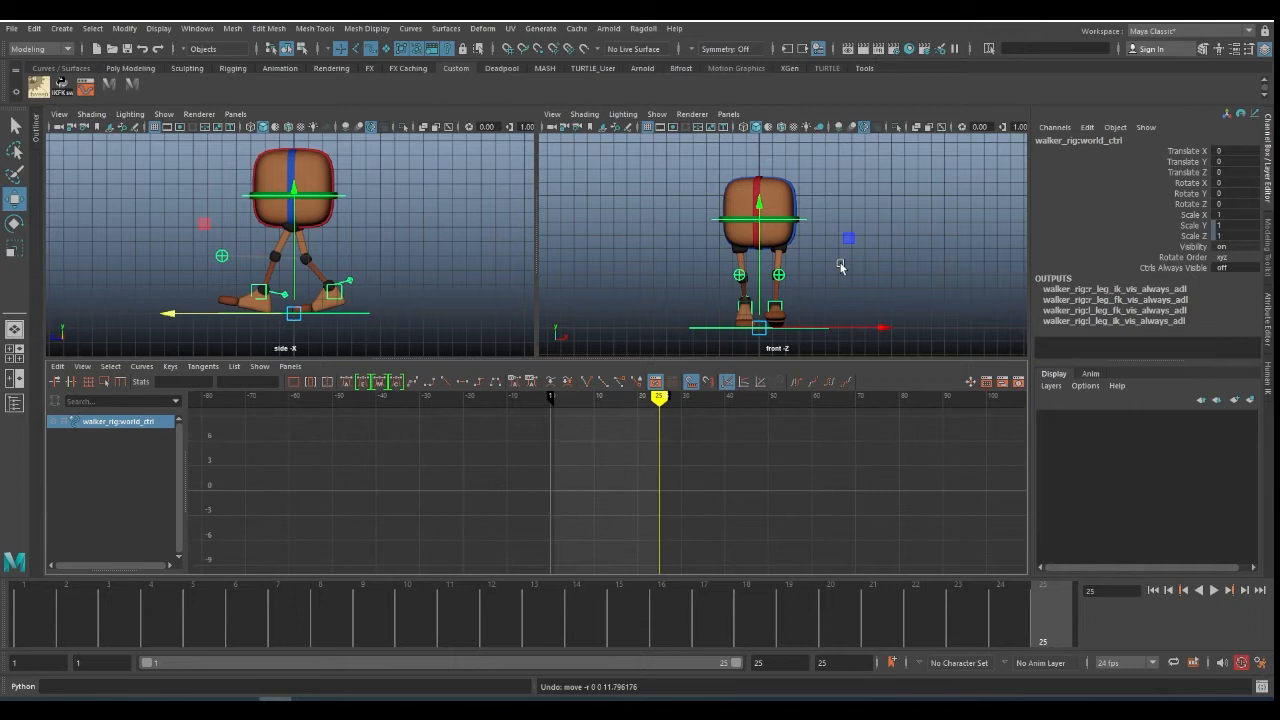
pyautogui.click(30, 595)
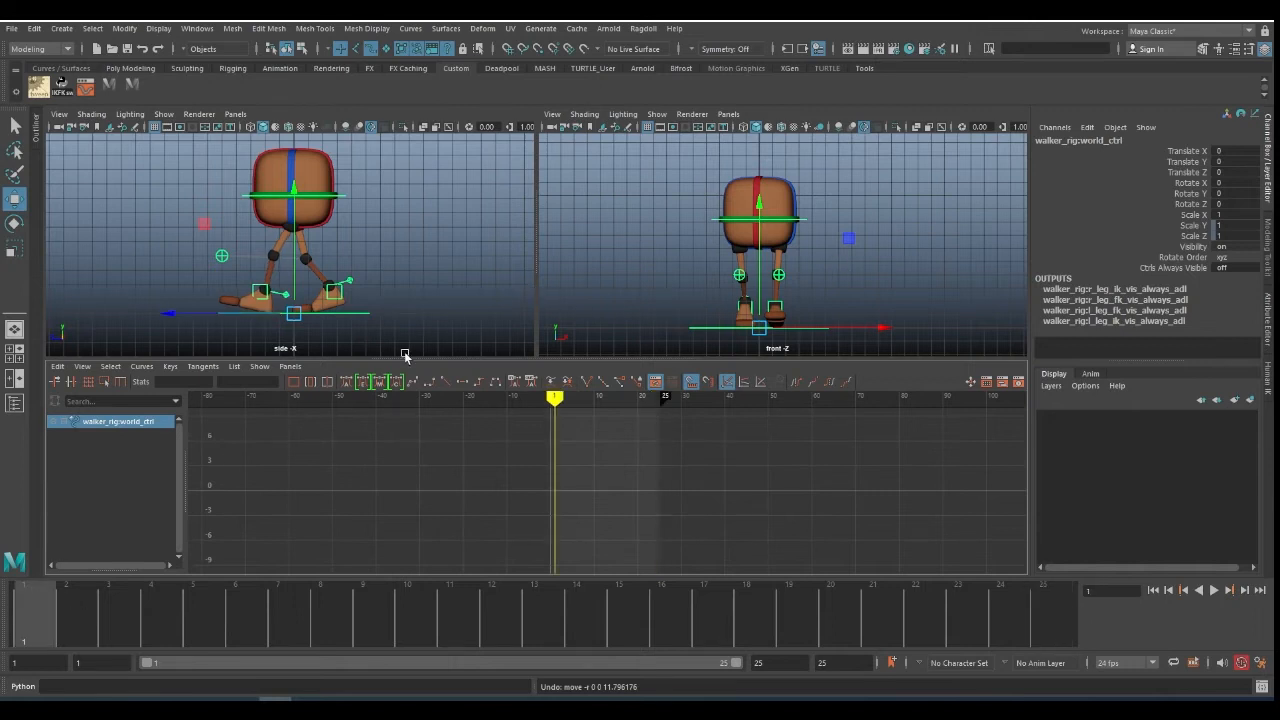
# - Step the left foot control between frames 1 and 3 to check its spacing
pyautogui.click(249, 281)
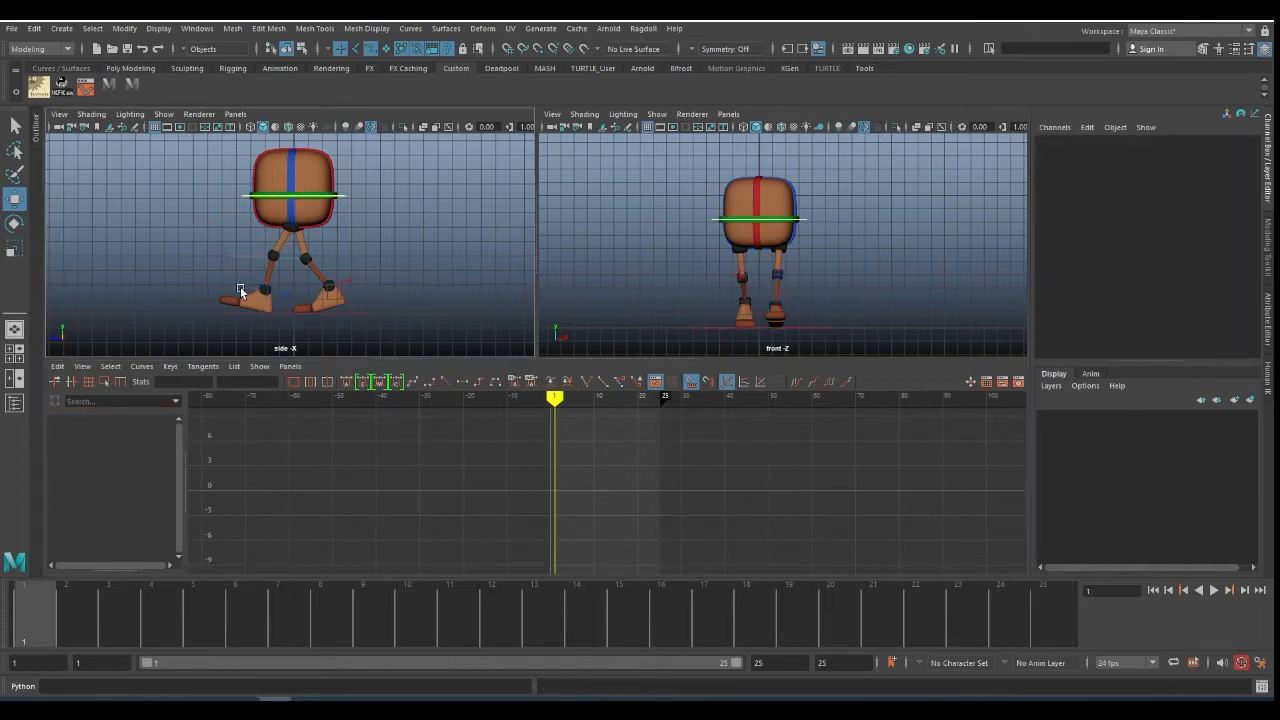
pyautogui.click(258, 287)
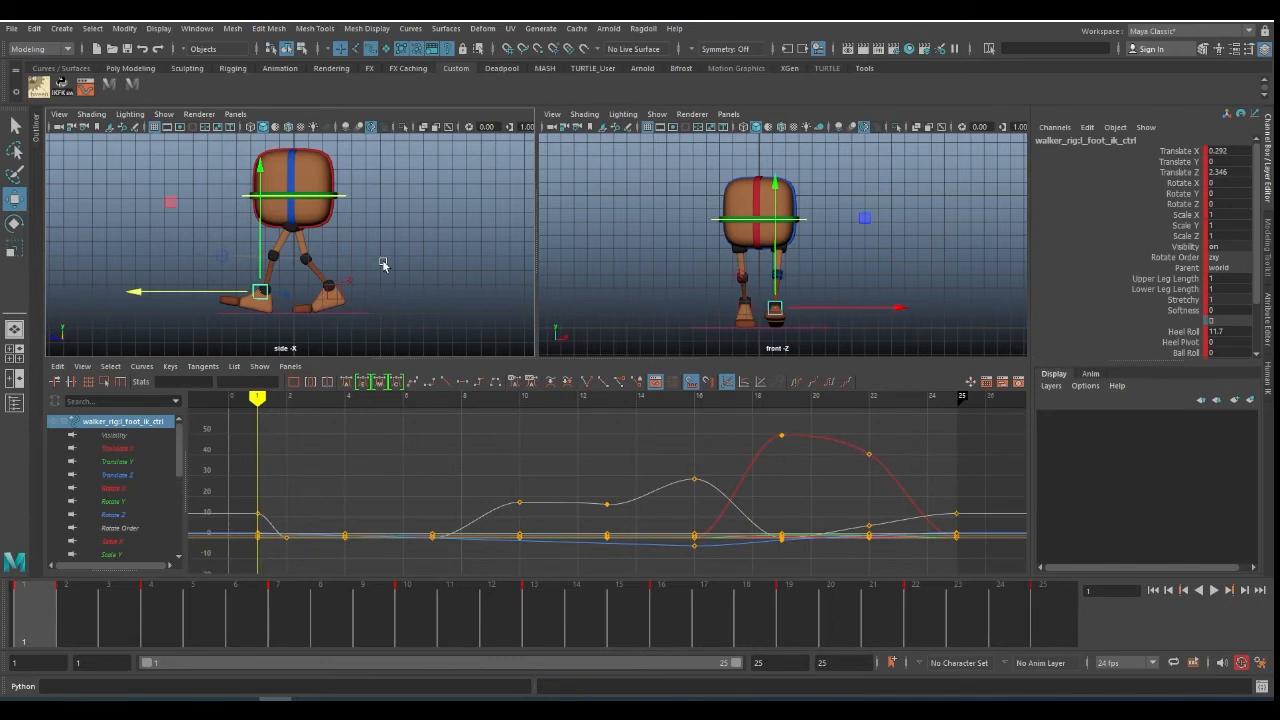
pyautogui.hotkey('alt', '.')
pyautogui.hotkey('alt', '.')
pyautogui.hotkey('alt', ',')
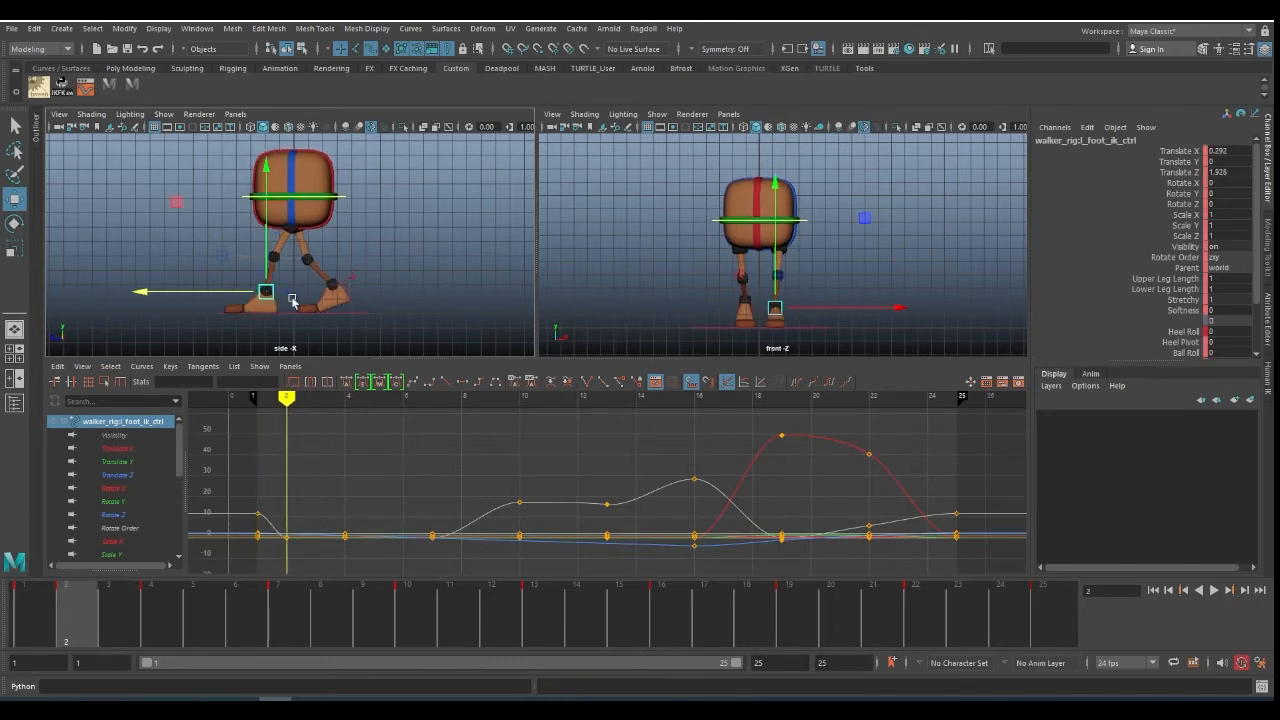
pyautogui.hotkey('alt', '.')
pyautogui.hotkey('alt', ',')
pyautogui.hotkey('alt', '.')
pyautogui.hotkey('alt', ',')
pyautogui.hotkey('alt', '.')
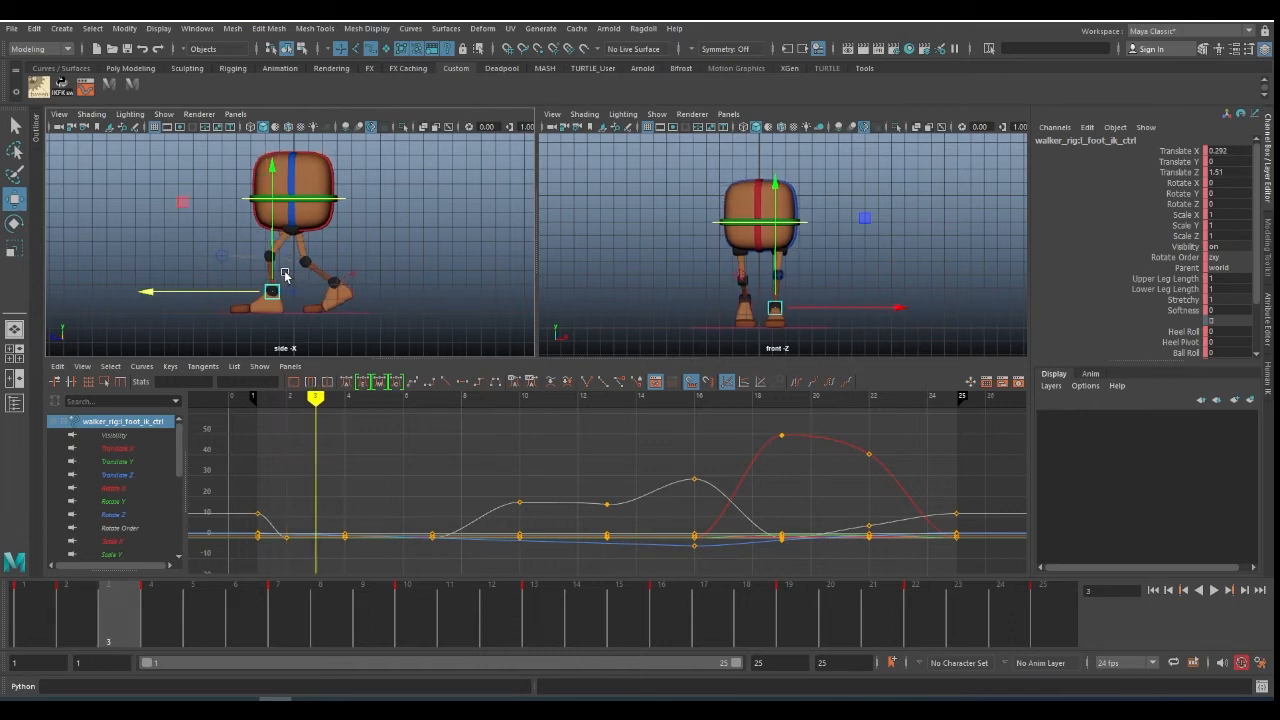
# - Lower the left foot's Translate Z key at frame 1 to about 2.05
pyautogui.click(131, 476)
pyautogui.press('f')
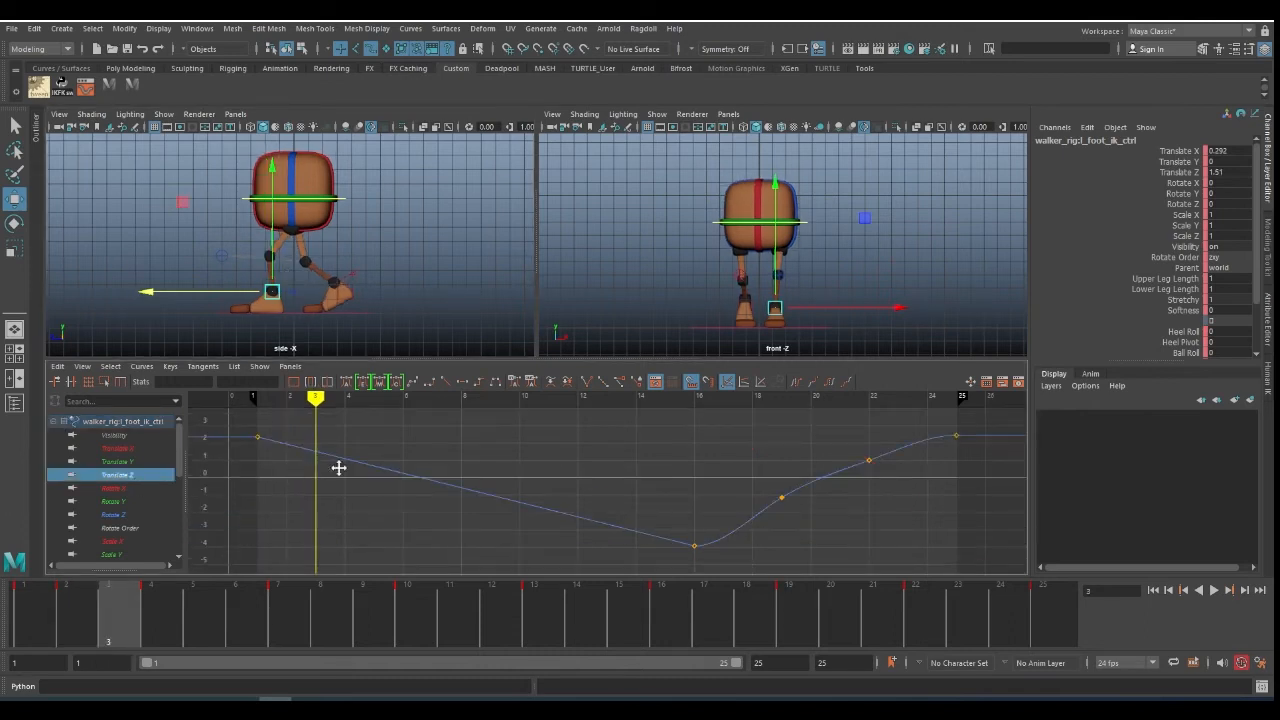
pyautogui.keyDown('alt'); pyautogui.moveTo(339, 468); pyautogui.dragTo(464, 502, button='middle'); pyautogui.keyUp('alt')
pyautogui.click(385, 472)
pyautogui.keyDown('alt'); pyautogui.moveTo(386, 474); pyautogui.dragTo(420, 465, button='right'); pyautogui.keyUp('alt')
pyautogui.hotkey('alt', ',')
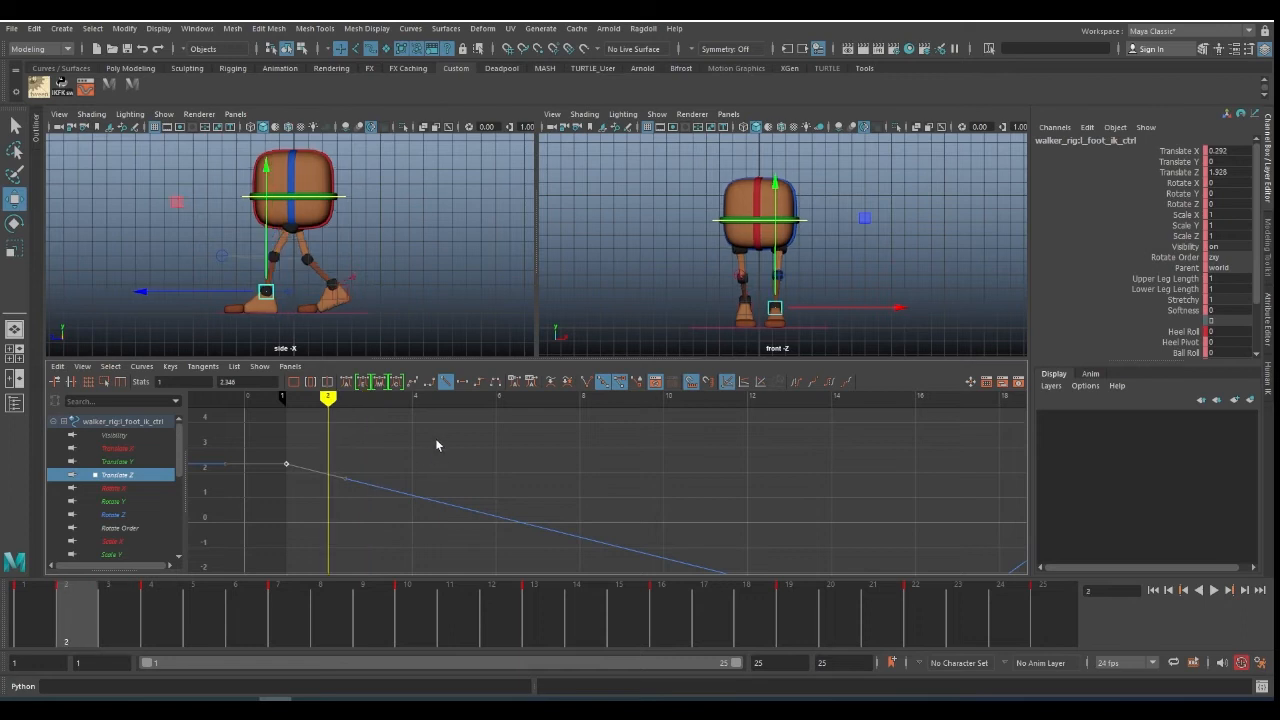
pyautogui.keyDown('shift'); pyautogui.moveTo(446, 457); pyautogui.dragTo(445, 463, button='middle'); pyautogui.keyUp('shift')
# - Step from frame 1 to frame 14 to check the left foot's slide with the lowered first key
pyautogui.hotkey('alt', ',')
pyautogui.hotkey('alt', '.')
pyautogui.hotkey('alt', '.')
pyautogui.hotkey('alt', '.')
pyautogui.hotkey('alt', '.')
pyautogui.hotkey('alt', '.')
pyautogui.hotkey('alt', '.')
pyautogui.hotkey('alt', '.')
pyautogui.hotkey('alt', '.')
pyautogui.hotkey('alt', '.')
pyautogui.hotkey('alt', '.')
pyautogui.hotkey('alt', '.')
pyautogui.hotkey('alt', '.')
pyautogui.hotkey('alt', '.')
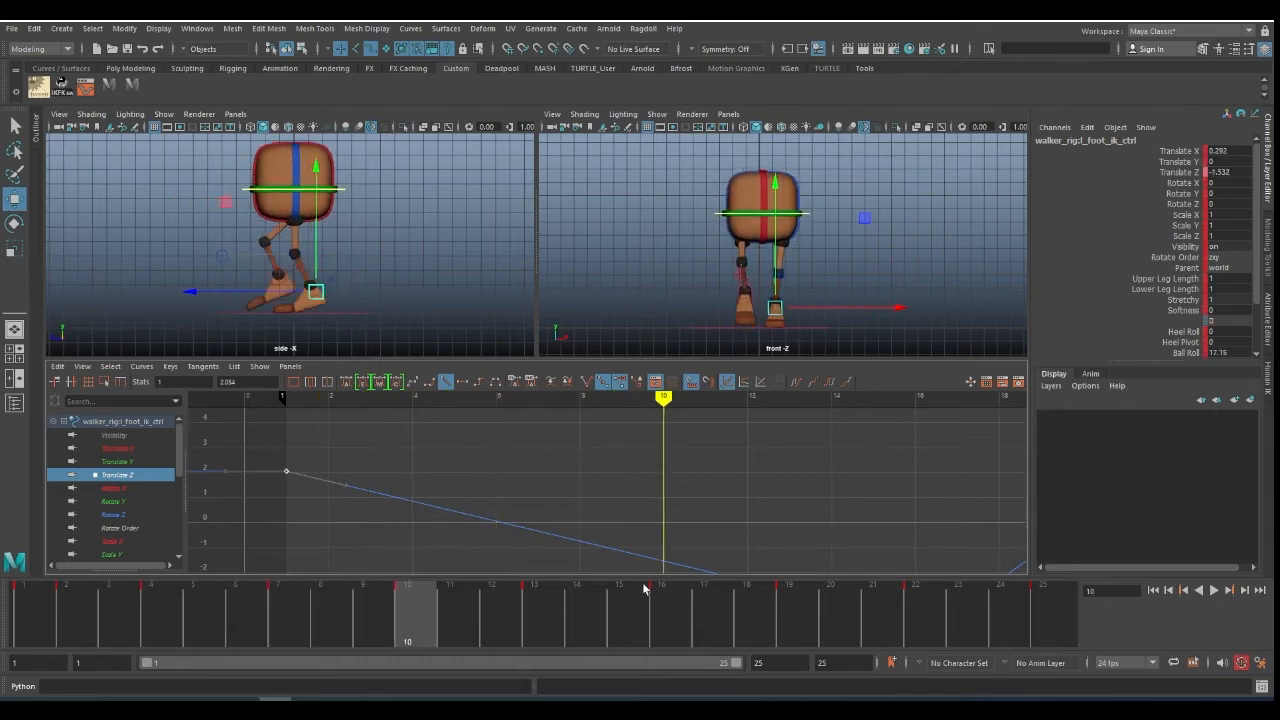
pyautogui.hotkey('alt', ',')
pyautogui.hotkey('alt', '.')
pyautogui.keyDown('alt'); pyautogui.moveTo(772, 311); pyautogui.dragTo(766, 267, button='middle'); pyautogui.keyUp('alt')
pyautogui.keyDown('alt'); pyautogui.moveTo(712, 273); pyautogui.dragTo(704, 276); pyautogui.keyUp('alt')
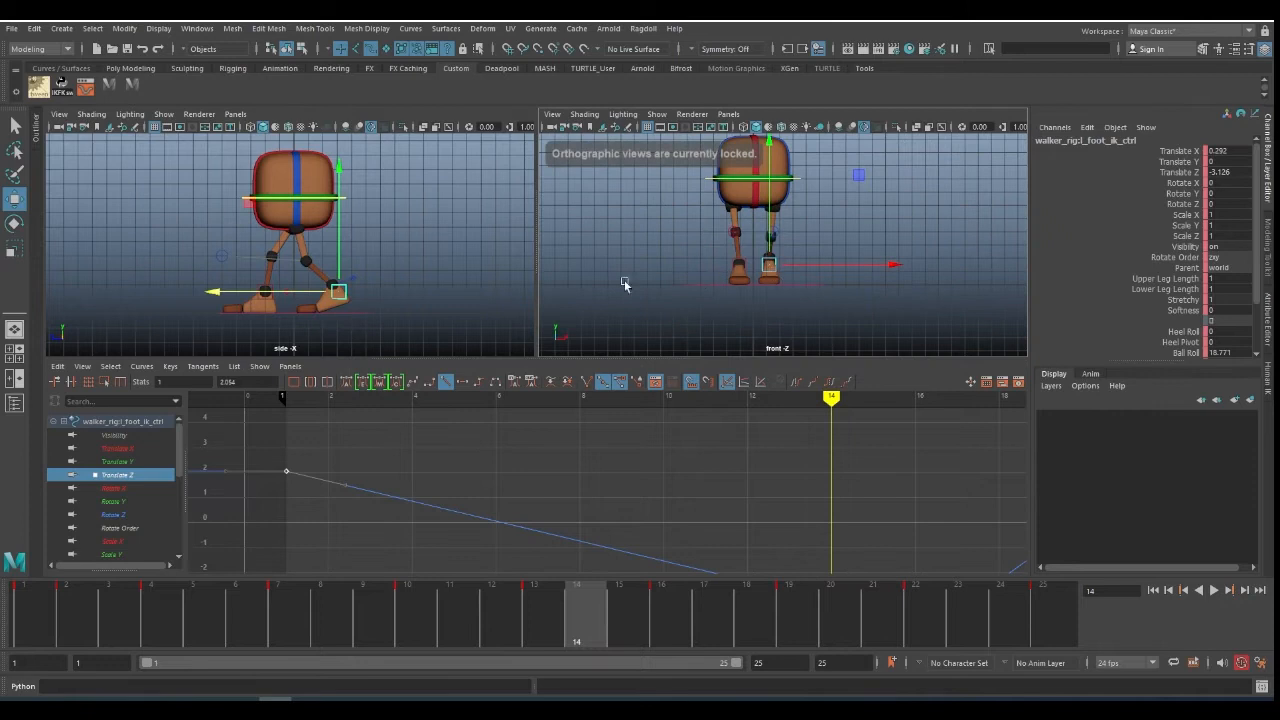
# - Display both feet's Translate Z curves together and select the right foot's key at frame 13
pyautogui.keyDown('alt'); pyautogui.click(273, 295); pyautogui.keyUp('alt')
pyautogui.press('q')
pyautogui.click(267, 291)
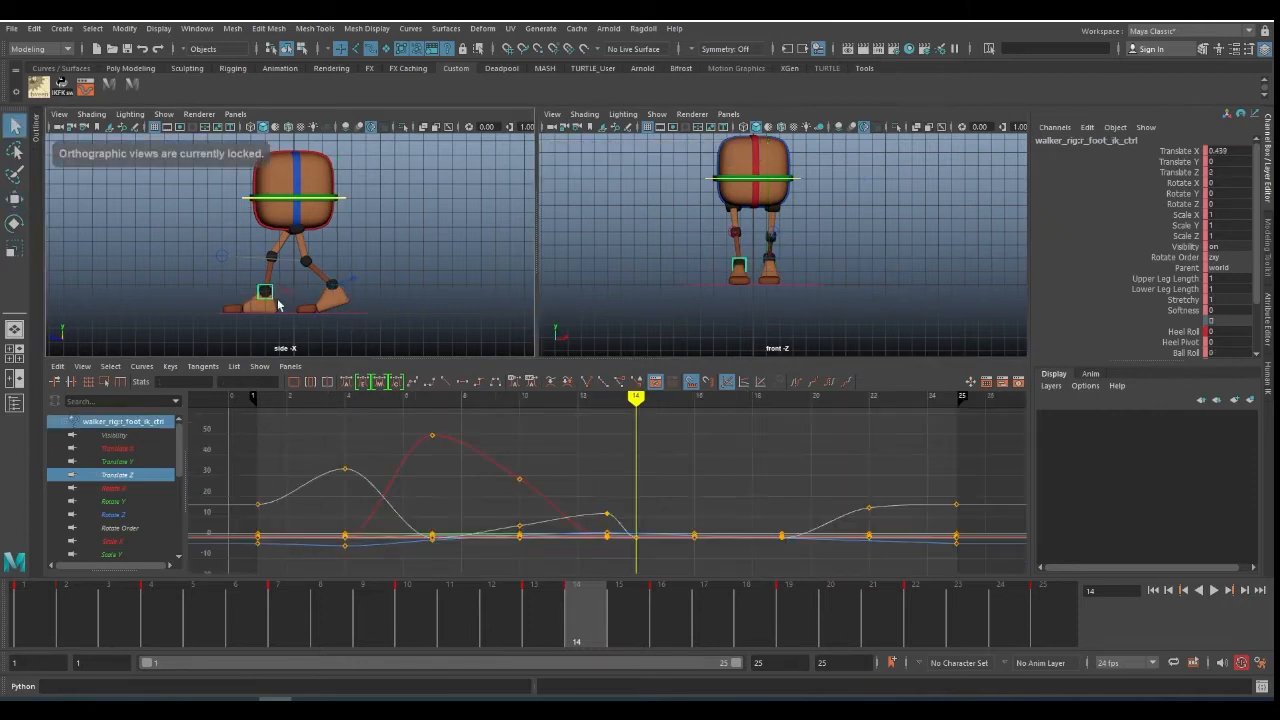
pyautogui.click(130, 474)
pyautogui.moveTo(580, 422); pyautogui.dragTo(675, 466)
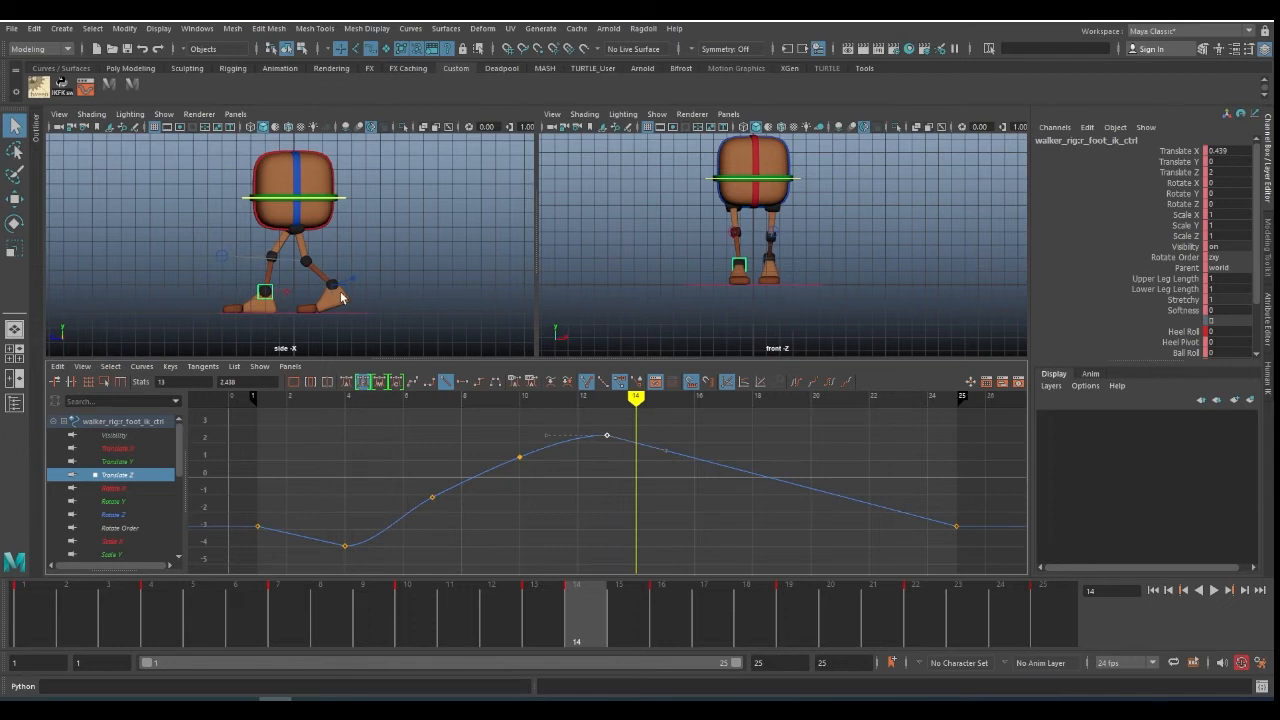
pyautogui.click(344, 290)
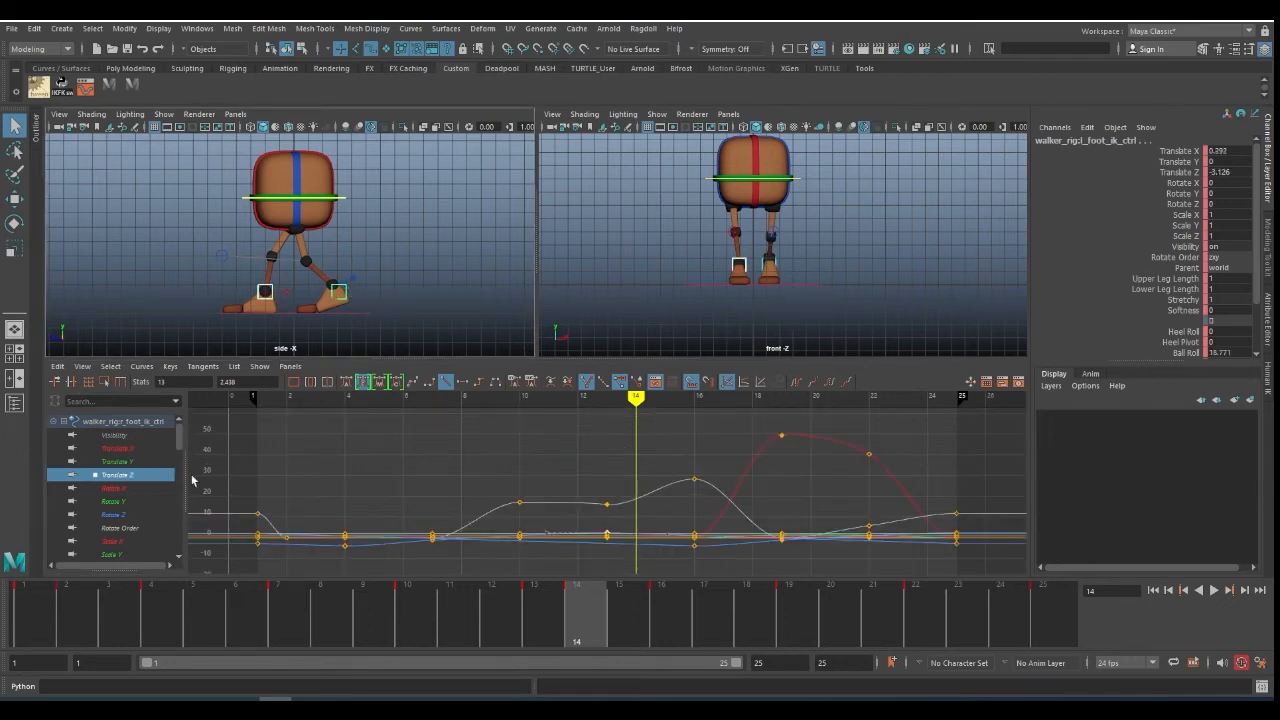
pyautogui.click(1172, 172)
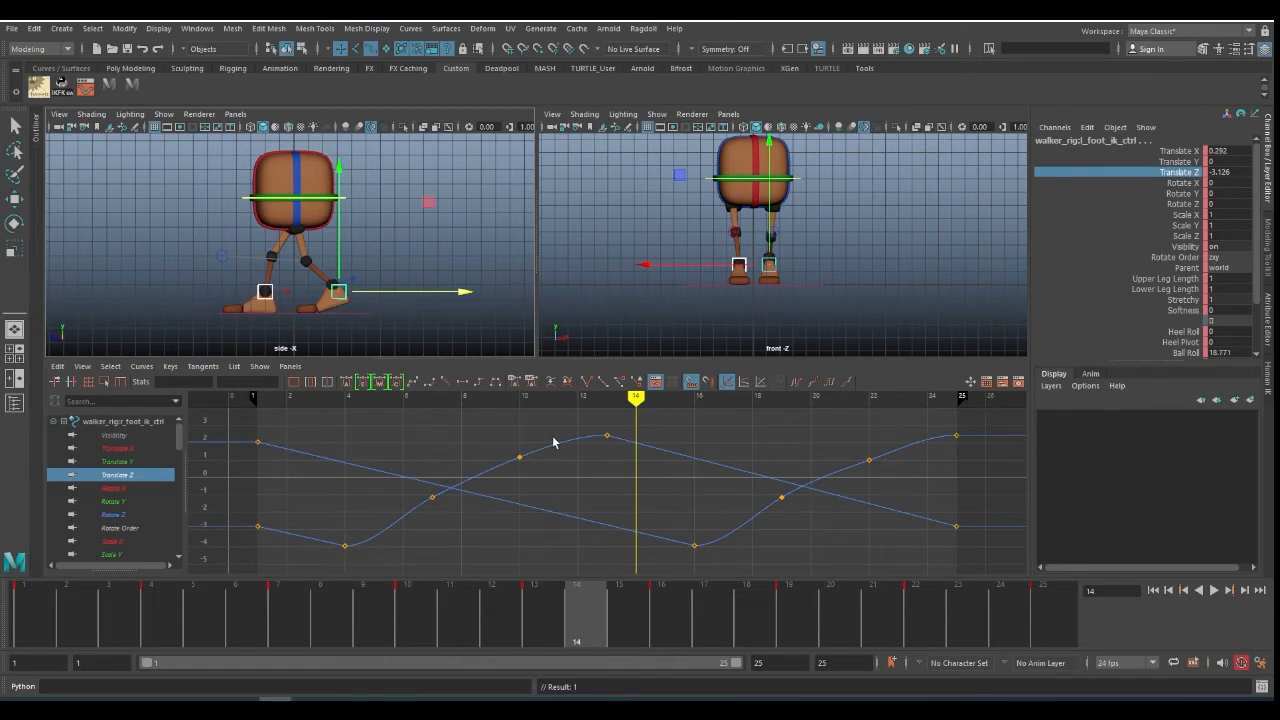
pyautogui.moveTo(578, 430); pyautogui.dragTo(698, 467)
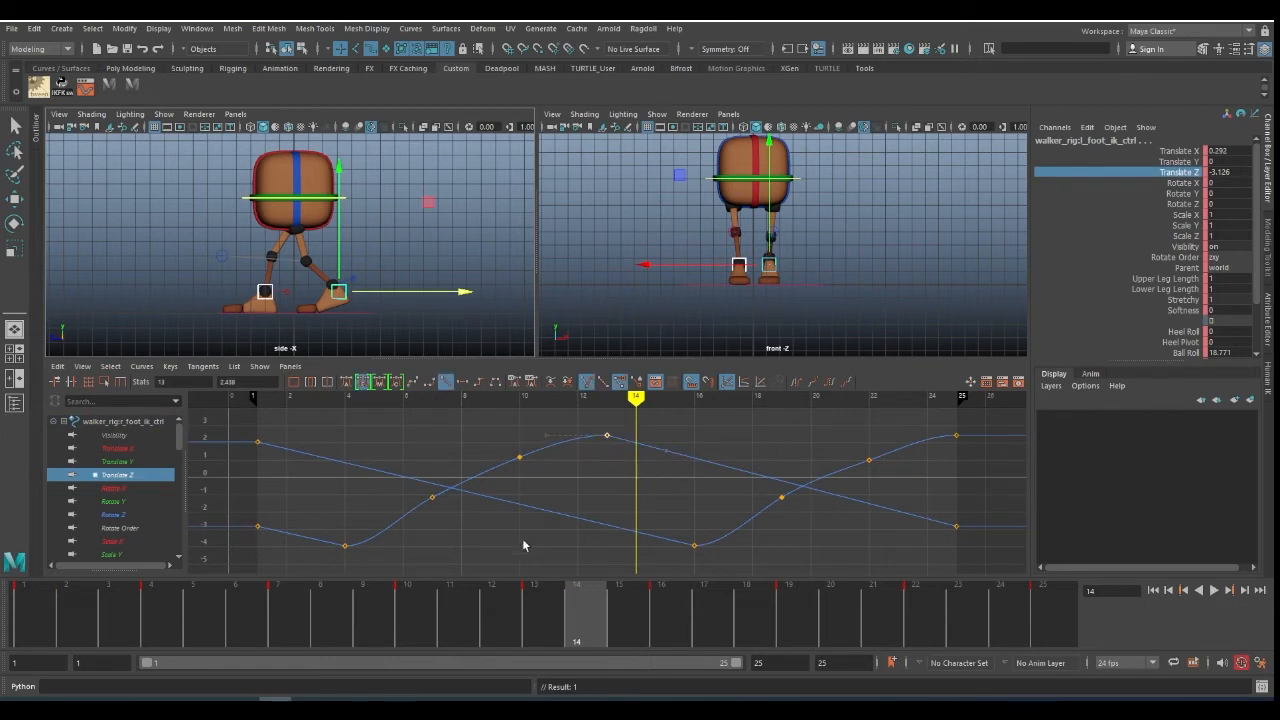
# - Set the right foot's Translate Z key at frame 13 to 2.054, matching the left foot's first key
pyautogui.click(542, 591)
pyautogui.moveTo(660, 408); pyautogui.dragTo(660, 421, button='middle')
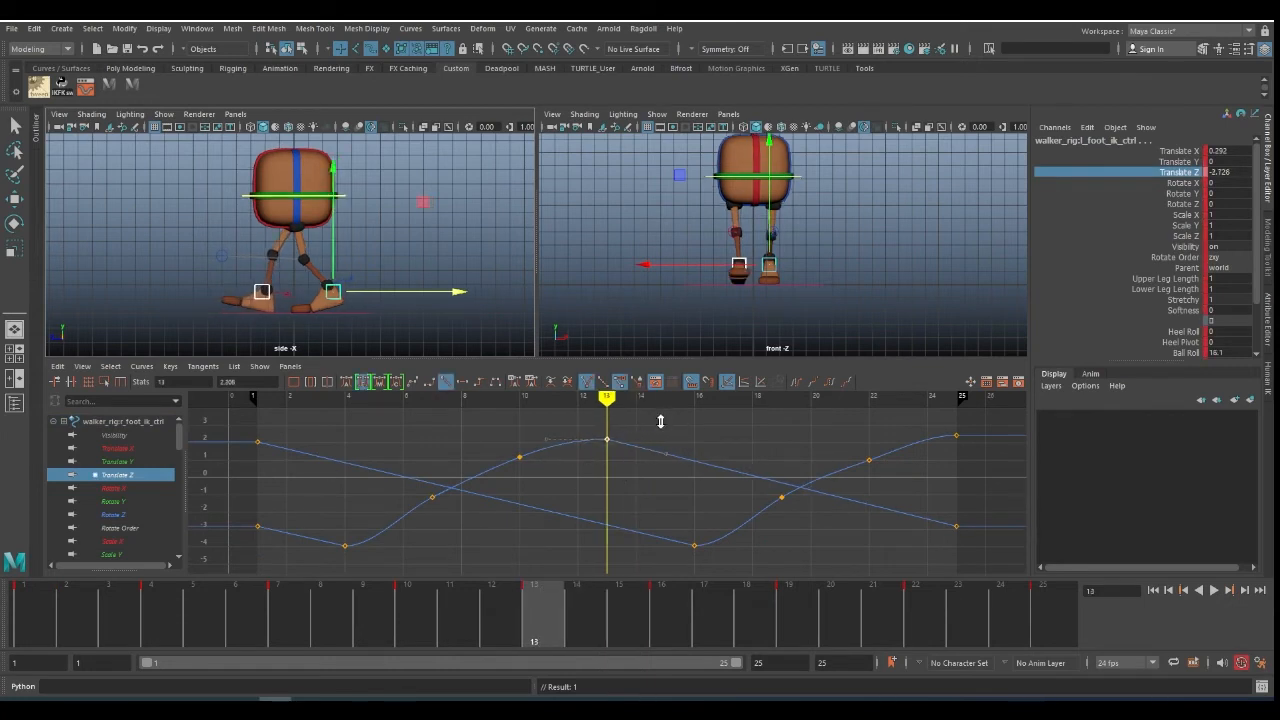
pyautogui.moveTo(313, 437); pyautogui.dragTo(224, 463)
pyautogui.moveTo(580, 428); pyautogui.dragTo(637, 457)
pyautogui.moveTo(250, 383); pyautogui.dragTo(150, 388)
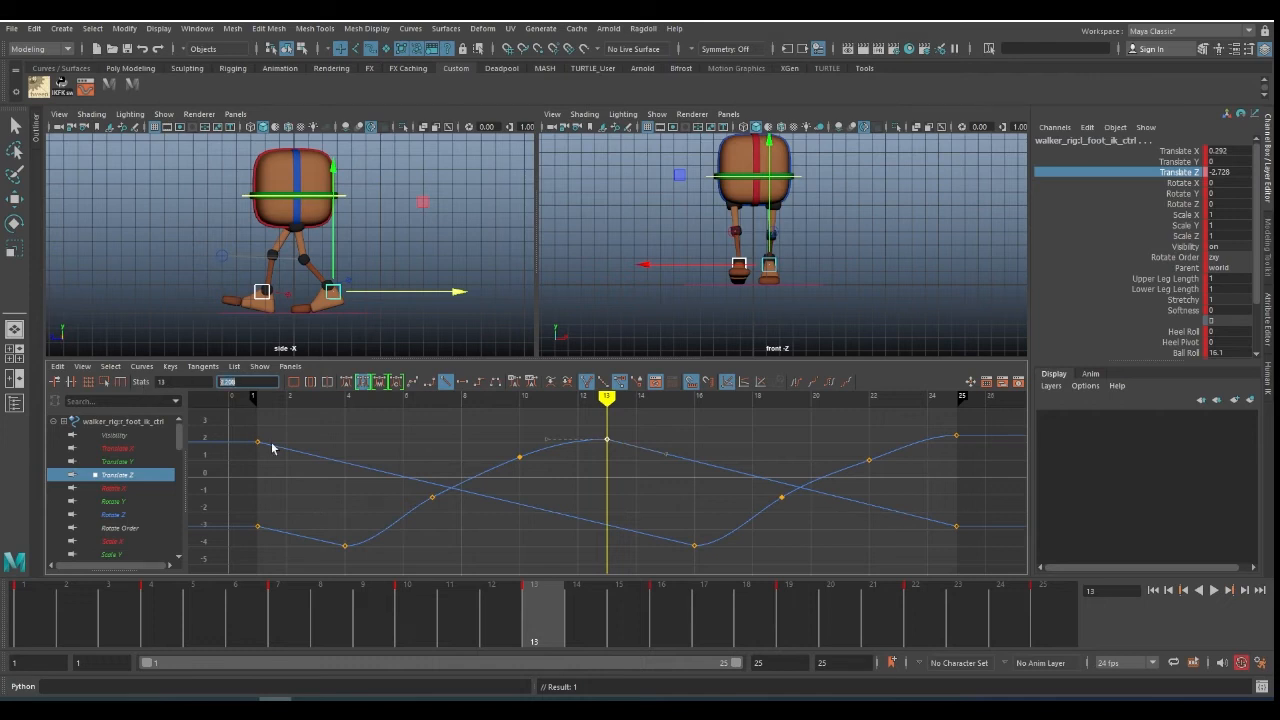
pyautogui.moveTo(272, 447); pyautogui.dragTo(239, 404)
pyautogui.click(606, 440)
pyautogui.press('Return')
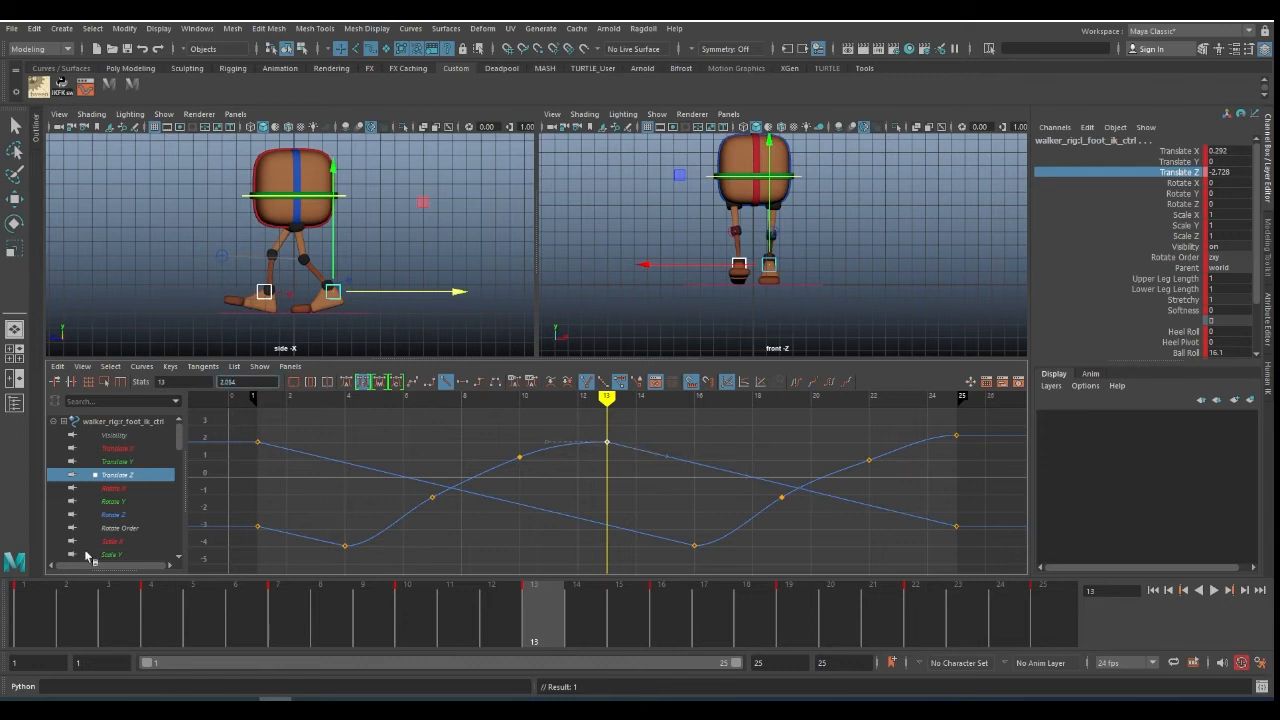
# - Scrub through to frame 25 and check the spacing around the right foot's last Translate Z key
pyautogui.moveTo(34, 604); pyautogui.dragTo(1037, 634)
pyautogui.click(956, 526)
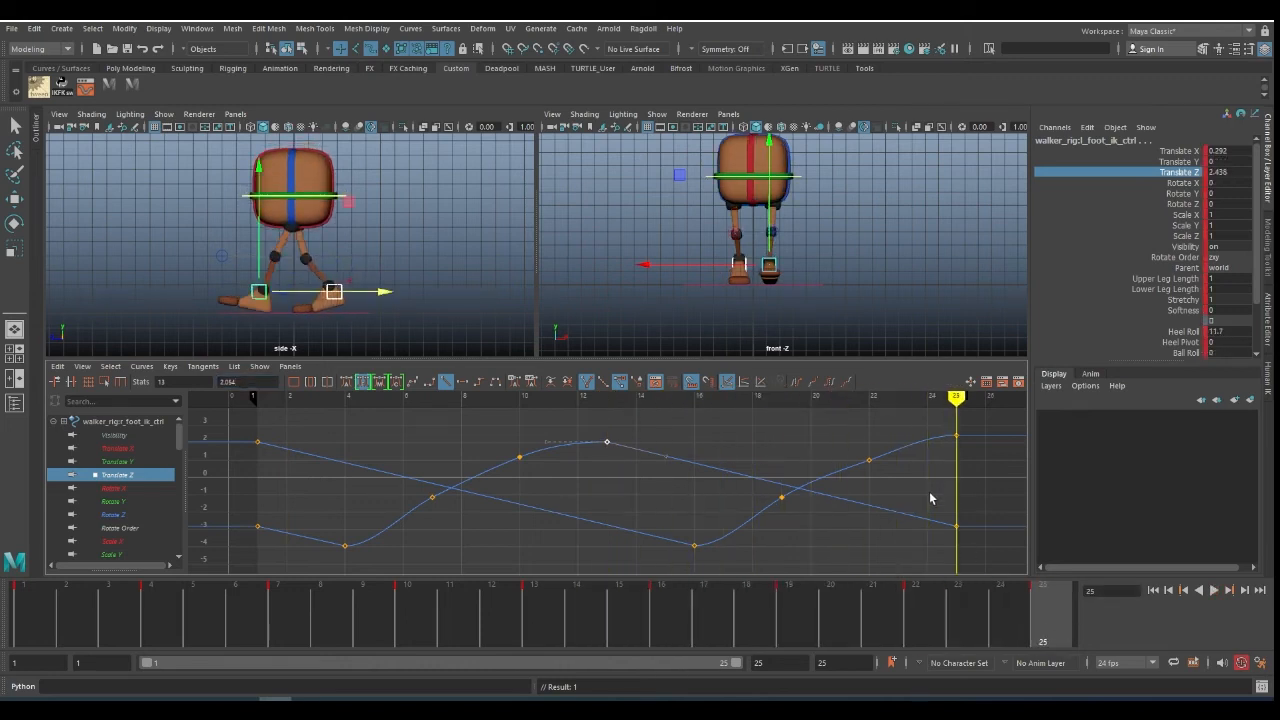
pyautogui.press(',')
pyautogui.press(',')
pyautogui.press('.')
pyautogui.press('.')
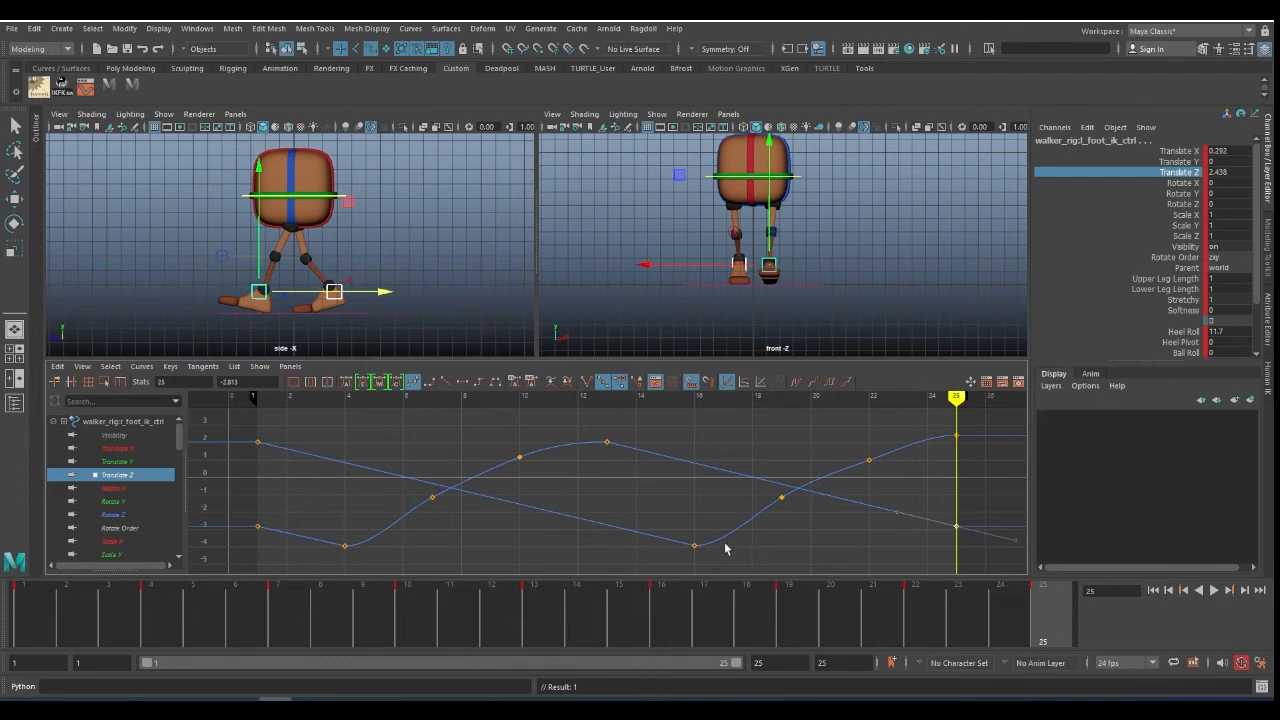
# - Compare the two feet's lowest Translate Z keys at frames 4 and 16 while checking the poses around them
pyautogui.click(694, 545)
pyautogui.click(675, 607)
pyautogui.hotkey('alt', ',')
pyautogui.hotkey('alt', '.')
pyautogui.hotkey('alt', '.')
pyautogui.hotkey('alt', ',')
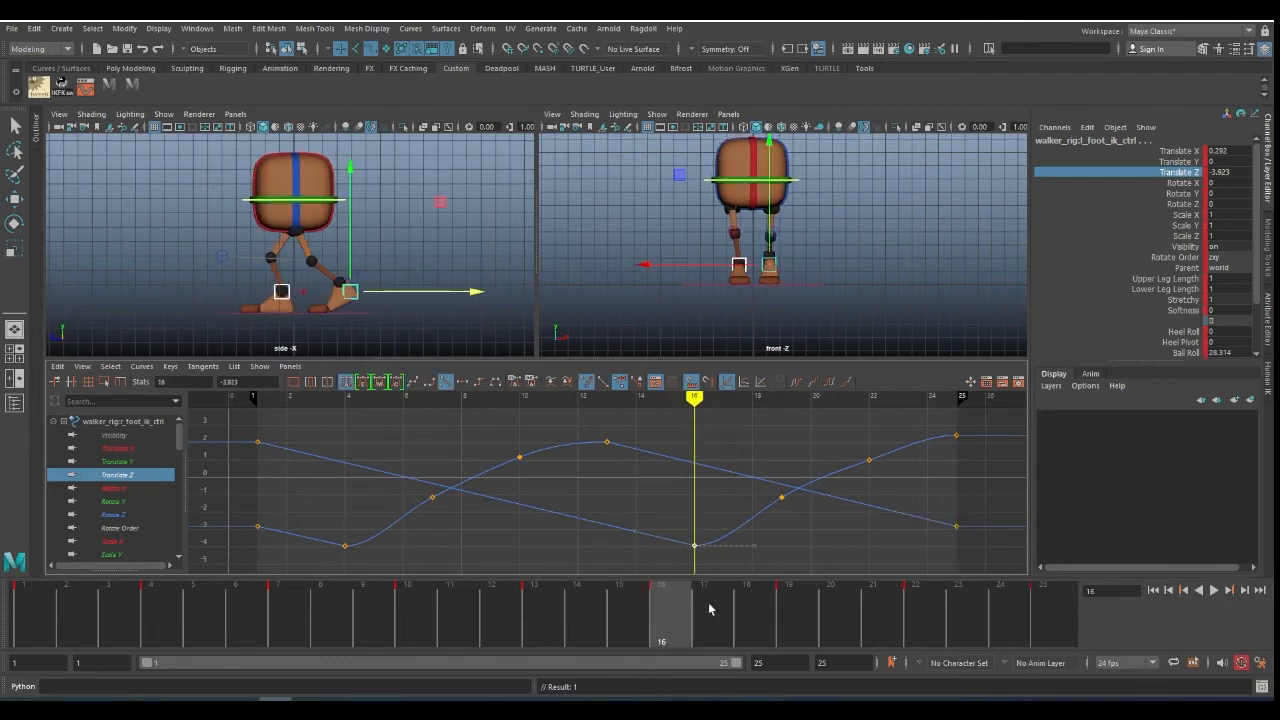
pyautogui.moveTo(704, 620); pyautogui.dragTo(1050, 612)
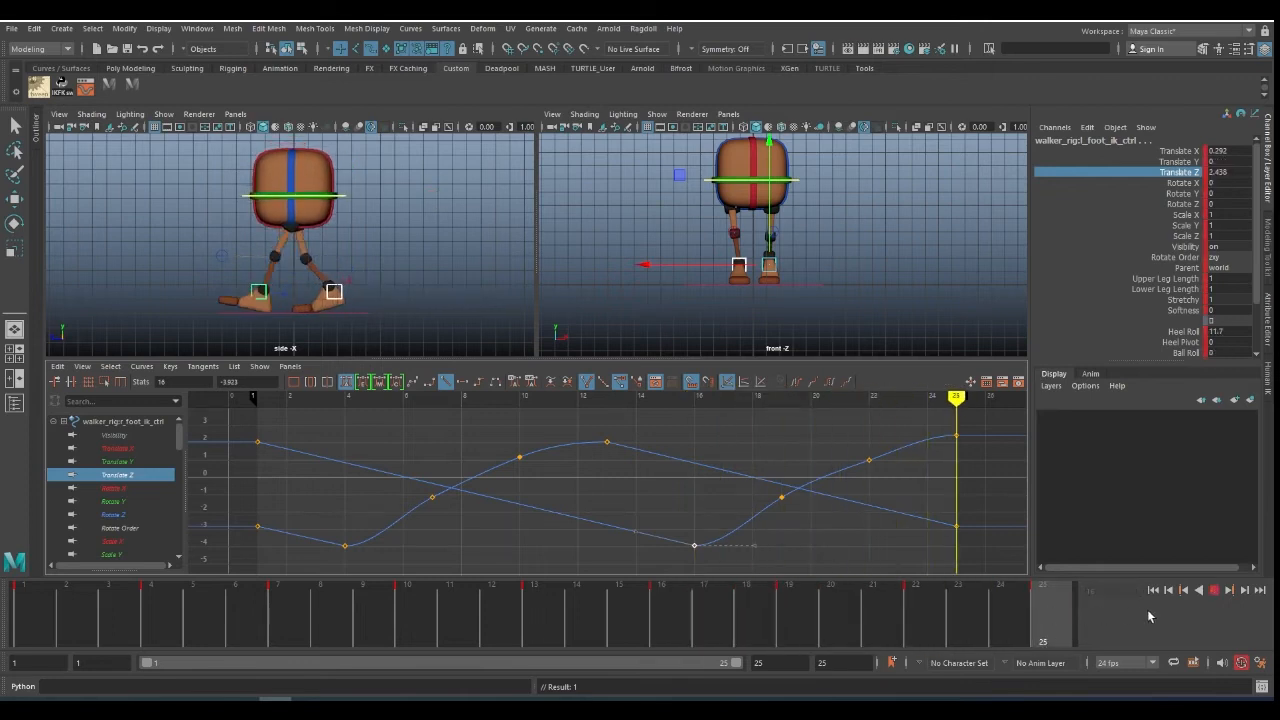
pyautogui.click(160, 607)
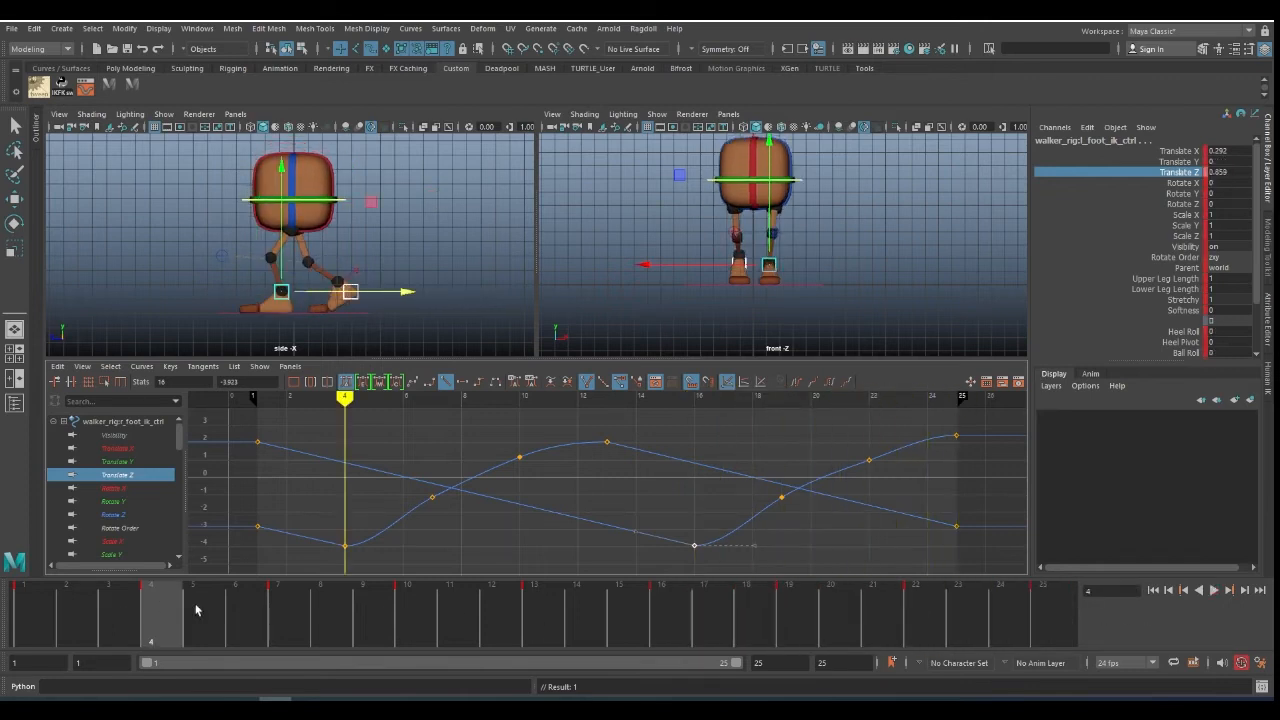
pyautogui.moveTo(304, 530); pyautogui.dragTo(800, 572)
pyautogui.moveTo(331, 533); pyautogui.dragTo(837, 570)
pyautogui.moveTo(290, 634); pyautogui.dragTo(818, 537)
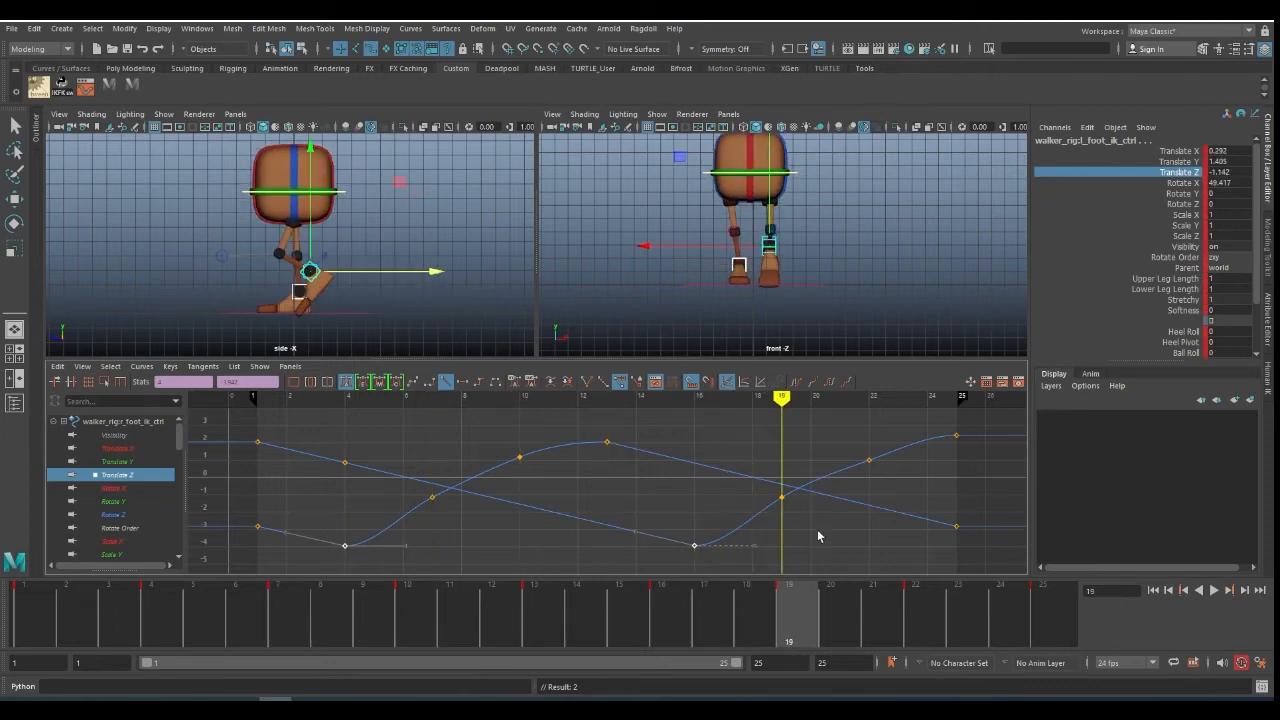
# - Isolate the left foot's Translate Z curve and lower its key at frame 19 to about -2.03
pyautogui.click(788, 514)
pyautogui.click(309, 294)
pyautogui.scroll(-3, 140, 512)
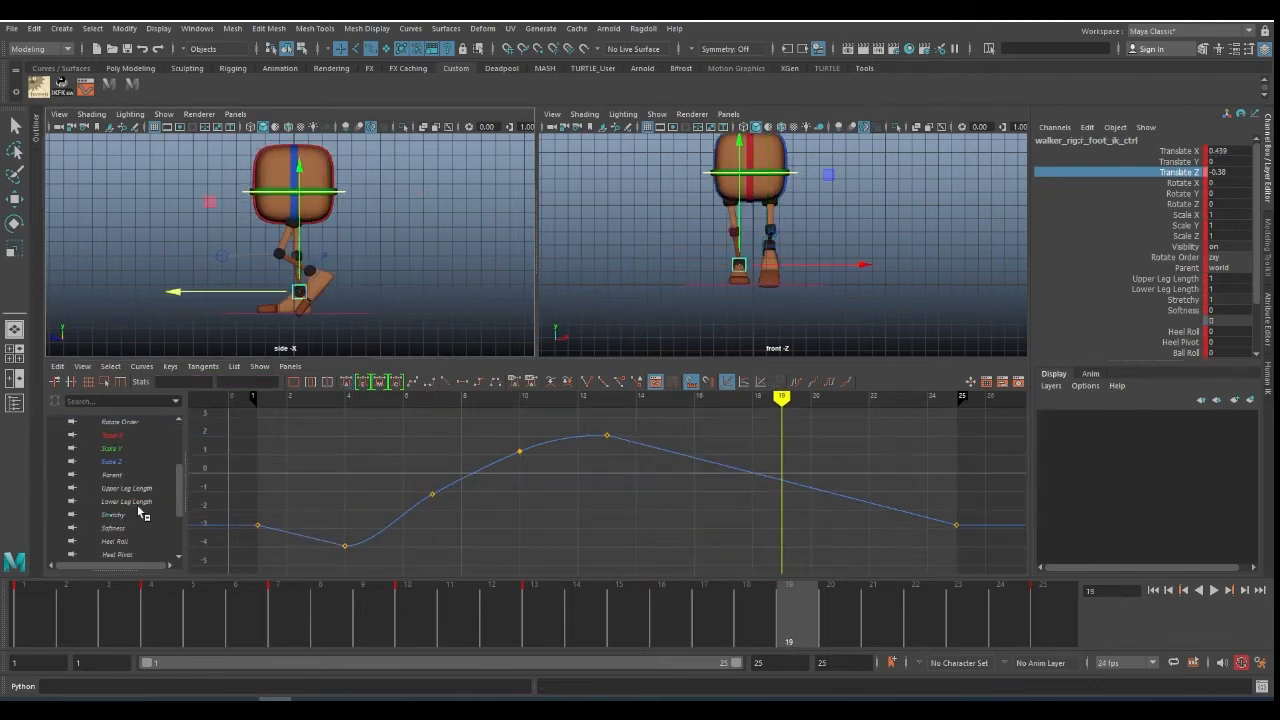
pyautogui.press('q')
pyautogui.click(311, 271)
pyautogui.click(128, 461)
pyautogui.scroll(3, 128, 463)
pyautogui.click(128, 474)
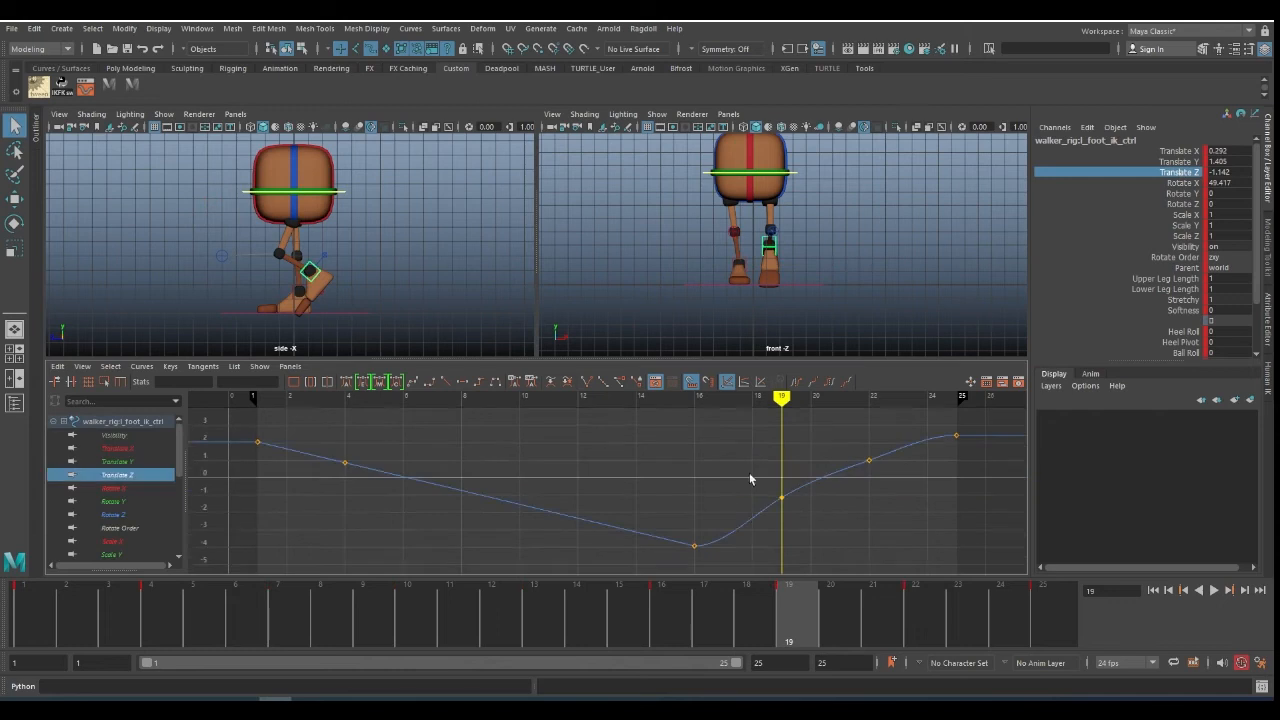
pyautogui.moveTo(752, 478); pyautogui.dragTo(815, 520)
pyautogui.keyDown('alt'); pyautogui.moveTo(859, 501); pyautogui.dragTo(684, 509, button='middle'); pyautogui.keyUp('alt')
pyautogui.press(',')
pyautogui.hotkey('alt', '.')
pyautogui.hotkey('alt', '.')
pyautogui.hotkey('alt', '.')
pyautogui.keyDown('shift'); pyautogui.moveTo(615, 463); pyautogui.dragTo(615, 481, button='middle'); pyautogui.keyUp('shift')
pyautogui.click(645, 493)
# - Step back and forth through the frames to check the left foot's forward swing with the lowered key
pyautogui.hotkey('alt', ',')
pyautogui.hotkey('alt', ',')
pyautogui.hotkey('alt', ',')
pyautogui.hotkey('alt', '.')
pyautogui.hotkey('alt', '.')
pyautogui.hotkey('alt', '.')
pyautogui.hotkey('alt', '.')
pyautogui.hotkey('alt', '.')
pyautogui.hotkey('alt', '.')
pyautogui.hotkey('alt', '.')
pyautogui.hotkey('alt', '.')
pyautogui.hotkey('alt', '.')
pyautogui.hotkey('alt', '.')
pyautogui.hotkey('alt', '.')
pyautogui.hotkey('alt', ',')
# - Copy the left foot's frame 1 pose onto frame 25 as a key and play back the loop
pyautogui.click(1062, 616)
pyautogui.moveTo(36, 607); pyautogui.dragTo(66, 607)
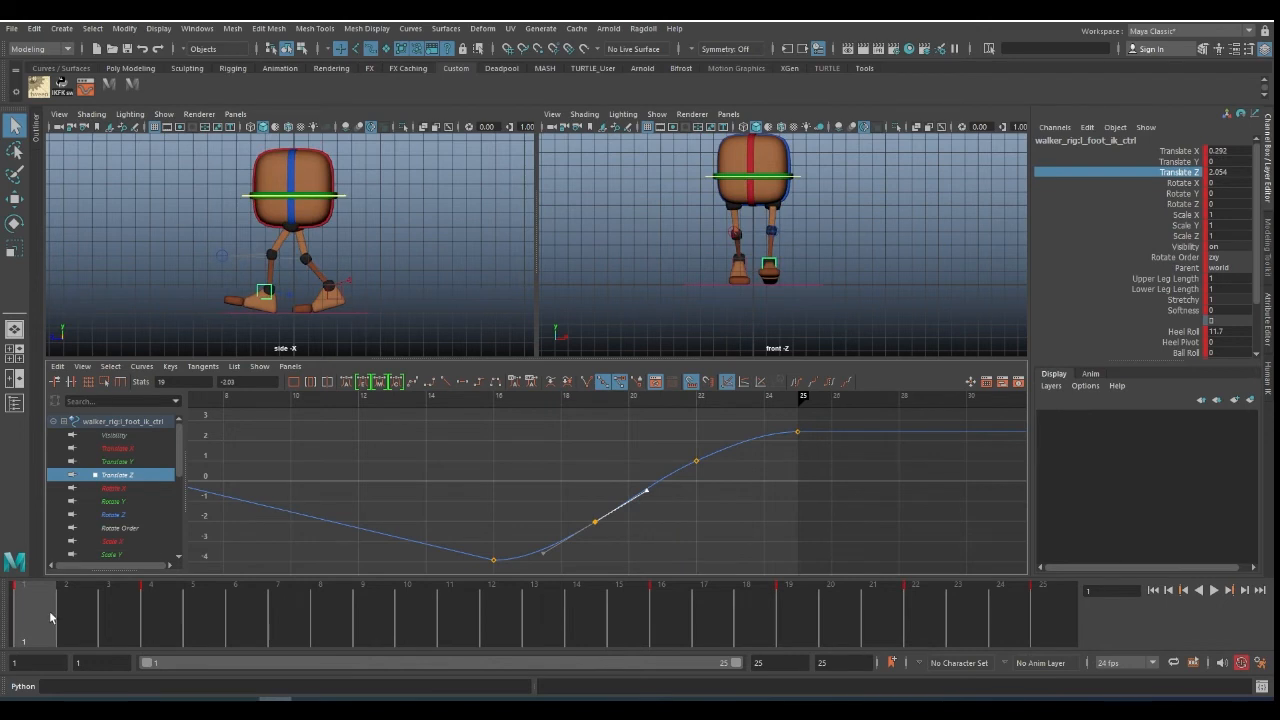
pyautogui.moveTo(50, 617); pyautogui.dragTo(1082, 600, button='middle')
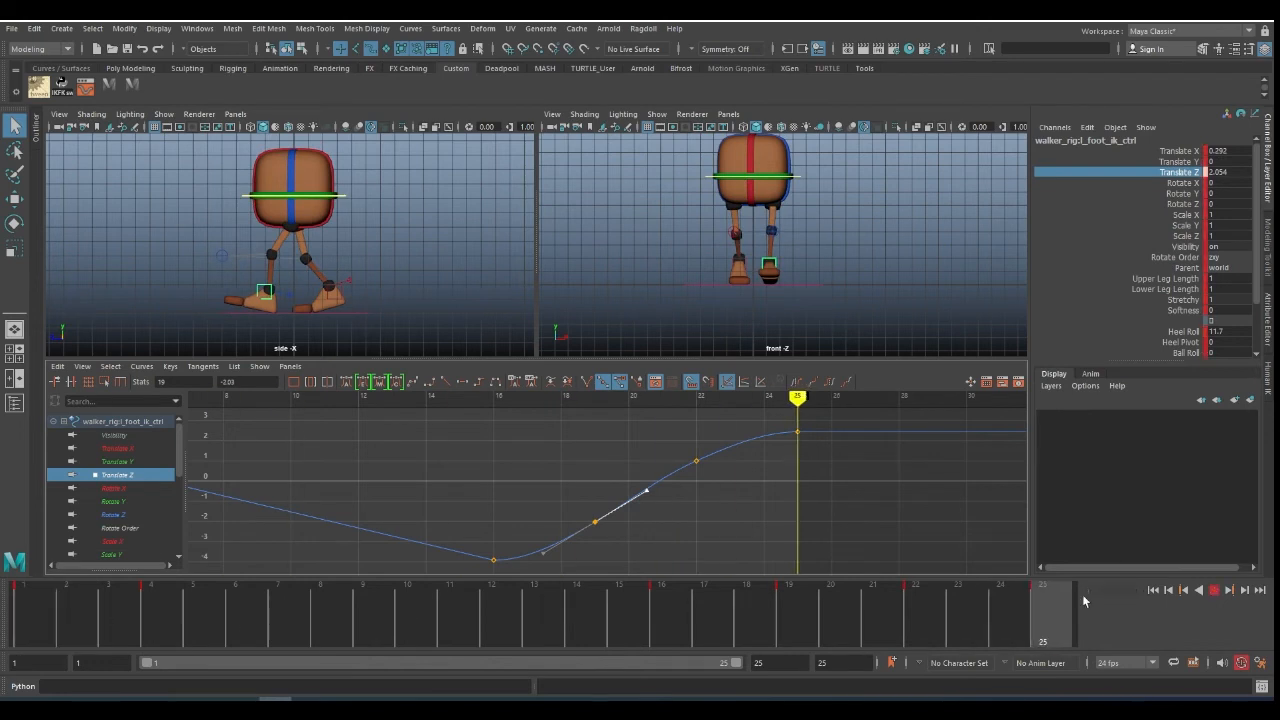
pyautogui.press('s')
pyautogui.moveTo(928, 628); pyautogui.dragTo(222, 620)
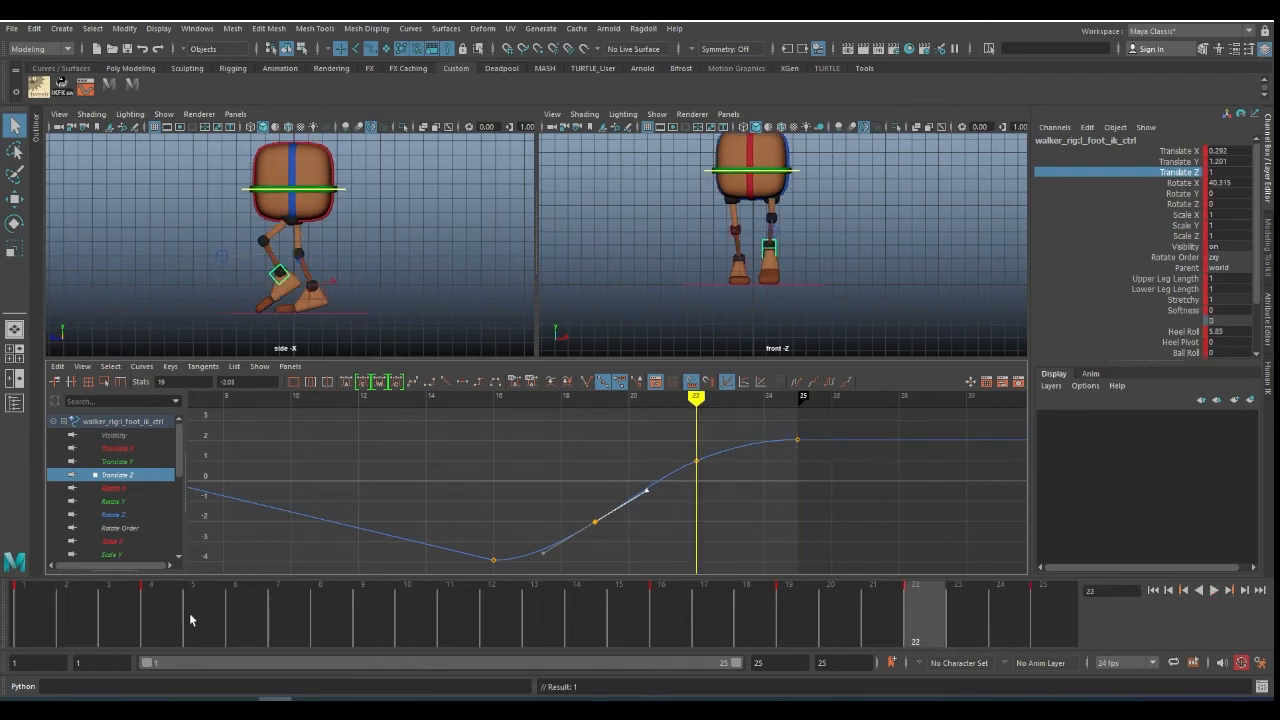
pyautogui.hotkey('alt', 'v')
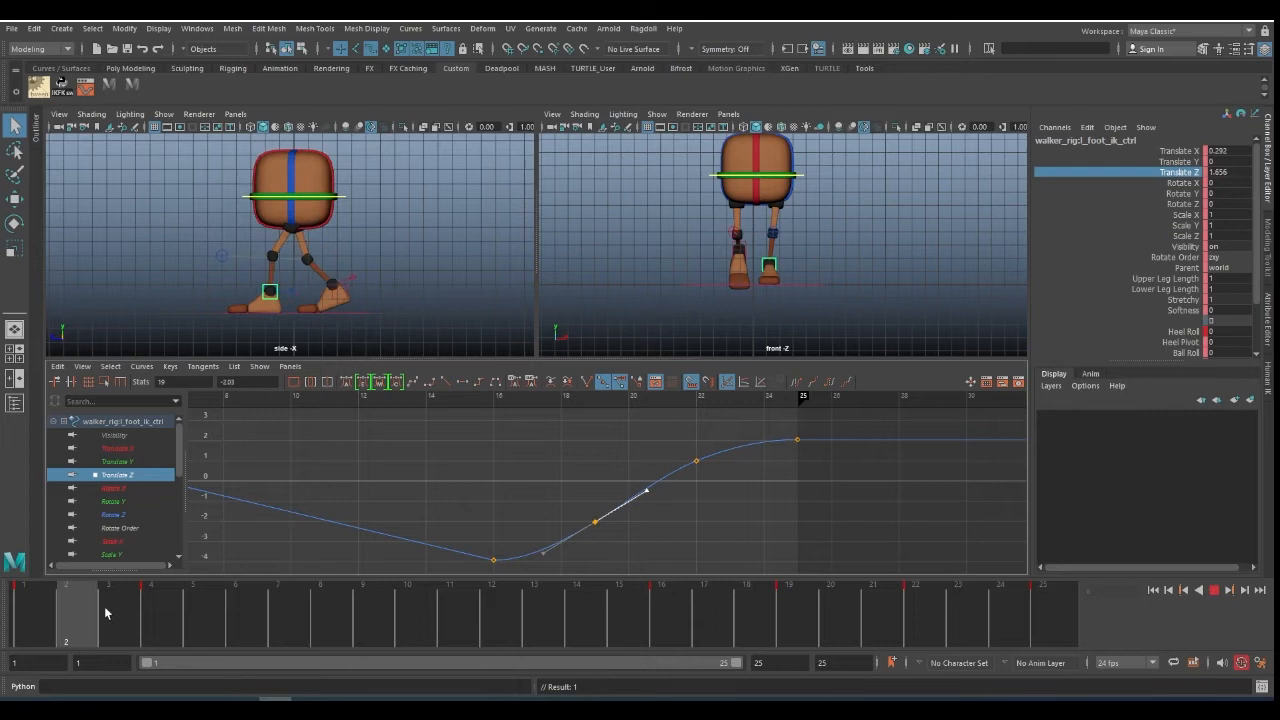
pyautogui.hotkey('alt', 'v')
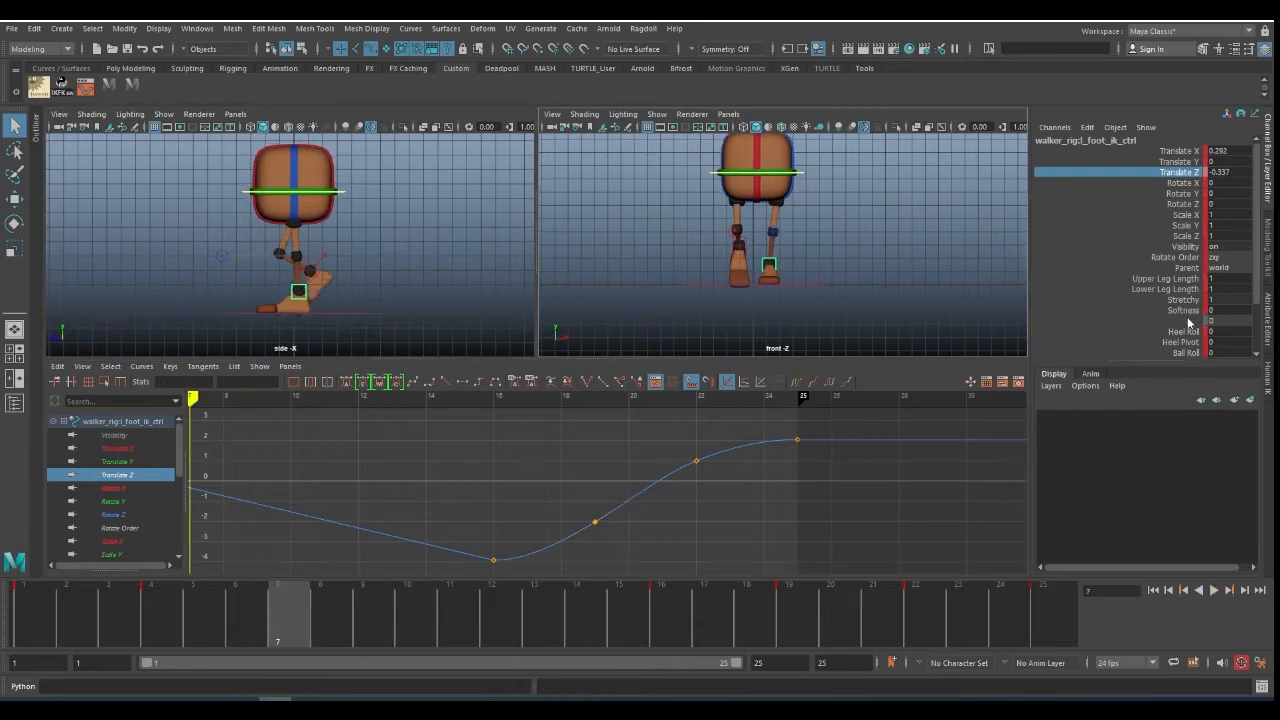
# - Show the left foot's Ball Roll curve and lower its key at frame 10 to about 12.7
pyautogui.scroll(-2, 1189, 323)
pyautogui.click(1184, 272)
pyautogui.moveTo(360, 516)
pyautogui.mouseDown()
pyautogui.moveTo(454, 512)
pyautogui.moveTo(345, 524)
pyautogui.mouseUp()
pyautogui.press('e')
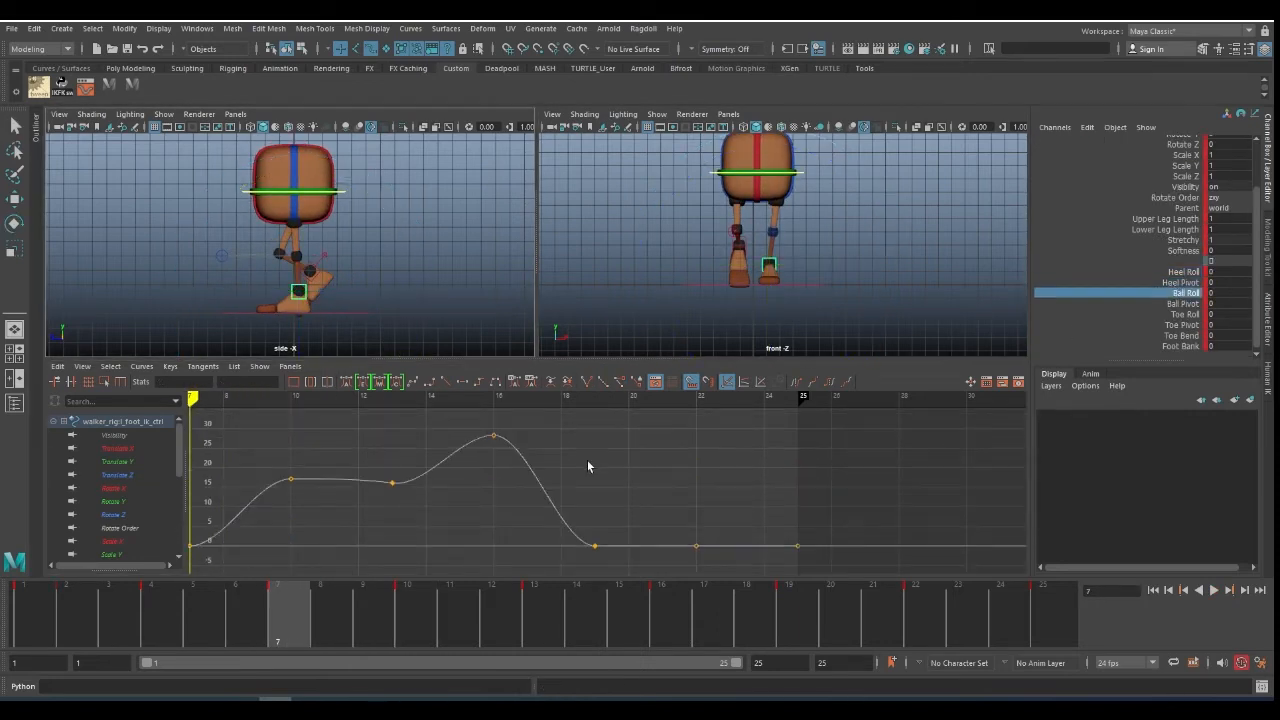
pyautogui.scroll(3, 610, 490)
pyautogui.hotkey('alt', '.')
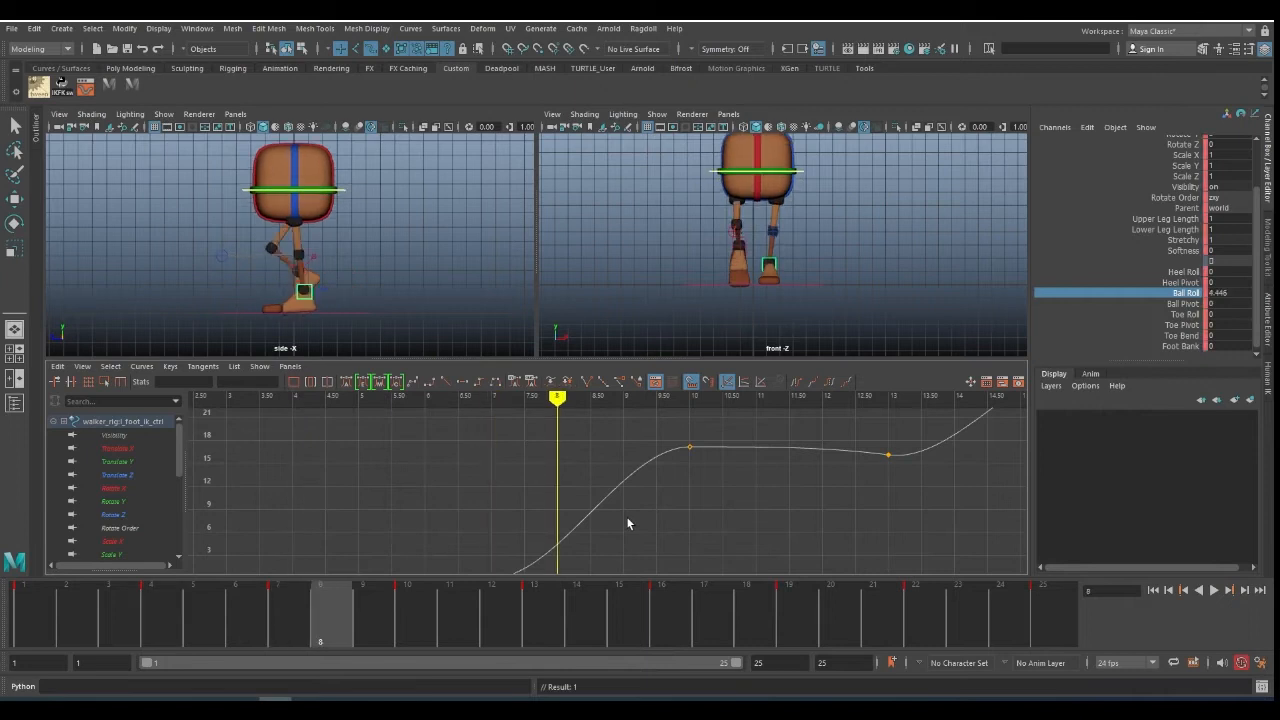
pyautogui.press('.')
pyautogui.scroll(-3, 626, 516)
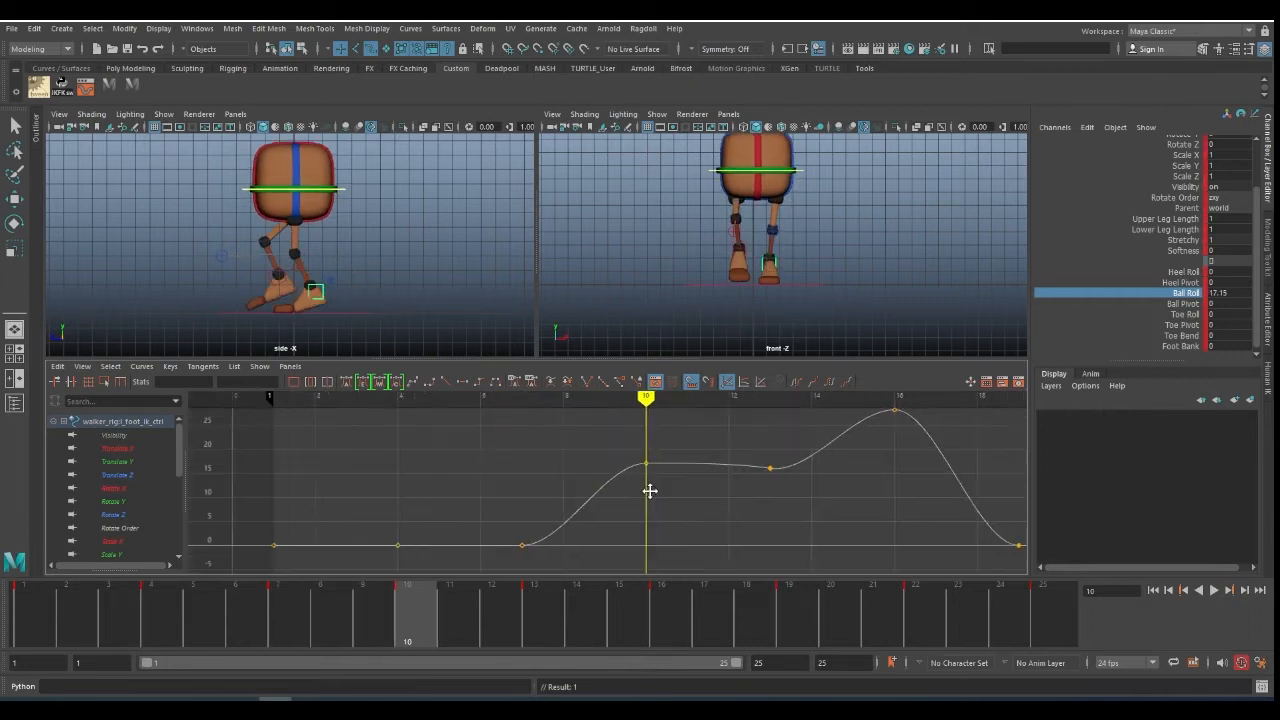
pyautogui.keyDown('alt'); pyautogui.moveTo(648, 491); pyautogui.dragTo(600, 491, button='middle'); pyautogui.keyUp('alt')
pyautogui.moveTo(578, 443); pyautogui.dragTo(628, 484)
pyautogui.moveTo(643, 486); pyautogui.dragTo(643, 507, button='middle')
pyautogui.moveTo(578, 448); pyautogui.dragTo(628, 494)
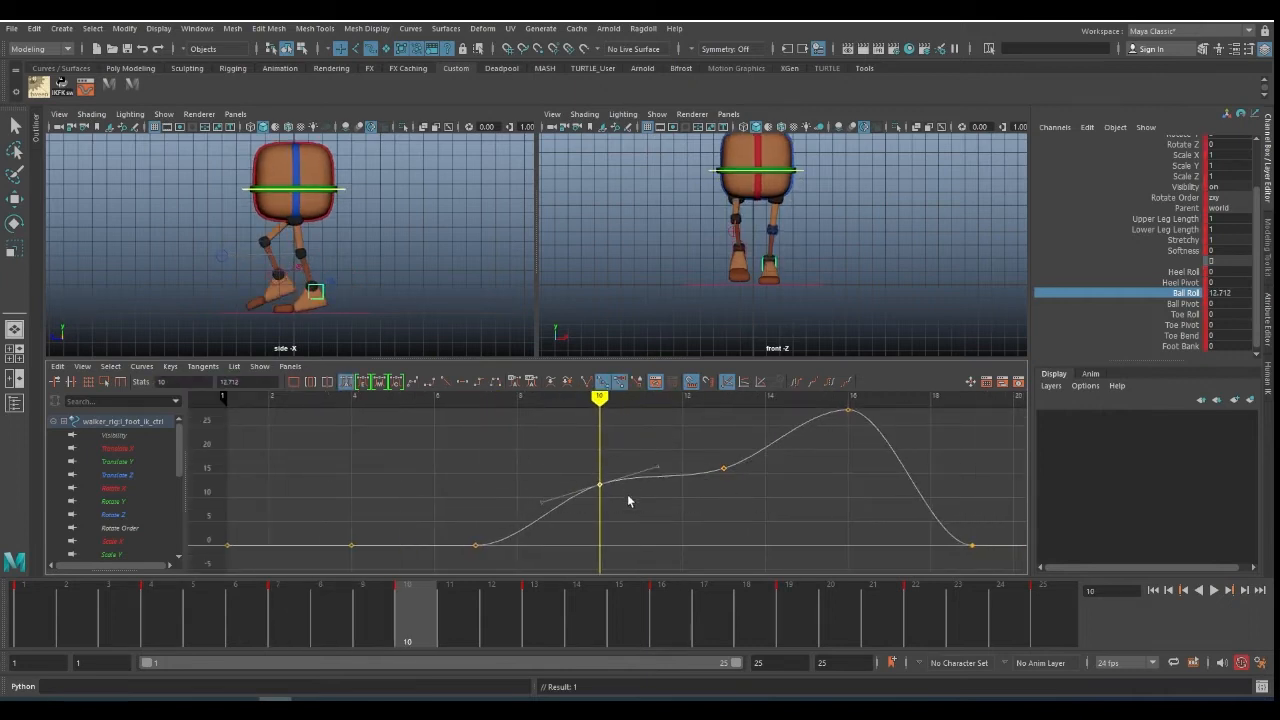
# - Step through the left foot's roll-off and delete its Ball Roll key at frame 13
pyautogui.hotkey('alt', '.')
pyautogui.hotkey('alt', '.')
pyautogui.hotkey('alt', '.')
pyautogui.click(723, 468)
pyautogui.hotkey('alt', '.')
pyautogui.hotkey('alt', '.')
pyautogui.hotkey('alt', '.')
pyautogui.hotkey('alt', '.')
pyautogui.hotkey('alt', ',')
pyautogui.hotkey('alt', ',')
pyautogui.hotkey('alt', ',')
pyautogui.hotkey('alt', ',')
pyautogui.press('Delete')
# - Raise the left foot's Ball Roll key at frame 10 to about 13.4 and steepen its tangent
pyautogui.keyDown('alt'); pyautogui.moveTo(751, 478); pyautogui.dragTo(741, 494, button='middle'); pyautogui.keyUp('alt')
pyautogui.click(590, 497)
pyautogui.click(645, 474)
pyautogui.moveTo(678, 482); pyautogui.dragTo(677, 474, button='middle')
pyautogui.hotkey('alt', '.')
pyautogui.hotkey('alt', '.')
pyautogui.hotkey('alt', '.')
pyautogui.hotkey('alt', '.')
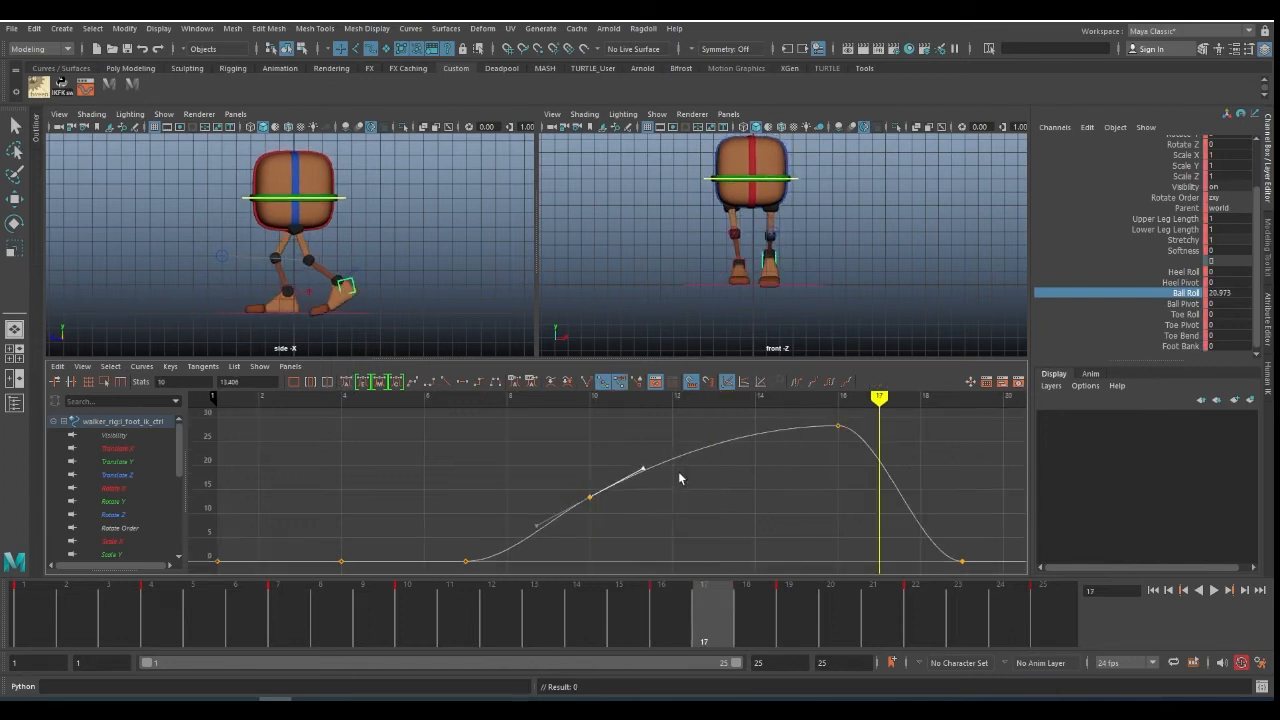
# - Raise the left foot's Ball Roll key at frame 16 to about 30.8 and step through the lift-off
pyautogui.hotkey('alt', ',')
pyautogui.hotkey('alt', ',')
pyautogui.hotkey('alt', '.')
pyautogui.moveTo(817, 419); pyautogui.dragTo(860, 444)
pyautogui.moveTo(879, 454); pyautogui.dragTo(879, 441, button='middle')
pyautogui.hotkey('alt', ',')
pyautogui.hotkey('alt', '.')
pyautogui.hotkey('alt', '.')
pyautogui.hotkey('alt', '.')
pyautogui.hotkey('alt', '.')
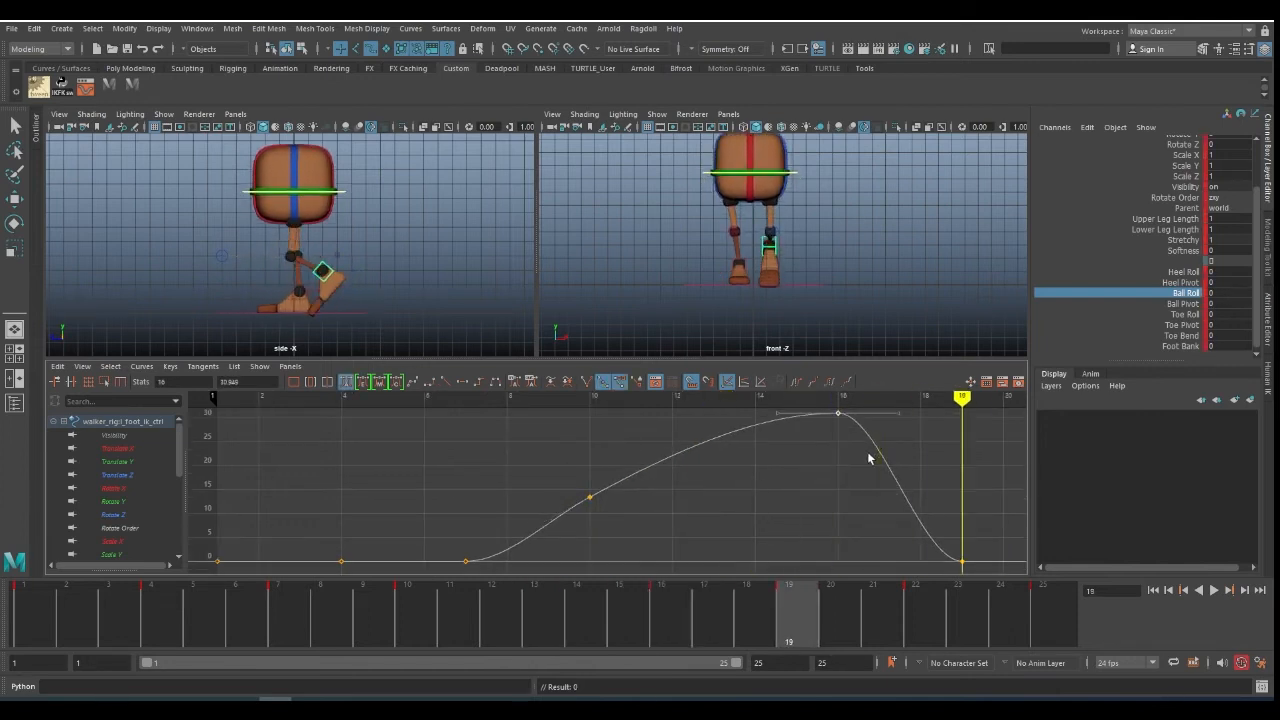
# - Play back the cycle and examine the left foot's Translate Z curve up to frame 25
pyautogui.hotkey('alt', 'v')
pyautogui.press(',')
pyautogui.click(117, 475)
pyautogui.moveTo(455, 617); pyautogui.dragTo(803, 614)
pyautogui.keyDown('alt'); pyautogui.moveTo(985, 462); pyautogui.dragTo(640, 509, button='middle'); pyautogui.keyUp('alt')
pyautogui.keyDown('alt'); pyautogui.moveTo(640, 509); pyautogui.dragTo(746, 509, button='right'); pyautogui.keyUp('alt')
pyautogui.press('.')
pyautogui.press('.')
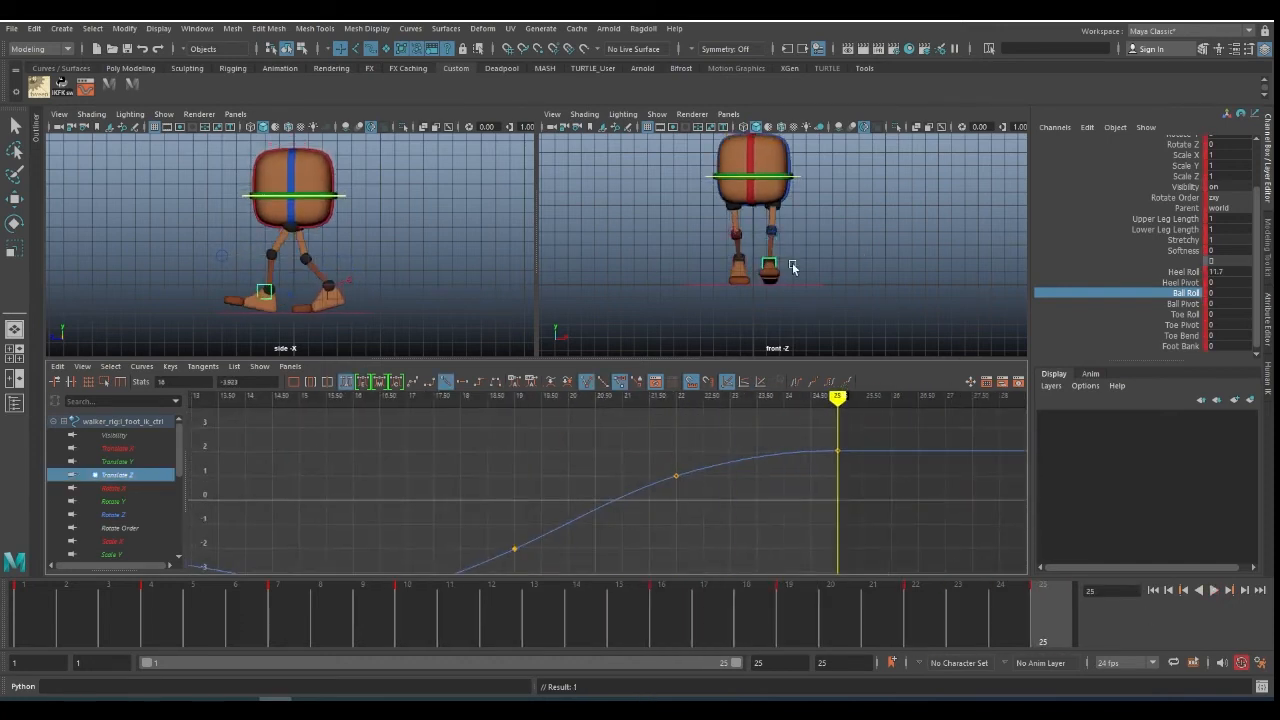
# - Switch the front view to perspective and play back the walk while orbiting around the character
pyautogui.press('space')
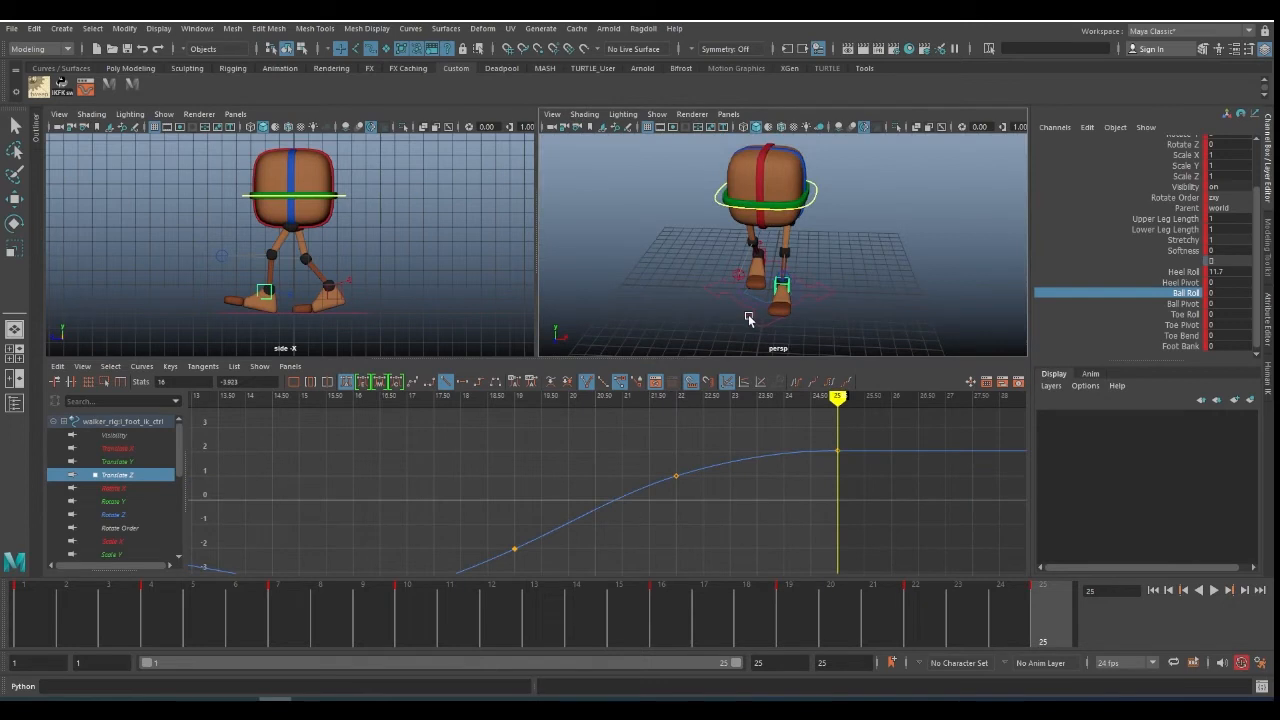
pyautogui.press('.')
pyautogui.middleClick(404, 294)
pyautogui.click(1214, 591)
pyautogui.press('Escape')
pyautogui.keyDown('alt'); pyautogui.moveTo(884, 337); pyautogui.dragTo(725, 300); pyautogui.keyUp('alt')
# - Select the right foot control and review the cycle in a maximized side view by playing and scrubbing
pyautogui.click(755, 303)
pyautogui.press('e')
pyautogui.hotkey('alt', 'shift', 'v')
pyautogui.hotkey('alt', '.')
pyautogui.hotkey('alt', '.')
pyautogui.hotkey('alt', '.')
pyautogui.hotkey('alt', '.')
pyautogui.press('space')
pyautogui.hotkey('alt', 'v')
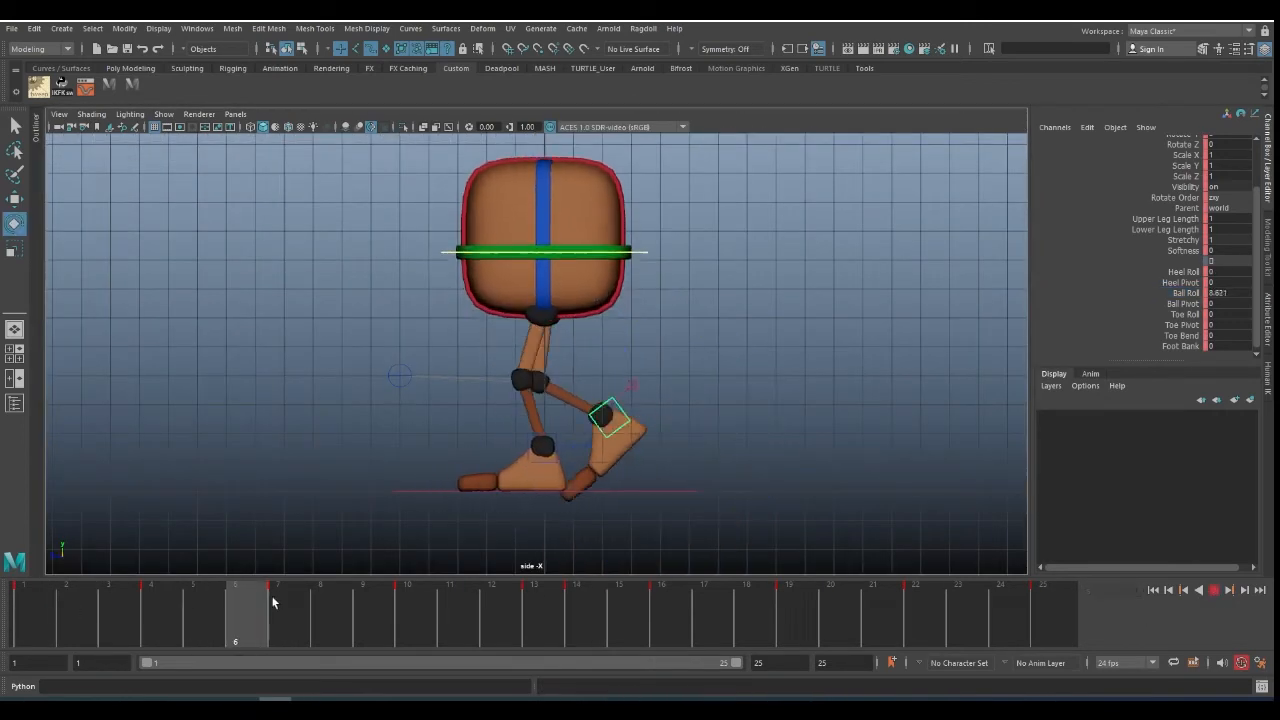
pyautogui.moveTo(272, 598); pyautogui.dragTo(1140, 637)
pyautogui.moveTo(42, 609); pyautogui.dragTo(1060, 621)
pyautogui.moveTo(133, 616); pyautogui.dragTo(553, 627)
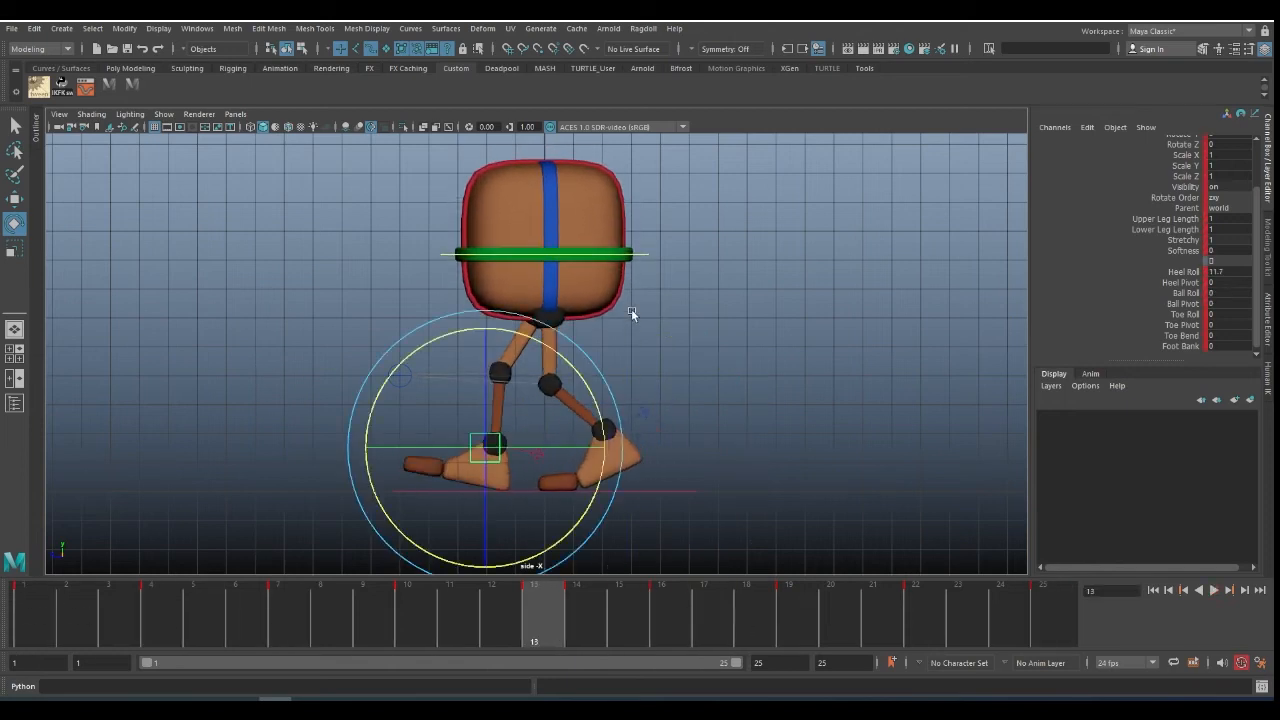
# - Select the COG control and isolate its Translate Y curve in the Graph Editor
pyautogui.click(650, 248)
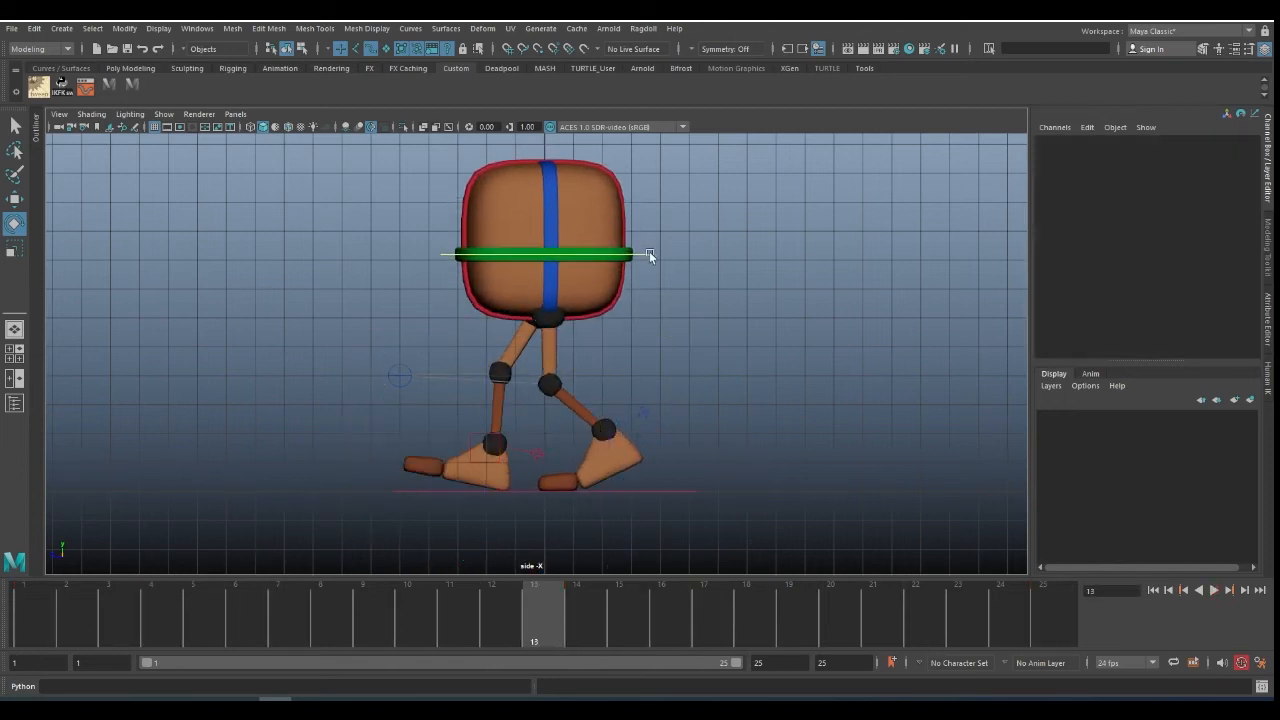
pyautogui.click(645, 251)
pyautogui.moveTo(250, 603); pyautogui.dragTo(536, 616)
pyautogui.click(86, 89)
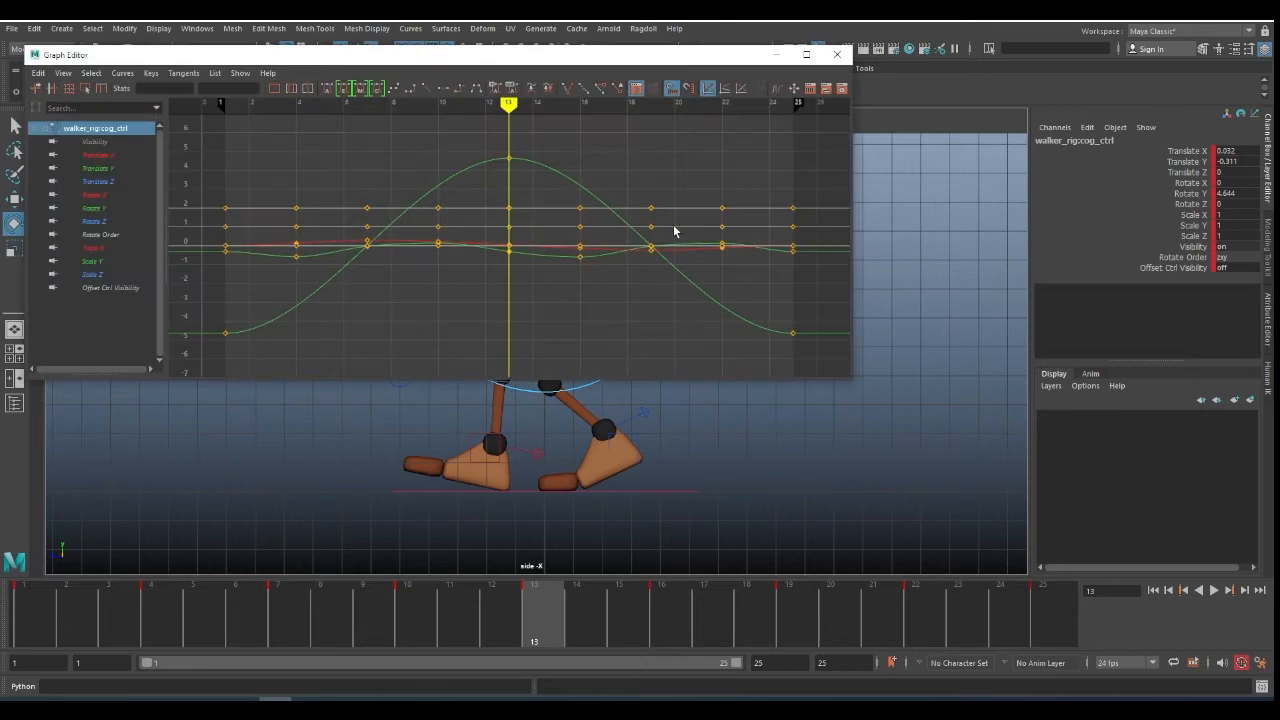
pyautogui.click(110, 169)
pyautogui.scroll(-2, 630, 286)
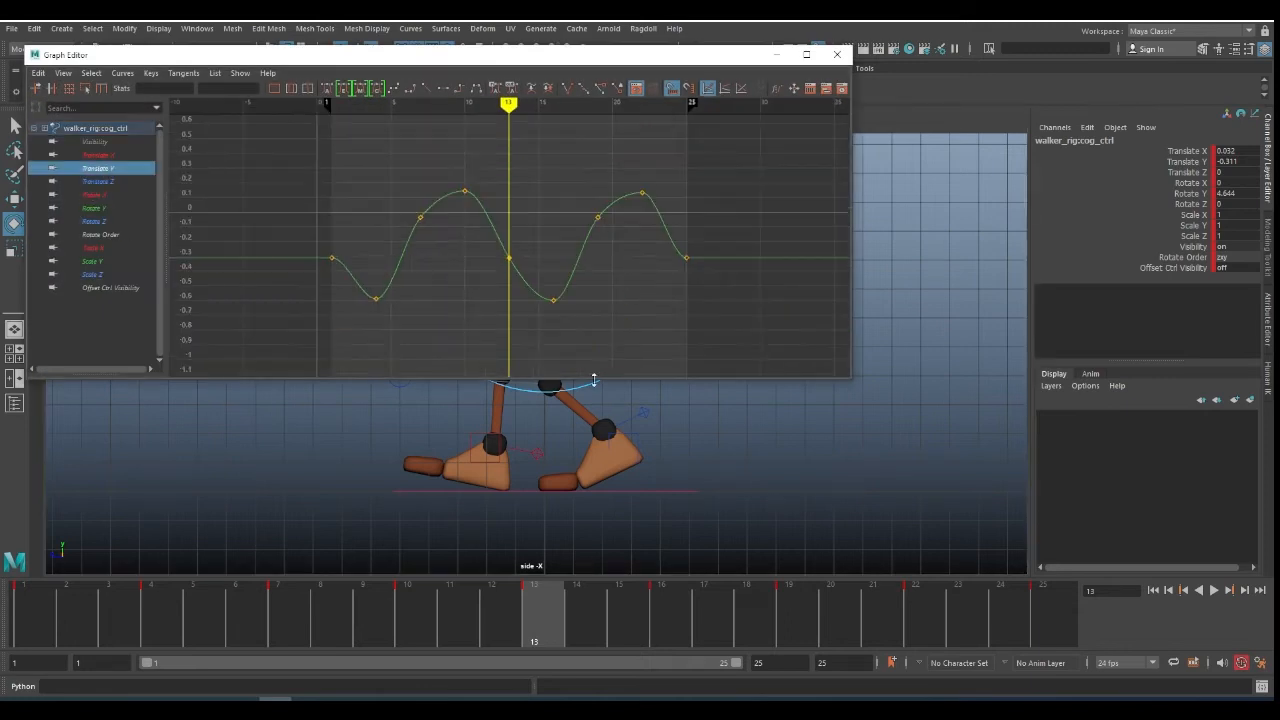
# - Raise the two lowest keys of the COG's Translate Y curve, at frames 4 and 16, to about -0.52
pyautogui.click(659, 614)
pyautogui.moveTo(659, 383); pyautogui.dragTo(675, 314)
pyautogui.moveTo(343, 232); pyautogui.dragTo(562, 275)
pyautogui.press('f')
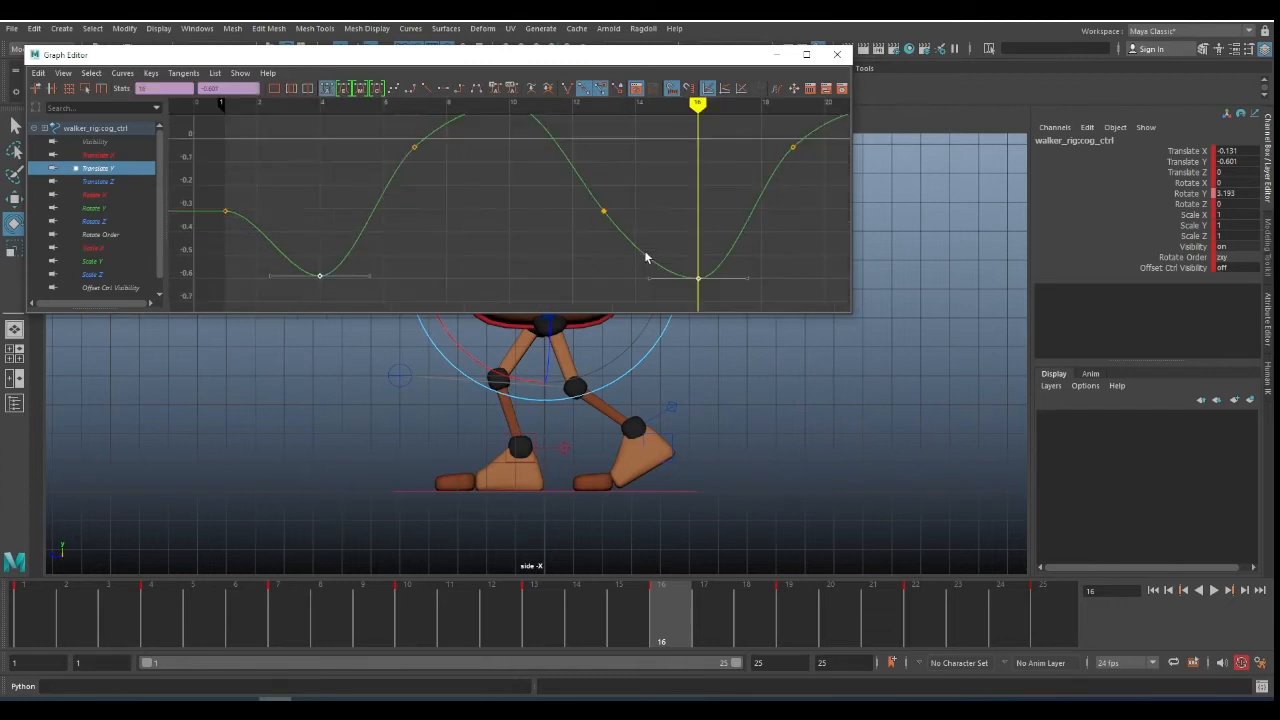
pyautogui.keyDown('shift'); pyautogui.moveTo(703, 239); pyautogui.dragTo(707, 220, button='middle'); pyautogui.keyUp('shift')
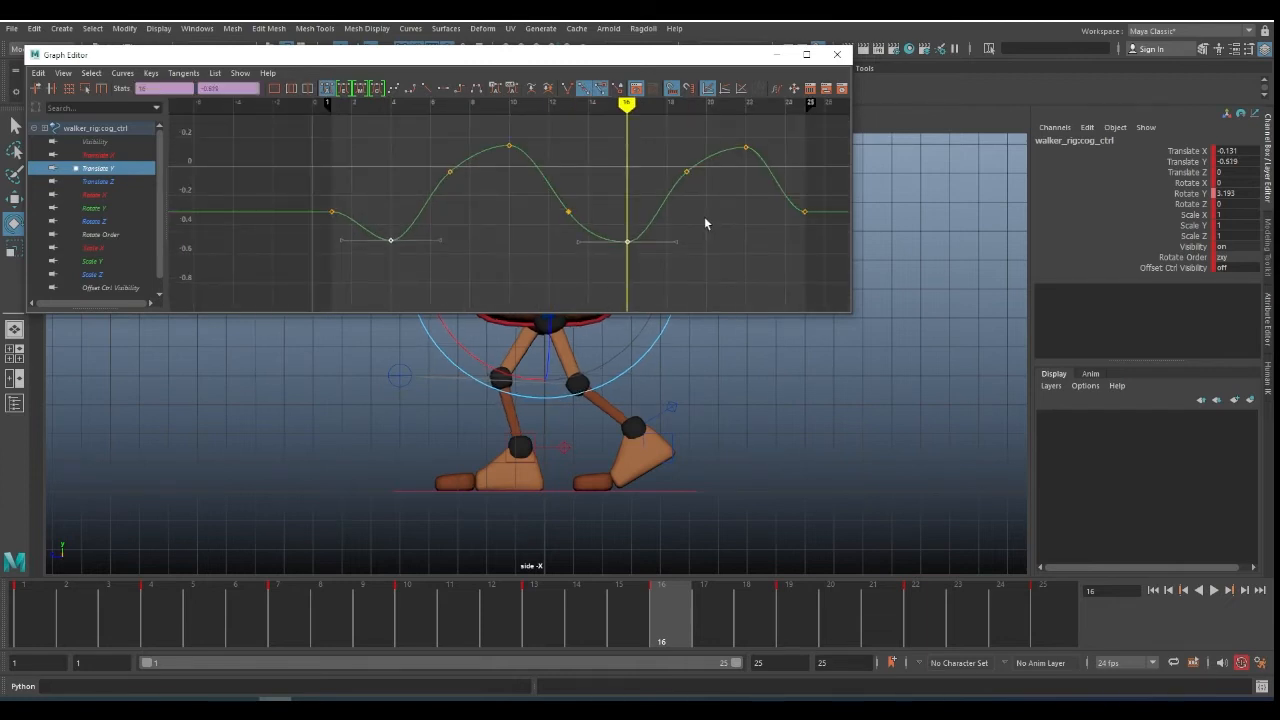
# - Step through the frames around frame 16, select the Translate Y key at frame 13 and play back the cycle
pyautogui.press(',')
pyautogui.hotkey('alt', '.')
pyautogui.hotkey('alt', '.')
pyautogui.hotkey('alt', '.')
pyautogui.hotkey('alt', '.')
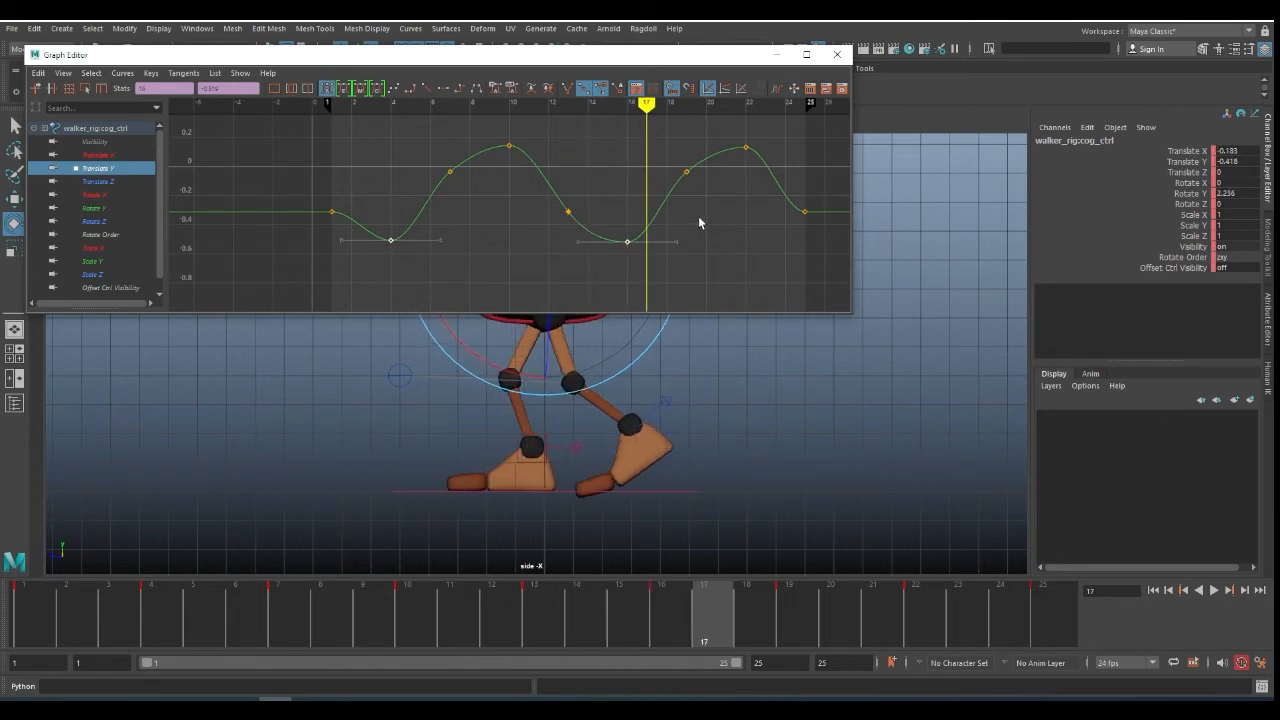
pyautogui.hotkey('alt', ',')
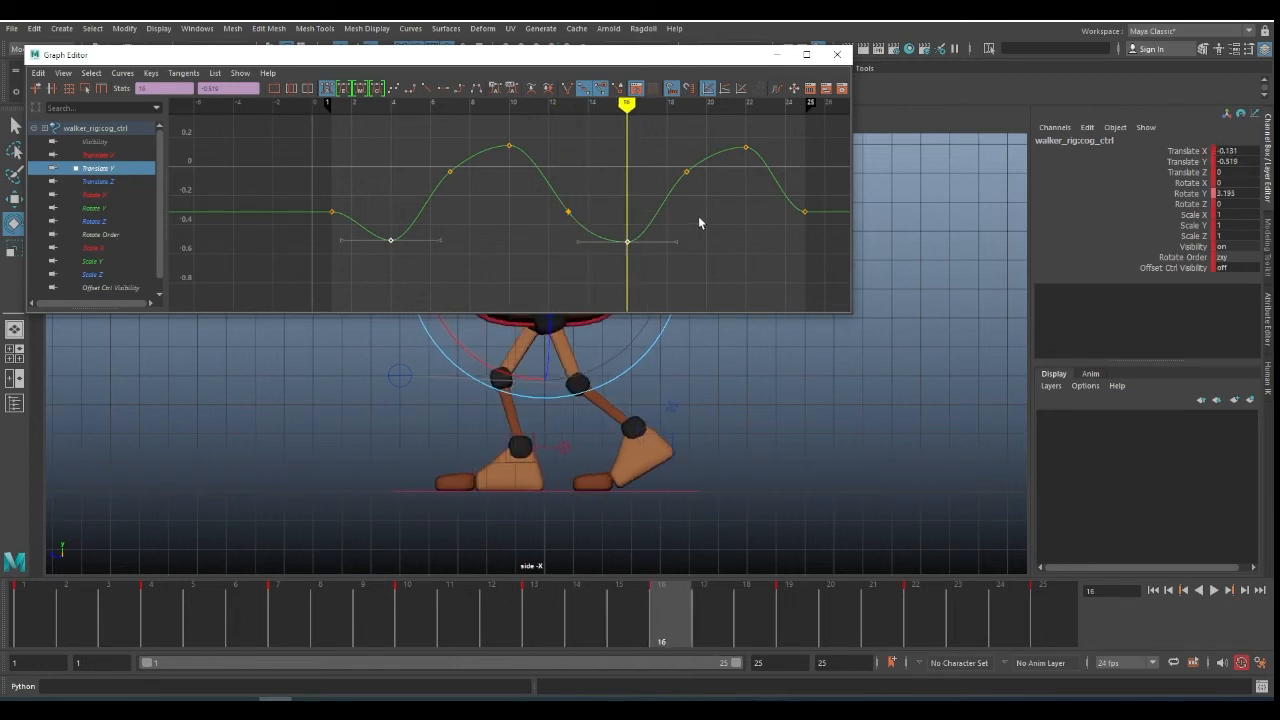
pyautogui.click(567, 212)
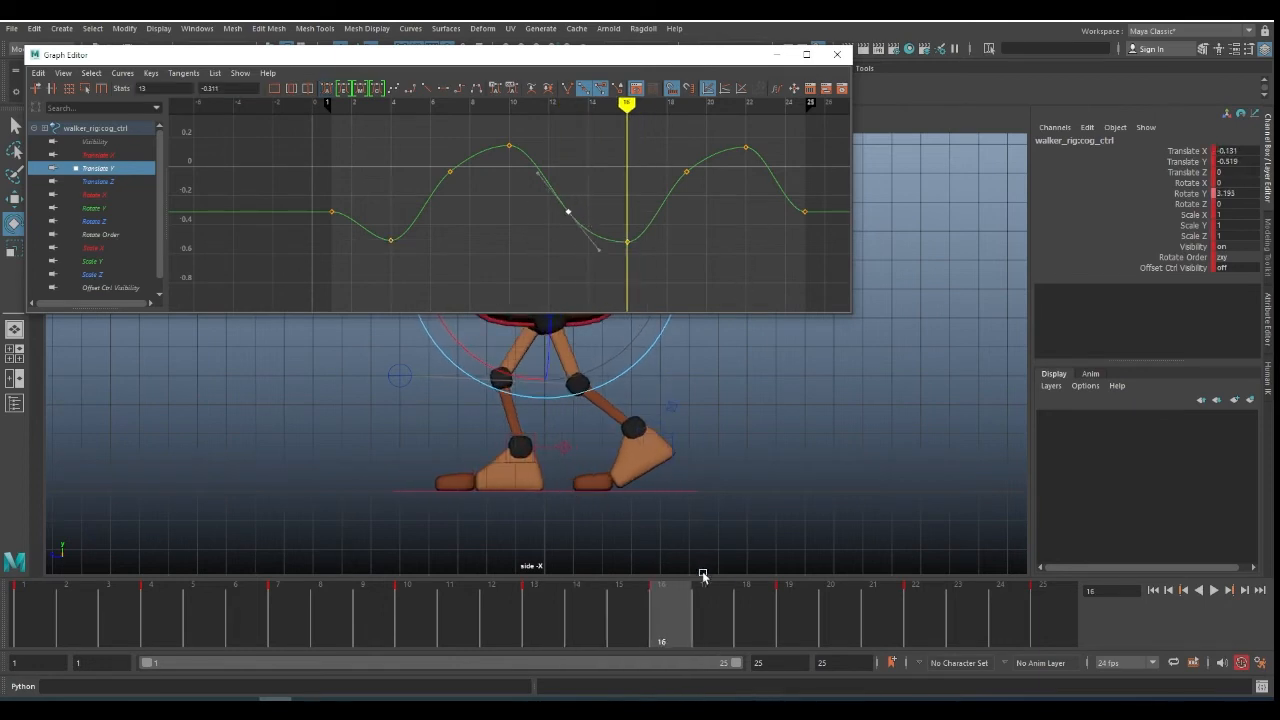
pyautogui.hotkey('alt', 'v')
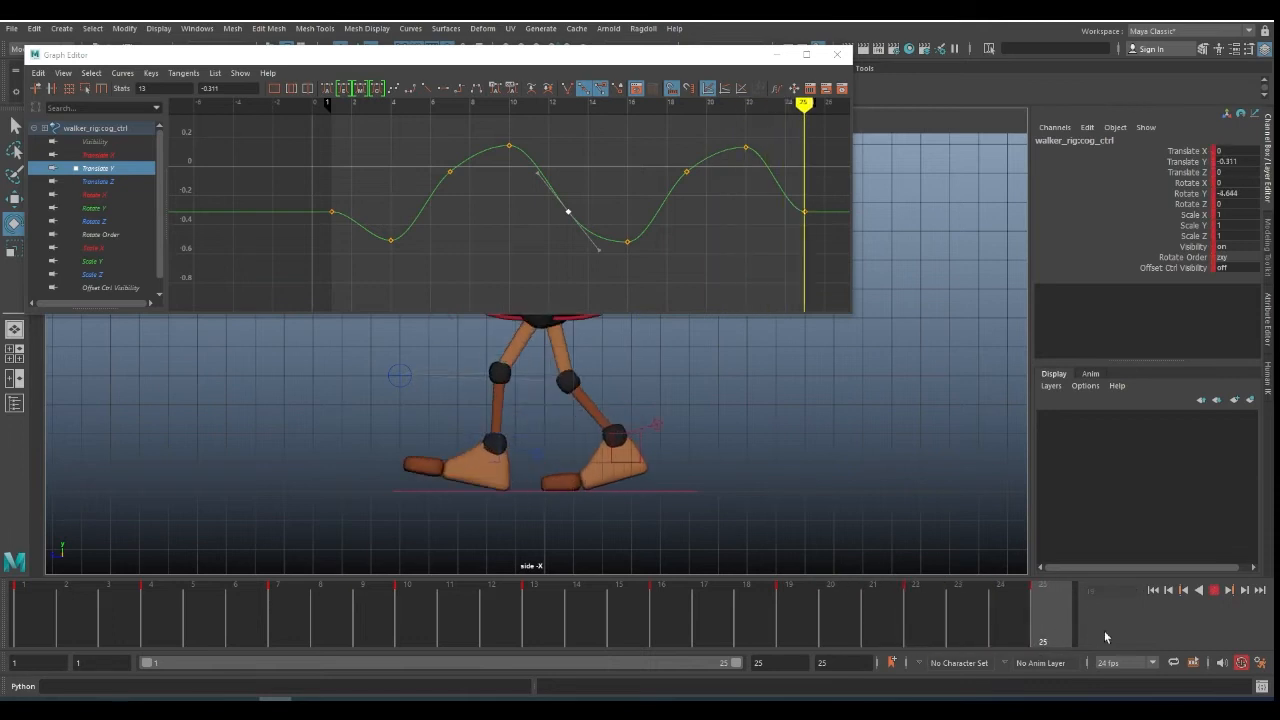
# - Examine the COG's Translate Y peak at frame 22, then minimize the Graph Editor and play back the walk in the side view
pyautogui.click(903, 637)
pyautogui.moveTo(734, 129); pyautogui.dragTo(758, 163)
pyautogui.keyDown('alt'); pyautogui.moveTo(716, 206); pyautogui.dragTo(636, 232, button='middle'); pyautogui.keyUp('alt')
pyautogui.keyDown('alt'); pyautogui.moveTo(636, 232); pyautogui.dragTo(724, 182, button='right'); pyautogui.keyUp('alt')
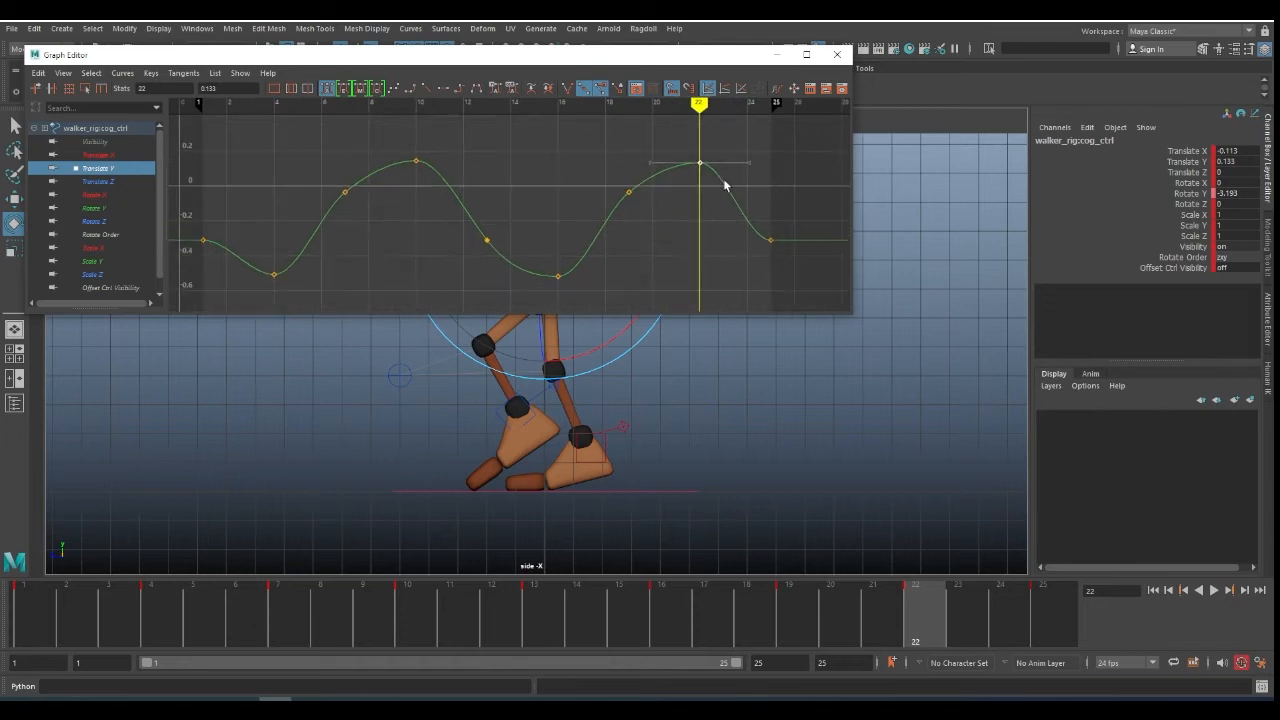
pyautogui.click(777, 54)
pyautogui.click(38, 606)
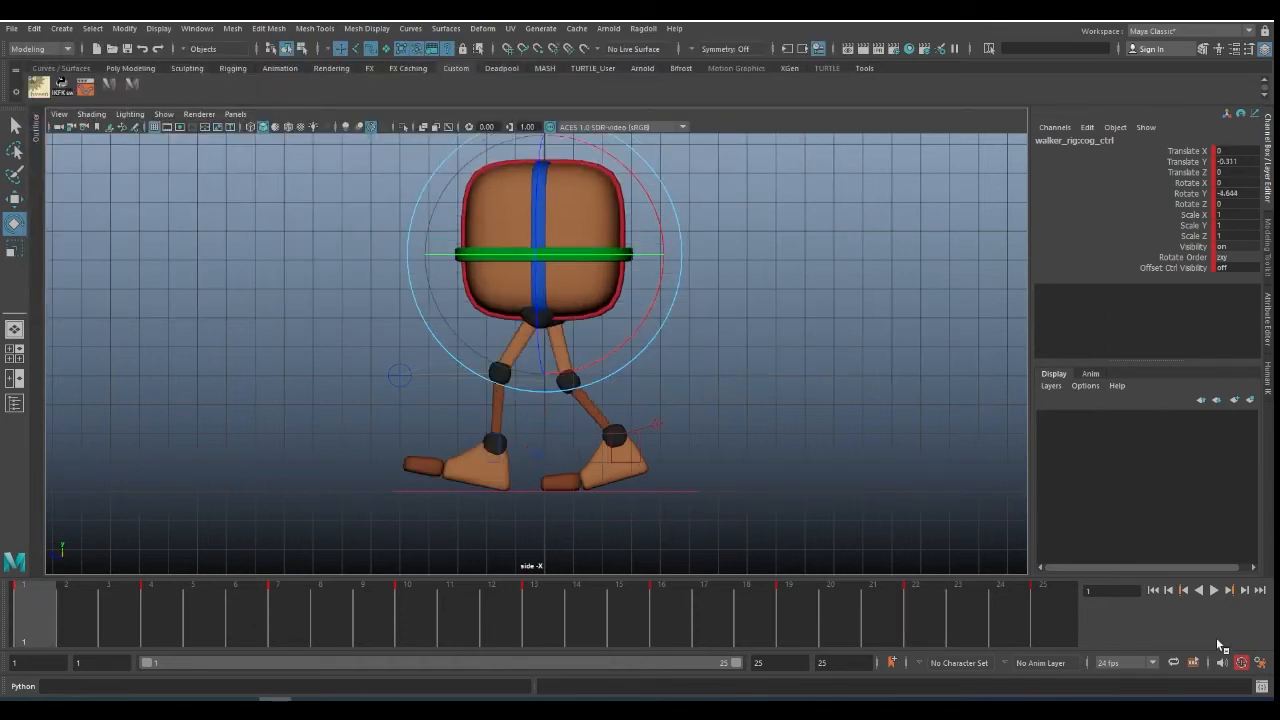
pyautogui.click(1213, 590)
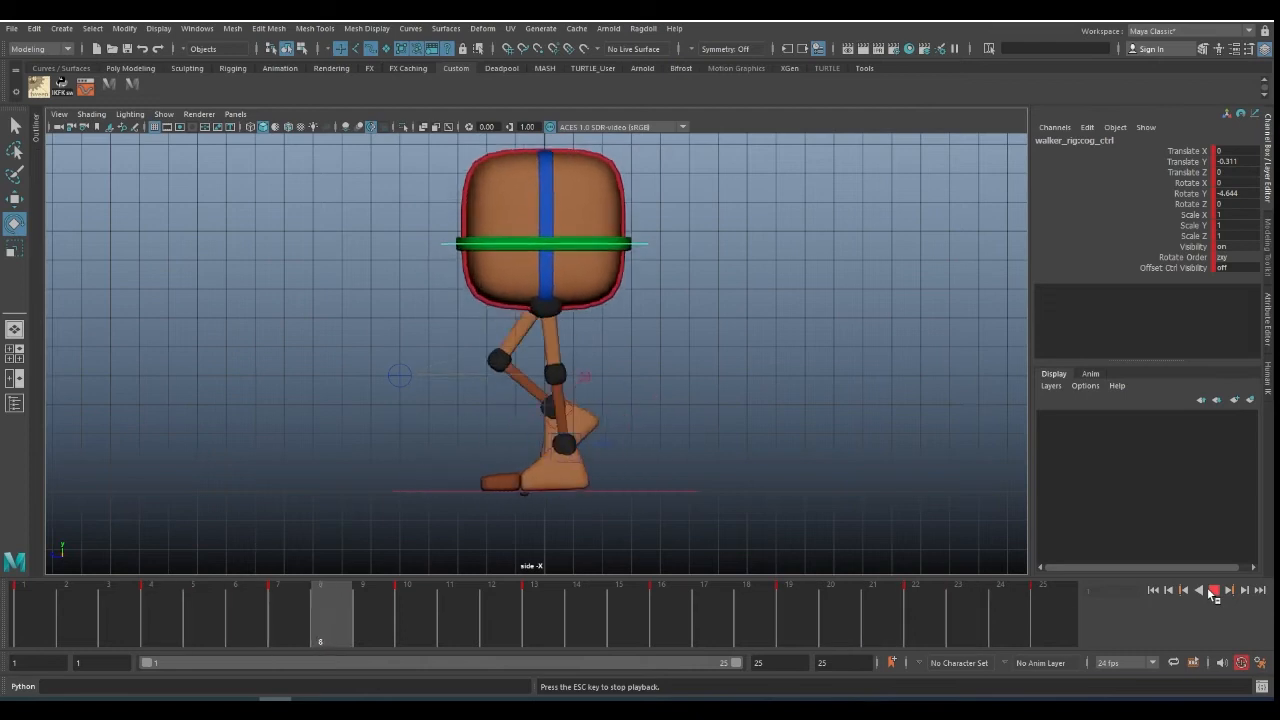
# - Select the right foot control and step through its lift from frame 4 to frame 8
pyautogui.click(25, 609)
pyautogui.moveTo(25, 609); pyautogui.dragTo(160, 603)
pyautogui.click(669, 438)
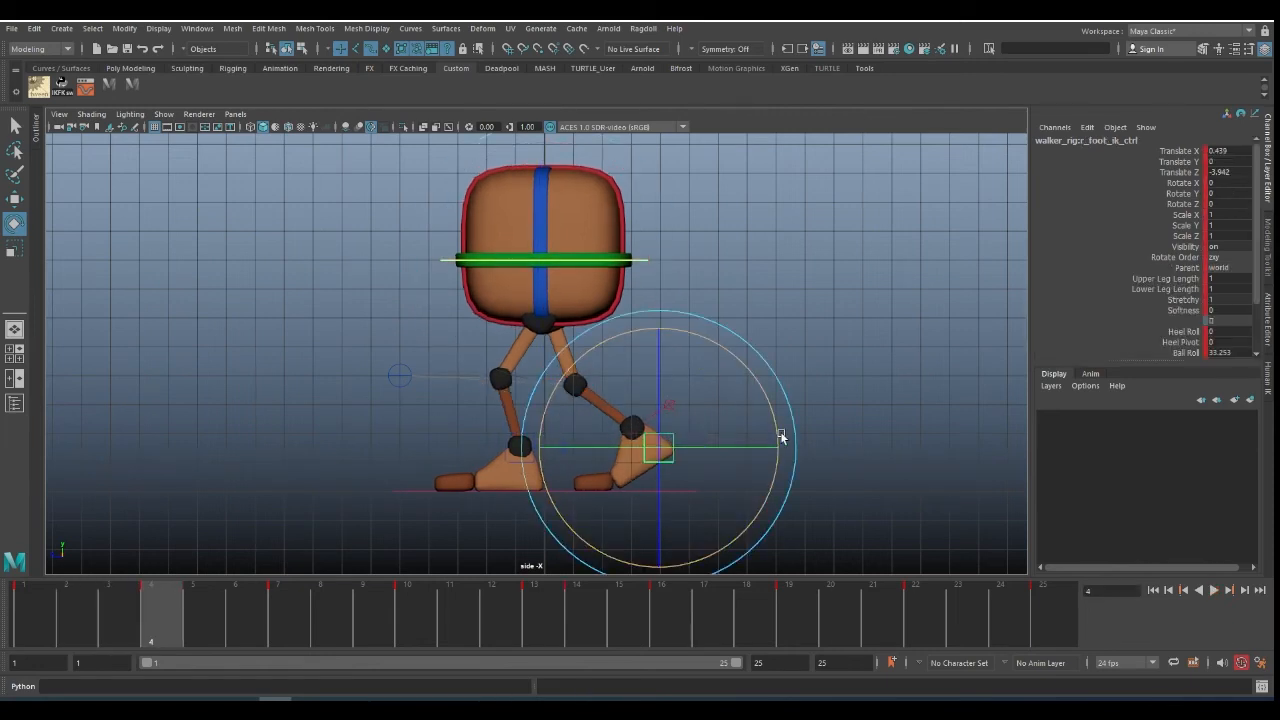
pyautogui.press(',')
pyautogui.hotkey('alt', '.')
pyautogui.hotkey('alt', '.')
pyautogui.hotkey('alt', '.')
pyautogui.hotkey('alt', '.')
pyautogui.hotkey('alt', ',')
pyautogui.hotkey('alt', '.')
pyautogui.hotkey('alt', '.')
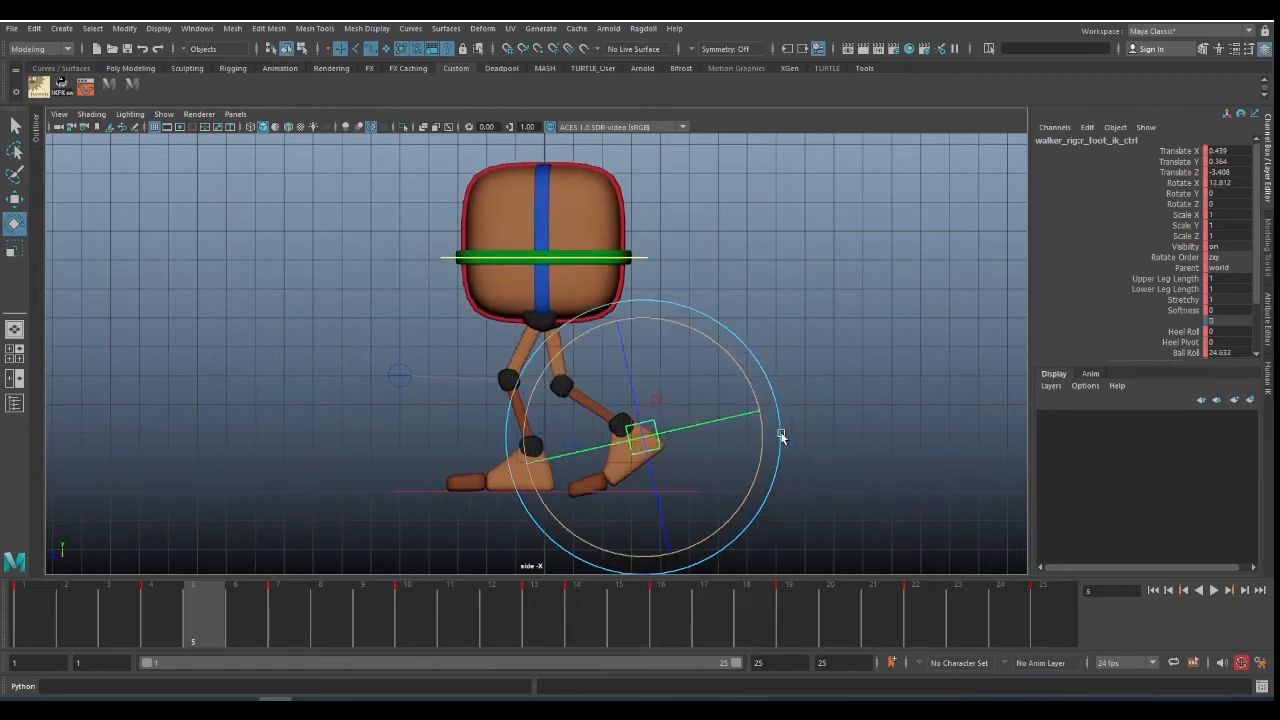
pyautogui.hotkey('alt', '.')
pyautogui.hotkey('alt', '.')
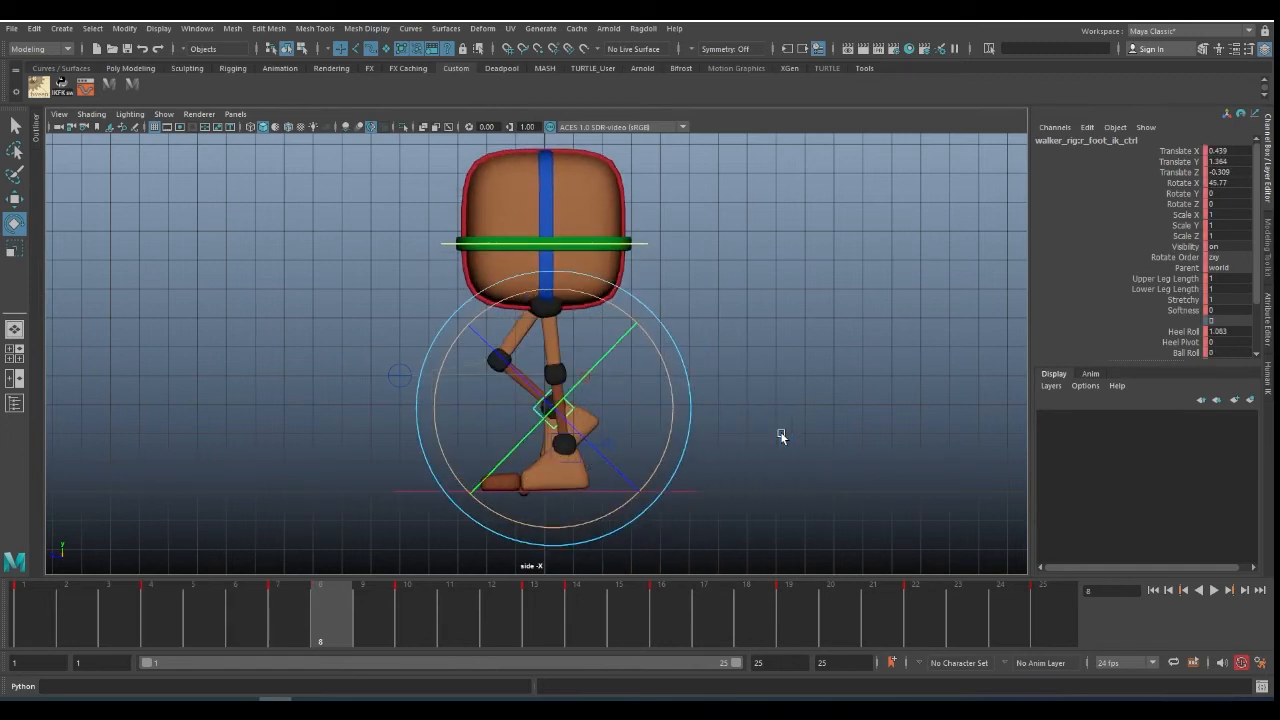
# - Raise the right foot control slightly at frame 7
pyautogui.hotkey('alt', ',')
pyautogui.press('w')
pyautogui.moveTo(581, 341); pyautogui.dragTo(583, 325)
# - Raise the left foot control to about 1.611 in Translate Y at frame 19 and play back the cycle
pyautogui.moveTo(329, 600); pyautogui.dragTo(851, 629)
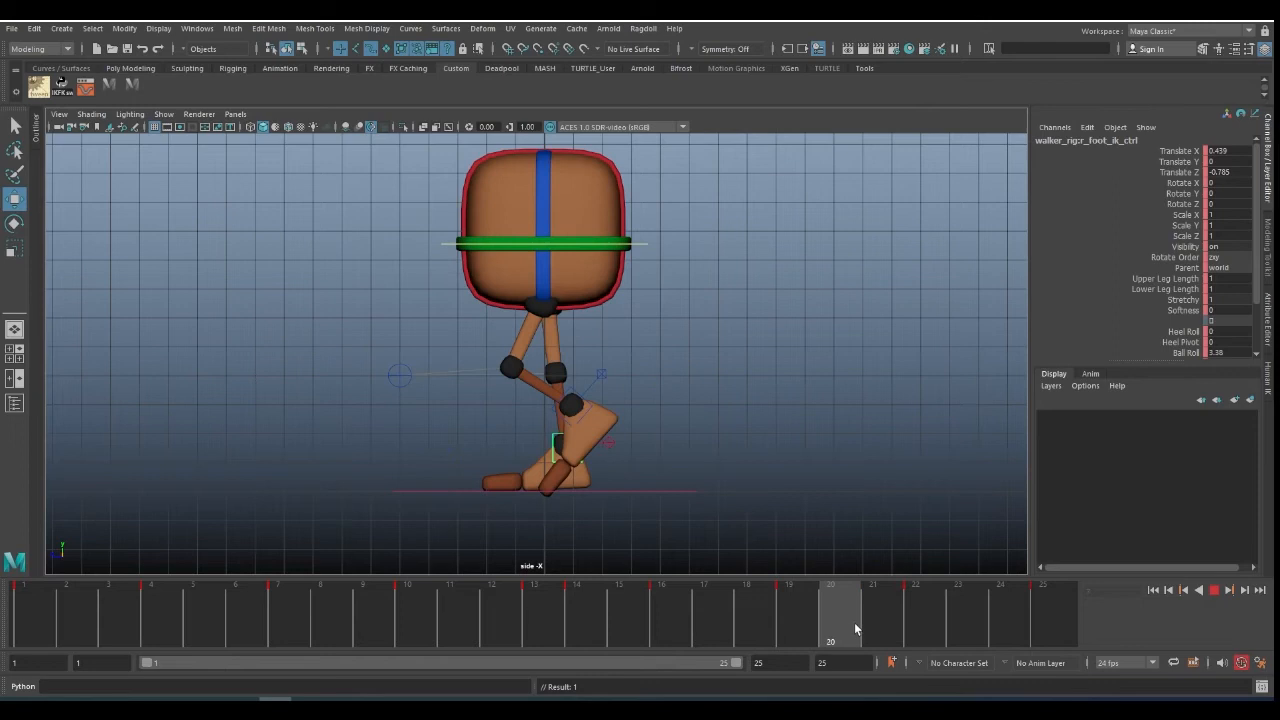
pyautogui.click(587, 405)
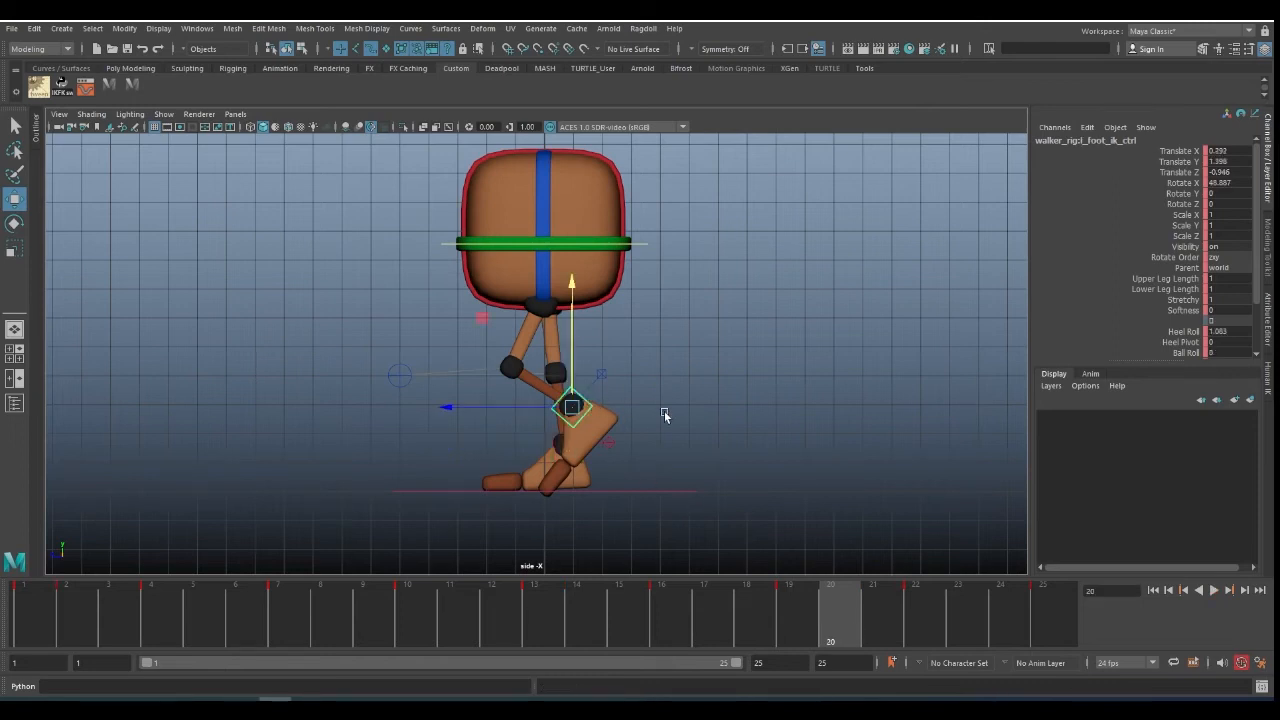
pyautogui.press(',')
pyautogui.moveTo(604, 346); pyautogui.dragTo(607, 340)
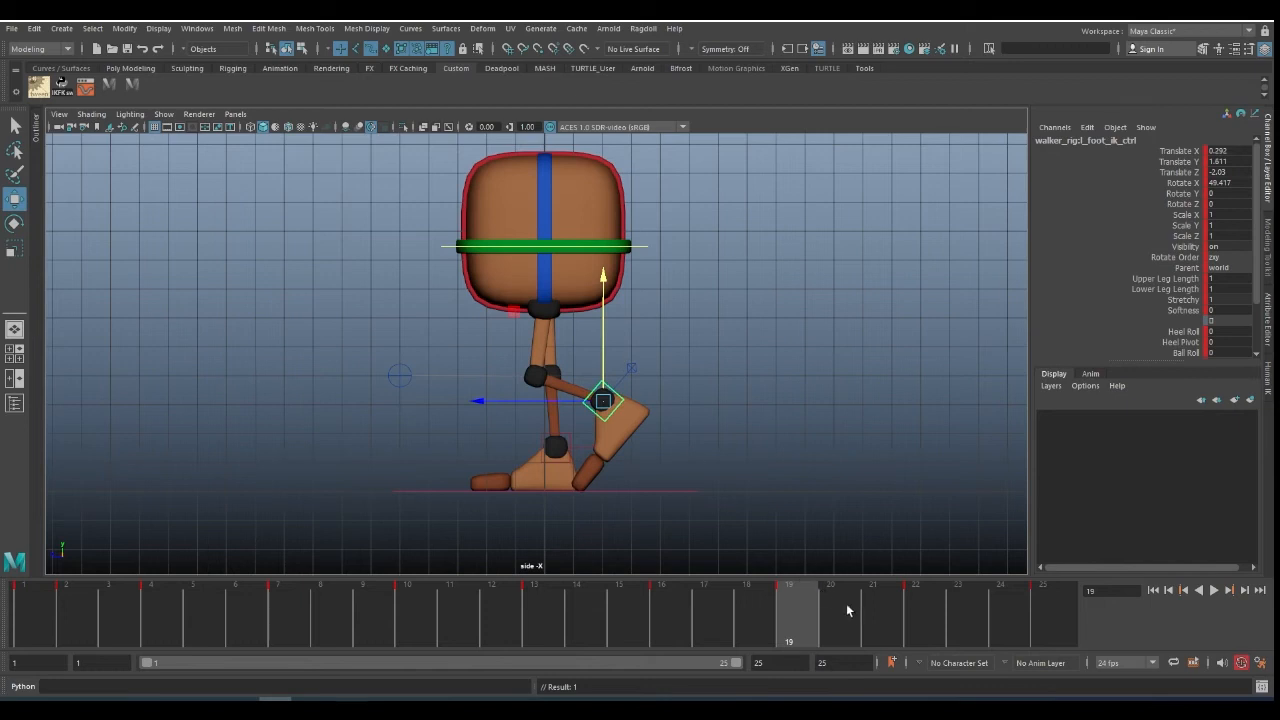
pyautogui.hotkey('alt', 'v')
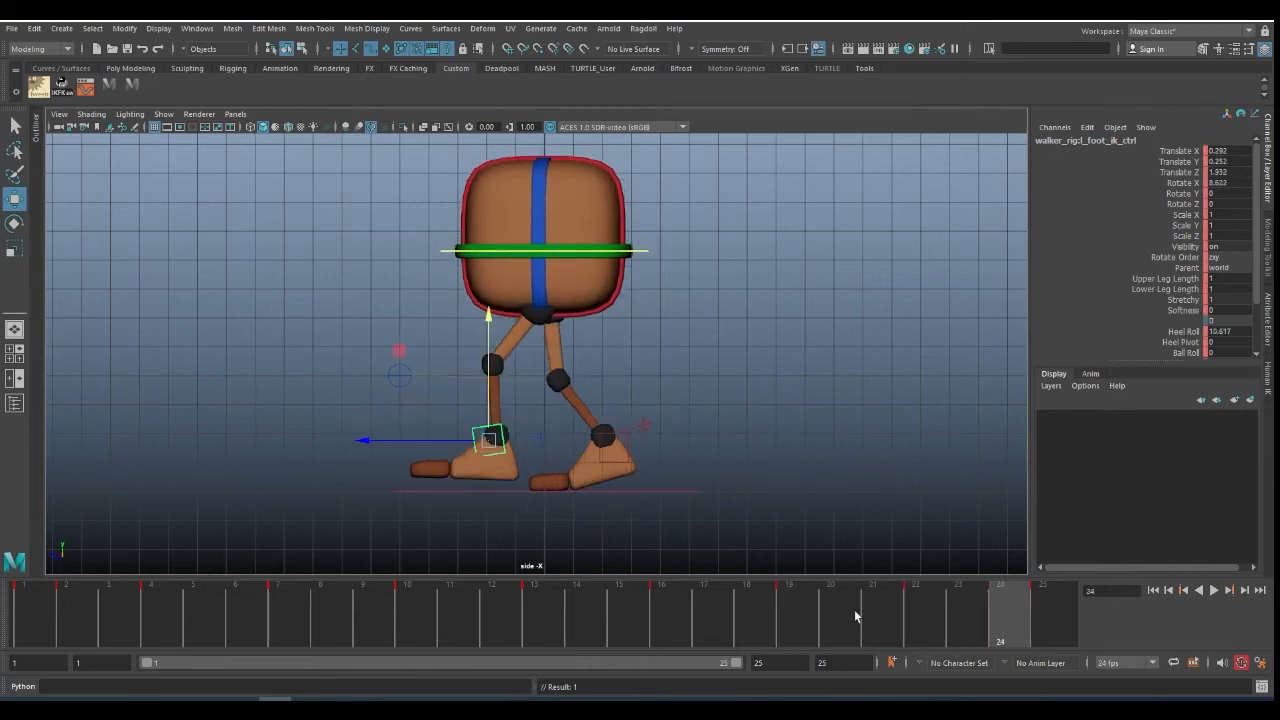
# - Try adjusting the left foot's Toe Roll at frame 22
pyautogui.scroll(-3, 1180, 278)
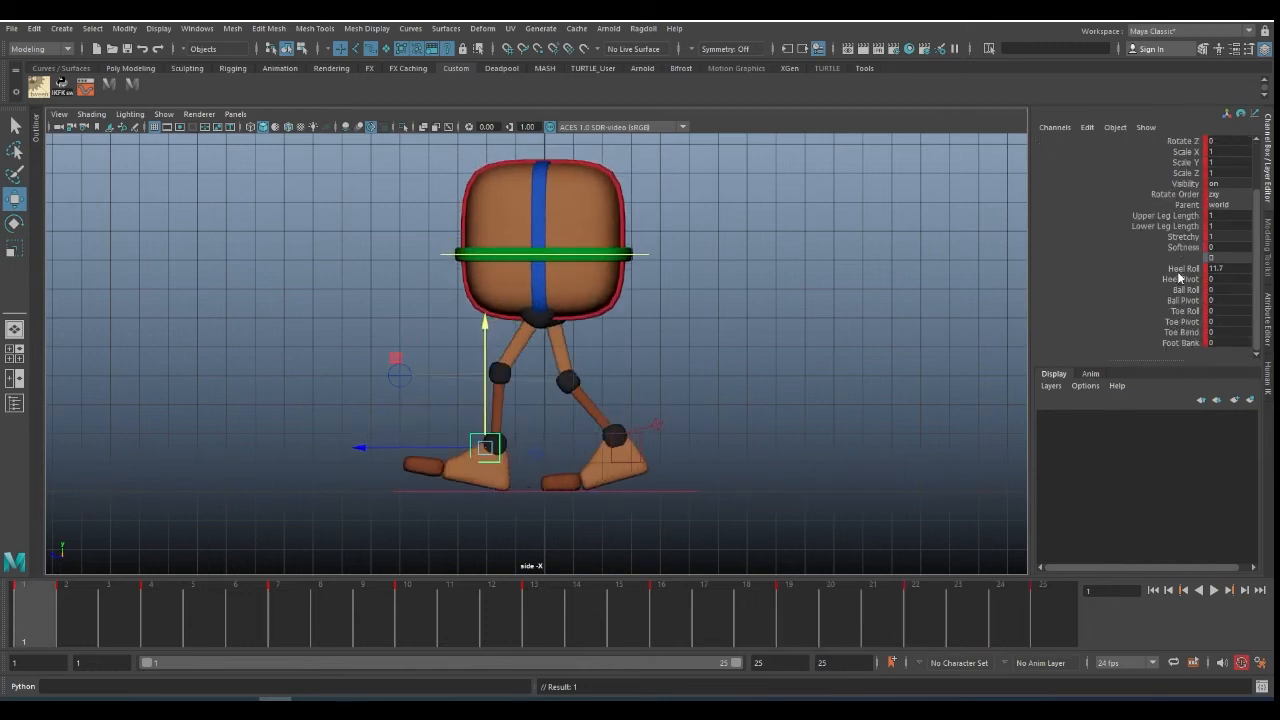
pyautogui.click(1187, 312)
pyautogui.hotkey('alt', 'v')
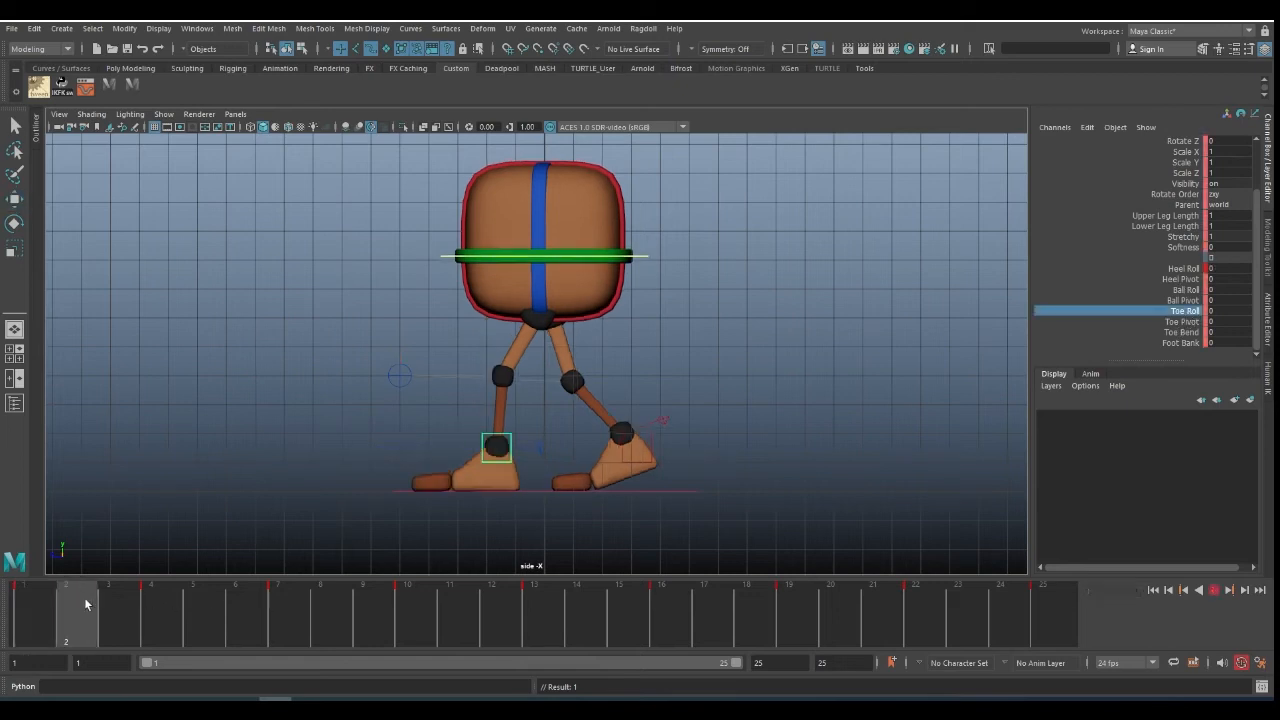
pyautogui.moveTo(52, 612); pyautogui.dragTo(878, 463)
pyautogui.press('.')
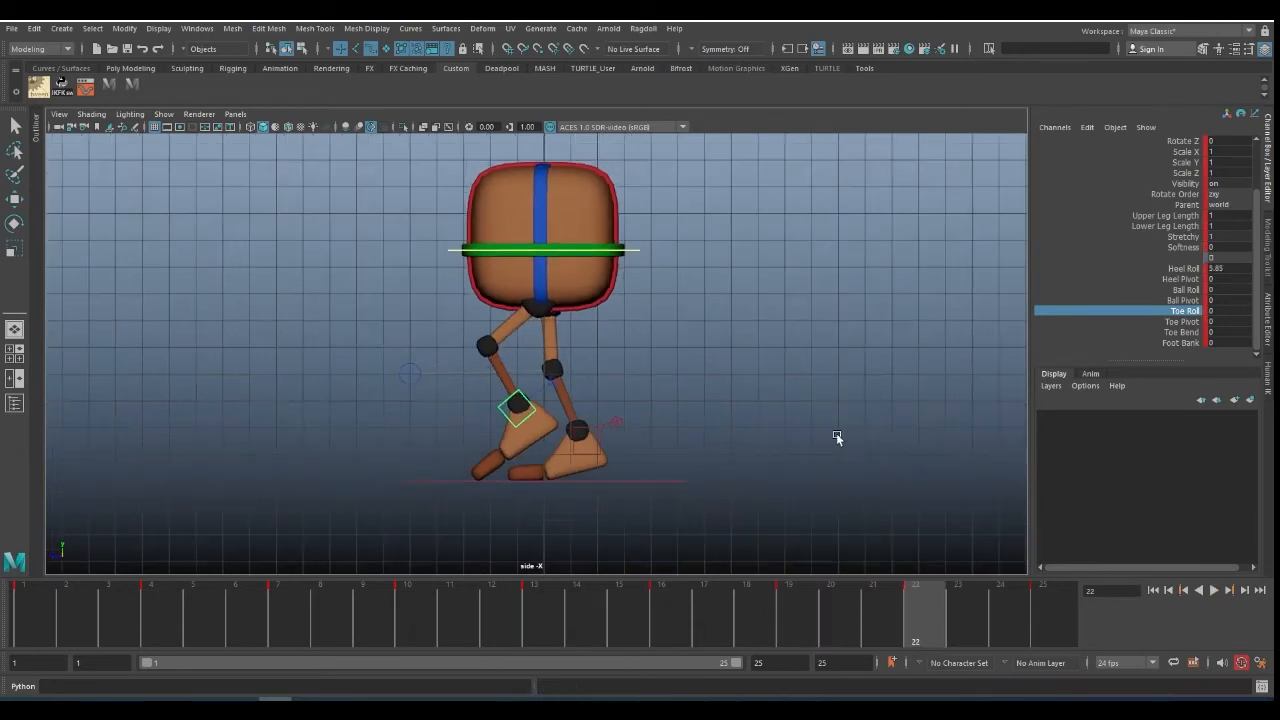
pyautogui.moveTo(811, 419); pyautogui.dragTo(857, 419, button='middle')
pyautogui.hotkey('ctrl', 'z')
# - Set the left foot's Toe Bend to 25.6 at frame 22
pyautogui.click(1188, 290)
pyautogui.click(1177, 301)
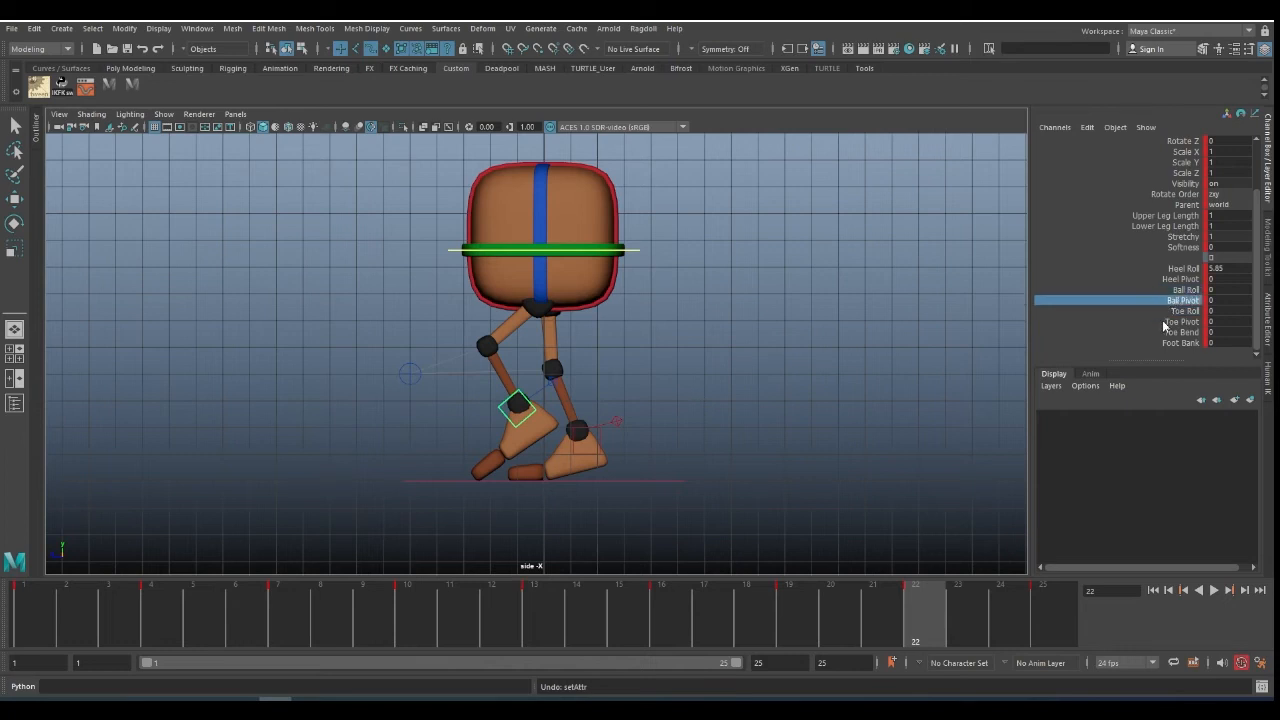
pyautogui.click(1178, 332)
pyautogui.moveTo(857, 343); pyautogui.dragTo(1010, 345, button='middle')
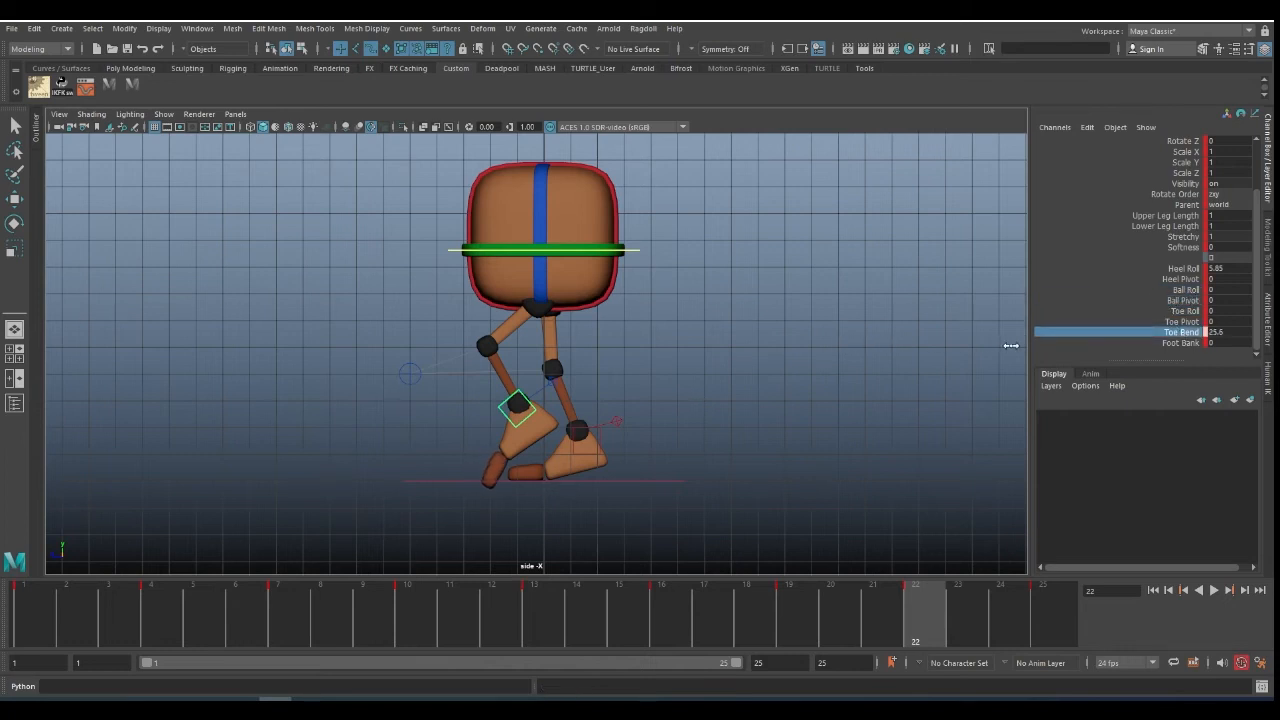
# - Key the left foot's Toe Bend at -15 on frames 25 and 1, and at 0 on frame 3
pyautogui.moveTo(971, 603); pyautogui.dragTo(1043, 604)
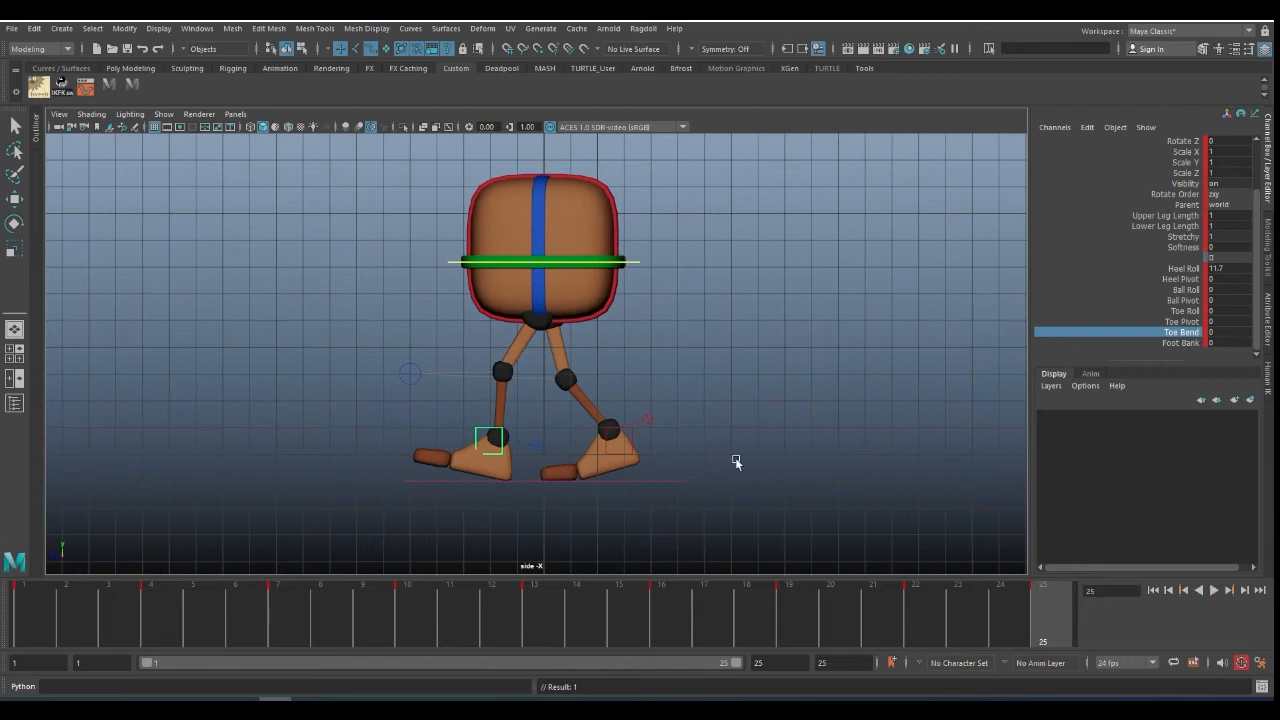
pyautogui.moveTo(1036, 599); pyautogui.dragTo(5, 612)
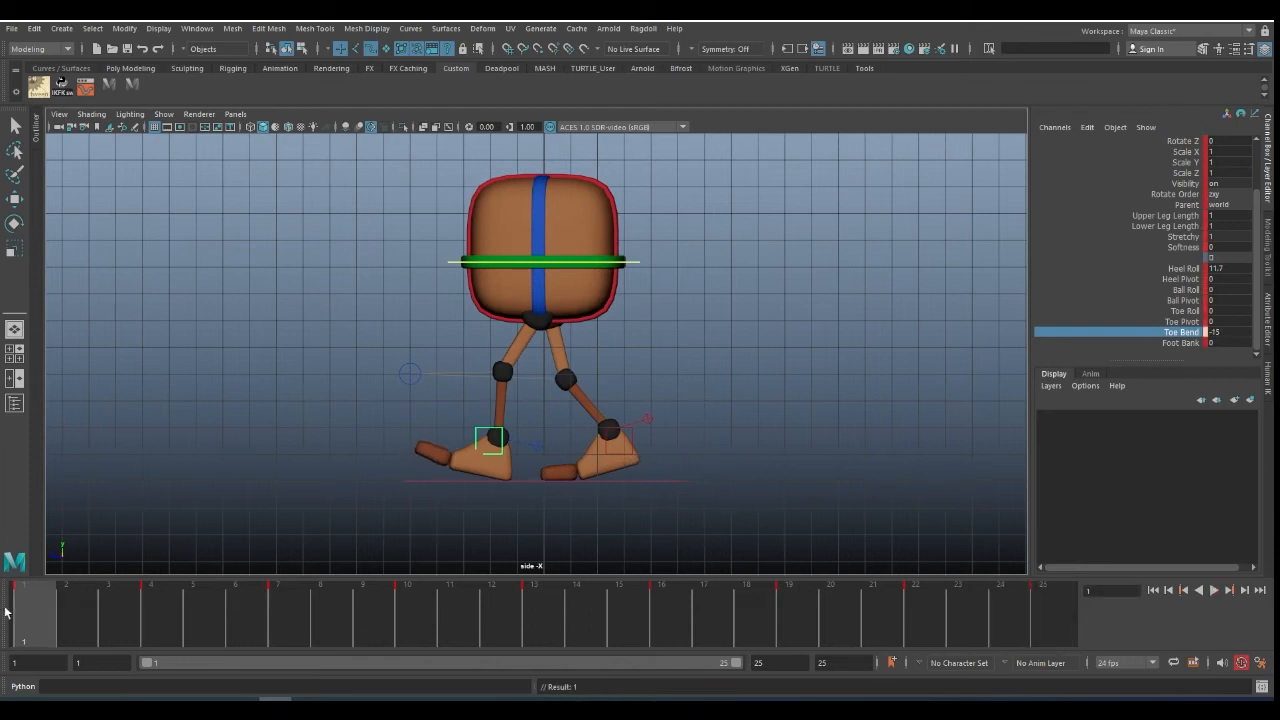
pyautogui.click(70, 616)
pyautogui.click(126, 607)
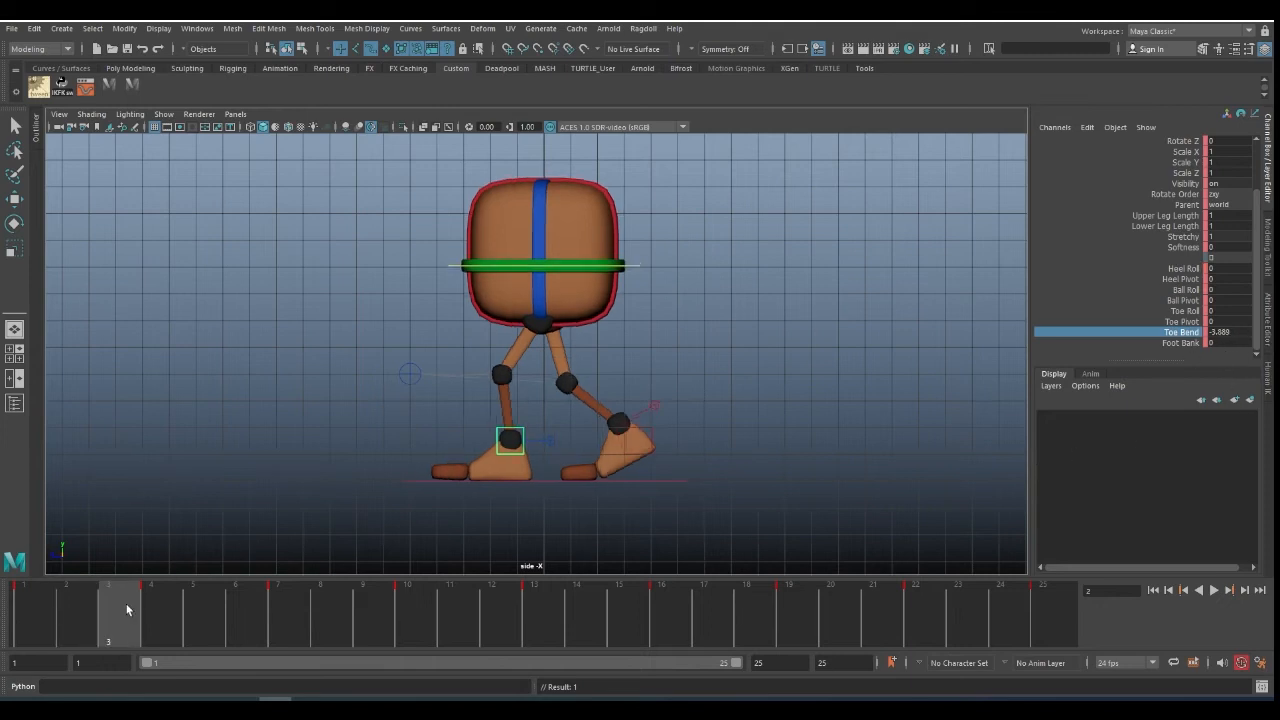
pyautogui.doubleClick(1234, 331)
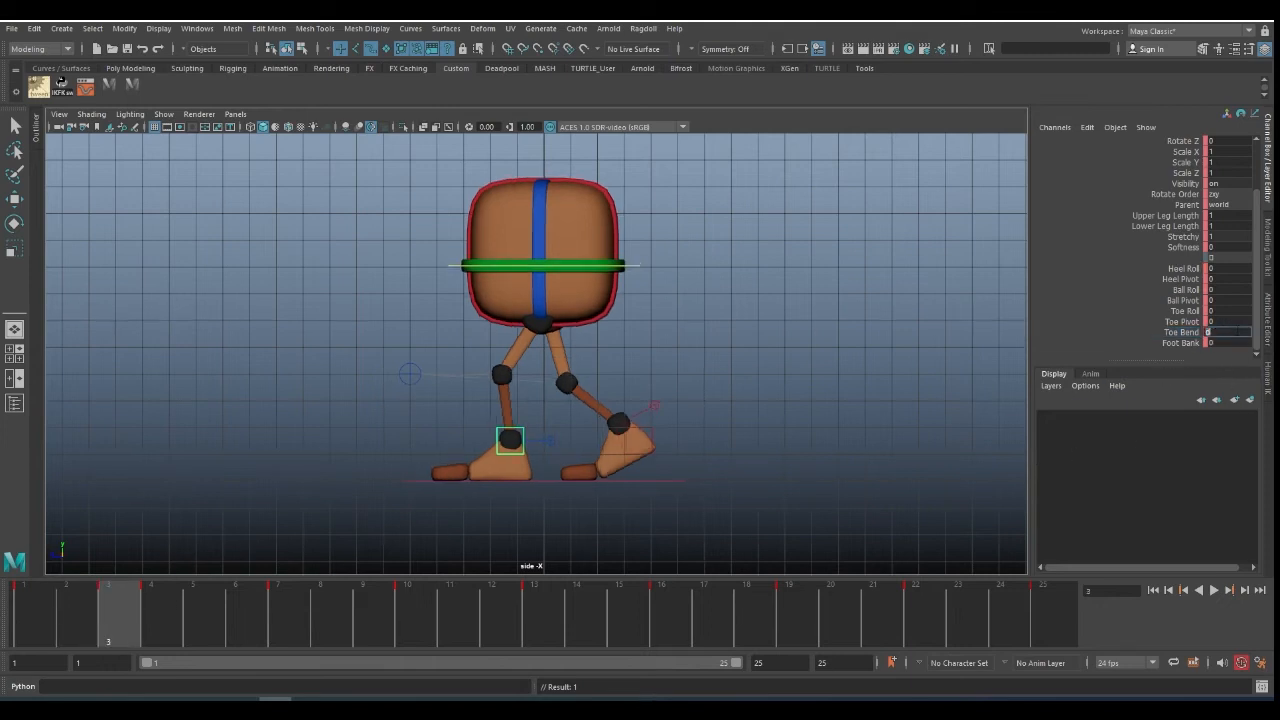
# - Scrub through to frame 25 and play back the walk to review the left foot's toe bend
pyautogui.moveTo(146, 610); pyautogui.dragTo(1040, 628)
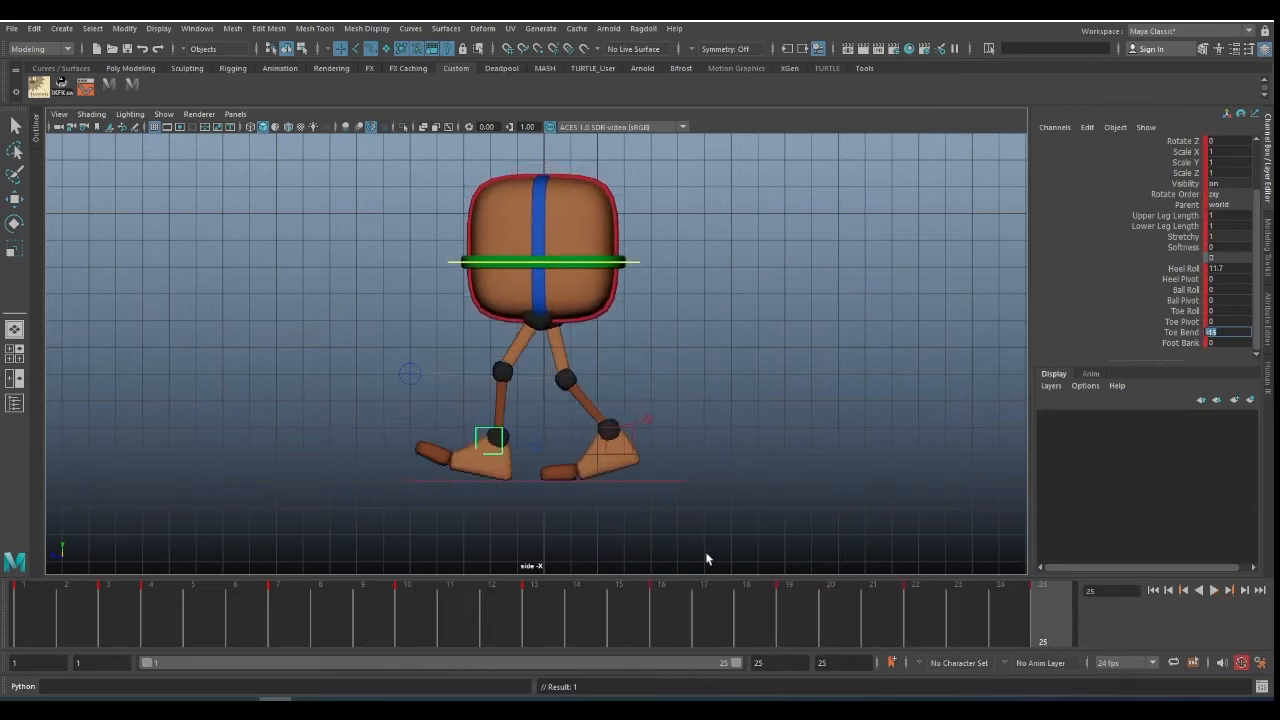
pyautogui.click(1214, 590)
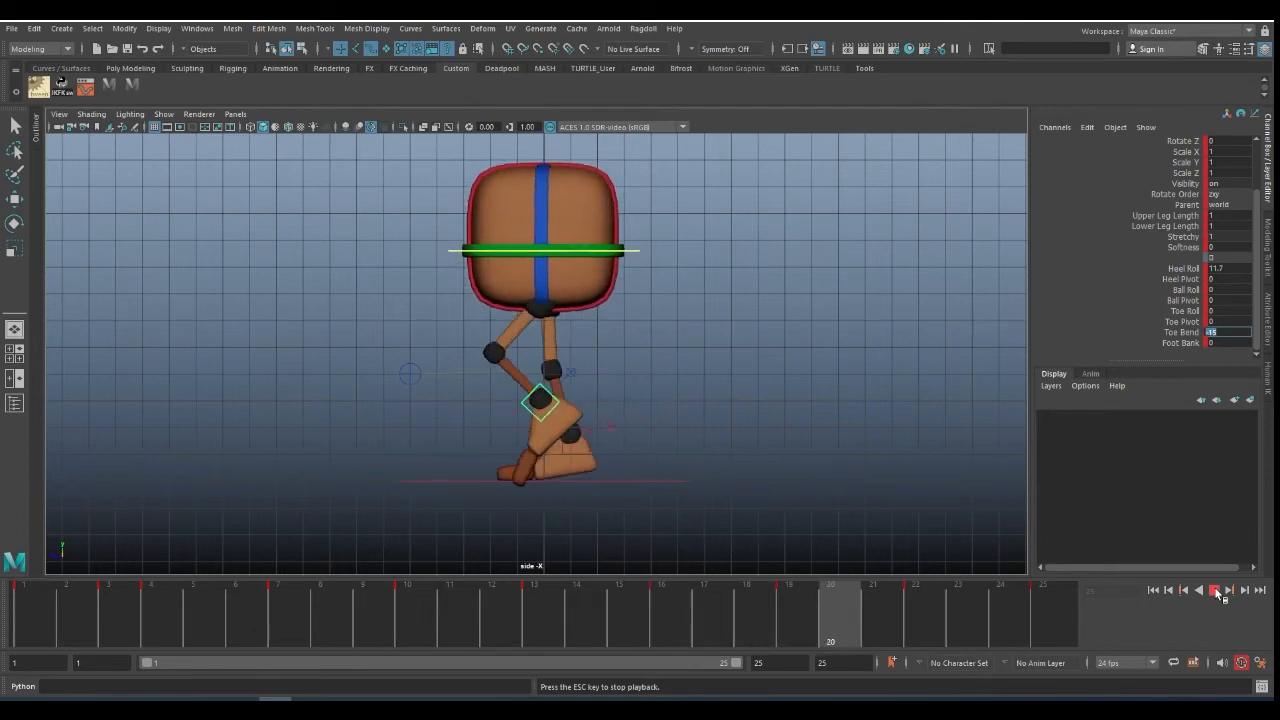
pyautogui.click(1214, 590)
# - Select the right foot control and bend its toes upward with Toe Bend at frame 13
pyautogui.click(650, 440)
pyautogui.press('w')
pyautogui.moveTo(68, 644); pyautogui.dragTo(293, 600)
pyautogui.press('space')
pyautogui.keyDown('alt'); pyautogui.moveTo(787, 289); pyautogui.dragTo(862, 246); pyautogui.keyUp('alt')
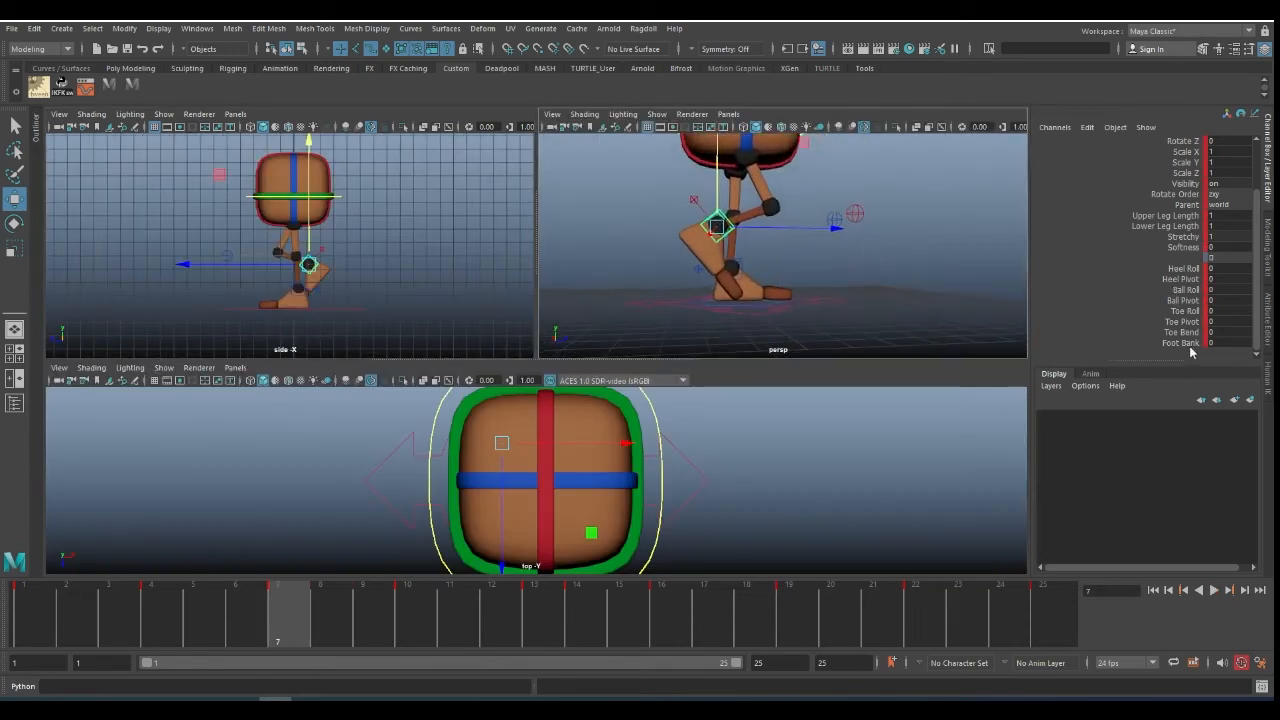
pyautogui.click(1182, 332)
pyautogui.moveTo(866, 278); pyautogui.dragTo(815, 278, button='middle')
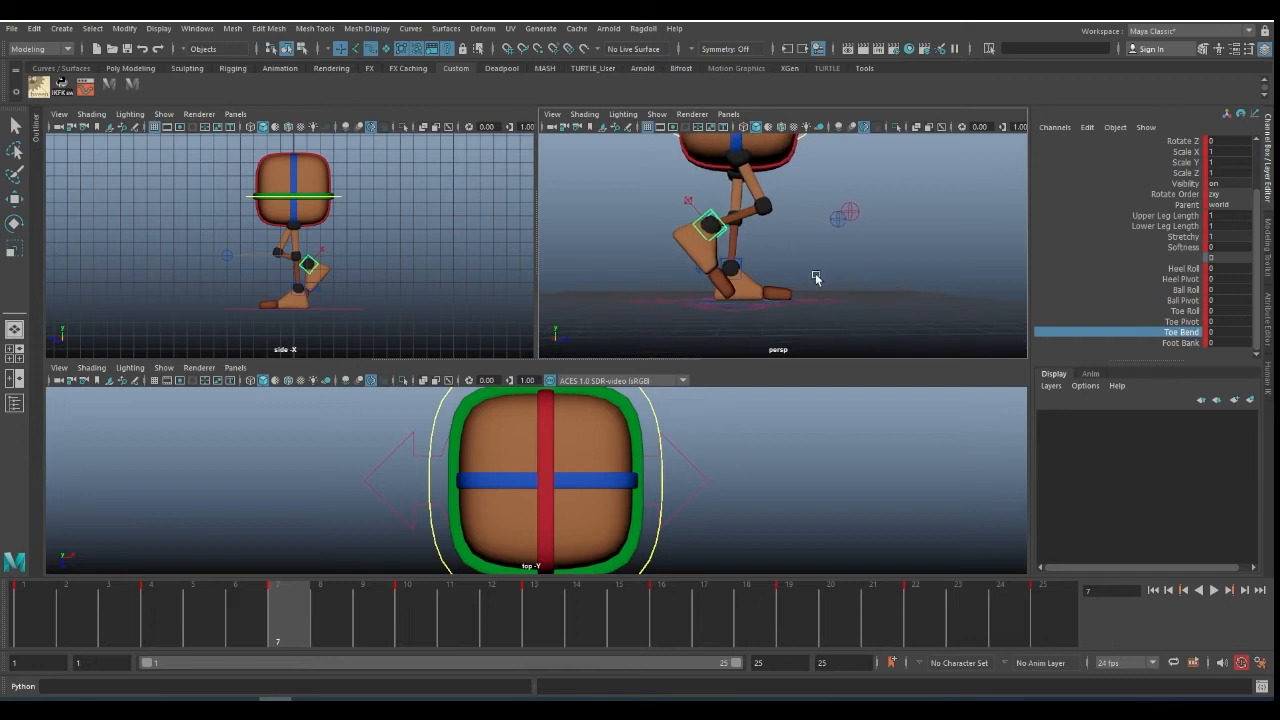
pyautogui.moveTo(322, 610); pyautogui.dragTo(542, 600)
pyautogui.moveTo(952, 297); pyautogui.dragTo(882, 265, button='middle')
# - Set the right foot's Toe Bend to 0 at frame 15
pyautogui.hotkey('alt', '.')
pyautogui.hotkey('alt', '.')
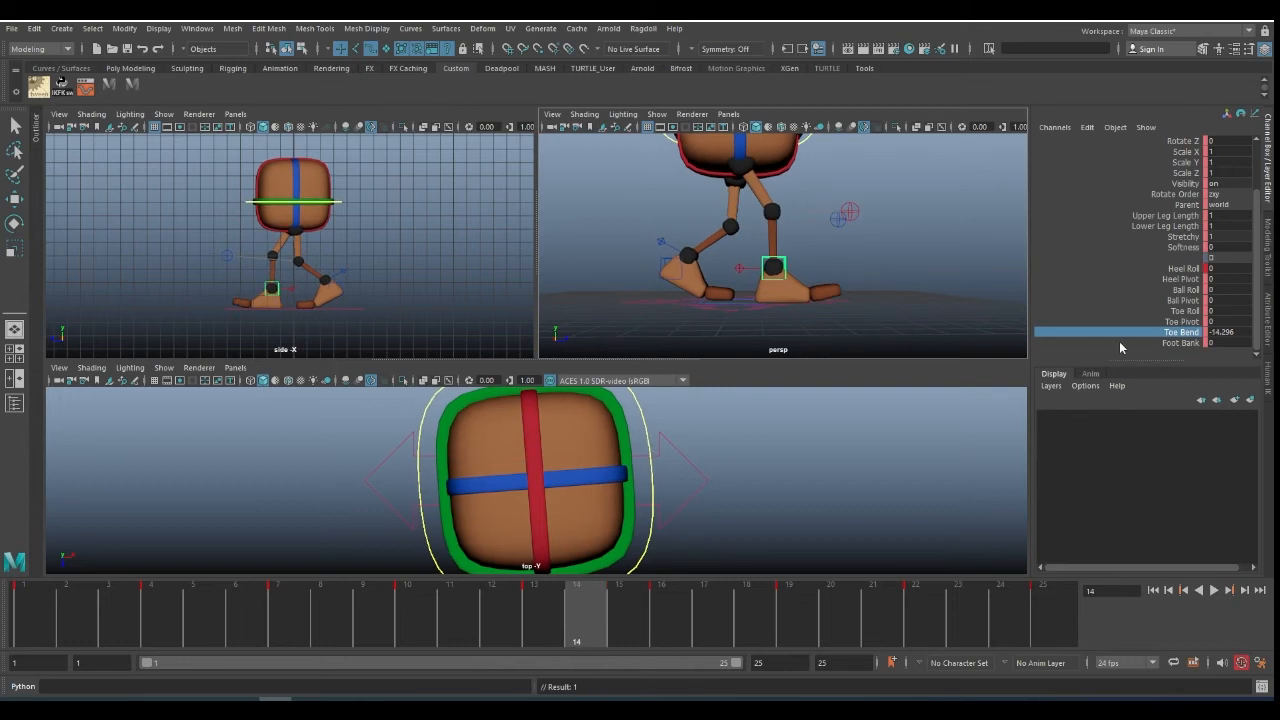
pyautogui.doubleClick(1227, 331)
# - Scrub to frame 25 and play back the walk in a maximized perspective view while orbiting around the character
pyautogui.keyDown('alt'); pyautogui.moveTo(845, 256); pyautogui.dragTo(712, 295); pyautogui.keyUp('alt')
pyautogui.click(661, 608)
pyautogui.moveTo(704, 617); pyautogui.dragTo(1040, 620)
pyautogui.keyDown('alt'); pyautogui.moveTo(818, 313); pyautogui.dragTo(825, 263); pyautogui.keyUp('alt')
pyautogui.press('space')
pyautogui.keyDown('alt'); pyautogui.moveTo(652, 286); pyautogui.dragTo(698, 300); pyautogui.keyUp('alt')
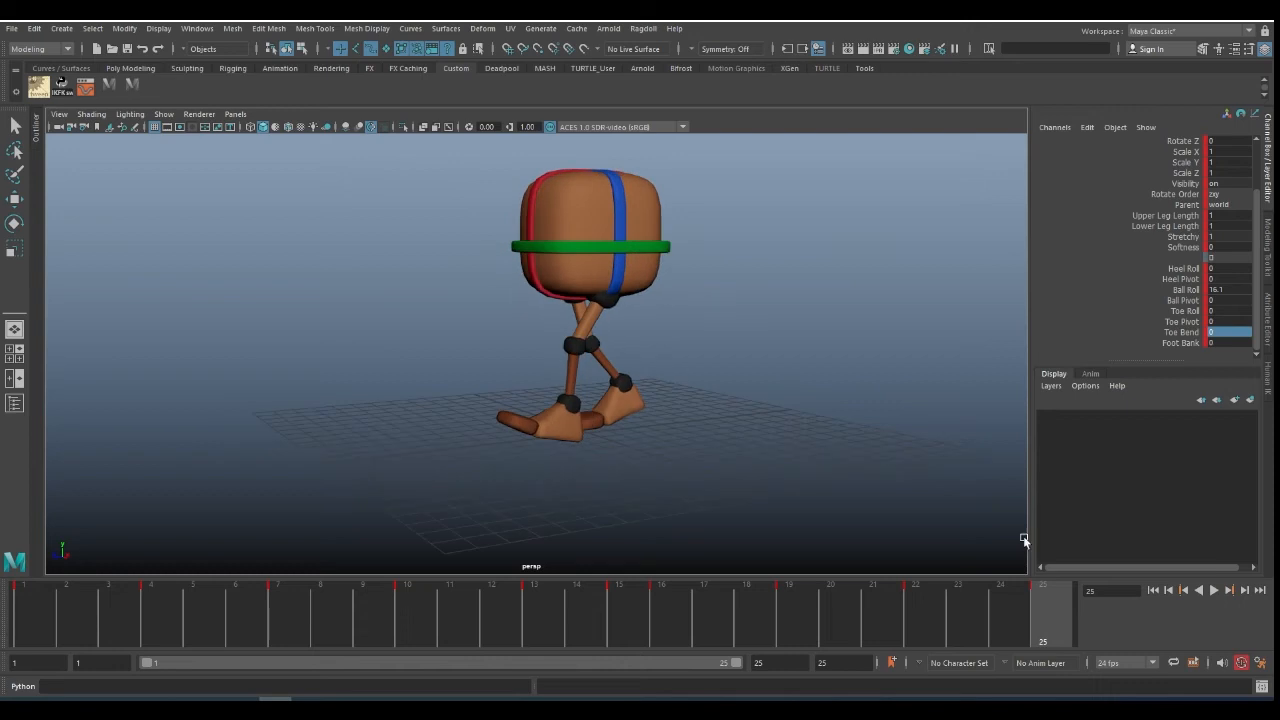
pyautogui.click(1210, 591)
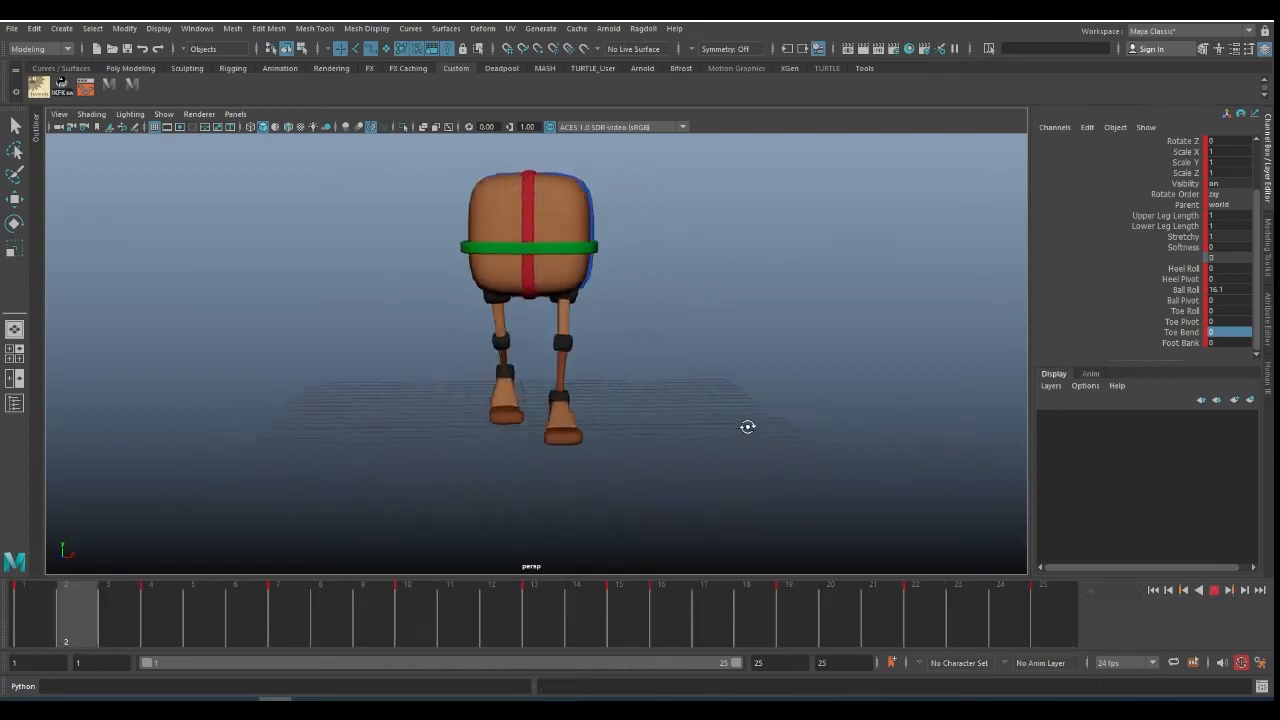
pyautogui.click(1214, 591)
# - Switch the perspective view to a maximized front view framed on the character
pyautogui.press('space')
pyautogui.moveTo(762, 346); pyautogui.dragTo(828, 340)
pyautogui.press('space')
pyautogui.moveTo(649, 347); pyautogui.dragTo(644, 400)
pyautogui.keyDown('alt'); pyautogui.moveTo(643, 400); pyautogui.dragTo(562, 247, button='right'); pyautogui.keyUp('alt')
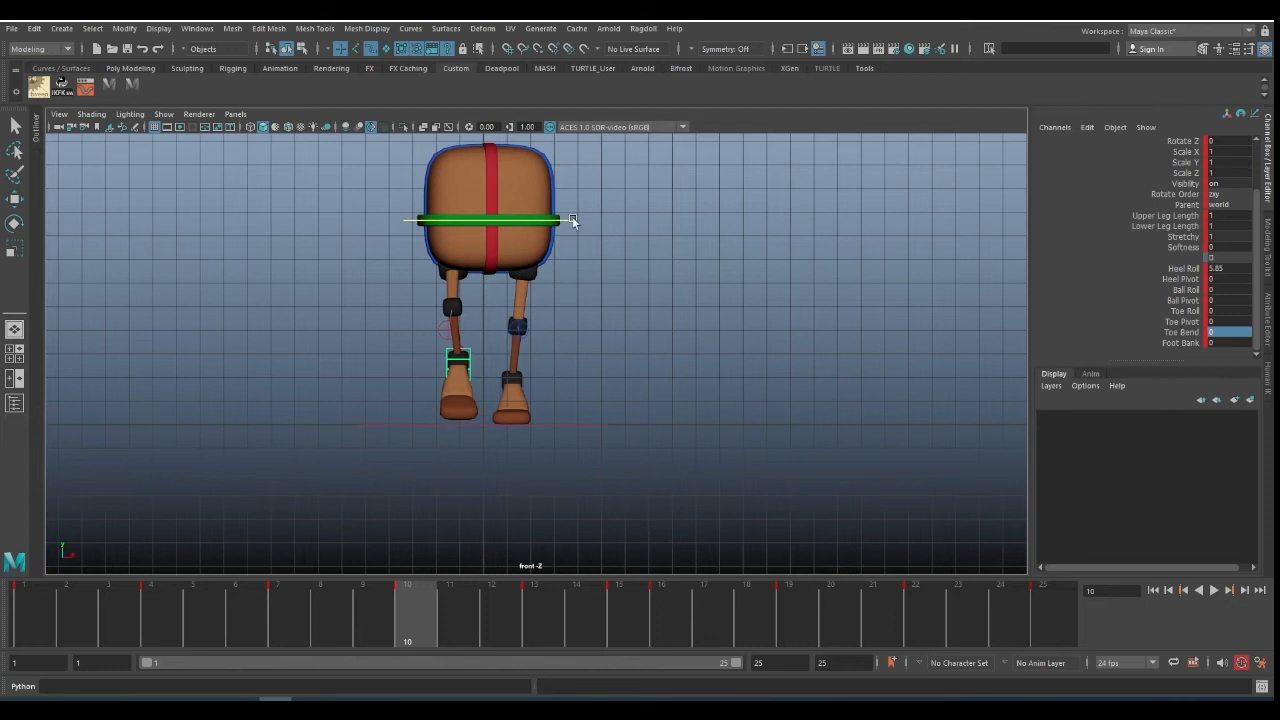
# - Select the COG control, scrub from frame 1 to frame 5 in the front view, and return to the multi-view layout
pyautogui.keyDown('alt'); pyautogui.moveTo(574, 218); pyautogui.dragTo(577, 235, button='middle'); pyautogui.keyUp('alt')
pyautogui.click(568, 236)
pyautogui.press('w')
pyautogui.moveTo(31, 600); pyautogui.dragTo(193, 610)
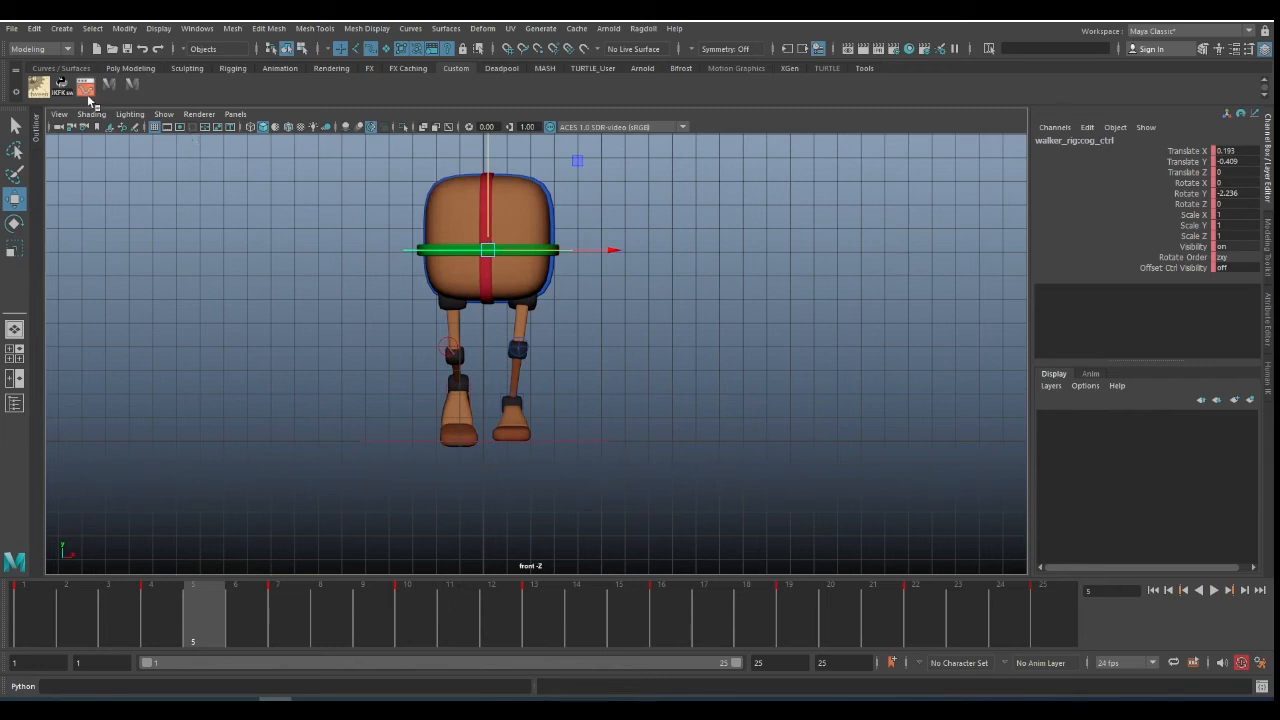
pyautogui.press('space')
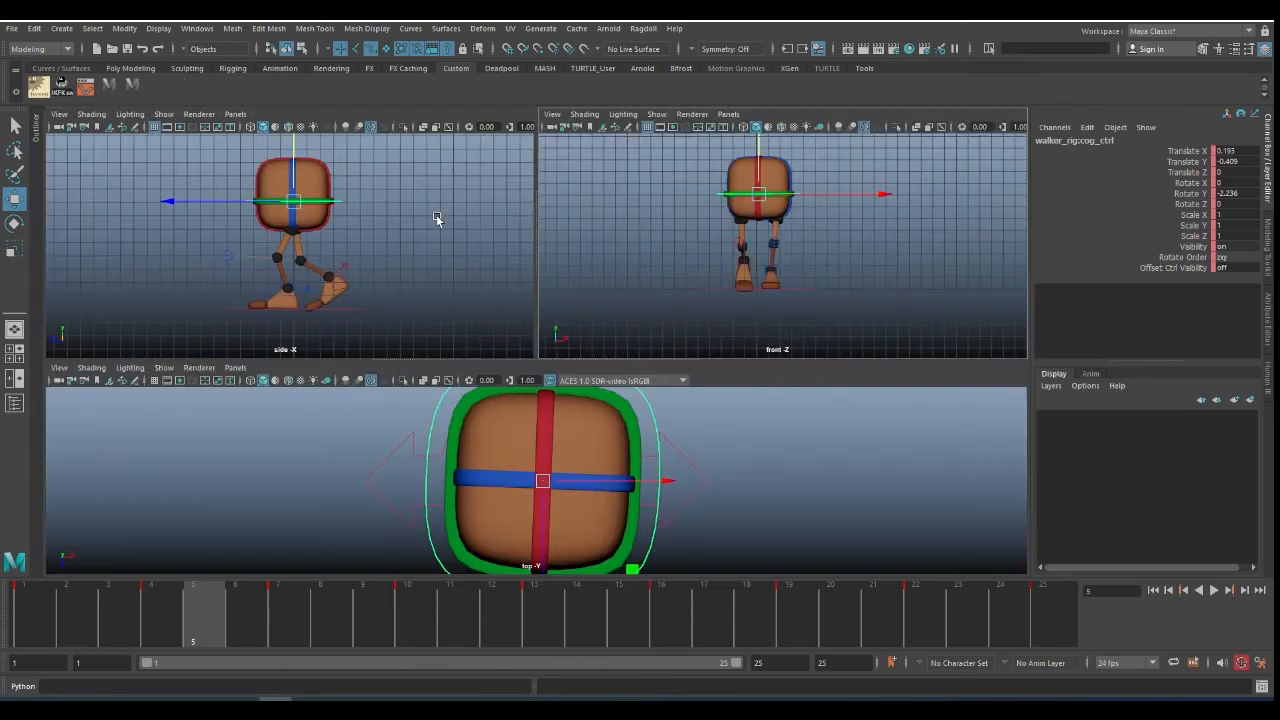
# - Replace the top view with the Graph Editor and select the COG control to display its animation curves
pyautogui.click(240, 370)
pyautogui.moveTo(277, 440)
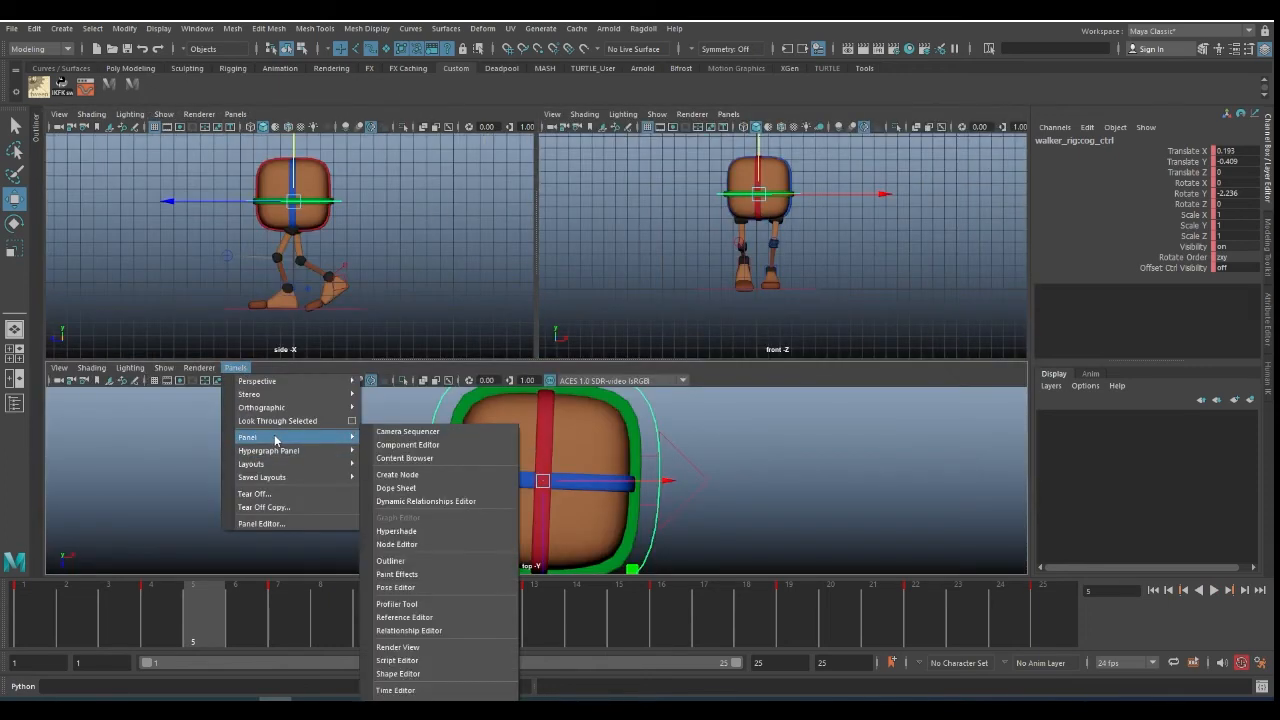
pyautogui.click(417, 531)
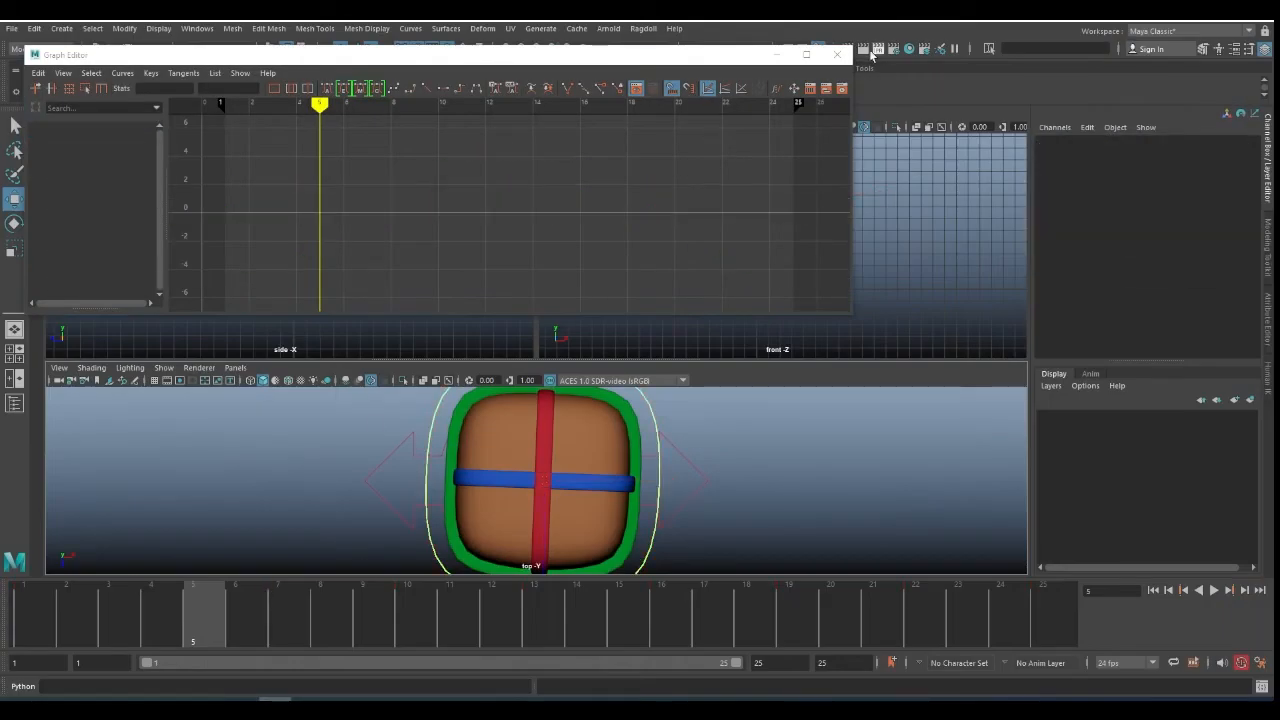
pyautogui.click(266, 398)
pyautogui.click(236, 369)
pyautogui.moveTo(281, 440)
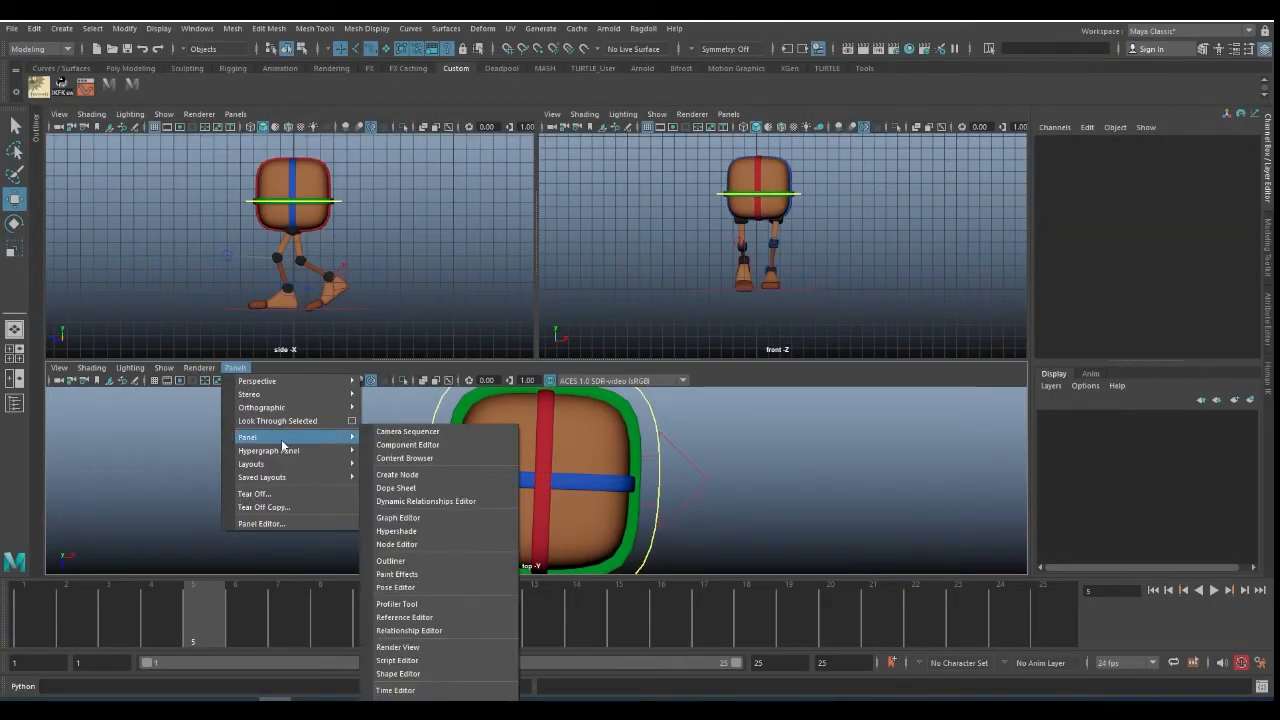
pyautogui.click(415, 518)
pyautogui.click(788, 192)
pyautogui.scroll(-3, 367, 491)
# - Set all of the COG's curves to cycle with offset beyond their keyed range, and go to frame 1
pyautogui.moveTo(360, 547); pyautogui.dragTo(926, 432)
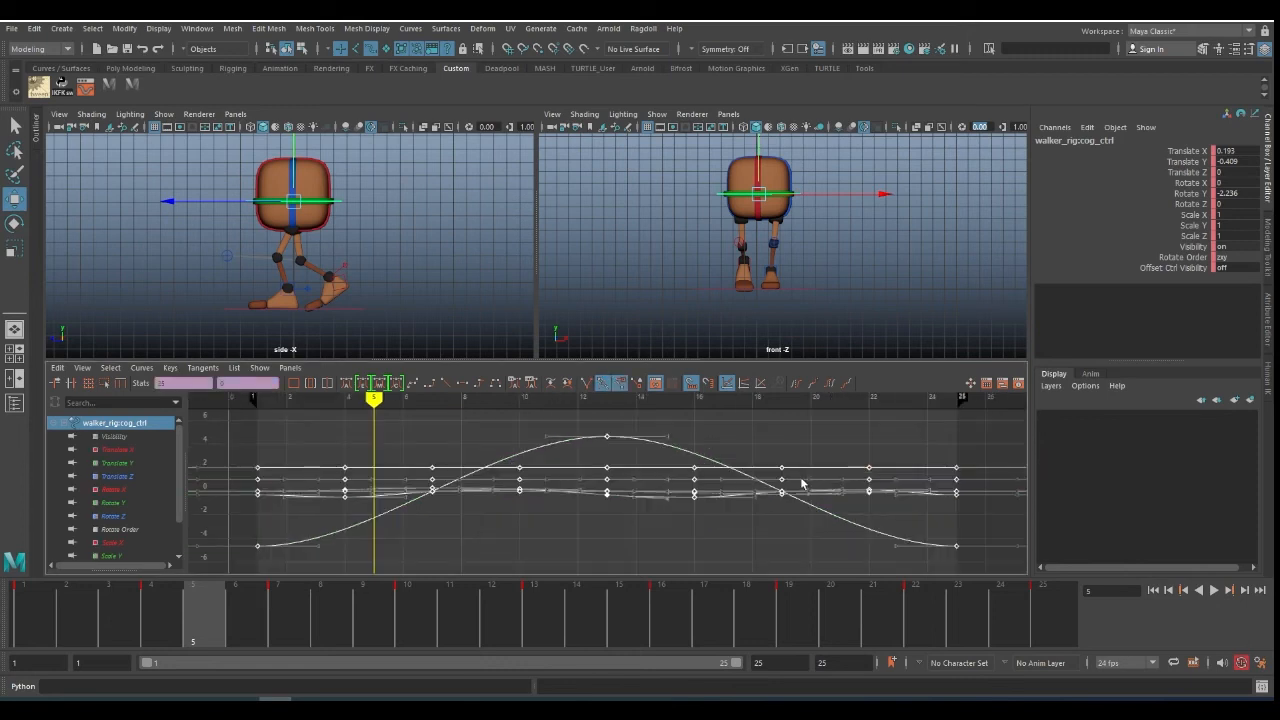
pyautogui.scroll(-3, 575, 541)
pyautogui.moveTo(239, 609); pyautogui.dragTo(22, 610)
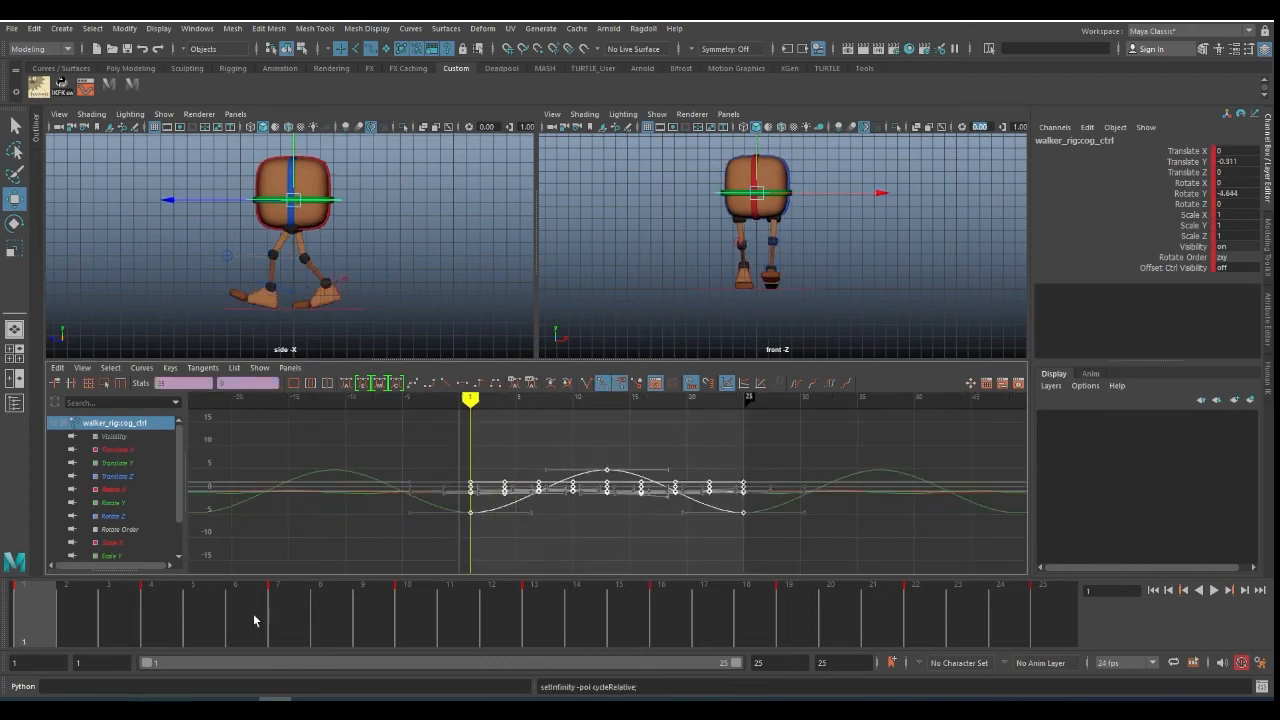
# - Try shifting the COG's Rotate Y curve later in time, then undo the shift
pyautogui.click(148, 501)
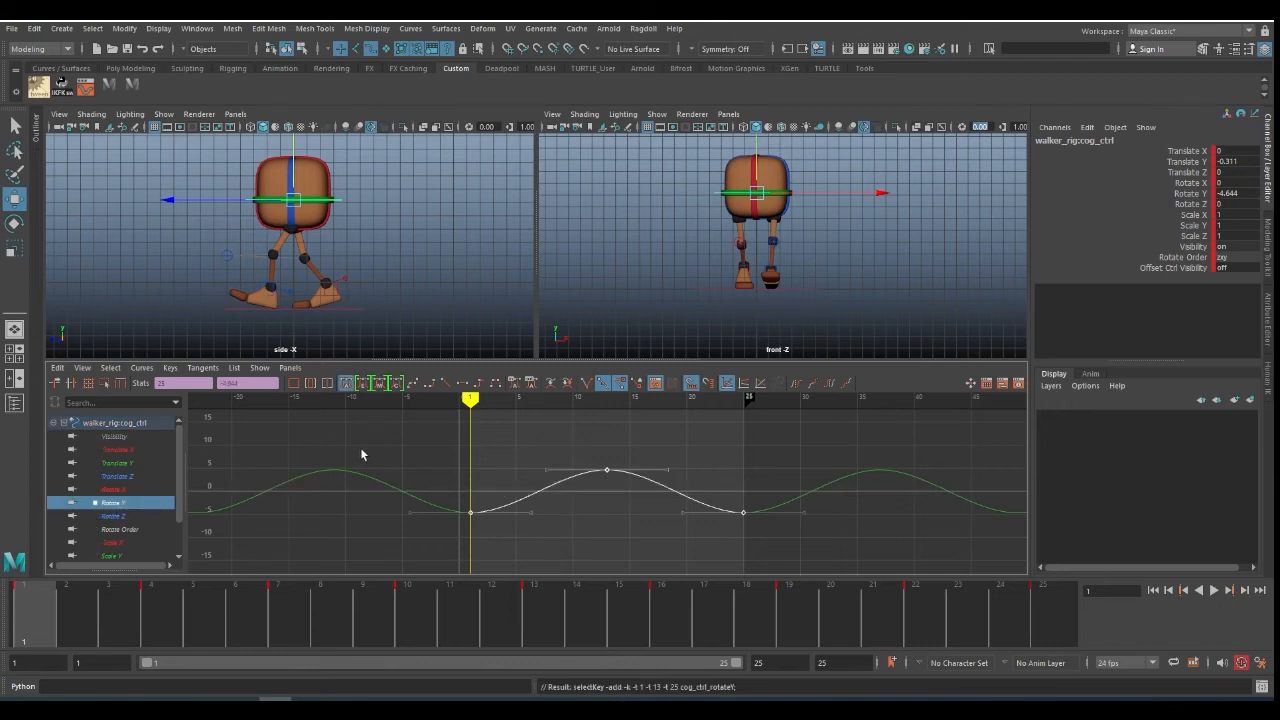
pyautogui.keyDown('shift'); pyautogui.moveTo(575, 496); pyautogui.dragTo(679, 503, button='middle'); pyautogui.keyUp('shift')
pyautogui.hotkey('ctrl', 'z')
pyautogui.hotkey('ctrl', 'z')
# - Shift the COG's whole Rotate Y curve two frames later so its peak sits at frame 15
pyautogui.moveTo(43, 619); pyautogui.dragTo(116, 619)
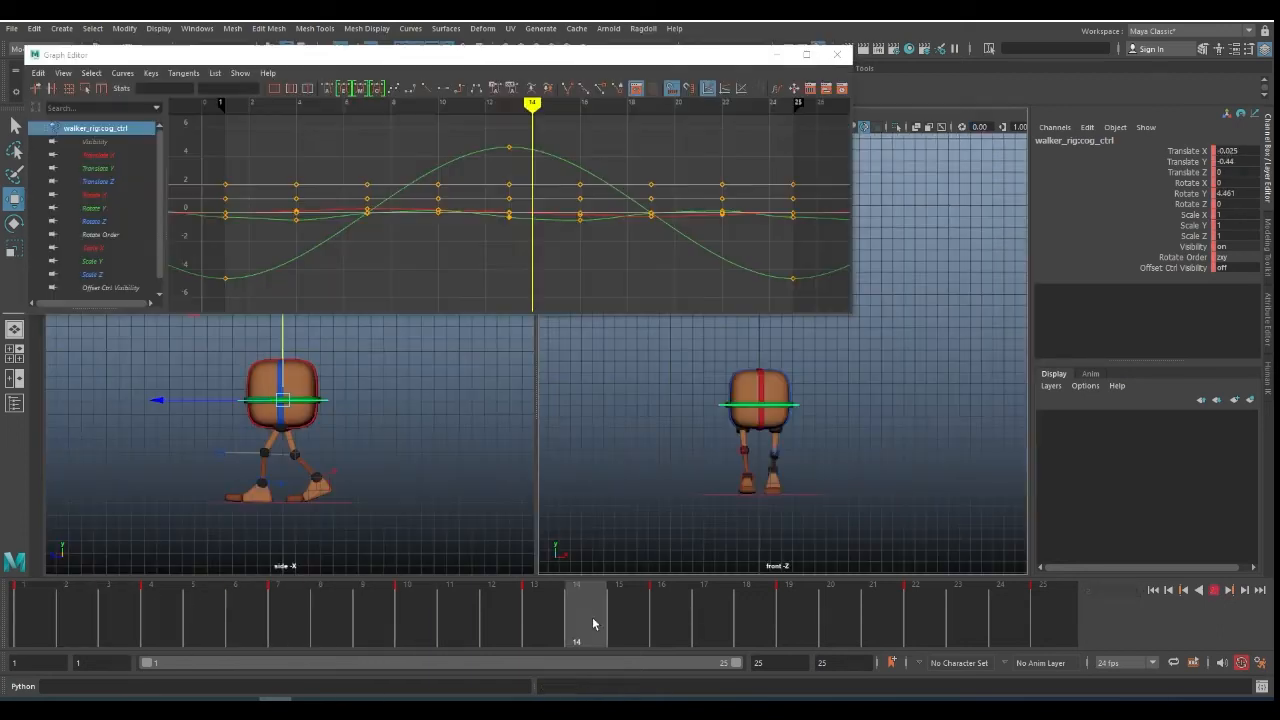
pyautogui.click(548, 597)
pyautogui.click(529, 151)
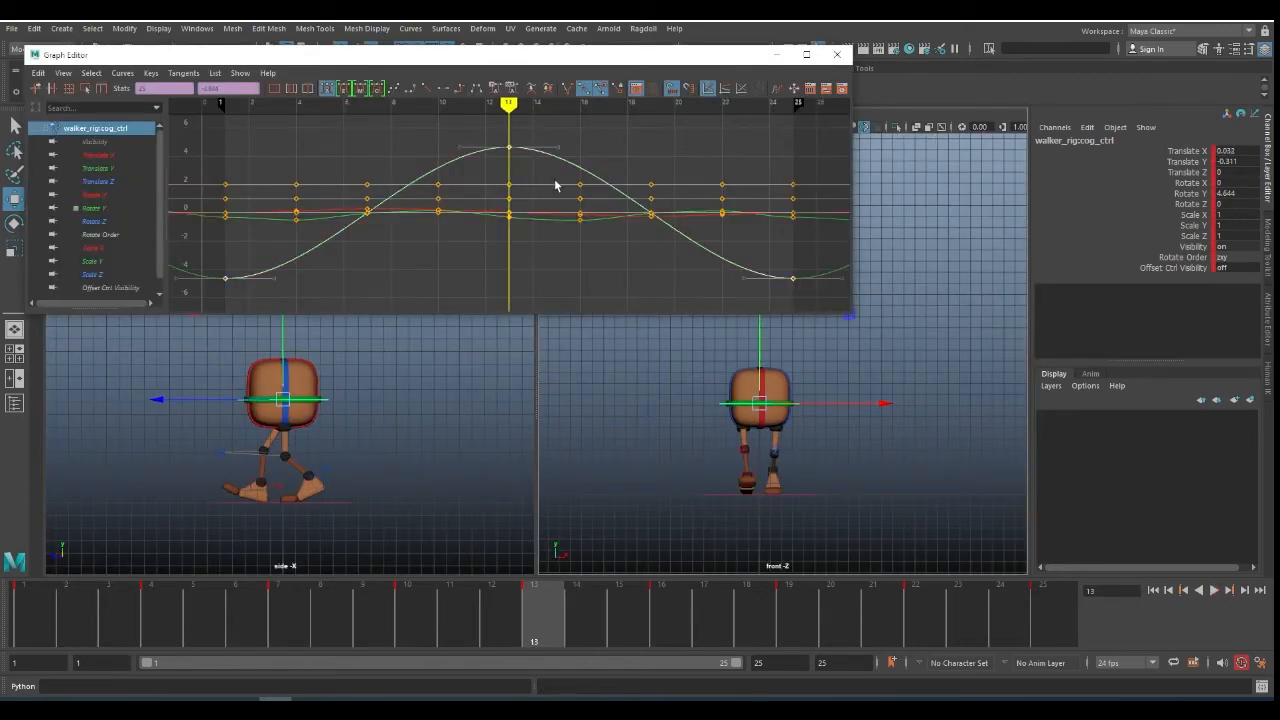
pyautogui.keyDown('shift'); pyautogui.moveTo(557, 178); pyautogui.dragTo(580, 183, button='middle'); pyautogui.keyUp('shift')
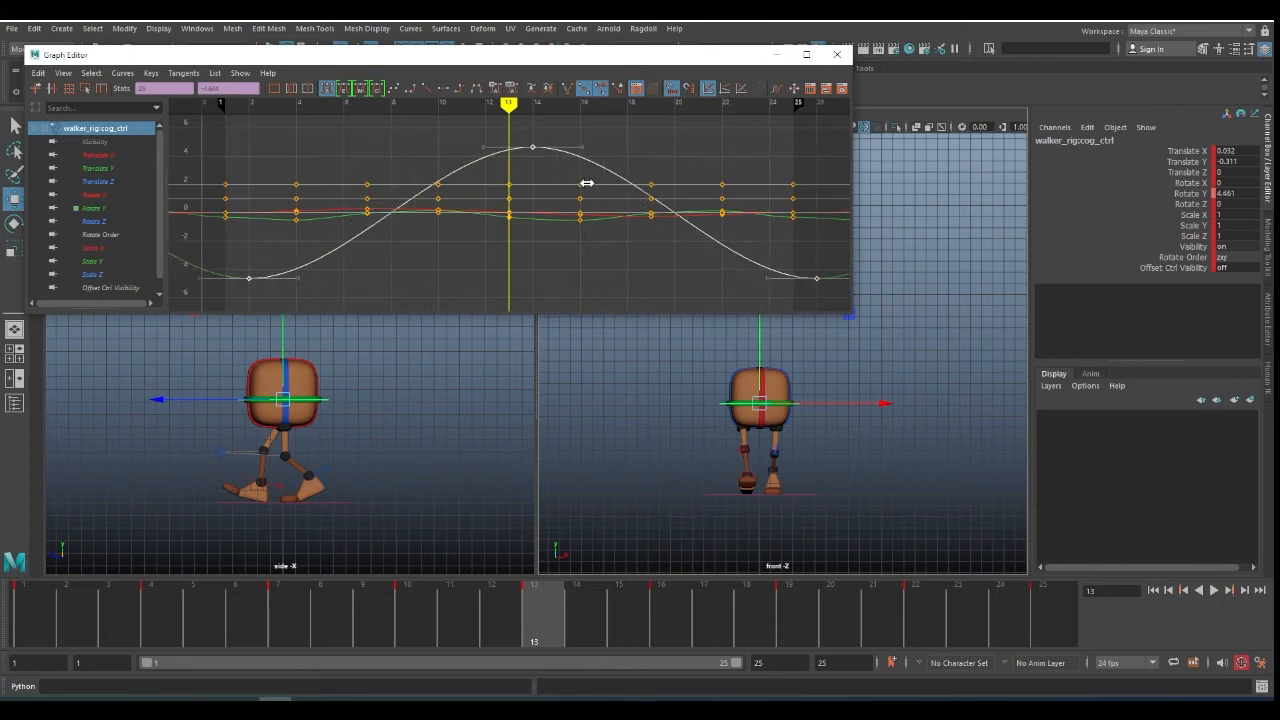
pyautogui.keyDown('shift'); pyautogui.moveTo(594, 187); pyautogui.dragTo(605, 187, button='middle'); pyautogui.keyUp('shift')
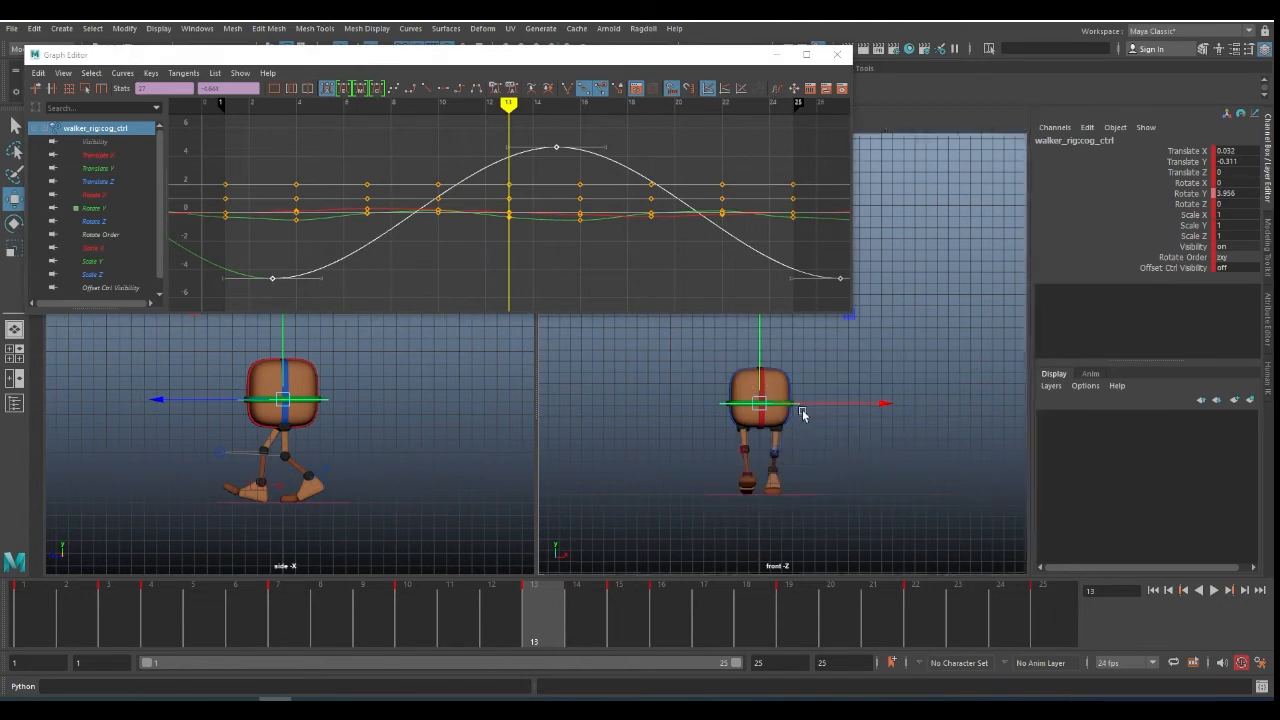
# - Play back the walk from frame 1 and scrub through it to review the COG's offset Y rotation
pyautogui.press('space')
pyautogui.keyDown('alt'); pyautogui.moveTo(754, 437); pyautogui.dragTo(701, 439); pyautogui.keyUp('alt')
pyautogui.press('space')
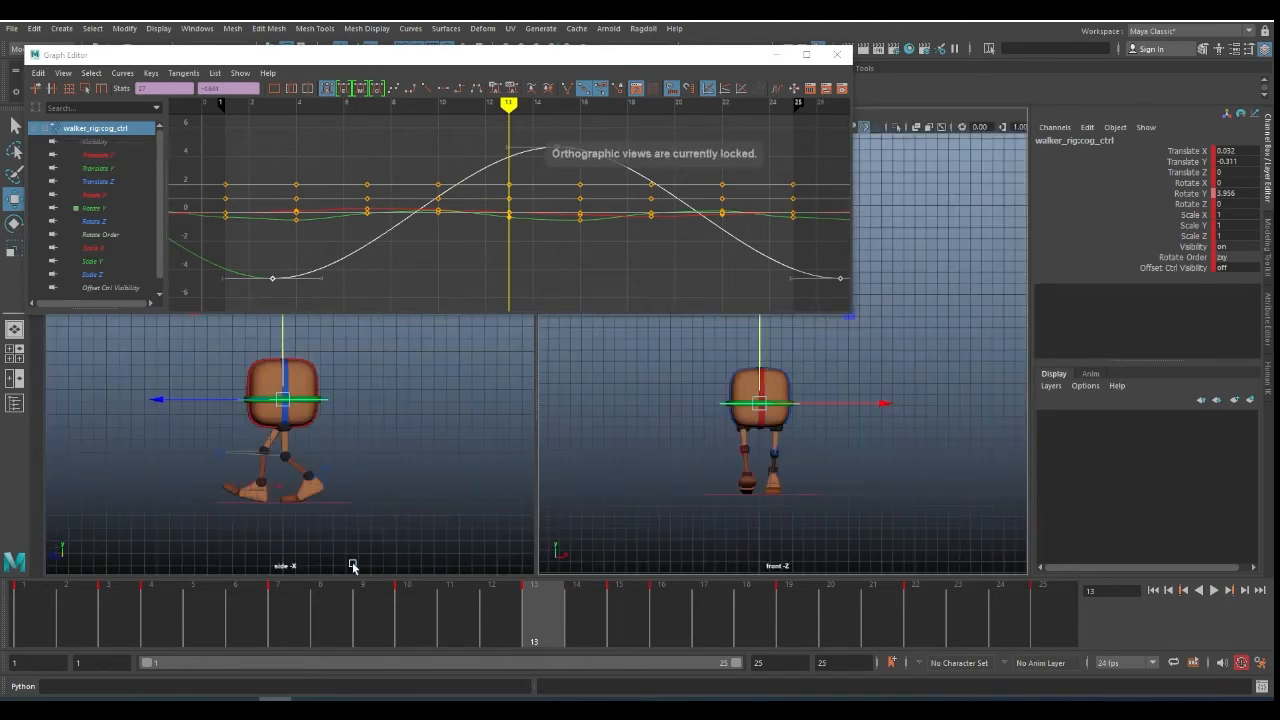
pyautogui.click(28, 617)
pyautogui.click(1212, 591)
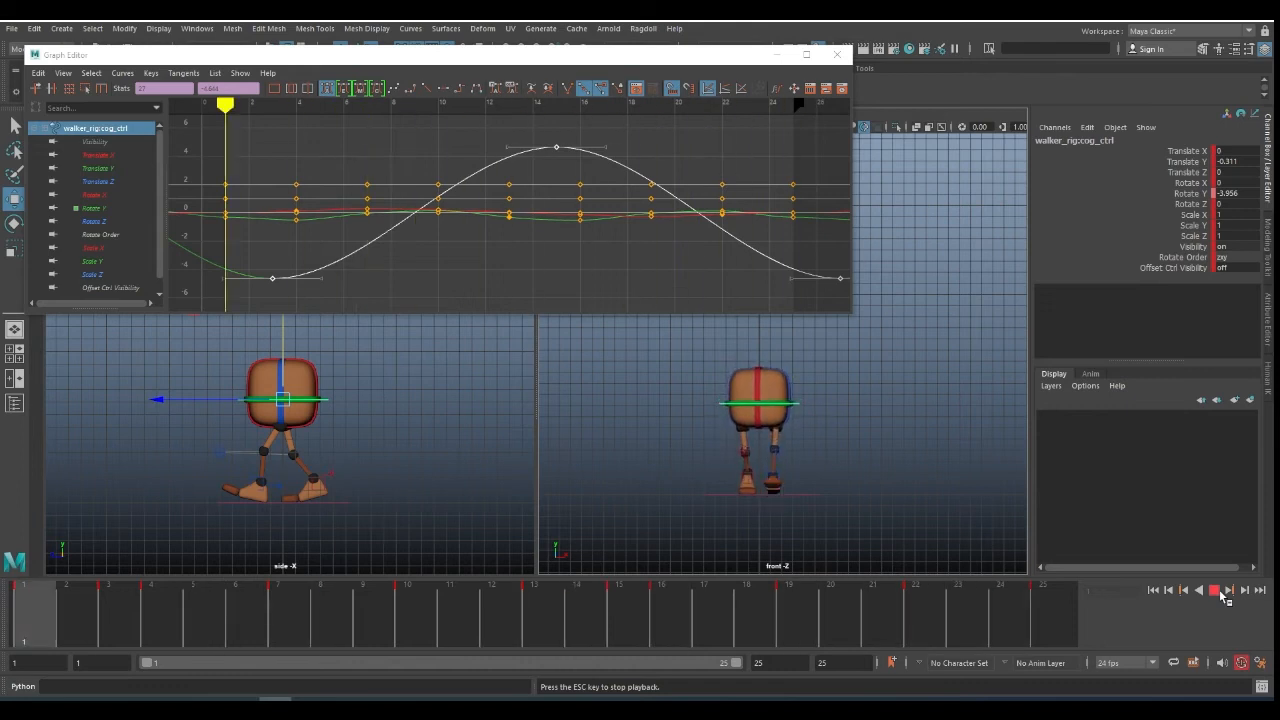
pyautogui.click(28, 603)
pyautogui.moveTo(28, 603); pyautogui.dragTo(731, 634)
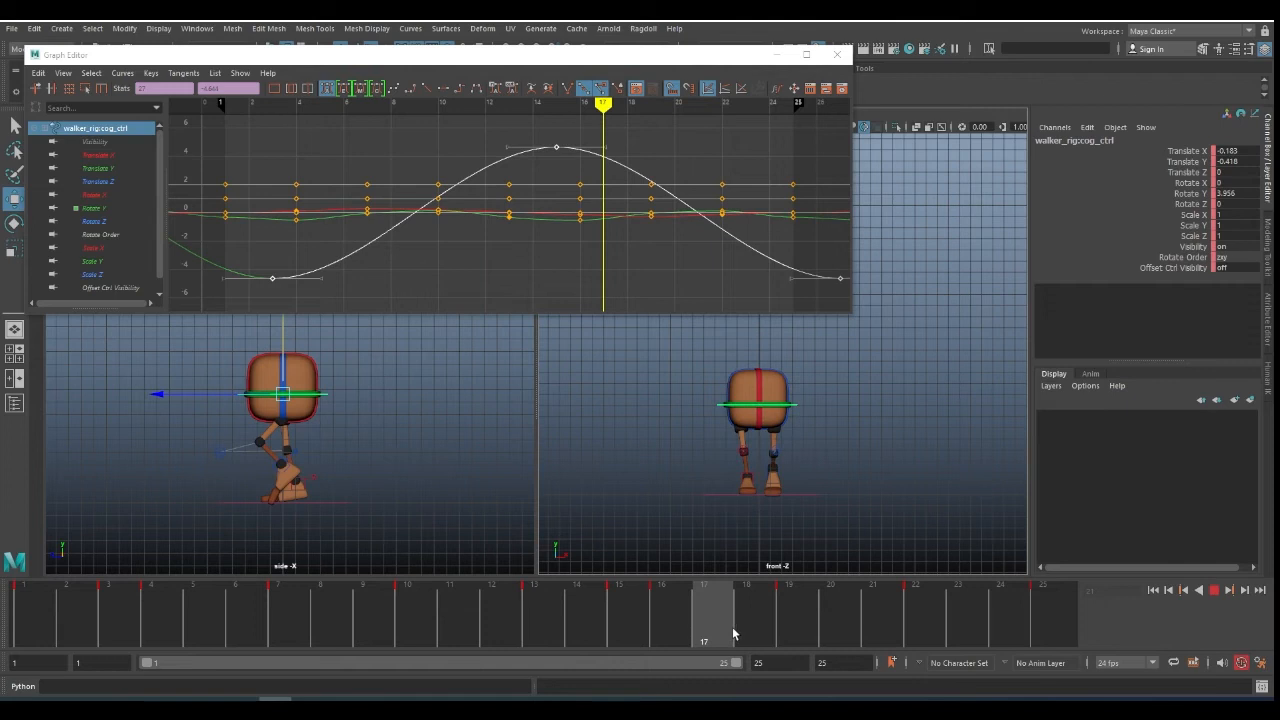
# - Maximize the side view, frame the character below the Graph Editor, and scrub to frame 6
pyautogui.press('space')
pyautogui.scroll(-1, 477, 440)
pyautogui.keyDown('alt'); pyautogui.moveTo(521, 456); pyautogui.dragTo(554, 394, button='middle'); pyautogui.keyUp('alt')
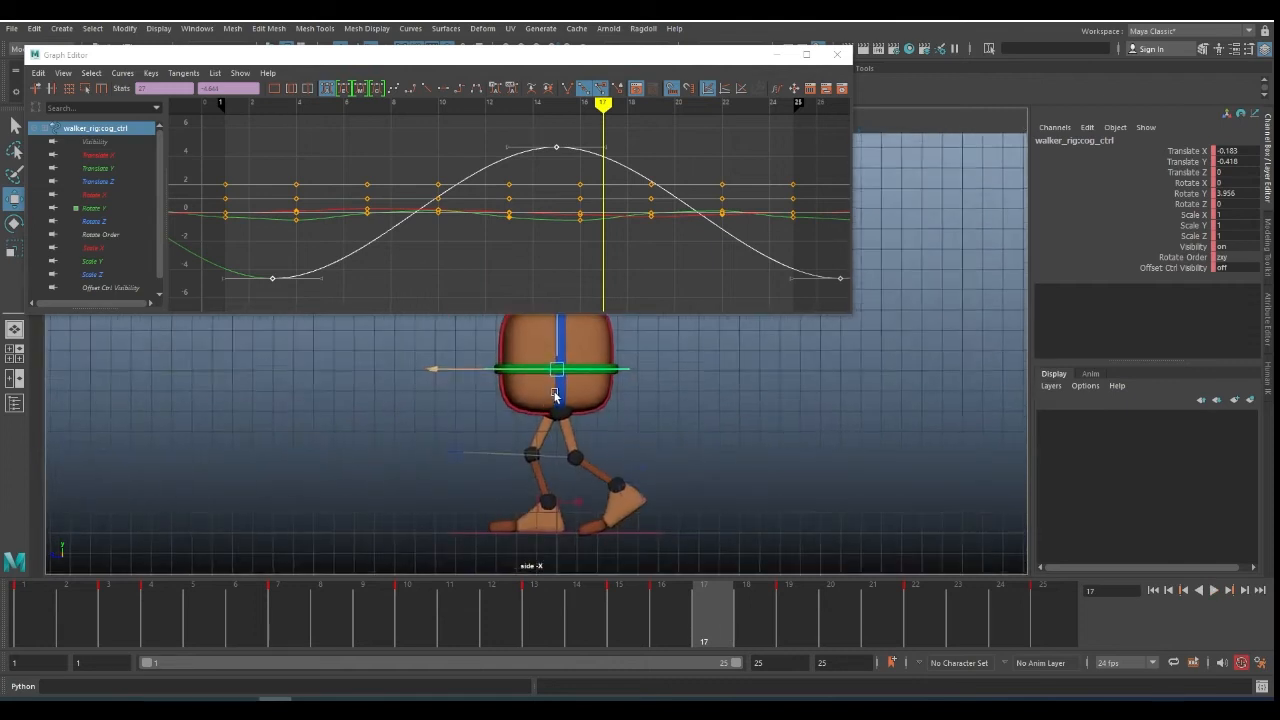
pyautogui.moveTo(22, 609); pyautogui.dragTo(236, 604)
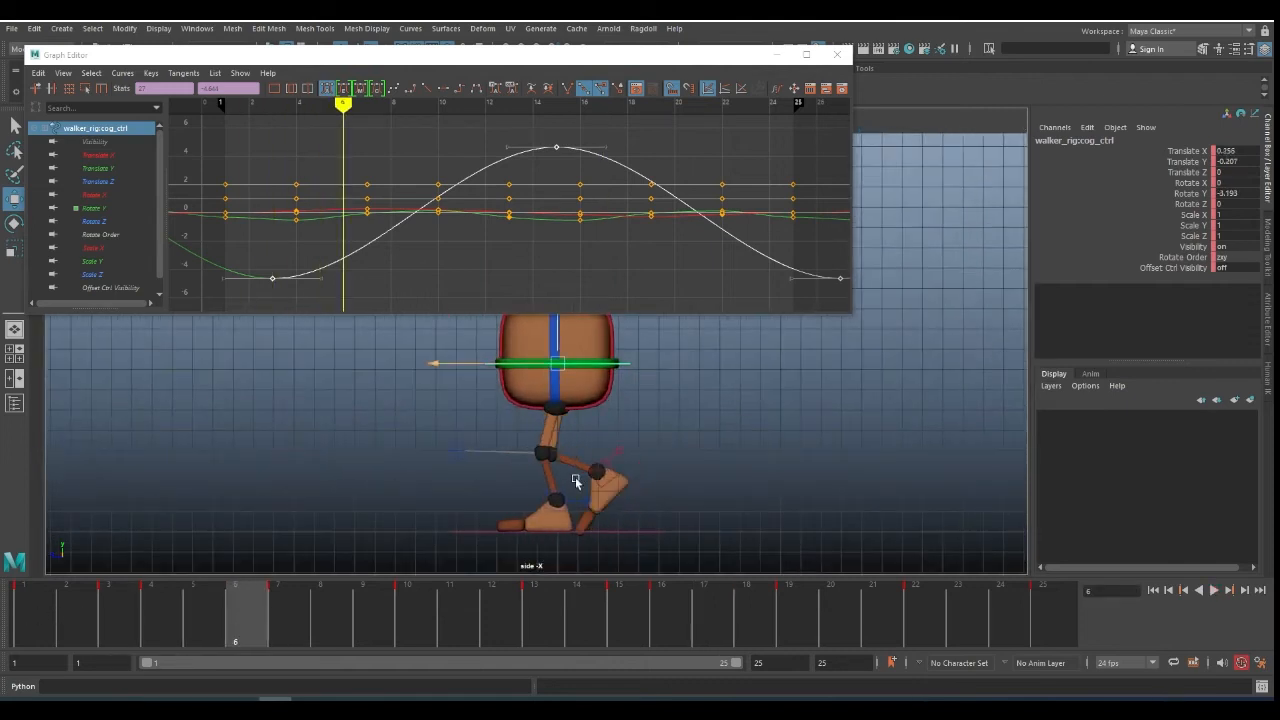
pyautogui.keyDown('alt'); pyautogui.moveTo(575, 477); pyautogui.dragTo(537, 457, button='right'); pyautogui.keyUp('alt')
pyautogui.keyDown('alt'); pyautogui.moveTo(564, 428); pyautogui.dragTo(572, 455, button='middle'); pyautogui.keyUp('alt')
# - Try tilting the COG to about 6 degrees in Rotate X at frame 7 and keying it, then undo it
pyautogui.press('e')
pyautogui.moveTo(25, 593)
pyautogui.mouseDown()
pyautogui.moveTo(229, 619)
pyautogui.moveTo(323, 609)
pyautogui.moveTo(296, 613)
pyautogui.mouseUp()
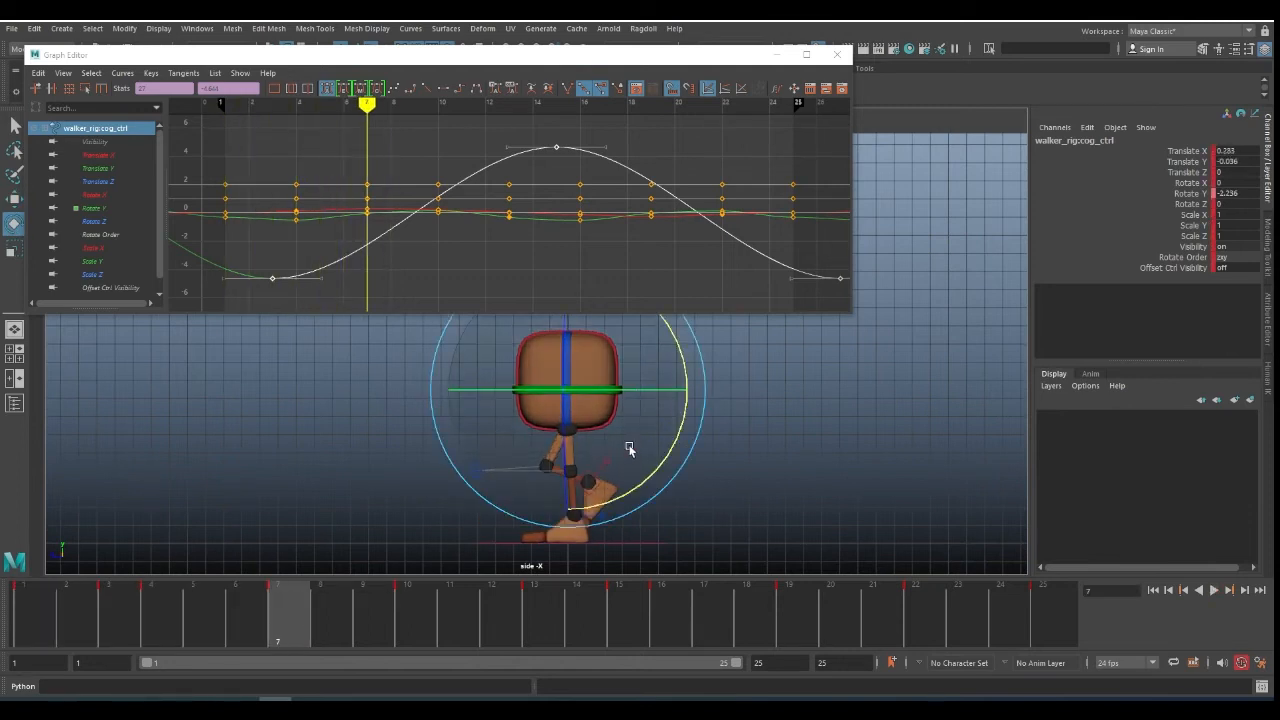
pyautogui.moveTo(677, 443); pyautogui.dragTo(686, 429)
pyautogui.press('s')
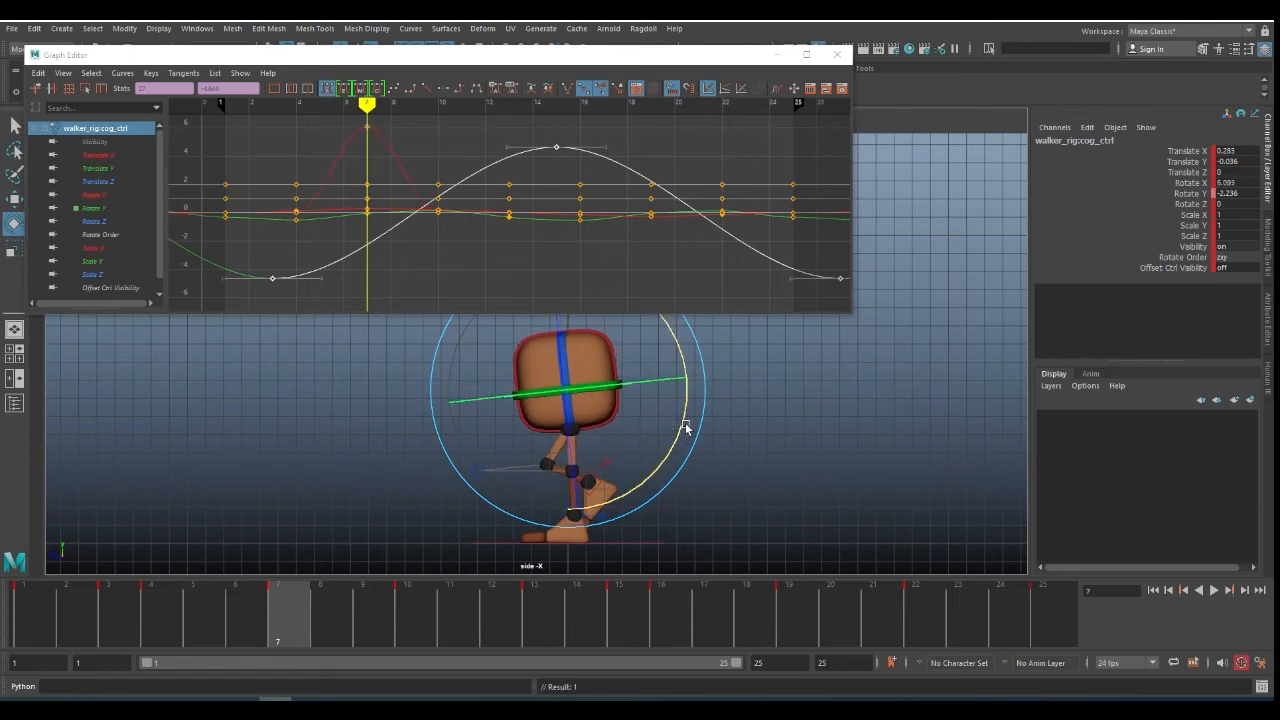
pyautogui.hotkey('ctrl', 'z')
pyautogui.hotkey('ctrl', 'z')
# - Try tilting the COG about -5.8 degrees in Rotate X at frame 13, then undo the rotation
pyautogui.moveTo(309, 624); pyautogui.dragTo(561, 620)
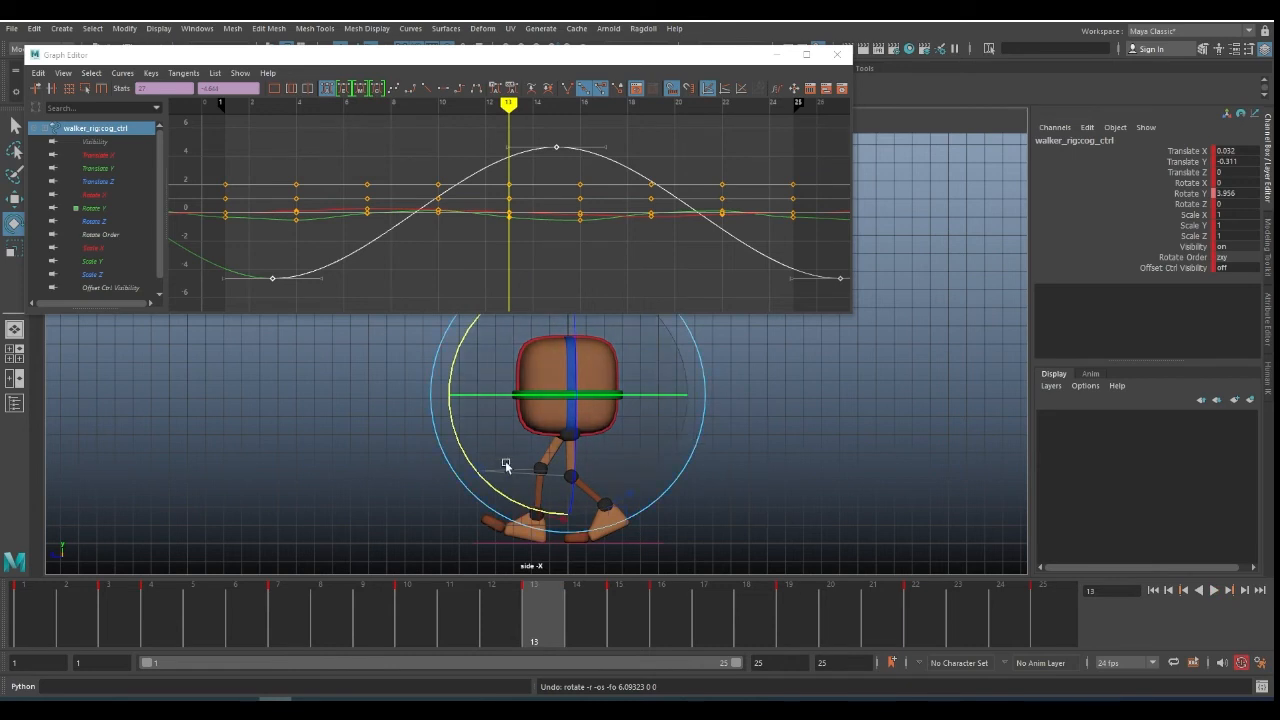
pyautogui.moveTo(470, 465); pyautogui.dragTo(465, 456)
pyautogui.hotkey('ctrl', 'z')
# - Isolate the COG's Rotate X curve and tilt the body to about 5.3 degrees at frame 10
pyautogui.click(35, 621)
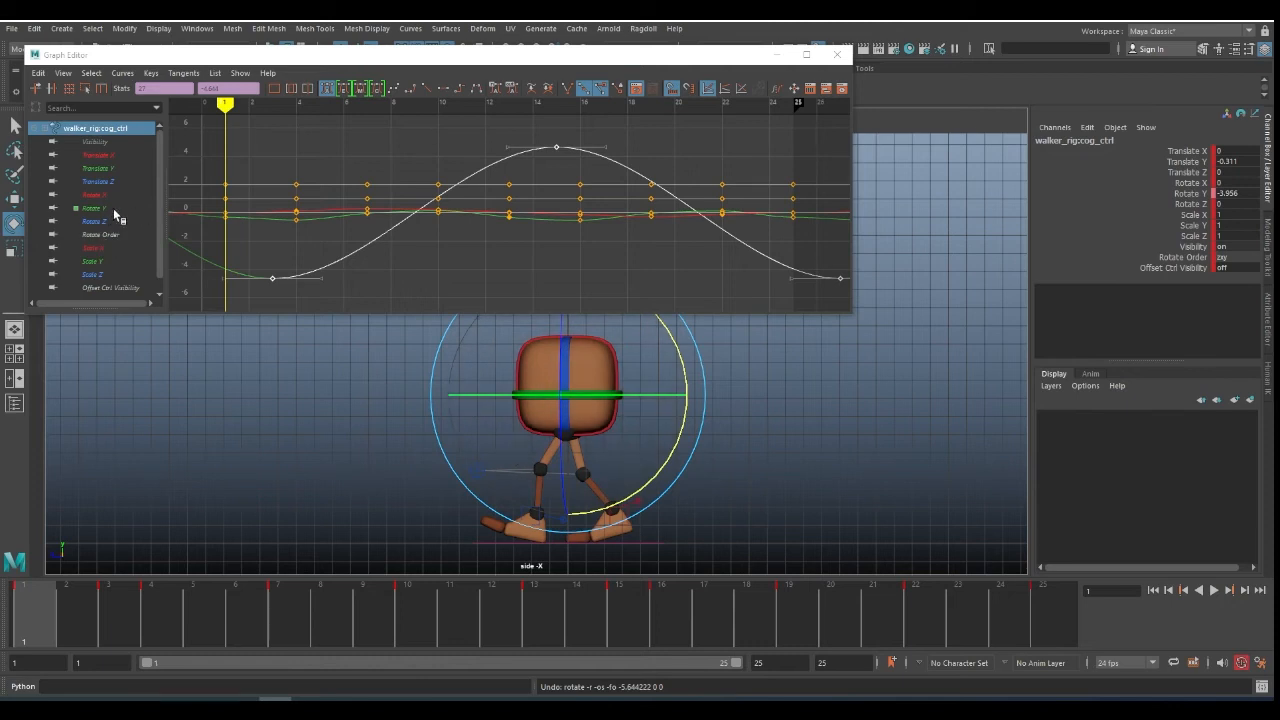
pyautogui.click(115, 198)
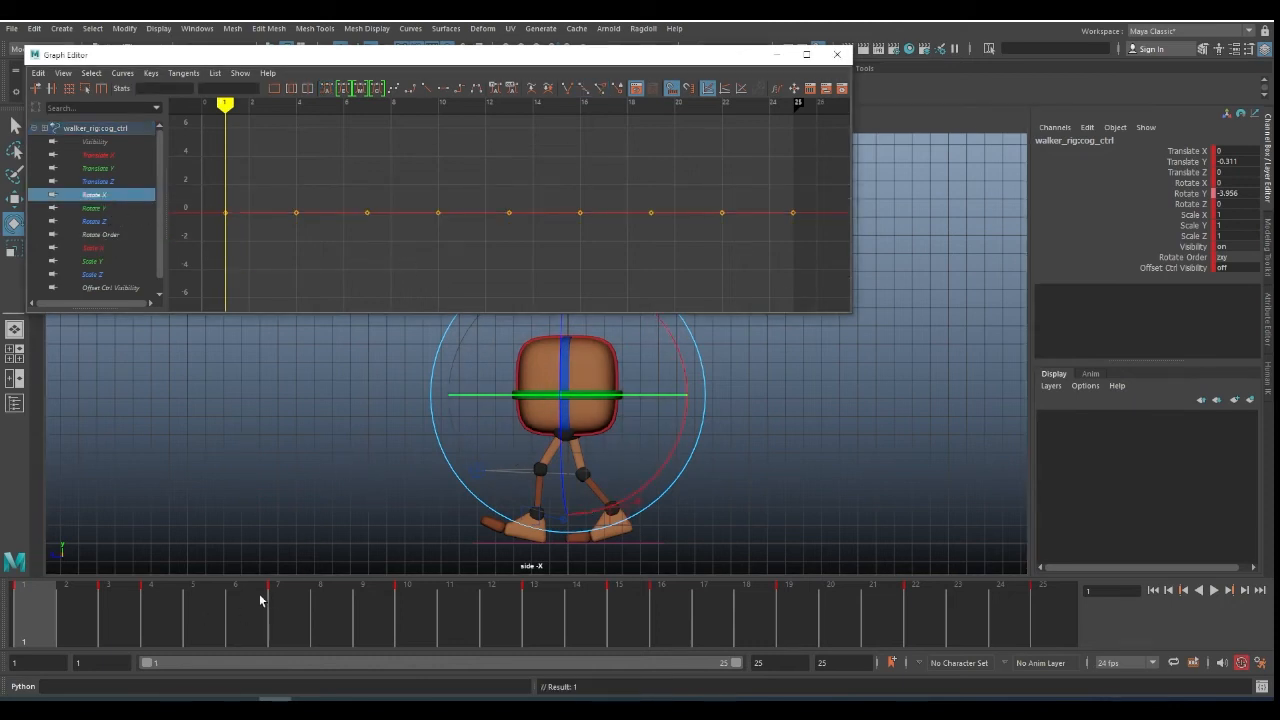
pyautogui.hotkey('alt', 'v')
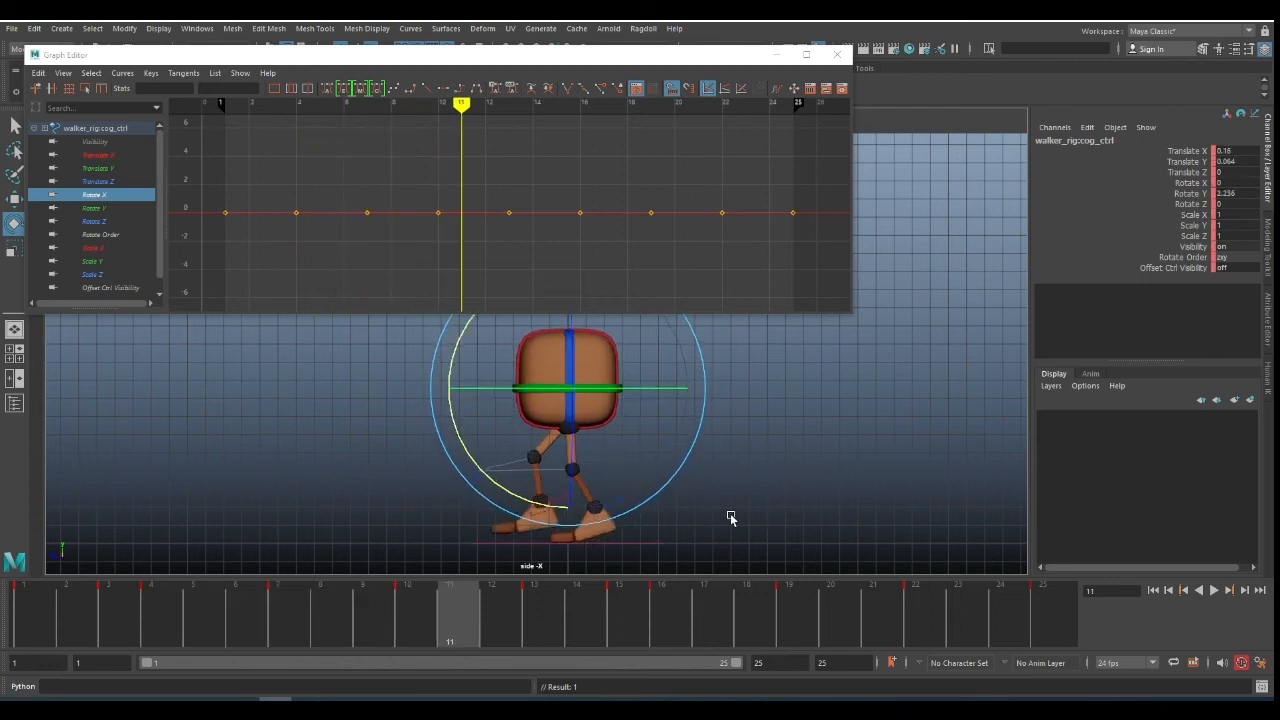
pyautogui.moveTo(455, 346); pyautogui.dragTo(454, 360)
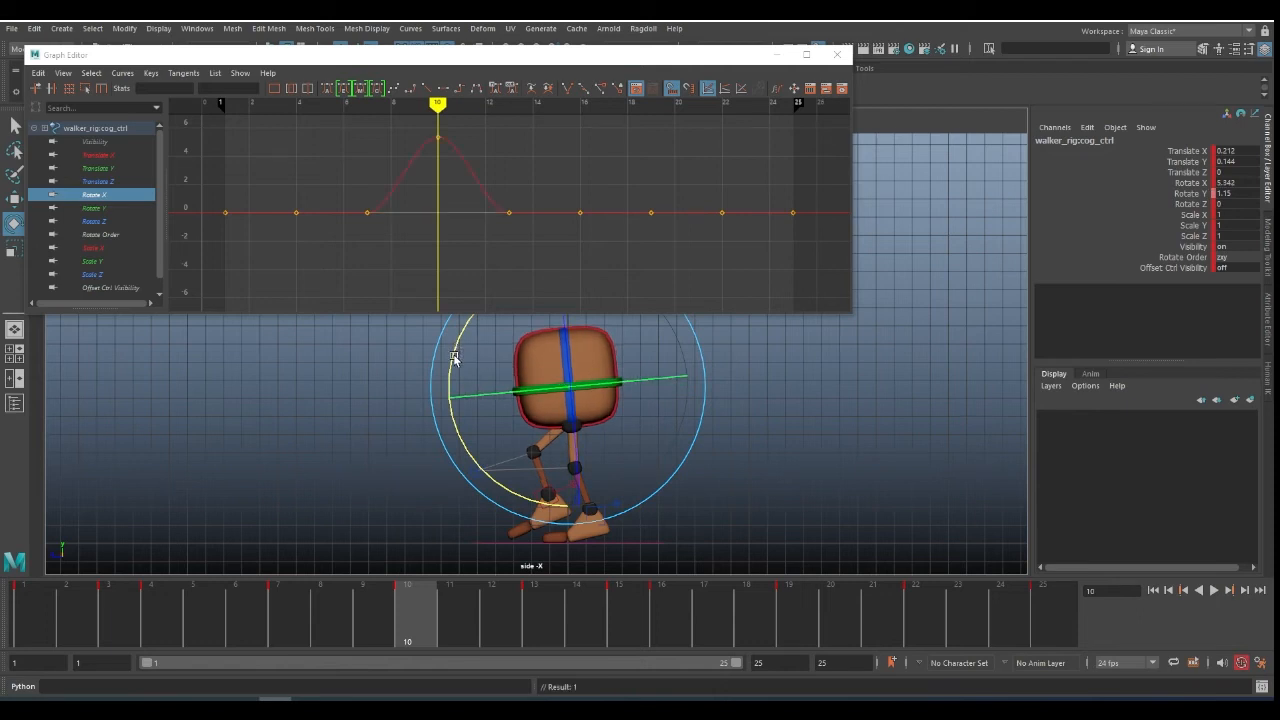
# - Step forward to frame 16 and tilt the COG to about -3.5 degrees in Rotate X
pyautogui.hotkey('alt', '.')
pyautogui.hotkey('alt', '.')
pyautogui.hotkey('alt', '.')
pyautogui.hotkey('alt', '.')
pyautogui.hotkey('alt', '.')
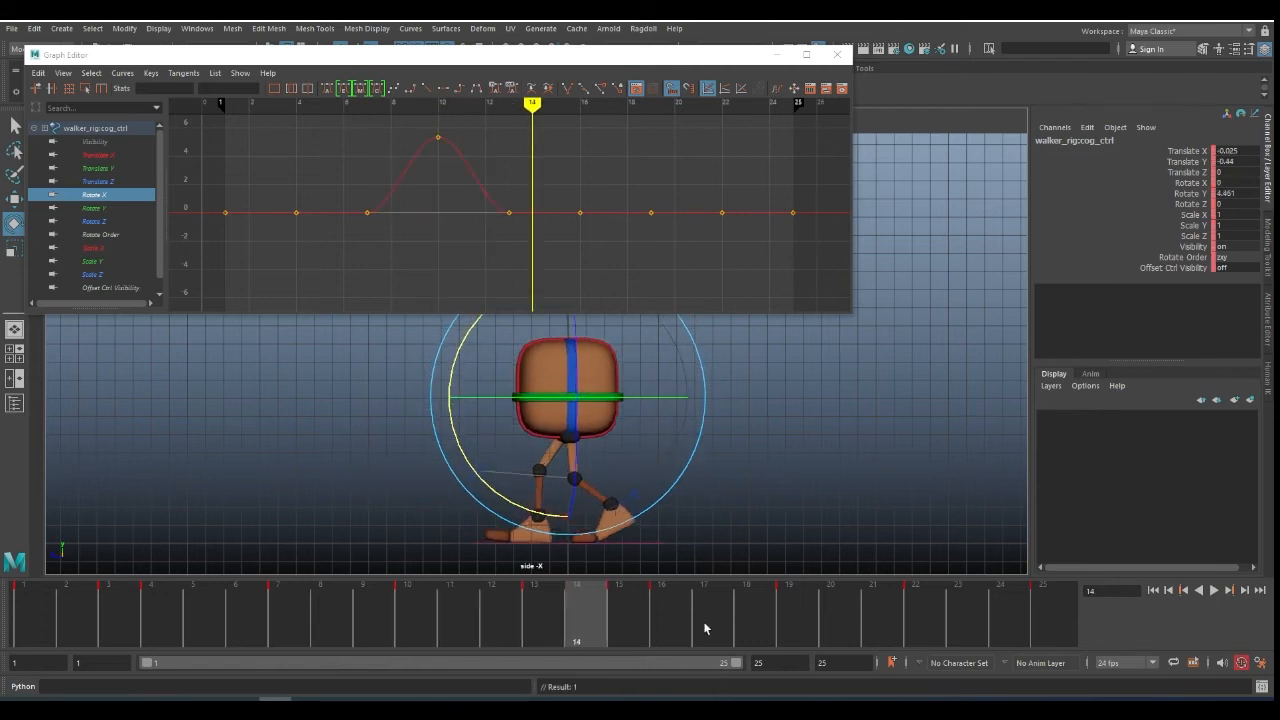
pyautogui.hotkey('alt', '.')
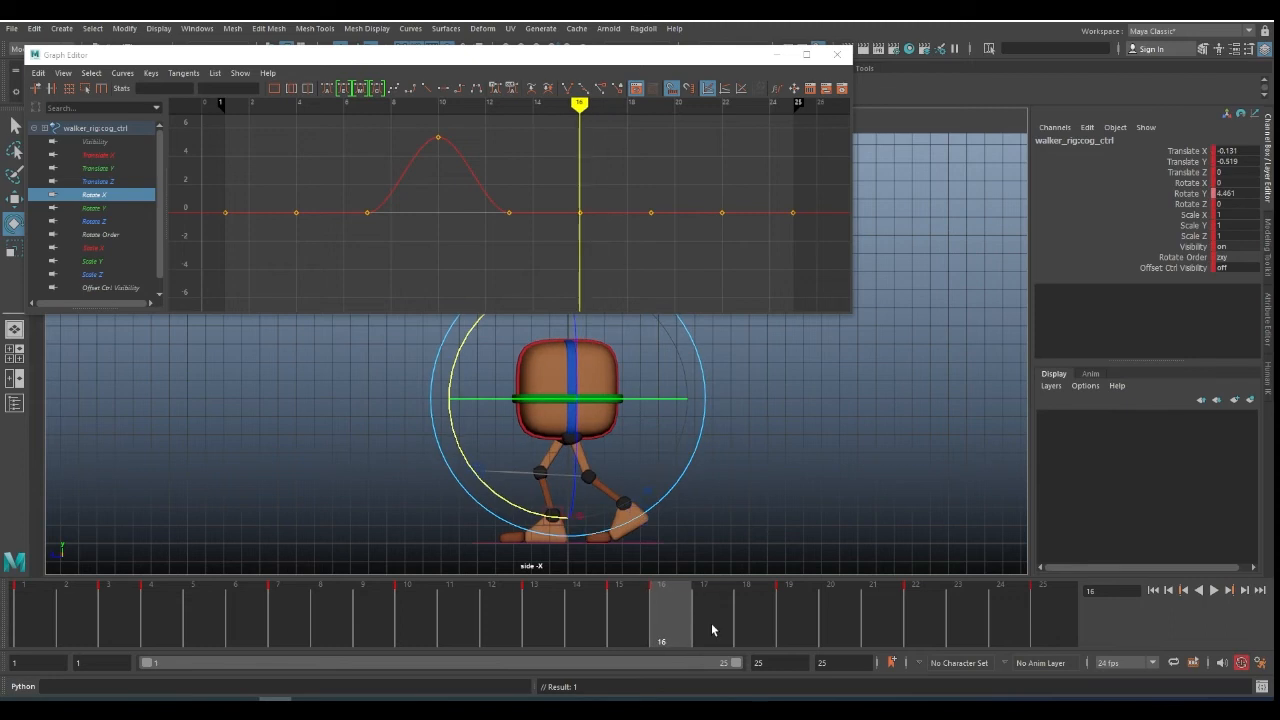
pyautogui.moveTo(466, 446); pyautogui.dragTo(458, 440)
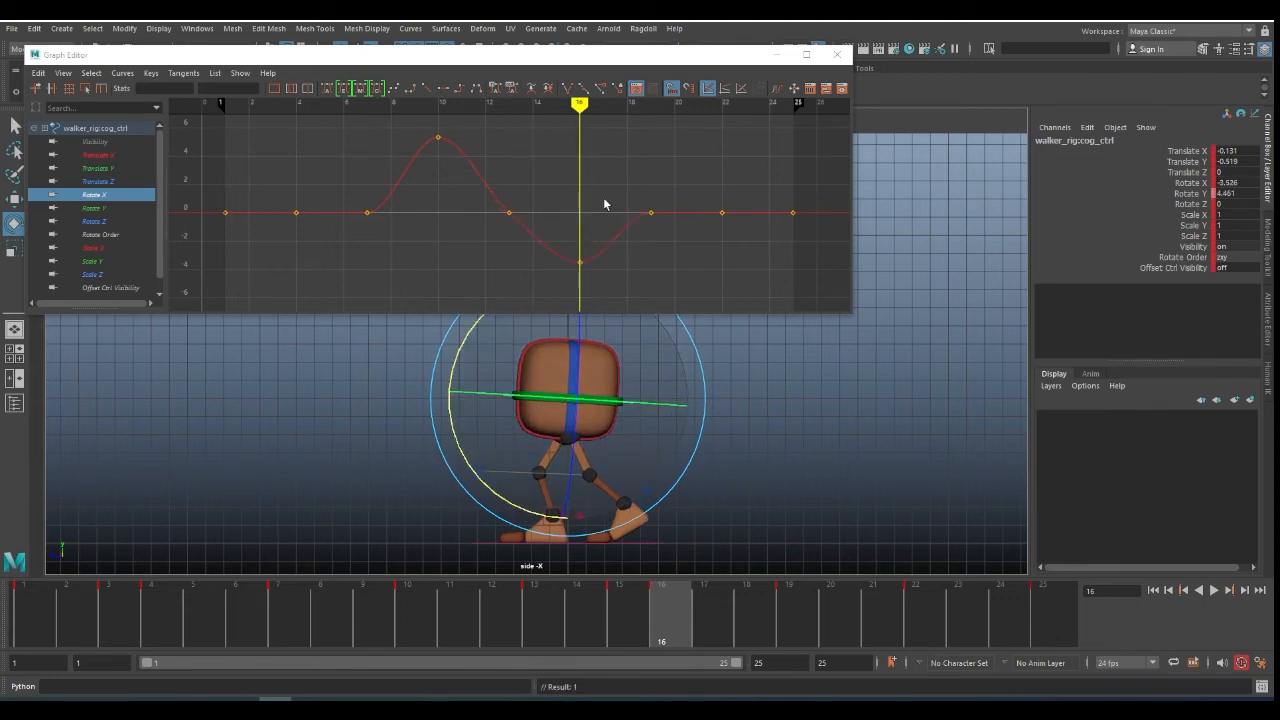
# - Raise the COG's Rotate X key at frame 22 to about 5.5 in the Graph Editor
pyautogui.click(789, 601)
pyautogui.click(906, 608)
pyautogui.moveTo(701, 188); pyautogui.dragTo(740, 246)
pyautogui.keyDown('shift'); pyautogui.moveTo(741, 247); pyautogui.dragTo(752, 169, button='middle'); pyautogui.keyUp('shift')
# - Go to frame 4 and lower the COG's Rotate X key there to about -3.2
pyautogui.click(1049, 596)
pyautogui.moveTo(34, 600); pyautogui.dragTo(169, 614)
pyautogui.moveTo(276, 191); pyautogui.dragTo(332, 248)
pyautogui.keyDown('shift'); pyautogui.moveTo(333, 251); pyautogui.dragTo(335, 297, button='middle'); pyautogui.keyUp('shift')
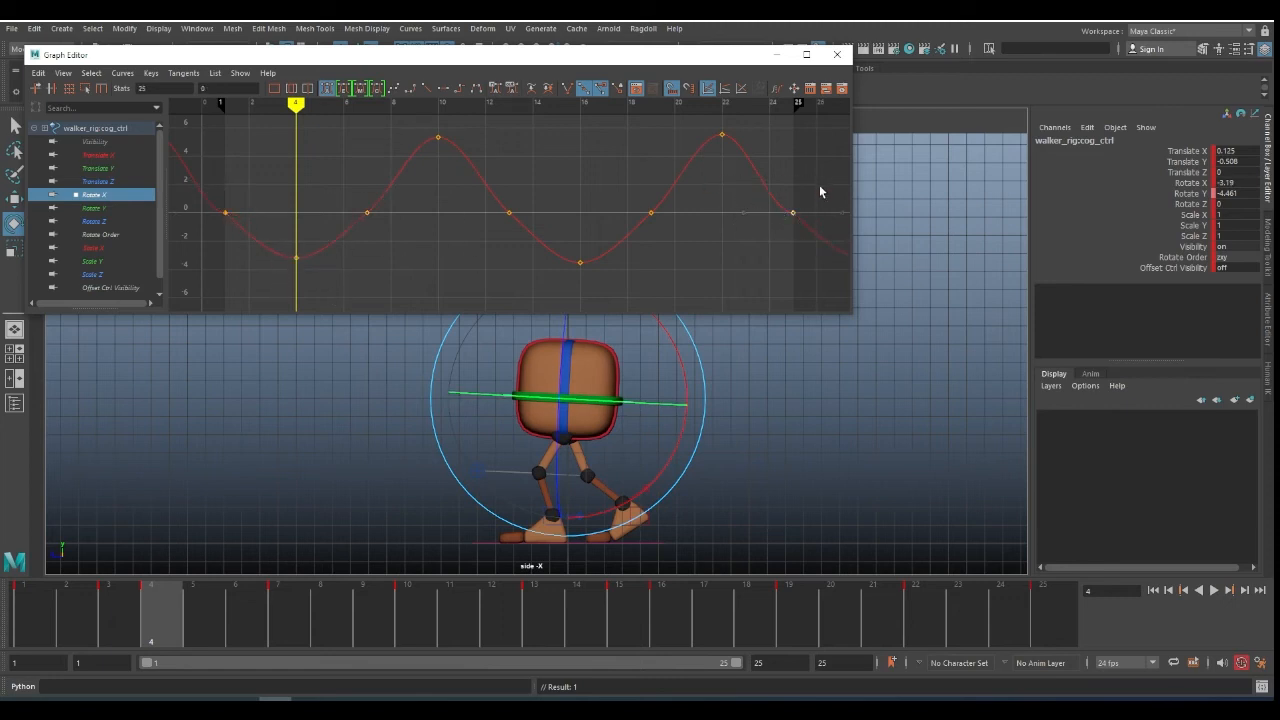
# - Adjust the Rotate X tangents at the zero-crossing keys on frames 19 and 13, and play back the walk
pyautogui.keyDown('alt'); pyautogui.moveTo(713, 274); pyautogui.dragTo(659, 193, button='right'); pyautogui.keyUp('alt')
pyautogui.moveTo(710, 217); pyautogui.dragTo(711, 192, button='middle')
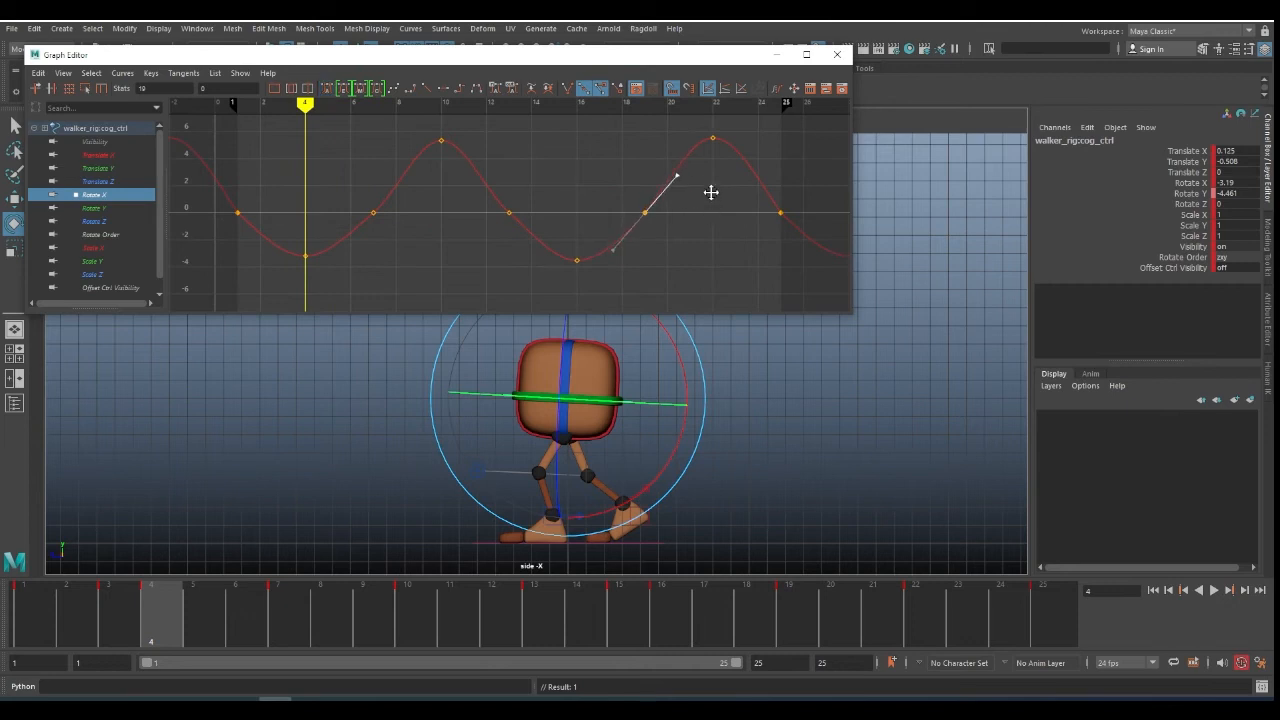
pyautogui.click(509, 212)
pyautogui.click(1213, 590)
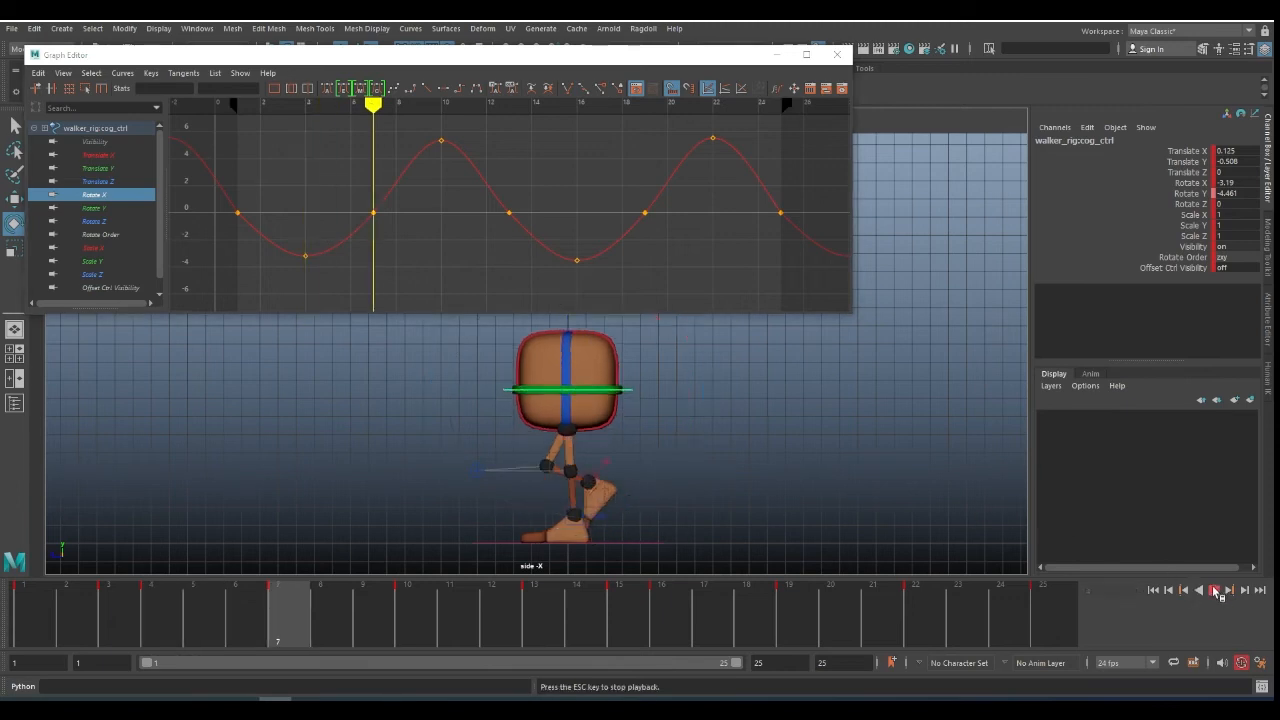
pyautogui.click(1215, 590)
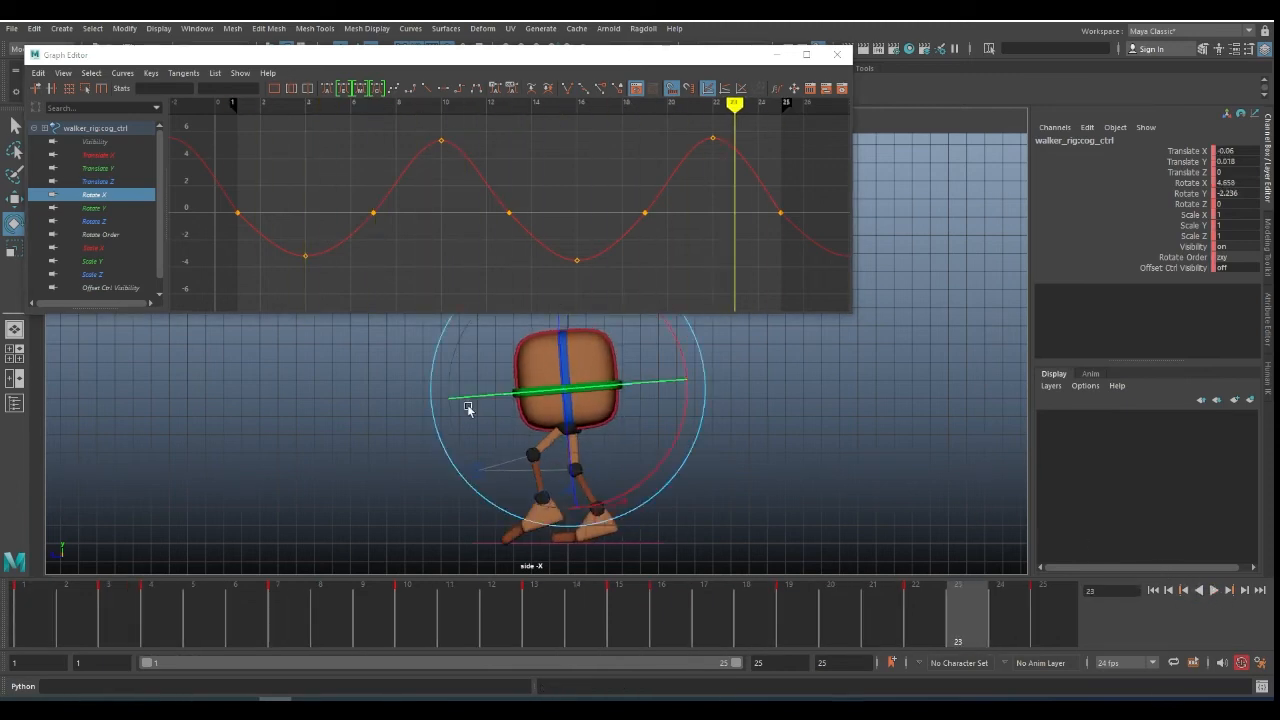
# - Reduce the COG's Rotate X swing, bringing the low keys to about -2.7 and -3 and the peak keys to about 2.6
pyautogui.moveTo(28, 604); pyautogui.dragTo(152, 605)
pyautogui.moveTo(263, 235); pyautogui.dragTo(685, 292)
pyautogui.keyDown('shift'); pyautogui.moveTo(723, 270); pyautogui.dragTo(726, 264, button='middle'); pyautogui.keyUp('shift')
pyautogui.moveTo(409, 125); pyautogui.dragTo(762, 152)
pyautogui.keyDown('shift'); pyautogui.moveTo(723, 182); pyautogui.dragTo(723, 223, button='middle'); pyautogui.keyUp('shift')
# - Smooth the tangents of all Rotate X keys, slope them through frames 1, 13 and 25, and play back the walk
pyautogui.moveTo(221, 155); pyautogui.dragTo(845, 287)
pyautogui.click(329, 90)
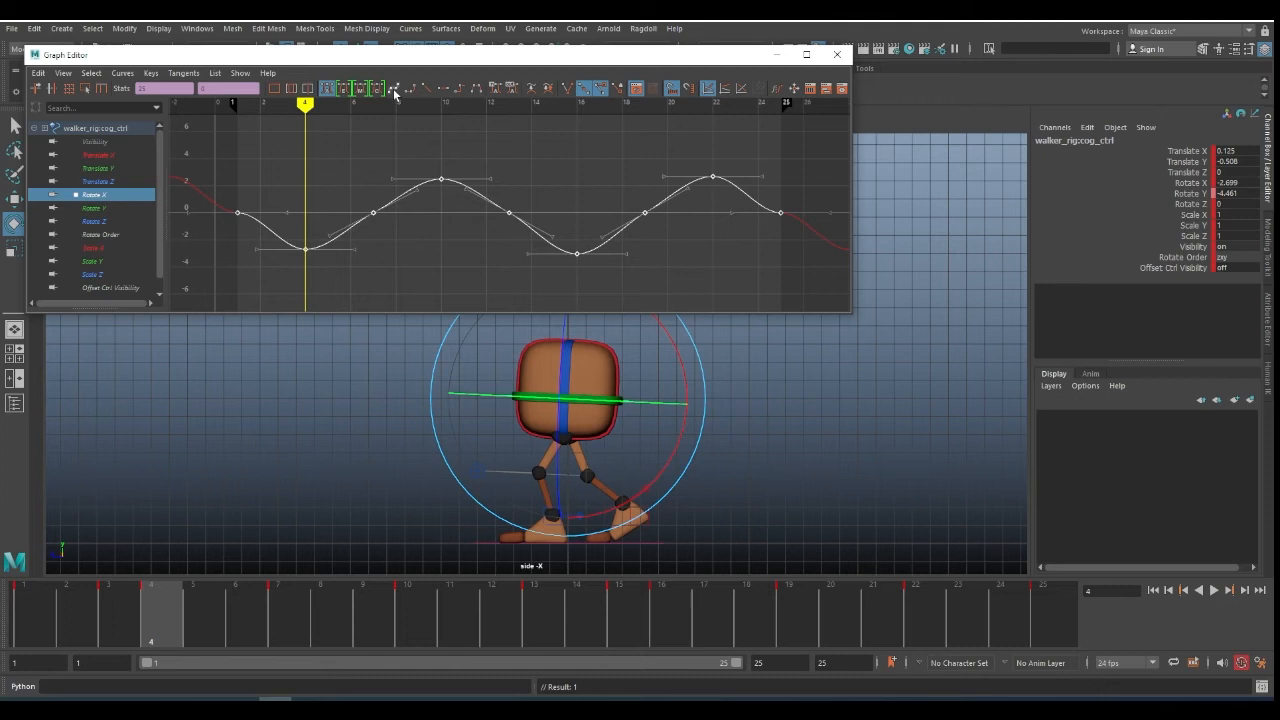
pyautogui.click(270, 233)
pyautogui.moveTo(275, 203); pyautogui.dragTo(212, 232)
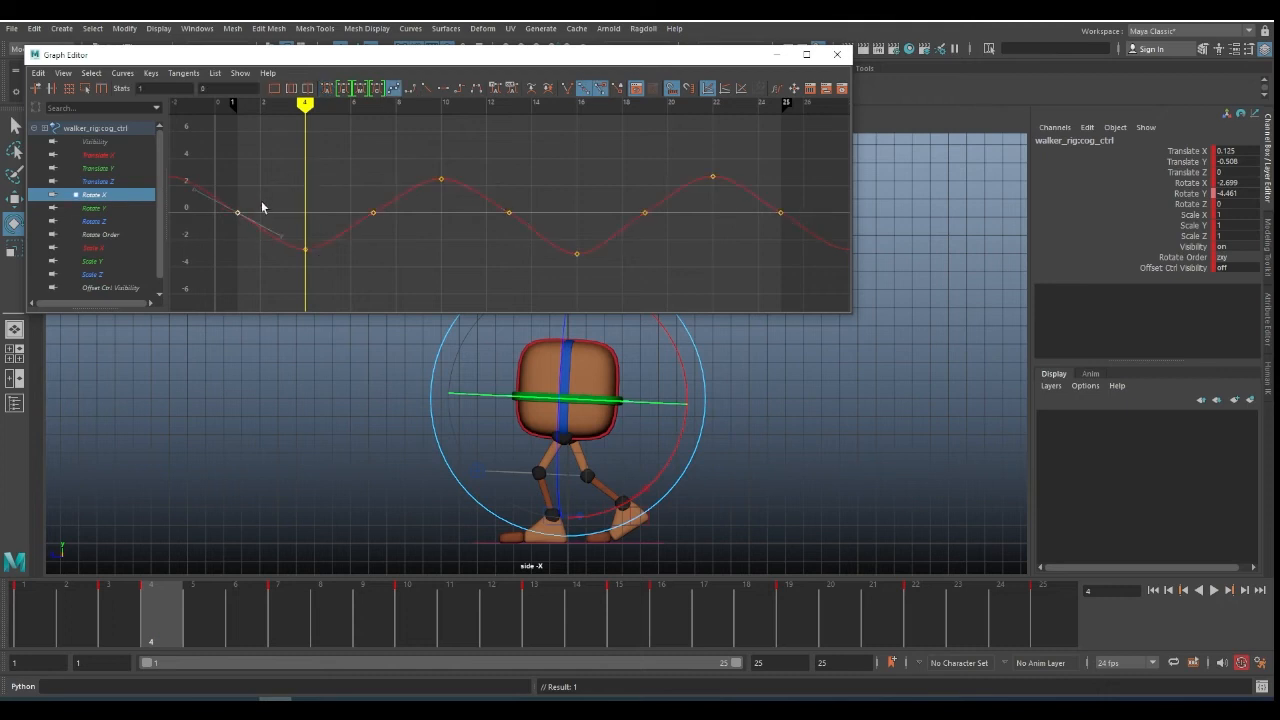
pyautogui.moveTo(816, 240); pyautogui.dragTo(814, 238)
pyautogui.moveTo(794, 196); pyautogui.dragTo(798, 253)
pyautogui.click(511, 209)
pyautogui.moveTo(535, 200); pyautogui.dragTo(553, 246)
pyautogui.click(1212, 590)
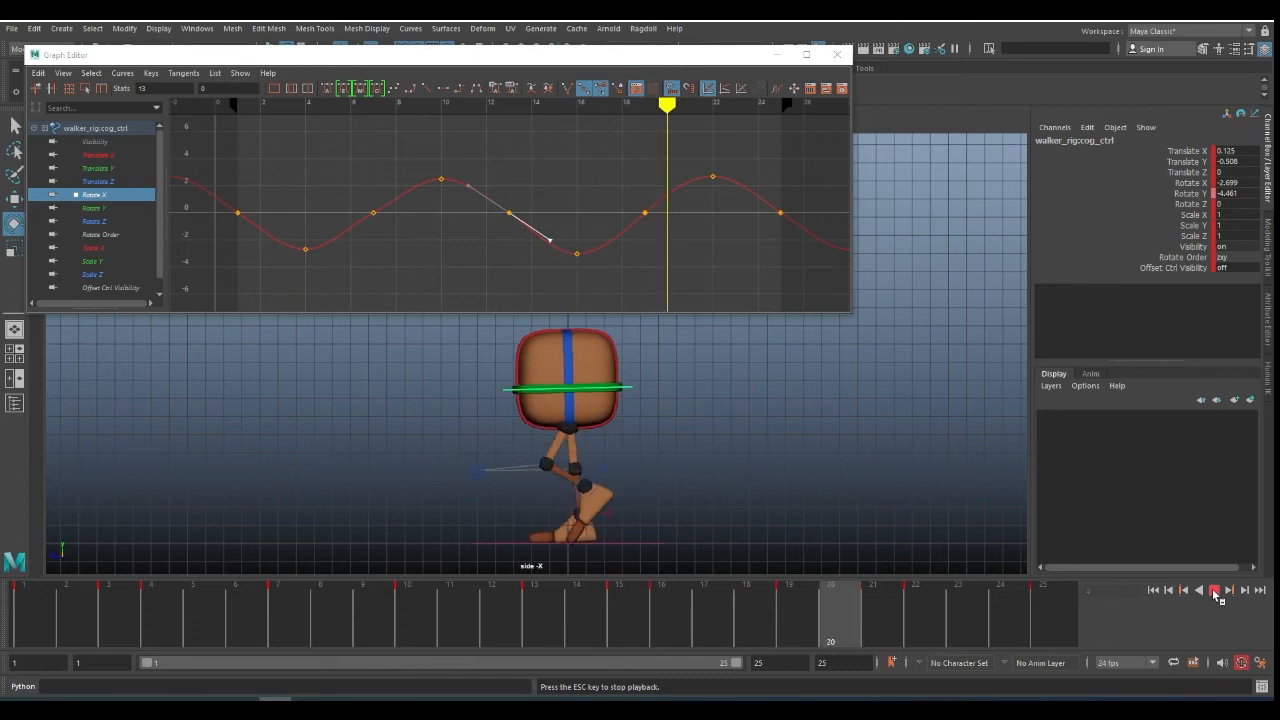
pyautogui.click(1212, 590)
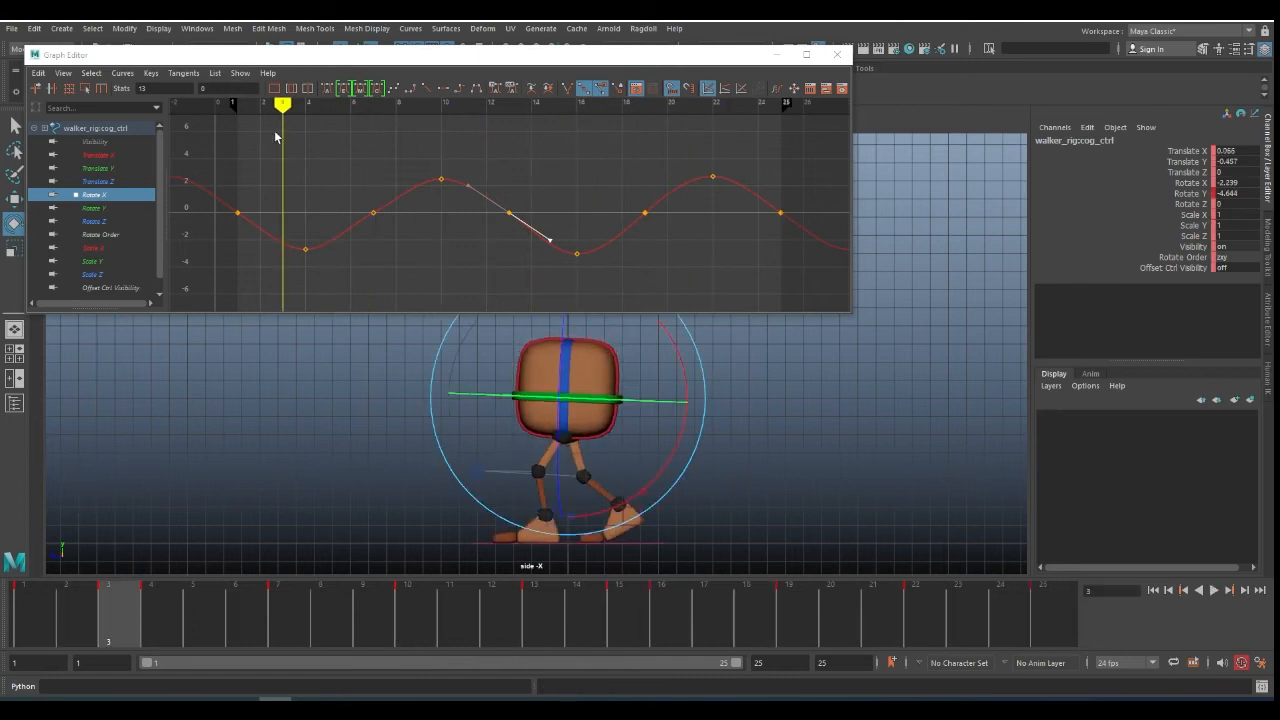
# - Delete the COG's Rotate X keys at the zero crossings on frames 7, 13 and 19
pyautogui.moveTo(140, 590); pyautogui.dragTo(279, 618)
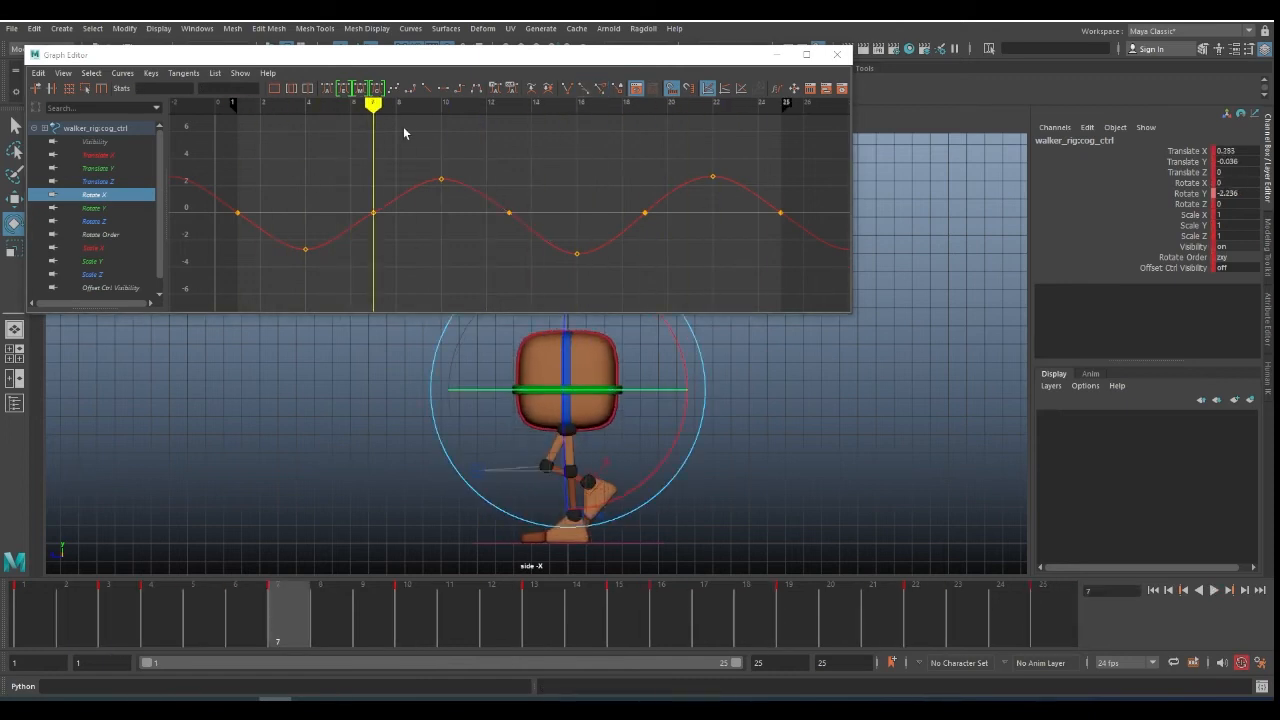
pyautogui.click(441, 179)
pyautogui.keyDown('shift'); pyautogui.click(712, 177); pyautogui.keyUp('shift')
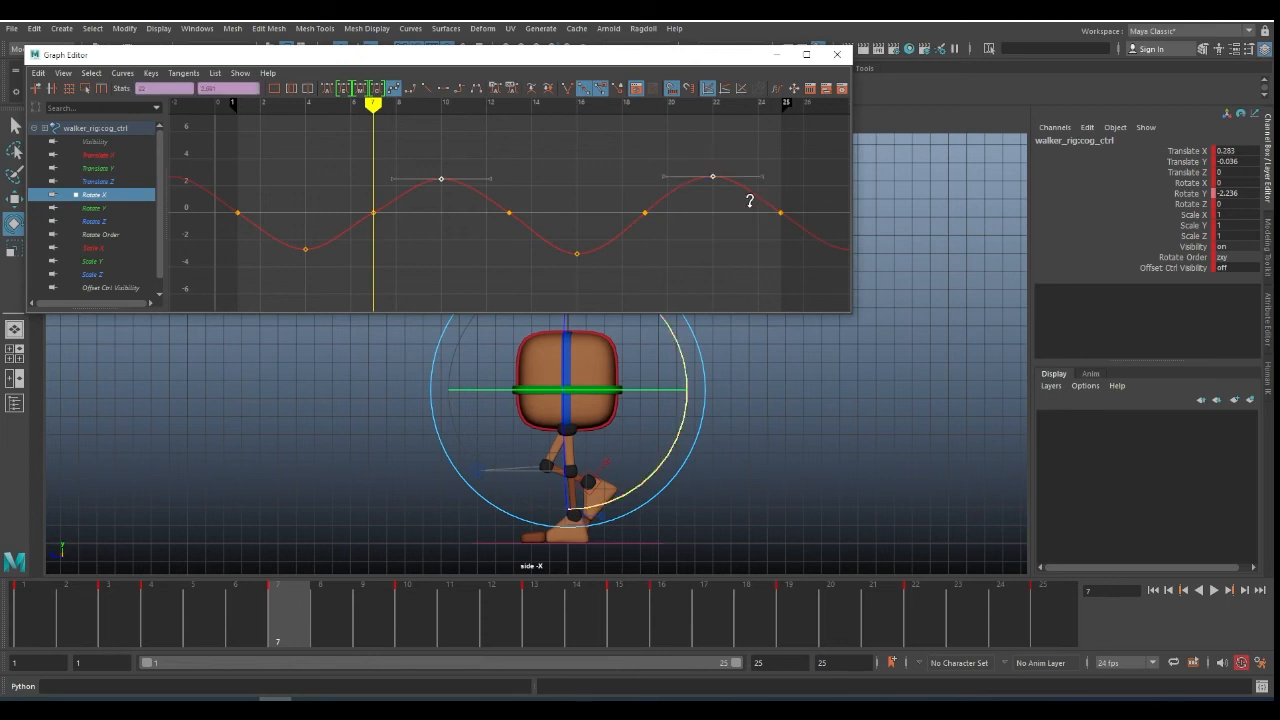
pyautogui.moveTo(354, 205); pyautogui.dragTo(791, 246)
pyautogui.press('Delete')
pyautogui.hotkey('ctrl', 'z')
pyautogui.click(731, 229)
pyautogui.moveTo(525, 222); pyautogui.dragTo(385, 229)
pyautogui.press('Delete')
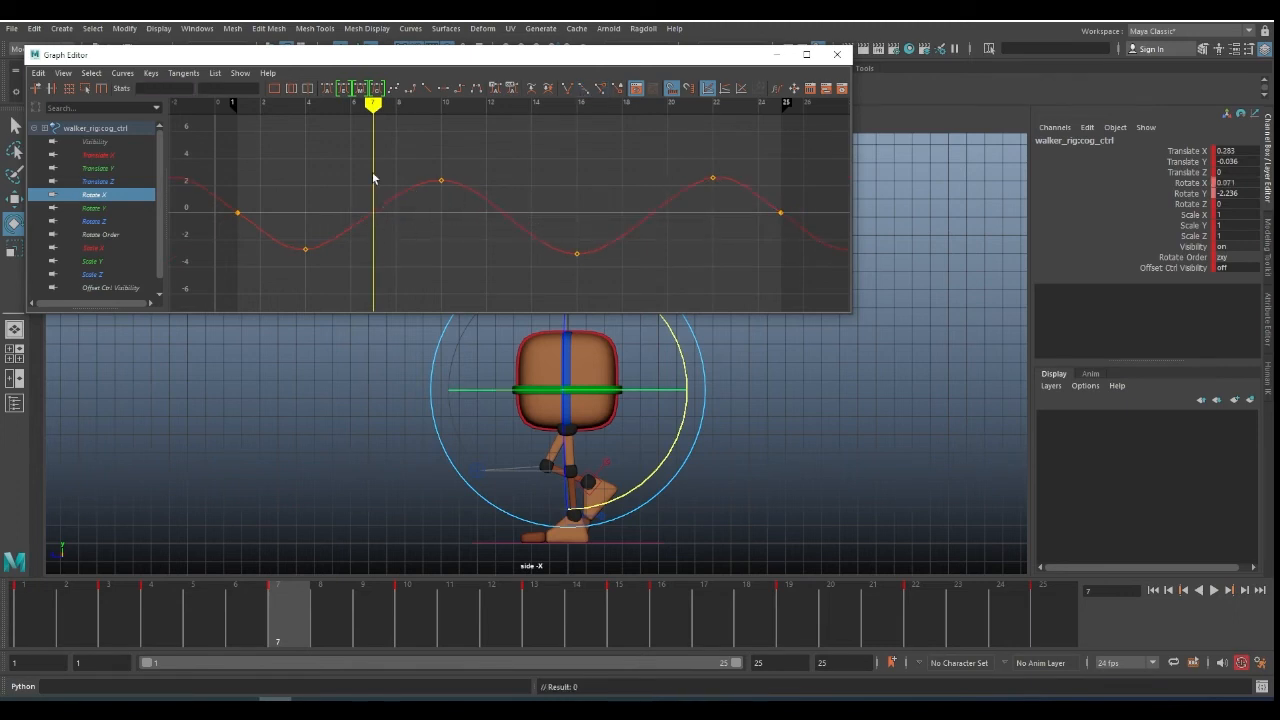
pyautogui.press('1')
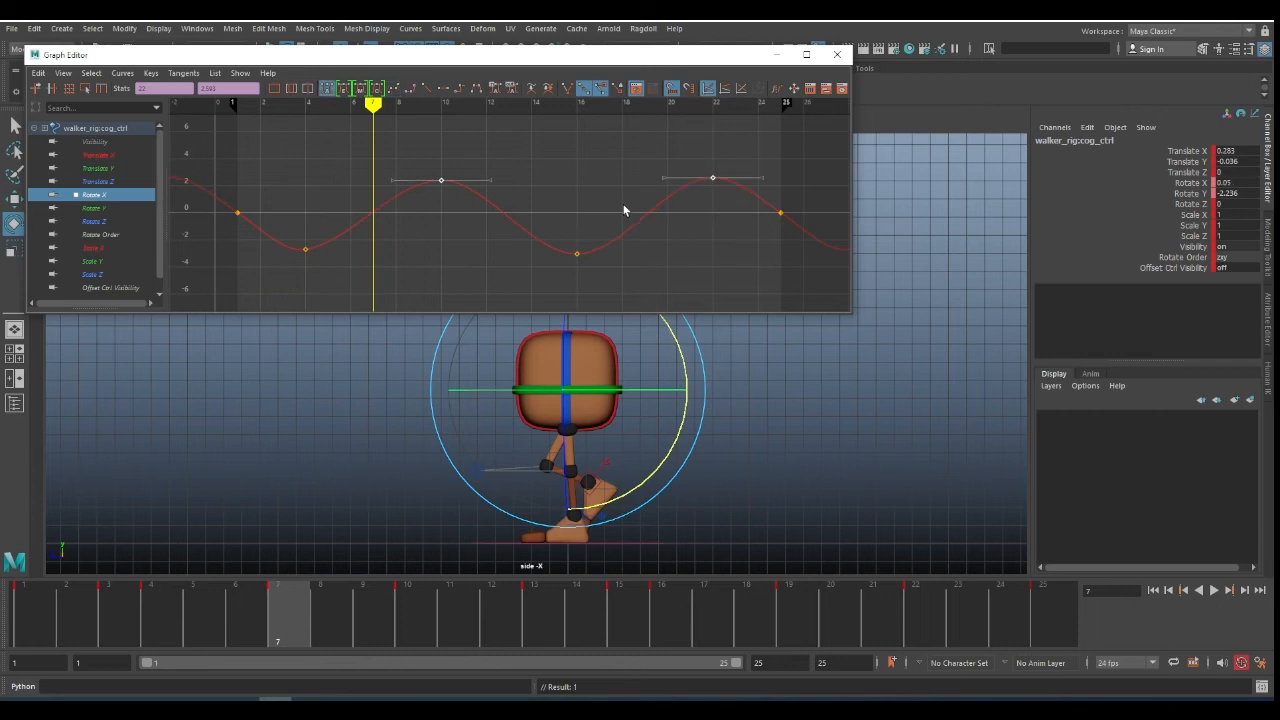
# - Reduce the Rotate X swing to peaks of about 2.1 and 2.3 and lows of about -2 and -2.3, and play back the walk
pyautogui.keyDown('shift'); pyautogui.moveTo(625, 167); pyautogui.dragTo(628, 175, button='middle'); pyautogui.keyUp('shift')
pyautogui.moveTo(689, 236); pyautogui.dragTo(240, 270)
pyautogui.keyDown('shift'); pyautogui.moveTo(693, 275); pyautogui.dragTo(697, 256, button='middle'); pyautogui.keyUp('shift')
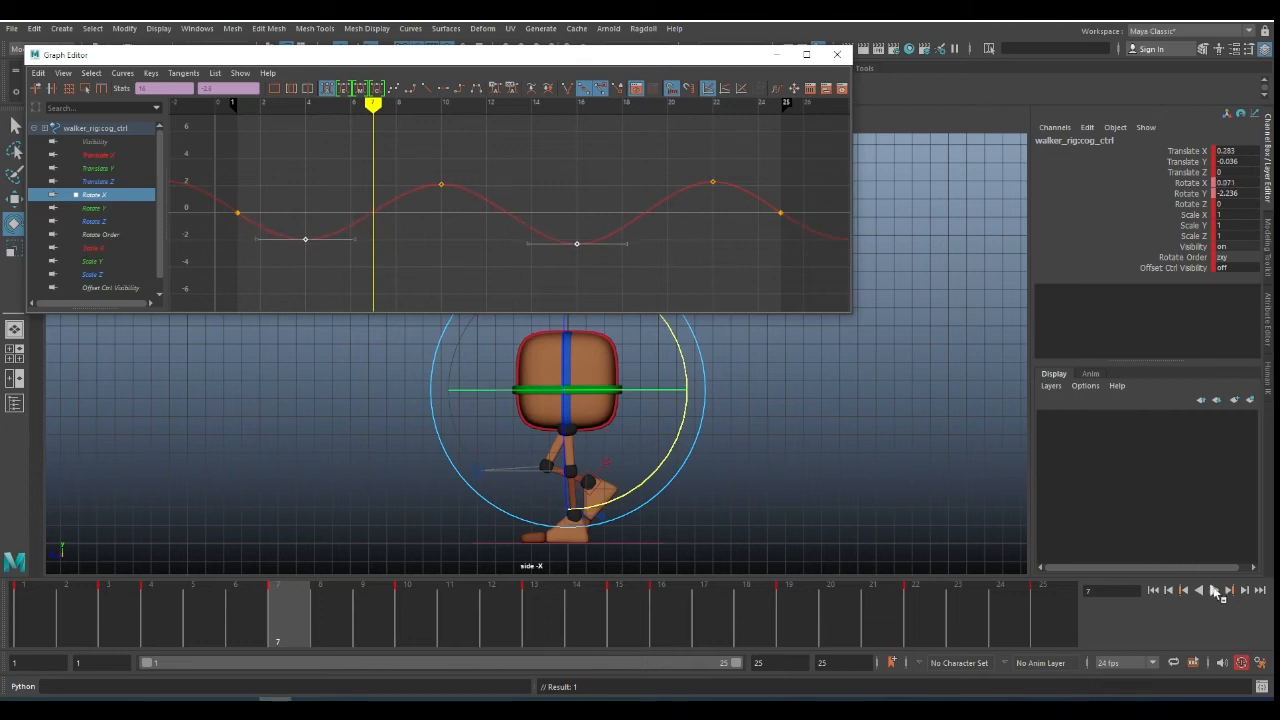
pyautogui.click(1214, 590)
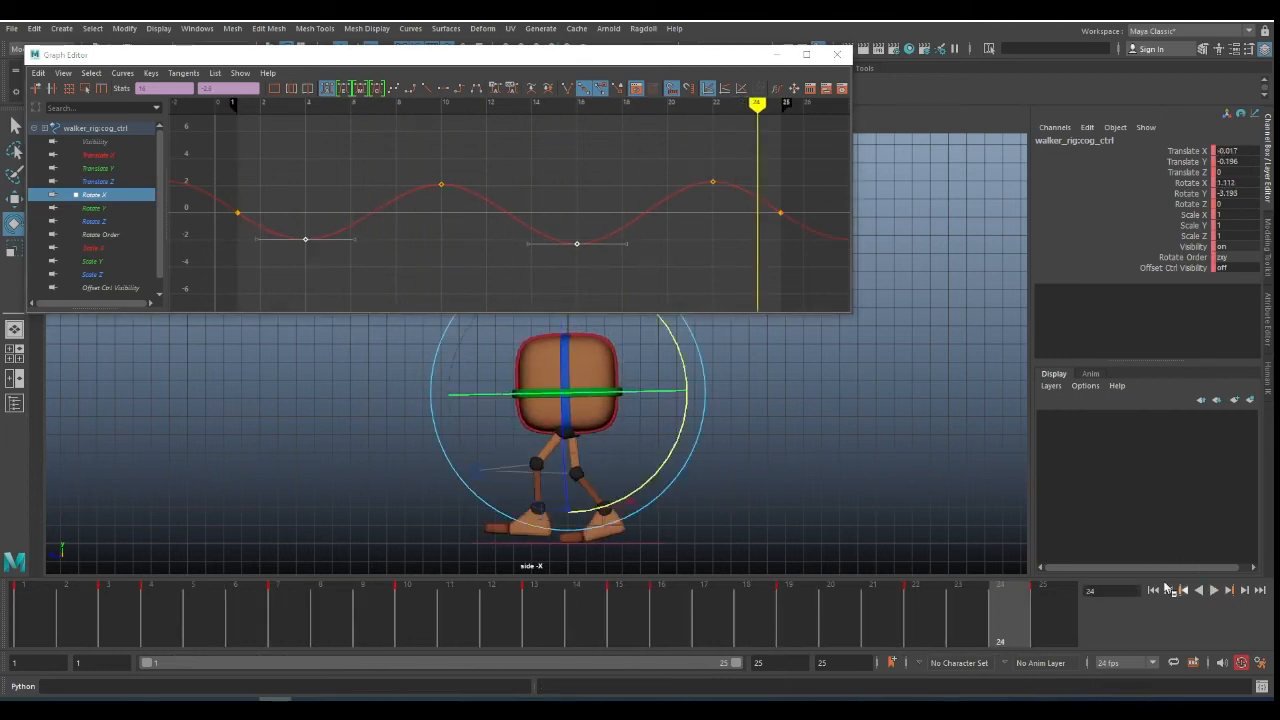
# - Shift the whole Rotate X curve two frames later and play back the walk from the first frame
pyautogui.moveTo(81, 601); pyautogui.dragTo(268, 625)
pyautogui.click(508, 218)
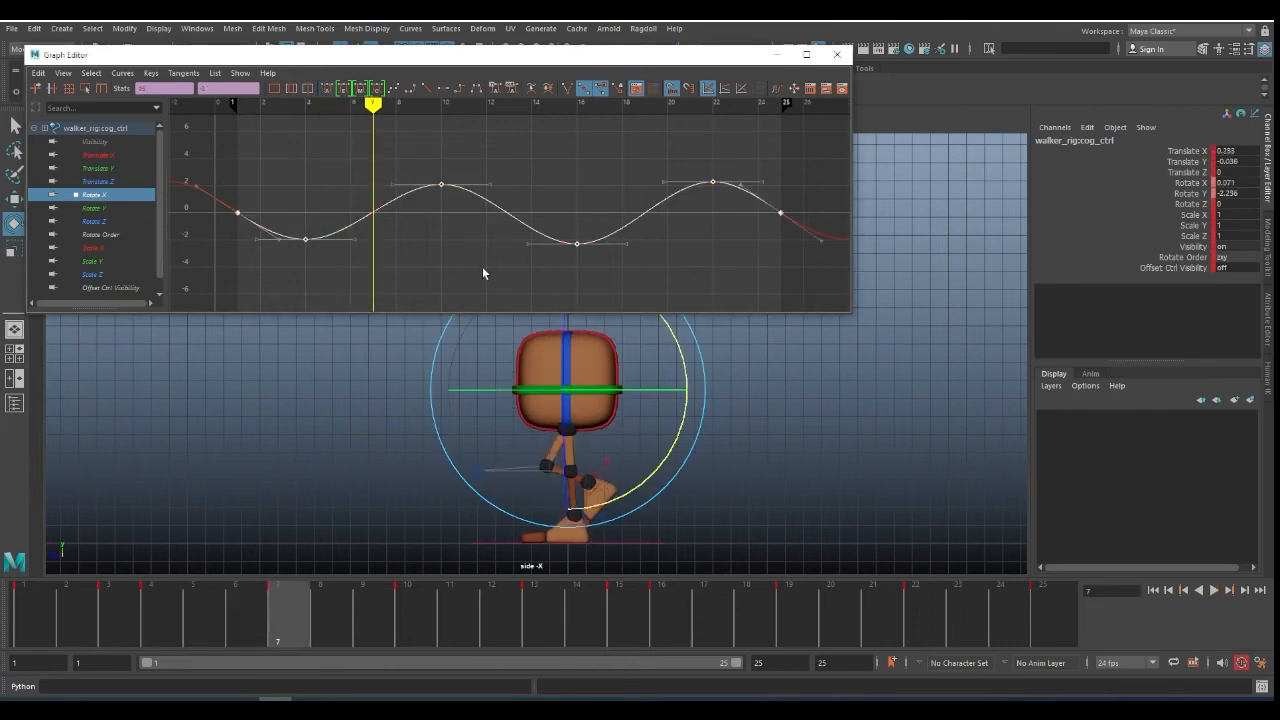
pyautogui.keyDown('shift'); pyautogui.moveTo(483, 272); pyautogui.dragTo(532, 266, button='middle'); pyautogui.keyUp('shift')
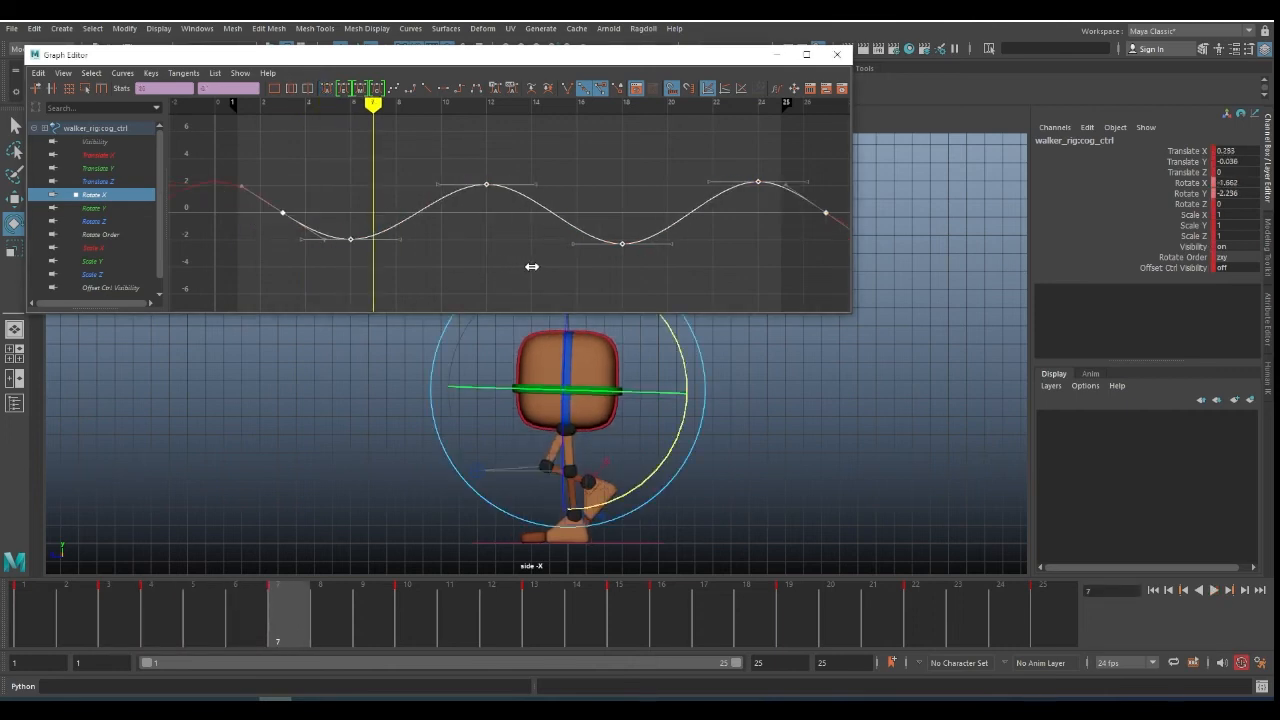
pyautogui.click(1153, 590)
pyautogui.click(1213, 590)
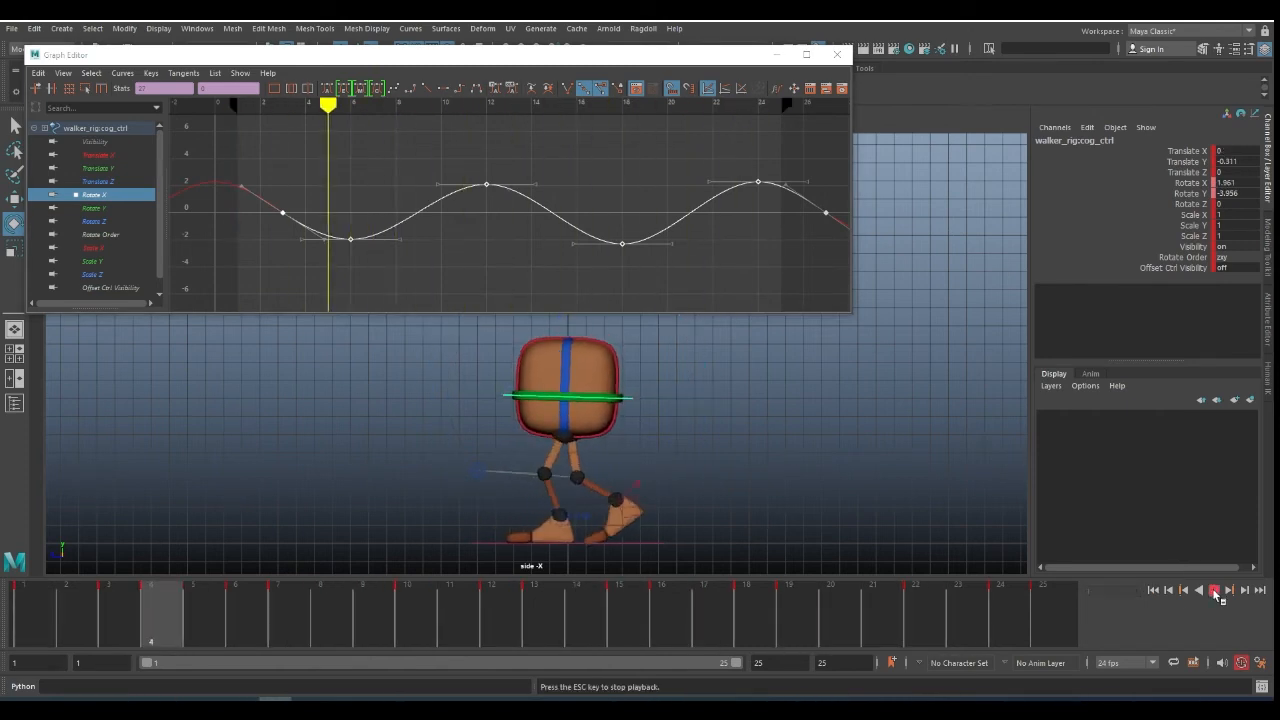
pyautogui.click(1213, 592)
# - Examine the walk during playback in the perspective view, looking straight on and at an angle
pyautogui.press('space')
pyautogui.moveTo(716, 411); pyautogui.dragTo(714, 374)
pyautogui.keyDown('alt'); pyautogui.moveTo(651, 404); pyautogui.dragTo(643, 395); pyautogui.keyUp('alt')
pyautogui.keyDown('alt'); pyautogui.moveTo(643, 395); pyautogui.dragTo(612, 549, button='middle'); pyautogui.keyUp('alt')
pyautogui.keyDown('alt'); pyautogui.moveTo(612, 549); pyautogui.dragTo(616, 501); pyautogui.keyUp('alt')
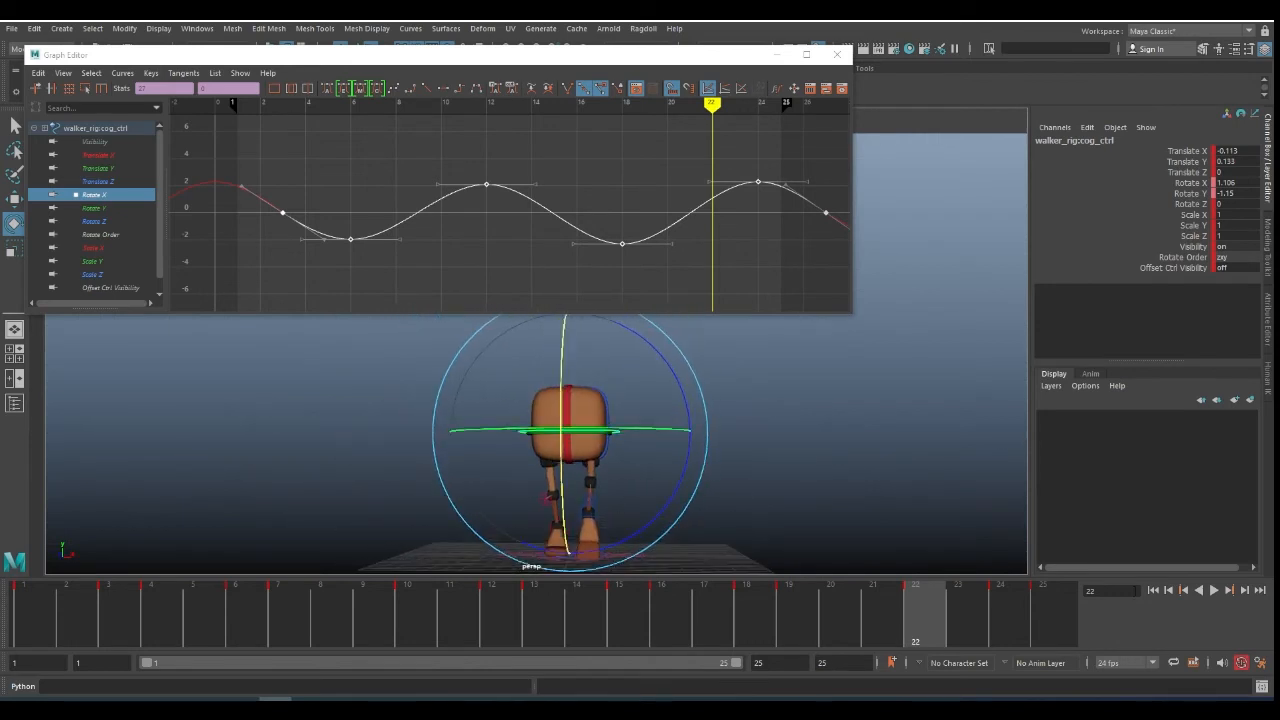
pyautogui.click(1213, 590)
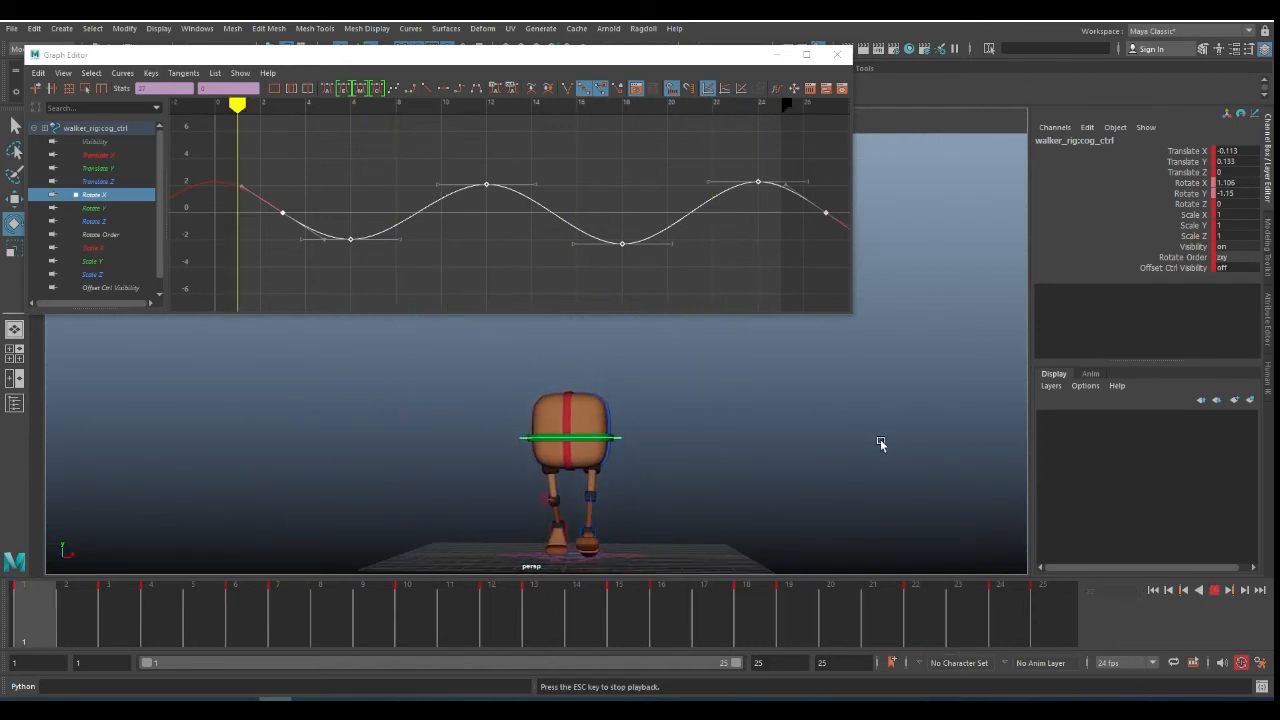
pyautogui.keyDown('alt'); pyautogui.moveTo(786, 443); pyautogui.dragTo(745, 461); pyautogui.keyUp('alt')
pyautogui.keyDown('alt'); pyautogui.moveTo(745, 461); pyautogui.dragTo(763, 391, button='middle'); pyautogui.keyUp('alt')
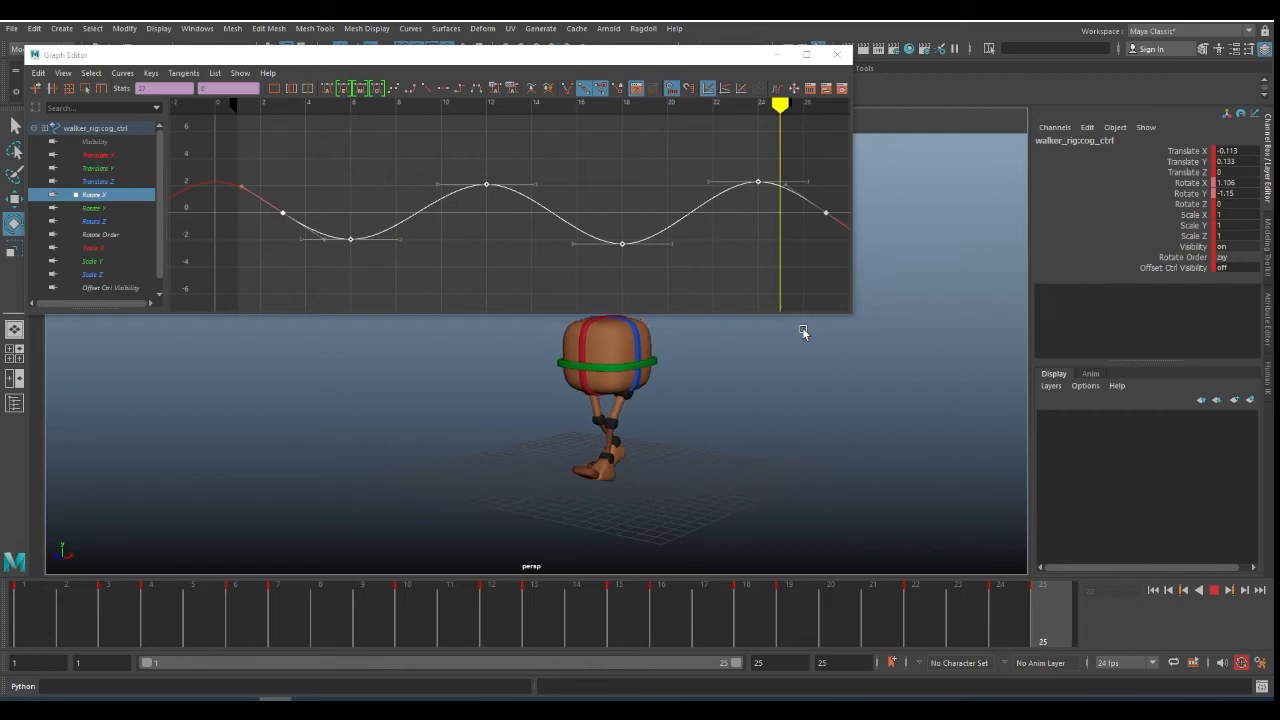
# - Close the Graph Editor and review the playback in the front view
pyautogui.click(837, 54)
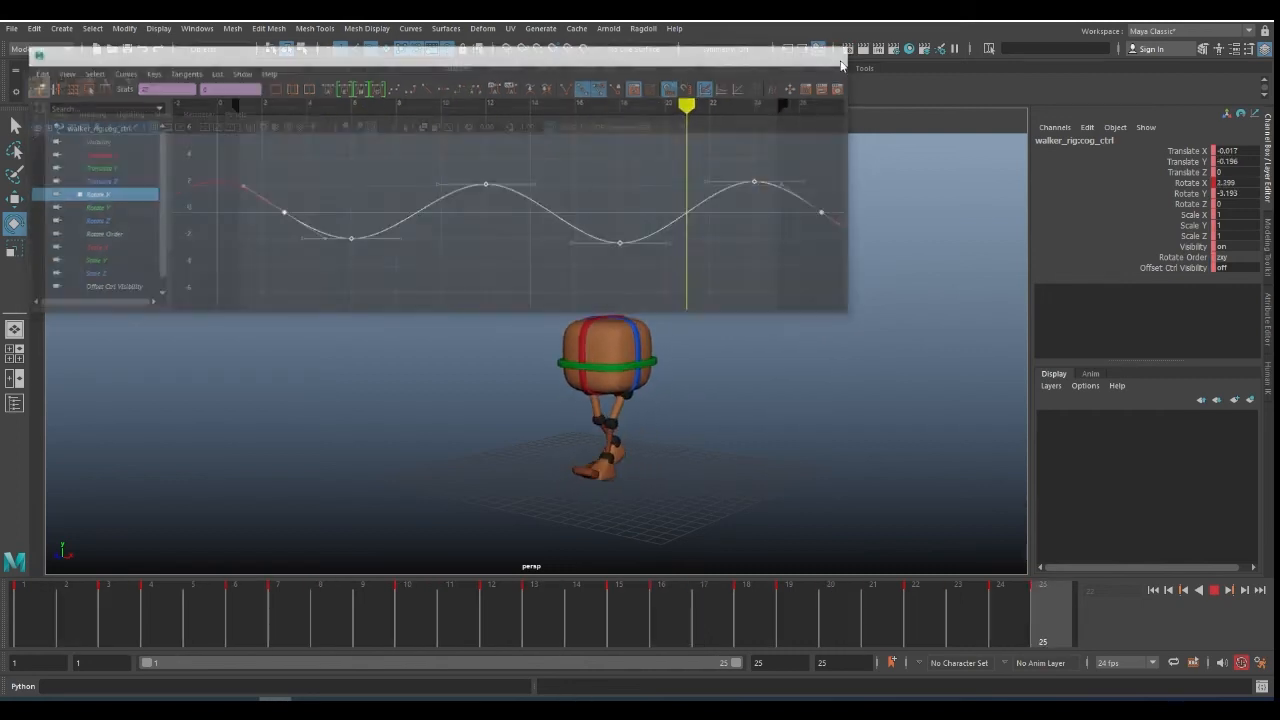
pyautogui.press('space')
pyautogui.moveTo(571, 343); pyautogui.dragTo(579, 395)
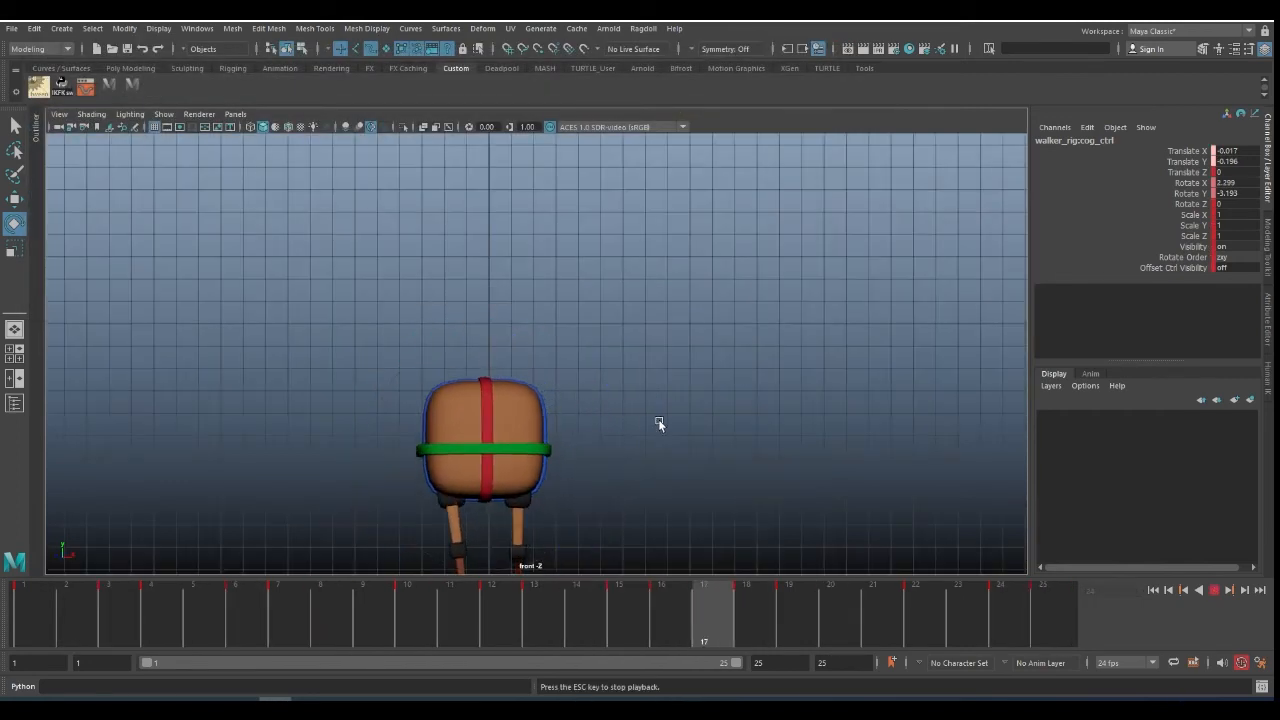
pyautogui.keyDown('alt'); pyautogui.moveTo(658, 419); pyautogui.dragTo(670, 296, button='middle'); pyautogui.keyUp('alt')
pyautogui.click(1212, 589)
# - Show two views side by side and inspect the poses from frame 5 to frame 7 in a perspective view
pyautogui.moveTo(214, 609)
pyautogui.mouseDown()
pyautogui.moveTo(3, 605)
pyautogui.moveTo(203, 607)
pyautogui.mouseUp()
pyautogui.hotkey('alt', '.')
pyautogui.hotkey('alt', ',')
pyautogui.press('space')
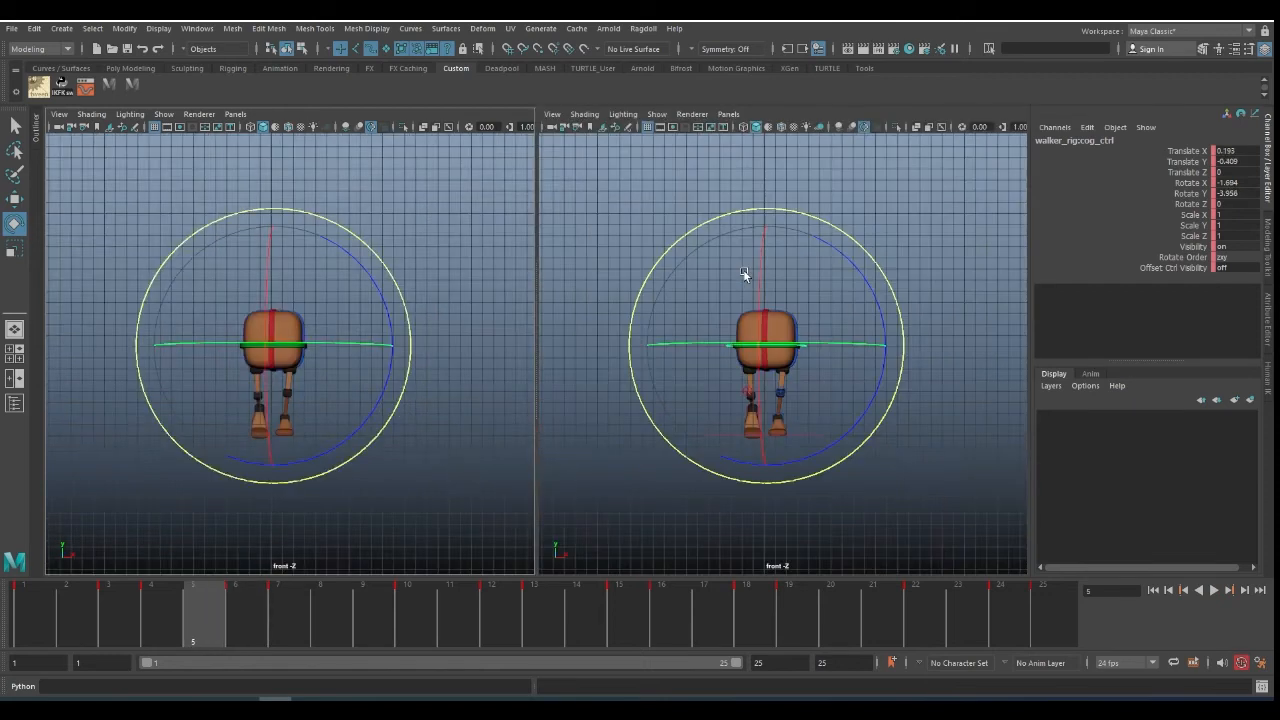
pyautogui.press('space')
pyautogui.moveTo(817, 248); pyautogui.dragTo(820, 222)
pyautogui.keyDown('alt'); pyautogui.moveTo(845, 275); pyautogui.dragTo(808, 310); pyautogui.keyUp('alt')
pyautogui.keyDown('alt'); pyautogui.moveTo(808, 310); pyautogui.dragTo(880, 360, button='right'); pyautogui.keyUp('alt')
pyautogui.moveTo(880, 360)
pyautogui.keyDown('alt'); pyautogui.mouseDown()
pyautogui.moveTo(909, 389)
pyautogui.moveTo(860, 366)
pyautogui.mouseUp(); pyautogui.keyUp('alt')
pyautogui.keyDown('alt'); pyautogui.moveTo(860, 366); pyautogui.dragTo(912, 366, button='right'); pyautogui.keyUp('alt')
pyautogui.keyDown('alt'); pyautogui.moveTo(912, 363); pyautogui.dragTo(900, 410); pyautogui.keyUp('alt')
pyautogui.moveTo(219, 614); pyautogui.dragTo(285, 612)
pyautogui.keyDown('alt'); pyautogui.moveTo(750, 388); pyautogui.dragTo(622, 388); pyautogui.keyUp('alt')
# - Switch the second view to an enlarged side view, play back the walk, and inspect the pose at frame 7
pyautogui.press('space')
pyautogui.moveTo(871, 368); pyautogui.dragTo(940, 386)
pyautogui.keyDown('alt'); pyautogui.moveTo(761, 331); pyautogui.dragTo(857, 341, button='right'); pyautogui.keyUp('alt')
pyautogui.keyDown('alt'); pyautogui.moveTo(857, 341); pyautogui.dragTo(828, 275, button='middle'); pyautogui.keyUp('alt')
pyautogui.keyDown('alt'); pyautogui.moveTo(828, 275); pyautogui.dragTo(960, 350, button='right'); pyautogui.keyUp('alt')
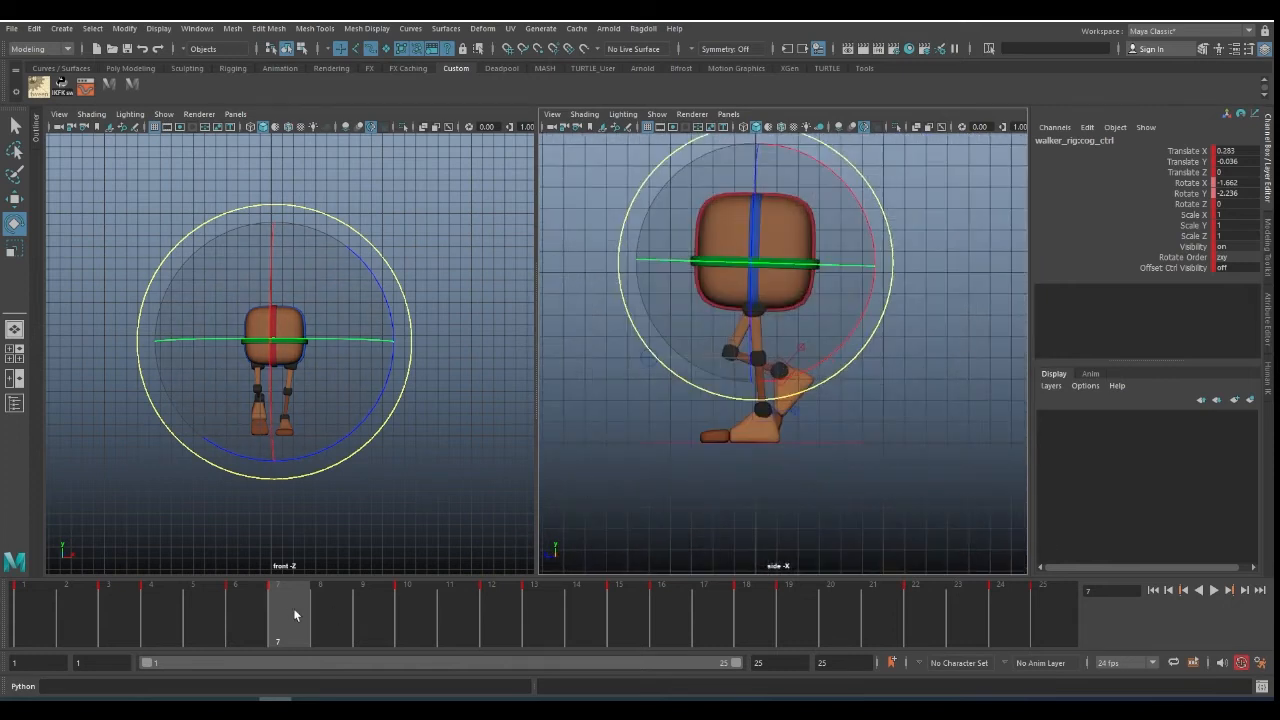
pyautogui.hotkey('alt', 'v')
pyautogui.moveTo(288, 607)
pyautogui.mouseDown()
pyautogui.moveTo(313, 606)
pyautogui.moveTo(295, 612)
pyautogui.mouseUp()
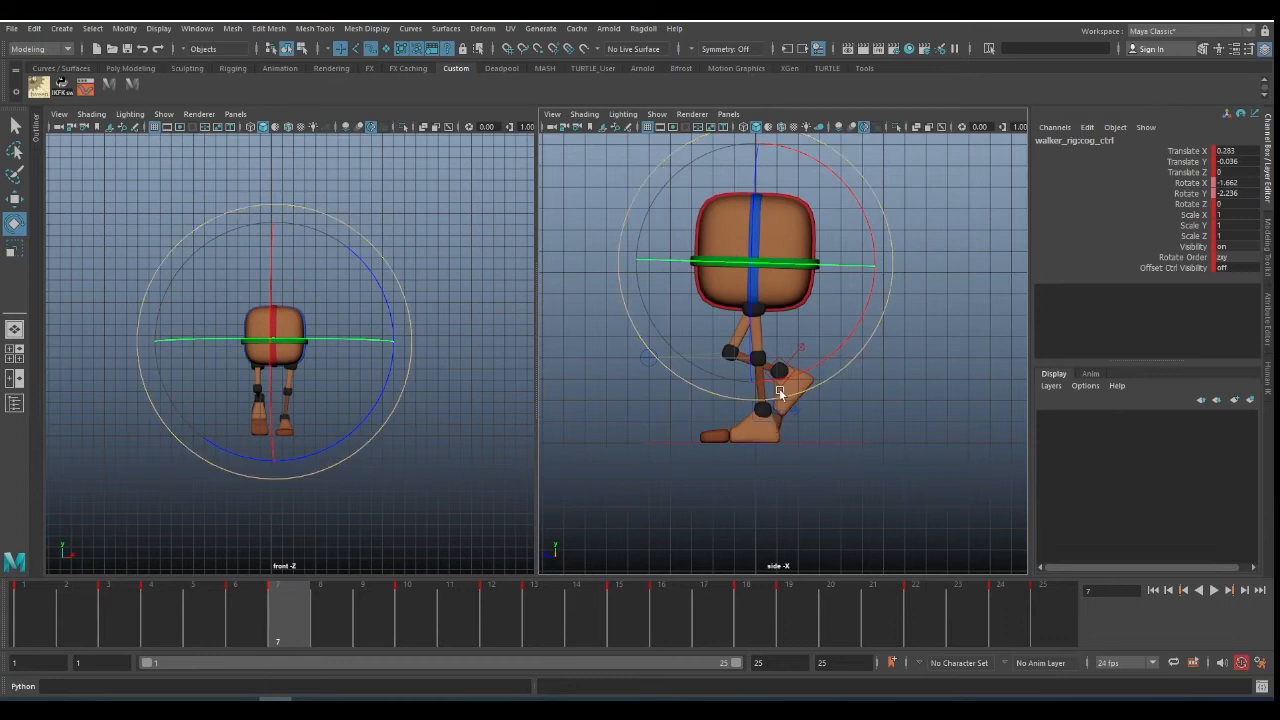
# - In the front view at frame 7, tilt the COG to a Rotate Z of about 2.7 and key it
pyautogui.press('space')
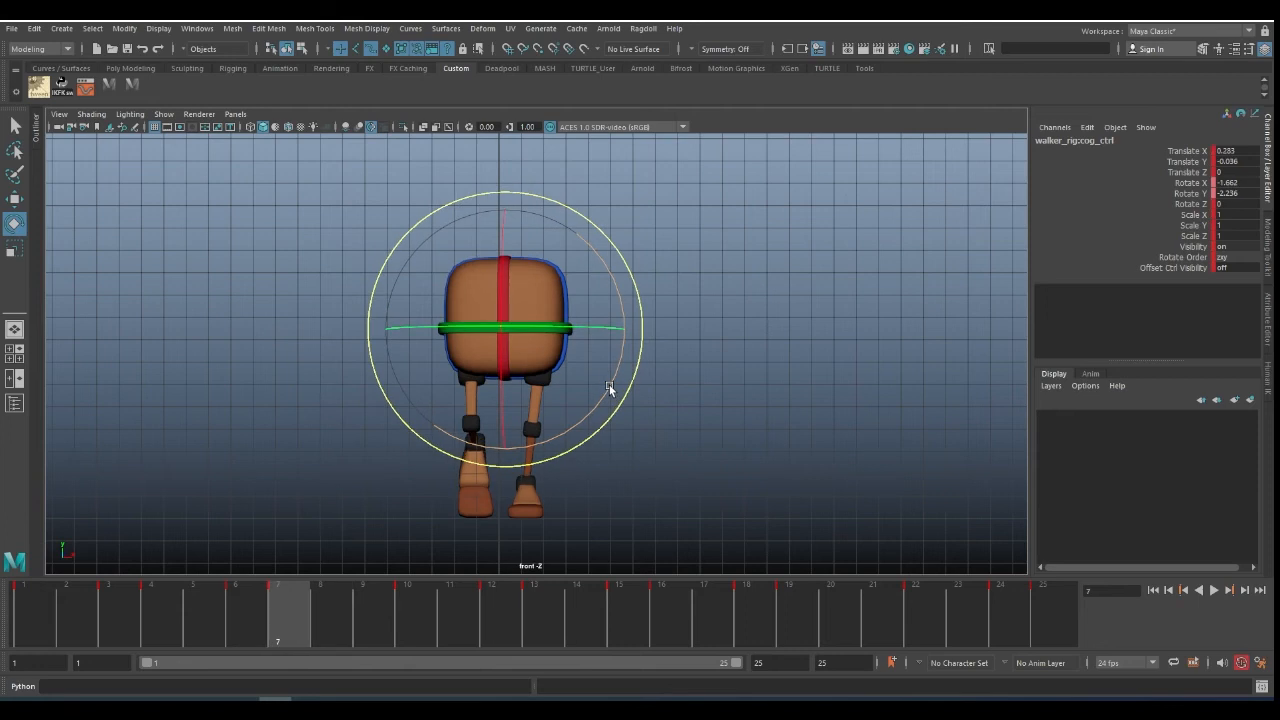
pyautogui.moveTo(613, 383); pyautogui.dragTo(616, 380)
pyautogui.hotkey('ctrl', 'z')
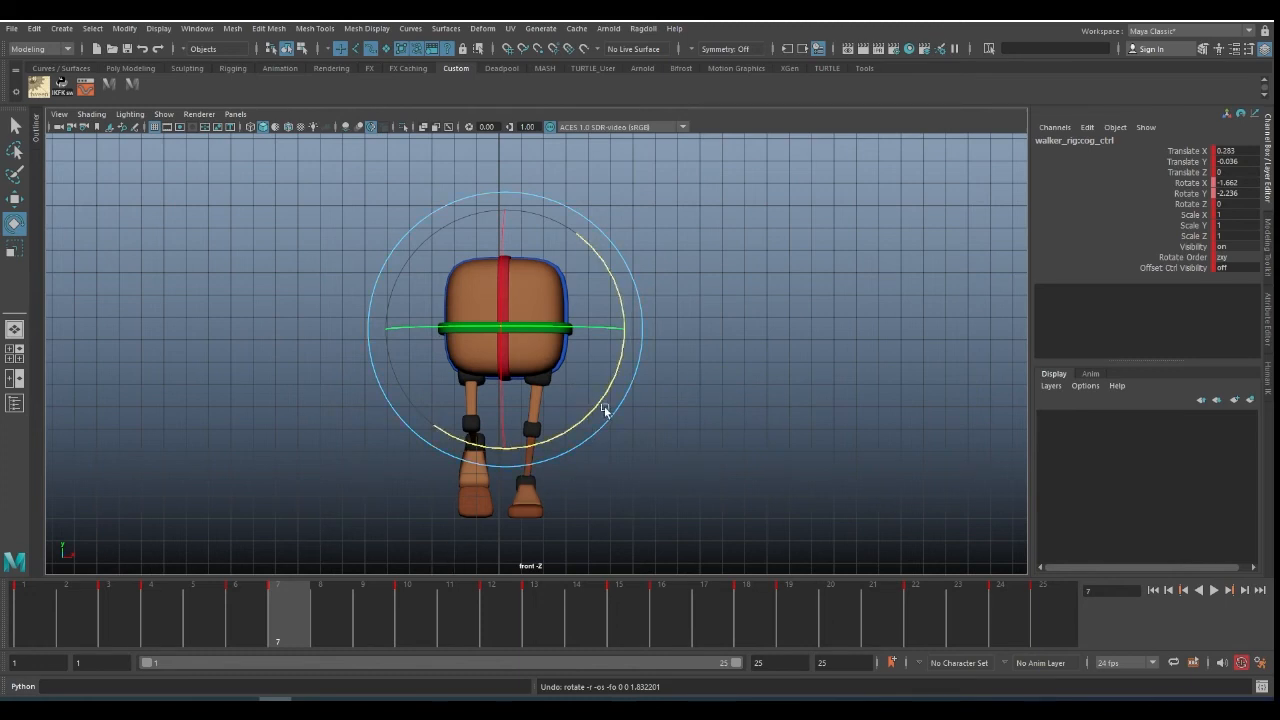
pyautogui.click(1188, 206)
pyautogui.moveTo(613, 293); pyautogui.dragTo(615, 285)
pyautogui.hotkey('ctrl', 'z')
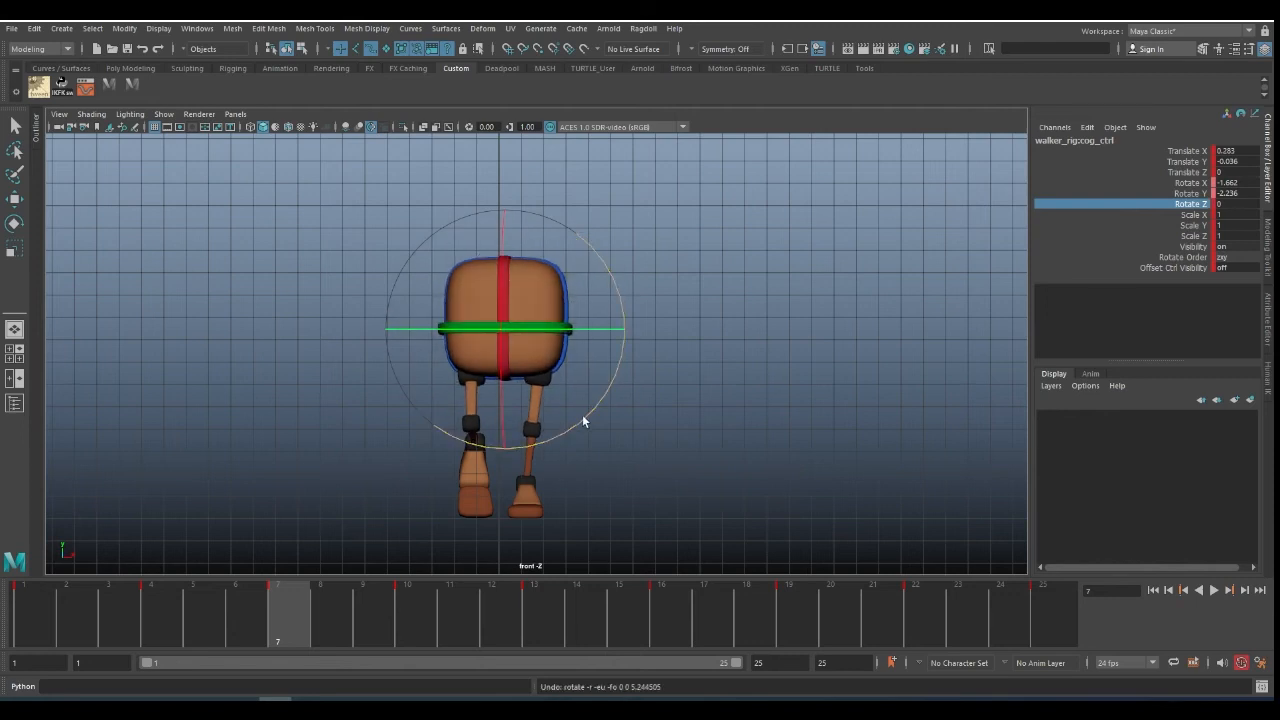
pyautogui.moveTo(592, 403); pyautogui.dragTo(595, 405)
pyautogui.press('s')
# - Go to frame 19 and tilt the COG the opposite way to a Rotate Z of -2.86
pyautogui.moveTo(337, 600); pyautogui.dragTo(811, 621)
pyautogui.press('space')
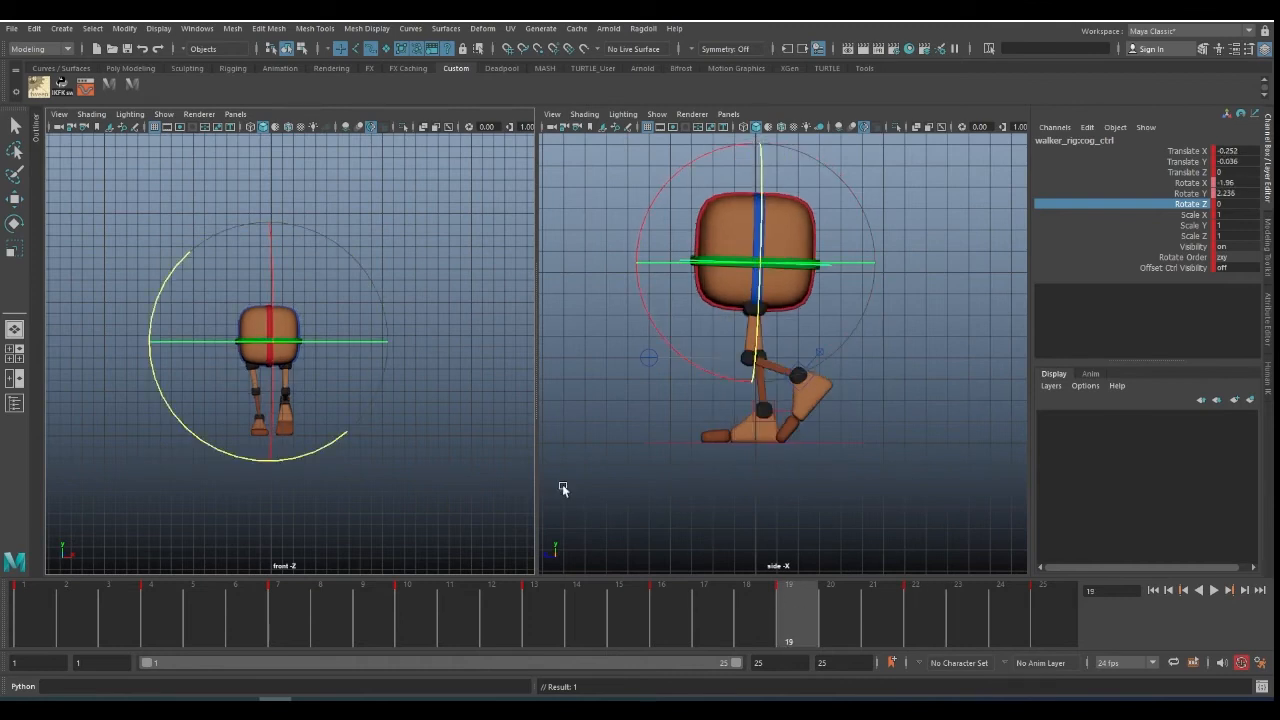
pyautogui.press('space')
pyautogui.moveTo(542, 437); pyautogui.dragTo(532, 440)
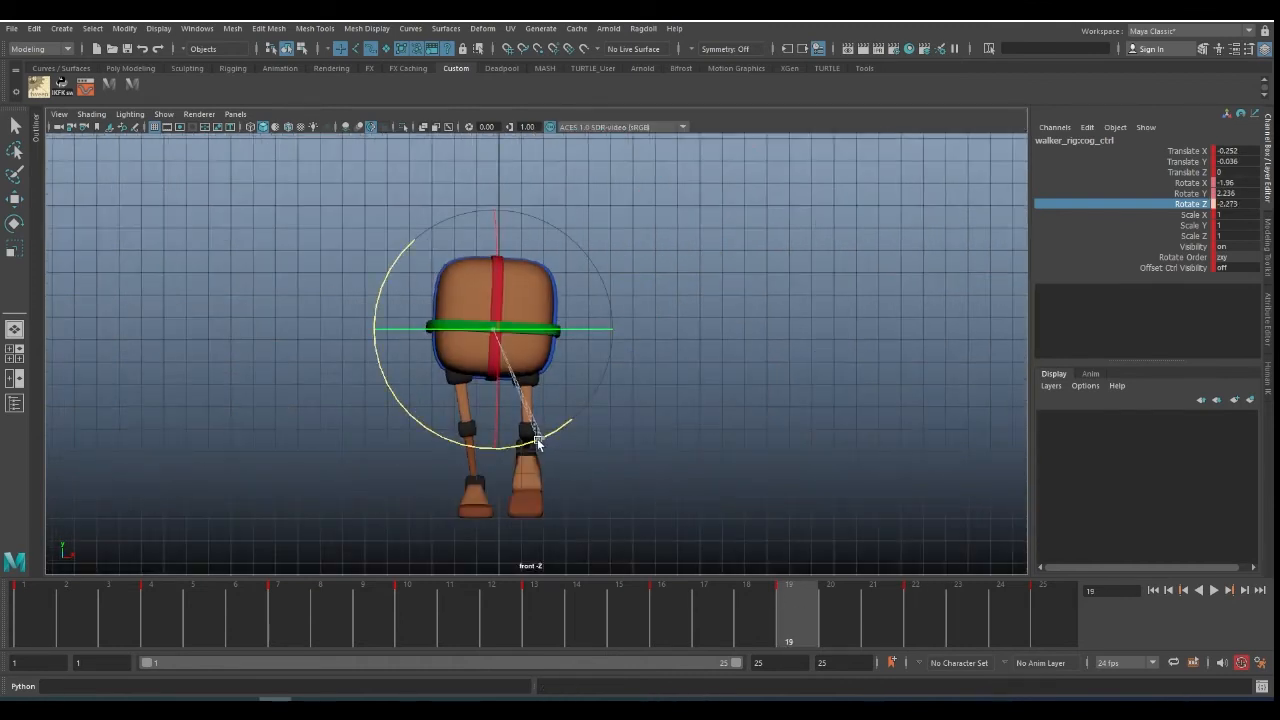
# - Open the Graph Editor, isolate the COG's Rotate Z curve, and delete its key on frame 16
pyautogui.click(86, 90)
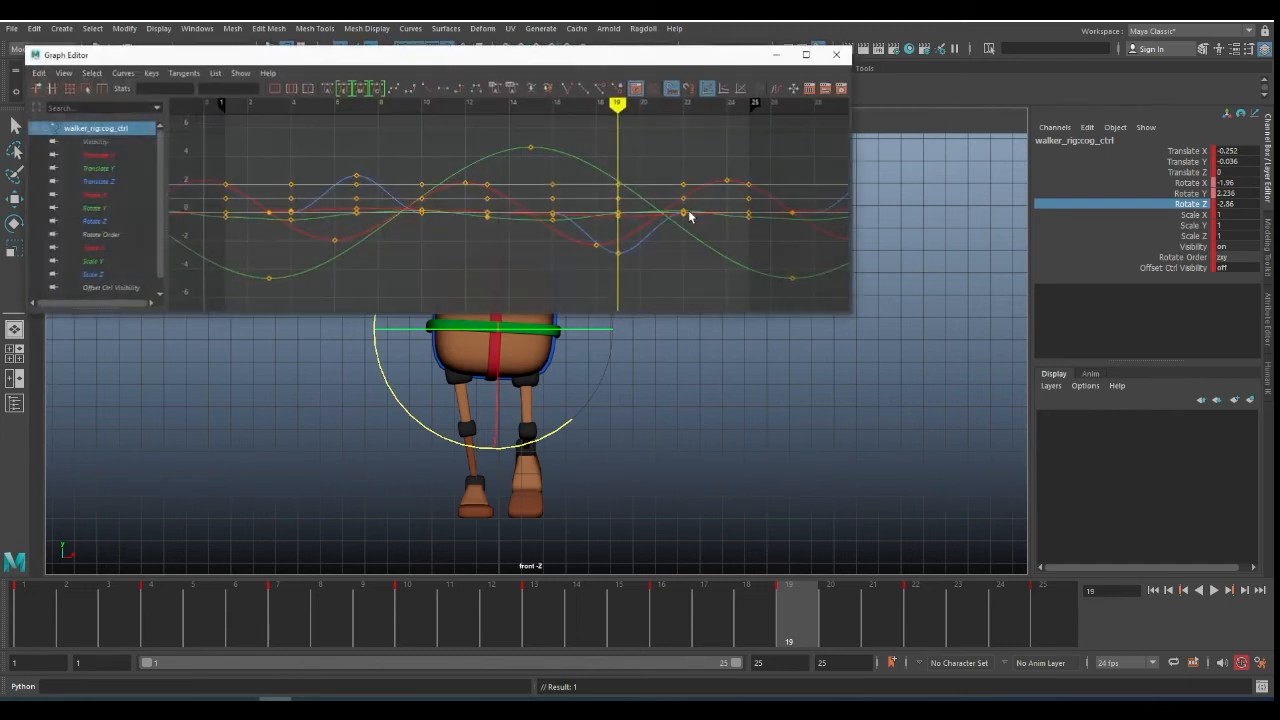
pyautogui.click(94, 221)
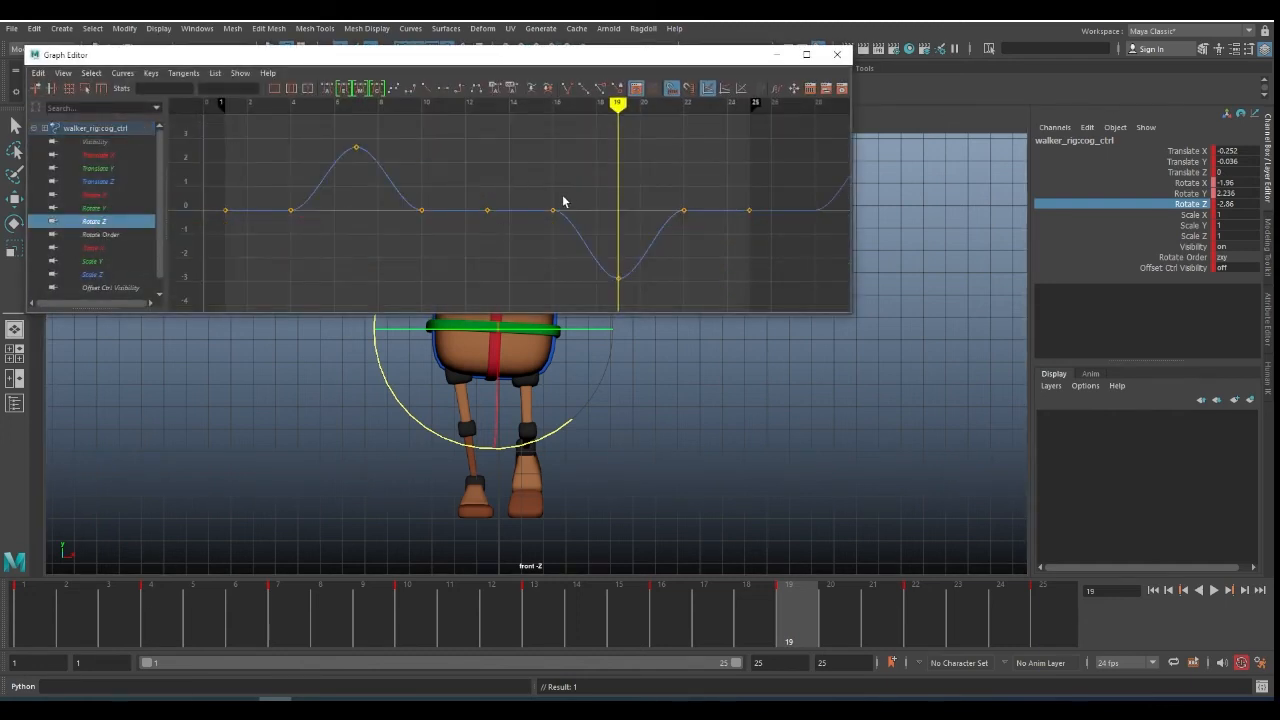
pyautogui.press(',')
pyautogui.press(',')
pyautogui.press(',')
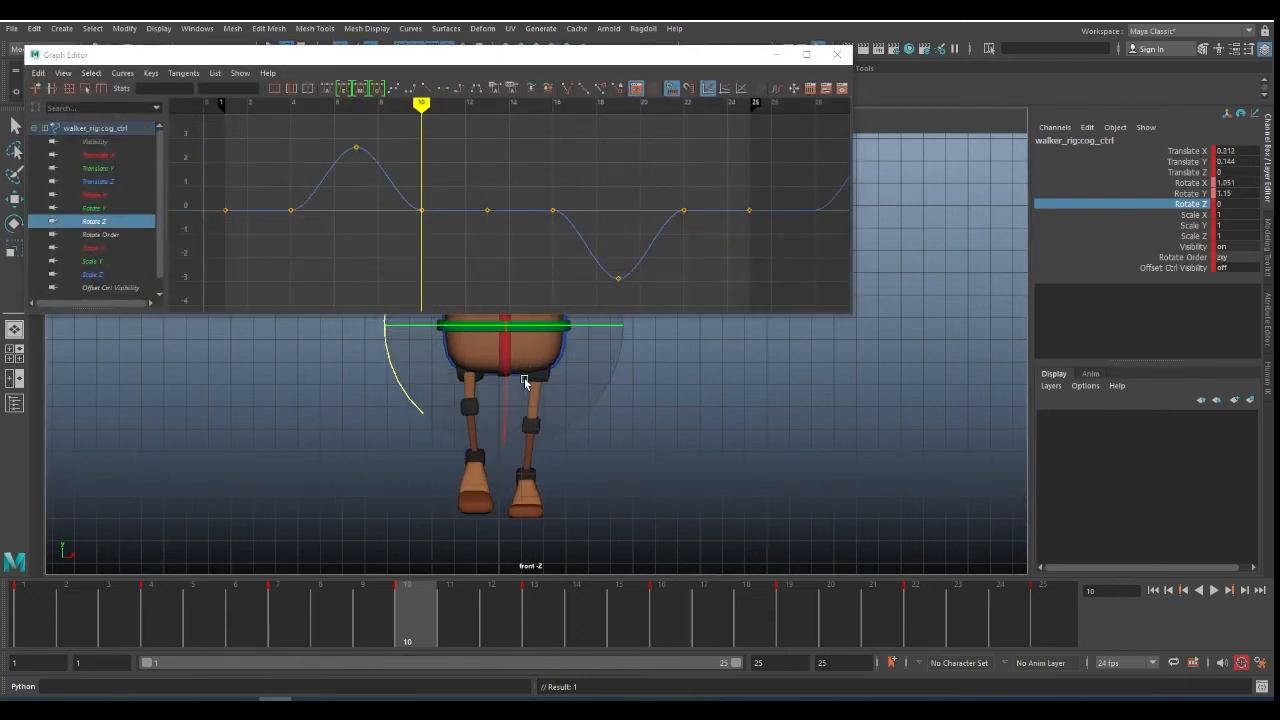
pyautogui.press('.')
pyautogui.press('.')
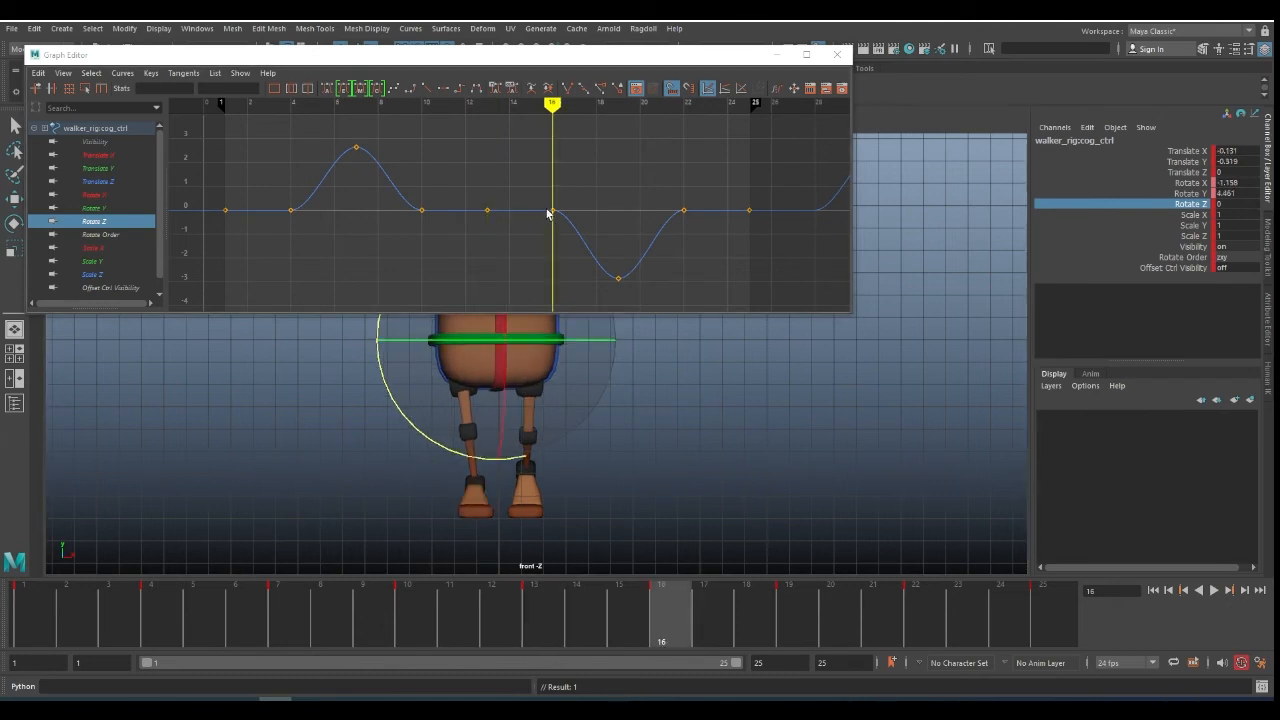
pyautogui.click(552, 210)
pyautogui.press('Delete')
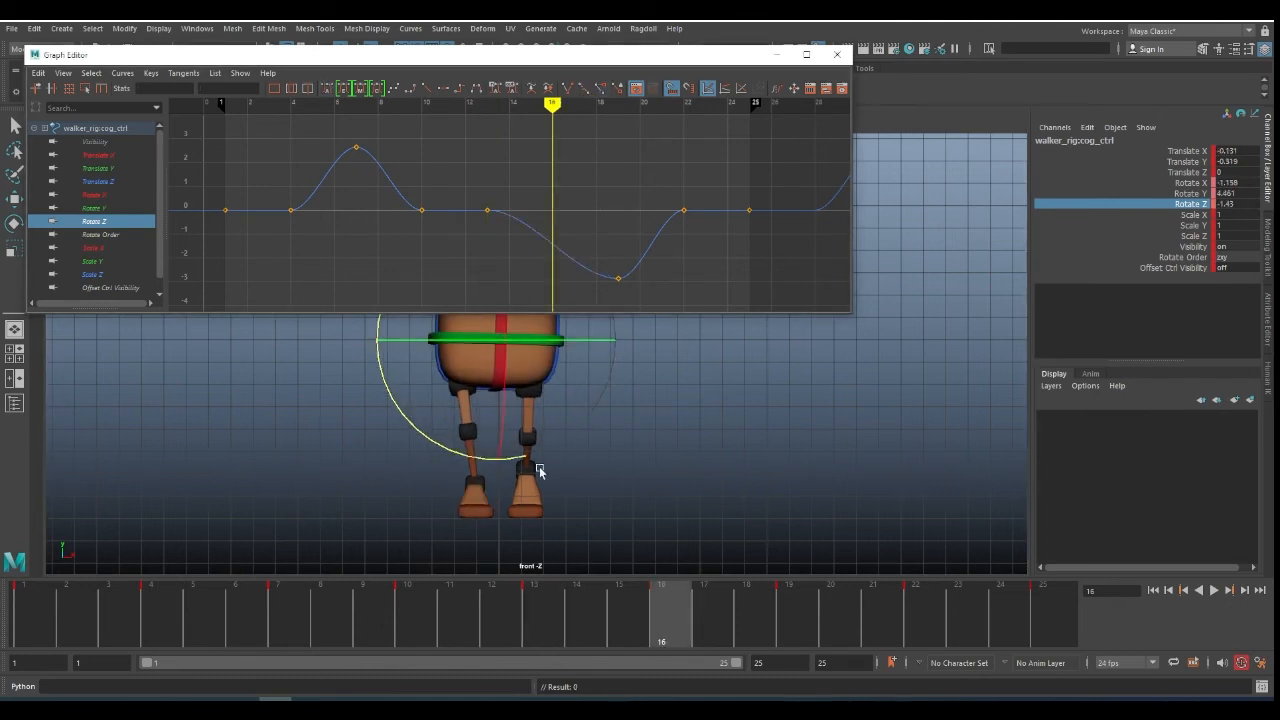
# - Delete the flat Rotate Z keys on frames 22 and 4
pyautogui.moveTo(651, 607); pyautogui.dragTo(1045, 614)
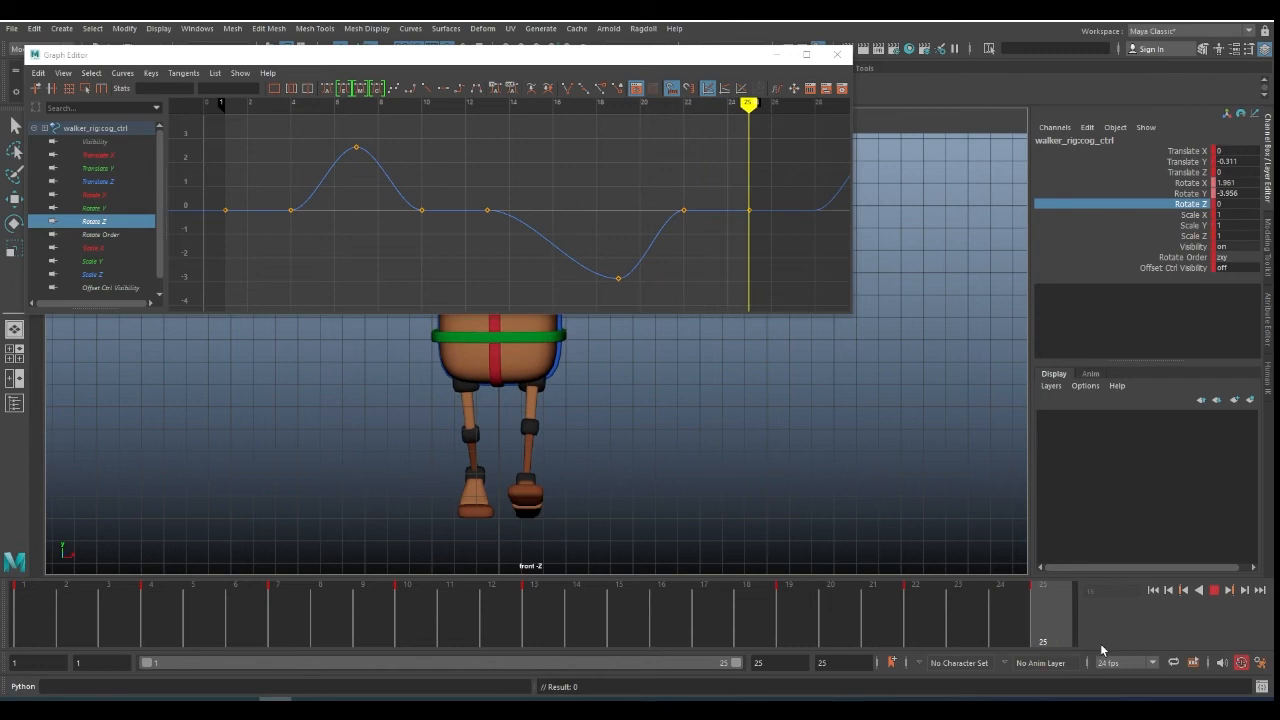
pyautogui.moveTo(674, 191); pyautogui.dragTo(737, 251)
pyautogui.press('Delete')
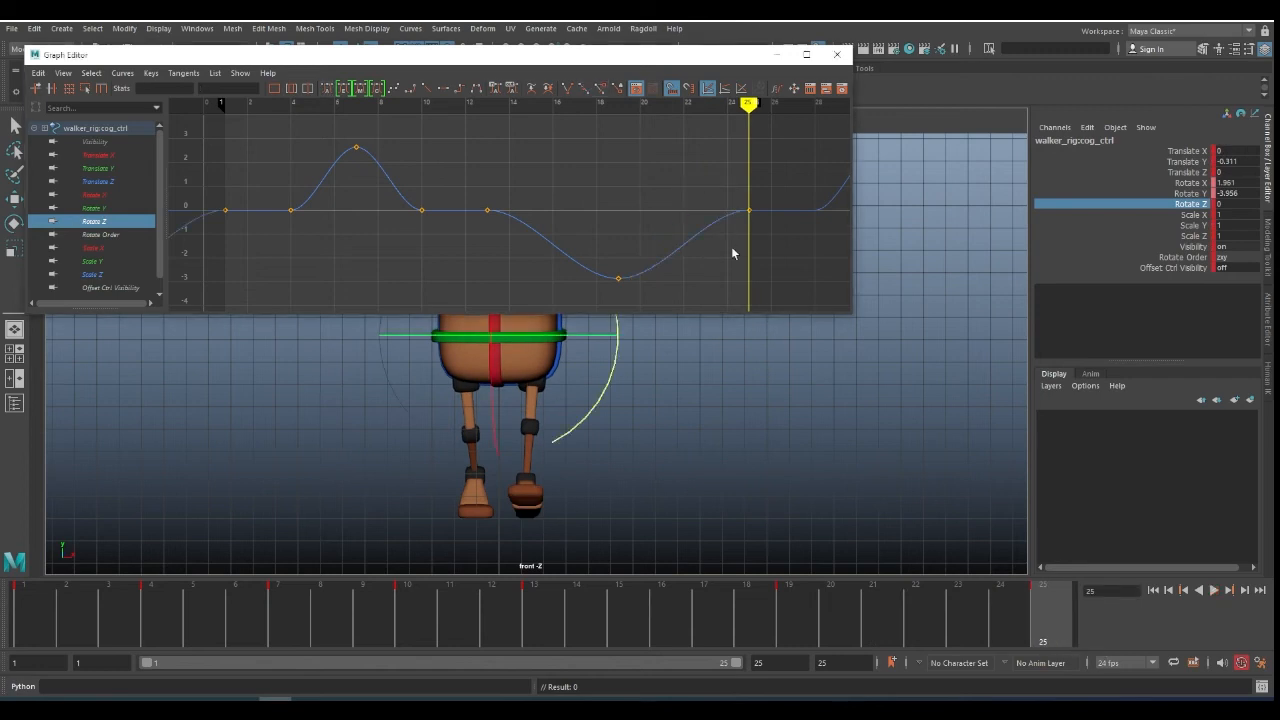
pyautogui.moveTo(257, 202); pyautogui.dragTo(345, 249)
pyautogui.press('Delete')
# - Slope the Rotate Z tangents upward through the loop's end keys on frames 1 and 25, and scrub to frame 13
pyautogui.moveTo(470, 200); pyautogui.dragTo(505, 222)
pyautogui.moveTo(42, 600)
pyautogui.mouseDown()
pyautogui.moveTo(281, 625)
pyautogui.moveTo(50, 624)
pyautogui.moveTo(66, 629)
pyautogui.mouseUp()
pyautogui.moveTo(232, 189); pyautogui.dragTo(272, 255)
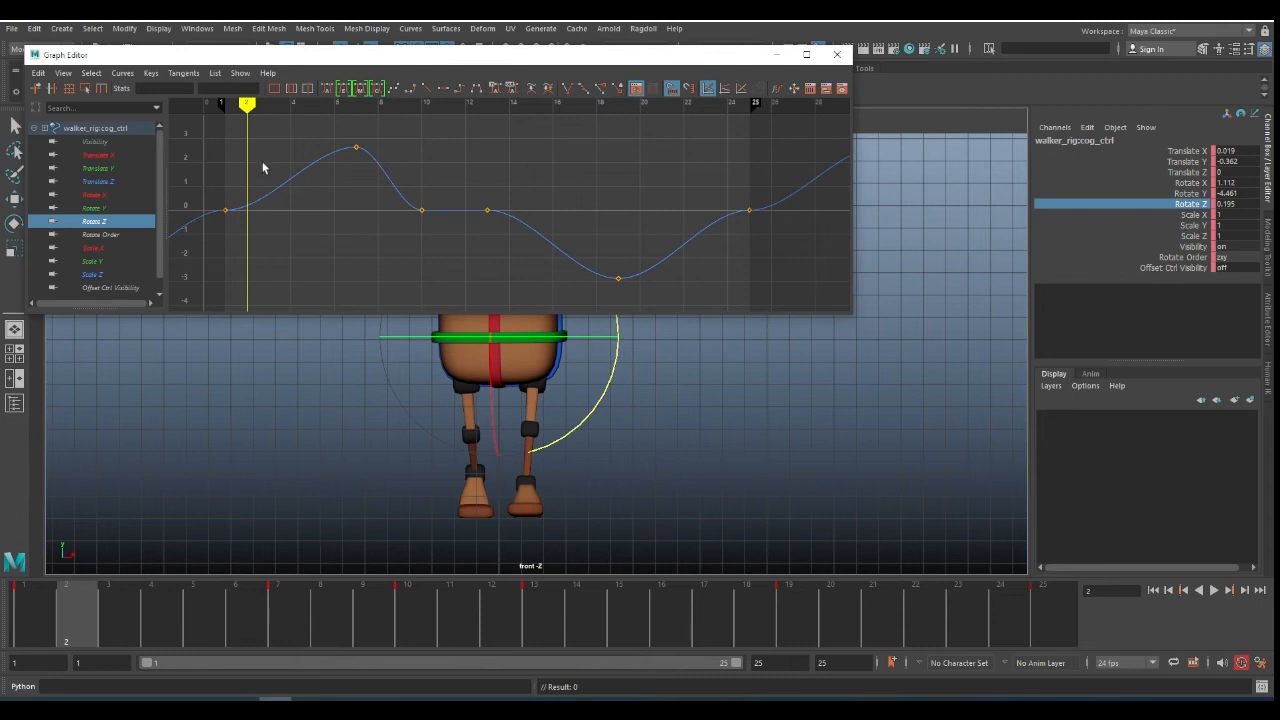
pyautogui.moveTo(258, 180); pyautogui.dragTo(295, 232)
pyautogui.moveTo(312, 236); pyautogui.dragTo(318, 203, button='middle')
pyautogui.moveTo(732, 190); pyautogui.dragTo(773, 226)
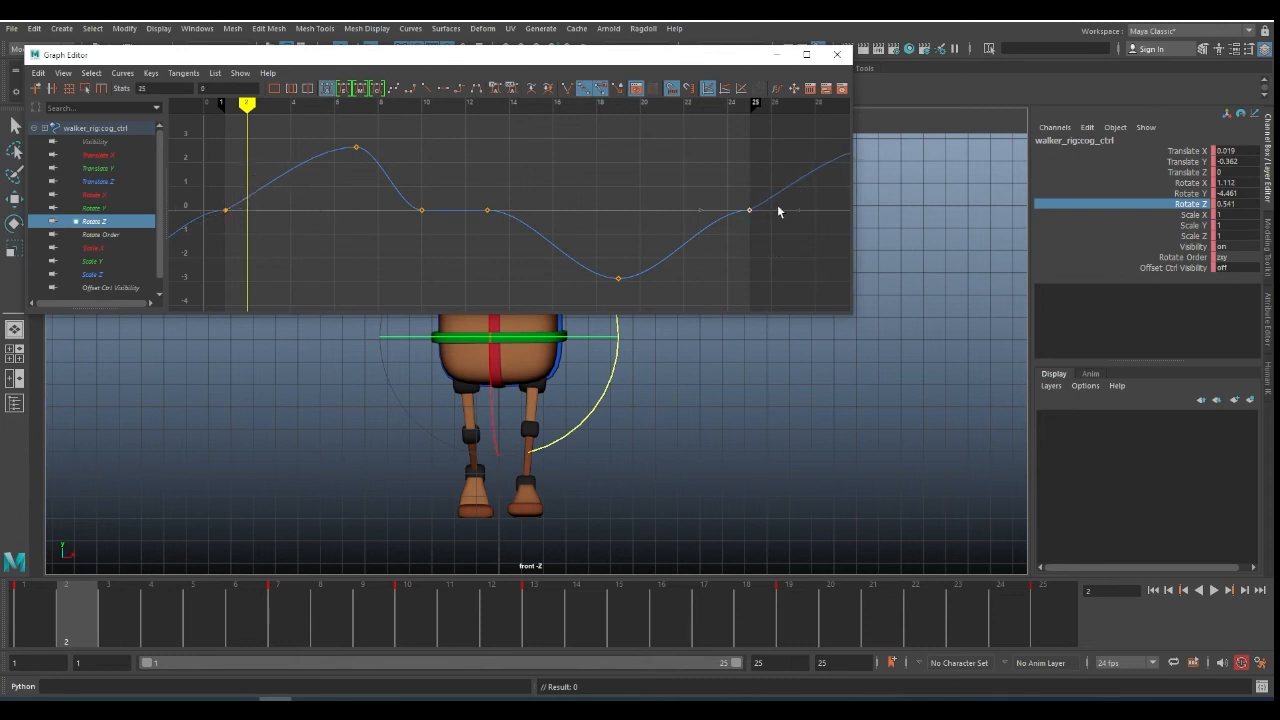
pyautogui.moveTo(726, 237); pyautogui.dragTo(726, 279, button='middle')
pyautogui.moveTo(85, 602); pyautogui.dragTo(531, 652)
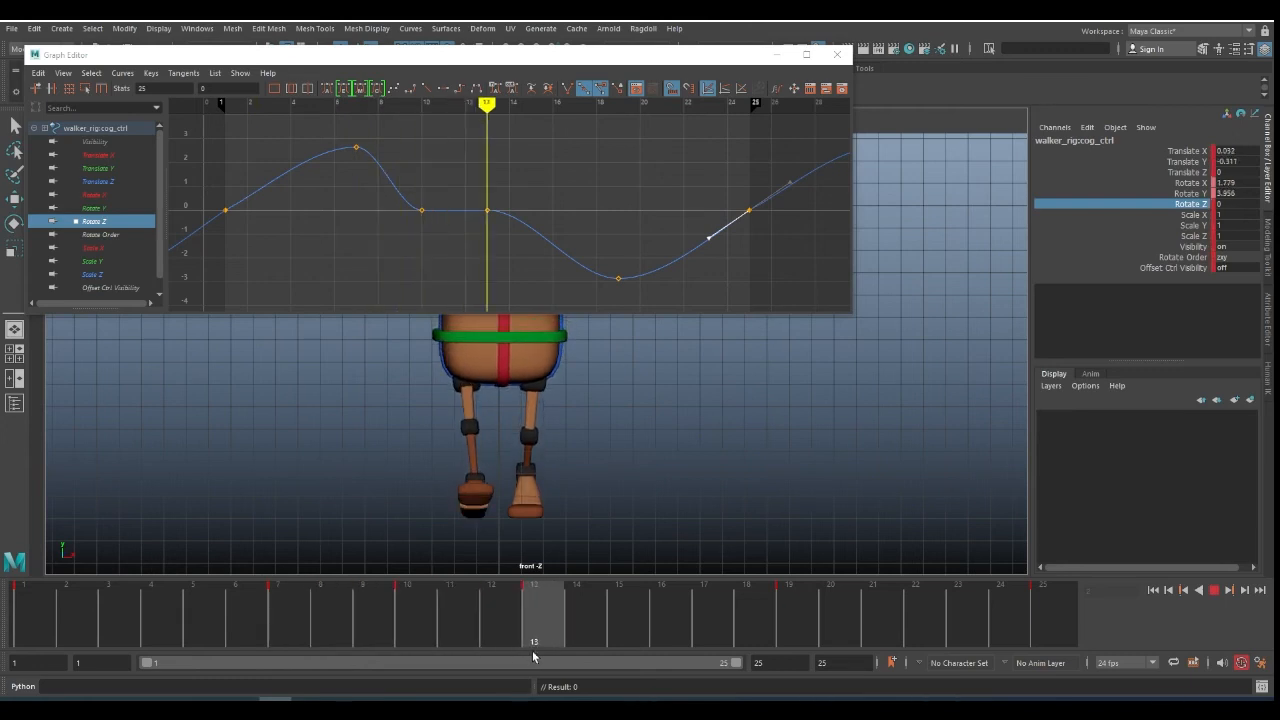
# - Delete the Rotate Z key on frame 10 and slope the tangents downward through the key on frame 13
pyautogui.moveTo(400, 182); pyautogui.dragTo(442, 249)
pyautogui.press('Delete')
pyautogui.moveTo(510, 163); pyautogui.dragTo(666, 298)
pyautogui.moveTo(546, 172); pyautogui.dragTo(464, 221)
pyautogui.click(534, 248)
pyautogui.moveTo(258, 232); pyautogui.dragTo(262, 231)
pyautogui.moveTo(391, 191); pyautogui.dragTo(530, 266)
pyautogui.moveTo(522, 262); pyautogui.dragTo(527, 269, button='middle')
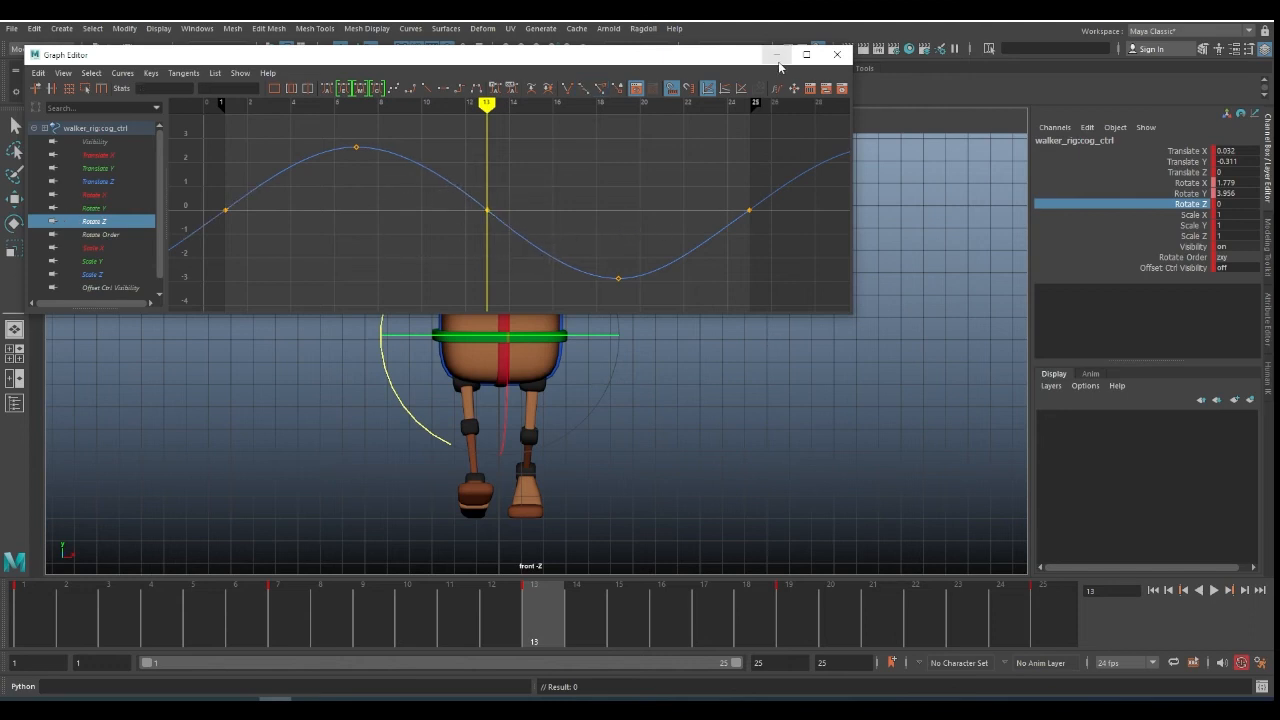
# - Minimize the Graph Editor, play back the walk, scrub to frame 9, and reopen the Graph Editor
pyautogui.click(777, 54)
pyautogui.click(1211, 591)
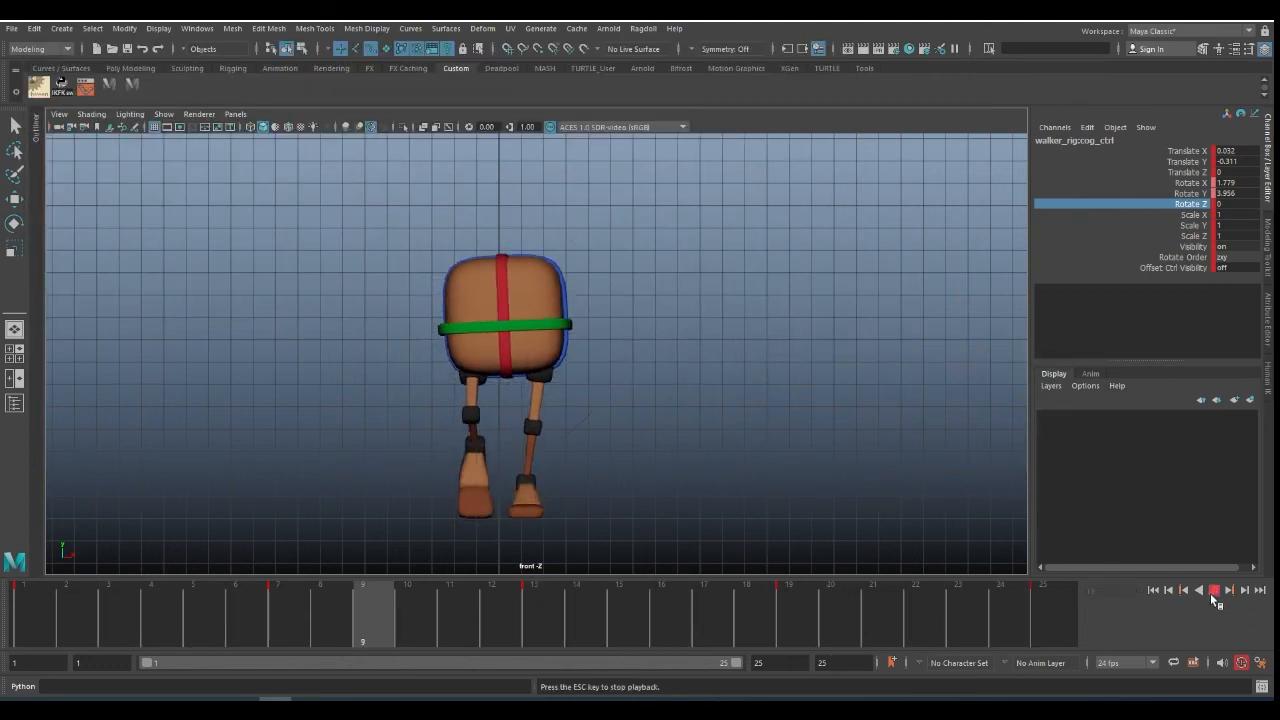
pyautogui.press('Escape')
pyautogui.moveTo(84, 618); pyautogui.dragTo(362, 626)
pyautogui.click(83, 94)
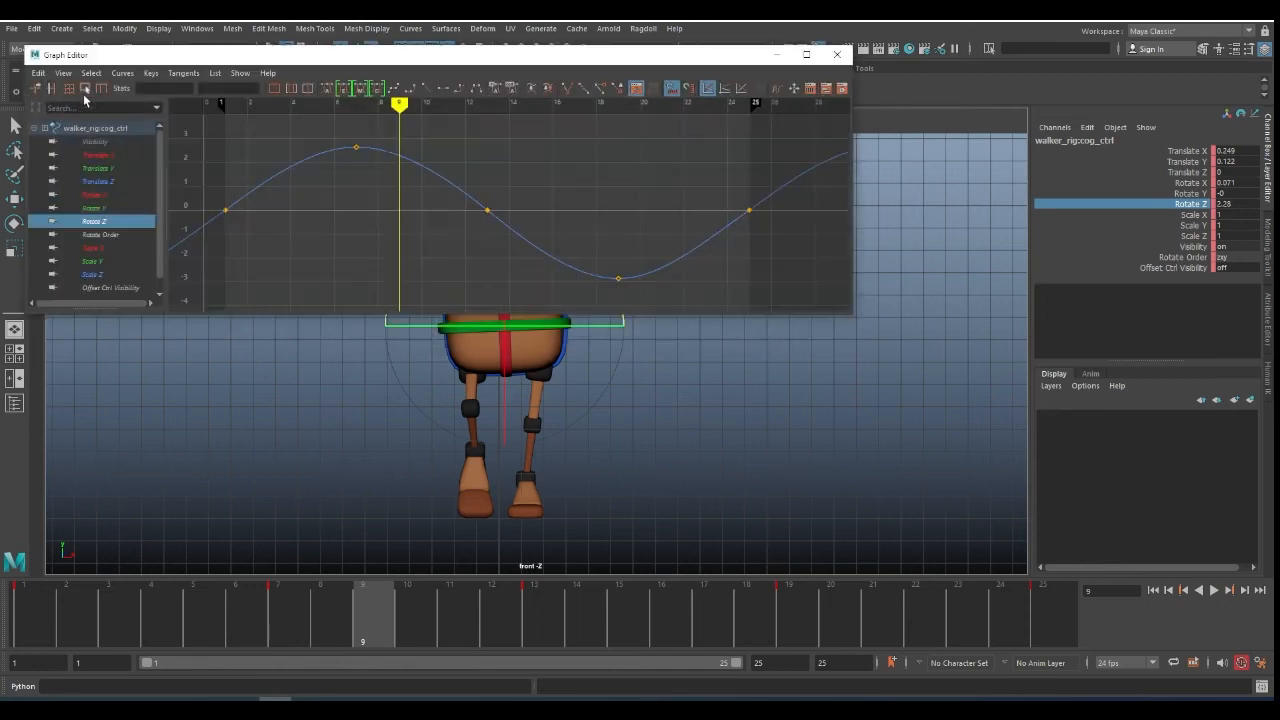
# - Select all the COG's Rotate Z keys and shift them two frames later
pyautogui.moveTo(522, 170); pyautogui.dragTo(545, 285)
pyautogui.keyDown('alt'); pyautogui.moveTo(746, 443); pyautogui.dragTo(463, 457, button='right'); pyautogui.keyUp('alt')
pyautogui.keyDown('alt'); pyautogui.moveTo(541, 441); pyautogui.dragTo(559, 443, button='middle'); pyautogui.keyUp('alt')
pyautogui.moveTo(97, 621); pyautogui.dragTo(232, 620)
pyautogui.keyDown('shift'); pyautogui.moveTo(455, 270); pyautogui.dragTo(481, 276, button='middle'); pyautogui.keyUp('shift')
pyautogui.hotkey('ctrl', 'z')
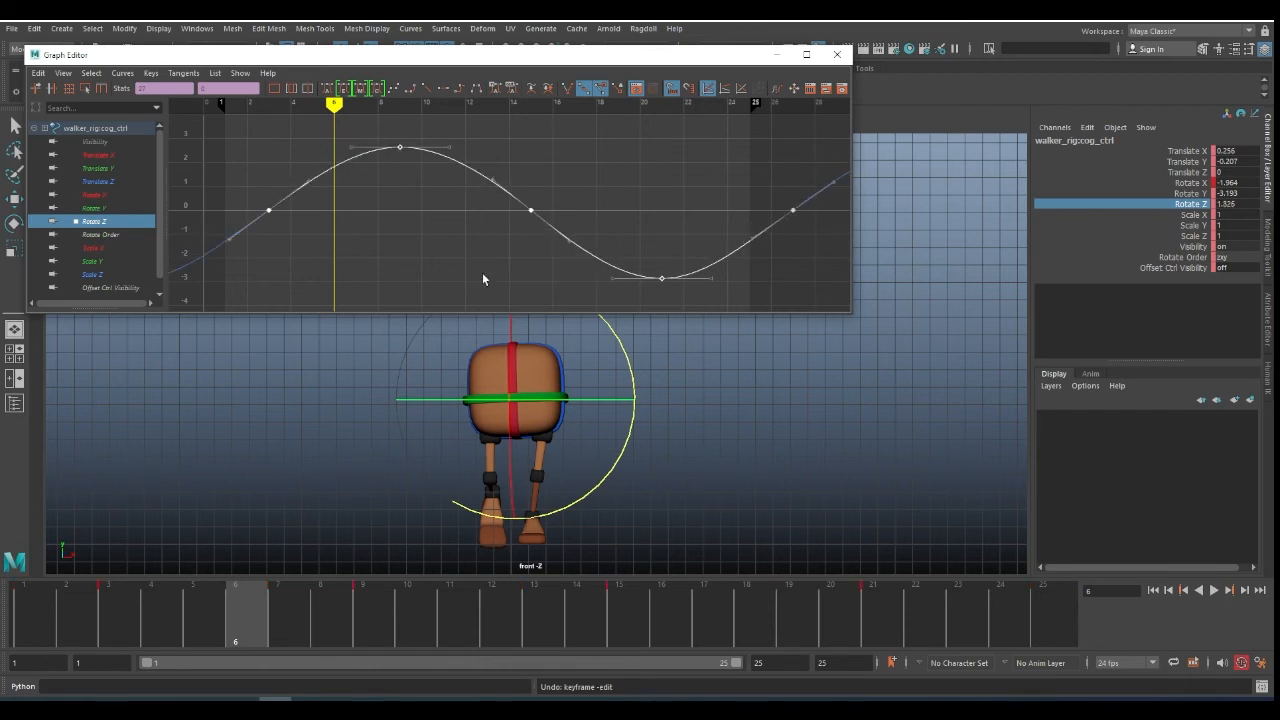
# - Play back the walk in the front view and scrub through the loop to check the offset side-to-side tilt
pyautogui.click(1214, 590)
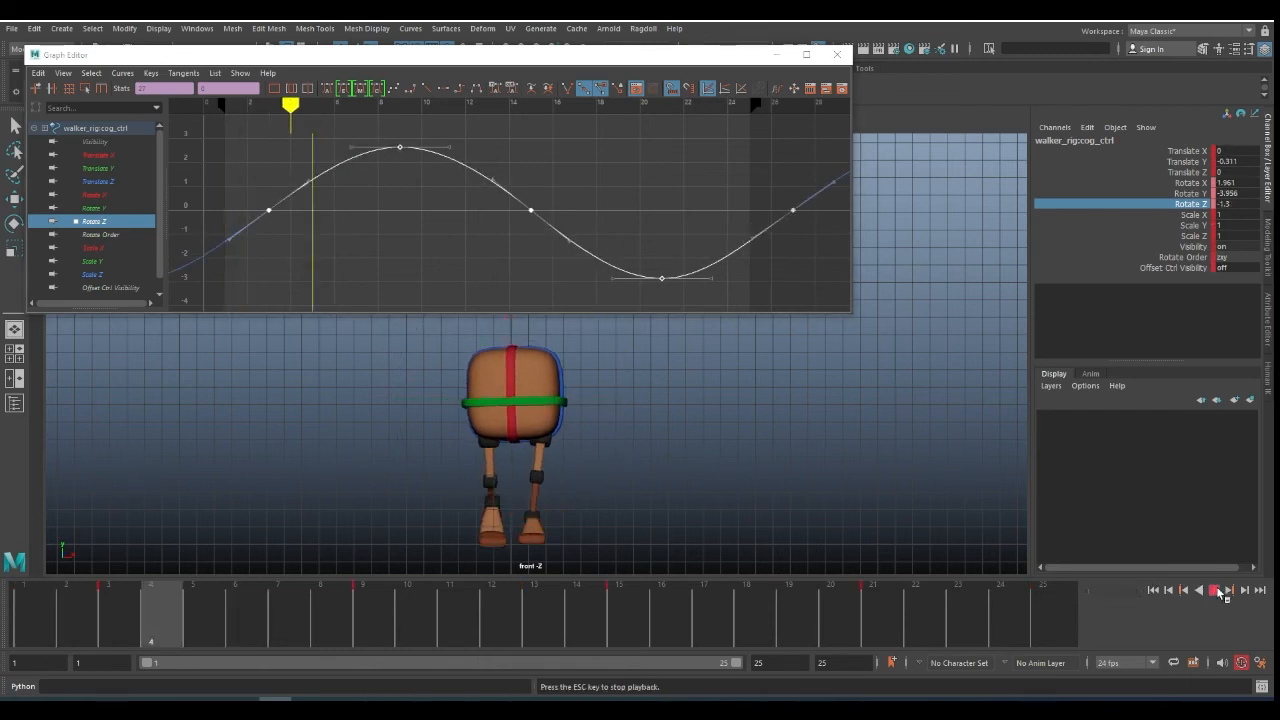
pyautogui.click(1214, 590)
pyautogui.click(69, 605)
pyautogui.moveTo(69, 605)
pyautogui.mouseDown()
pyautogui.moveTo(665, 627)
pyautogui.moveTo(597, 634)
pyautogui.moveTo(1045, 633)
pyautogui.mouseUp()
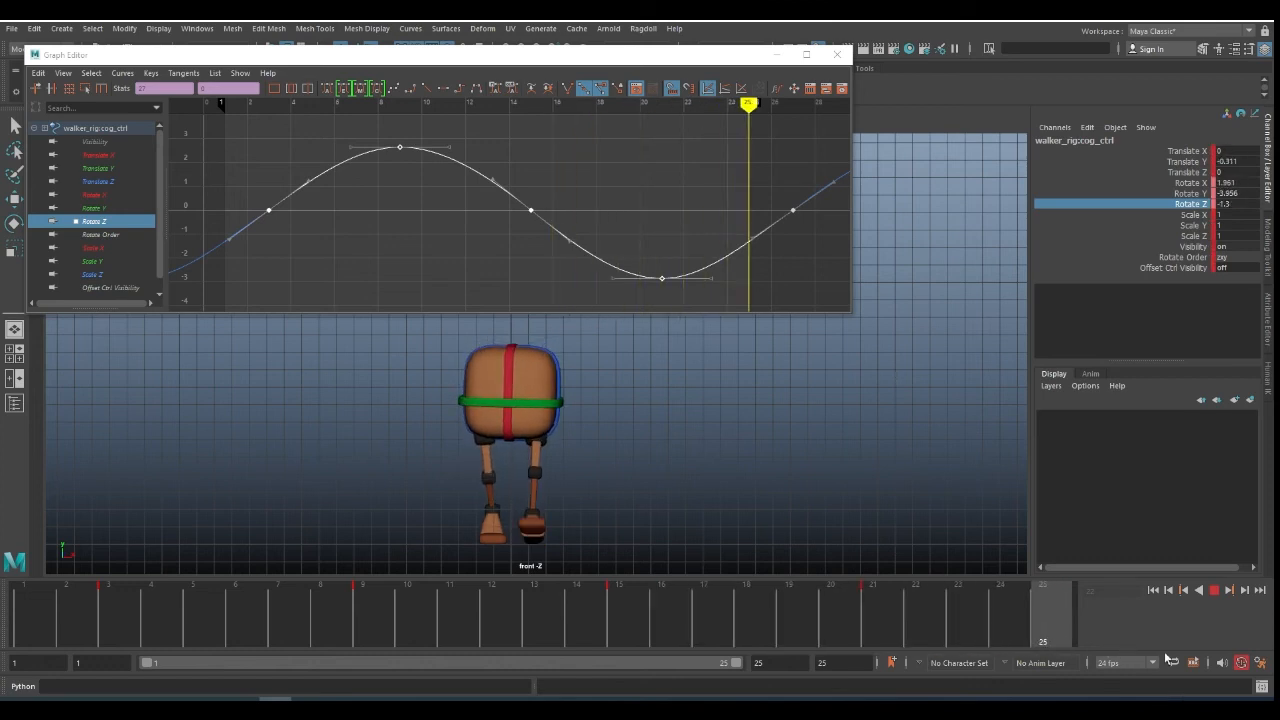
pyautogui.click(52, 607)
pyautogui.click(1211, 590)
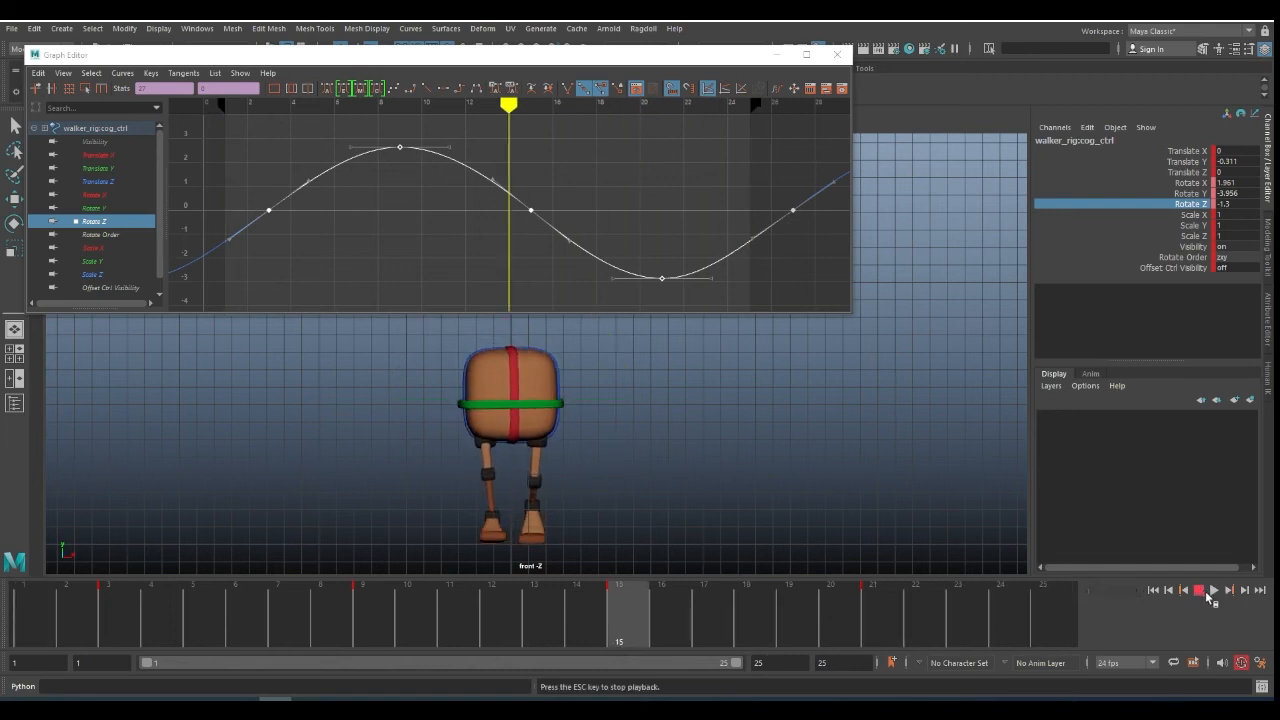
pyautogui.click(1214, 595)
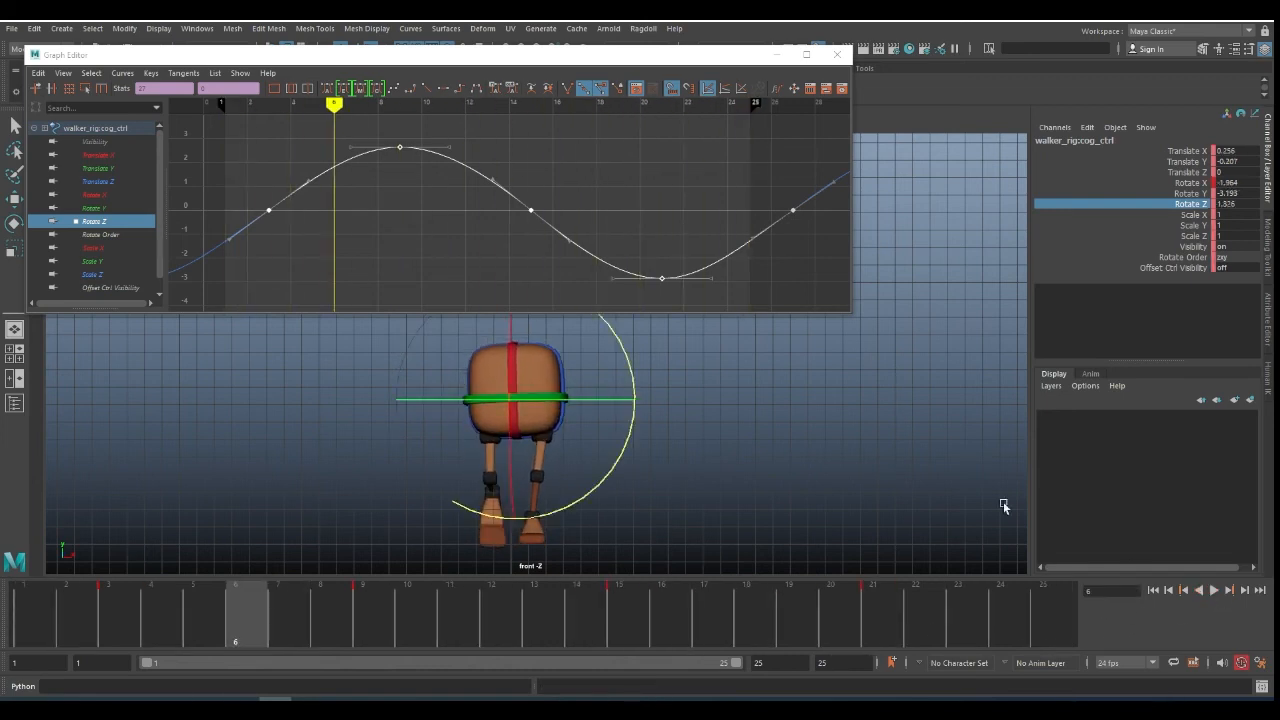
# - Minimize the Graph Editor and play back the walk from frame 1 in the perspective view
pyautogui.press('space')
pyautogui.press('space')
pyautogui.keyDown('alt'); pyautogui.moveTo(816, 392); pyautogui.dragTo(743, 420); pyautogui.keyUp('alt')
pyautogui.keyDown('alt'); pyautogui.moveTo(743, 420); pyautogui.dragTo(572, 425, button='right'); pyautogui.keyUp('alt')
pyautogui.keyDown('alt'); pyautogui.moveTo(572, 424); pyautogui.dragTo(698, 458); pyautogui.keyUp('alt')
pyautogui.click(776, 55)
pyautogui.keyDown('alt'); pyautogui.moveTo(612, 362); pyautogui.dragTo(678, 437); pyautogui.keyUp('alt')
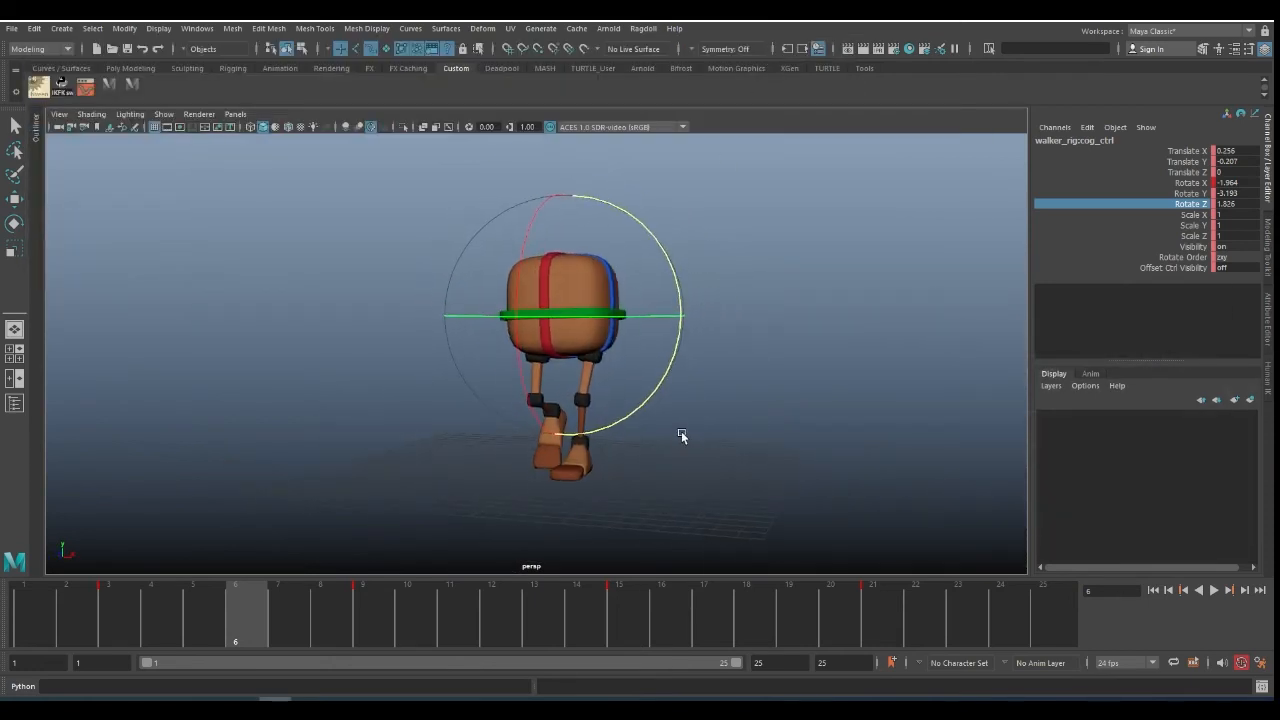
pyautogui.keyDown('alt'); pyautogui.moveTo(681, 433); pyautogui.dragTo(724, 440, button='right'); pyautogui.keyUp('alt')
pyautogui.click(1152, 591)
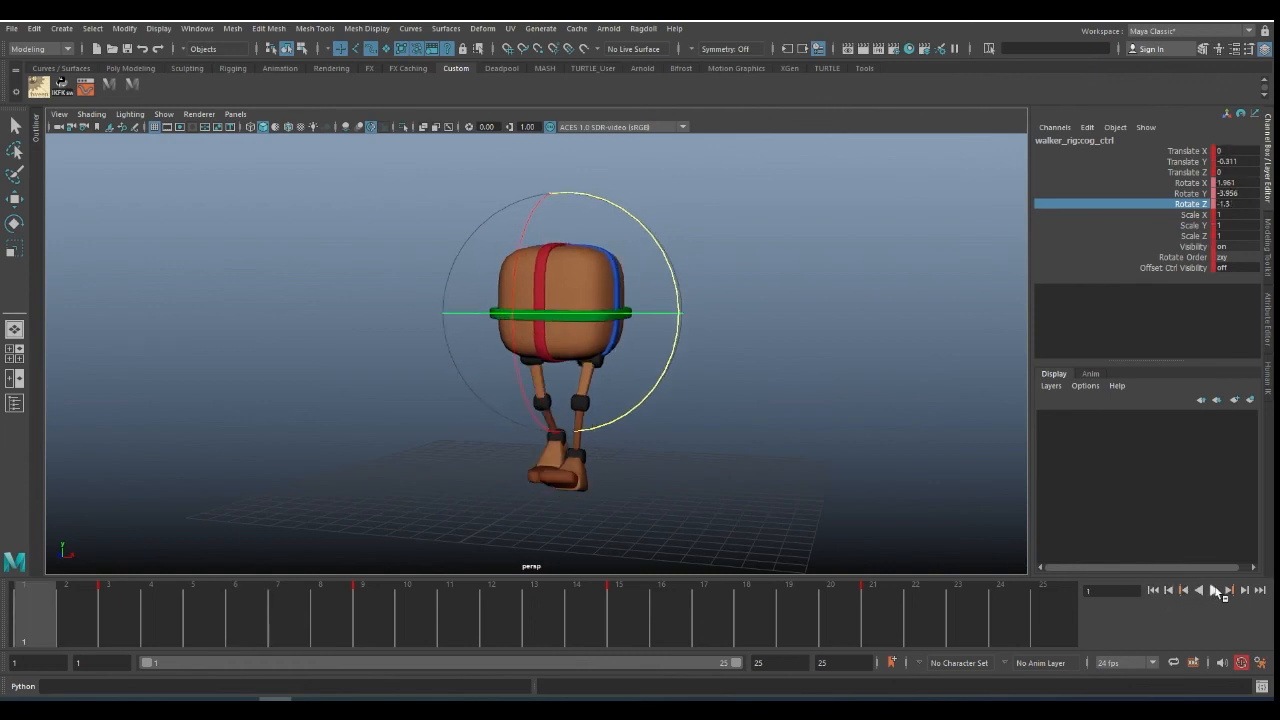
pyautogui.click(1215, 591)
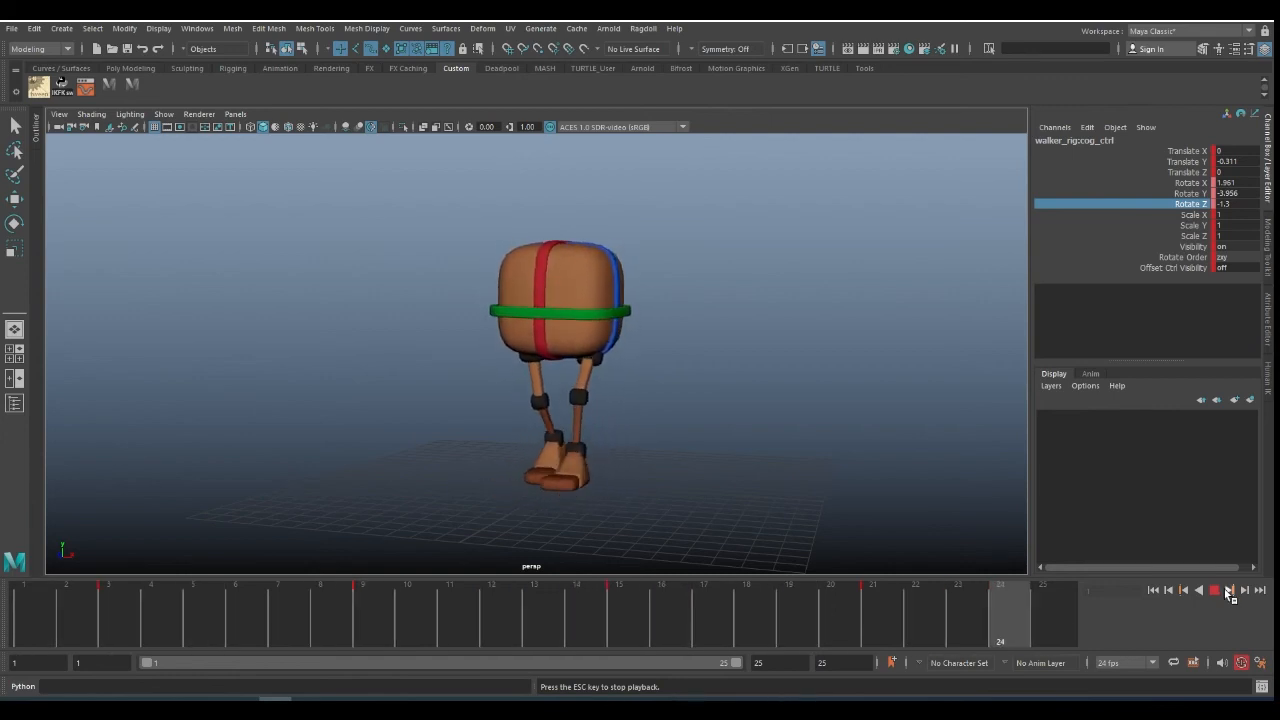
pyautogui.click(1214, 591)
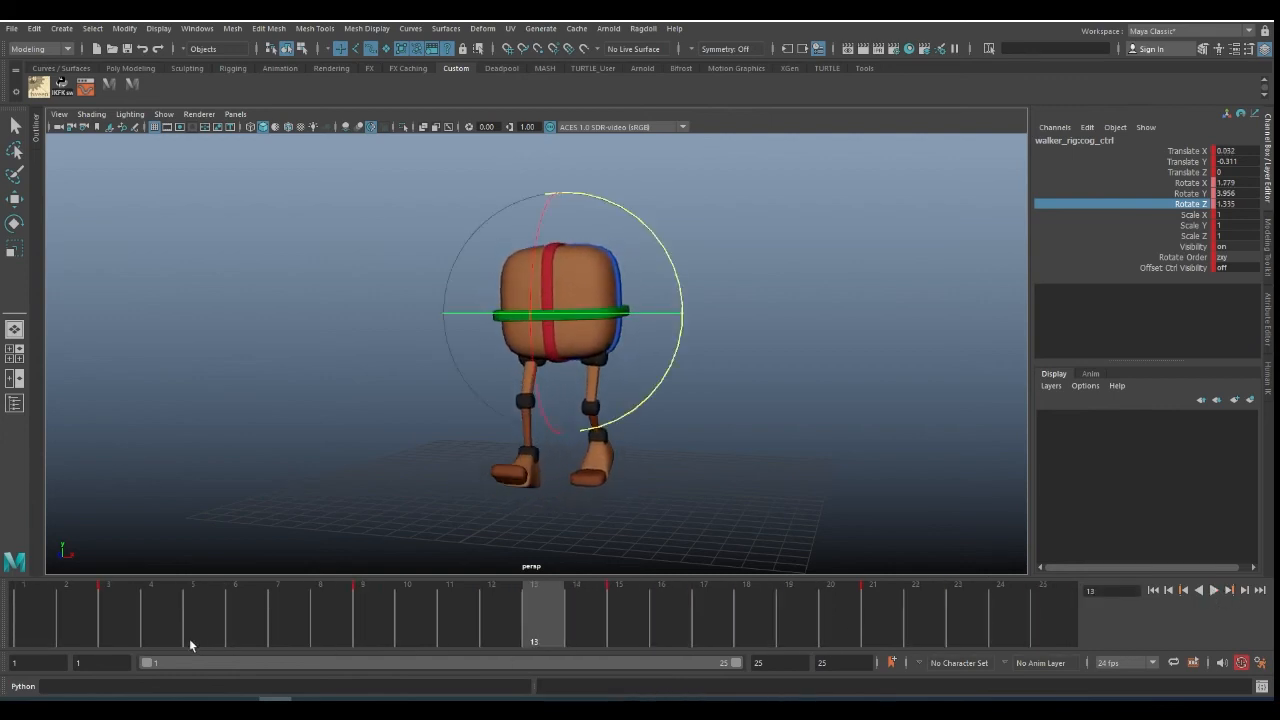
# - Return to frame 1 and examine the feet's direction from the front in the perspective view
pyautogui.moveTo(160, 630); pyautogui.dragTo(11, 607)
pyautogui.keyDown('alt'); pyautogui.moveTo(520, 430); pyautogui.dragTo(563, 465); pyautogui.keyUp('alt')
pyautogui.press('space')
pyautogui.keyDown('alt'); pyautogui.moveTo(563, 465); pyautogui.dragTo(765, 458, button='right'); pyautogui.keyUp('alt')
pyautogui.keyDown('alt'); pyautogui.moveTo(652, 492); pyautogui.dragTo(631, 390, button='middle'); pyautogui.keyUp('alt')
pyautogui.press('space')
pyautogui.moveTo(631, 388); pyautogui.dragTo(634, 334)
pyautogui.keyDown('alt'); pyautogui.moveTo(640, 400); pyautogui.dragTo(684, 377, button='right'); pyautogui.keyUp('alt')
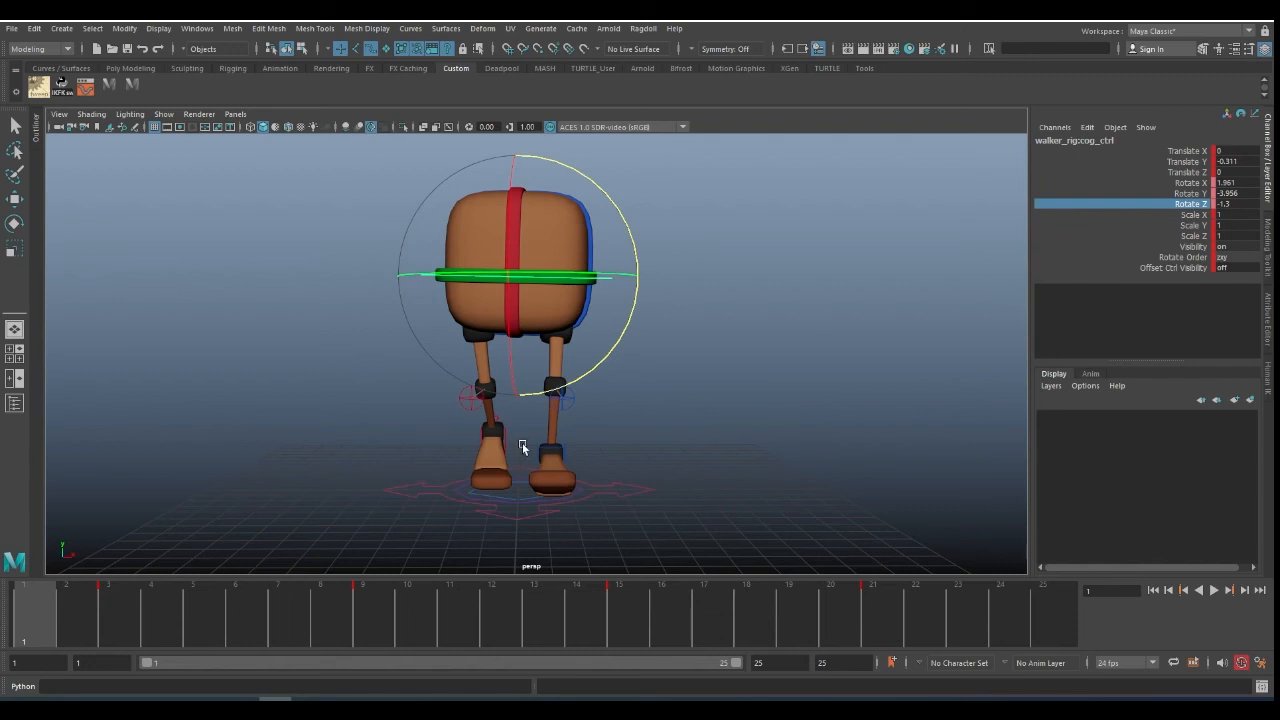
# - Select the left foot IK control on frame 1 in the front view and open the Graph Editor
pyautogui.click(564, 452)
pyautogui.moveTo(43, 606)
pyautogui.mouseDown()
pyautogui.moveTo(120, 608)
pyautogui.moveTo(38, 604)
pyautogui.mouseUp()
pyautogui.press('space')
pyautogui.moveTo(505, 388); pyautogui.dragTo(511, 451)
pyautogui.keyDown('alt'); pyautogui.moveTo(560, 447); pyautogui.dragTo(631, 437, button='right'); pyautogui.keyUp('alt')
pyautogui.keyDown('alt'); pyautogui.moveTo(431, 548); pyautogui.dragTo(443, 501, button='middle'); pyautogui.keyUp('alt')
pyautogui.moveTo(39, 601)
pyautogui.mouseDown()
pyautogui.moveTo(52, 603)
pyautogui.moveTo(40, 603)
pyautogui.mouseUp()
pyautogui.click(85, 88)
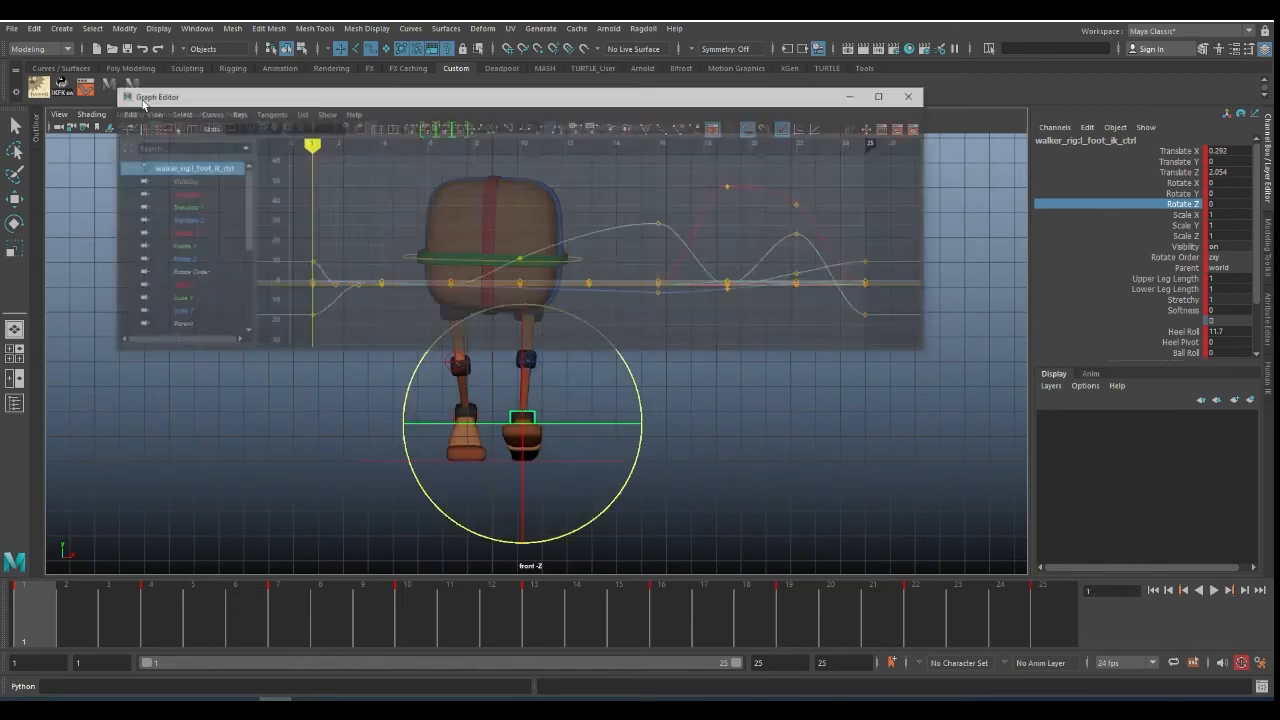
# - Select all the left foot's Rotate Y keys, try lowering them to about -6.6, and undo the change
pyautogui.click(110, 209)
pyautogui.keyDown('alt'); pyautogui.moveTo(430, 199); pyautogui.dragTo(357, 198, button='right'); pyautogui.keyUp('alt')
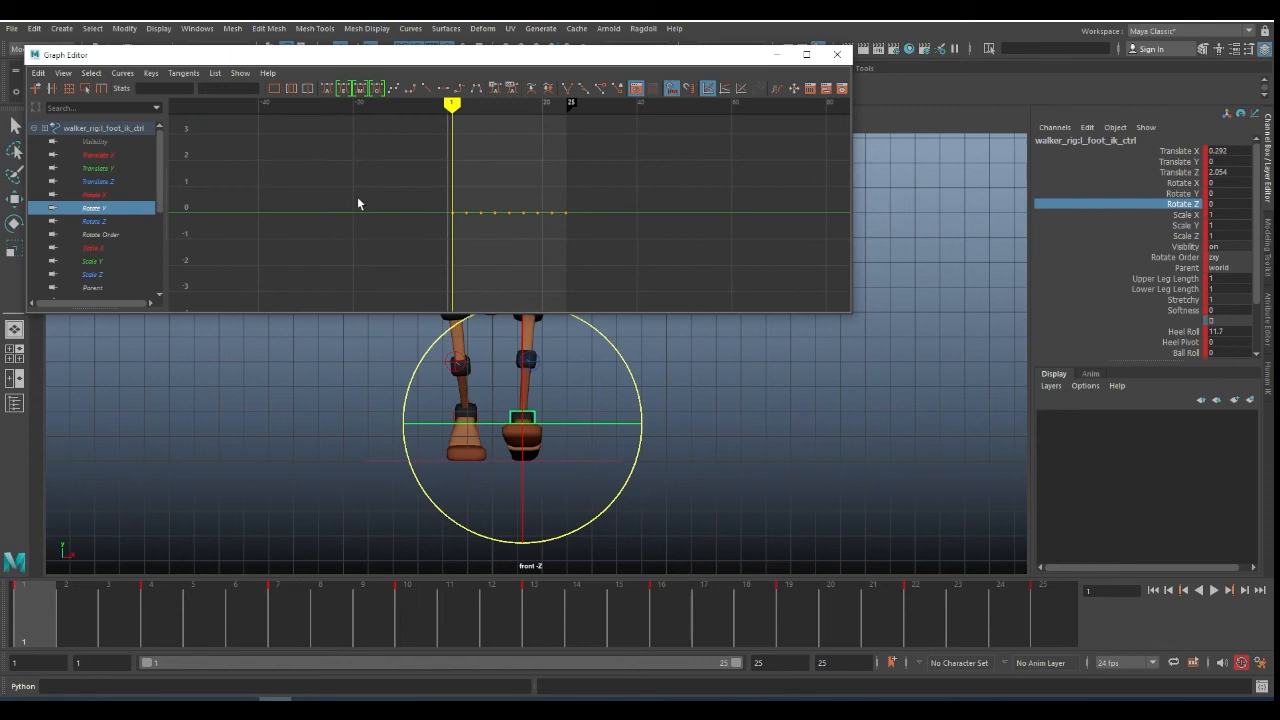
pyautogui.moveTo(357, 198); pyautogui.dragTo(606, 226)
pyautogui.keyDown('shift'); pyautogui.moveTo(619, 193); pyautogui.dragTo(617, 361, button='middle'); pyautogui.keyUp('shift')
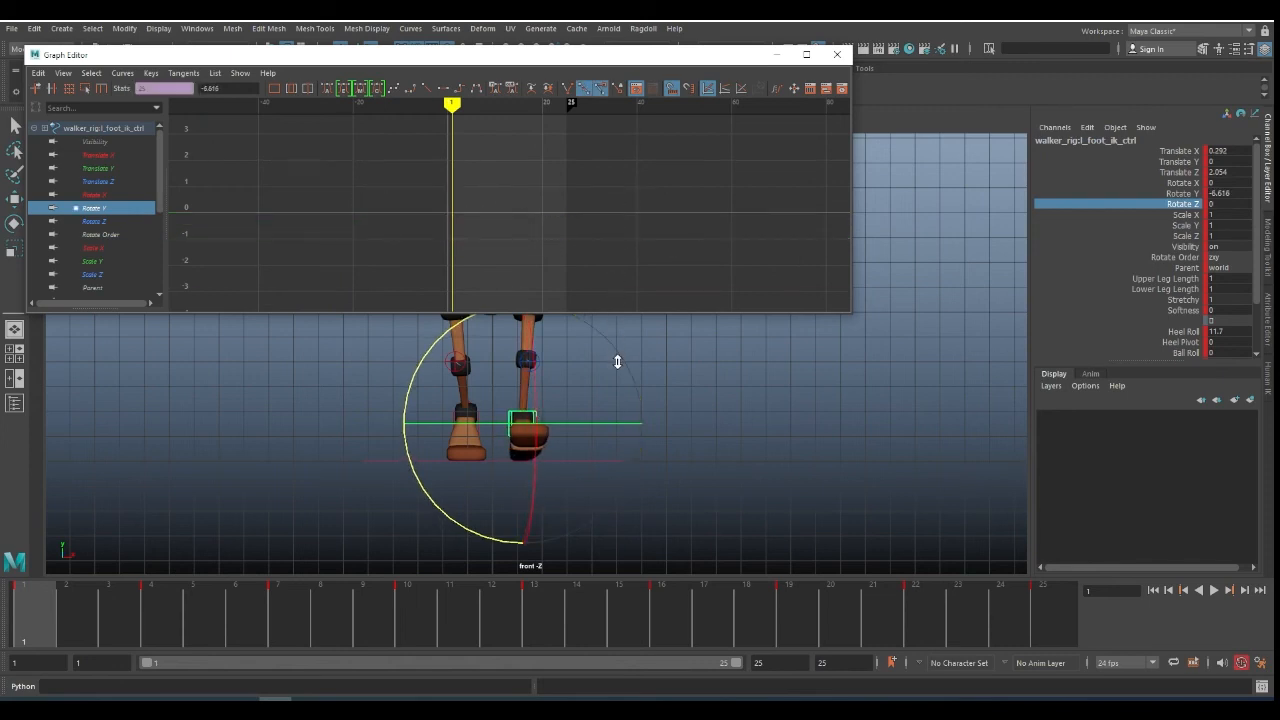
pyautogui.hotkey('ctrl', 'z')
pyautogui.press('f')
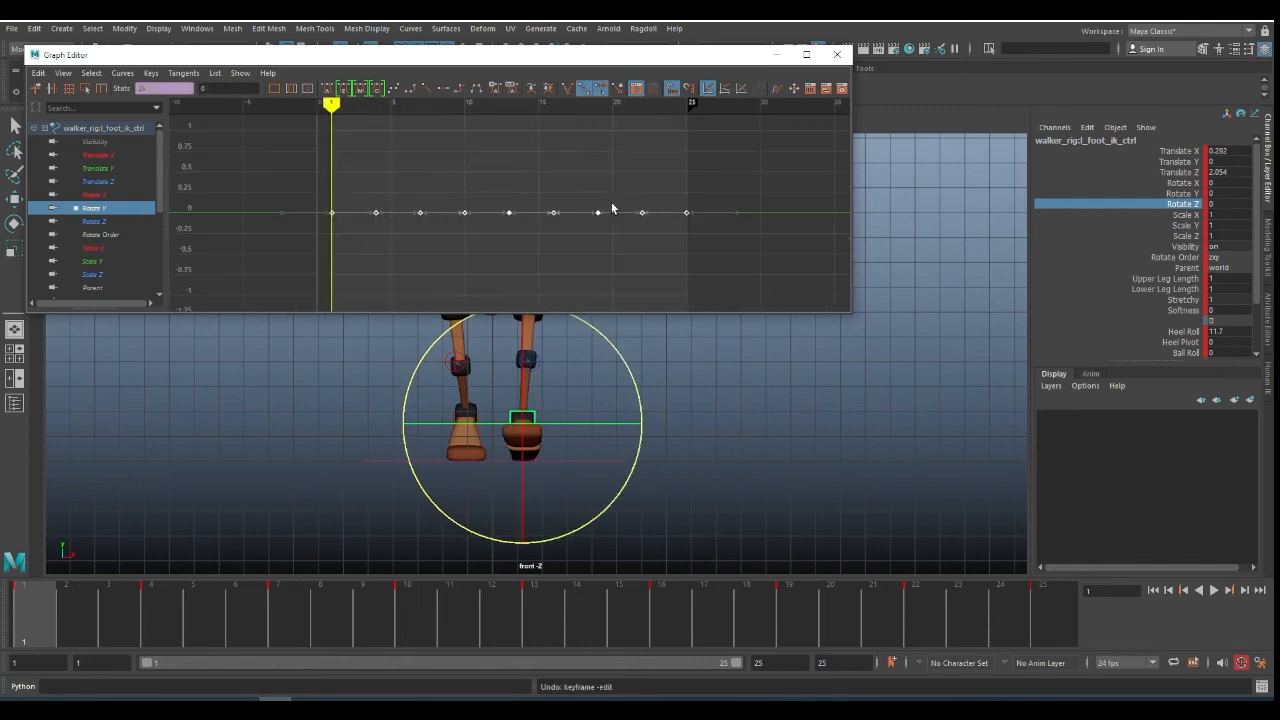
# - Lower all the left foot's Rotate Y keys together to about -4.5
pyautogui.keyDown('shift'); pyautogui.moveTo(612, 152); pyautogui.dragTo(615, 247, button='middle'); pyautogui.keyUp('shift')
pyautogui.press('f')
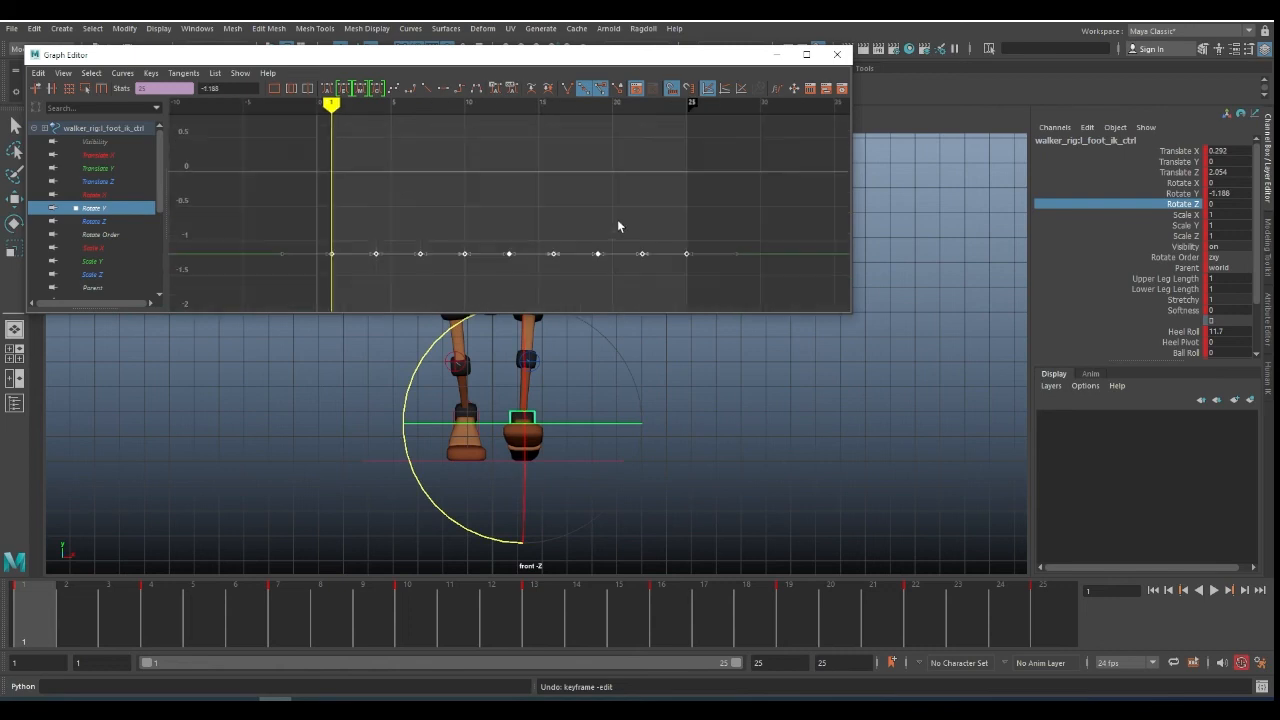
pyautogui.scroll(-3, 619, 200)
pyautogui.keyDown('shift'); pyautogui.moveTo(618, 180); pyautogui.dragTo(620, 253, button='middle'); pyautogui.keyUp('shift')
pyautogui.press('f')
pyautogui.scroll(-5, 619, 195)
pyautogui.moveTo(617, 195)
pyautogui.keyDown('shift'); pyautogui.mouseDown(button='middle')
pyautogui.moveTo(610, 221)
pyautogui.moveTo(617, 203)
pyautogui.mouseUp(button='middle'); pyautogui.keyUp('shift')
pyautogui.press('q')
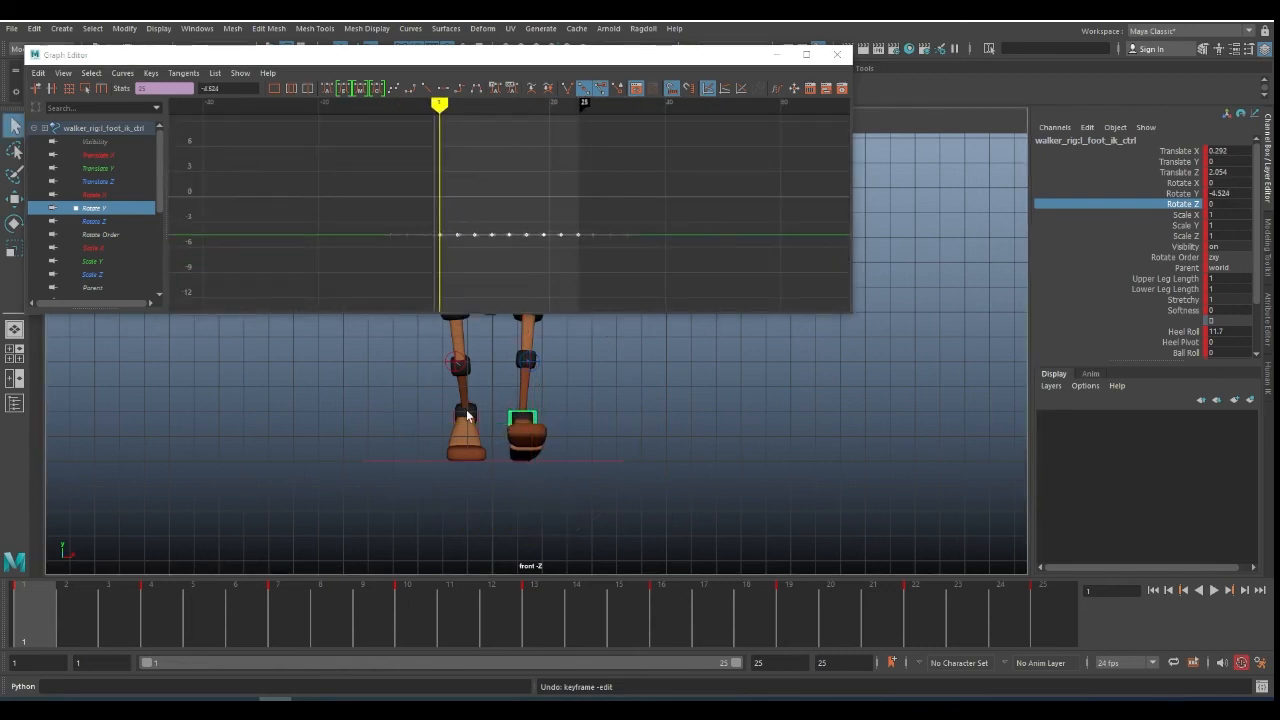
# - Select all the right foot's Rotate Y keys and lower them to -0.5
pyautogui.click(477, 420)
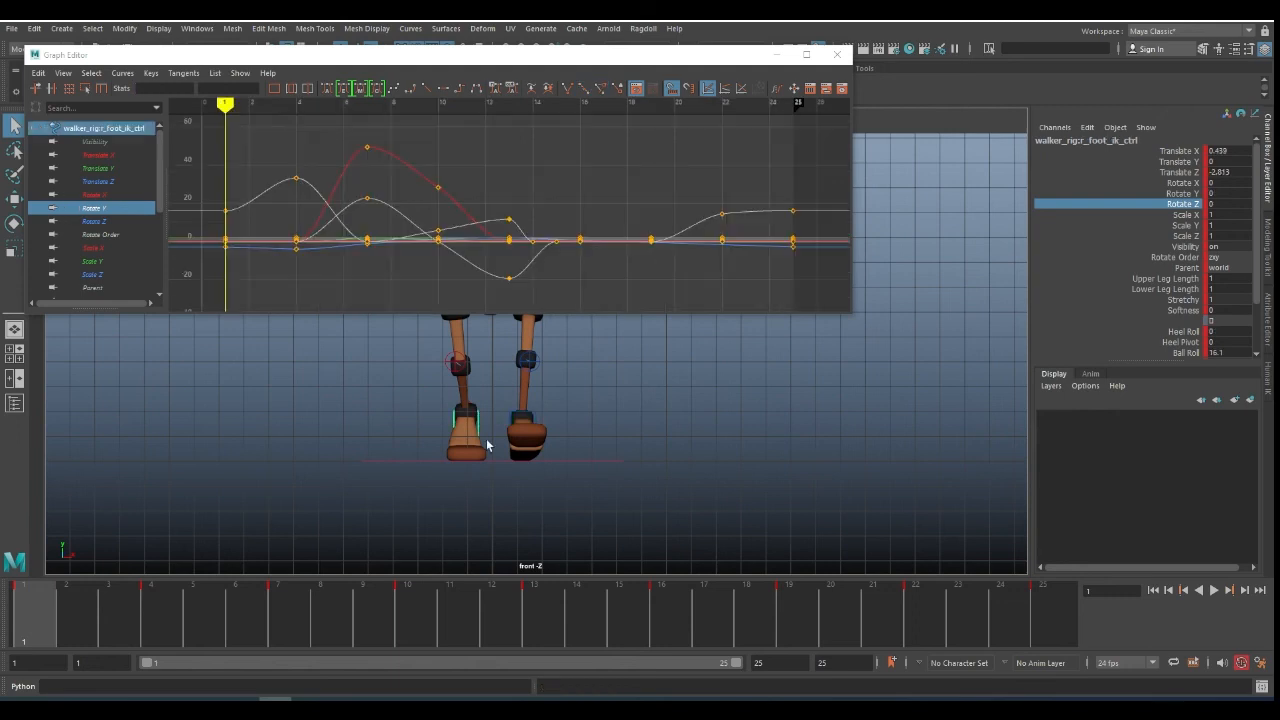
pyautogui.click(94, 210)
pyautogui.press('f')
pyautogui.moveTo(403, 252); pyautogui.dragTo(407, 256)
pyautogui.keyDown('shift'); pyautogui.moveTo(464, 273); pyautogui.dragTo(482, 158, button='middle'); pyautogui.keyUp('shift')
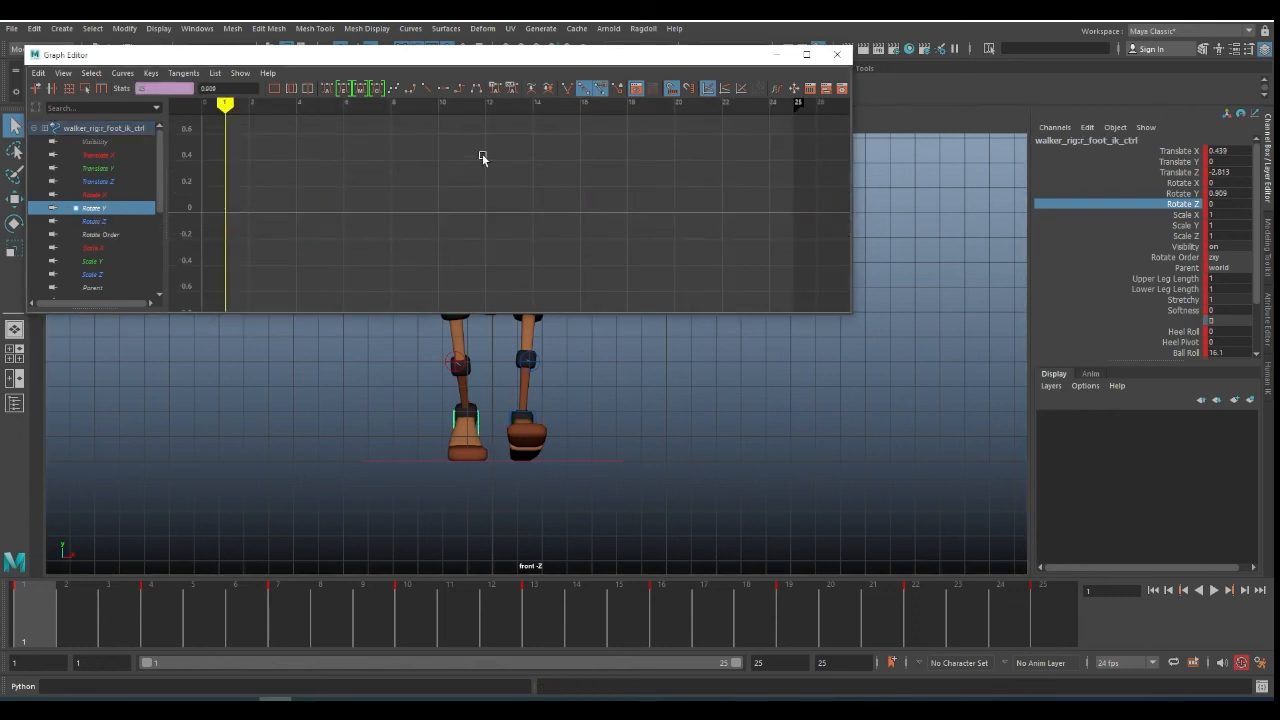
pyautogui.hotkey('ctrl', 'z')
pyautogui.keyDown('shift'); pyautogui.moveTo(552, 213); pyautogui.dragTo(570, 278, button='middle'); pyautogui.keyUp('shift')
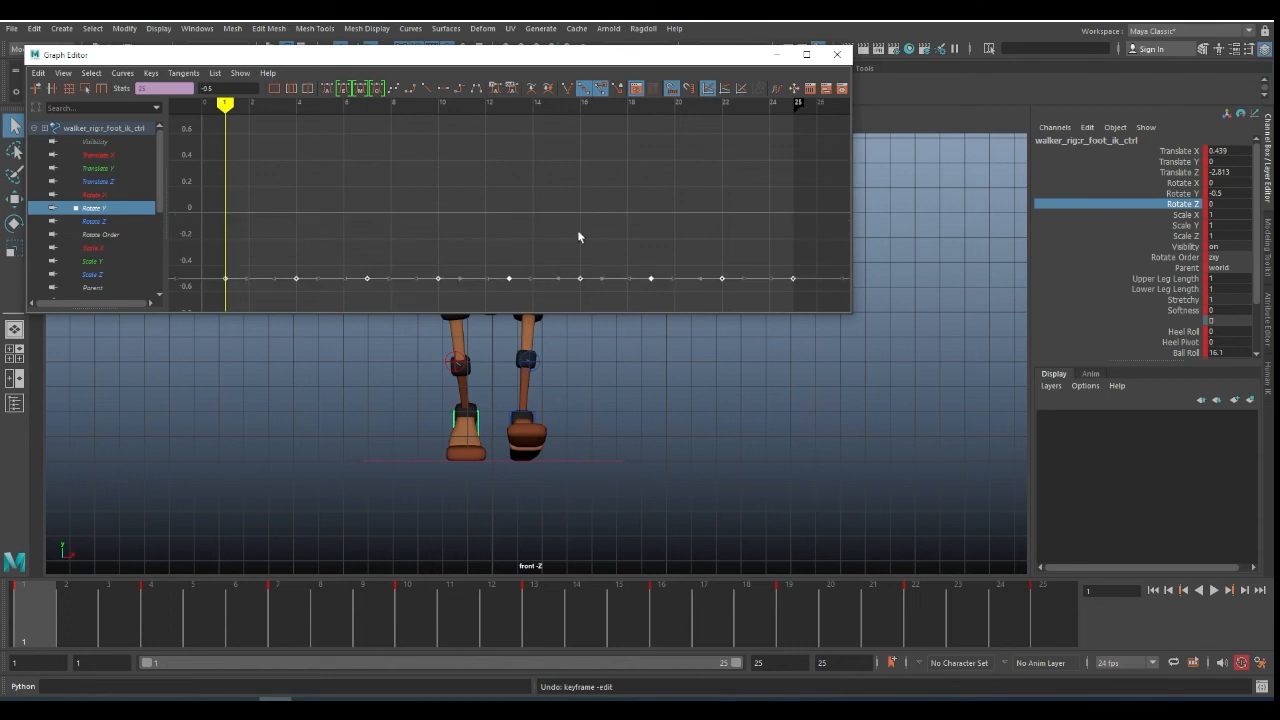
# - Lower the right foot's Rotate Y keys further to about -10.85 and scrub through to frame 25
pyautogui.press('f')
pyautogui.scroll(-5, 587, 210)
pyautogui.keyDown('shift'); pyautogui.moveTo(586, 163); pyautogui.dragTo(583, 237, button='middle'); pyautogui.keyUp('shift')
pyautogui.scroll(-3, 595, 189)
pyautogui.press('f')
pyautogui.scroll(-4, 595, 189)
pyautogui.keyDown('shift'); pyautogui.moveTo(591, 170); pyautogui.dragTo(591, 257, button='middle'); pyautogui.keyUp('shift')
pyautogui.press('f')
pyautogui.keyDown('shift'); pyautogui.moveTo(600, 198); pyautogui.dragTo(600, 235, button='middle'); pyautogui.keyUp('shift')
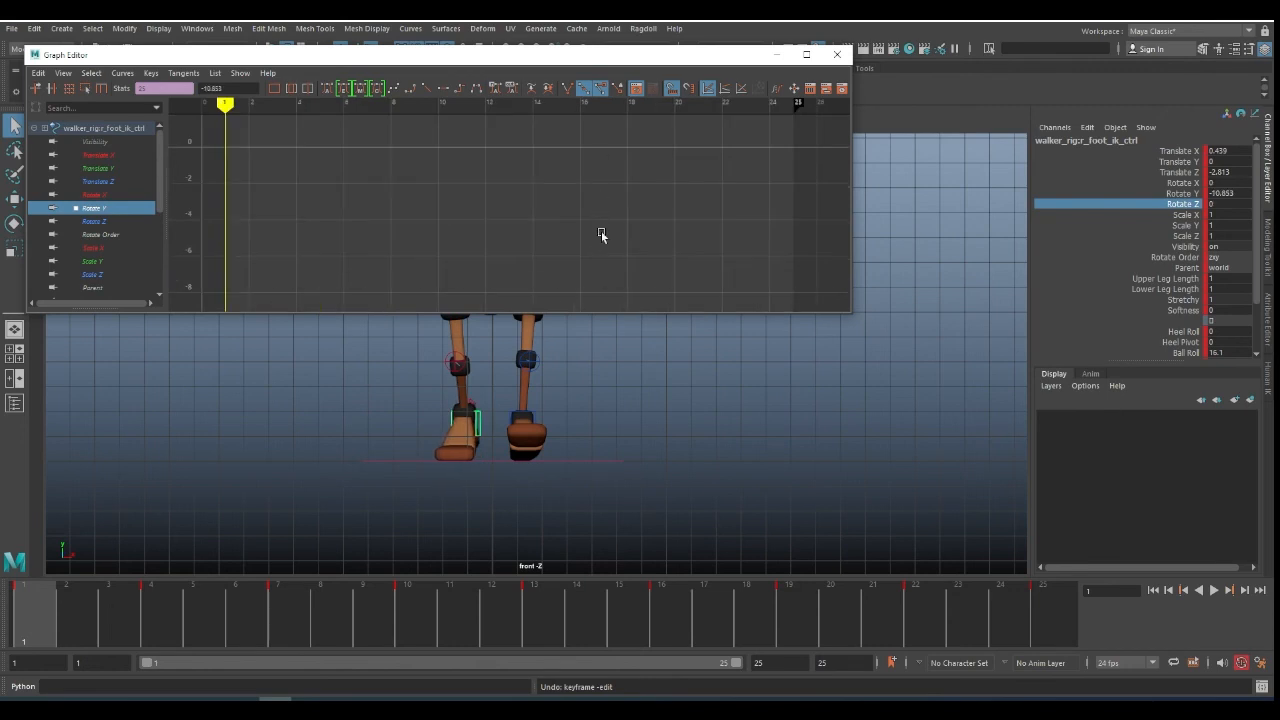
pyautogui.moveTo(115, 579); pyautogui.dragTo(1054, 615)
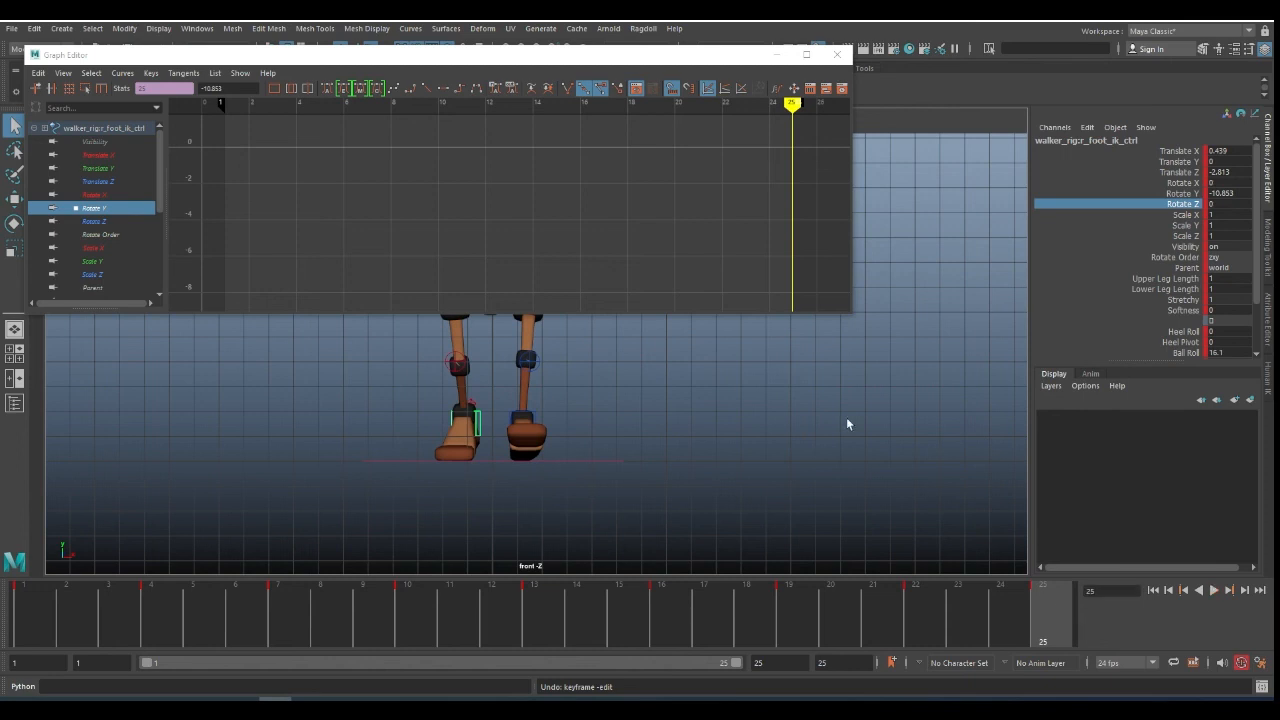
pyautogui.press('f')
# - Show both feet's Rotate Y curves together and adjust their keys to nearly matching values of about -10.3
pyautogui.click(540, 412)
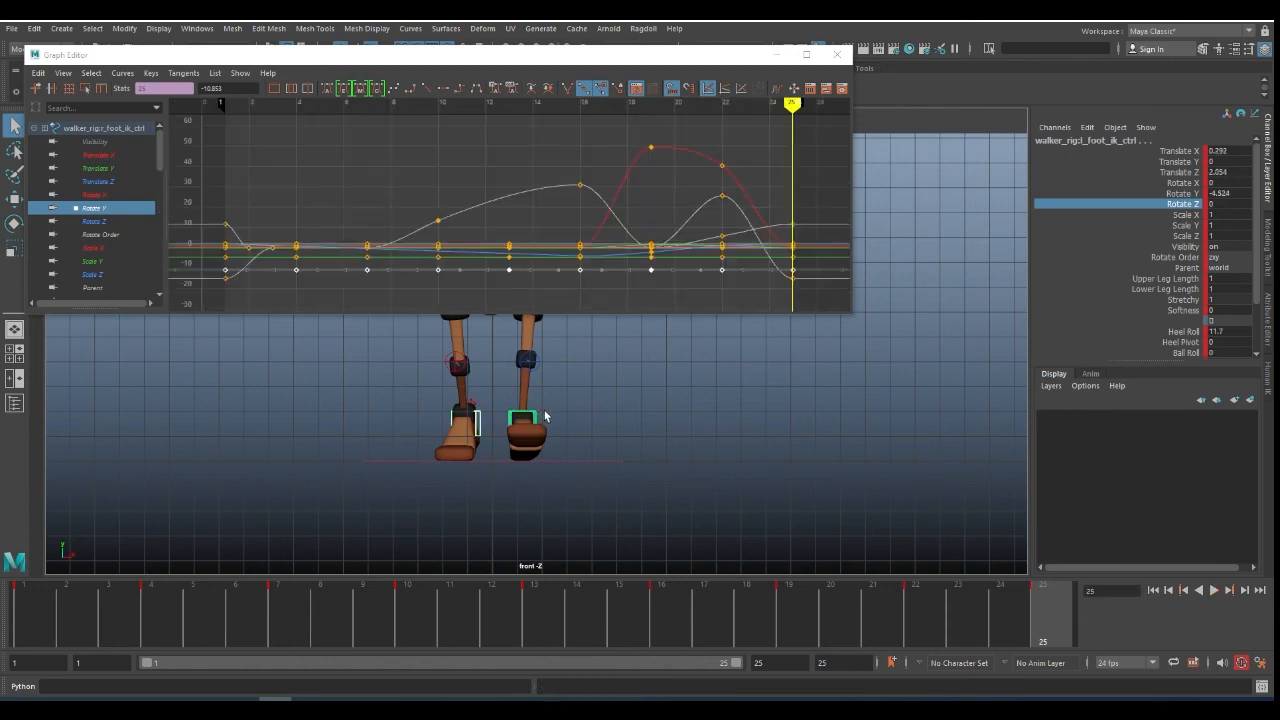
pyautogui.click(1184, 193)
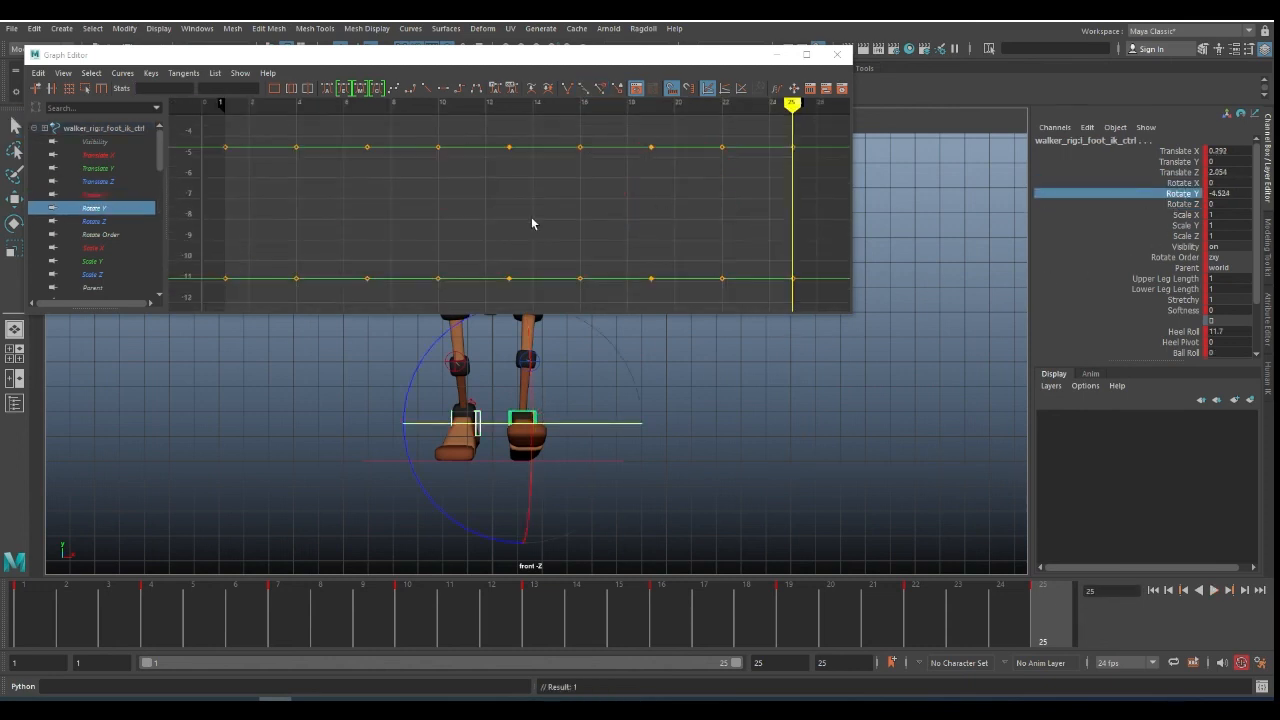
pyautogui.scroll(-3, 531, 223)
pyautogui.moveTo(354, 171); pyautogui.dragTo(645, 208)
pyautogui.keyDown('shift'); pyautogui.moveTo(669, 164); pyautogui.dragTo(678, 198, button='middle'); pyautogui.keyUp('shift')
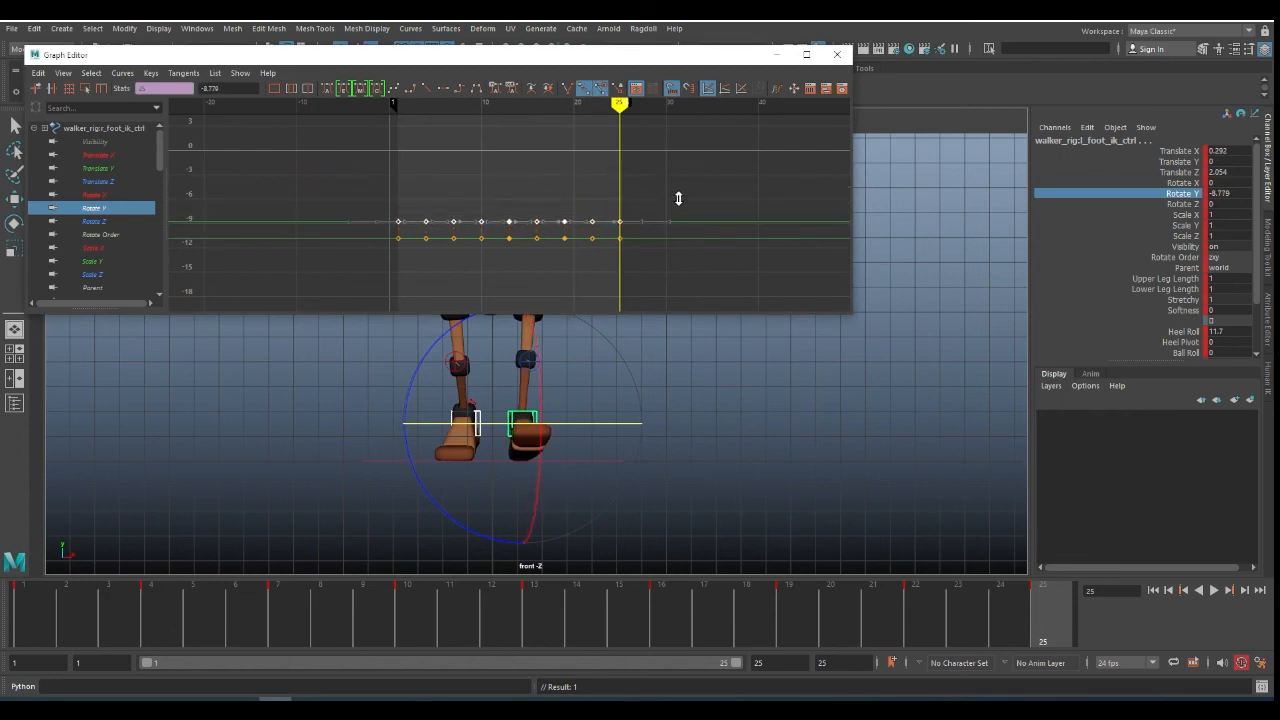
pyautogui.moveTo(658, 232); pyautogui.dragTo(372, 263)
pyautogui.moveTo(585, 179)
pyautogui.keyDown('shift'); pyautogui.mouseDown(button='middle')
pyautogui.moveTo(585, 193)
pyautogui.moveTo(599, 164)
pyautogui.mouseUp(button='middle'); pyautogui.keyUp('shift')
pyautogui.moveTo(706, 229); pyautogui.dragTo(510, 172)
pyautogui.keyDown('shift'); pyautogui.moveTo(597, 183); pyautogui.dragTo(643, 178, button='middle'); pyautogui.keyUp('shift')
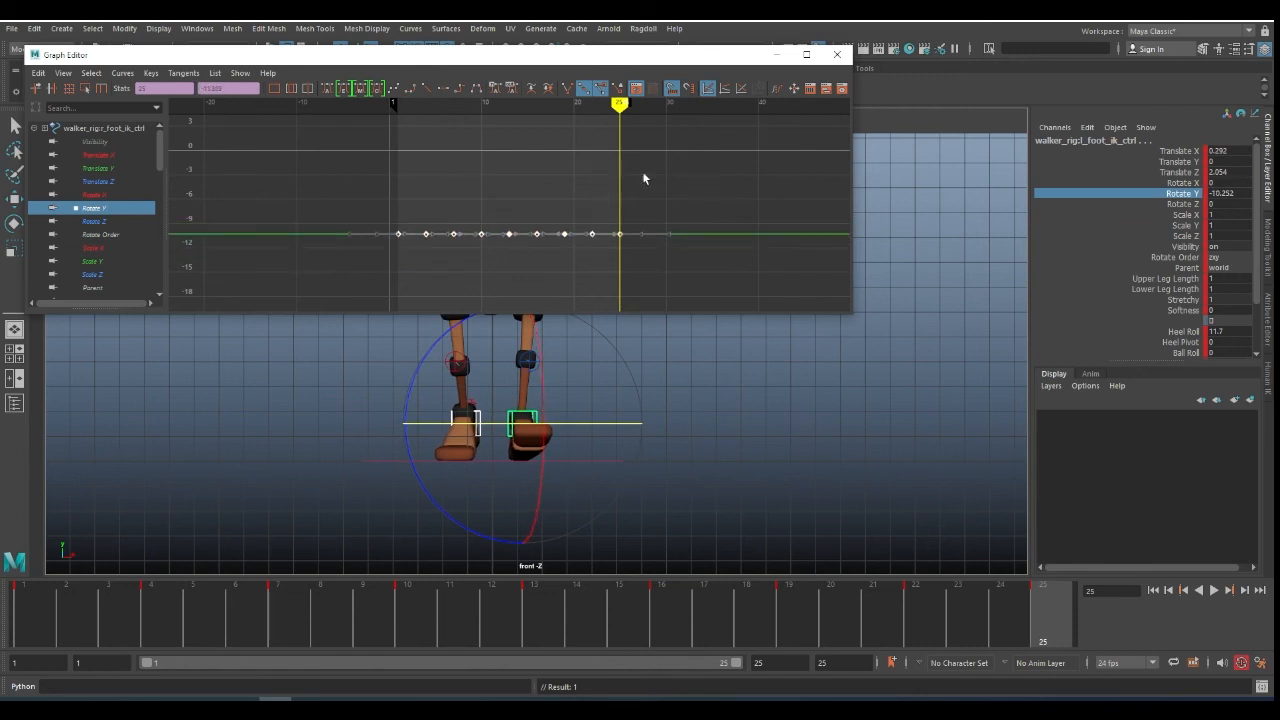
# - Minimize the Graph Editor and play back the walk in the perspective view to check the turned feet
pyautogui.click(781, 55)
pyautogui.press('space')
pyautogui.moveTo(707, 260); pyautogui.dragTo(736, 311)
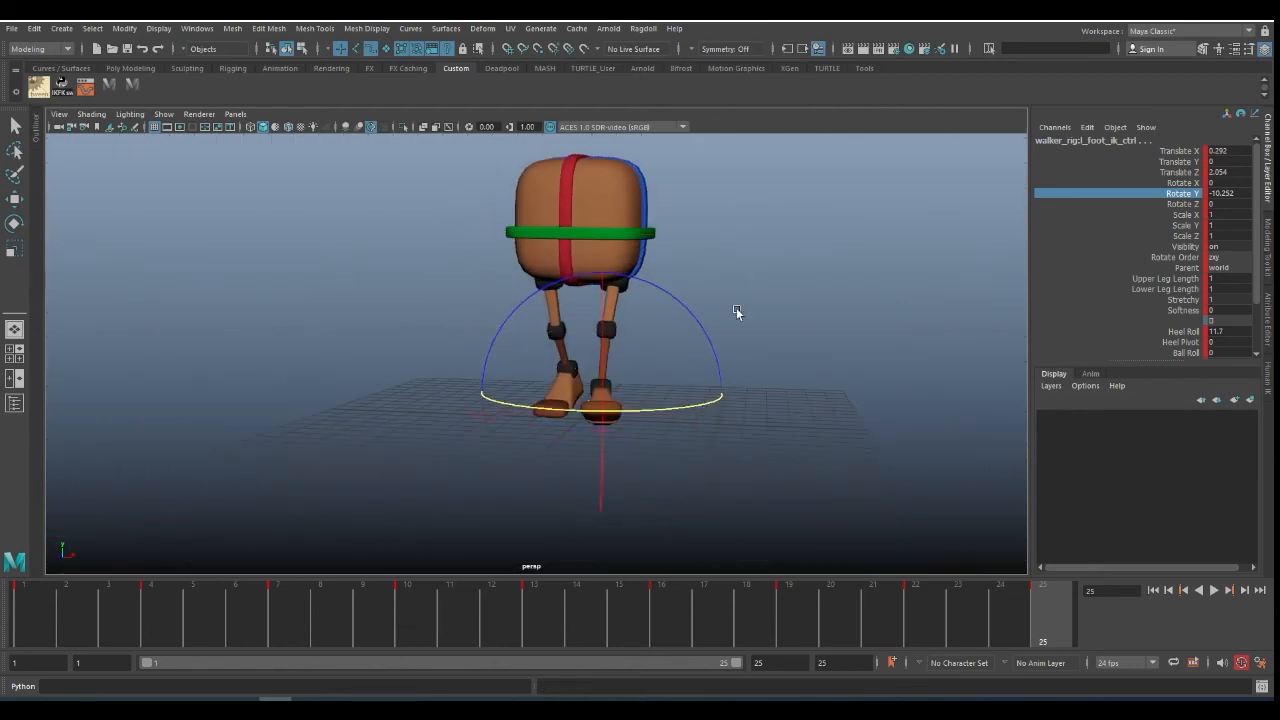
pyautogui.click(1214, 591)
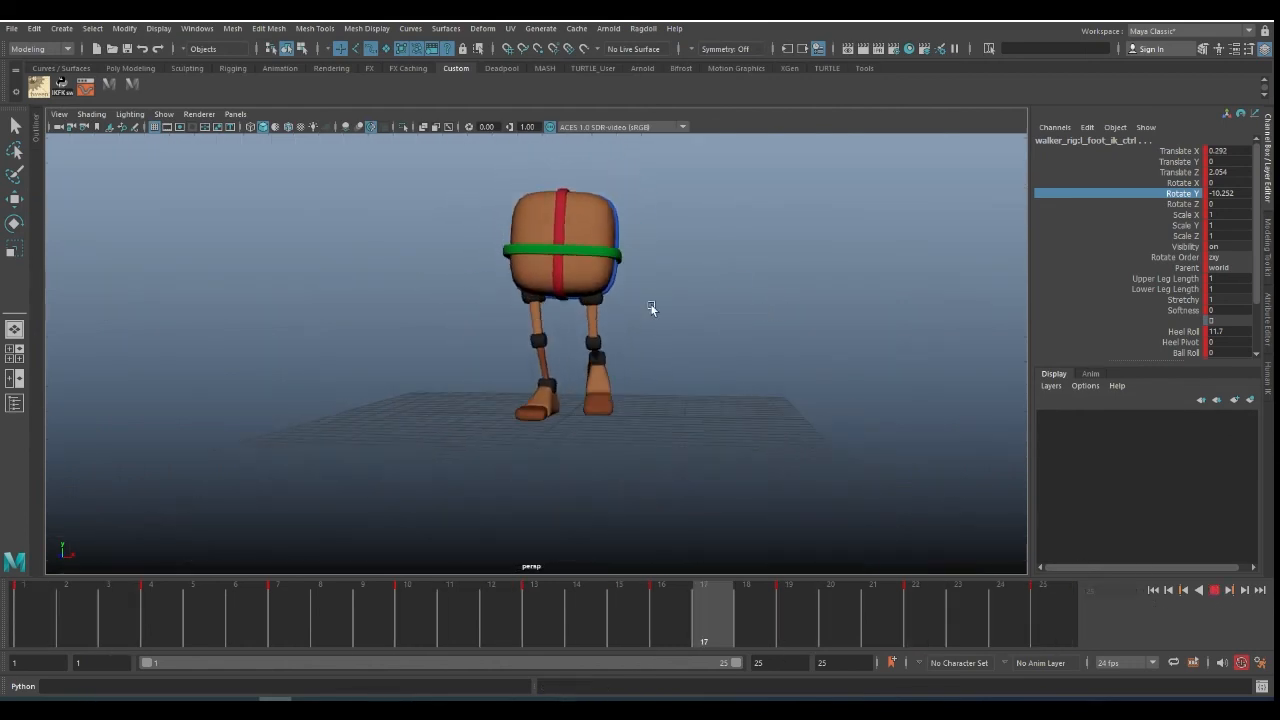
pyautogui.keyDown('alt'); pyautogui.moveTo(650, 306); pyautogui.dragTo(670, 330); pyautogui.keyUp('alt')
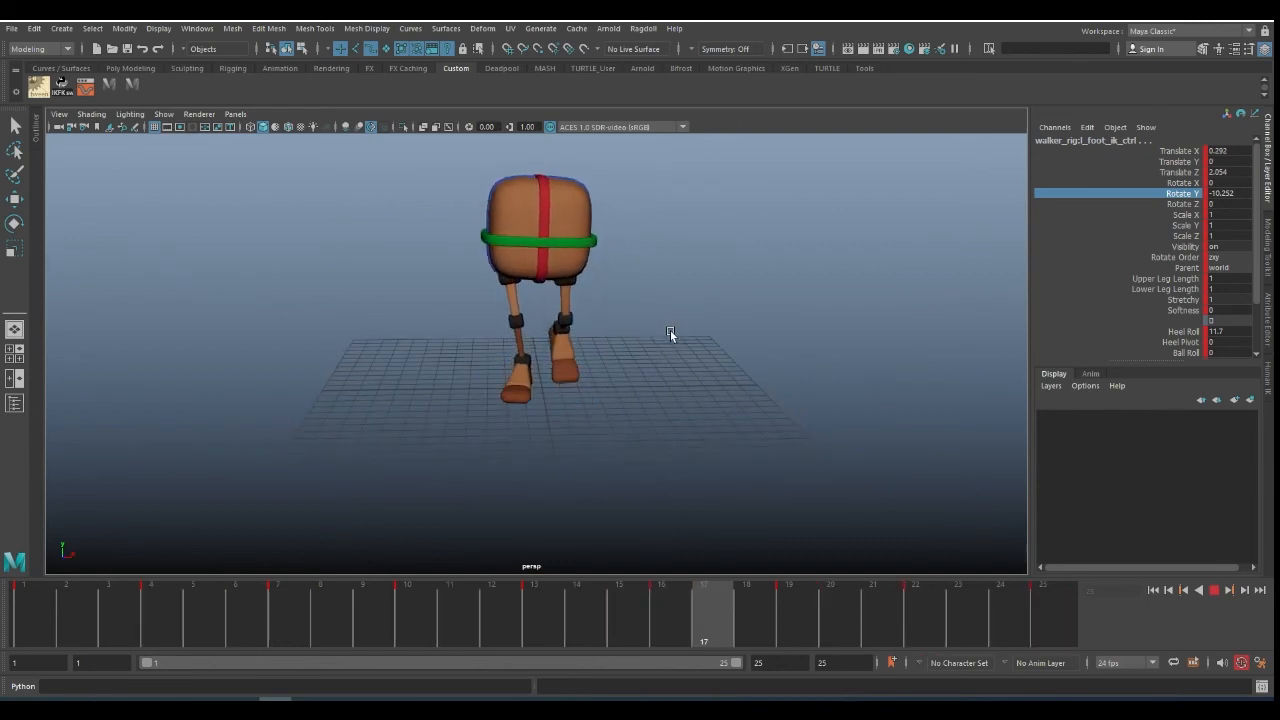
pyautogui.click(1214, 590)
# - Select the right foot IK control in the front view and step to its key on frame 7
pyautogui.press('space')
pyautogui.moveTo(637, 329); pyautogui.dragTo(640, 397)
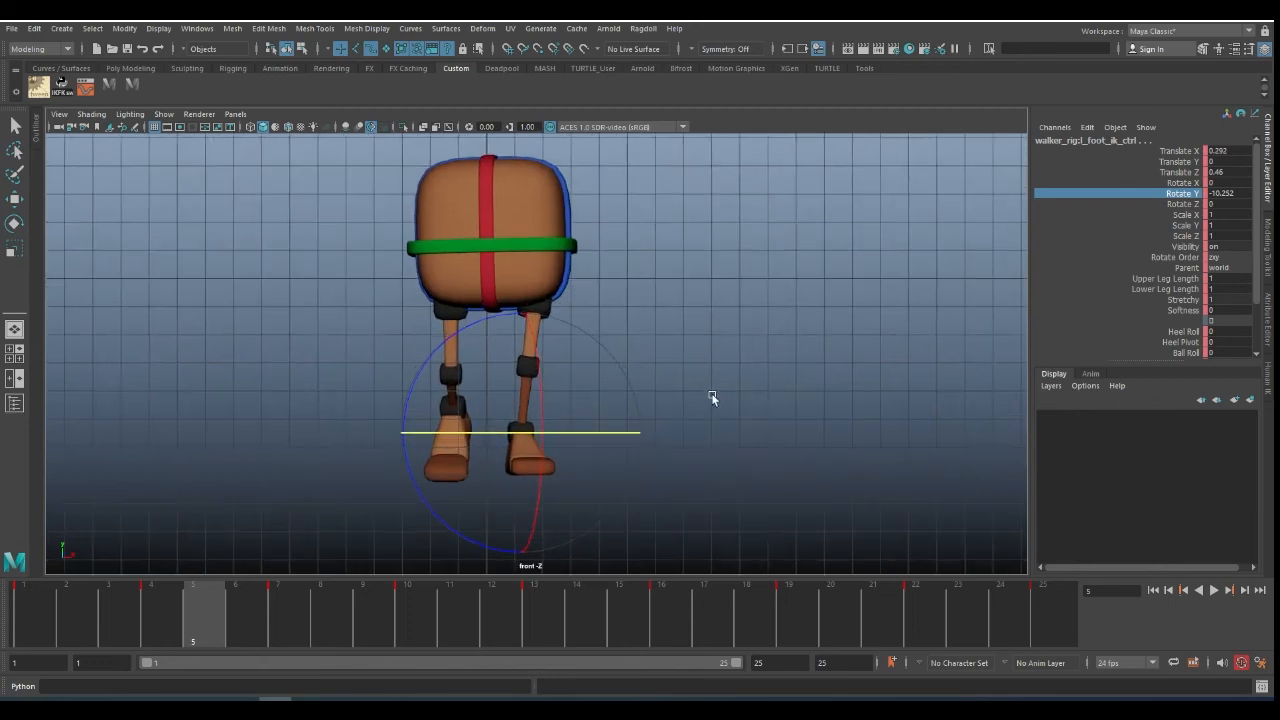
pyautogui.keyDown('alt'); pyautogui.moveTo(711, 393); pyautogui.dragTo(725, 388, button='middle'); pyautogui.keyUp('alt')
pyautogui.hotkey('alt', '1')
pyautogui.moveTo(26, 608); pyautogui.dragTo(359, 604)
pyautogui.press('q')
pyautogui.click(490, 373)
pyautogui.click(487, 377)
pyautogui.press('w')
pyautogui.press(',')
pyautogui.press('.')
pyautogui.press(',')
pyautogui.press(',')
pyautogui.press('.')
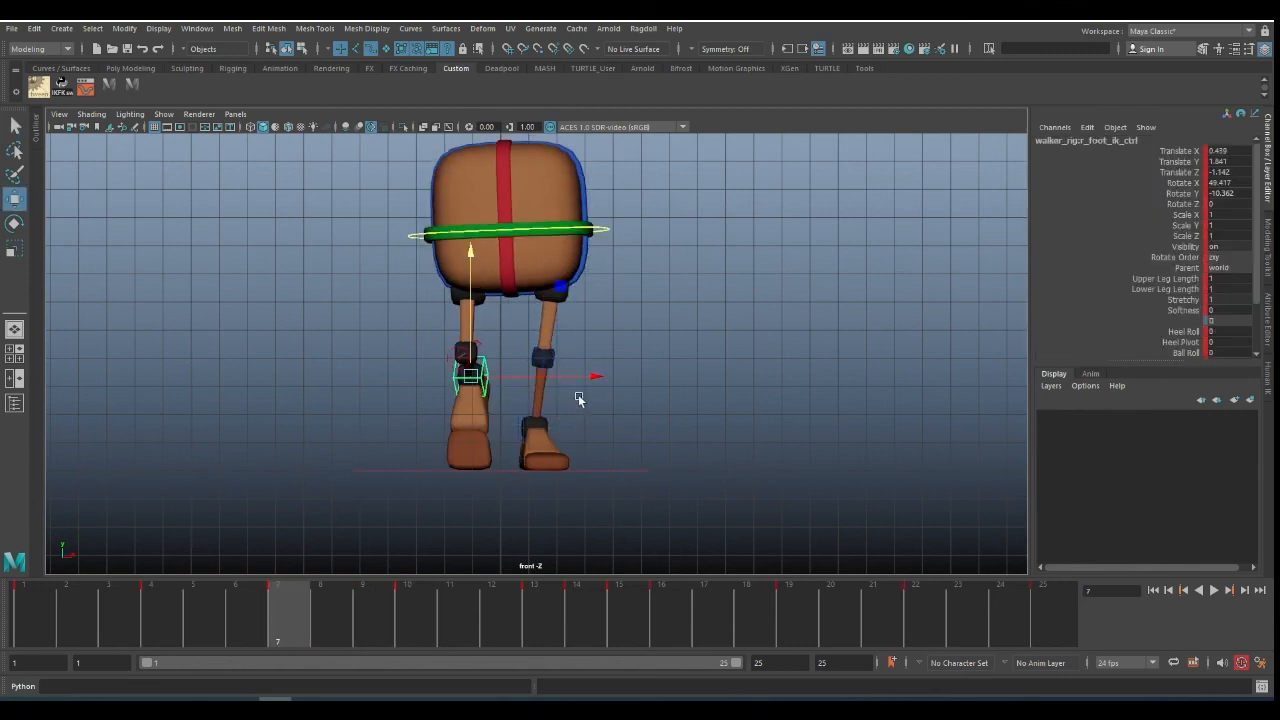
# - Move the right foot inward along X on frame 7, then go to frame 10
pyautogui.moveTo(596, 377); pyautogui.dragTo(613, 378)
pyautogui.press(',')
pyautogui.hotkey('alt', '.')
pyautogui.hotkey('alt', '.')
pyautogui.hotkey('alt', '.')
pyautogui.hotkey('alt', '.')
pyautogui.hotkey('alt', '.')
pyautogui.hotkey('alt', '.')
pyautogui.hotkey('alt', '.')
pyautogui.hotkey('alt', ',')
# - Open the Graph Editor, raise the right foot's Translate X key on frame 10 to about 0.7, and step between its keys
pyautogui.click(86, 90)
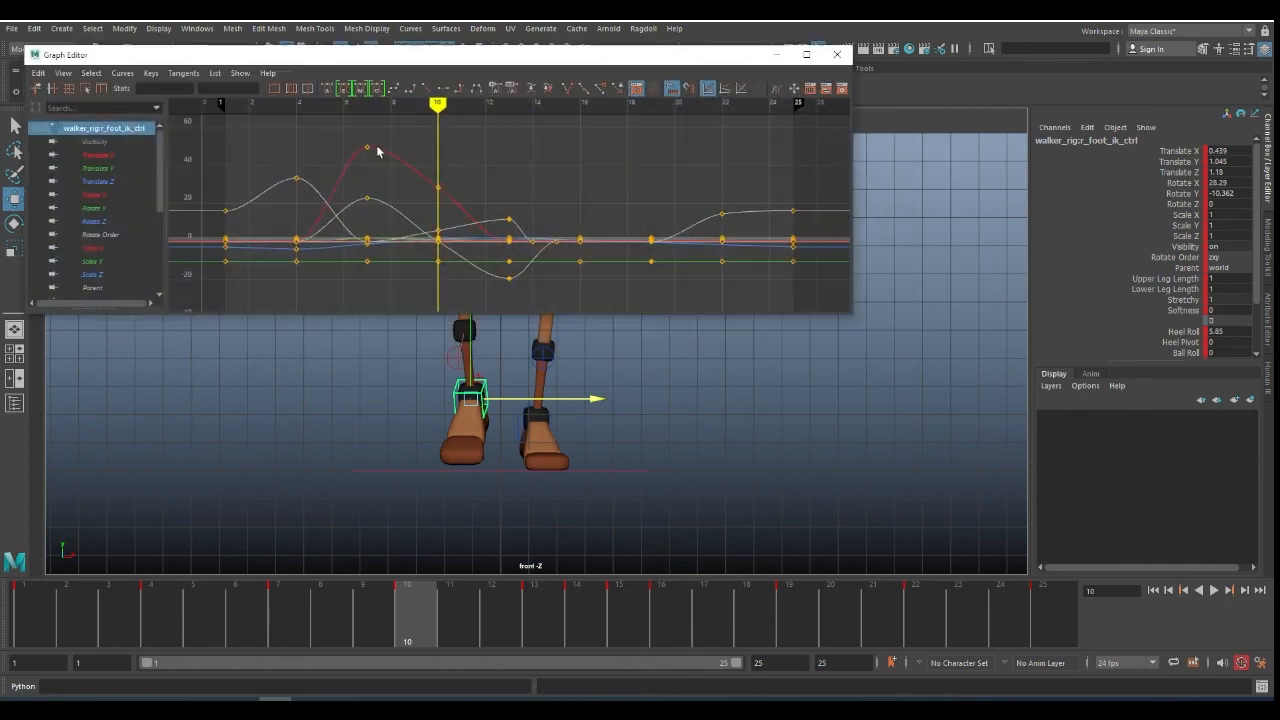
pyautogui.click(98, 155)
pyautogui.moveTo(473, 289); pyautogui.dragTo(474, 291)
pyautogui.keyDown('shift'); pyautogui.moveTo(466, 231); pyautogui.dragTo(477, 163, button='middle'); pyautogui.keyUp('shift')
pyautogui.press(',')
pyautogui.press(',')
pyautogui.press('.')
pyautogui.press(',')
pyautogui.press(',')
pyautogui.press('.')
# - Lower the right foot's Translate X key on frame 7 to about 0.87
pyautogui.click(296, 278)
pyautogui.press('.')
pyautogui.moveTo(413, 175); pyautogui.dragTo(415, 172)
pyautogui.keyDown('shift'); pyautogui.moveTo(436, 160); pyautogui.dragTo(435, 181, button='middle'); pyautogui.keyUp('shift')
# - Step through the walk up to frame 15 to check the right foot's inward swing
pyautogui.press('.')
pyautogui.press('.')
pyautogui.press('.')
pyautogui.press('.')
pyautogui.press('.')
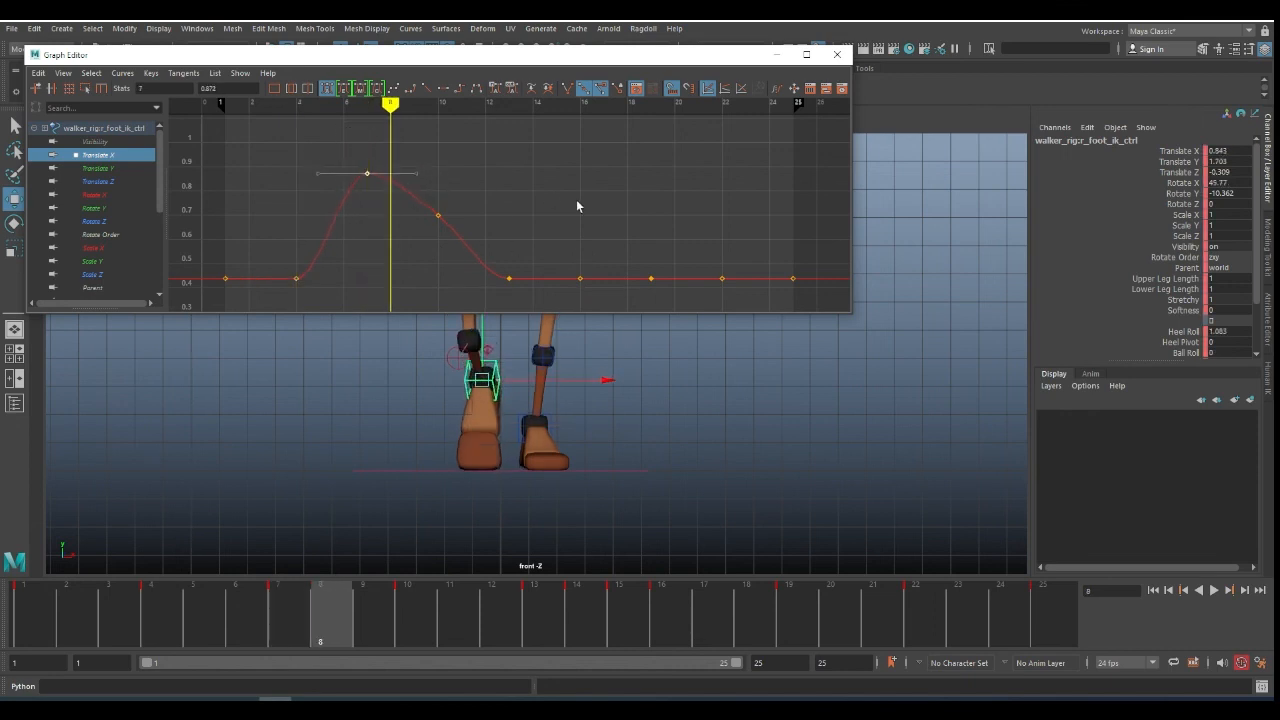
pyautogui.press('.')
pyautogui.press('.')
pyautogui.press('.')
pyautogui.press('.')
pyautogui.press('.')
pyautogui.press('.')
pyautogui.press('.')
pyautogui.press('.')
pyautogui.press('.')
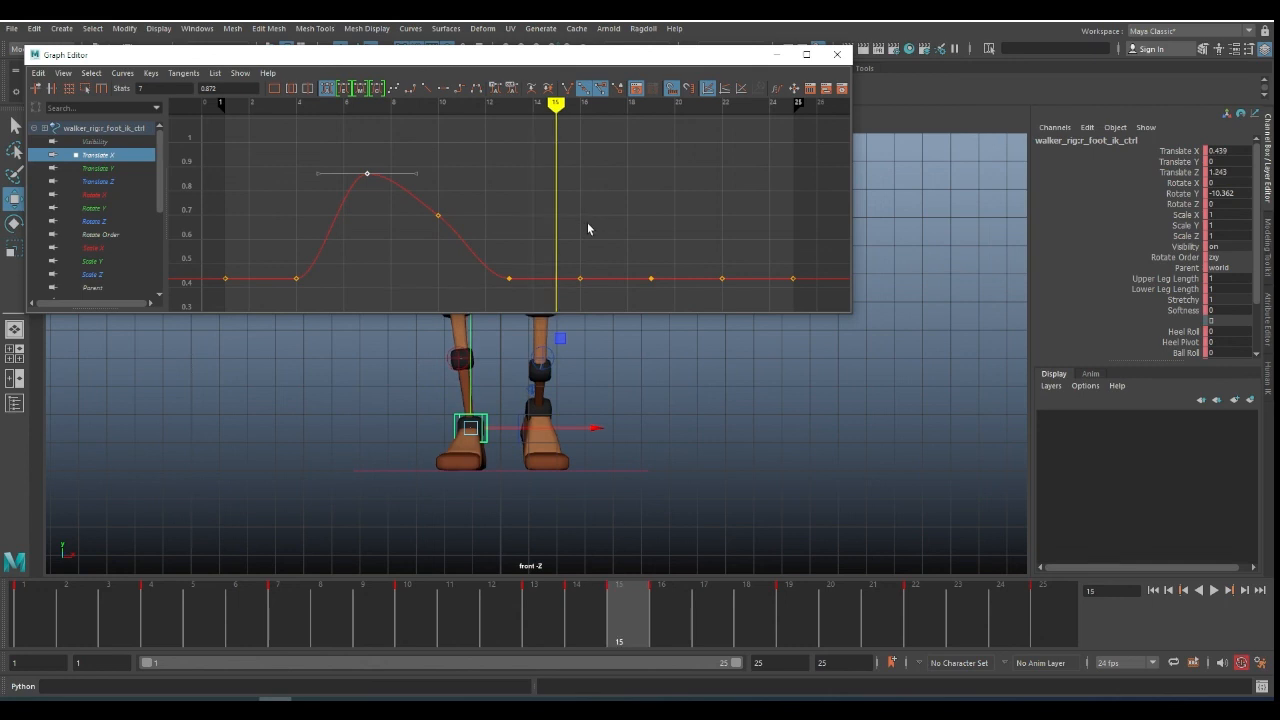
# - Select the left foot control and raise its Translate X key on frame 22 to about 0.55
pyautogui.click(555, 389)
pyautogui.click(547, 385)
pyautogui.press(',')
pyautogui.press(',')
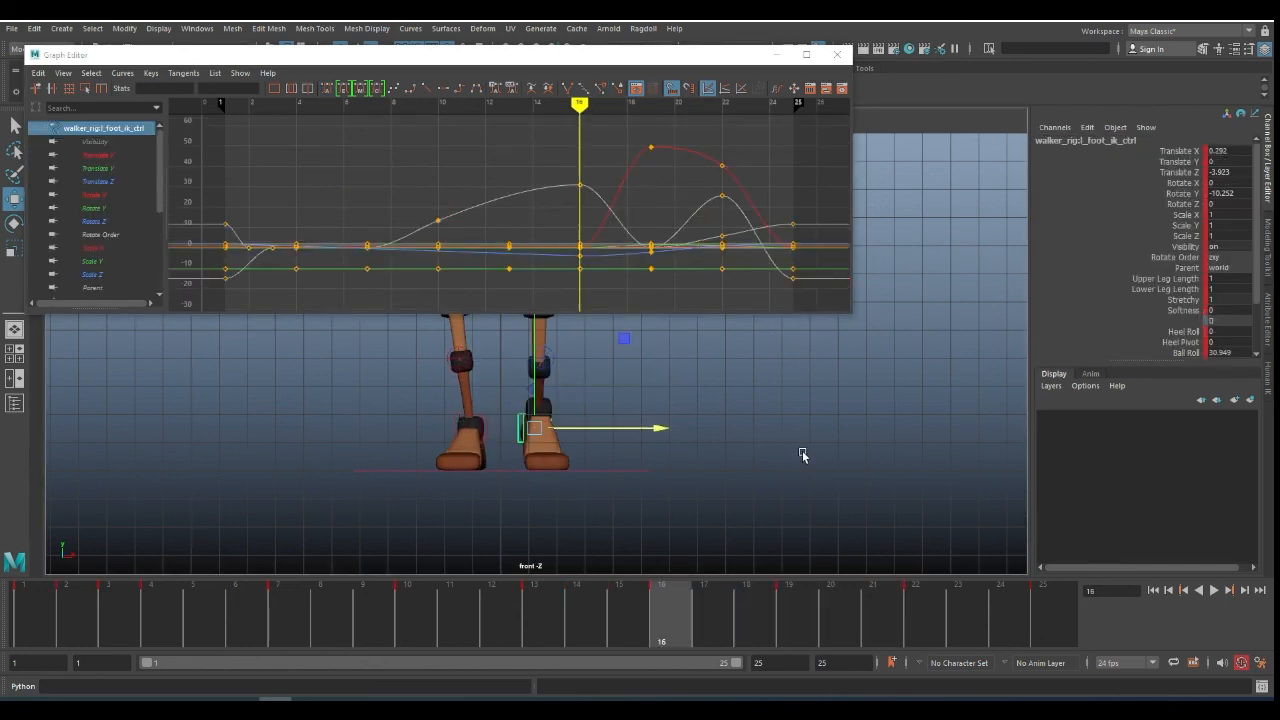
pyautogui.press('.')
pyautogui.press('.')
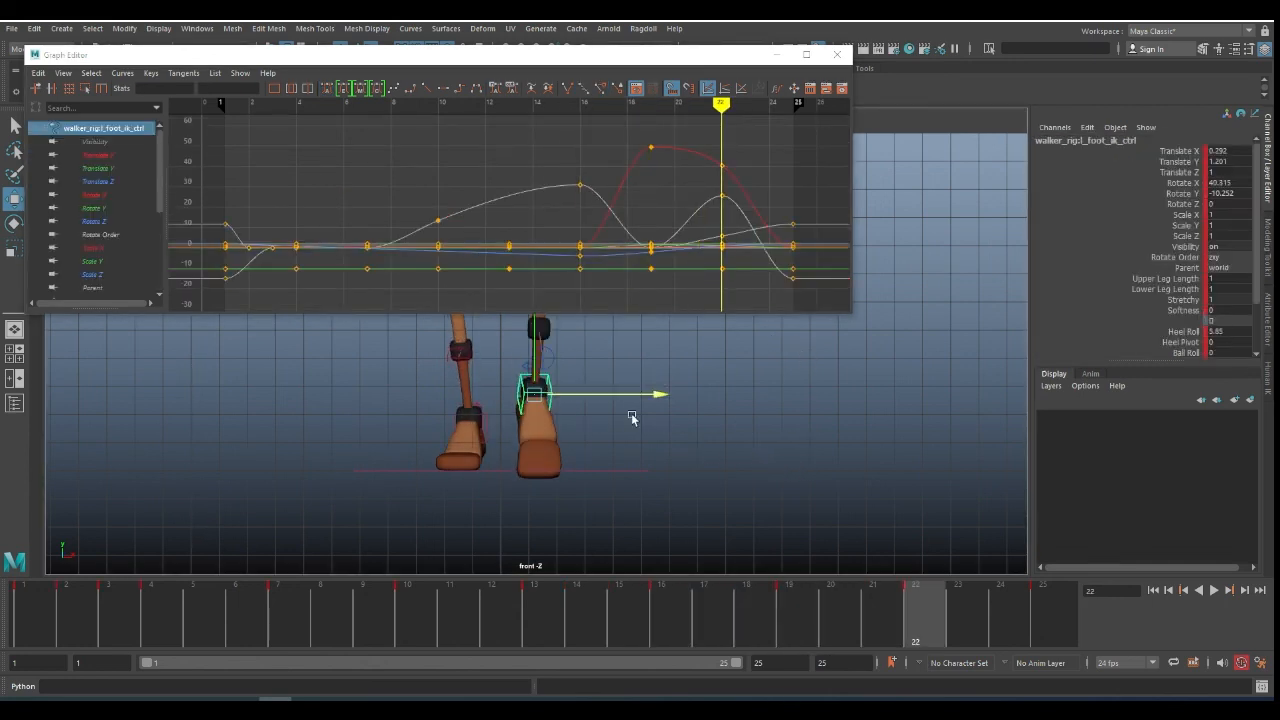
pyautogui.click(110, 155)
pyautogui.press('f')
pyautogui.moveTo(541, 207); pyautogui.dragTo(543, 209)
pyautogui.keyDown('shift'); pyautogui.moveTo(557, 152); pyautogui.dragTo(562, 112, button='middle'); pyautogui.keyUp('shift')
pyautogui.press('f')
pyautogui.keyDown('shift'); pyautogui.moveTo(578, 201); pyautogui.dragTo(609, 144, button='middle'); pyautogui.keyUp('shift')
# - Play the walk from frame 25 to check the left foot's inward swing, stopping on frame 19
pyautogui.press('.')
pyautogui.moveTo(640, 186); pyautogui.dragTo(562, 248)
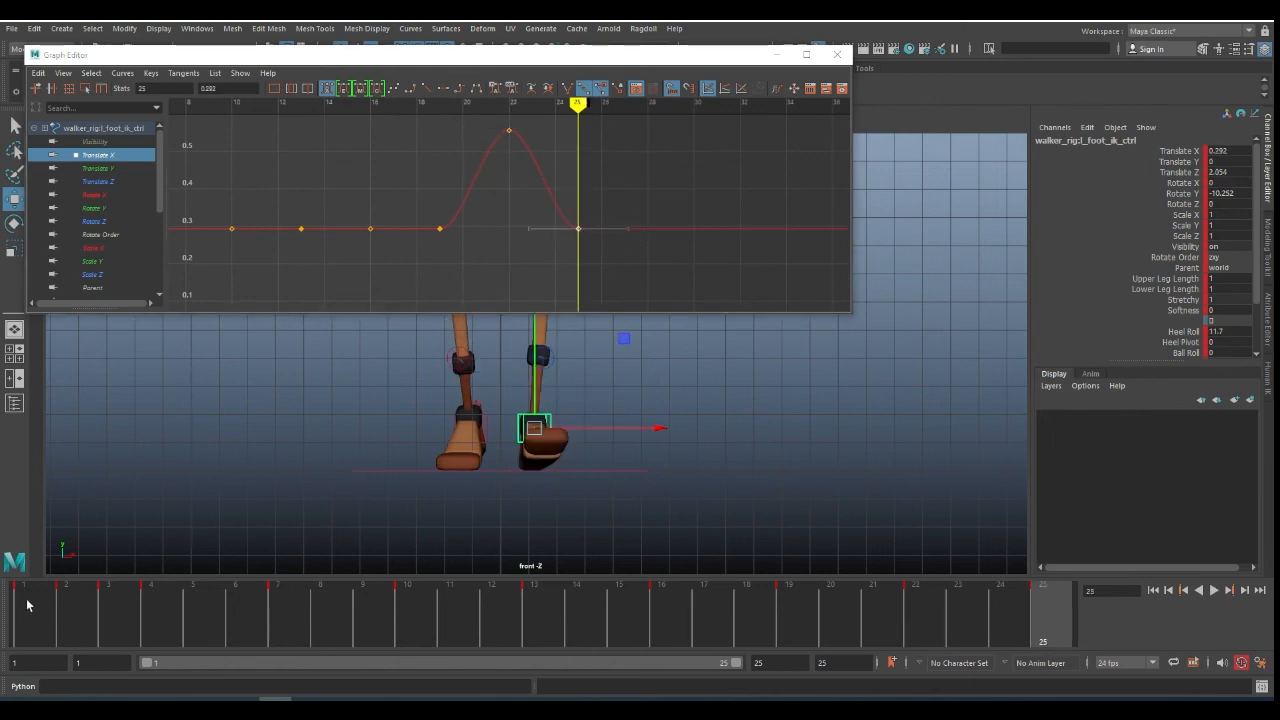
pyautogui.hotkey('alt', 'v')
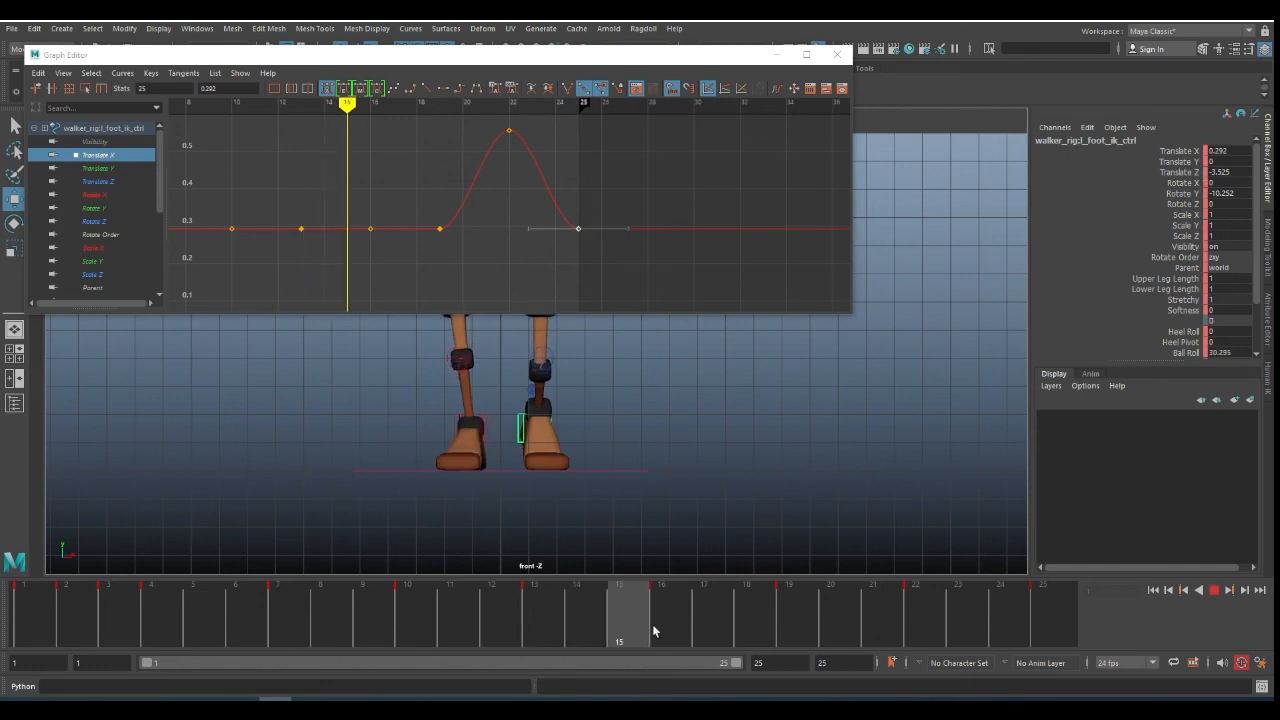
pyautogui.click(781, 626)
# - Raise the left foot's Translate X key on frame 19 to about 0.43, checking the pose in the side and front views
pyautogui.click(440, 229)
pyautogui.moveTo(500, 237); pyautogui.dragTo(503, 201, button='middle')
pyautogui.hotkey('ctrl', 'z')
pyautogui.press('space')
pyautogui.moveTo(643, 379); pyautogui.dragTo(718, 385)
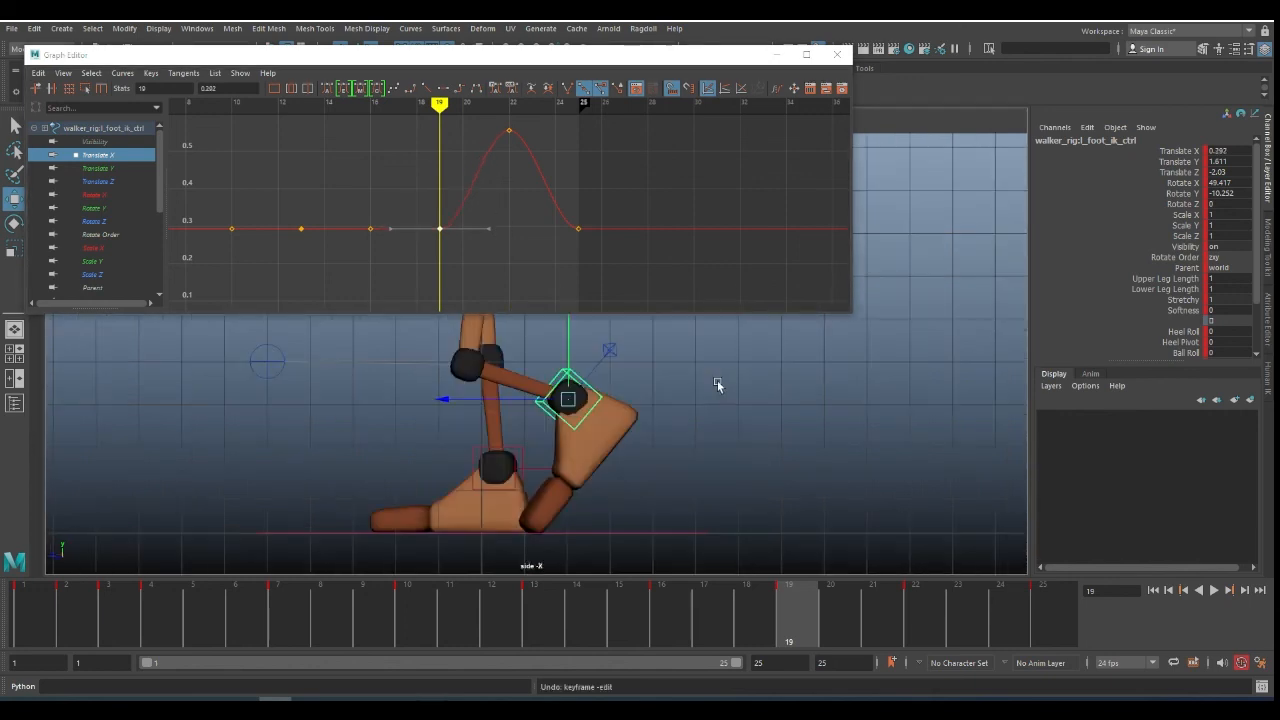
pyautogui.moveTo(651, 610); pyautogui.dragTo(804, 620)
pyautogui.moveTo(501, 258); pyautogui.dragTo(518, 203, button='middle')
pyautogui.hotkey('shift', 's')
pyautogui.moveTo(472, 150); pyautogui.dragTo(490, 191)
pyautogui.moveTo(490, 191); pyautogui.dragTo(491, 175, button='middle')
pyautogui.press('space')
pyautogui.moveTo(721, 427); pyautogui.dragTo(726, 463)
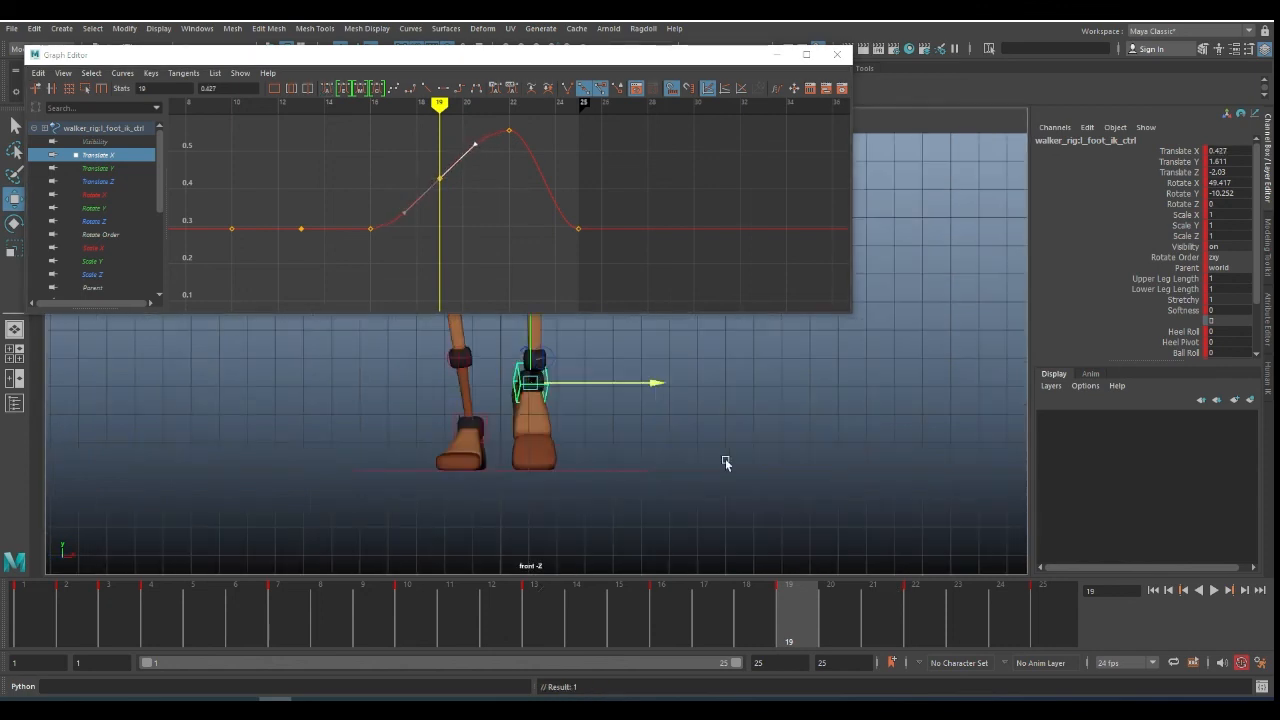
# - Scrub from frame 19 to frame 25 to check the left foot's adjusted swing
pyautogui.moveTo(861, 618); pyautogui.dragTo(1079, 641)
pyautogui.moveTo(1159, 658); pyautogui.dragTo(1157, 656)
pyautogui.moveTo(559, 251); pyautogui.dragTo(646, 165)
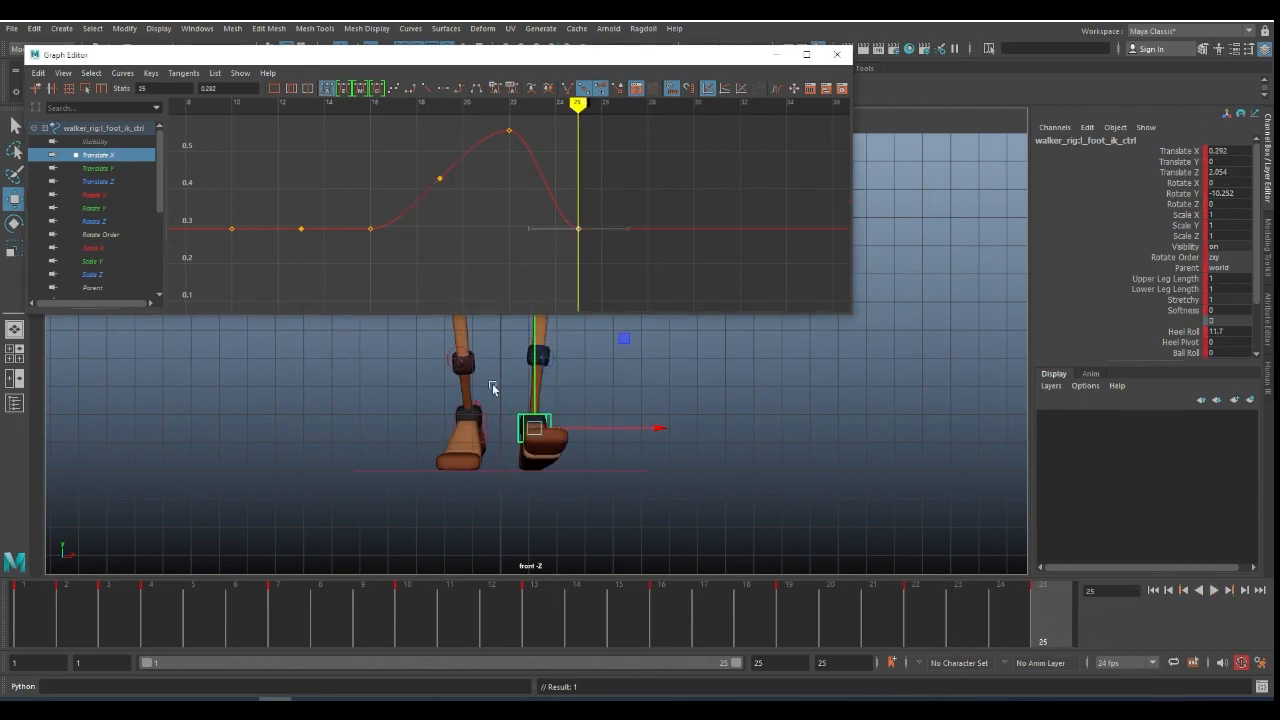
# - Select both foot controls and show only their Translate X curves together for comparison
pyautogui.click(487, 425)
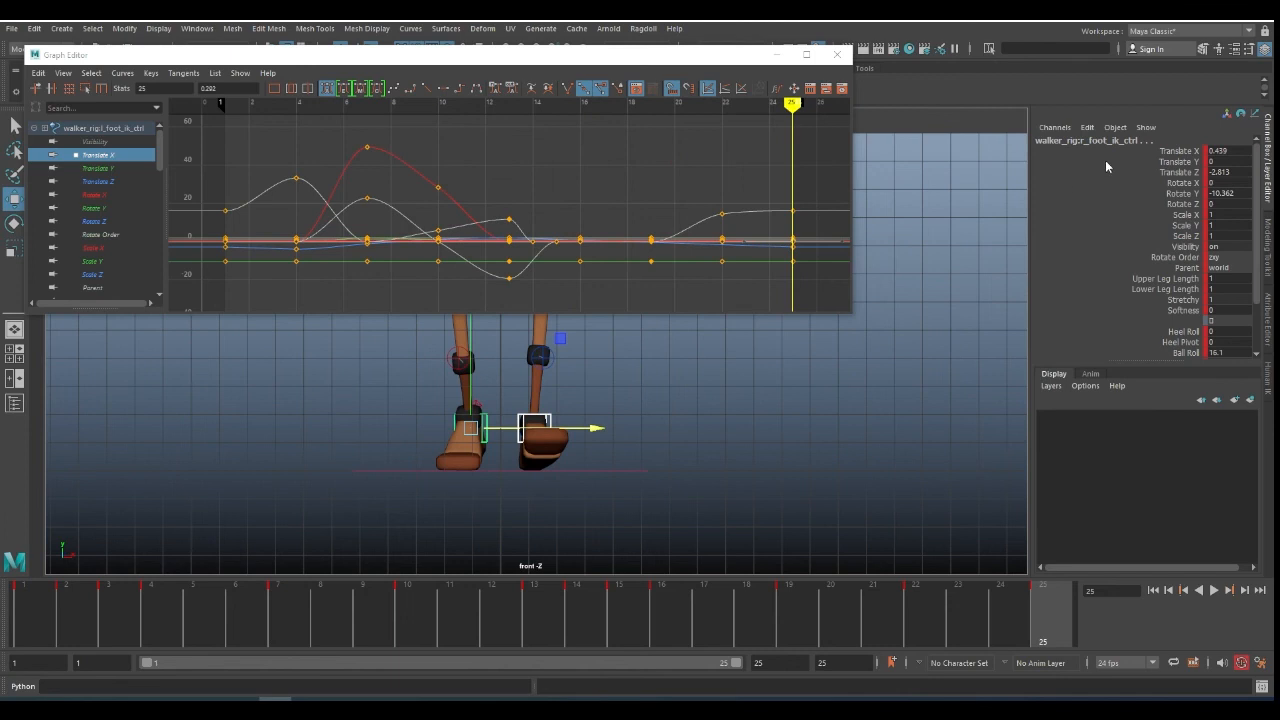
pyautogui.click(1186, 152)
pyautogui.scroll(-2, 620, 225)
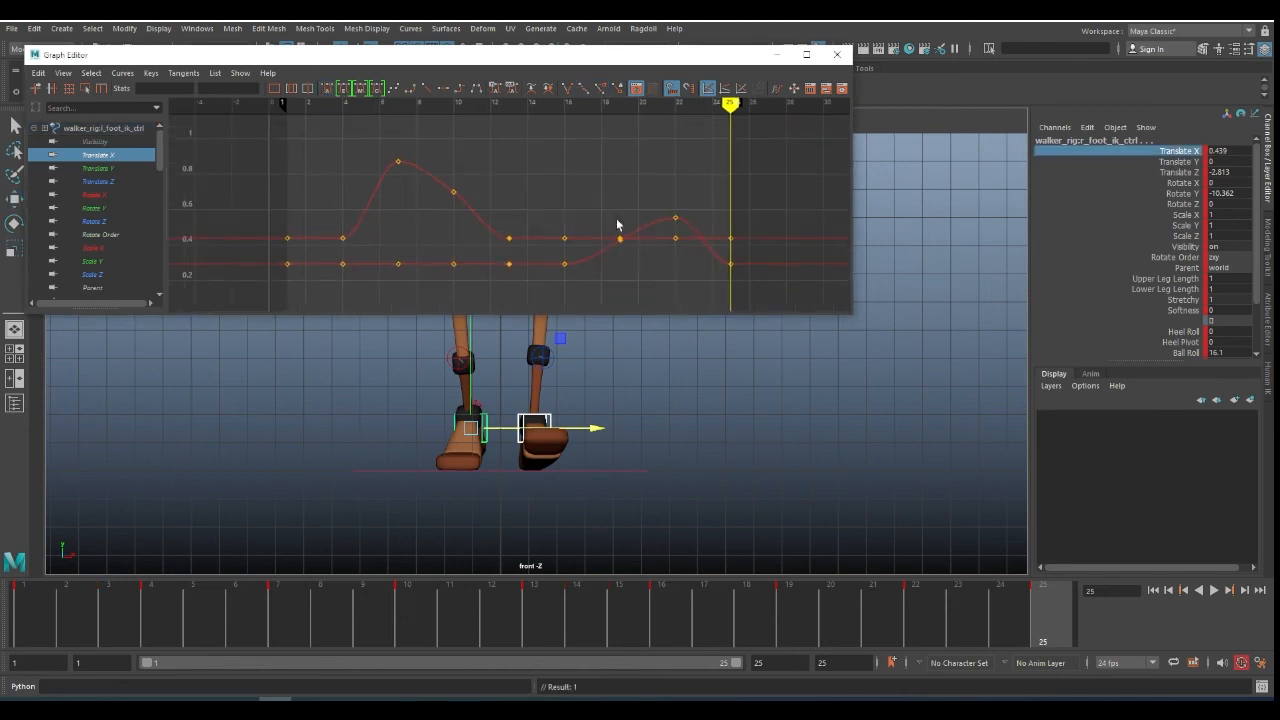
pyautogui.keyDown('alt'); pyautogui.moveTo(617, 226); pyautogui.dragTo(584, 249, button='middle'); pyautogui.keyUp('alt')
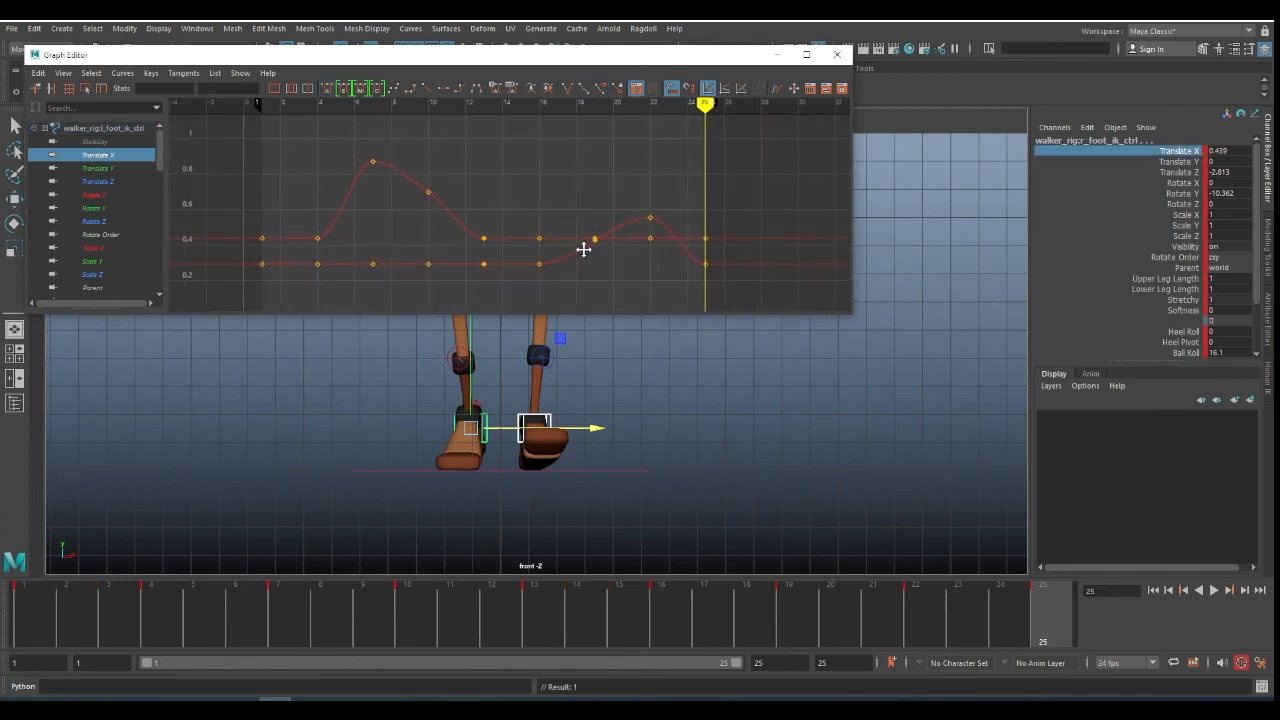
pyautogui.click(115, 153)
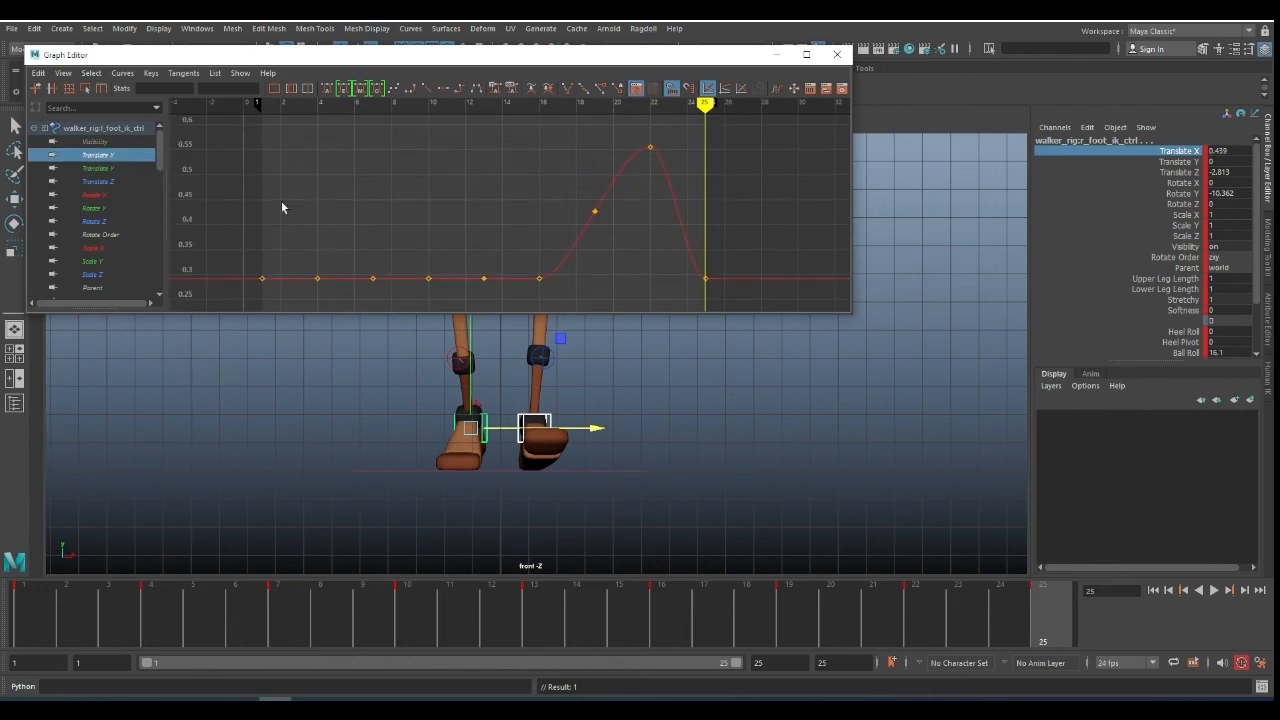
pyautogui.click(586, 408)
pyautogui.click(487, 424)
pyautogui.press('q')
pyautogui.keyDown('shift'); pyautogui.click(549, 421); pyautogui.keyUp('shift')
pyautogui.click(1182, 151)
pyautogui.keyDown('alt'); pyautogui.moveTo(660, 216); pyautogui.dragTo(657, 163, button='middle'); pyautogui.keyUp('alt')
pyautogui.keyDown('alt'); pyautogui.moveTo(657, 163); pyautogui.dragTo(640, 252, button='right'); pyautogui.keyUp('alt')
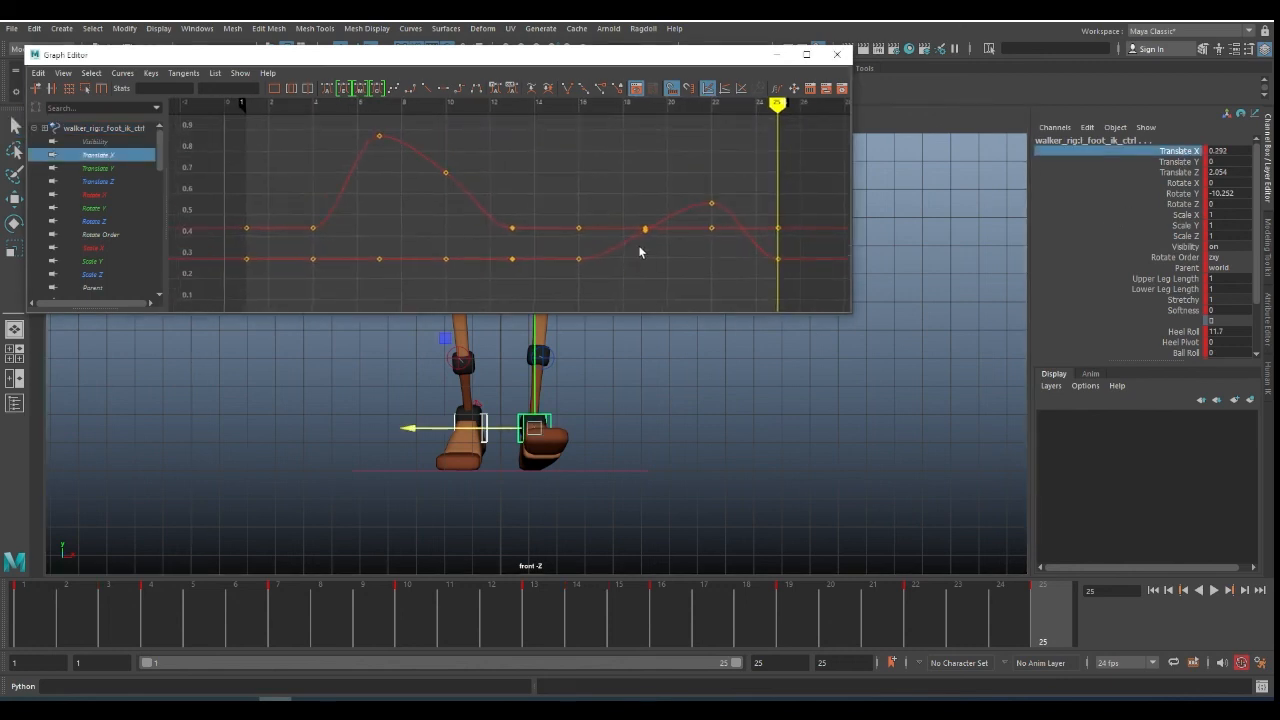
# - Raise the left foot's whole Translate X curve so that its base sits at about 0.35
pyautogui.moveTo(432, 187); pyautogui.dragTo(466, 158)
pyautogui.moveTo(484, 203); pyautogui.dragTo(487, 210)
pyautogui.click(711, 203)
pyautogui.moveTo(582, 249); pyautogui.dragTo(580, 254)
pyautogui.keyDown('shift'); pyautogui.moveTo(659, 264); pyautogui.dragTo(668, 246, button='middle'); pyautogui.keyUp('shift')
pyautogui.hotkey('ctrl', 'z')
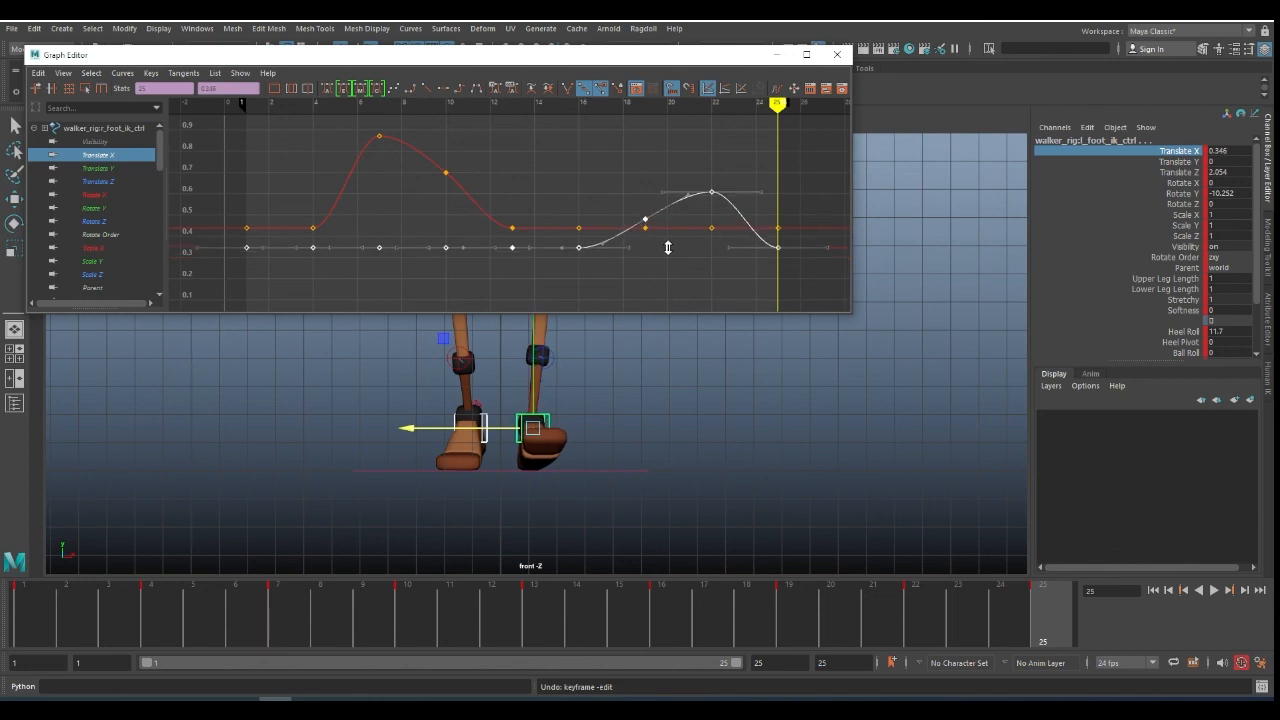
pyautogui.click(693, 263)
pyautogui.click(711, 191)
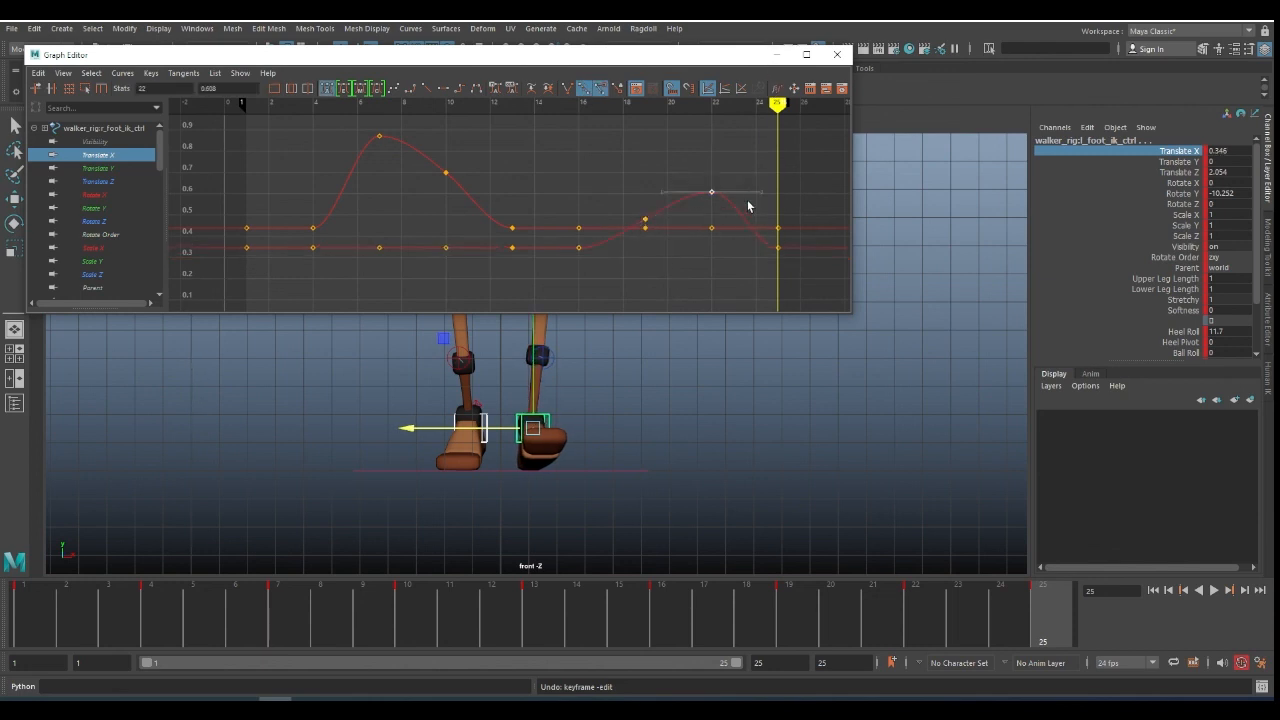
# - Minimize the Graph Editor, and play and scrub the walk in the front view to check the feet
pyautogui.moveTo(634, 582); pyautogui.dragTo(1034, 628)
pyautogui.press('space')
pyautogui.moveTo(759, 437); pyautogui.dragTo(758, 389)
pyautogui.click(776, 57)
pyautogui.press('space')
pyautogui.moveTo(644, 262); pyautogui.dragTo(658, 332)
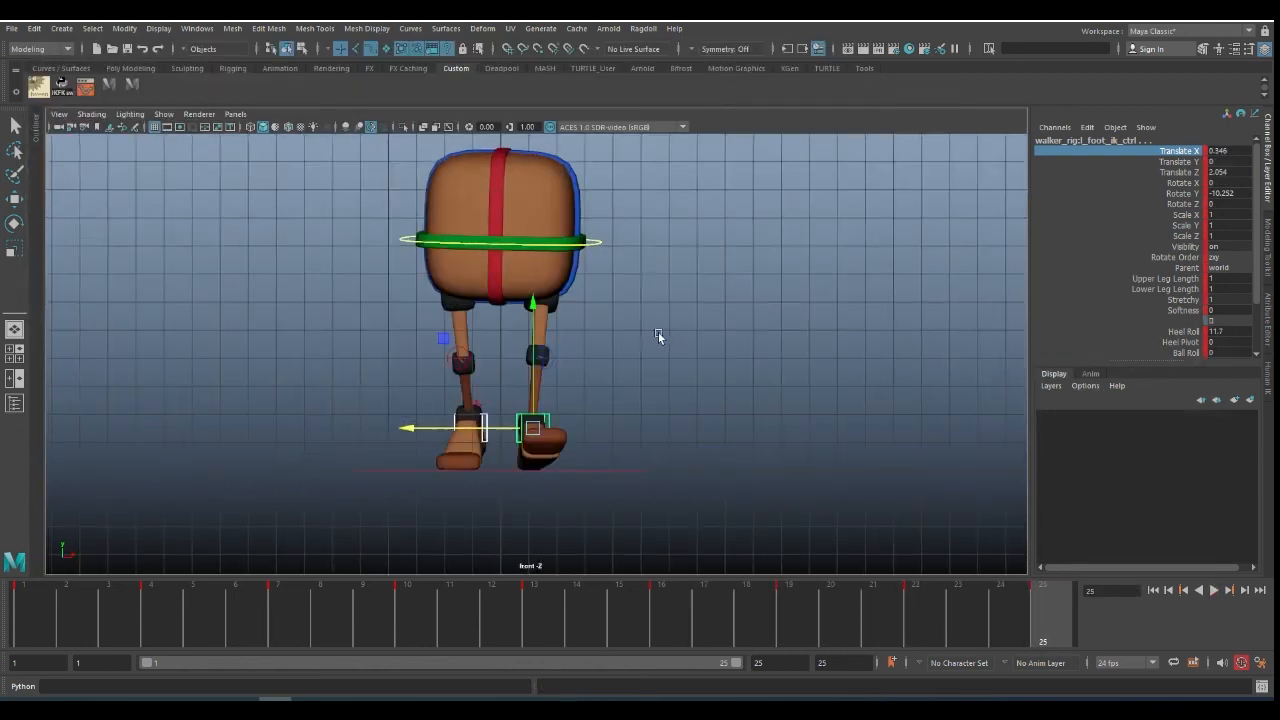
pyautogui.click(1213, 591)
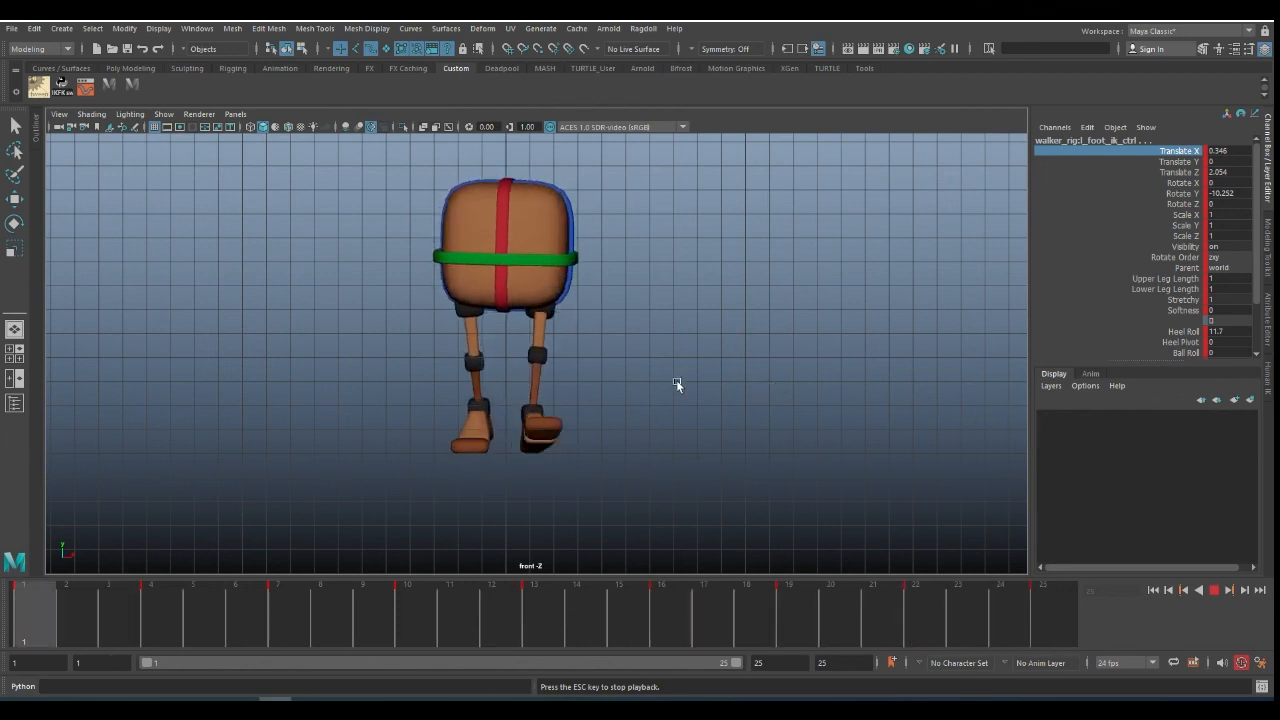
pyautogui.click(1213, 590)
pyautogui.moveTo(92, 603); pyautogui.dragTo(1133, 636)
pyautogui.moveTo(83, 613); pyautogui.dragTo(1170, 606)
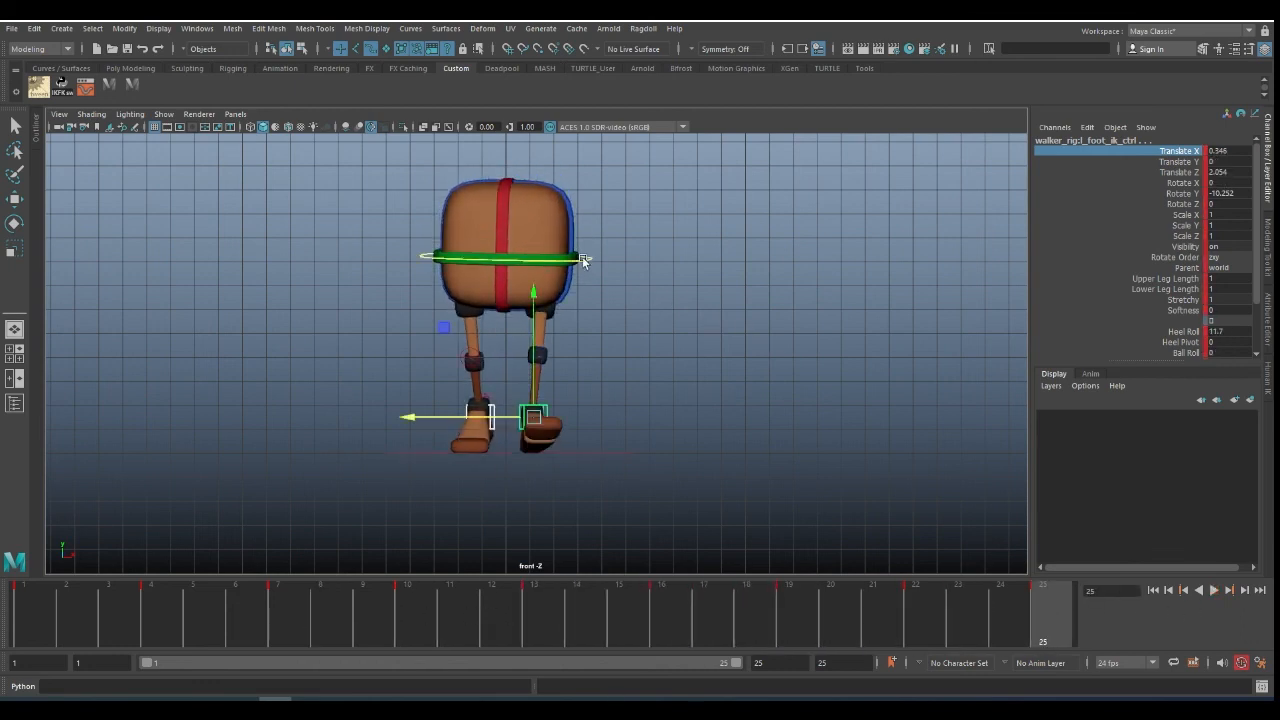
# - Open the COG's Translate X curve in the Graph Editor and give its first and last keys spline tangents
pyautogui.click(590, 257)
pyautogui.click(1153, 590)
pyautogui.click(1216, 589)
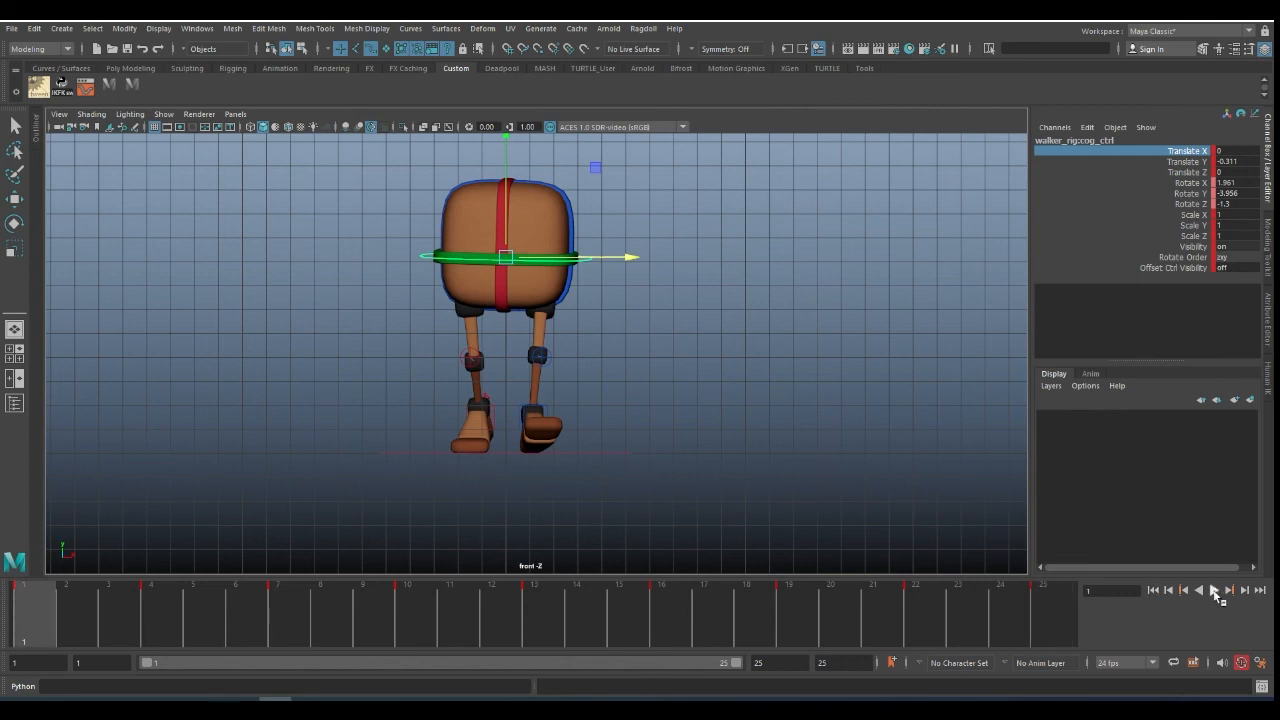
pyautogui.click(85, 87)
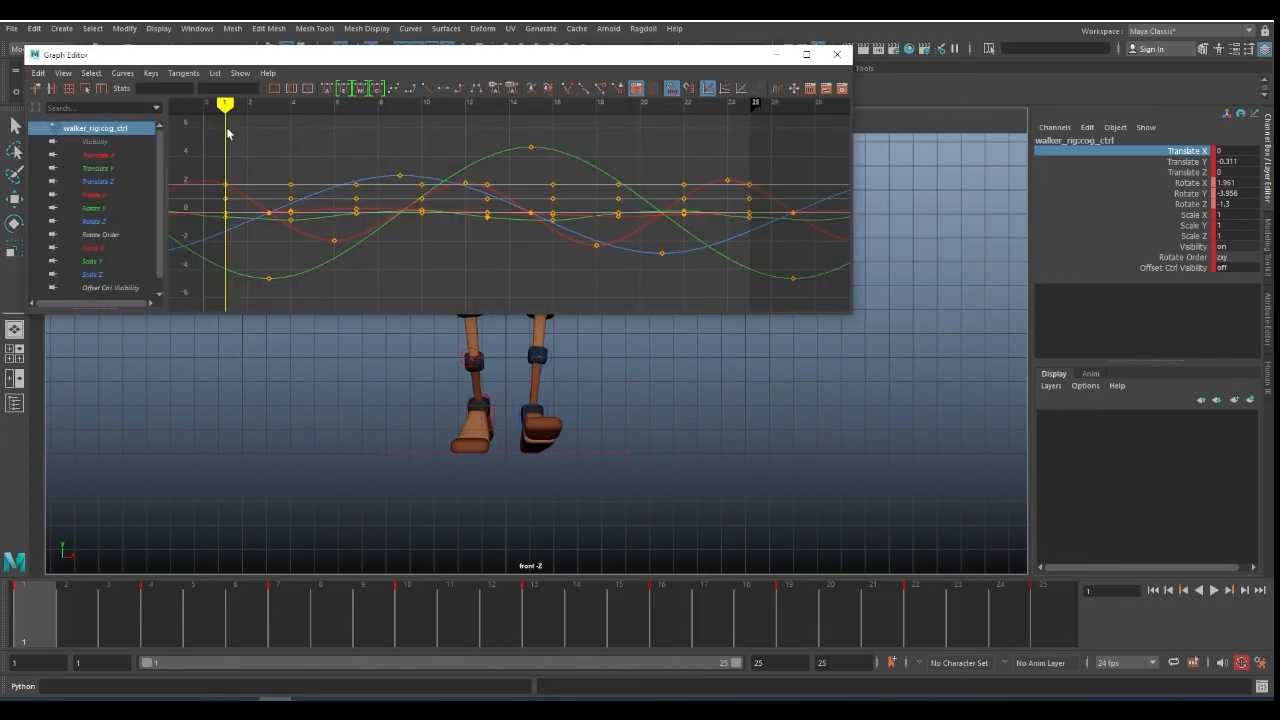
pyautogui.click(110, 156)
pyautogui.moveTo(208, 200); pyautogui.dragTo(305, 227)
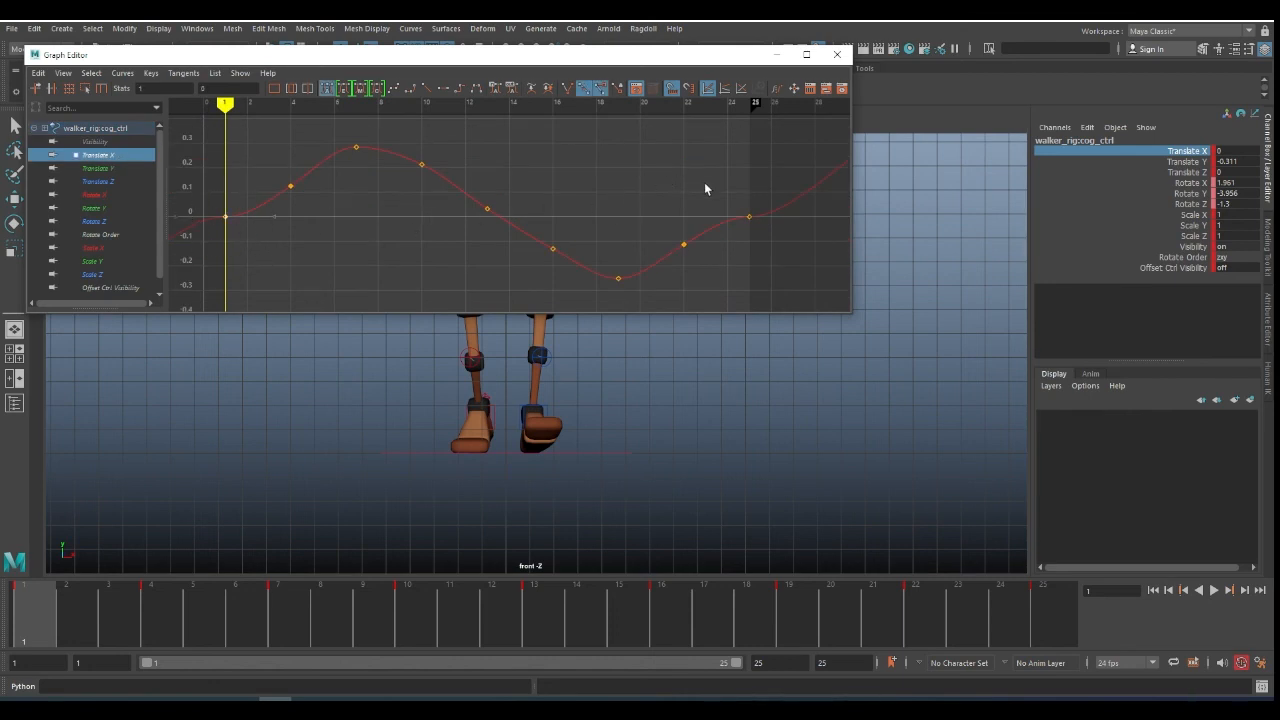
pyautogui.keyDown('shift'); pyautogui.click(749, 216); pyautogui.keyUp('shift')
pyautogui.click(395, 90)
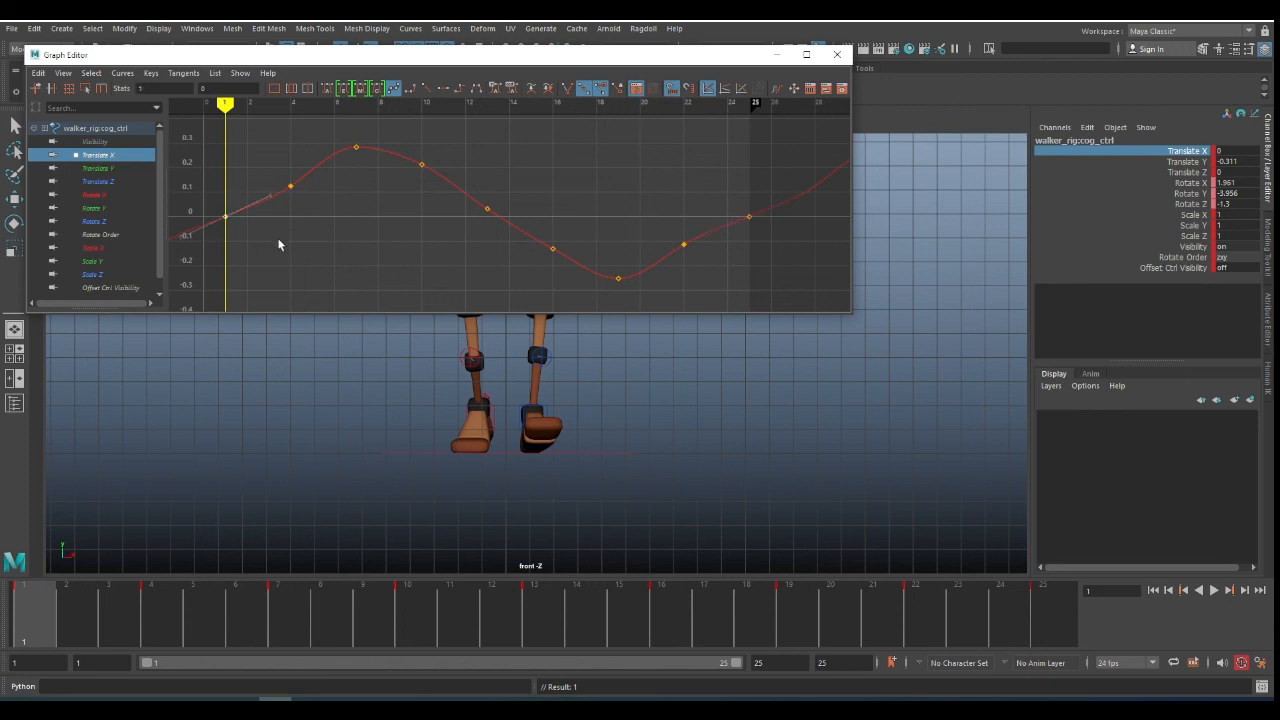
# - Select the COG's Translate X key on frame 4 and reframe the whole character in the front view
pyautogui.press('.')
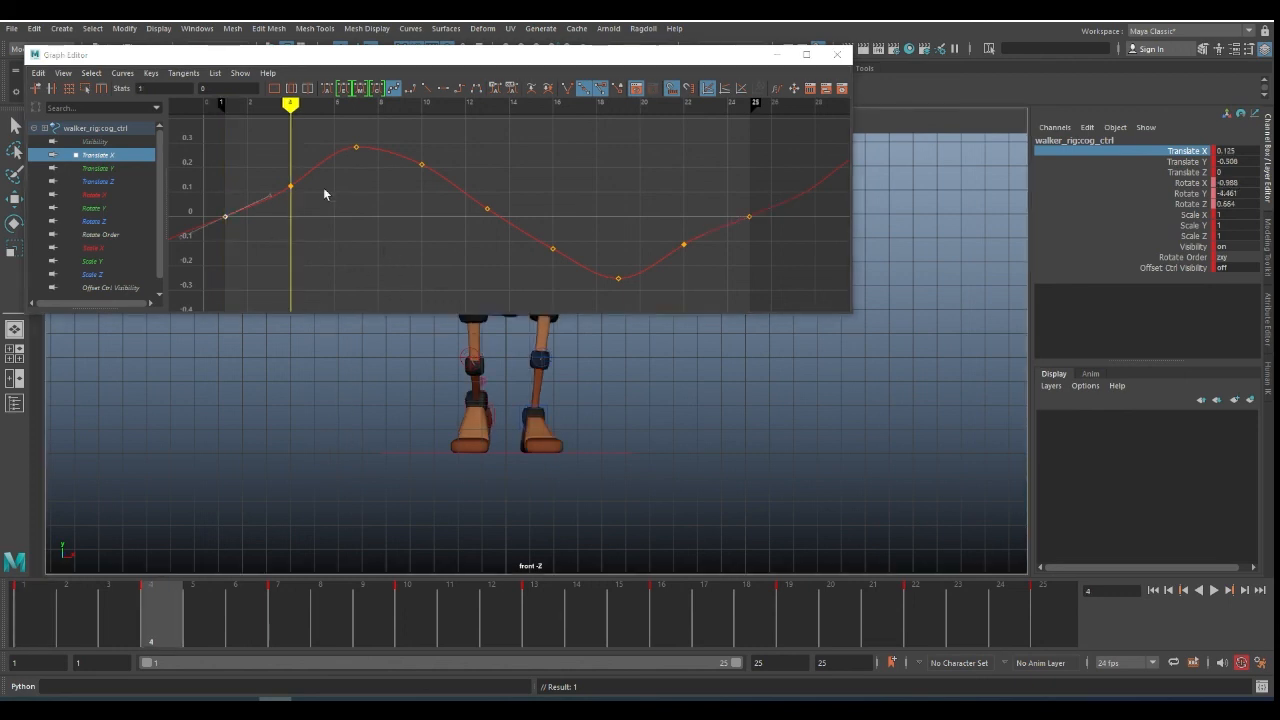
pyautogui.moveTo(284, 151); pyautogui.dragTo(358, 230)
pyautogui.keyDown('alt'); pyautogui.moveTo(748, 360); pyautogui.dragTo(692, 386, button='right'); pyautogui.keyUp('alt')
pyautogui.keyDown('alt'); pyautogui.moveTo(645, 388); pyautogui.dragTo(674, 511, button='middle'); pyautogui.keyUp('alt')
pyautogui.keyDown('alt'); pyautogui.moveTo(674, 511); pyautogui.dragTo(659, 452, button='right'); pyautogui.keyUp('alt')
pyautogui.moveTo(600, 472)
pyautogui.keyDown('alt'); pyautogui.mouseDown(button='middle')
pyautogui.moveTo(614, 437)
pyautogui.moveTo(616, 467)
pyautogui.mouseUp(button='middle'); pyautogui.keyUp('alt')
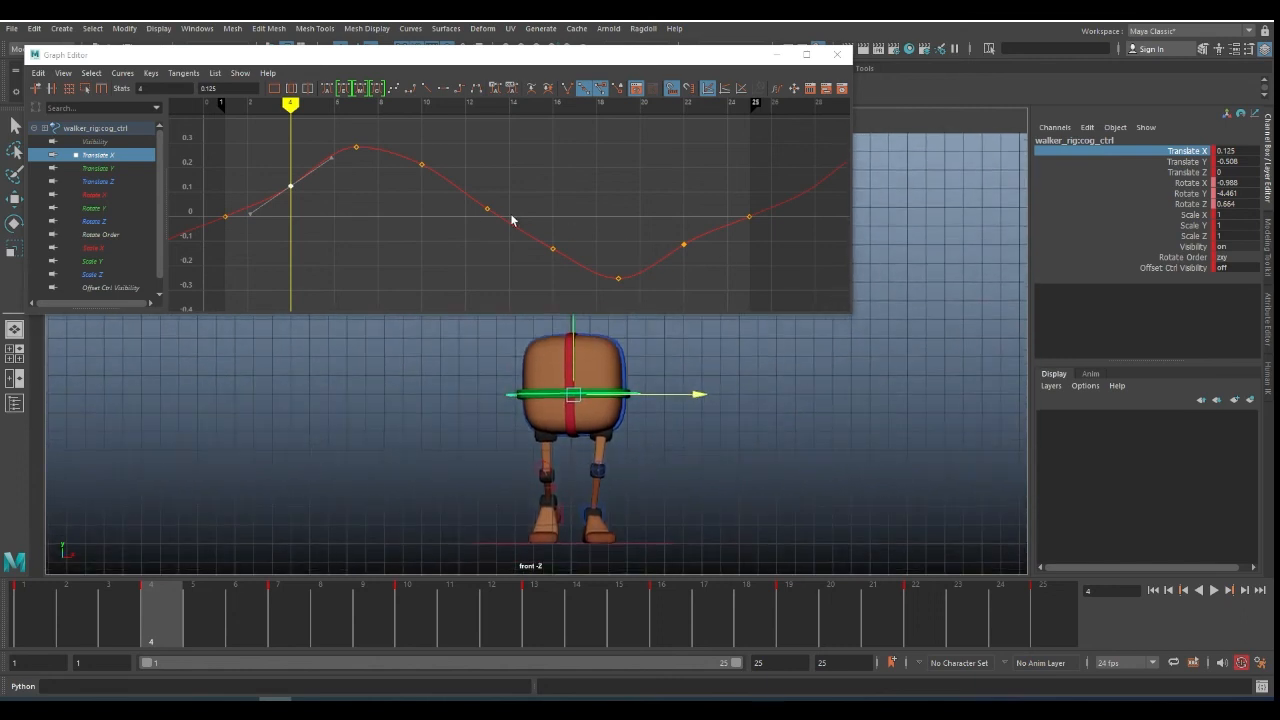
# - Try to raise the COG's Translate X key on frame 4
pyautogui.press(',')
pyautogui.press('.')
pyautogui.press('.')
pyautogui.press(',')
pyautogui.moveTo(317, 218); pyautogui.dragTo(318, 203, button='middle')
pyautogui.hotkey('ctrl', 'z')
pyautogui.press(',')
# - Lower the COG's Translate X key on frame 22 to about -0.18
pyautogui.moveTo(213, 183); pyautogui.dragTo(225, 205)
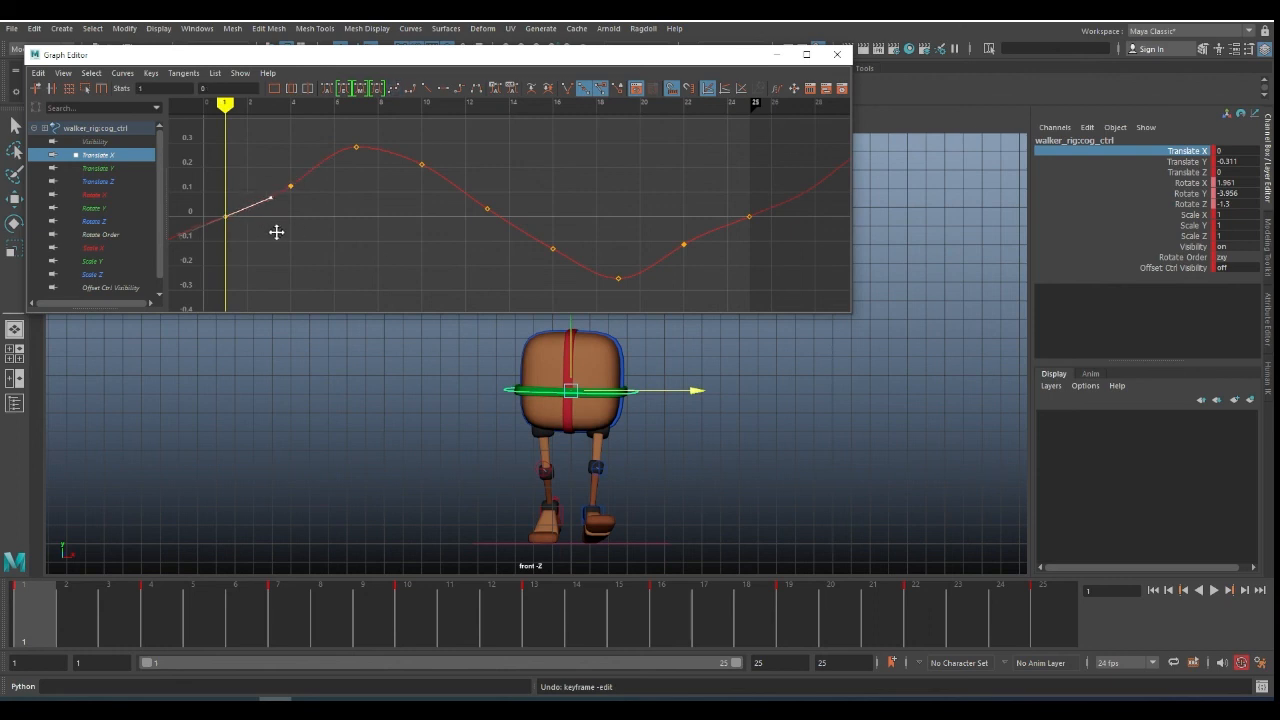
pyautogui.moveTo(667, 236); pyautogui.dragTo(693, 256)
pyautogui.moveTo(693, 250); pyautogui.dragTo(693, 264, button='middle')
pyautogui.moveTo(704, 212); pyautogui.dragTo(732, 243)
# - Lower the COG's Translate X key on frame 7 to about 0.25
pyautogui.press('.')
pyautogui.press('.')
pyautogui.press('.')
pyautogui.press(',')
pyautogui.moveTo(324, 137); pyautogui.dragTo(388, 171)
pyautogui.moveTo(398, 179); pyautogui.dragTo(447, 212, button='middle')
# - Raise the COG's Translate X key on frame 4 to about 0.15 and go to frame 16
pyautogui.press(',')
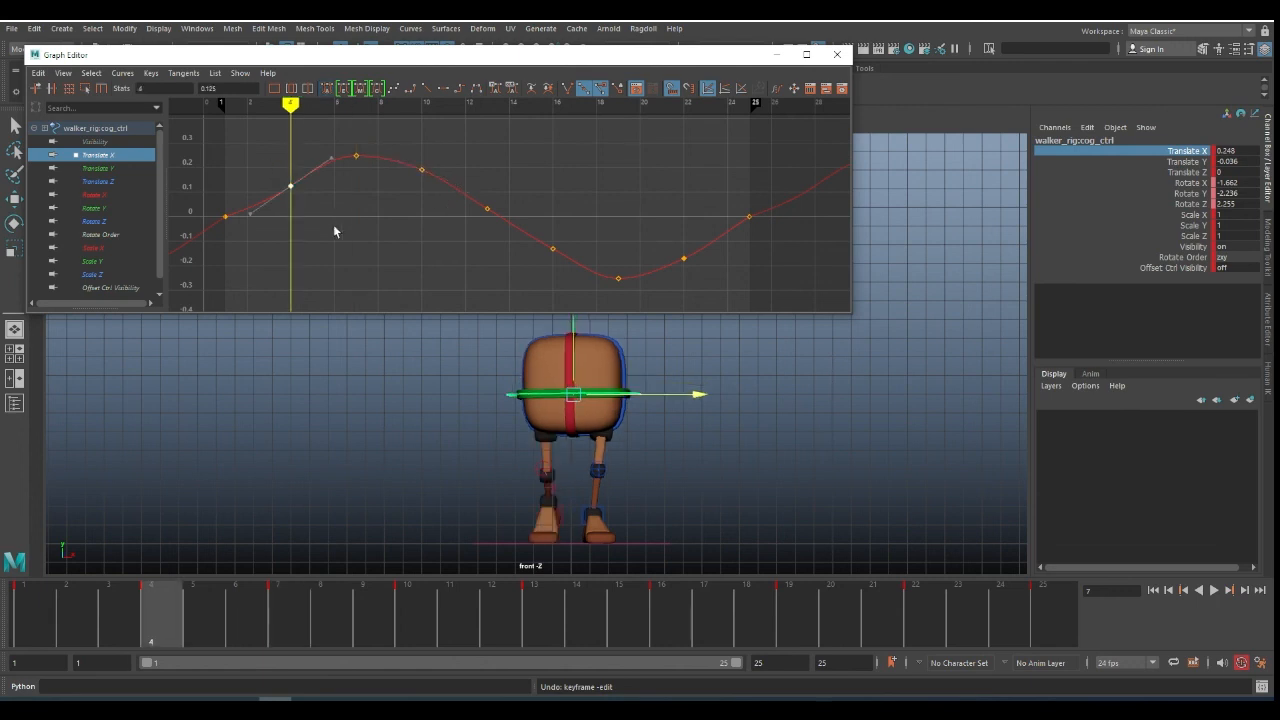
pyautogui.moveTo(320, 214); pyautogui.dragTo(256, 166)
pyautogui.moveTo(225, 205); pyautogui.dragTo(300, 205, button='middle')
pyautogui.press('.')
pyautogui.press('.')
pyautogui.press('.')
pyautogui.press('.')
# - Delete the COG's Translate X keys on frames 4, 10, 13, 16 and 22, and raise the frame 19 key to about -0.19
pyautogui.moveTo(576, 240); pyautogui.dragTo(534, 264)
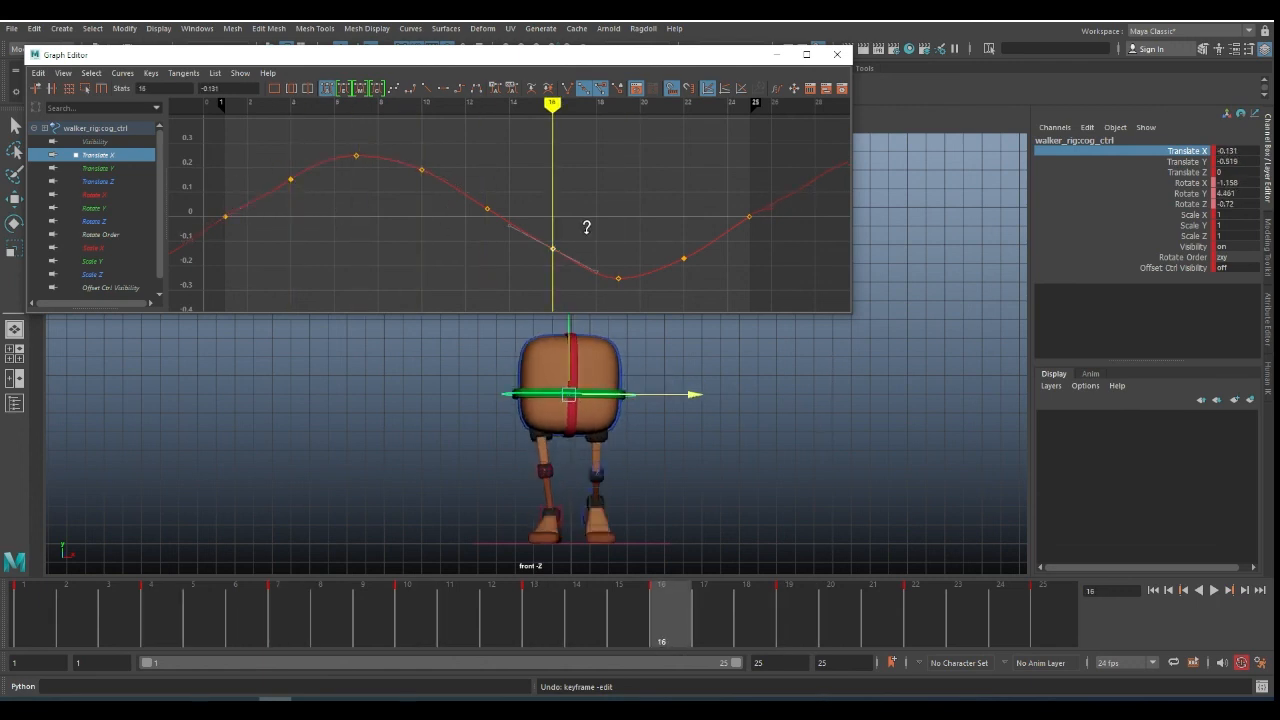
pyautogui.keyDown('shift'); pyautogui.moveTo(662, 240); pyautogui.dragTo(602, 291); pyautogui.keyUp('shift')
pyautogui.press('Delete')
pyautogui.moveTo(666, 272); pyautogui.dragTo(665, 256, button='middle')
pyautogui.moveTo(433, 205); pyautogui.dragTo(523, 231)
pyautogui.moveTo(460, 204); pyautogui.dragTo(536, 218)
pyautogui.press('Delete')
pyautogui.moveTo(333, 129); pyautogui.dragTo(376, 172)
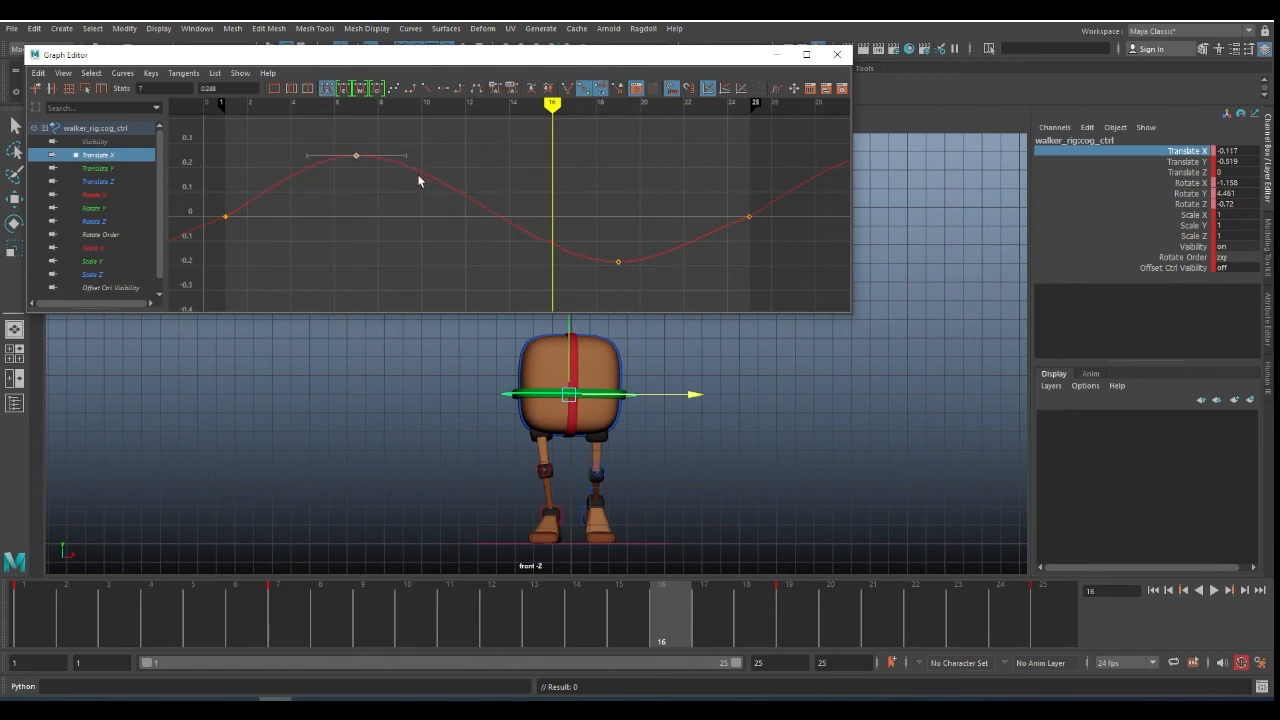
# - Insert a key on the COG's Translate X curve at frame 12 and adjust its height
pyautogui.moveTo(675, 204); pyautogui.dragTo(763, 234)
pyautogui.moveTo(691, 202); pyautogui.dragTo(722, 246)
pyautogui.moveTo(722, 253); pyautogui.dragTo(722, 261, button='middle')
pyautogui.scroll(-3, 287, 220)
pyautogui.moveTo(45, 614); pyautogui.dragTo(512, 627)
pyautogui.rightClick(487, 205)
pyautogui.click(508, 213)
pyautogui.moveTo(500, 270); pyautogui.dragTo(502, 251, button='middle')
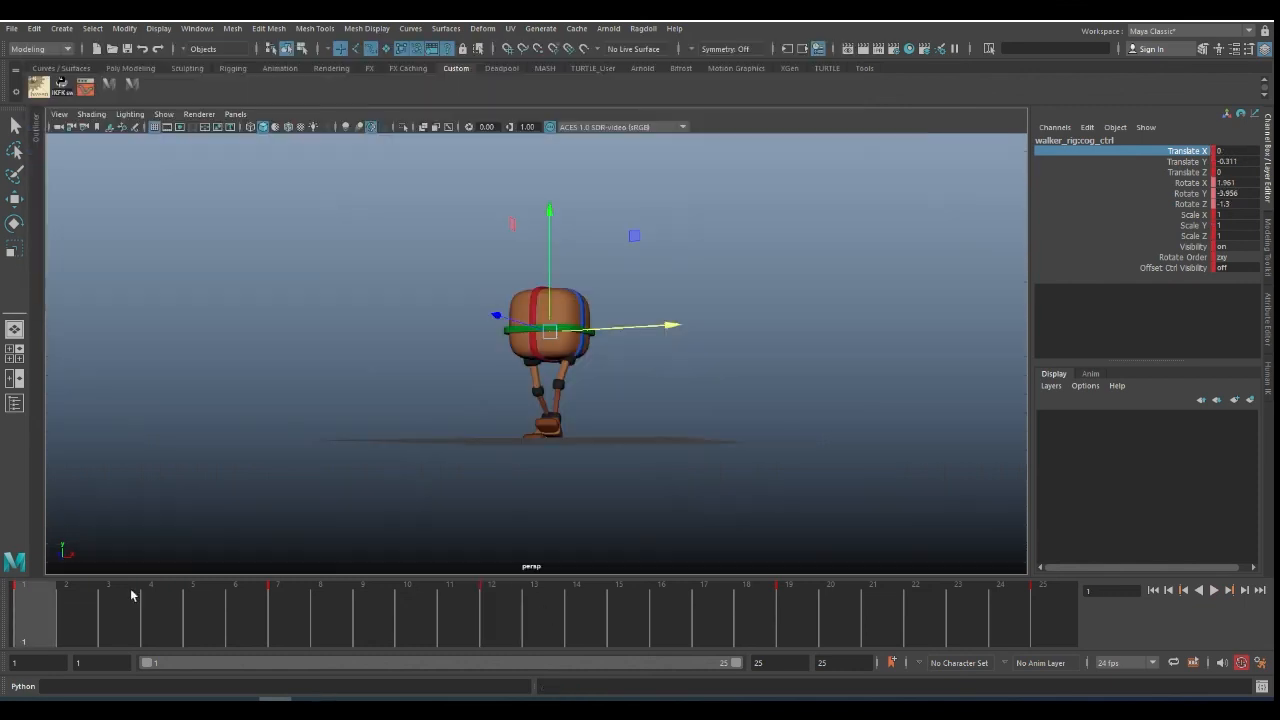
# - Play the walk from a three-quarter angle in the perspective view, and play the reference clip in RV for comparison
pyautogui.keyDown('alt'); pyautogui.moveTo(582, 402); pyautogui.dragTo(651, 400); pyautogui.keyUp('alt')
pyautogui.scroll(3, 613, 408)
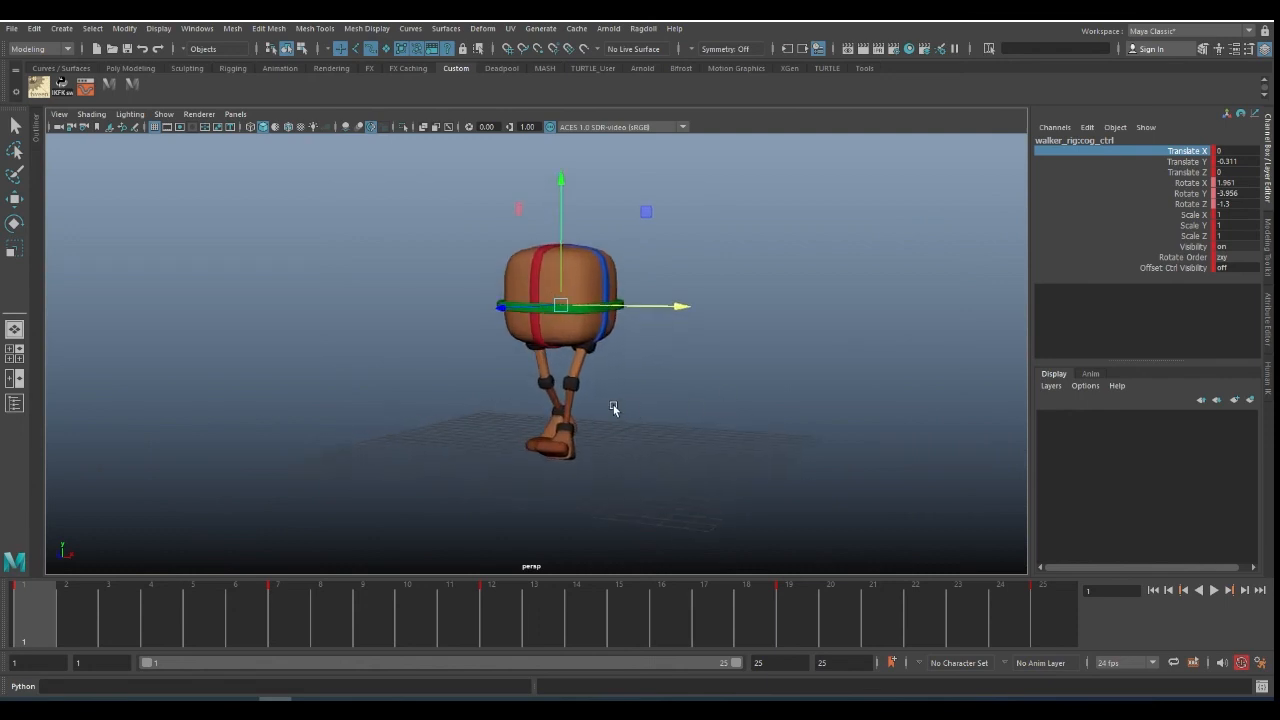
pyautogui.click(1213, 591)
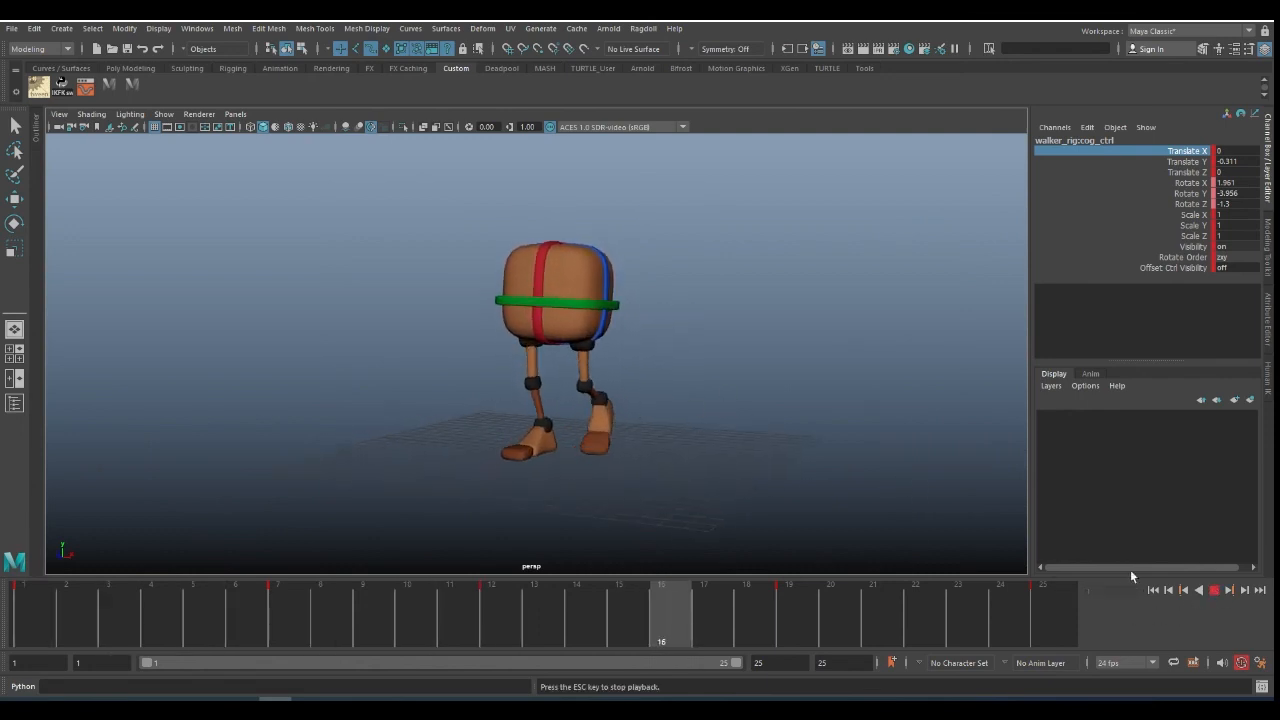
pyautogui.press('space')
pyautogui.moveTo(706, 369); pyautogui.dragTo(803, 365)
pyautogui.keyDown('alt'); pyautogui.moveTo(713, 377); pyautogui.dragTo(648, 378, button='right'); pyautogui.keyUp('alt')
pyautogui.keyDown('alt'); pyautogui.moveTo(648, 378); pyautogui.dragTo(641, 400, button='middle'); pyautogui.keyUp('alt')
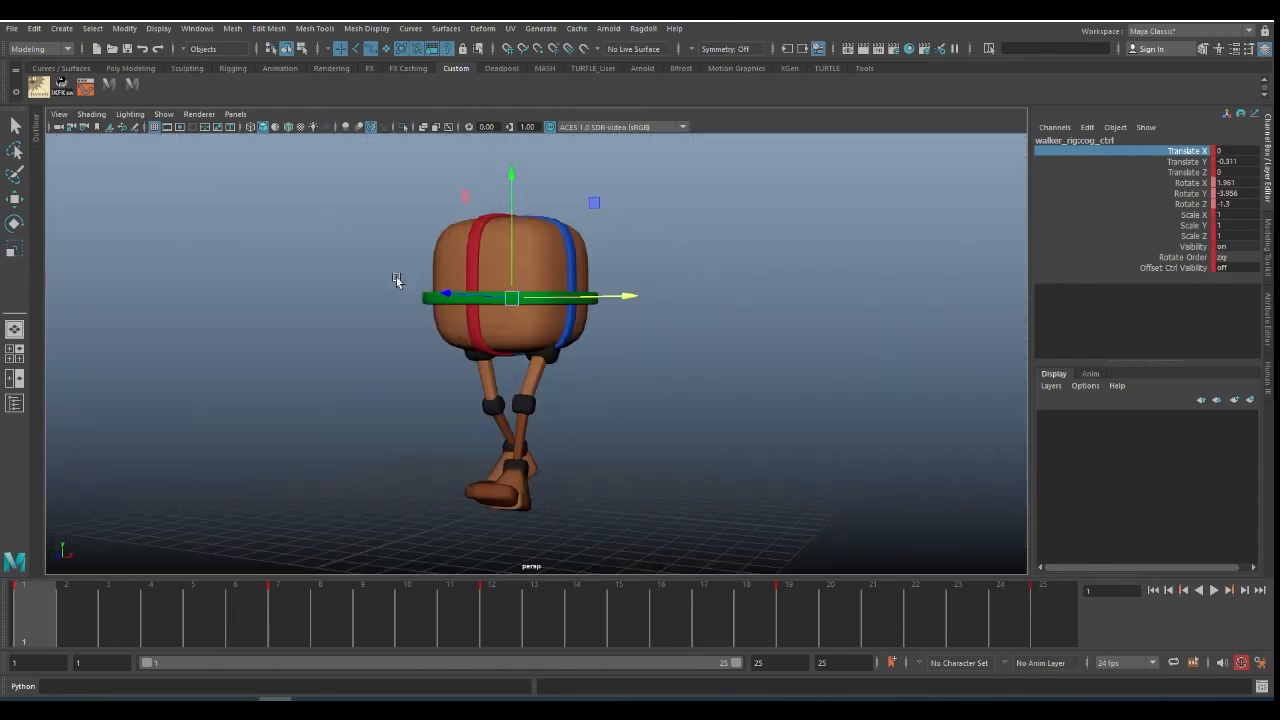
pyautogui.keyDown('alt'); pyautogui.moveTo(362, 357); pyautogui.dragTo(342, 358, button='right'); pyautogui.keyUp('alt')
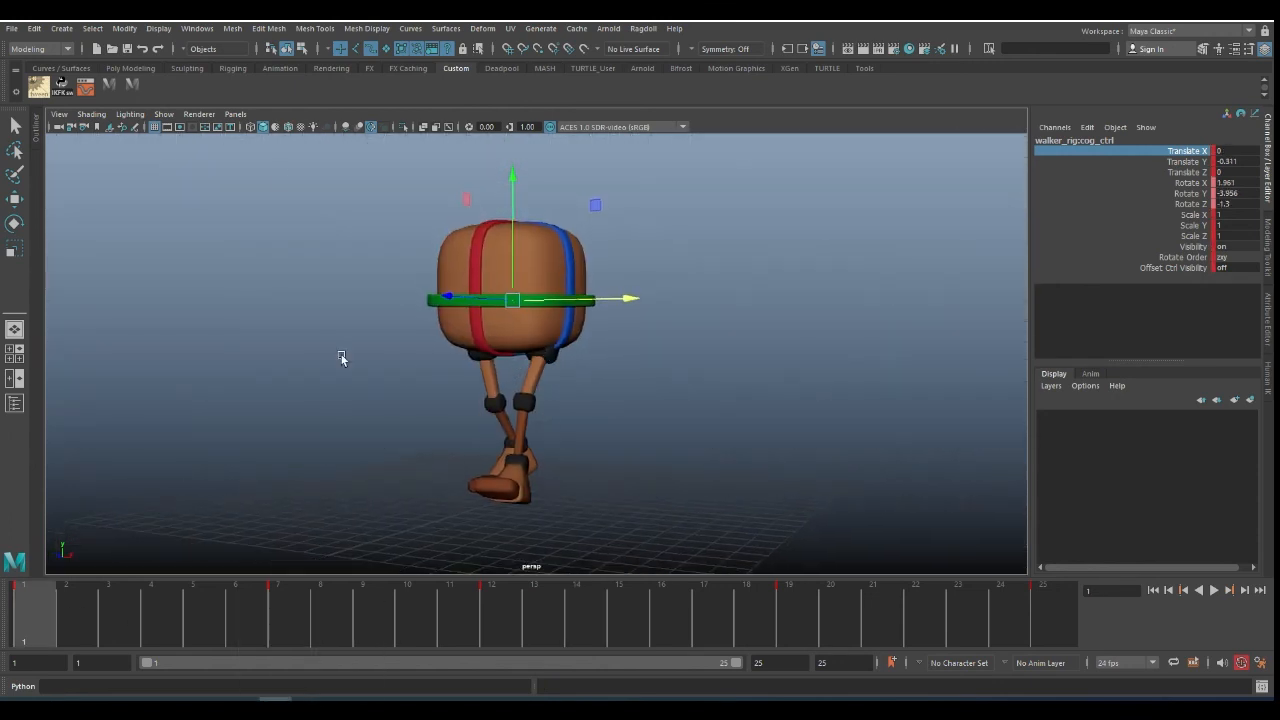
pyautogui.keyDown('alt'); pyautogui.moveTo(606, 318); pyautogui.dragTo(486, 298, button='right'); pyautogui.keyUp('alt')
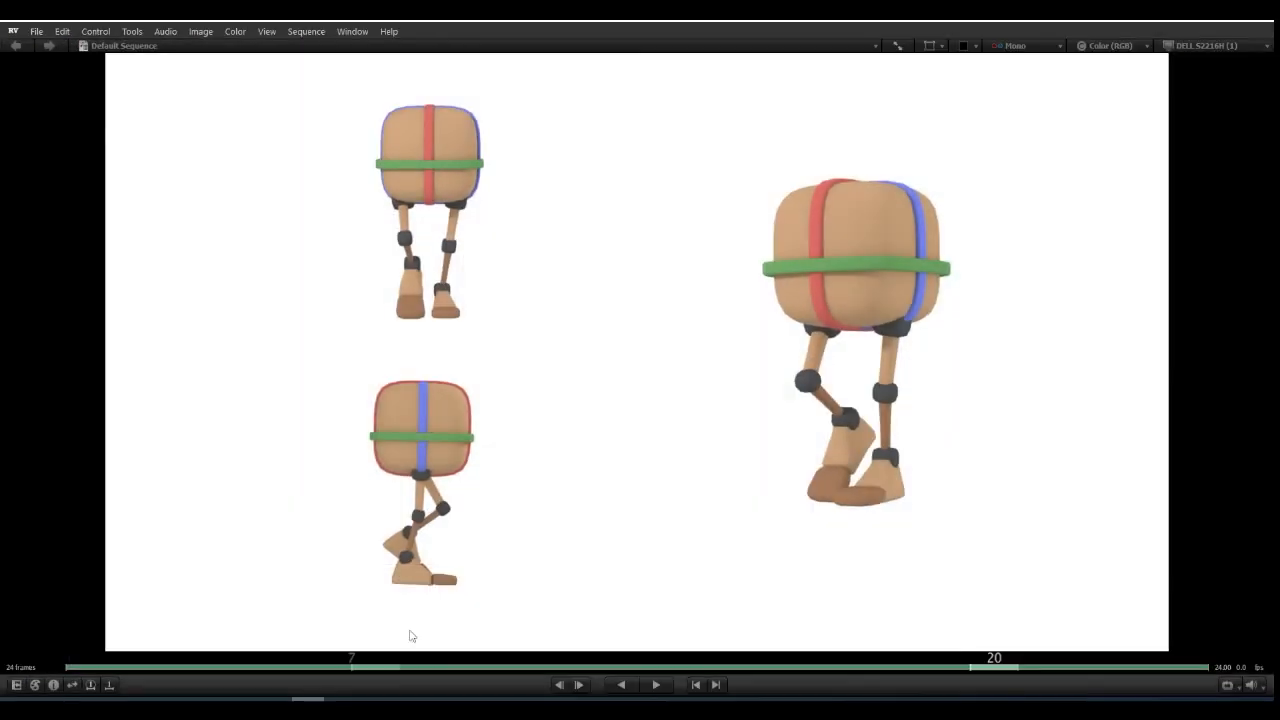
pyautogui.press('space')
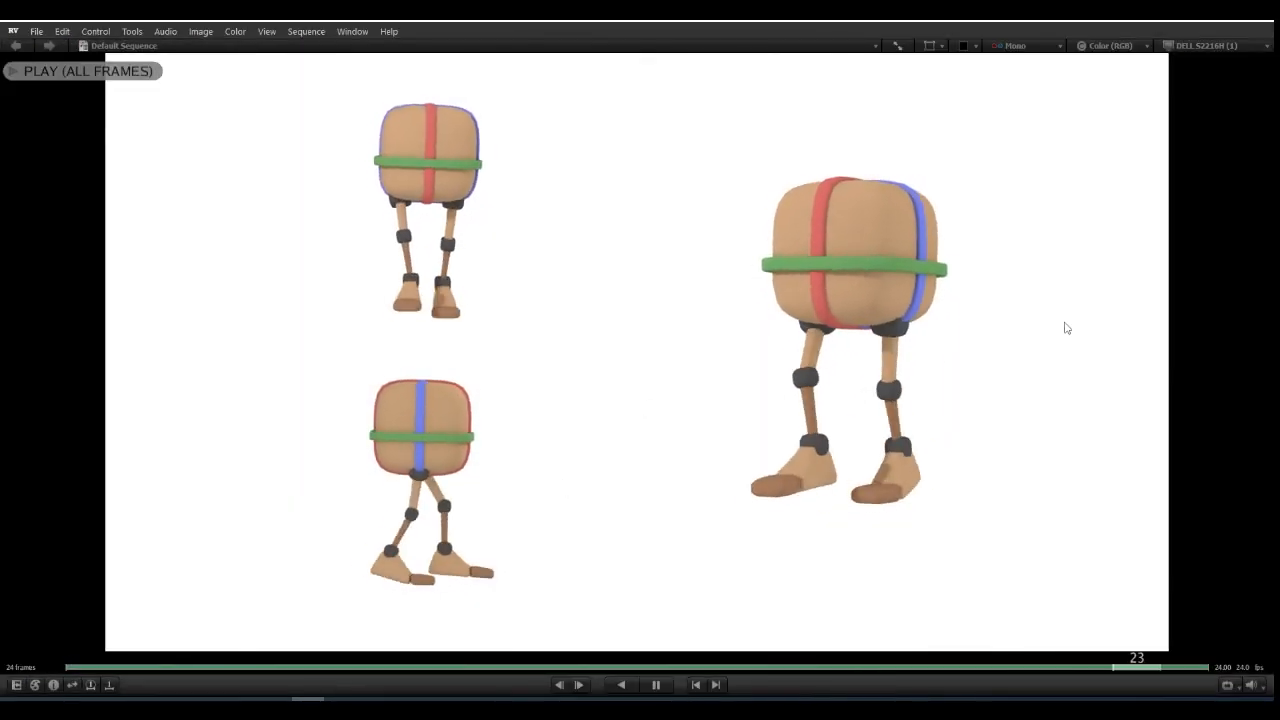